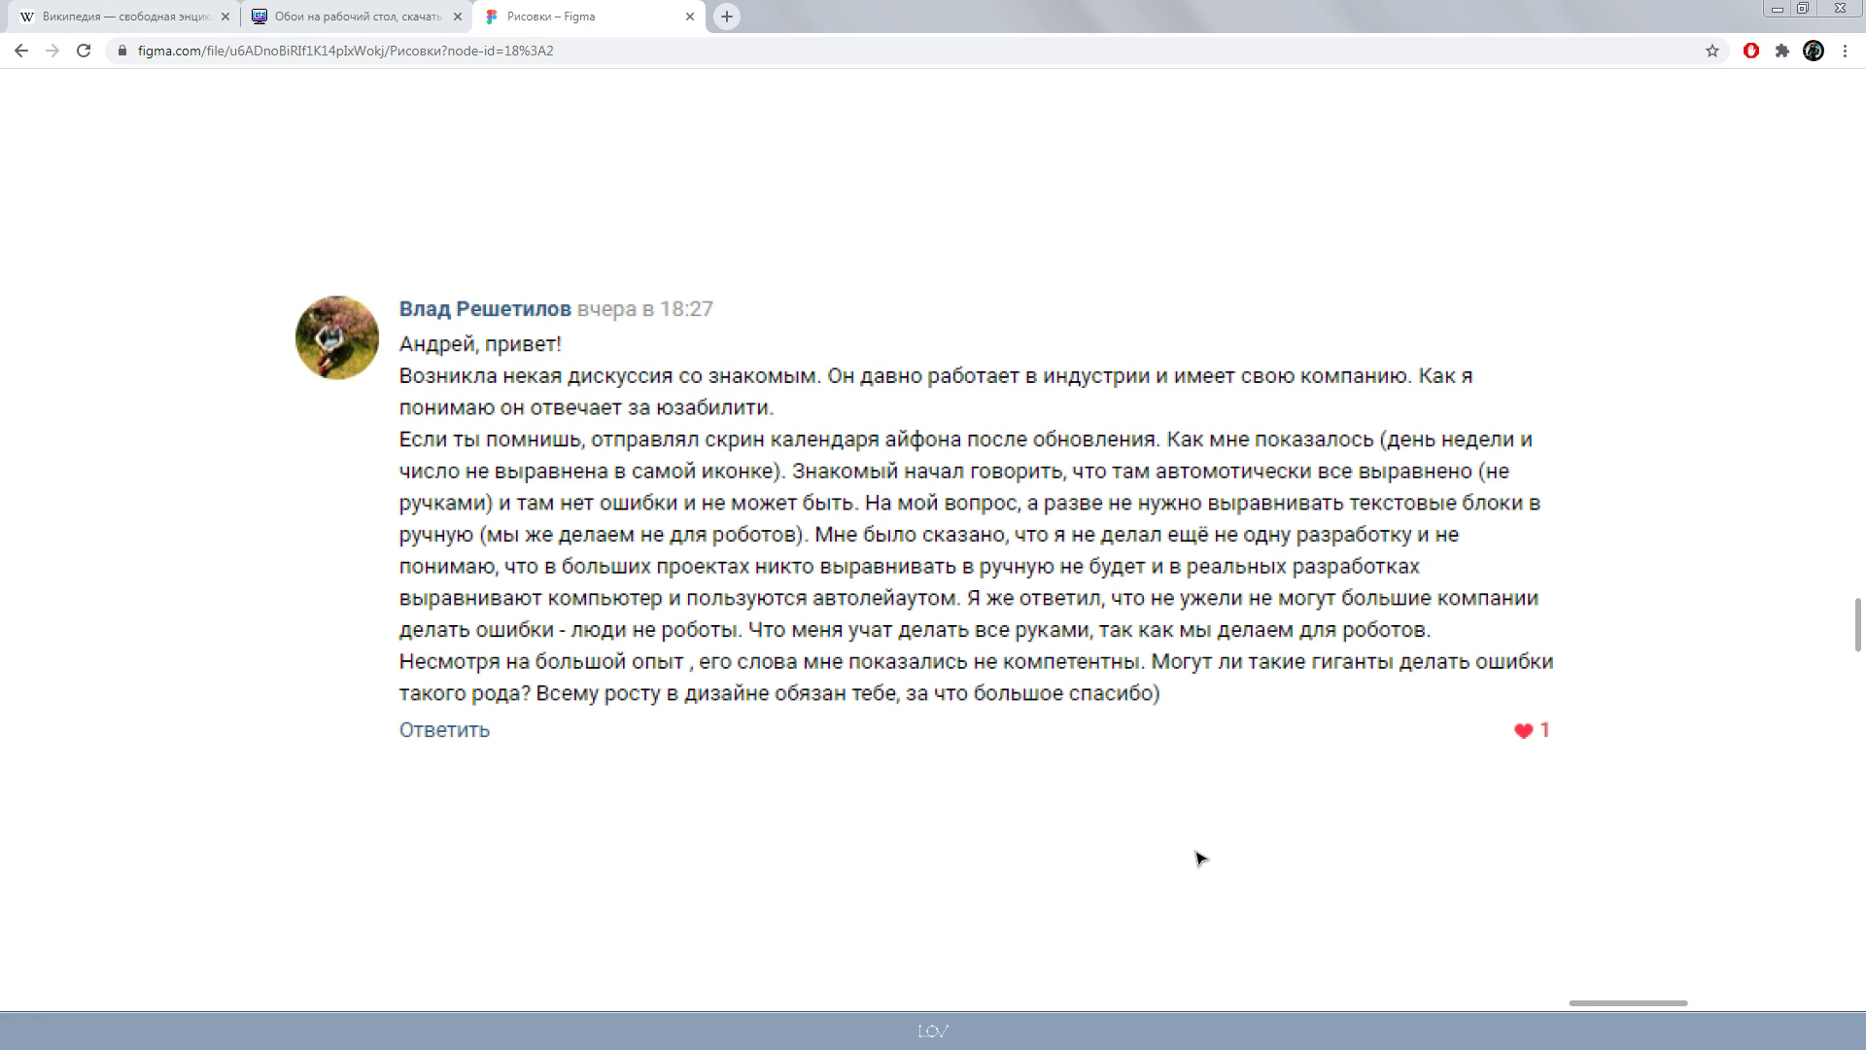
- Restore the editor panels, zoom to 100% and pan to the card's image, heading, body and button
key(ctrl+backslash)
key(shift+0)
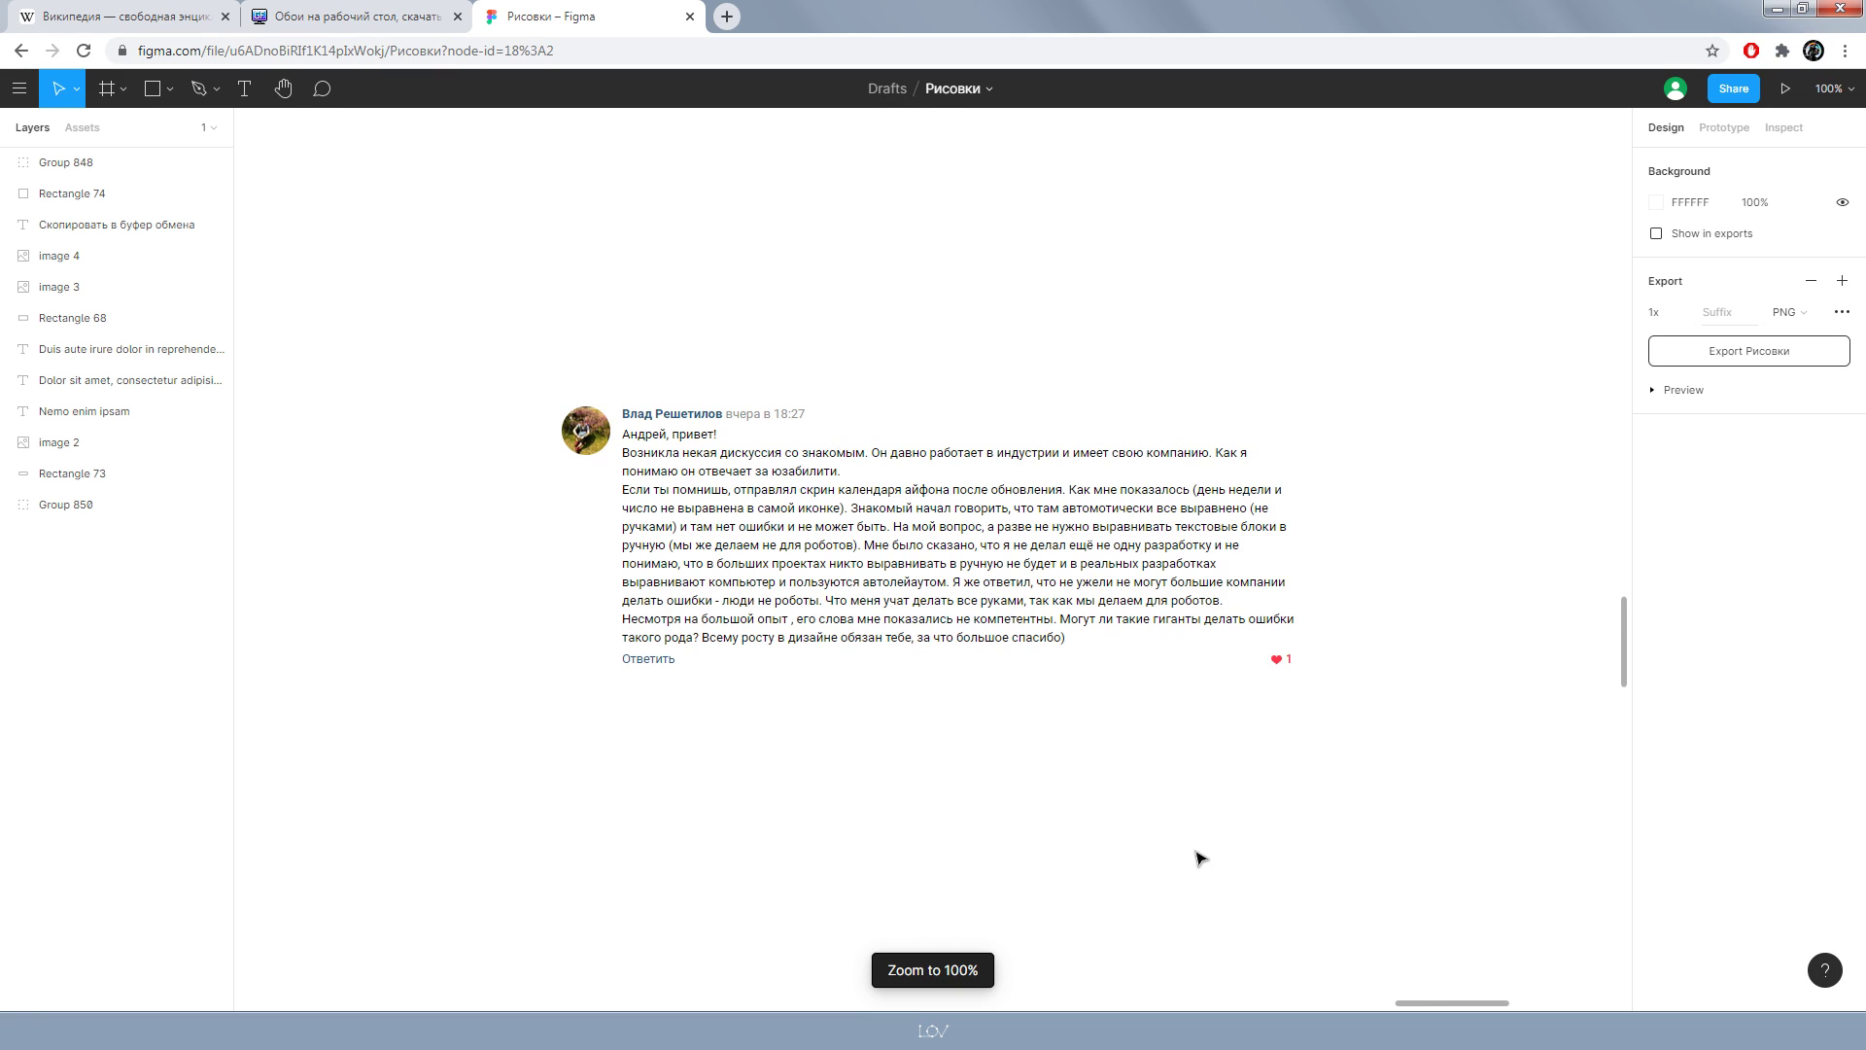
drag(1199, 742, 1061, 456)
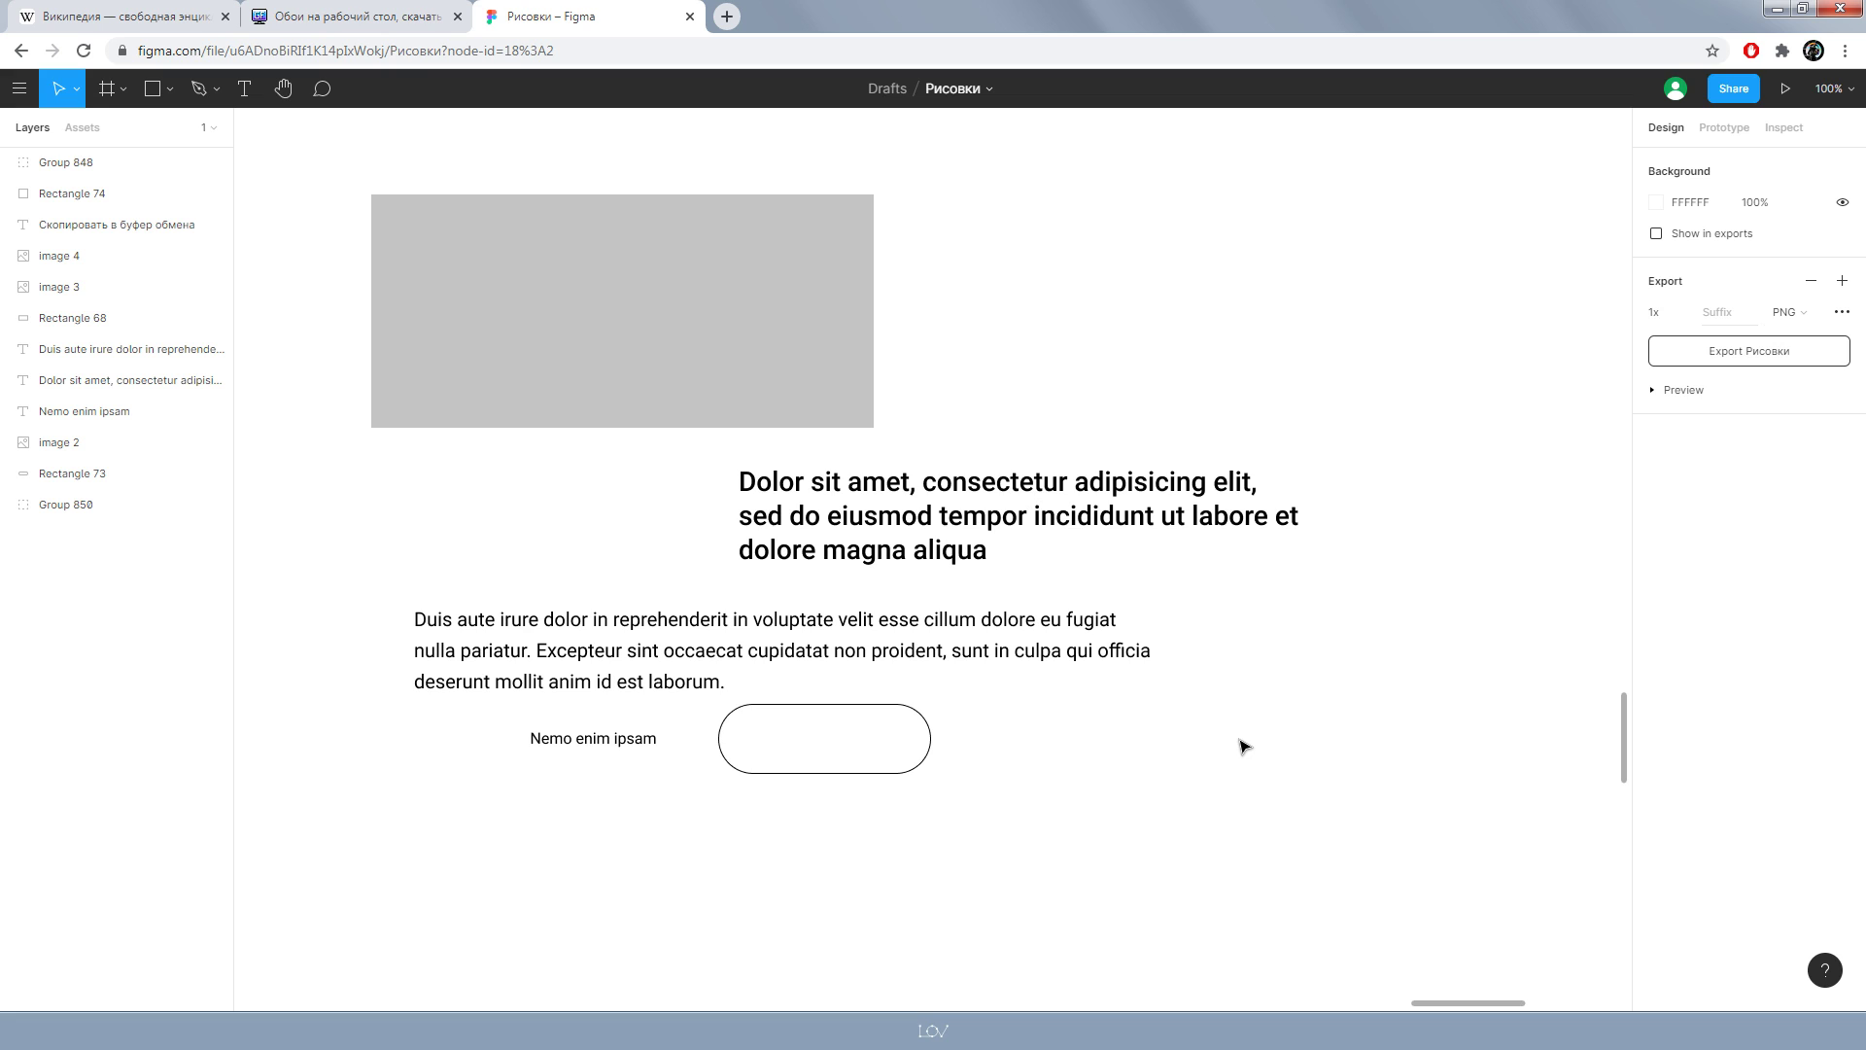
- Duplicate the Nemo enim ipsam label with its pill button and place the copy lower right
scroll(1094, 772, down, 2)
scroll(1094, 773, right, 1)
drag(1041, 802, 472, 595)
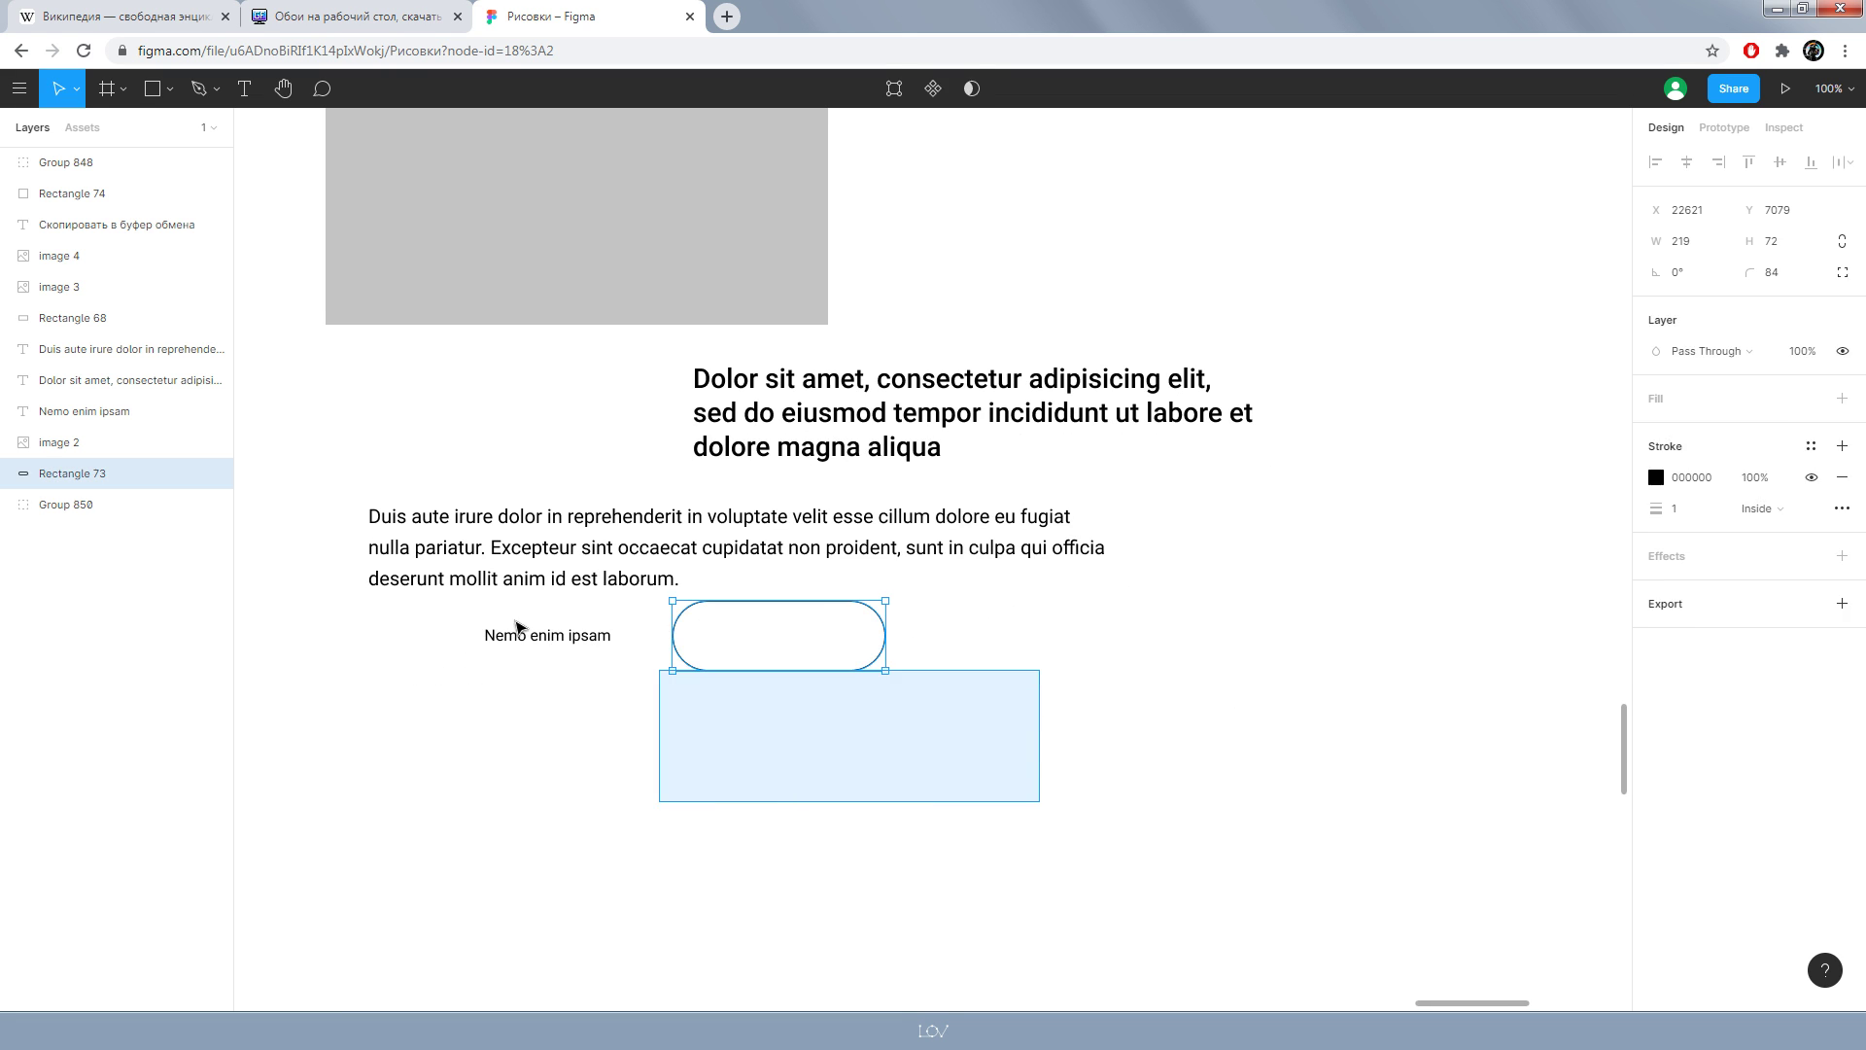
click(1018, 802)
scroll(1175, 674, up, 1)
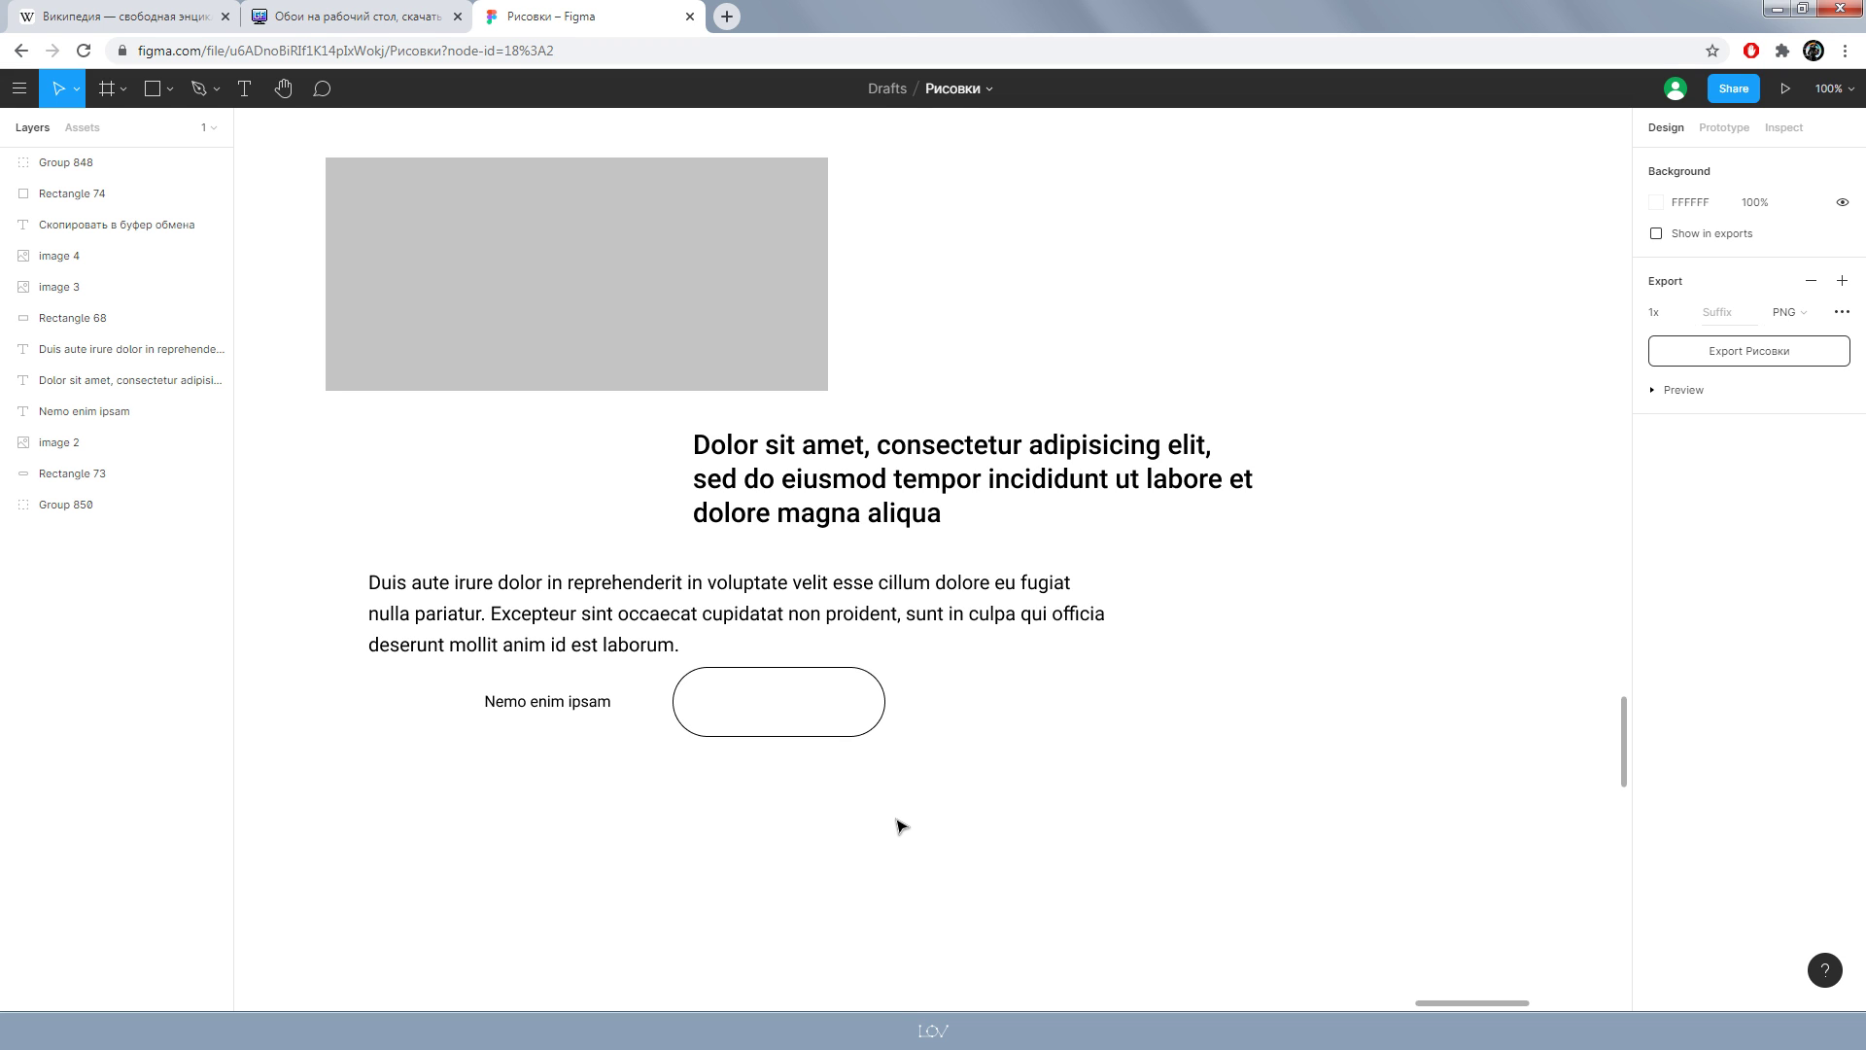
mouse_move(924, 861)
mouse_down()
mouse_move(523, 703)
mouse_move(1112, 857)
mouse_up()
click(1303, 720)
drag(1304, 721, 1066, 596)
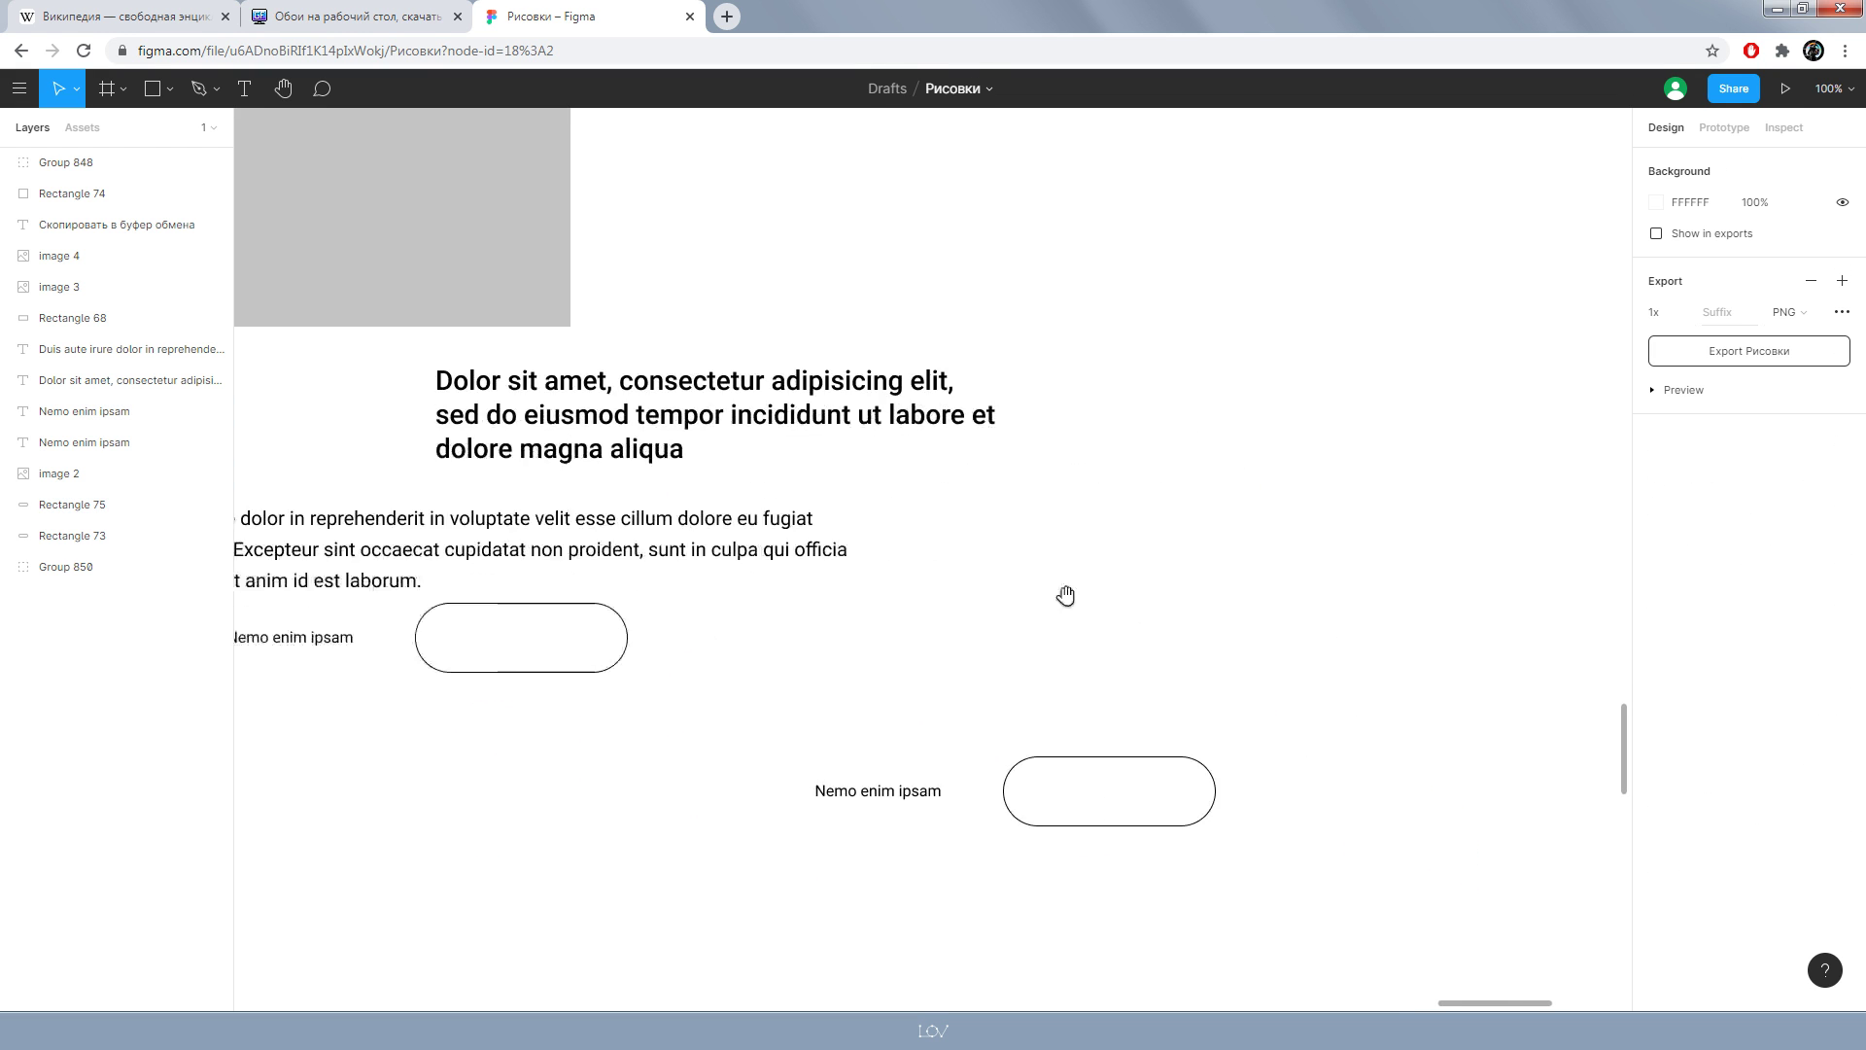
drag(1179, 872, 843, 729)
drag(1009, 771, 1146, 819)
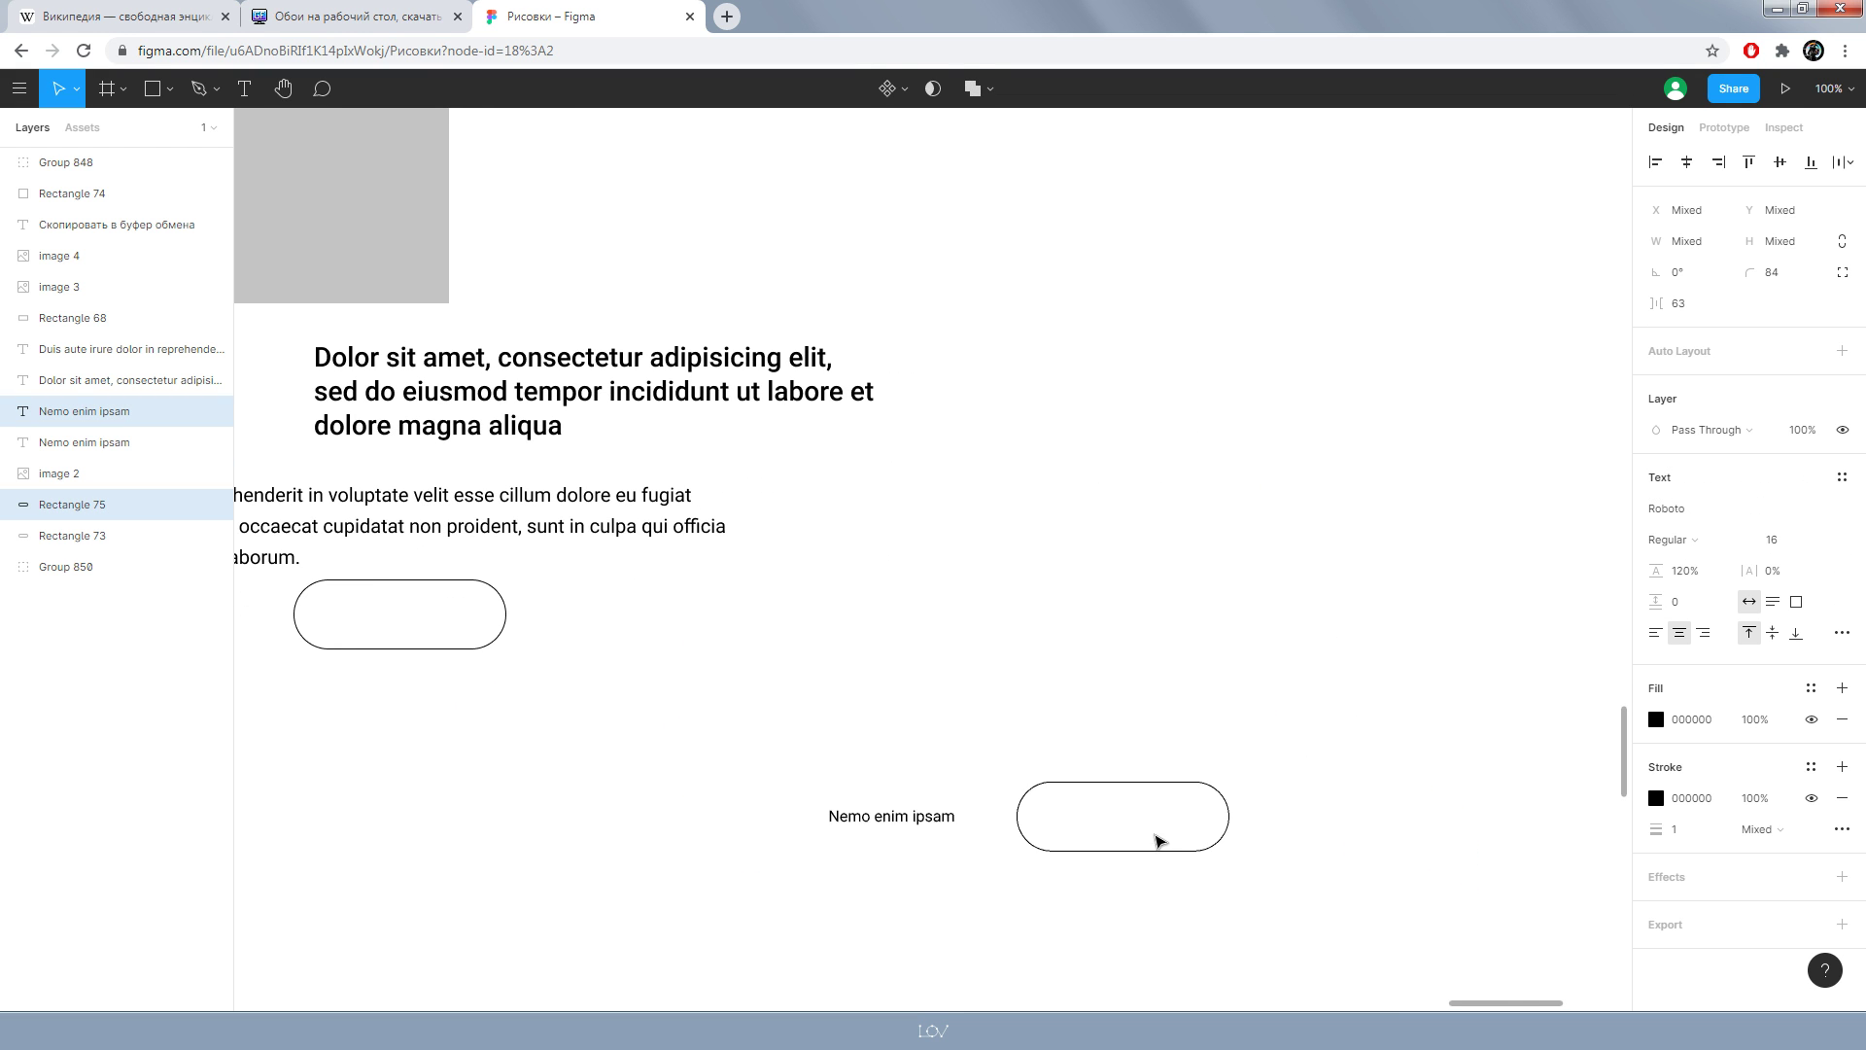
key(Escape)
- Reposition the copy and rearrange its label above the pill
scroll(933, 559, right, 5)
scroll(933, 559, down, 2)
drag(959, 771, 305, 510)
drag(488, 603, 886, 640)
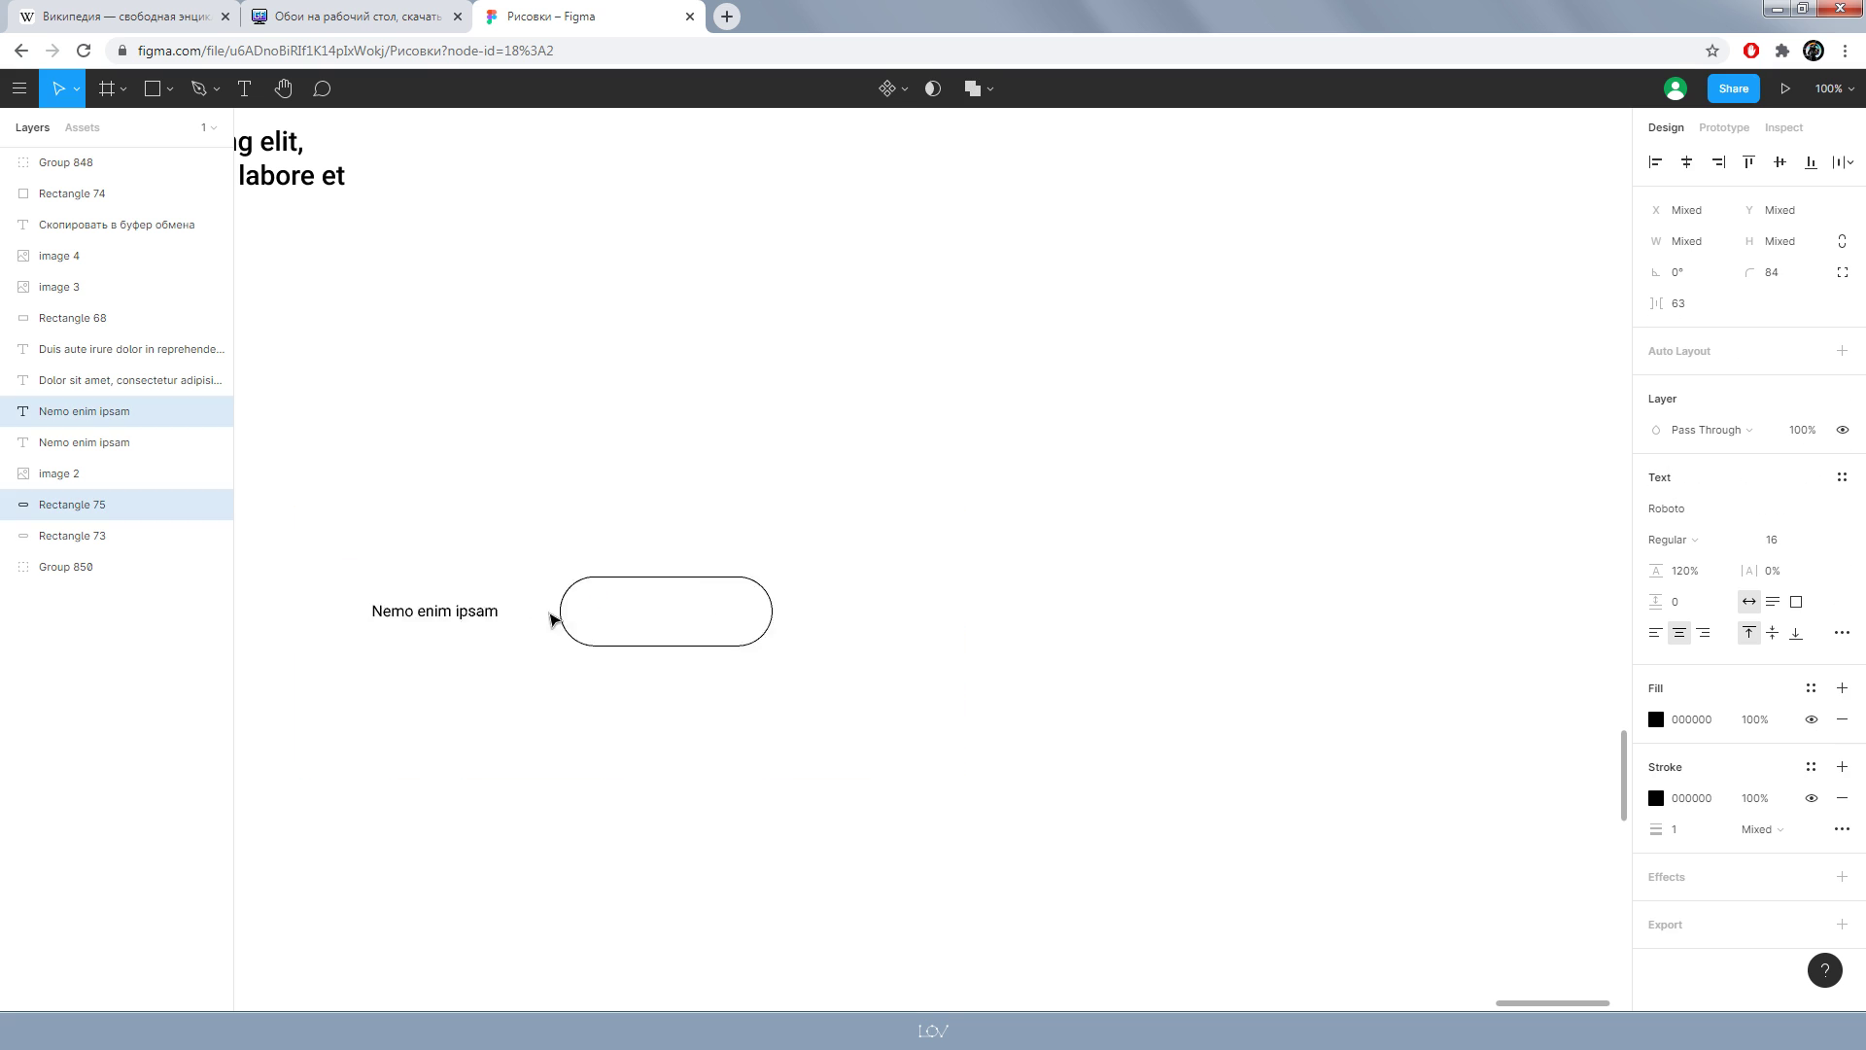
click(848, 540)
drag(768, 637, 801, 483)
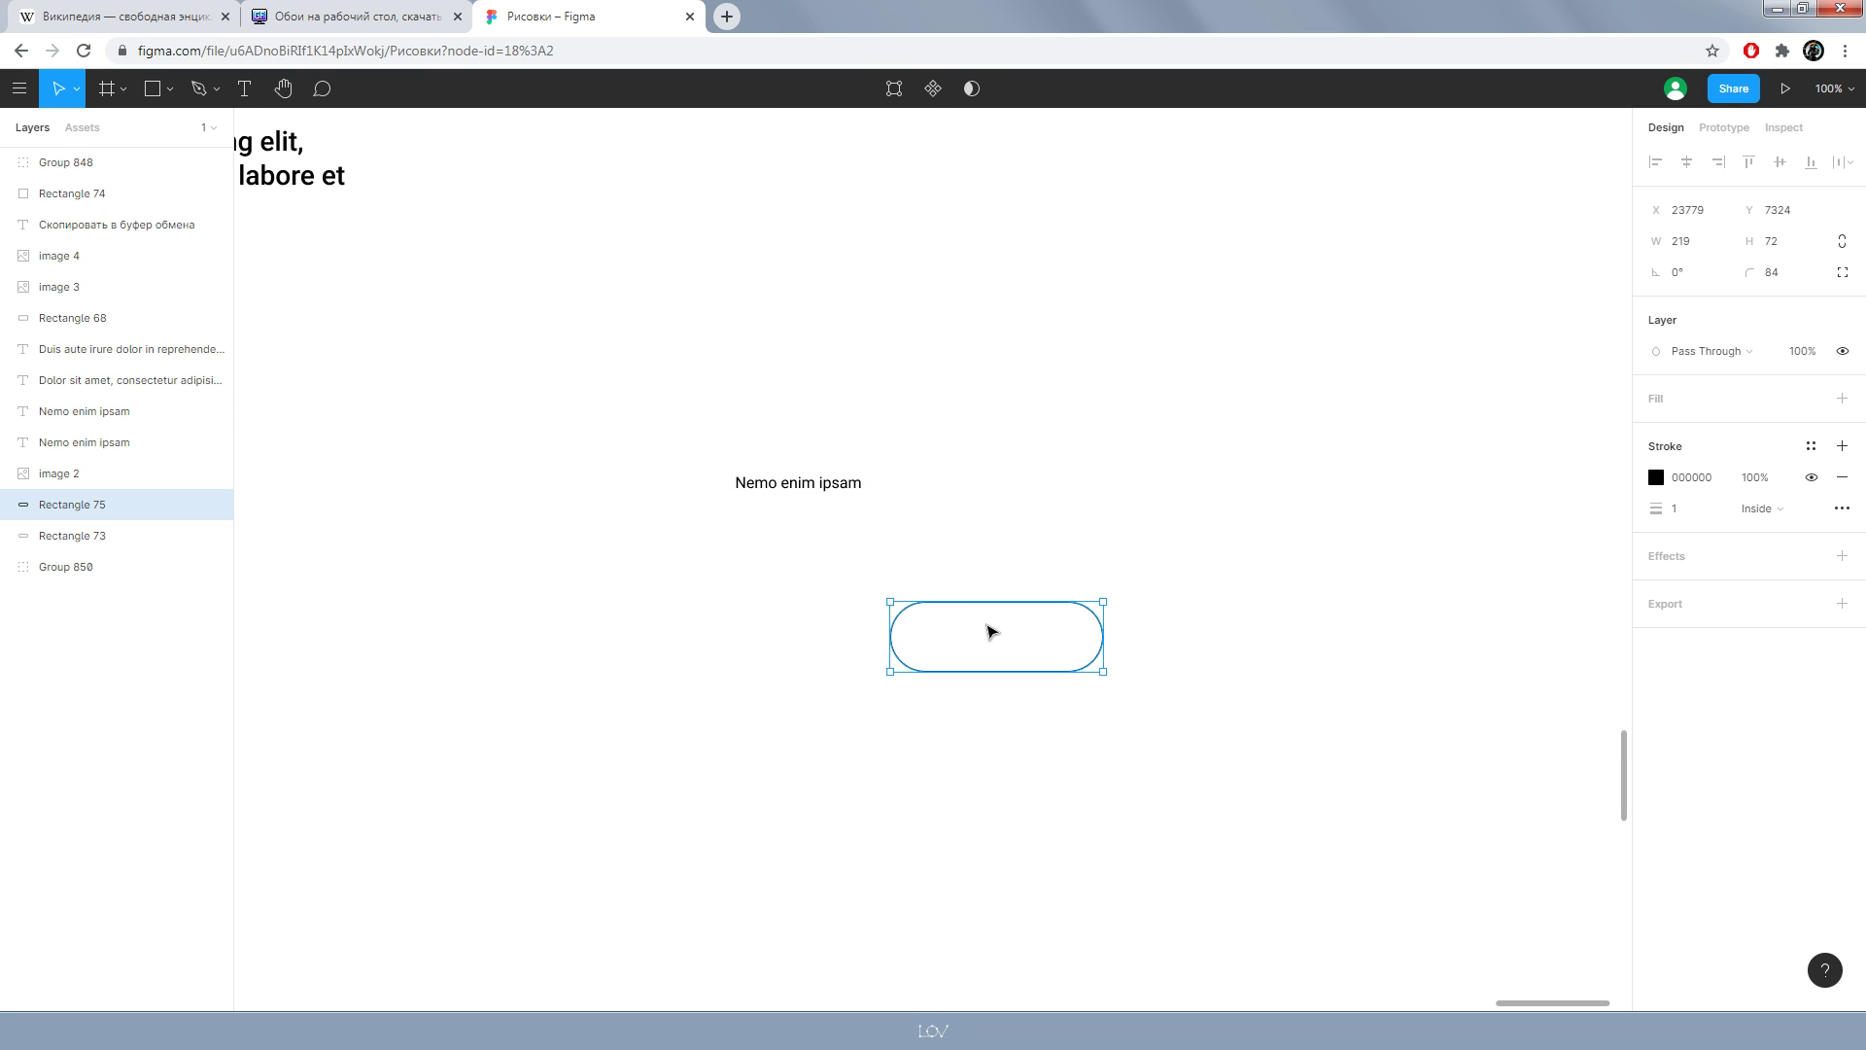
drag(991, 633, 865, 543)
click(1097, 538)
mouse_move(1096, 537)
mouse_down()
mouse_move(943, 526)
mouse_move(893, 407)
mouse_move(814, 516)
mouse_up()
- Select the copied label and pill together and drag out a second copy to the right
click(669, 525)
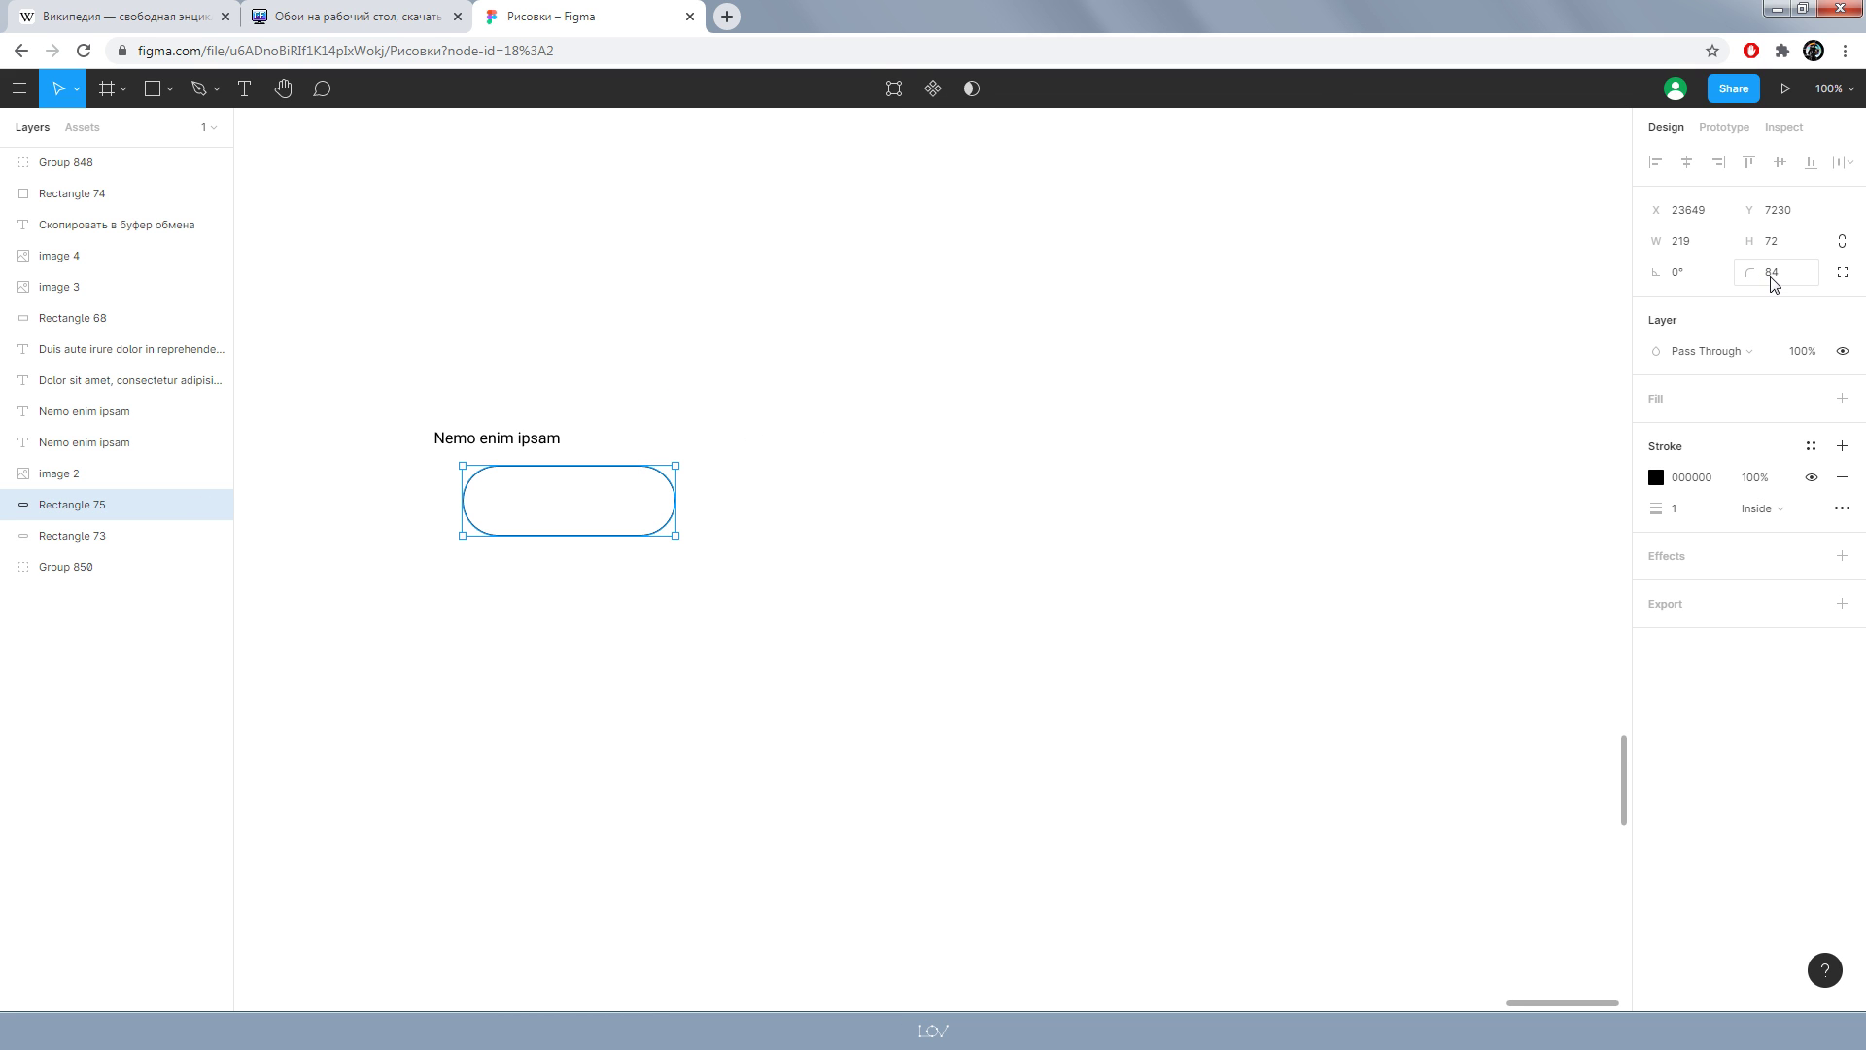
click(756, 850)
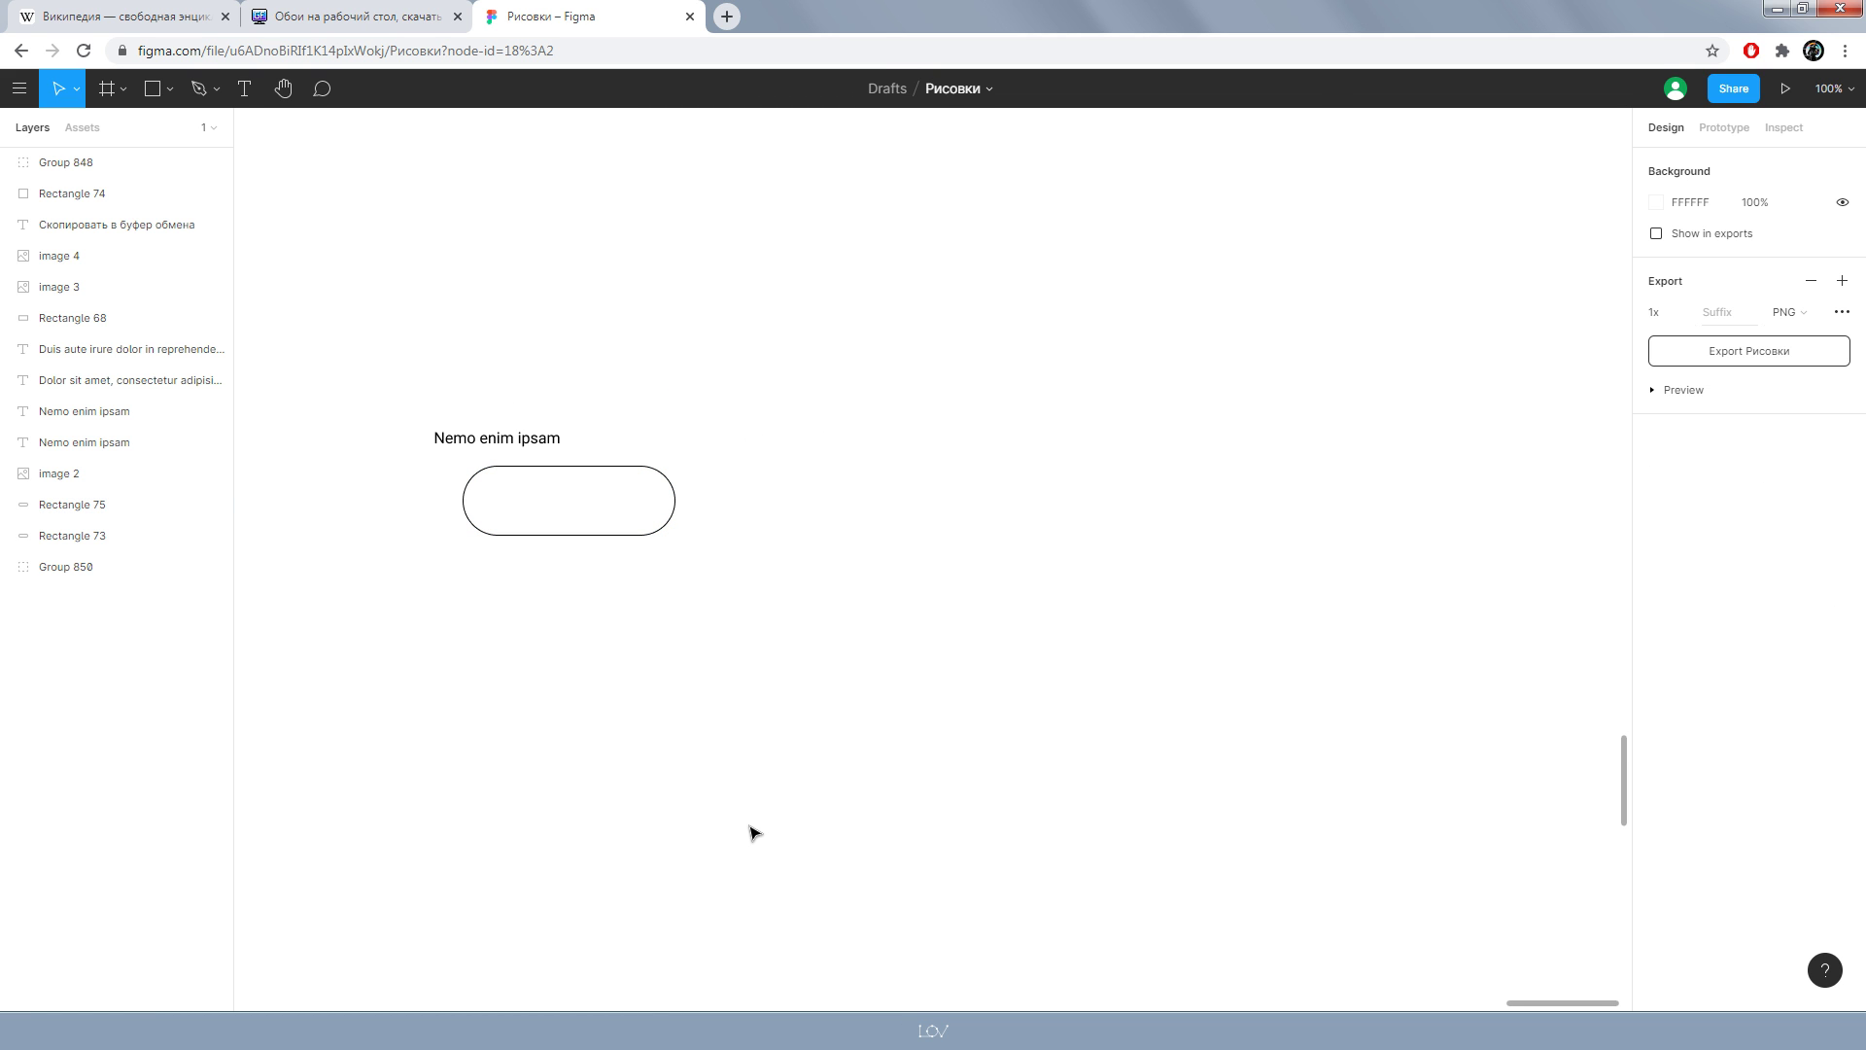
drag(756, 744, 408, 399)
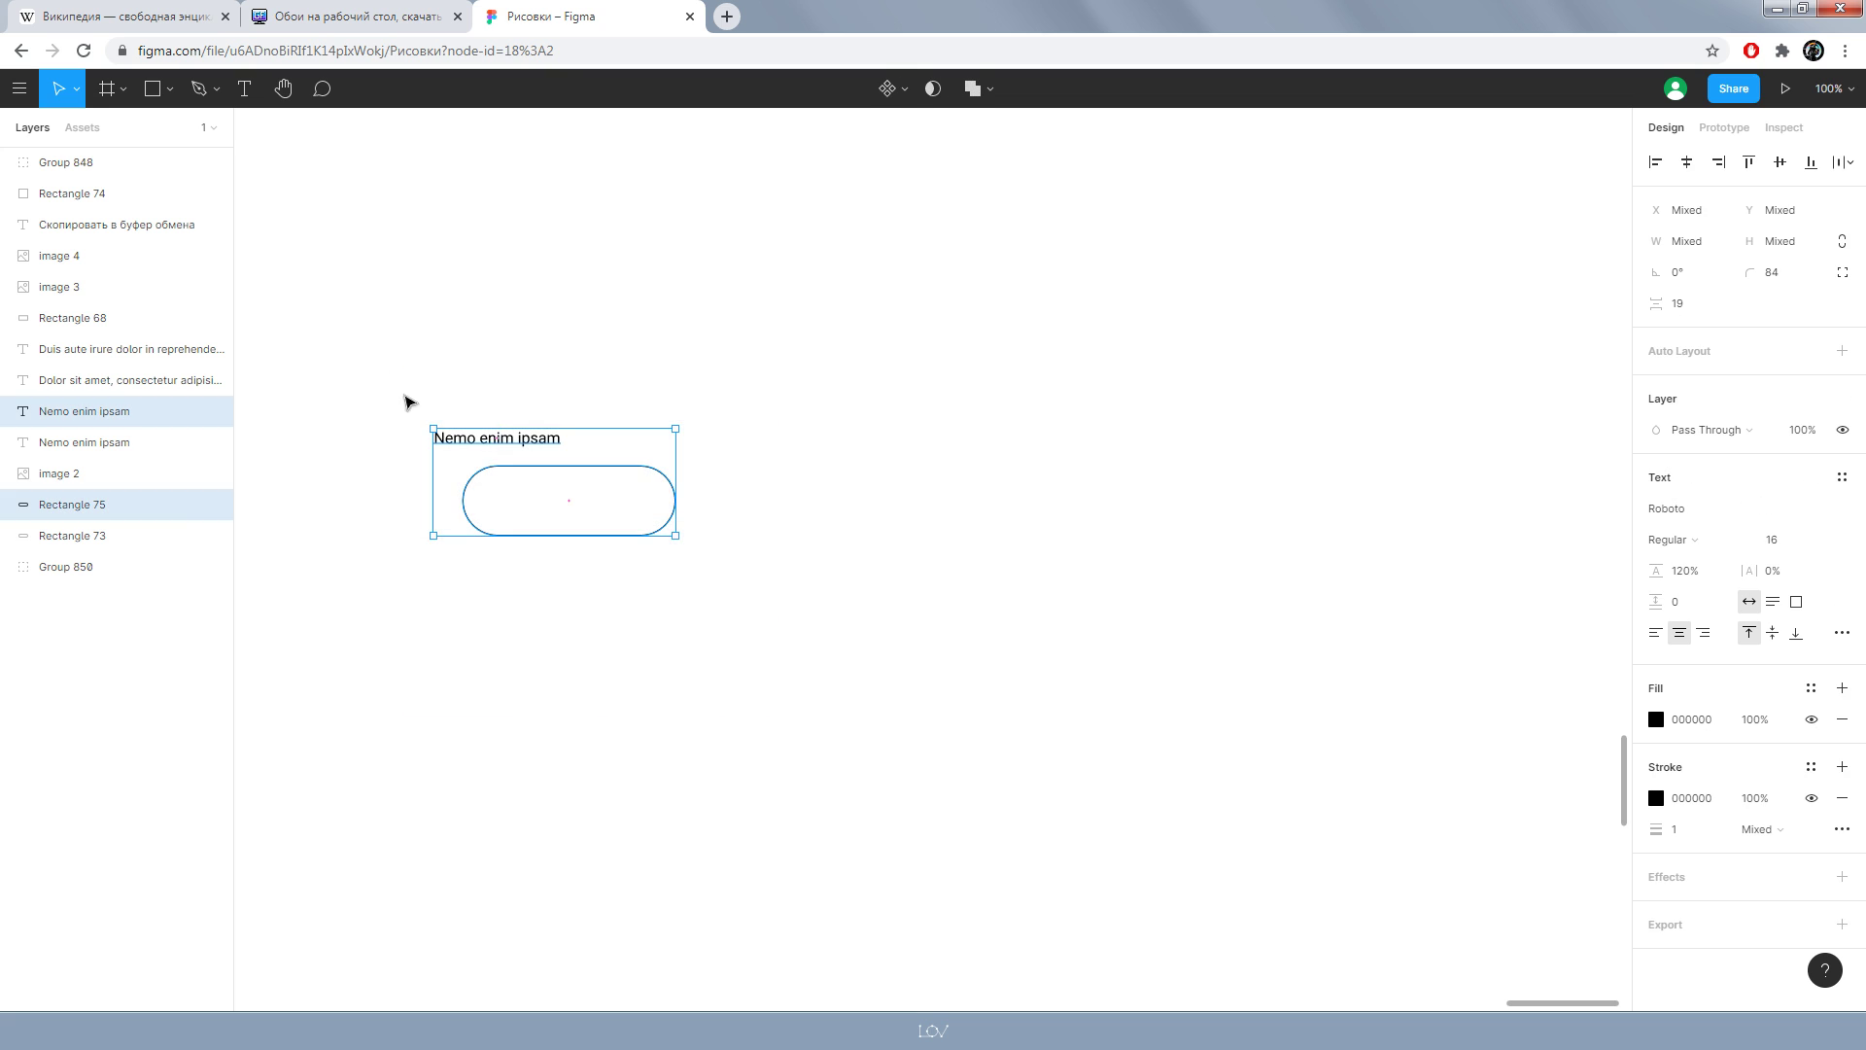
drag(649, 484, 879, 487)
- Level the second copy with the first and move its Nemo enim ipsam label into the pill
click(879, 629)
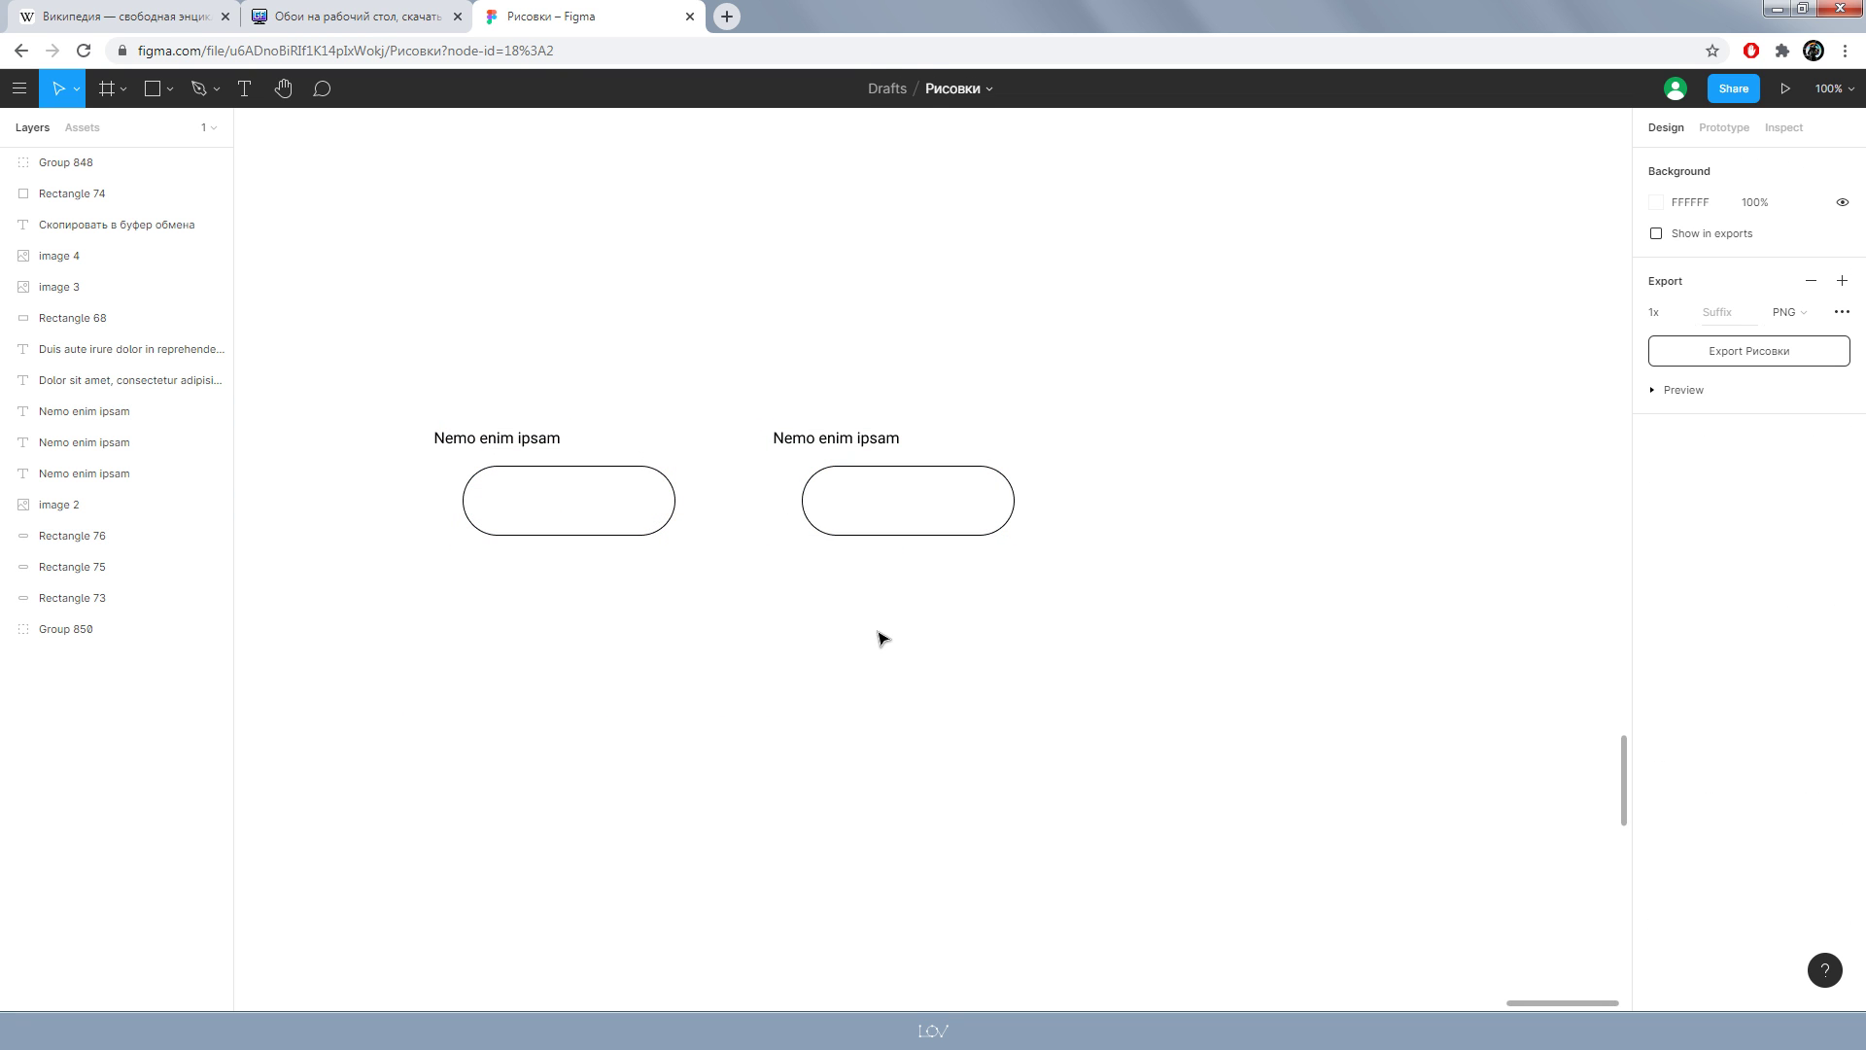
click(816, 437)
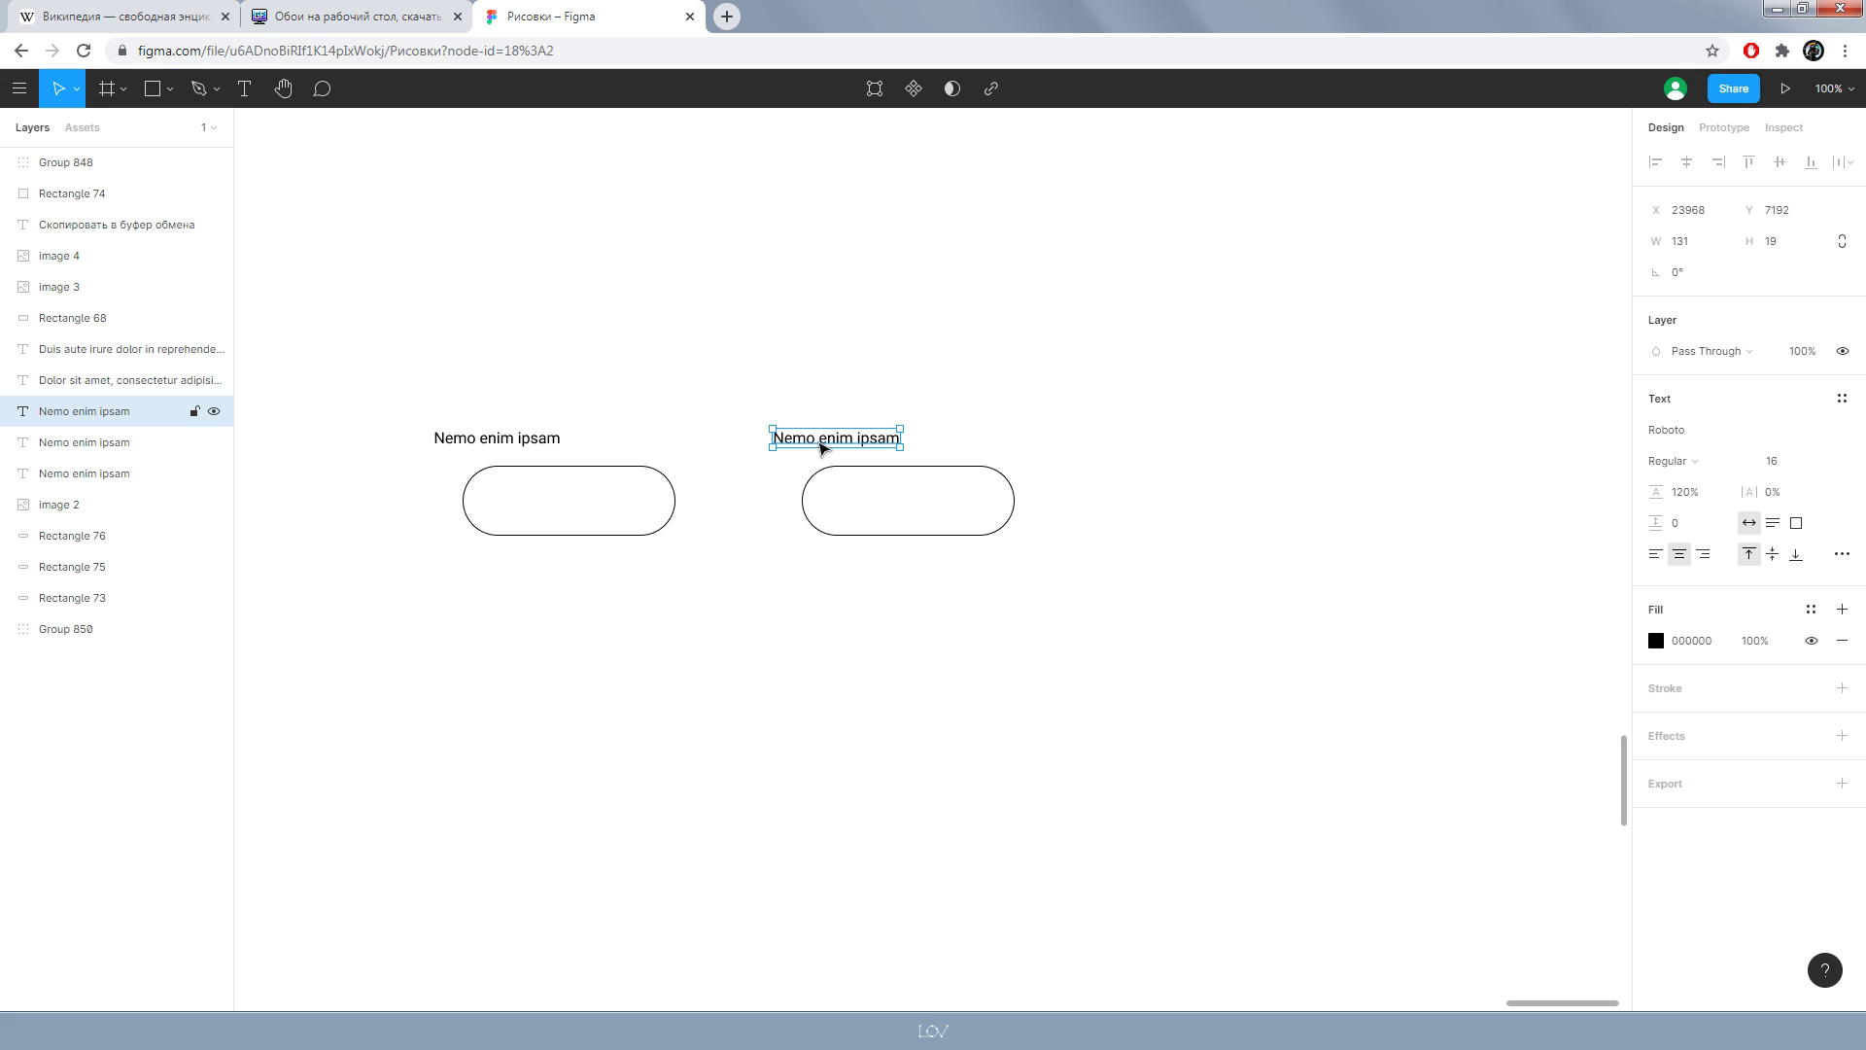
drag(822, 446, 903, 517)
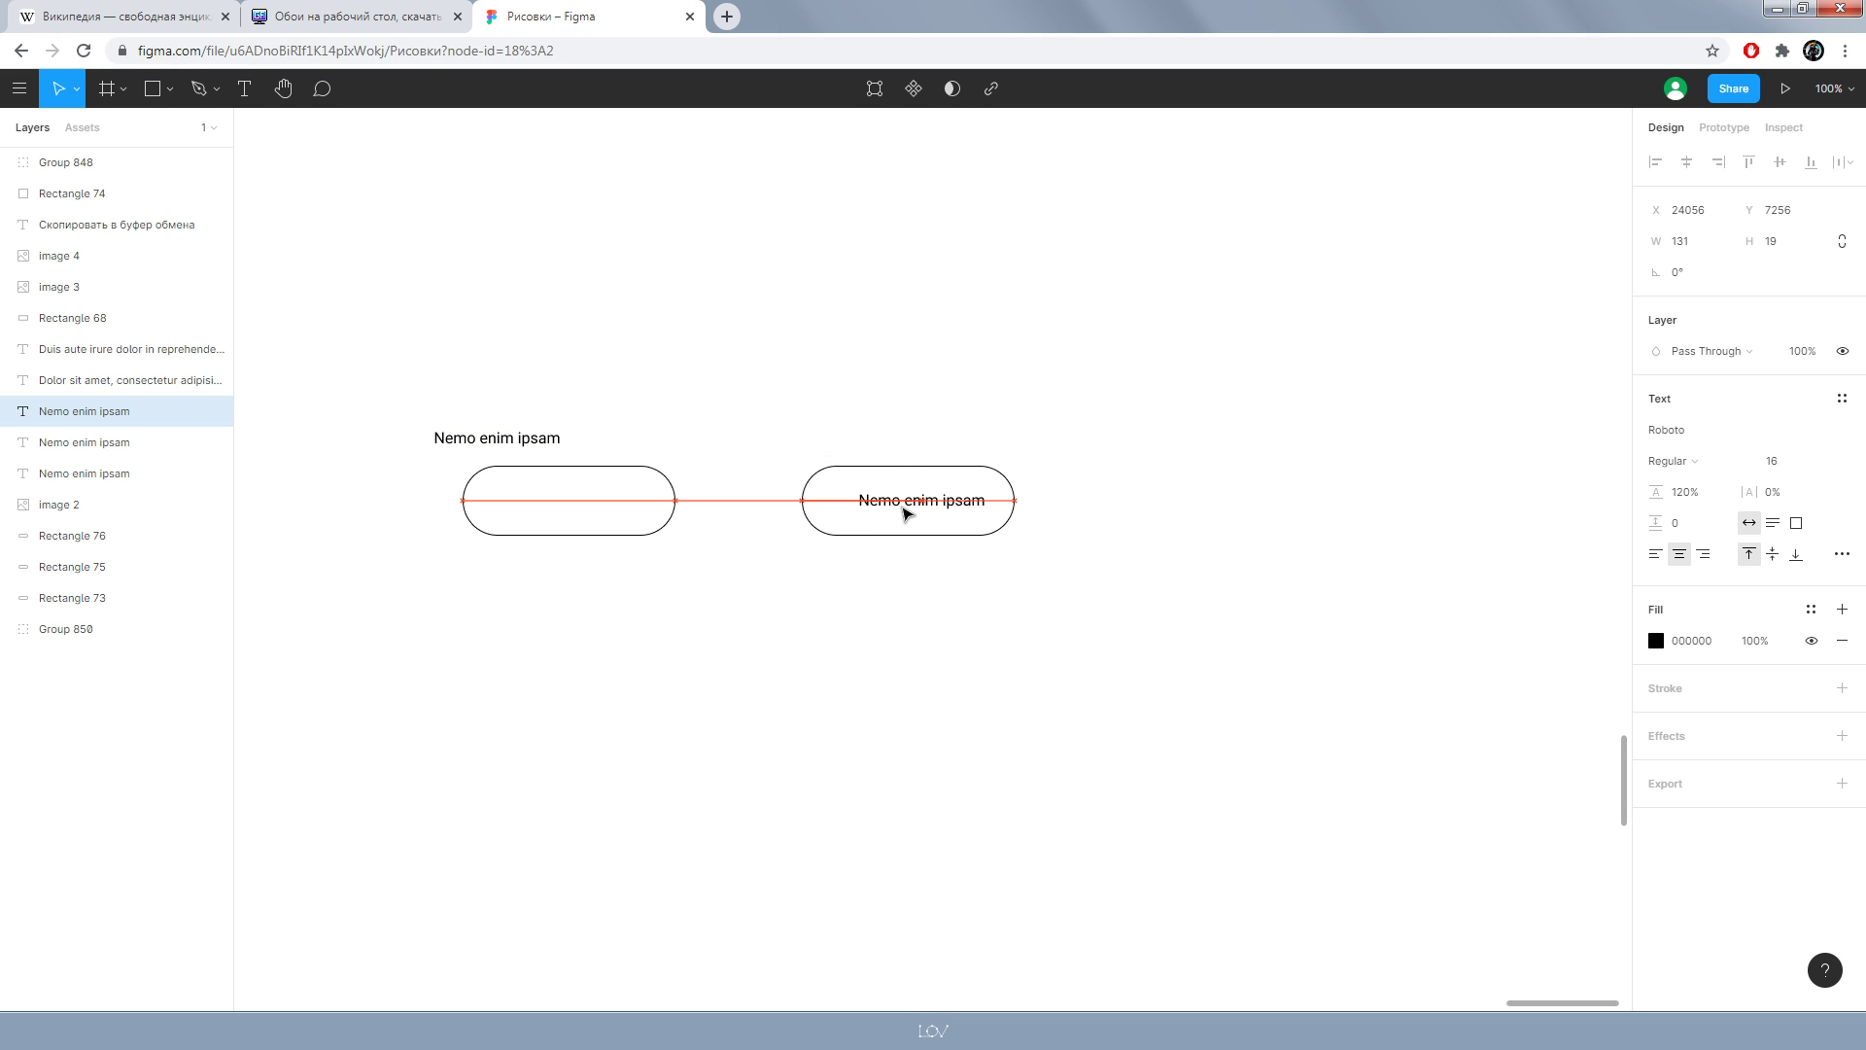
click(1165, 595)
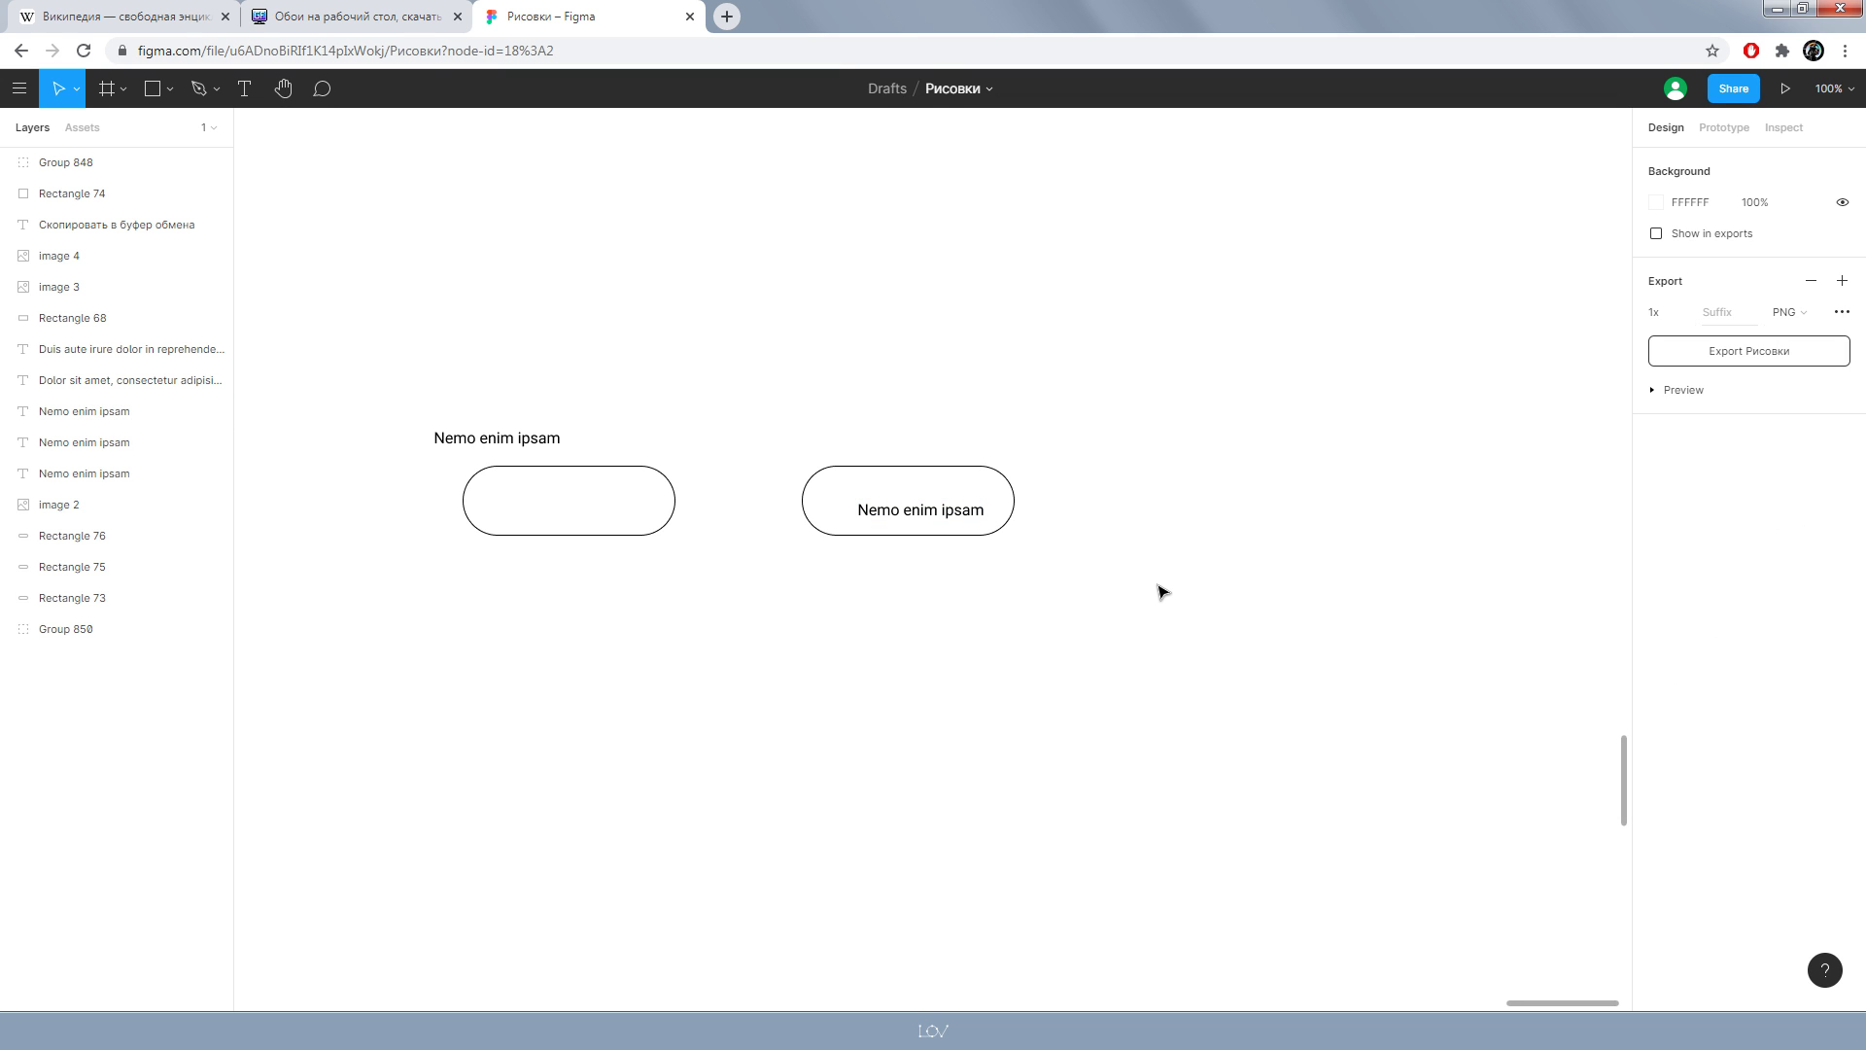
drag(917, 515, 917, 506)
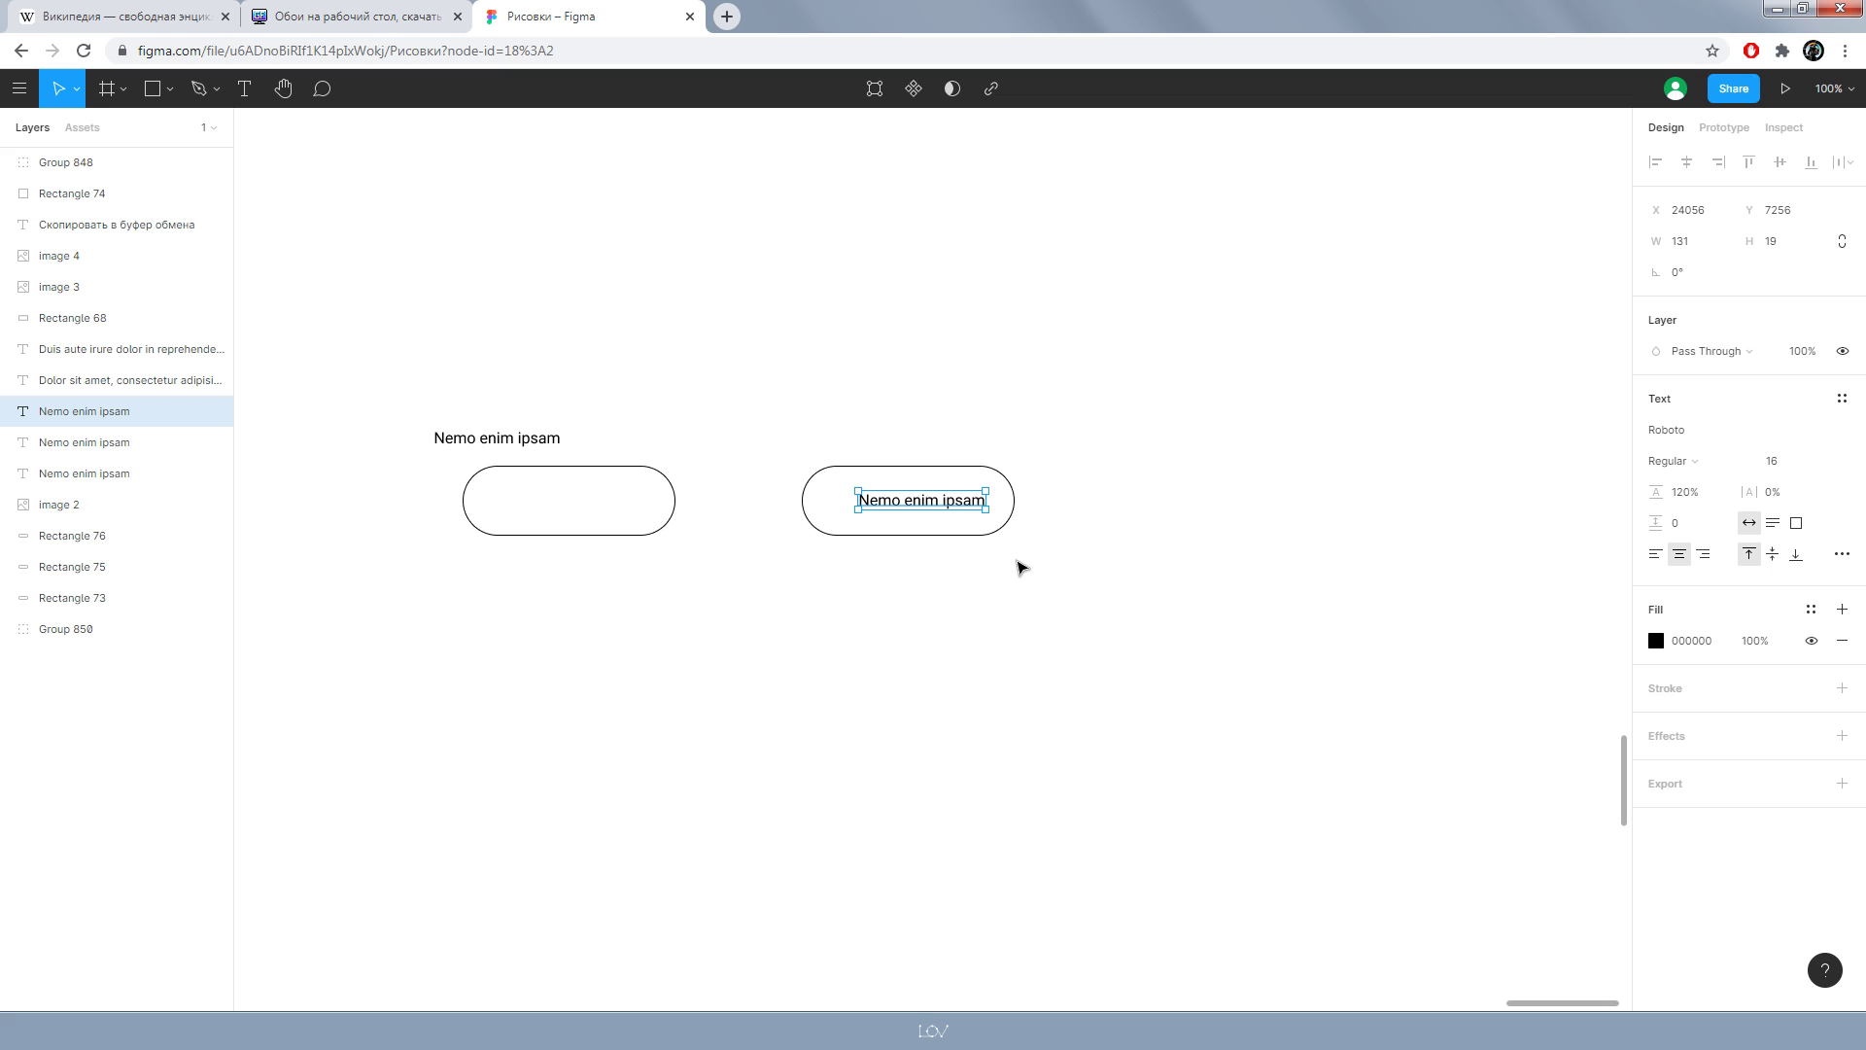
click(1025, 564)
- Duplicate the filled pill with its text and place the copy to its right
drag(1139, 400, 836, 612)
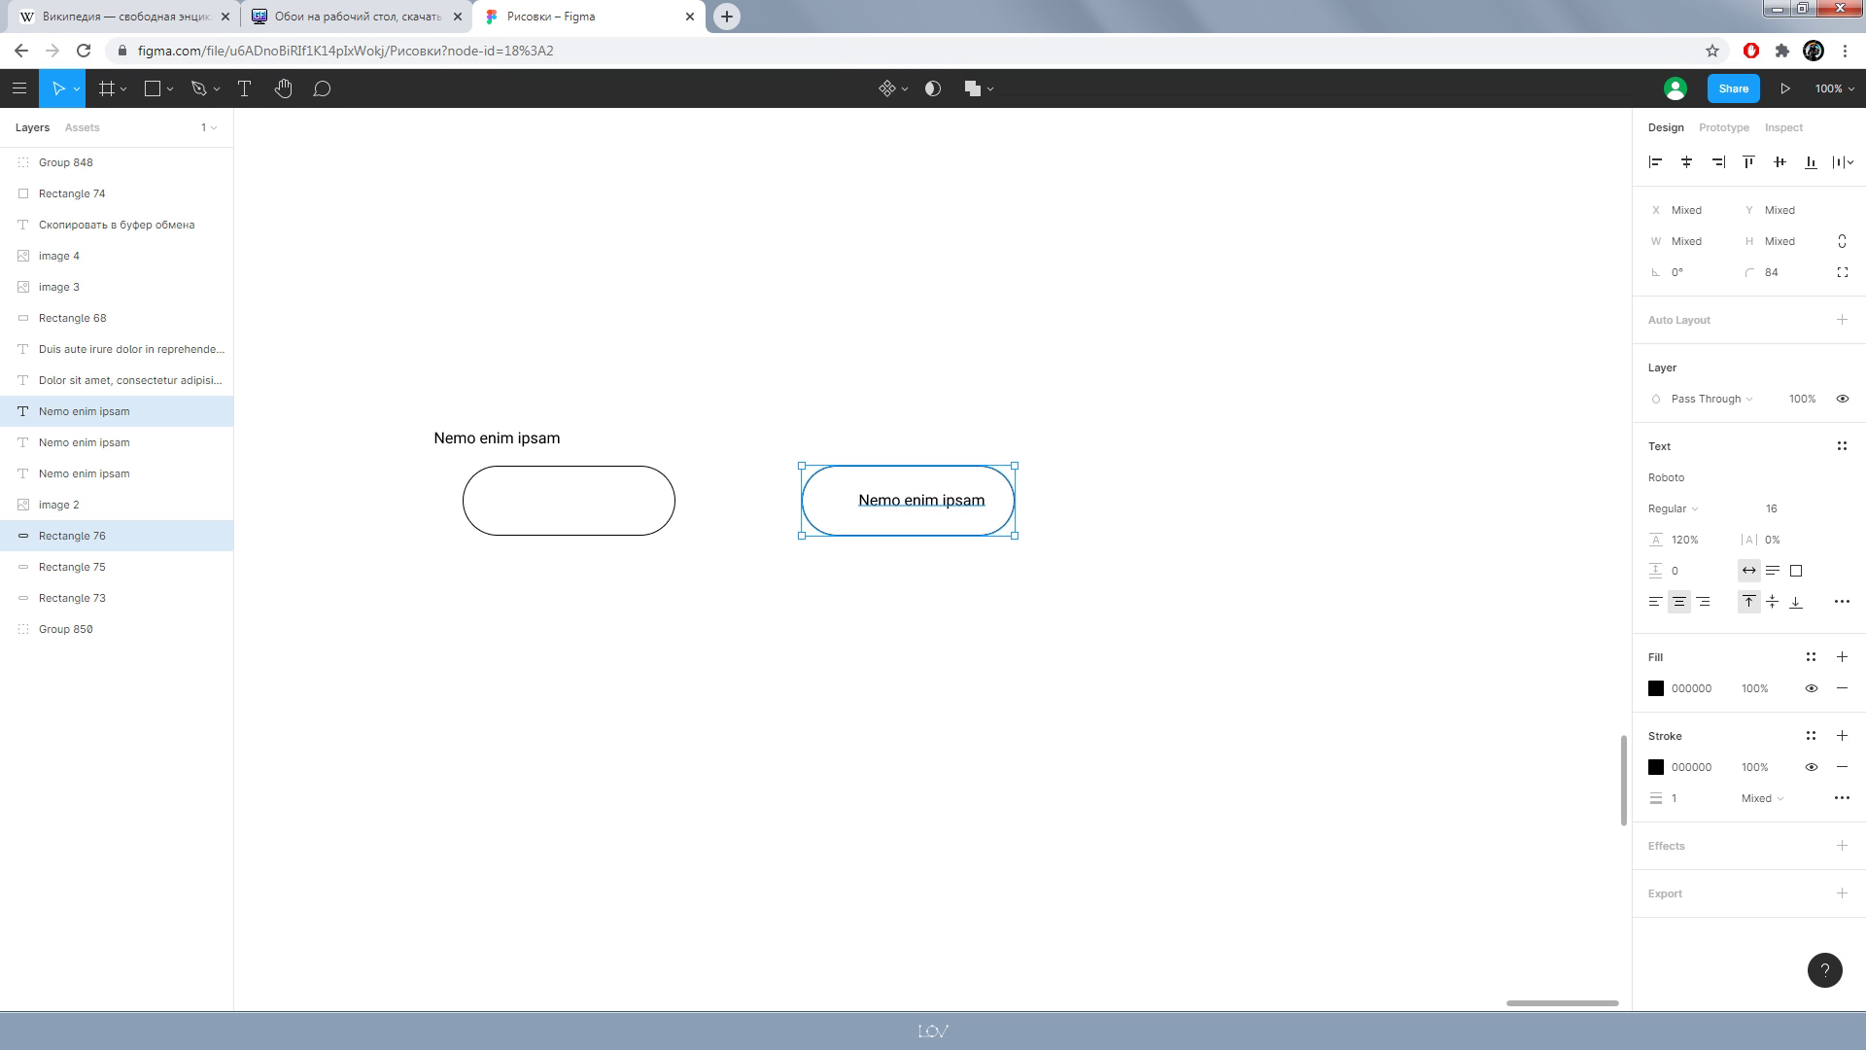
mouse_move(833, 503)
mouse_down()
mouse_move(767, 505)
mouse_move(1043, 502)
mouse_up()
click(993, 636)
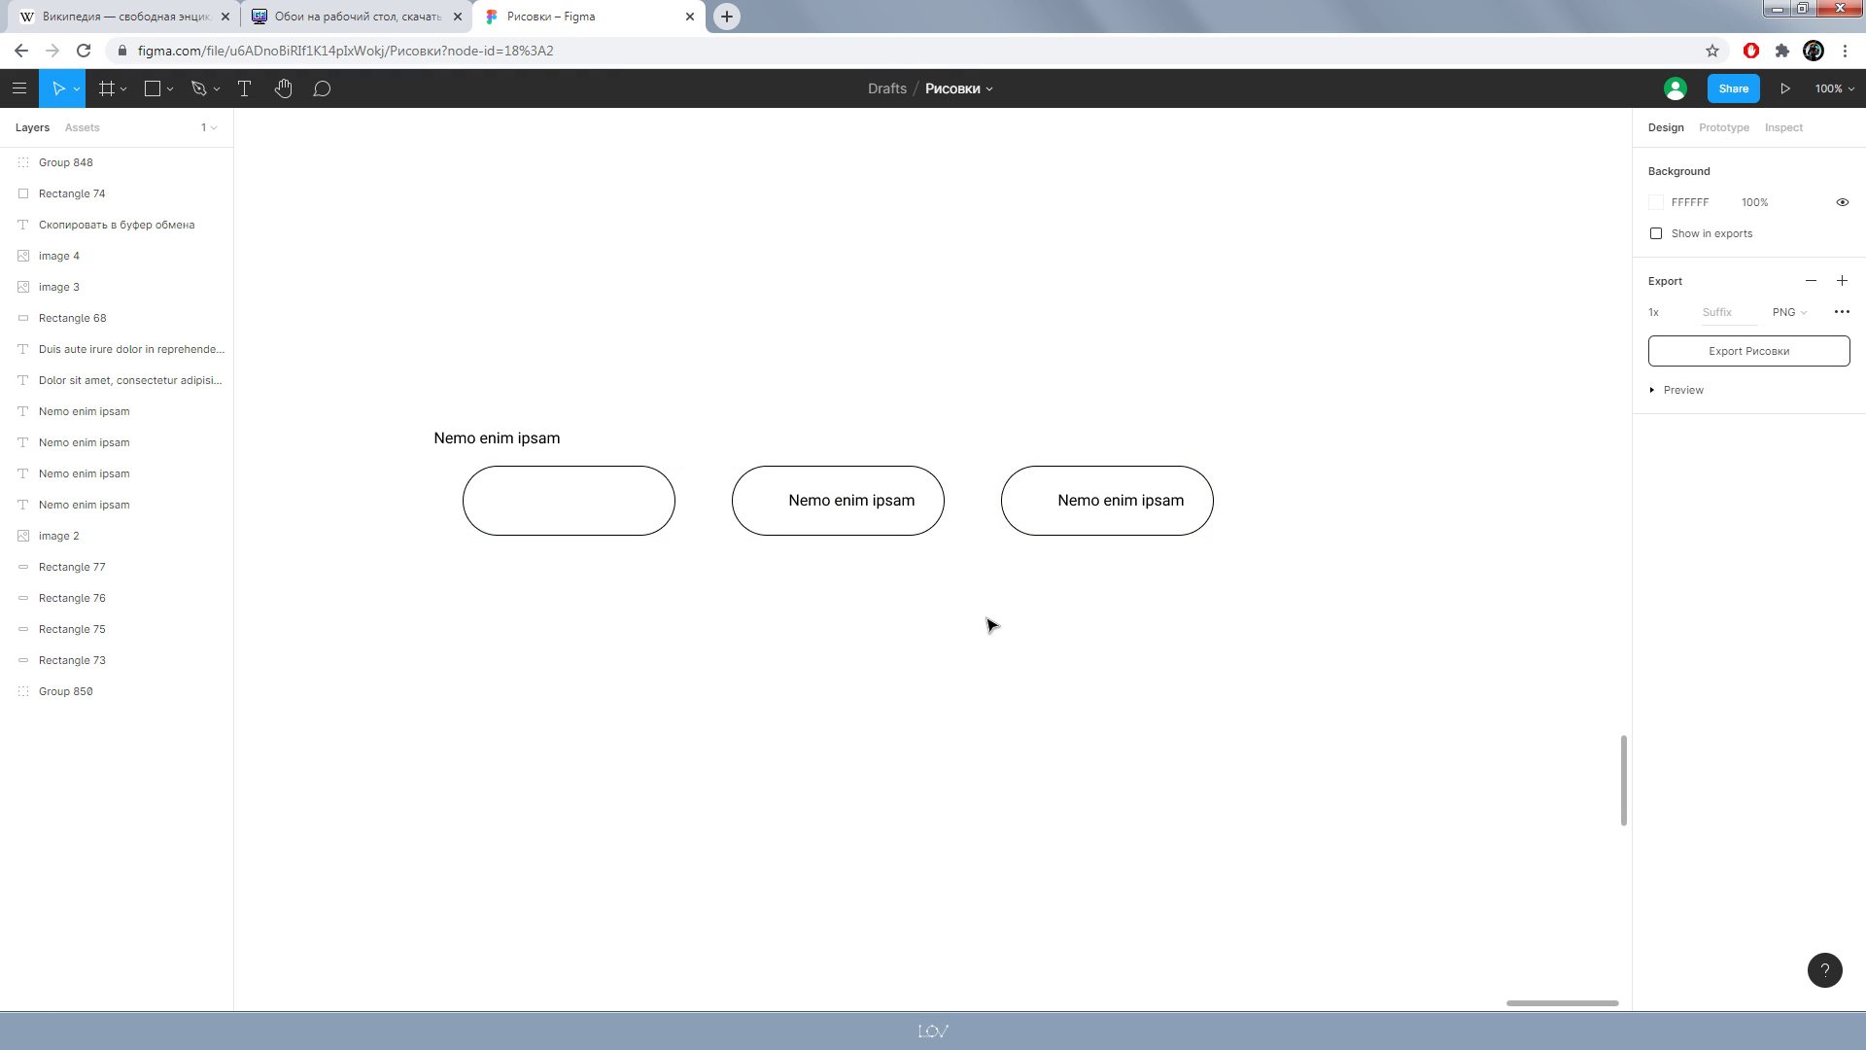
- Horizontally centre the Nemo enim ipsam label within the third pill
click(1091, 510)
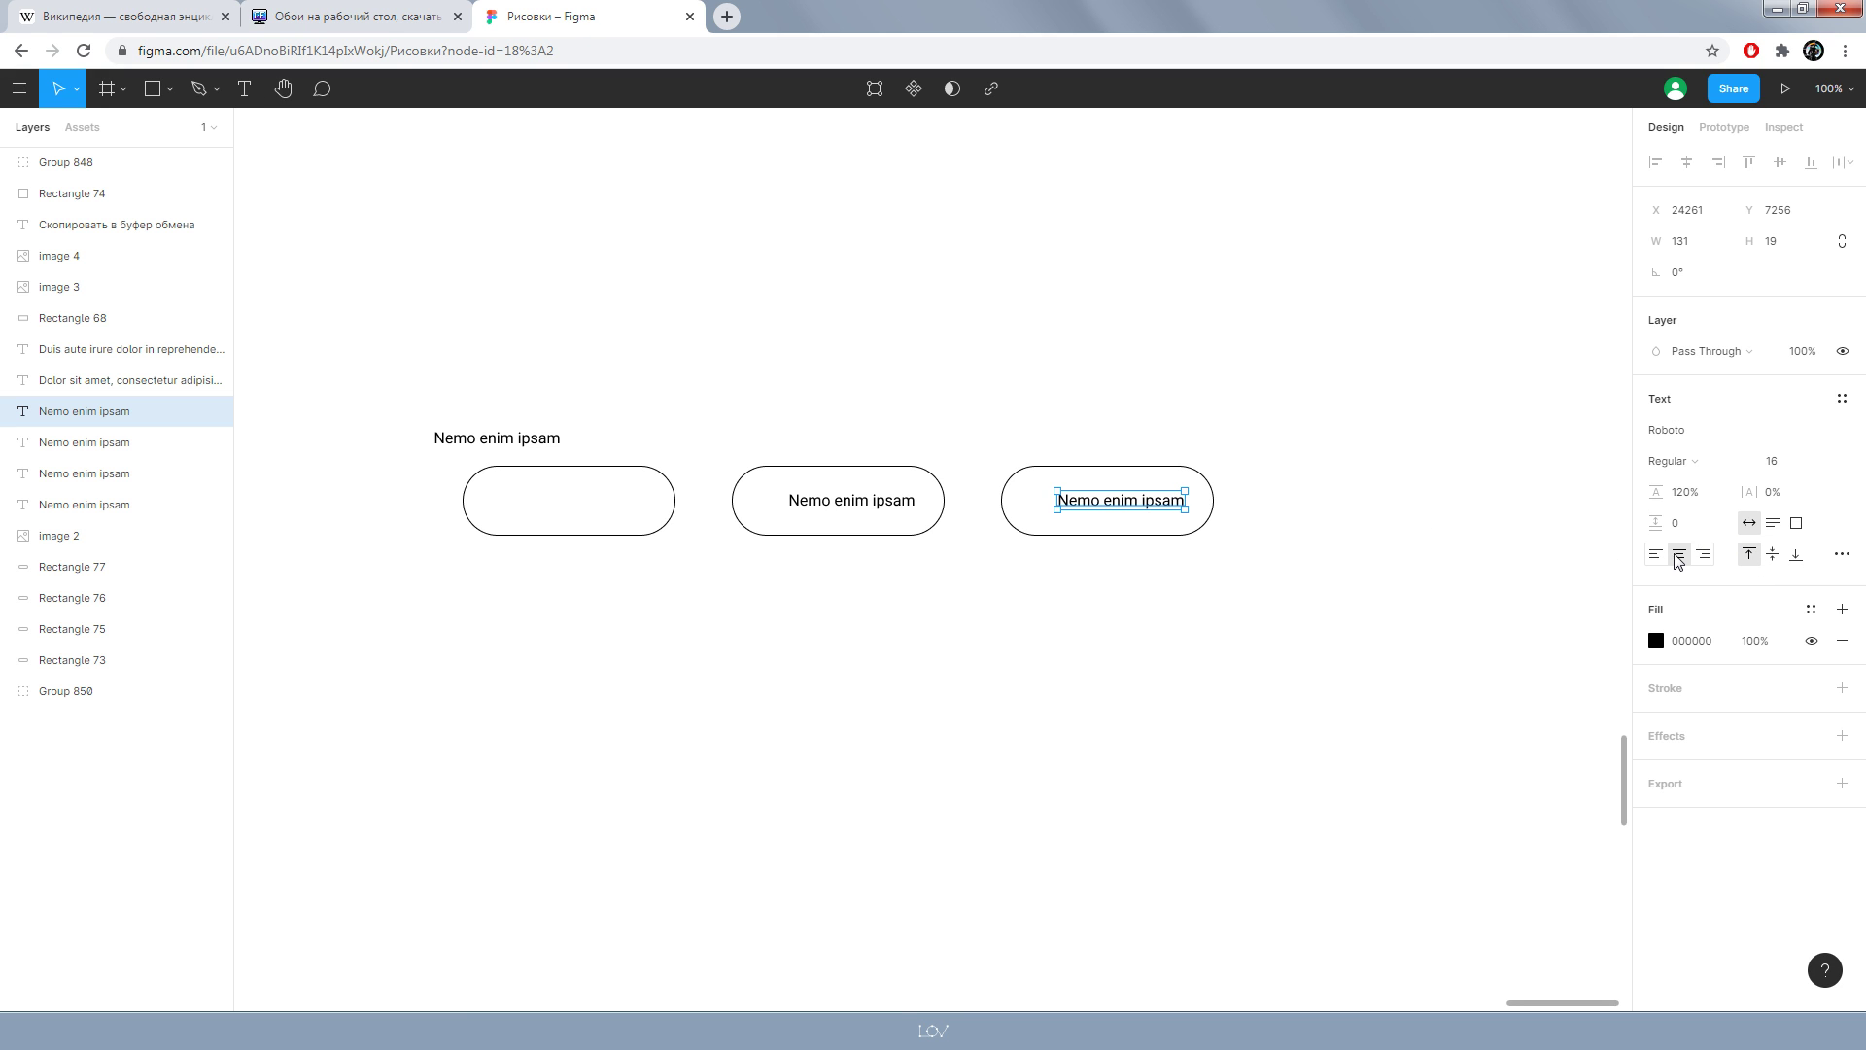
click(1325, 583)
drag(1409, 674, 994, 416)
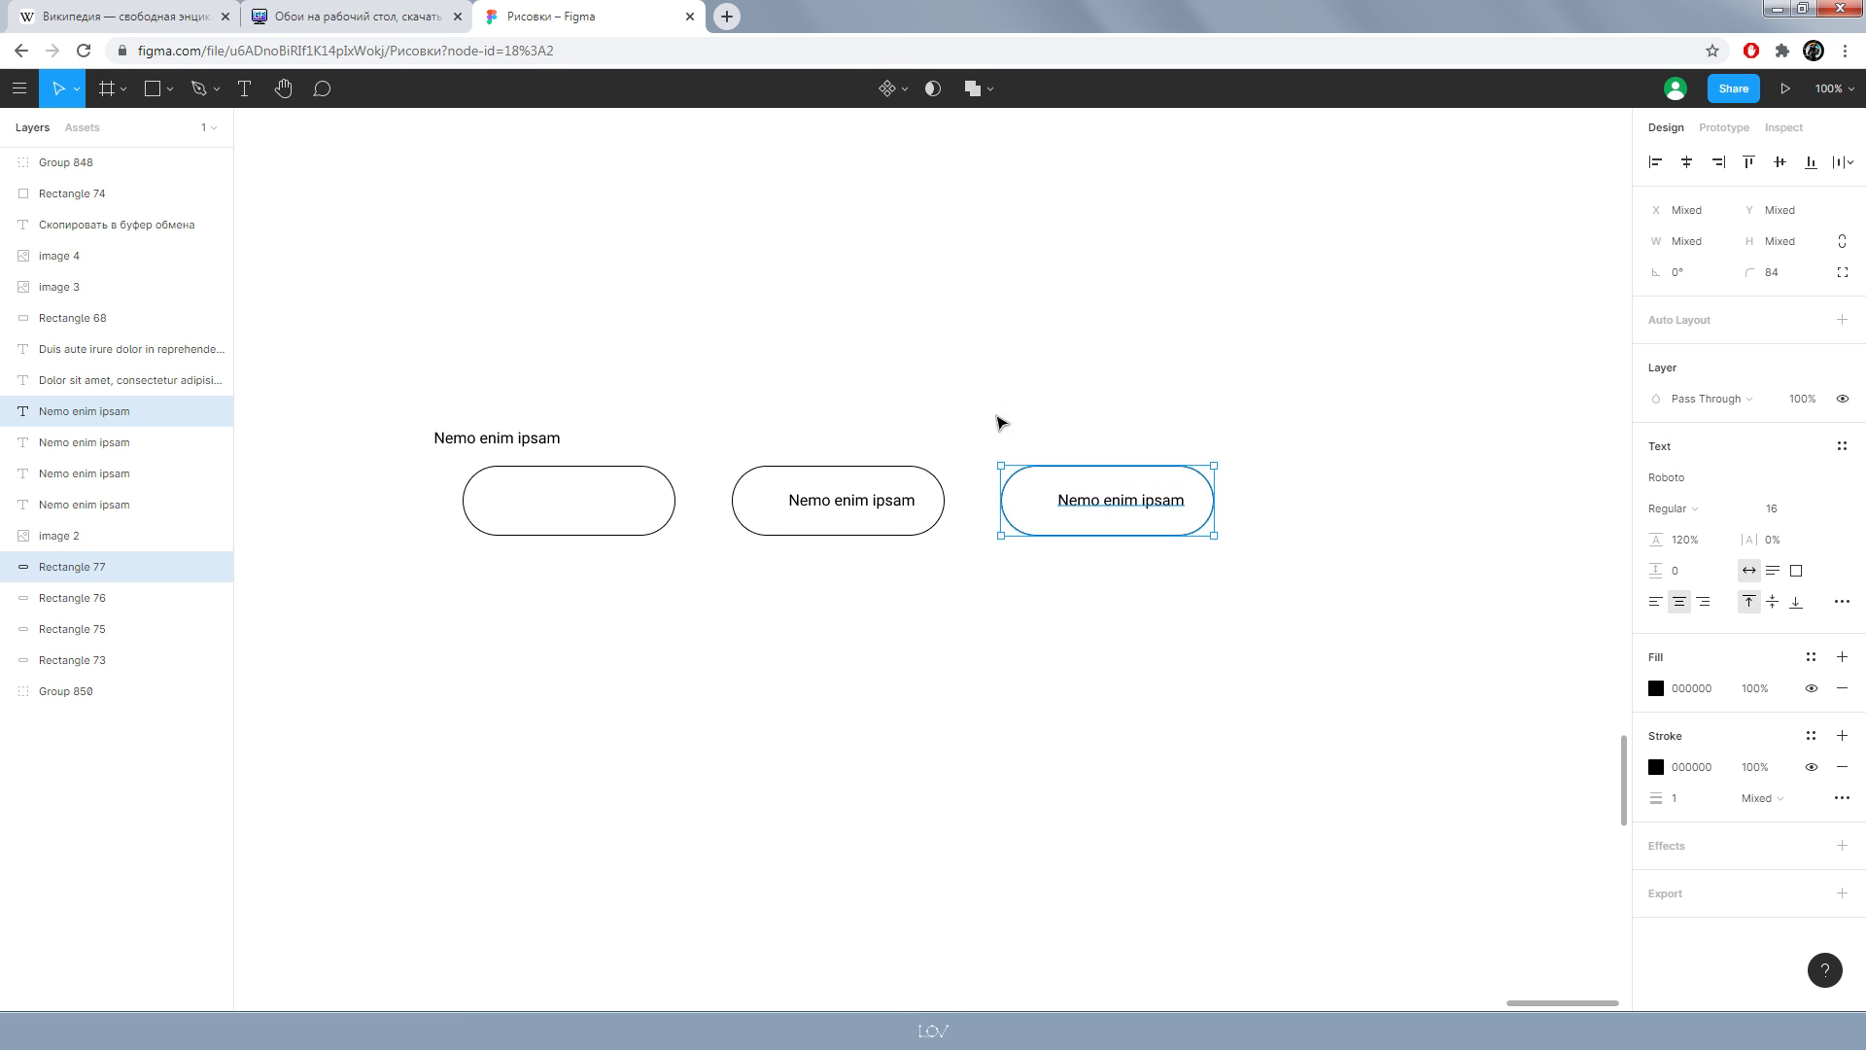
click(1692, 167)
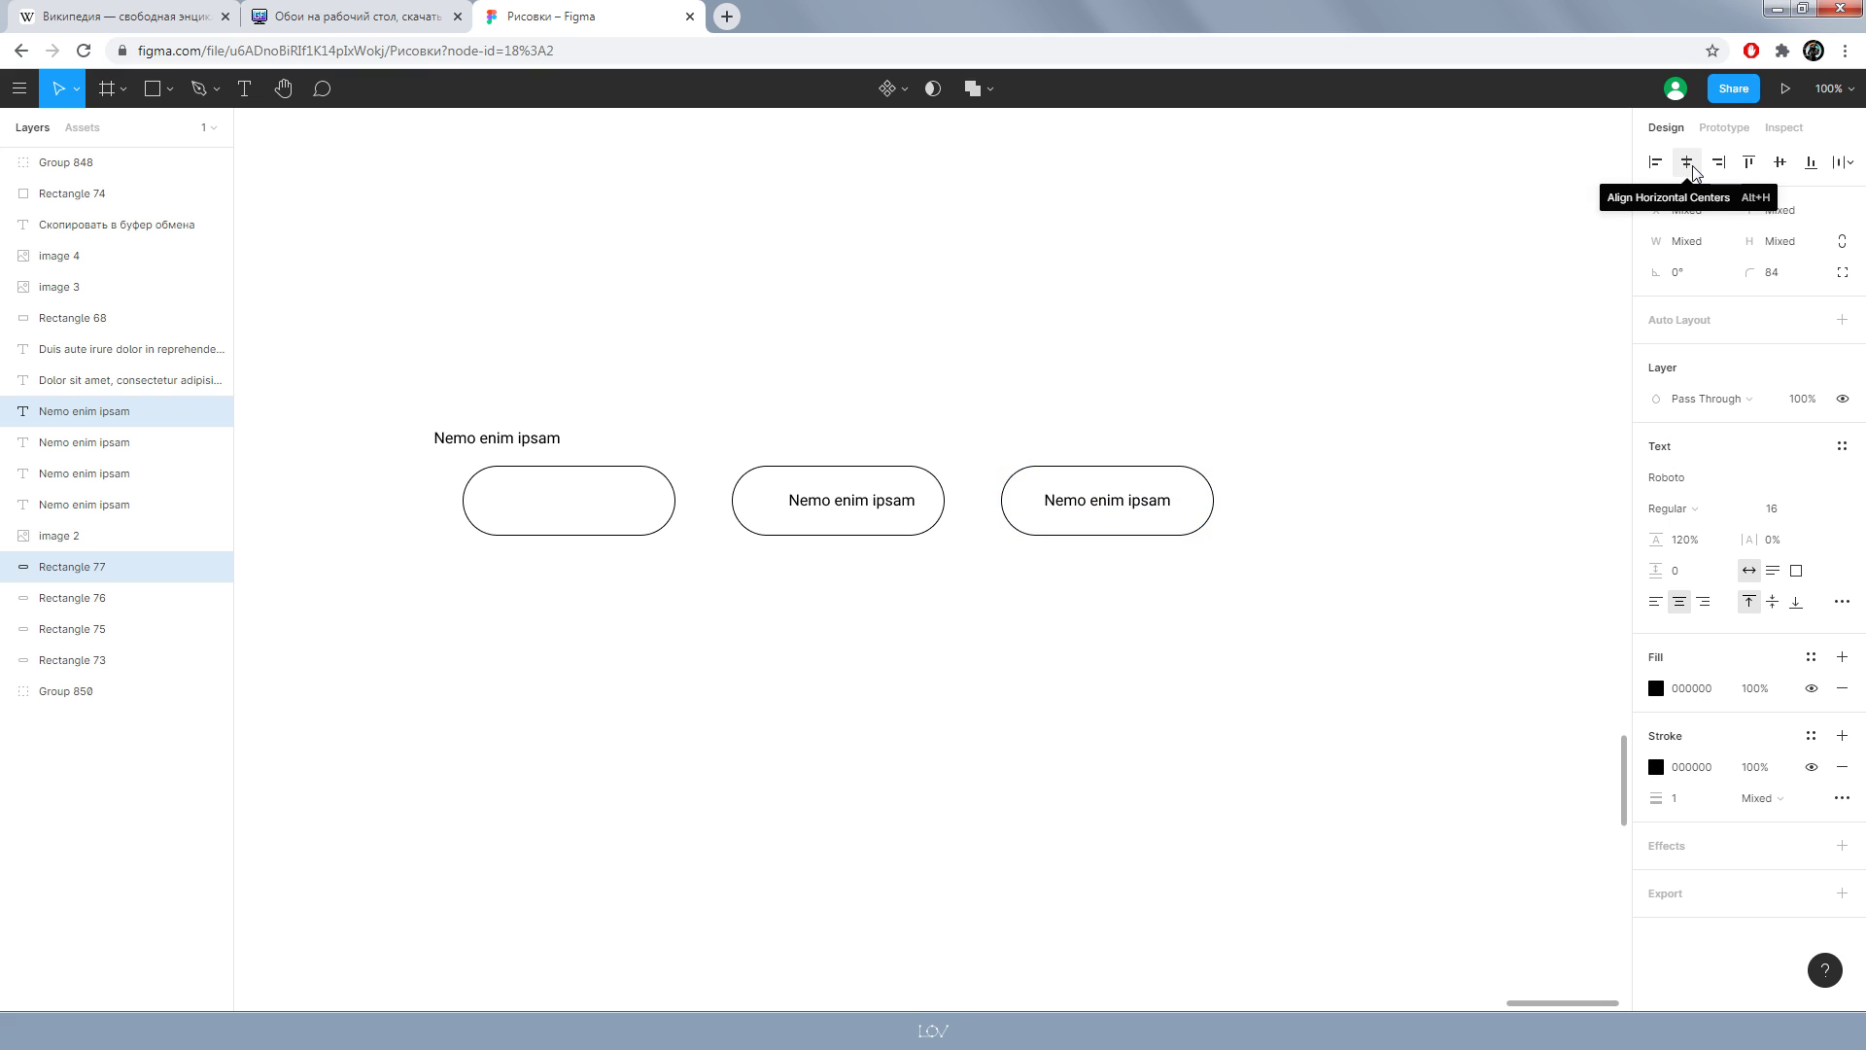
click(1780, 170)
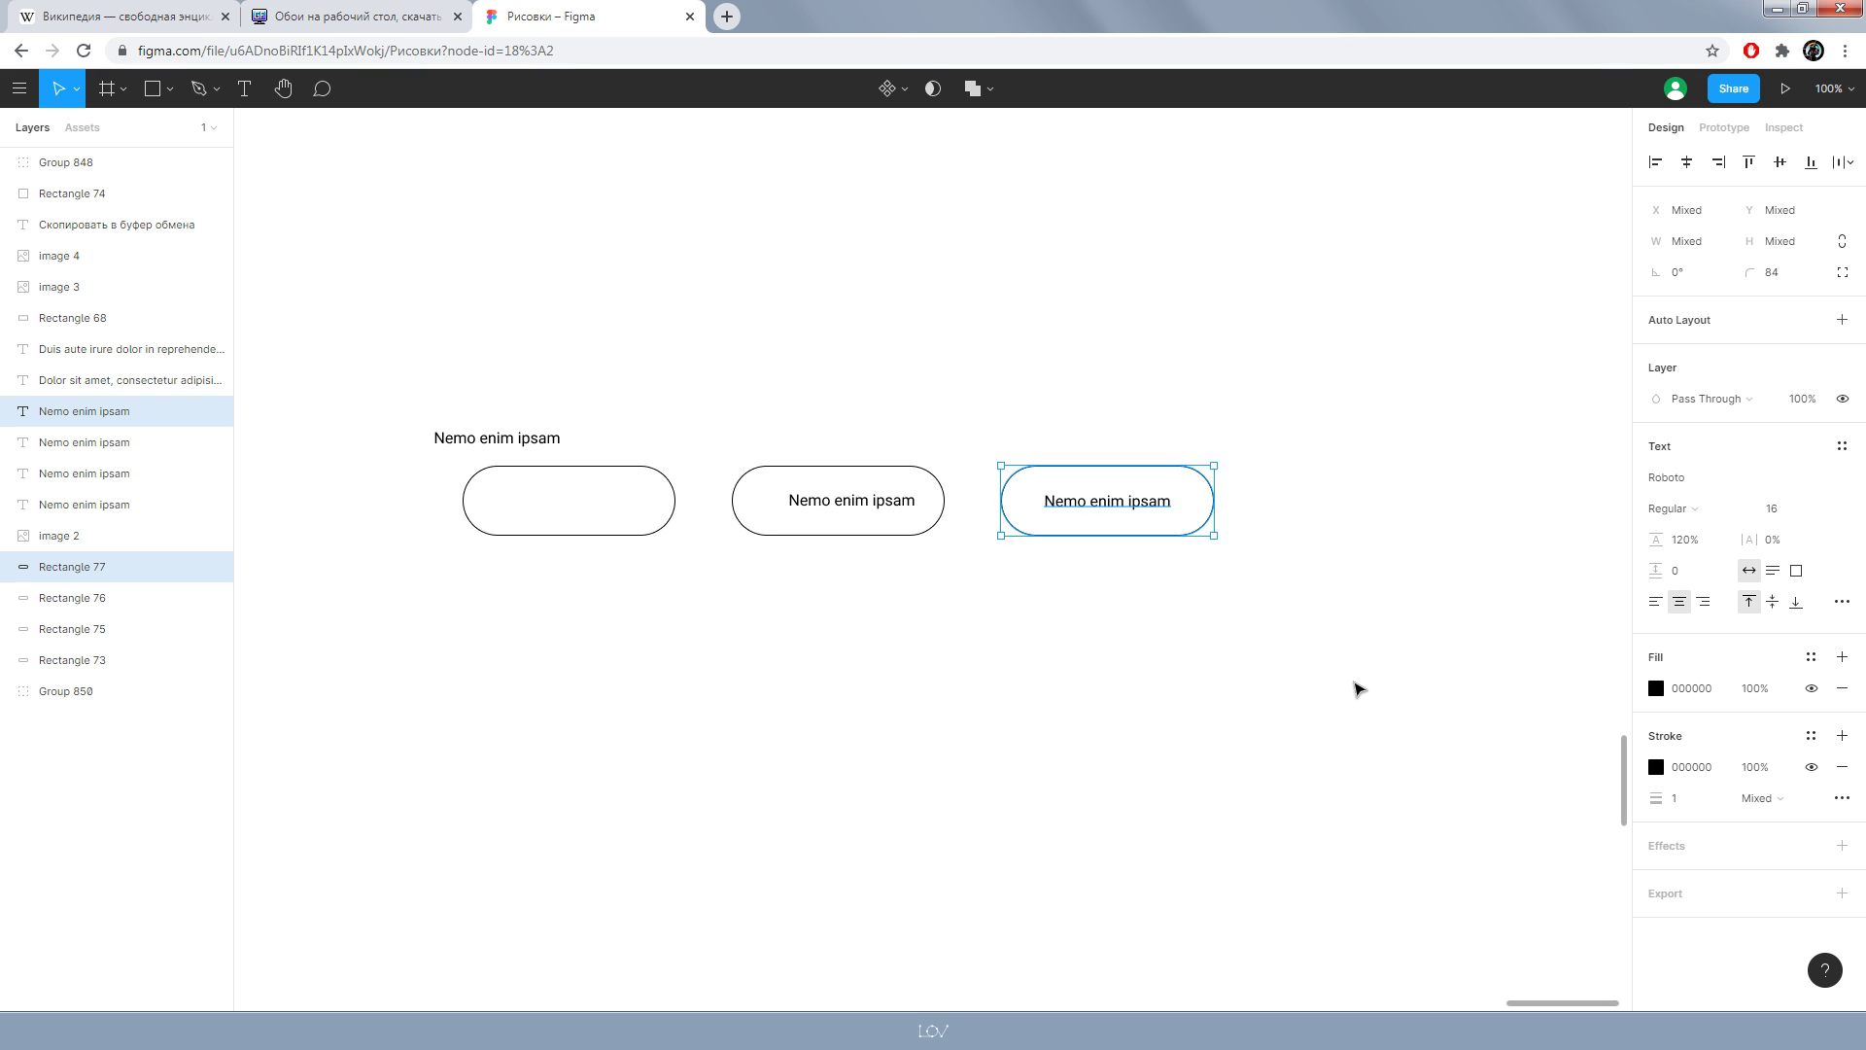
click(1341, 705)
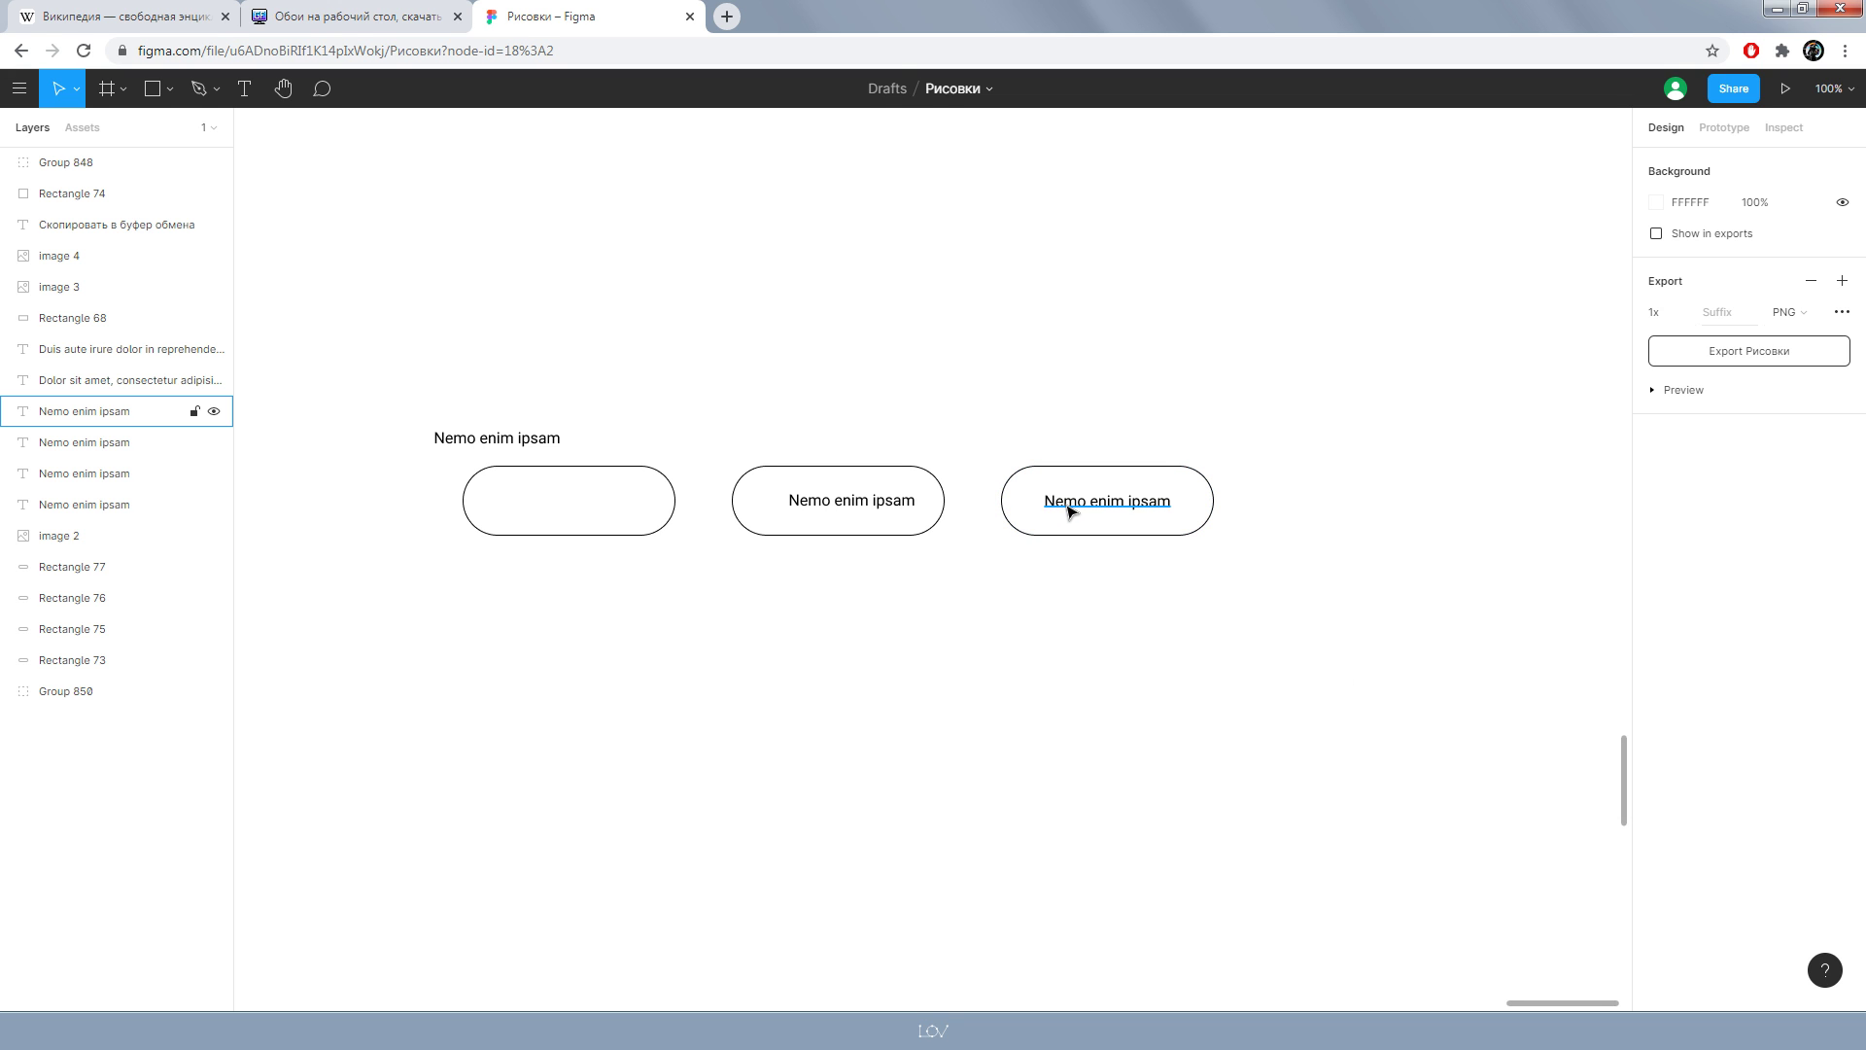
- Inspect the centred label's position, then return the view to 100%
click(1068, 507)
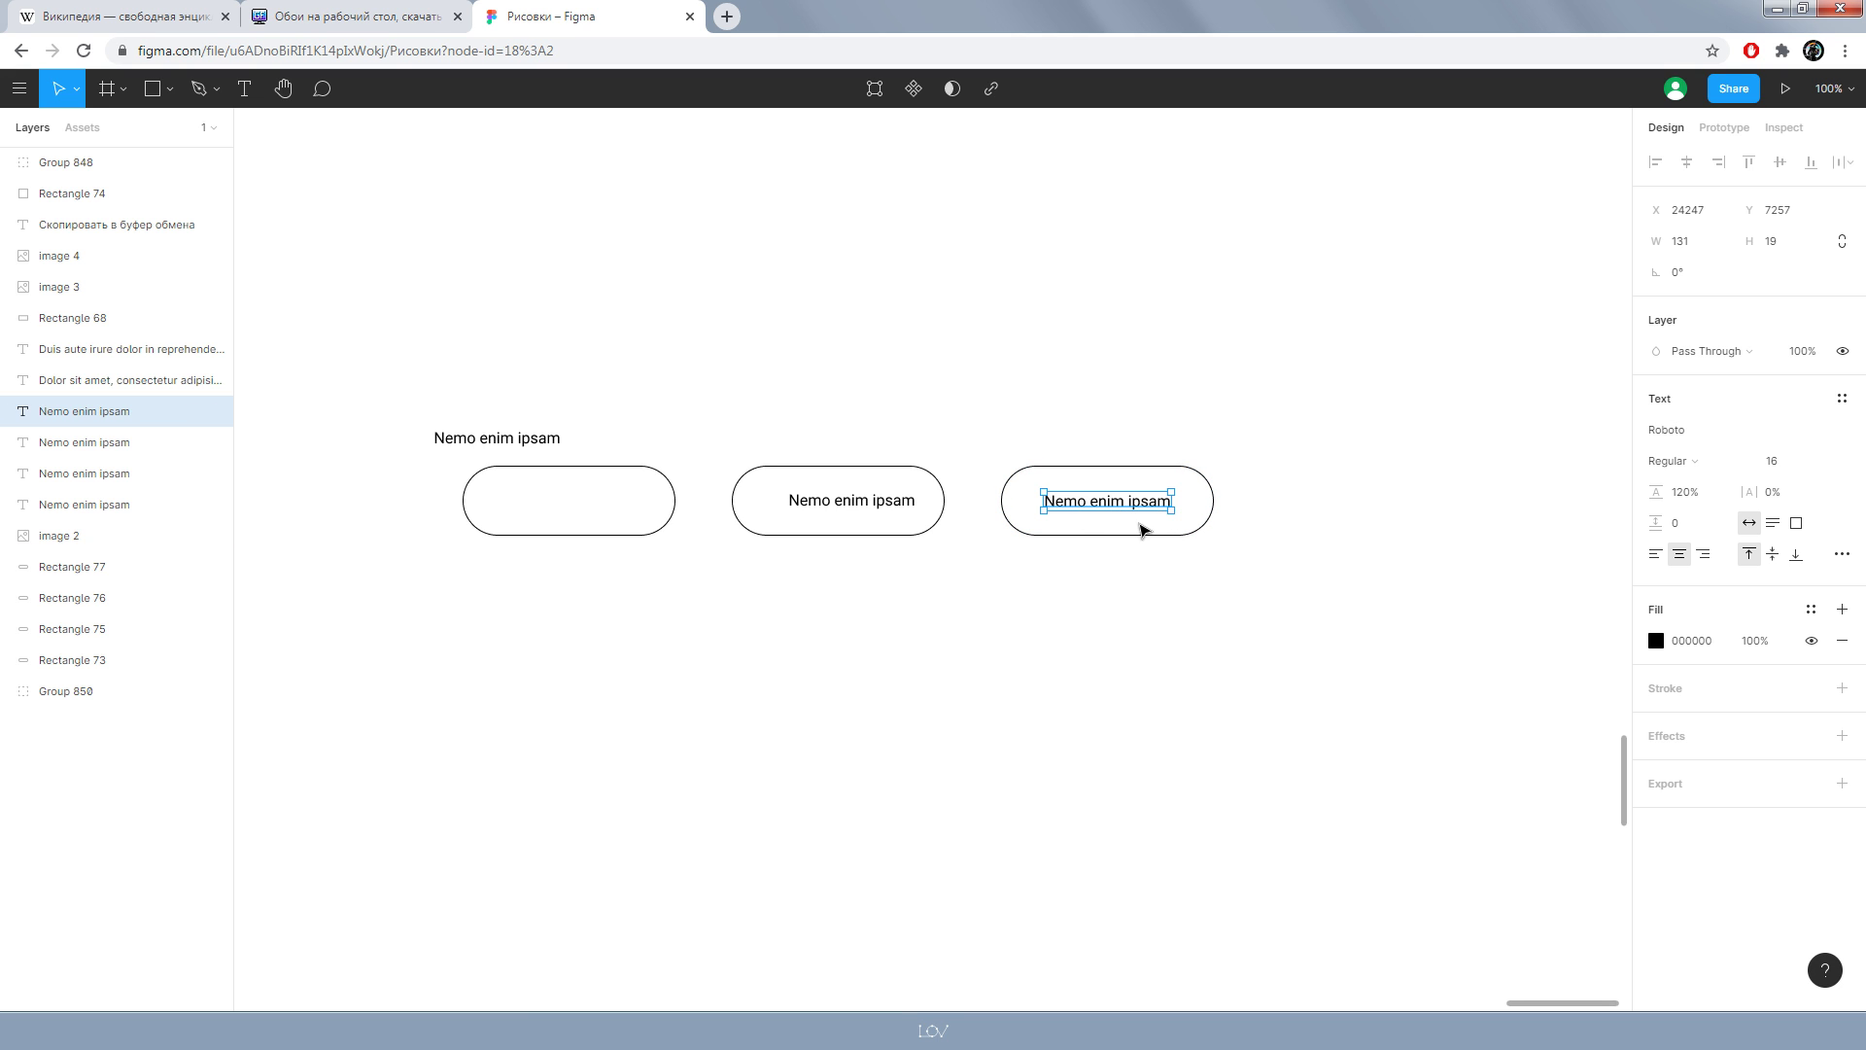
ctrl+scroll(1164, 523, up, 5)
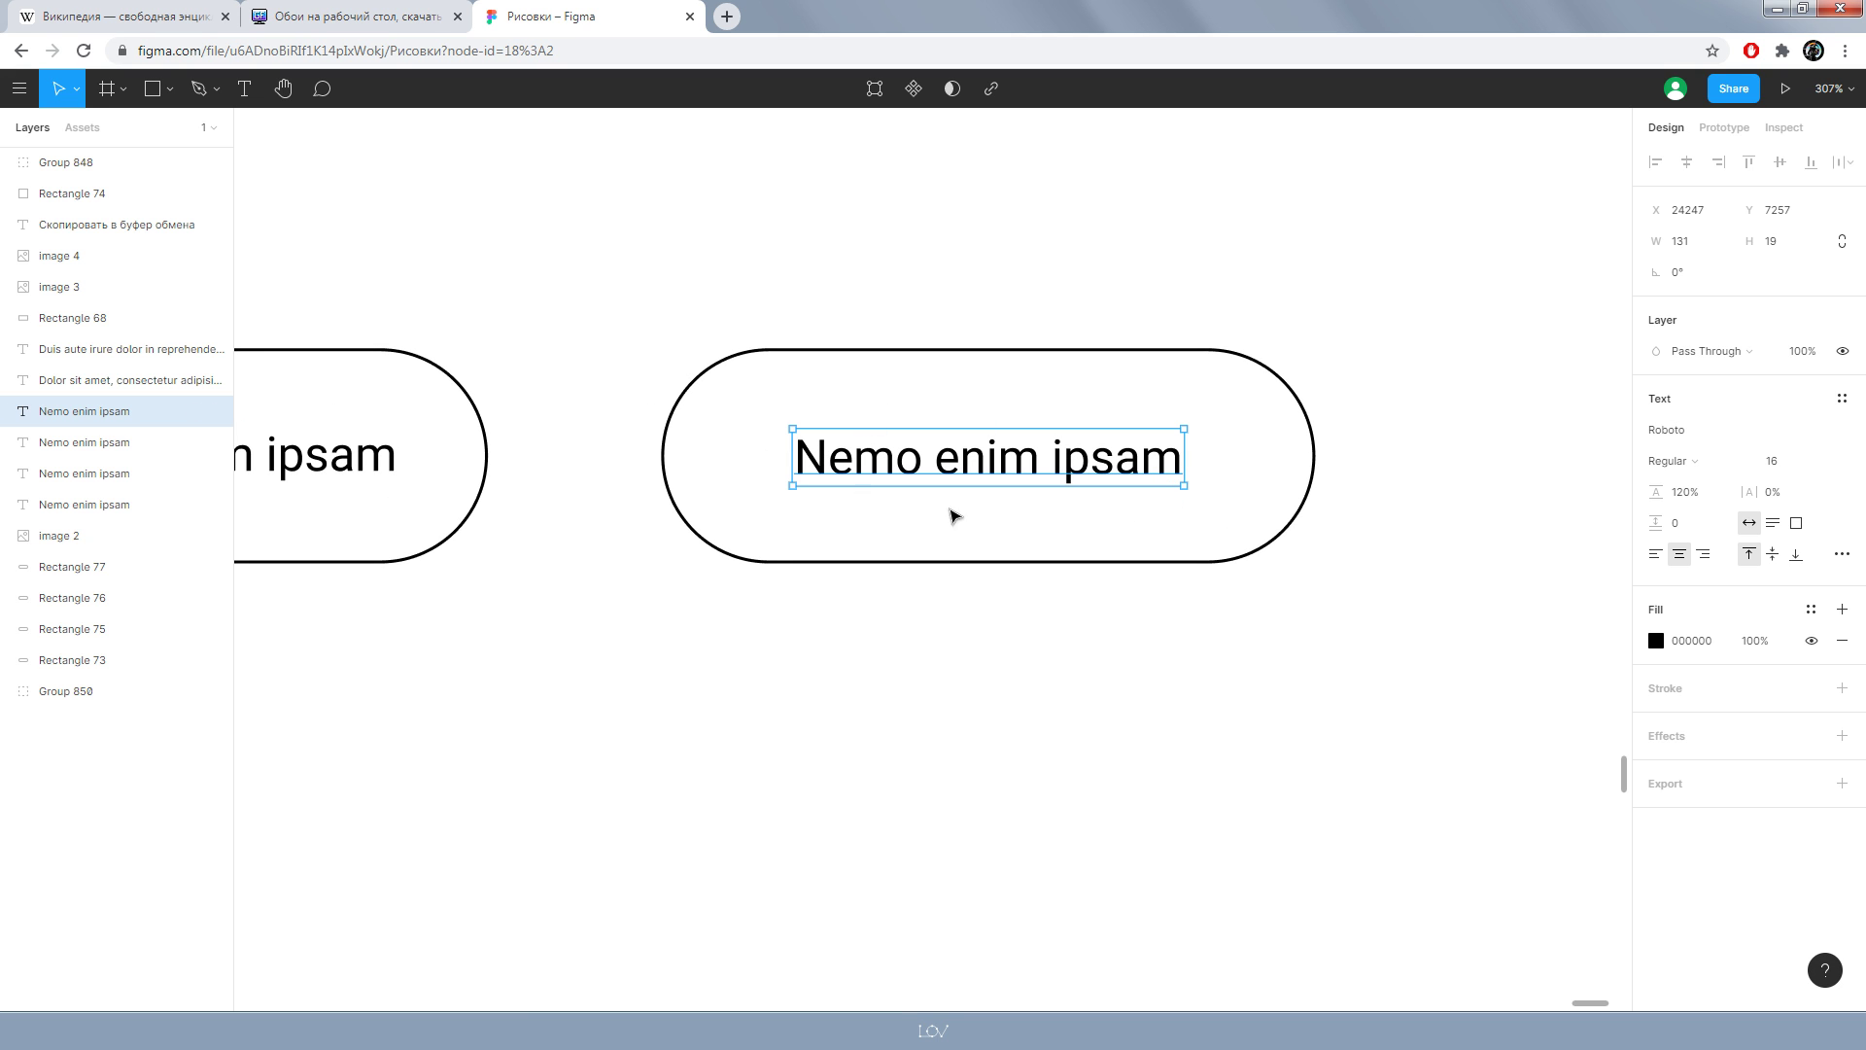
click(987, 745)
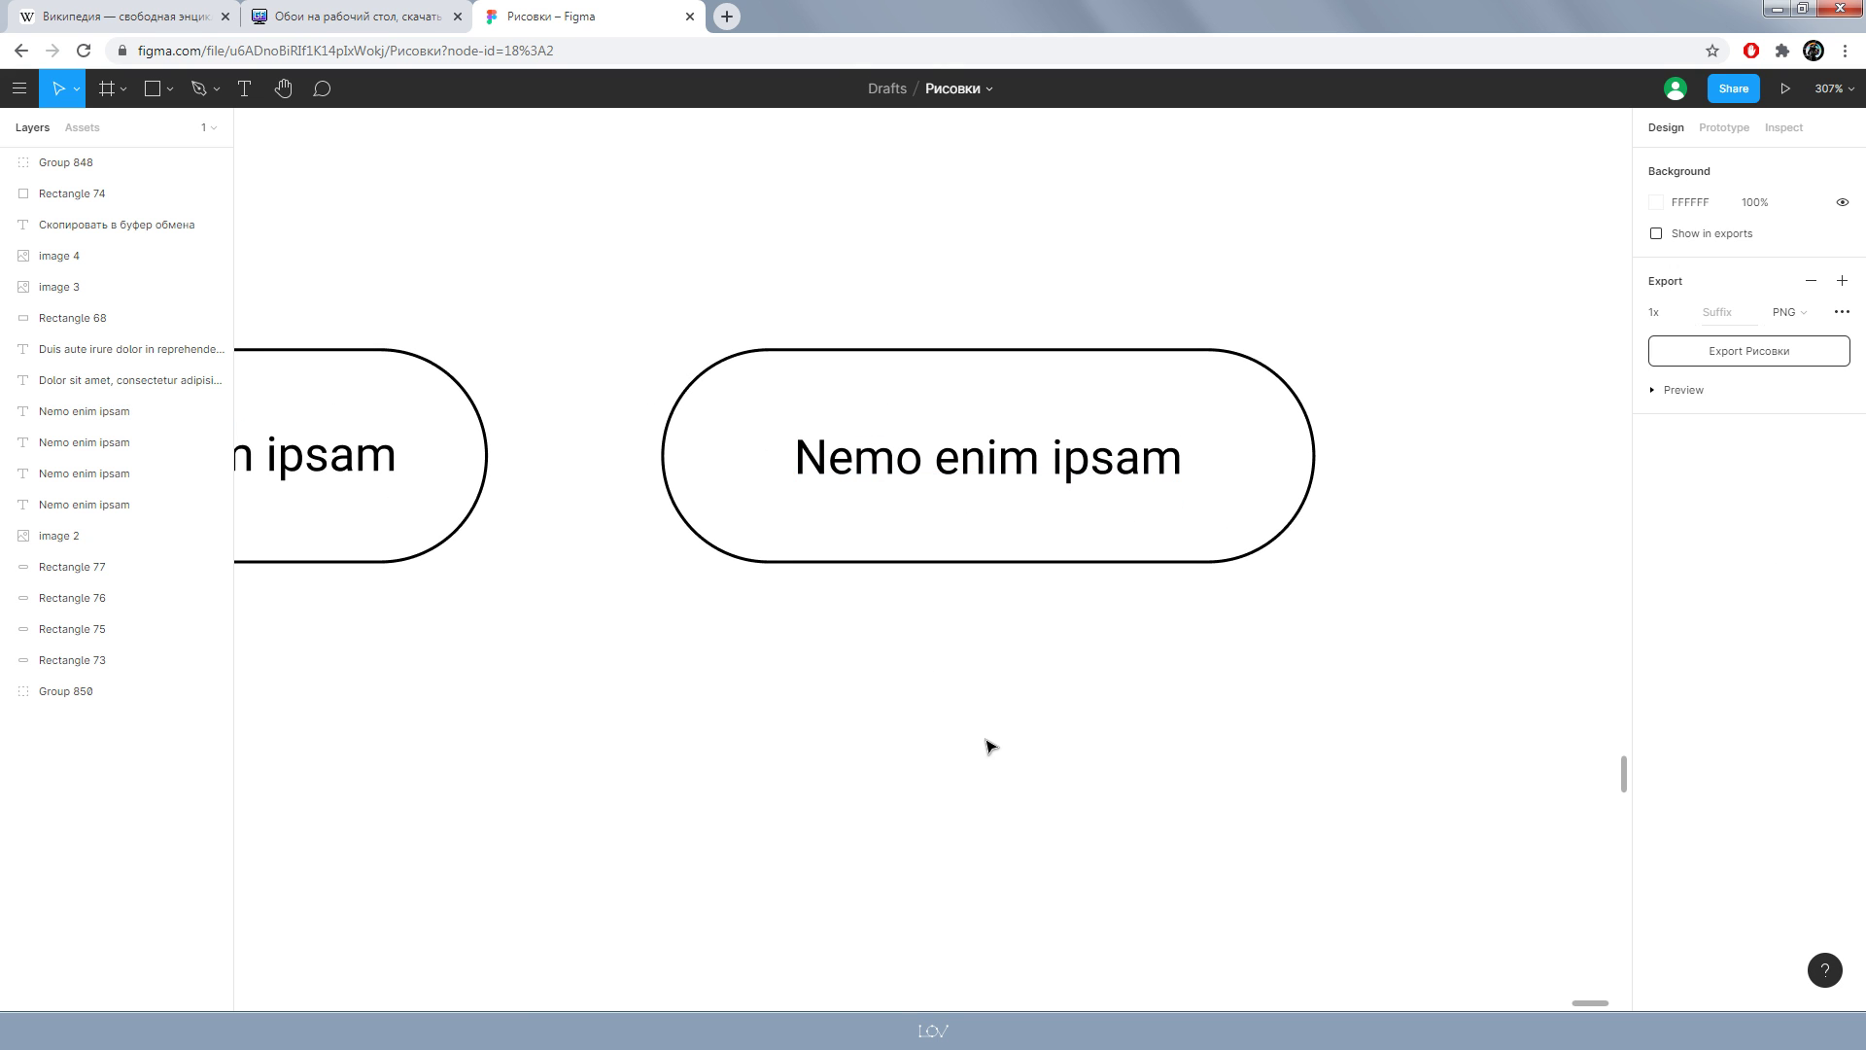
click(864, 473)
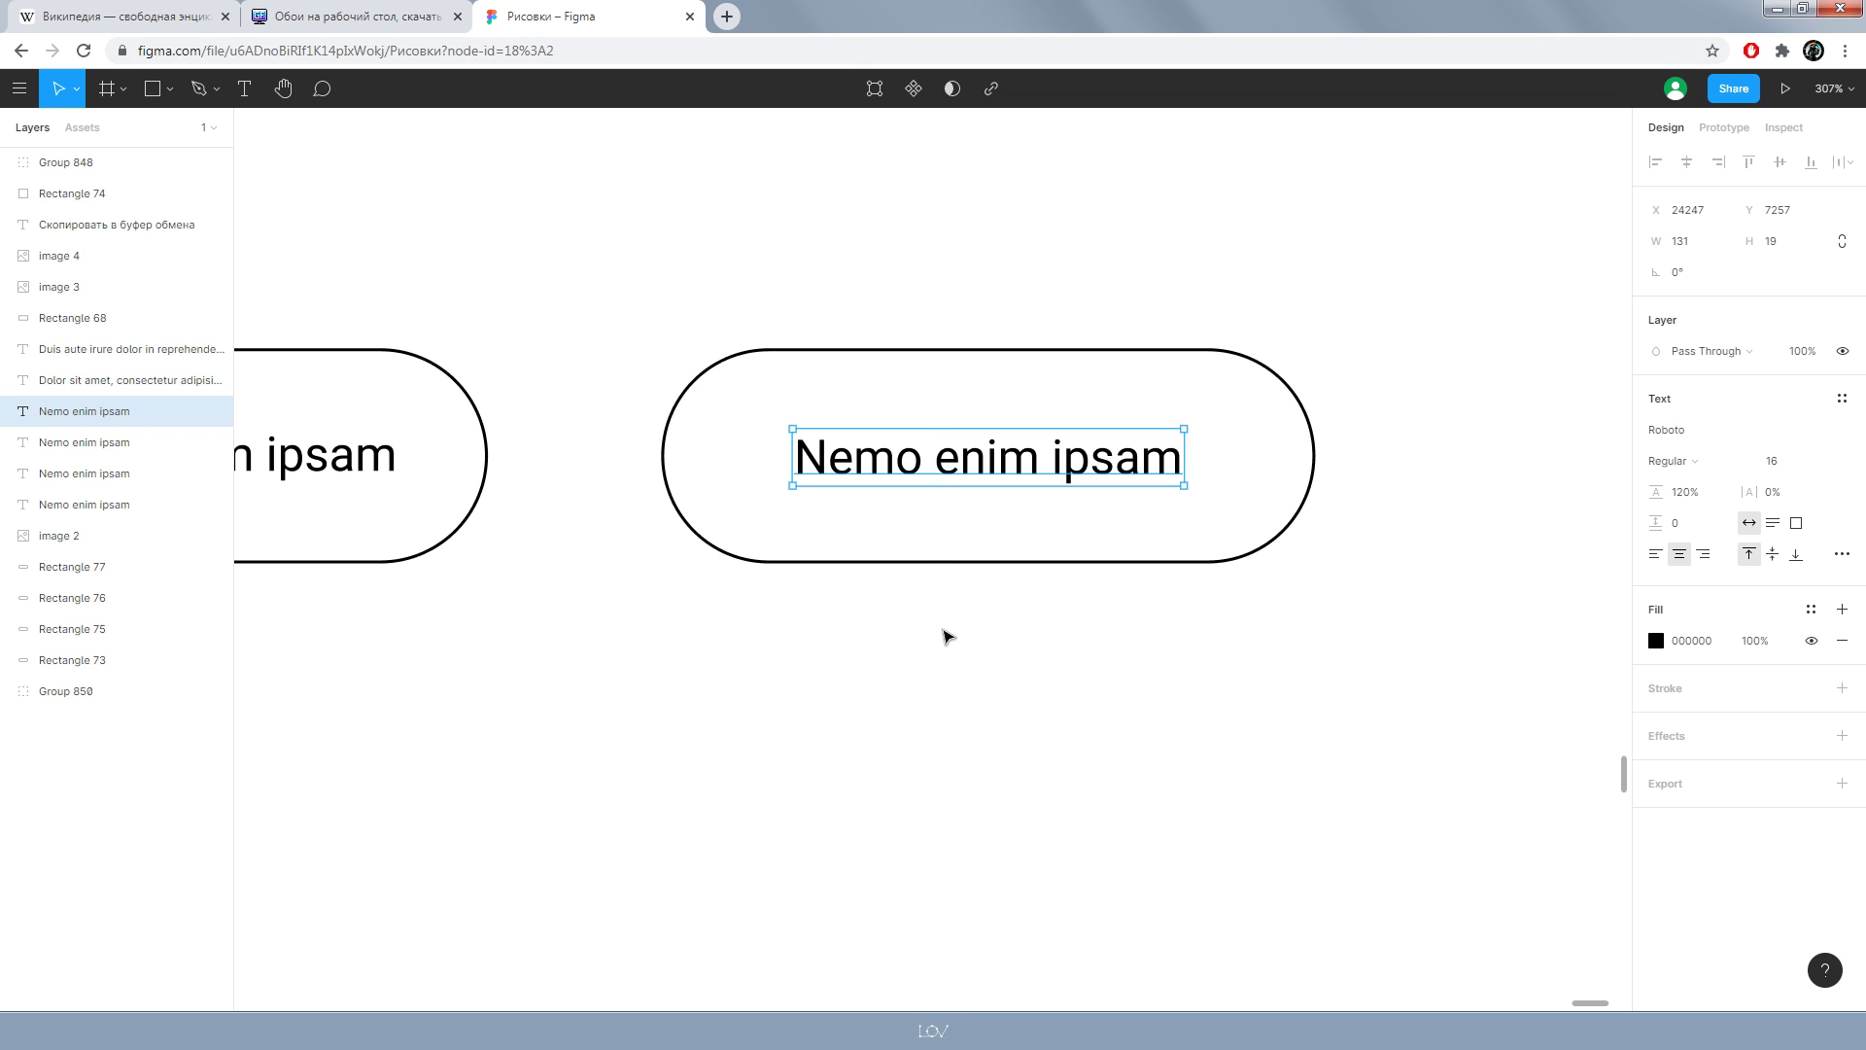
click(947, 630)
key(shift+0)
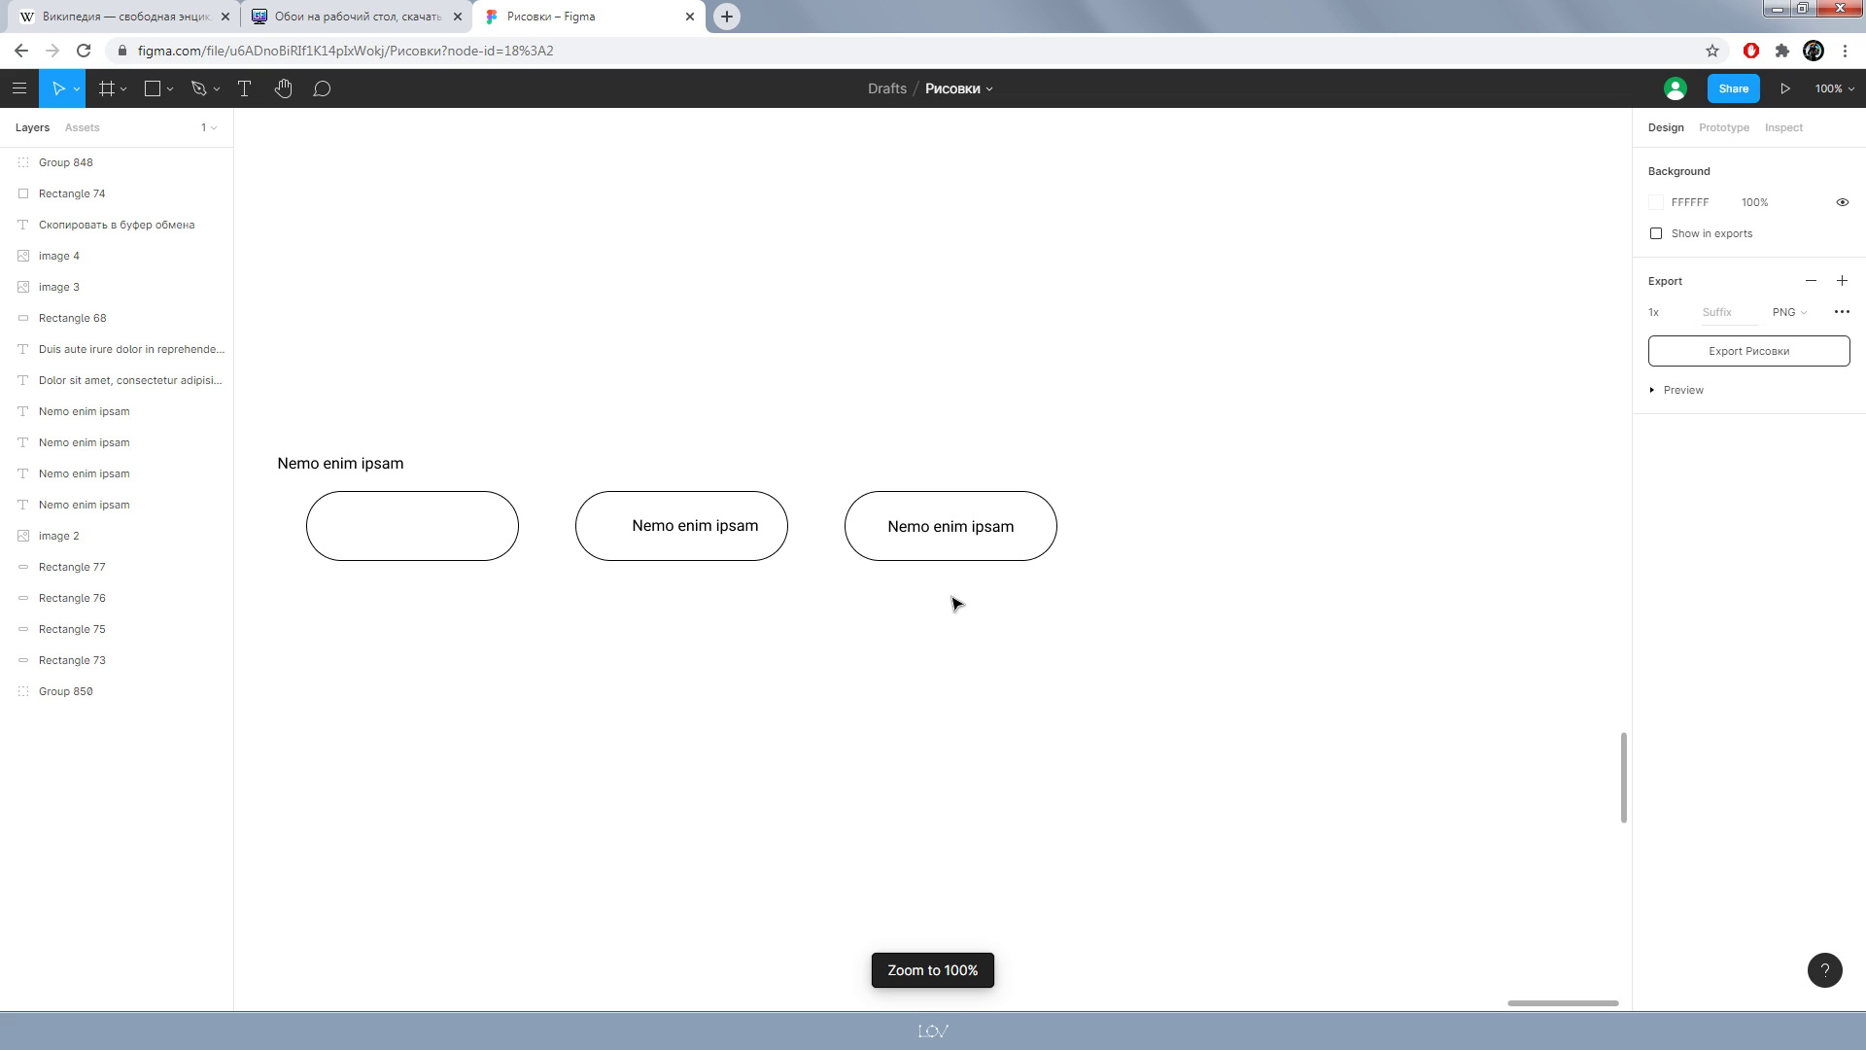
drag(1193, 635, 782, 452)
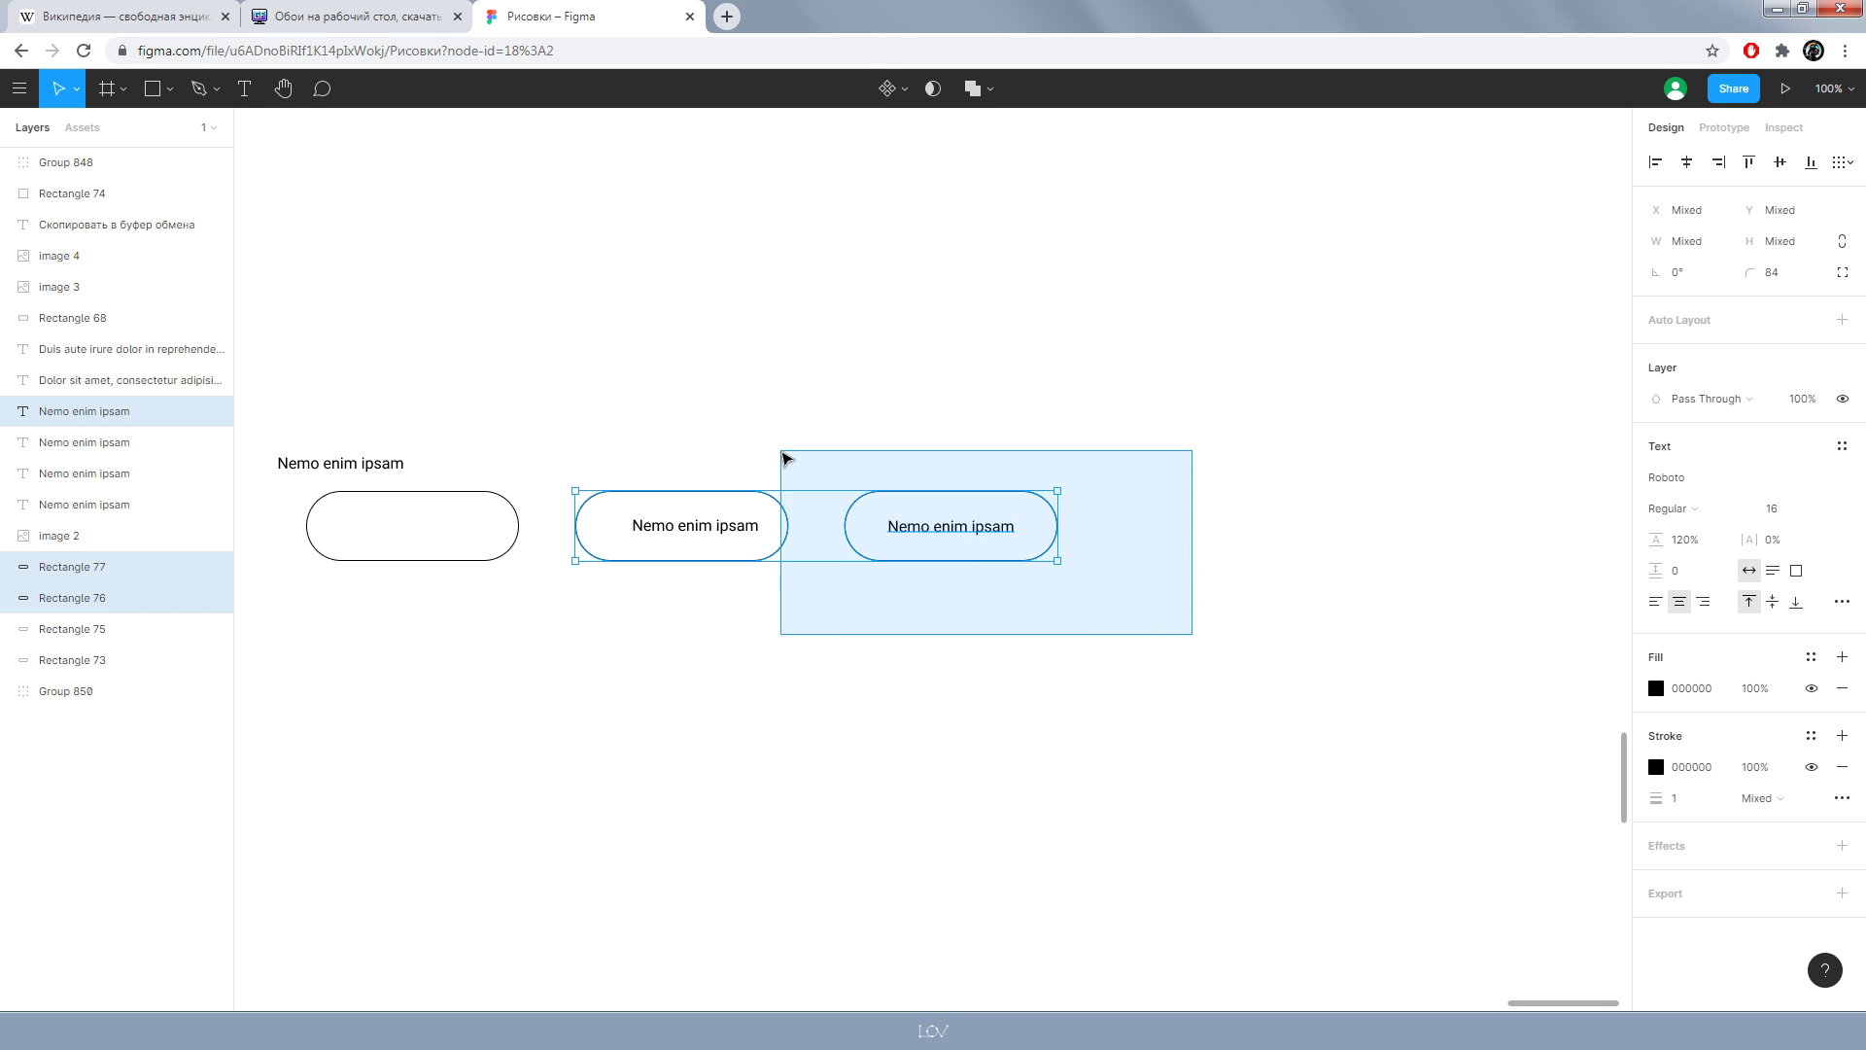
drag(1198, 654, 838, 458)
drag(888, 521, 1158, 521)
click(1045, 683)
drag(1045, 682, 1120, 697)
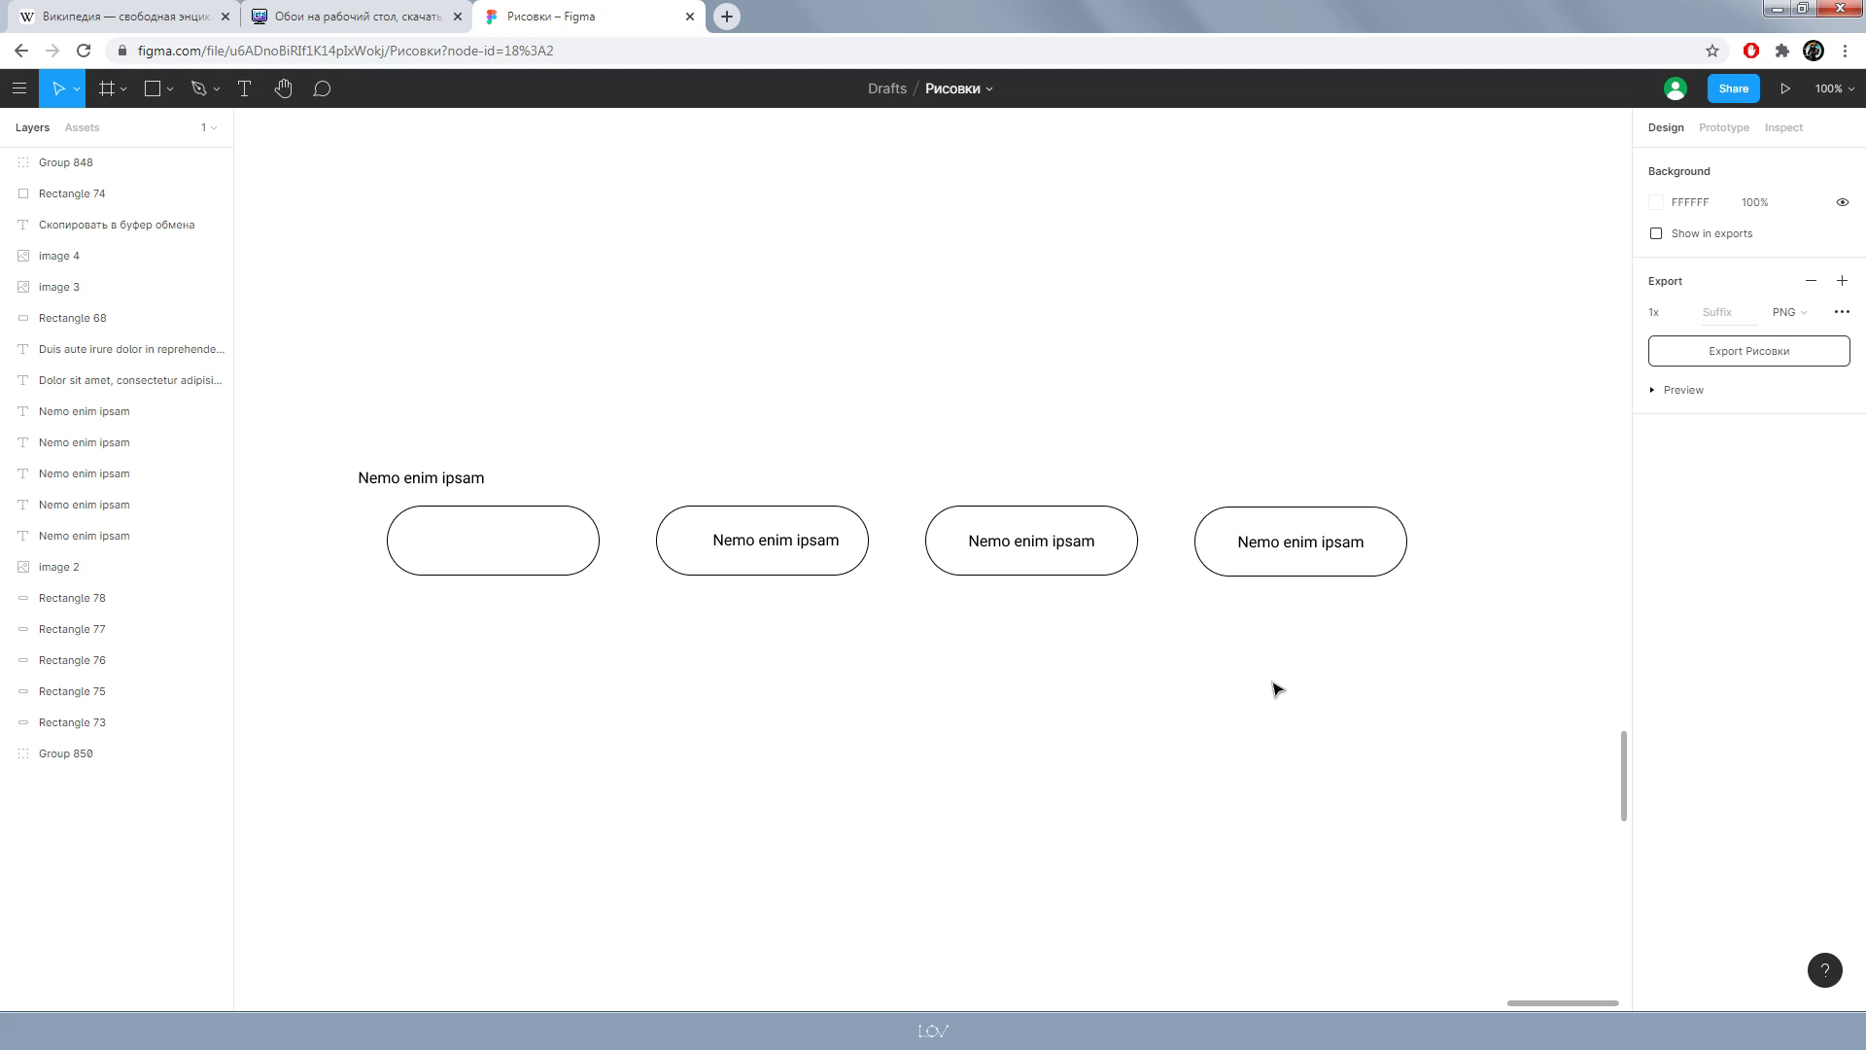
click(1274, 544)
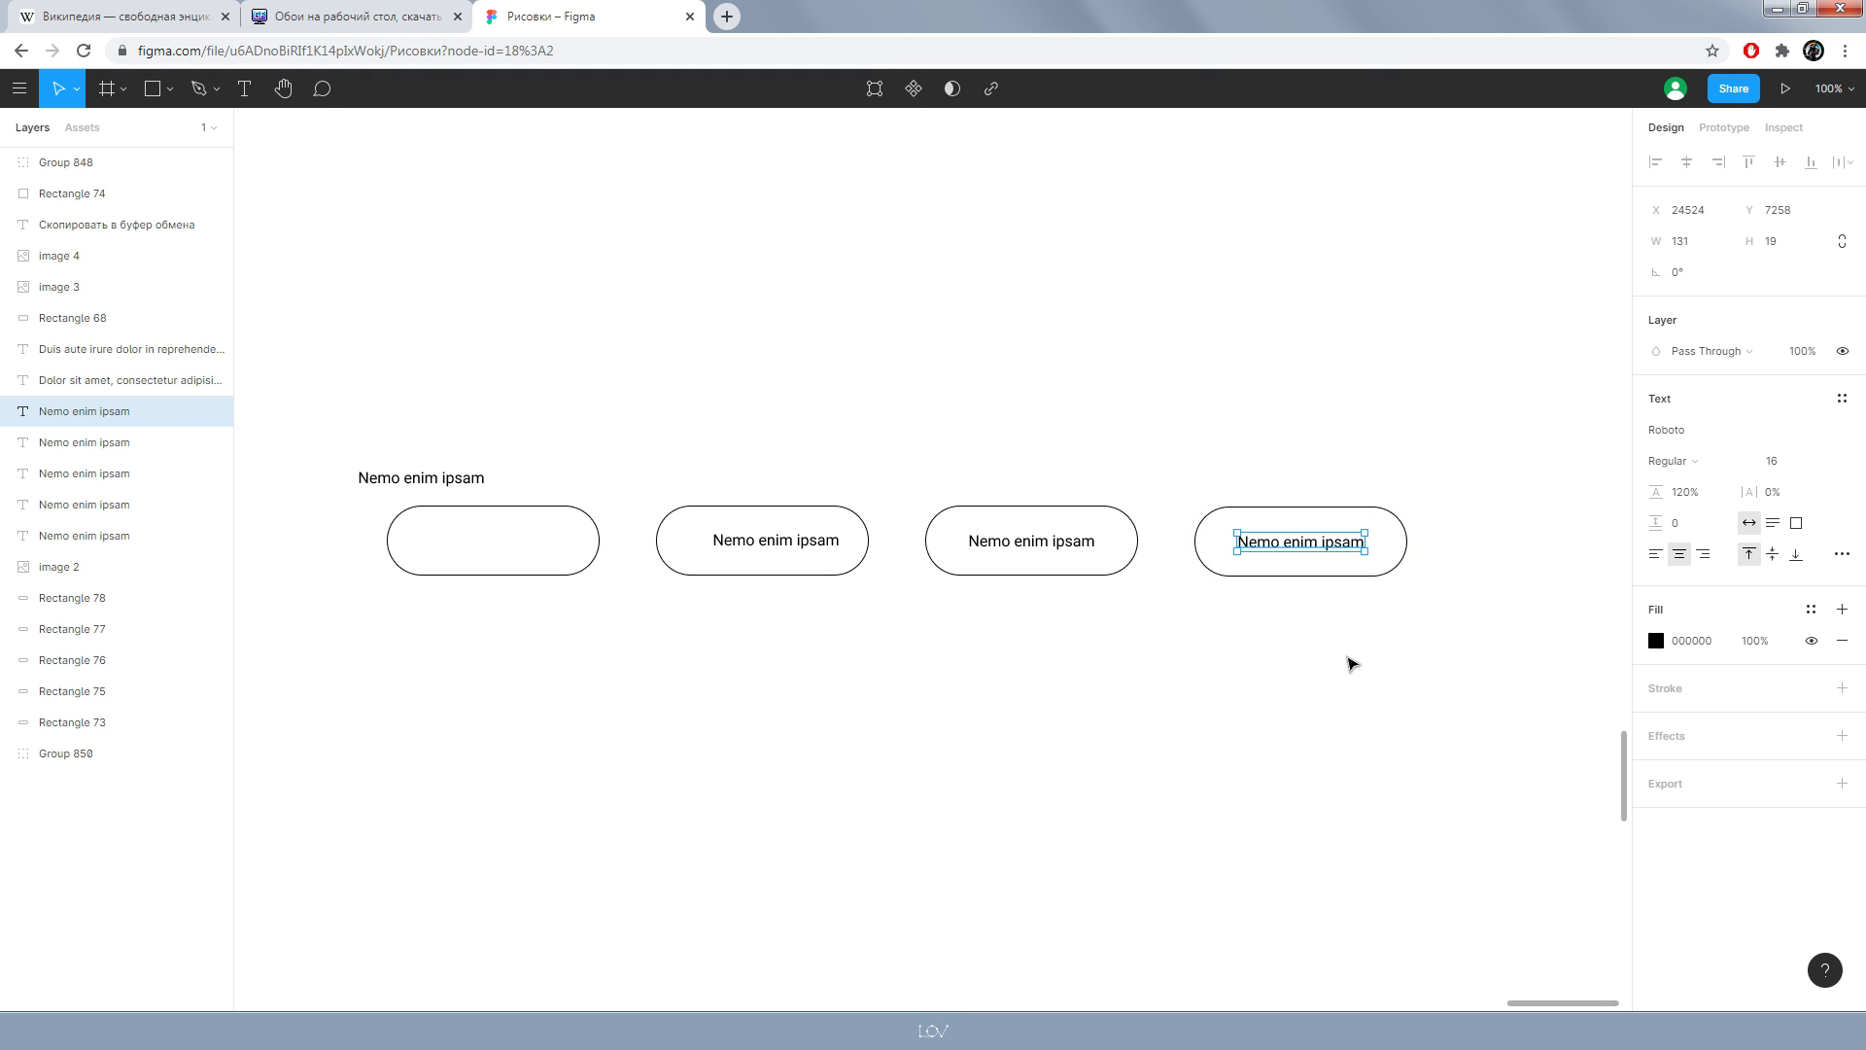
click(1351, 664)
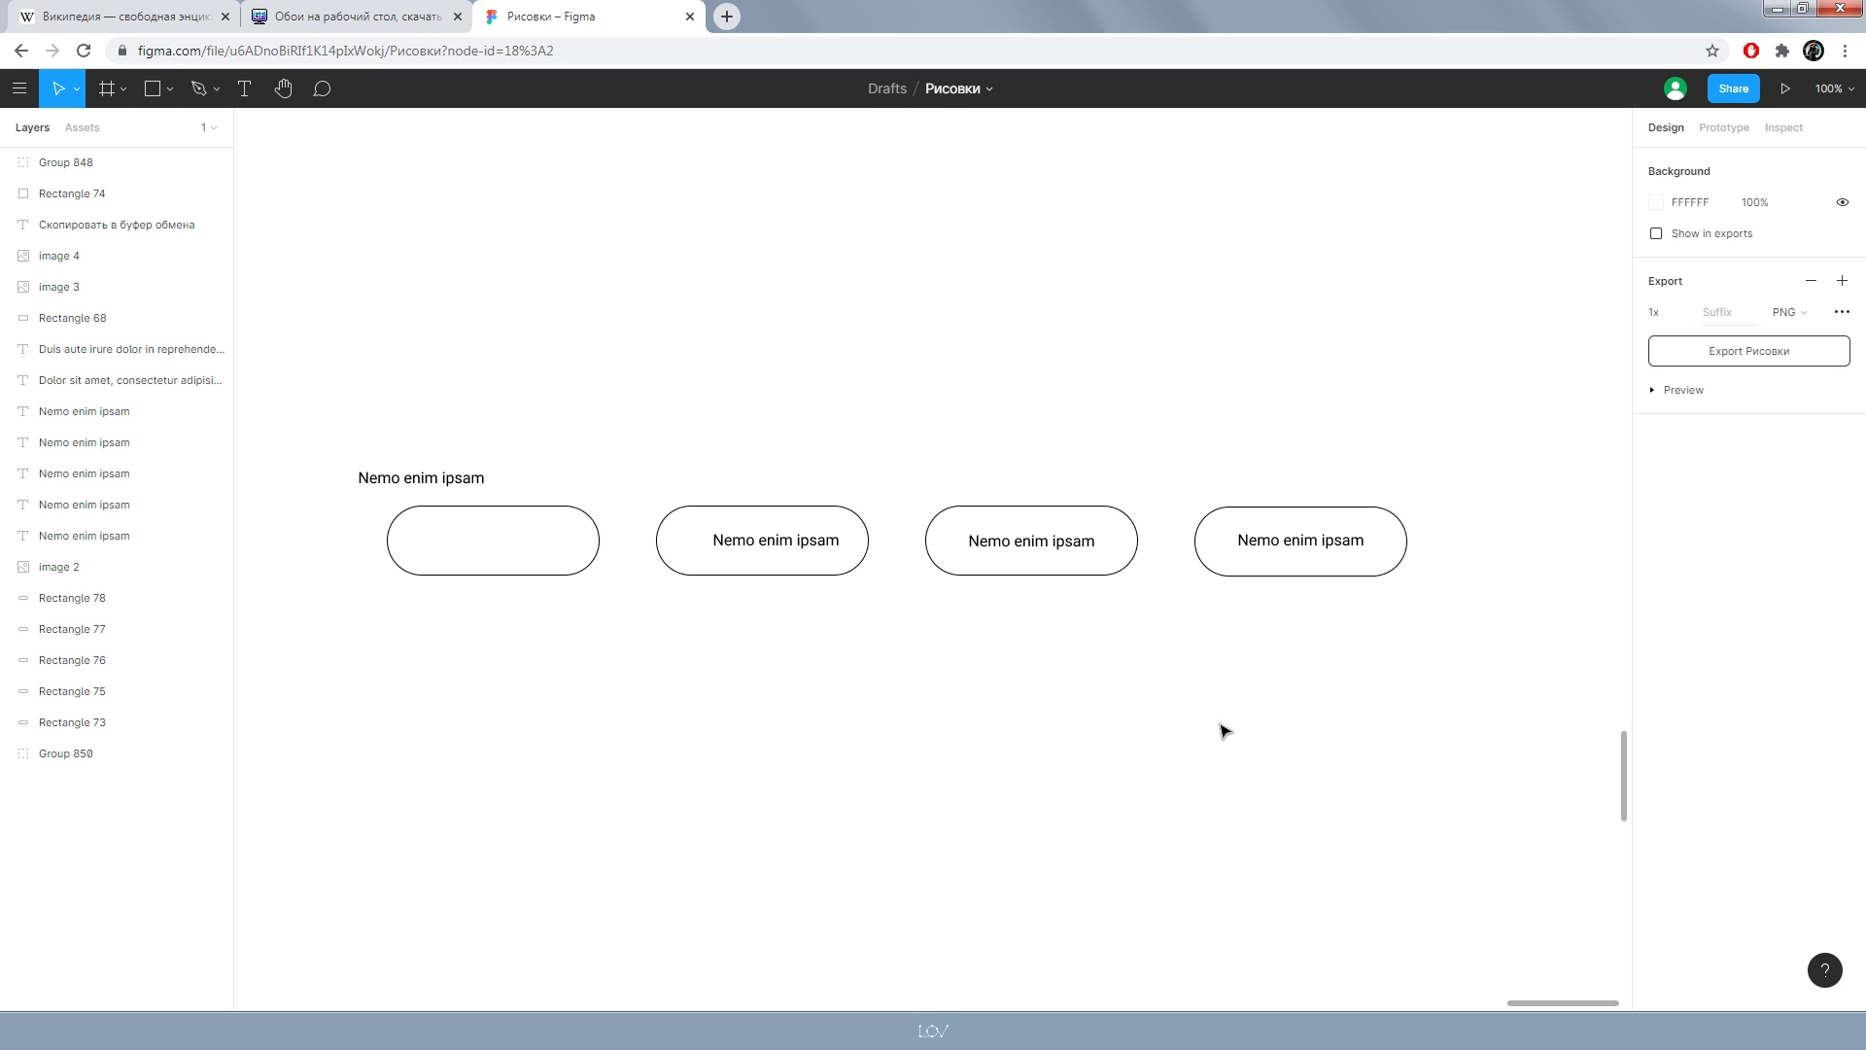
ctrl+scroll(1024, 783, down, 5)
scroll(908, 833, down, 10)
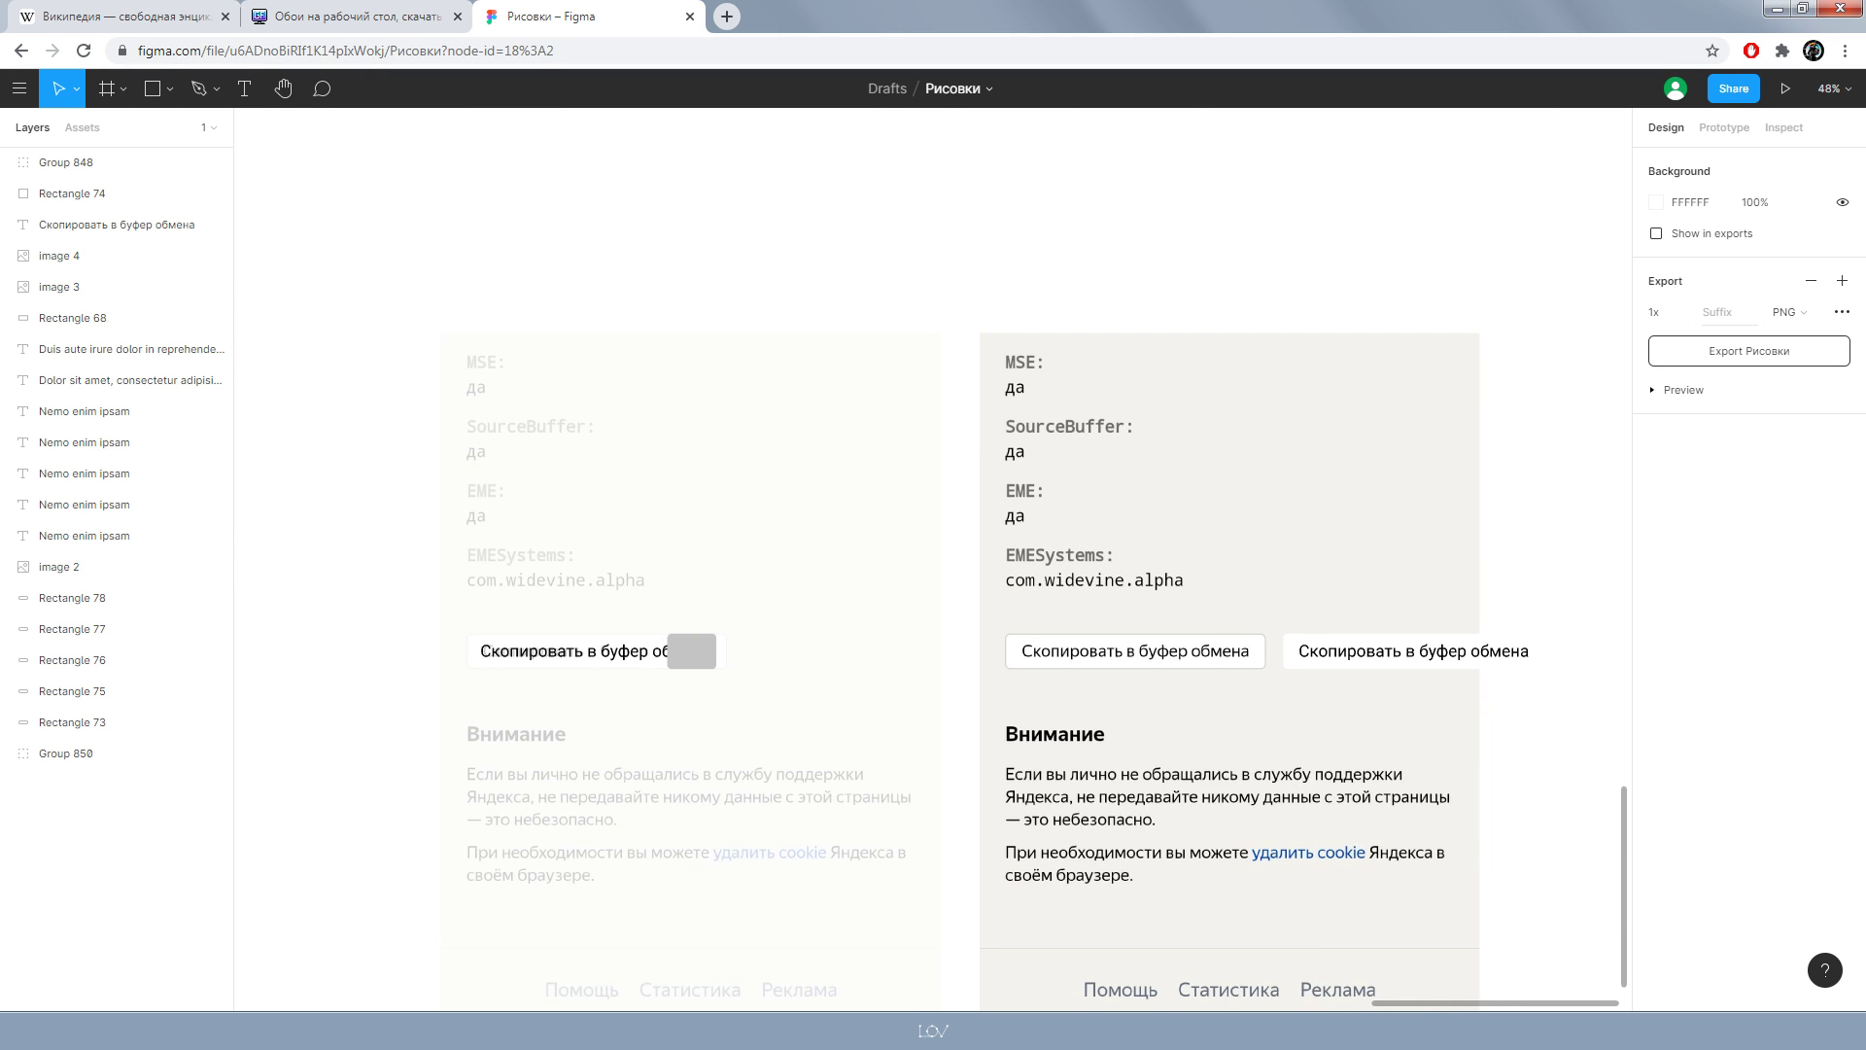
scroll(1127, 502, down, 2)
ctrl+scroll(1128, 501, up, 3)
scroll(1070, 486, up, 2)
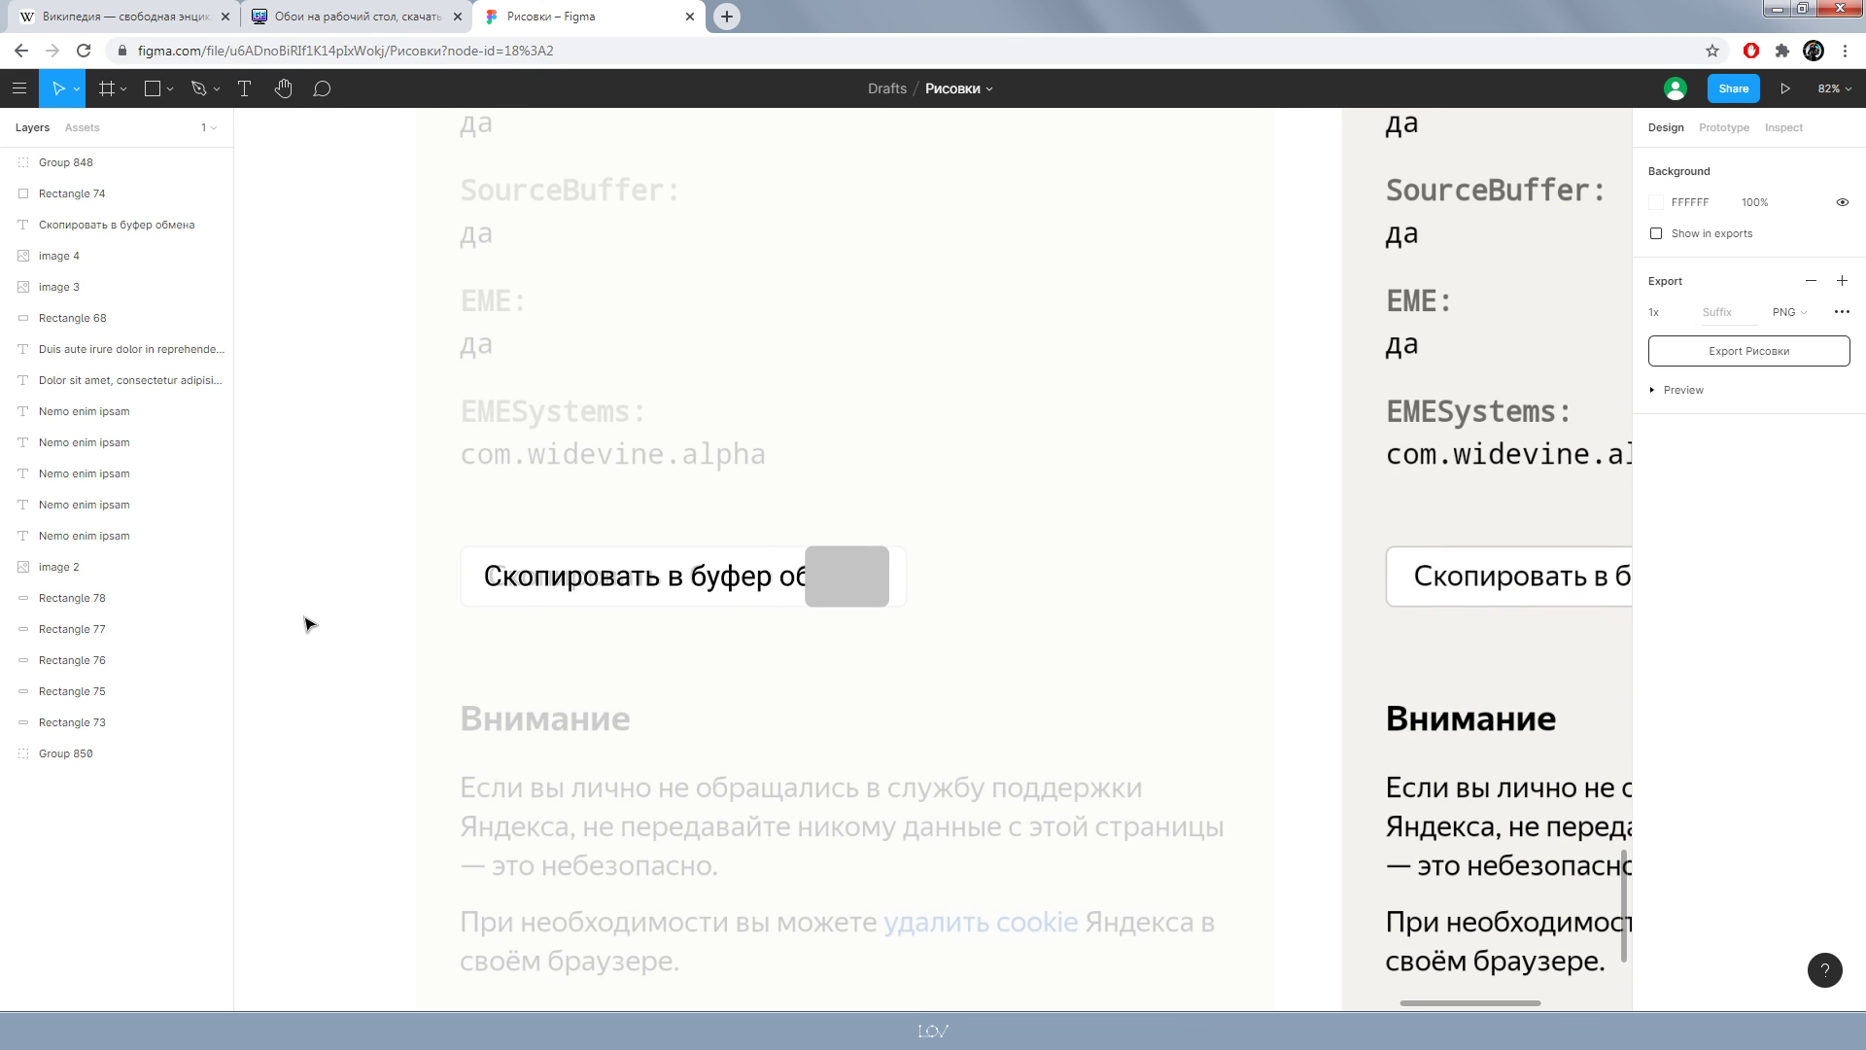
ctrl+scroll(333, 617, down, 3)
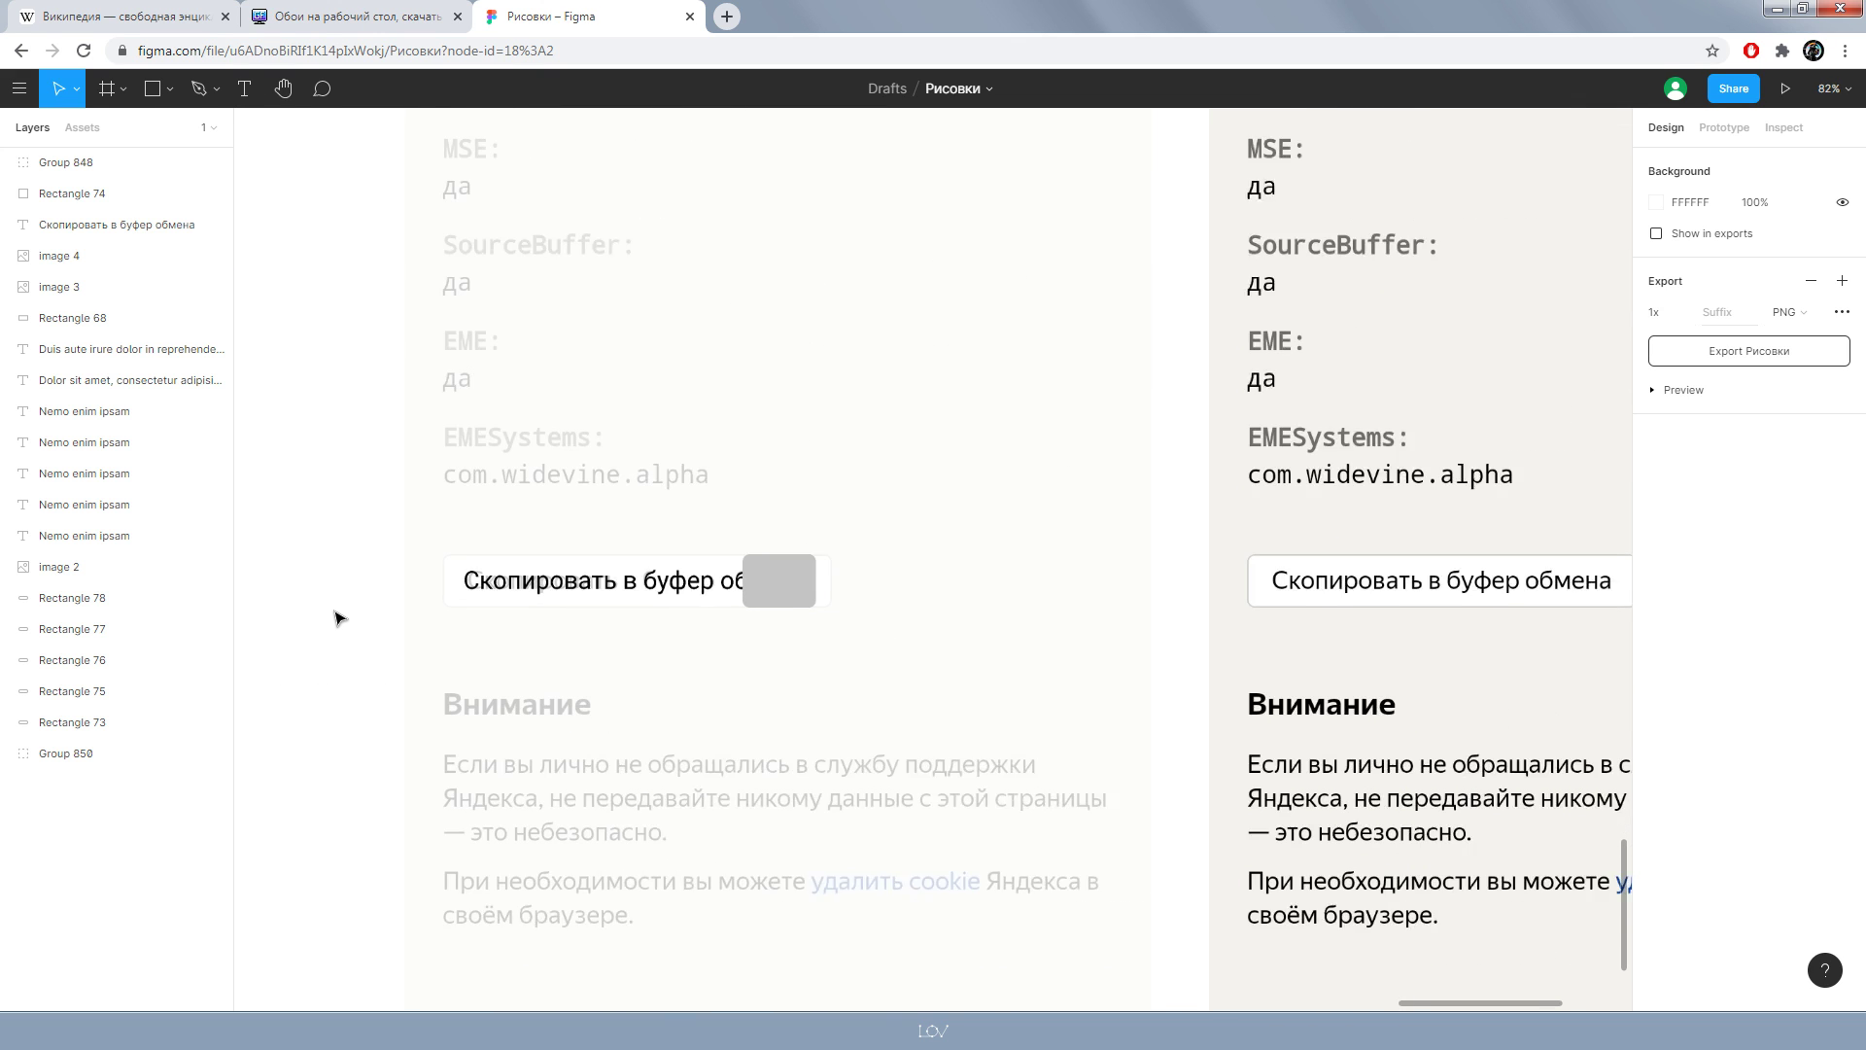
ctrl+scroll(459, 616, up, 3)
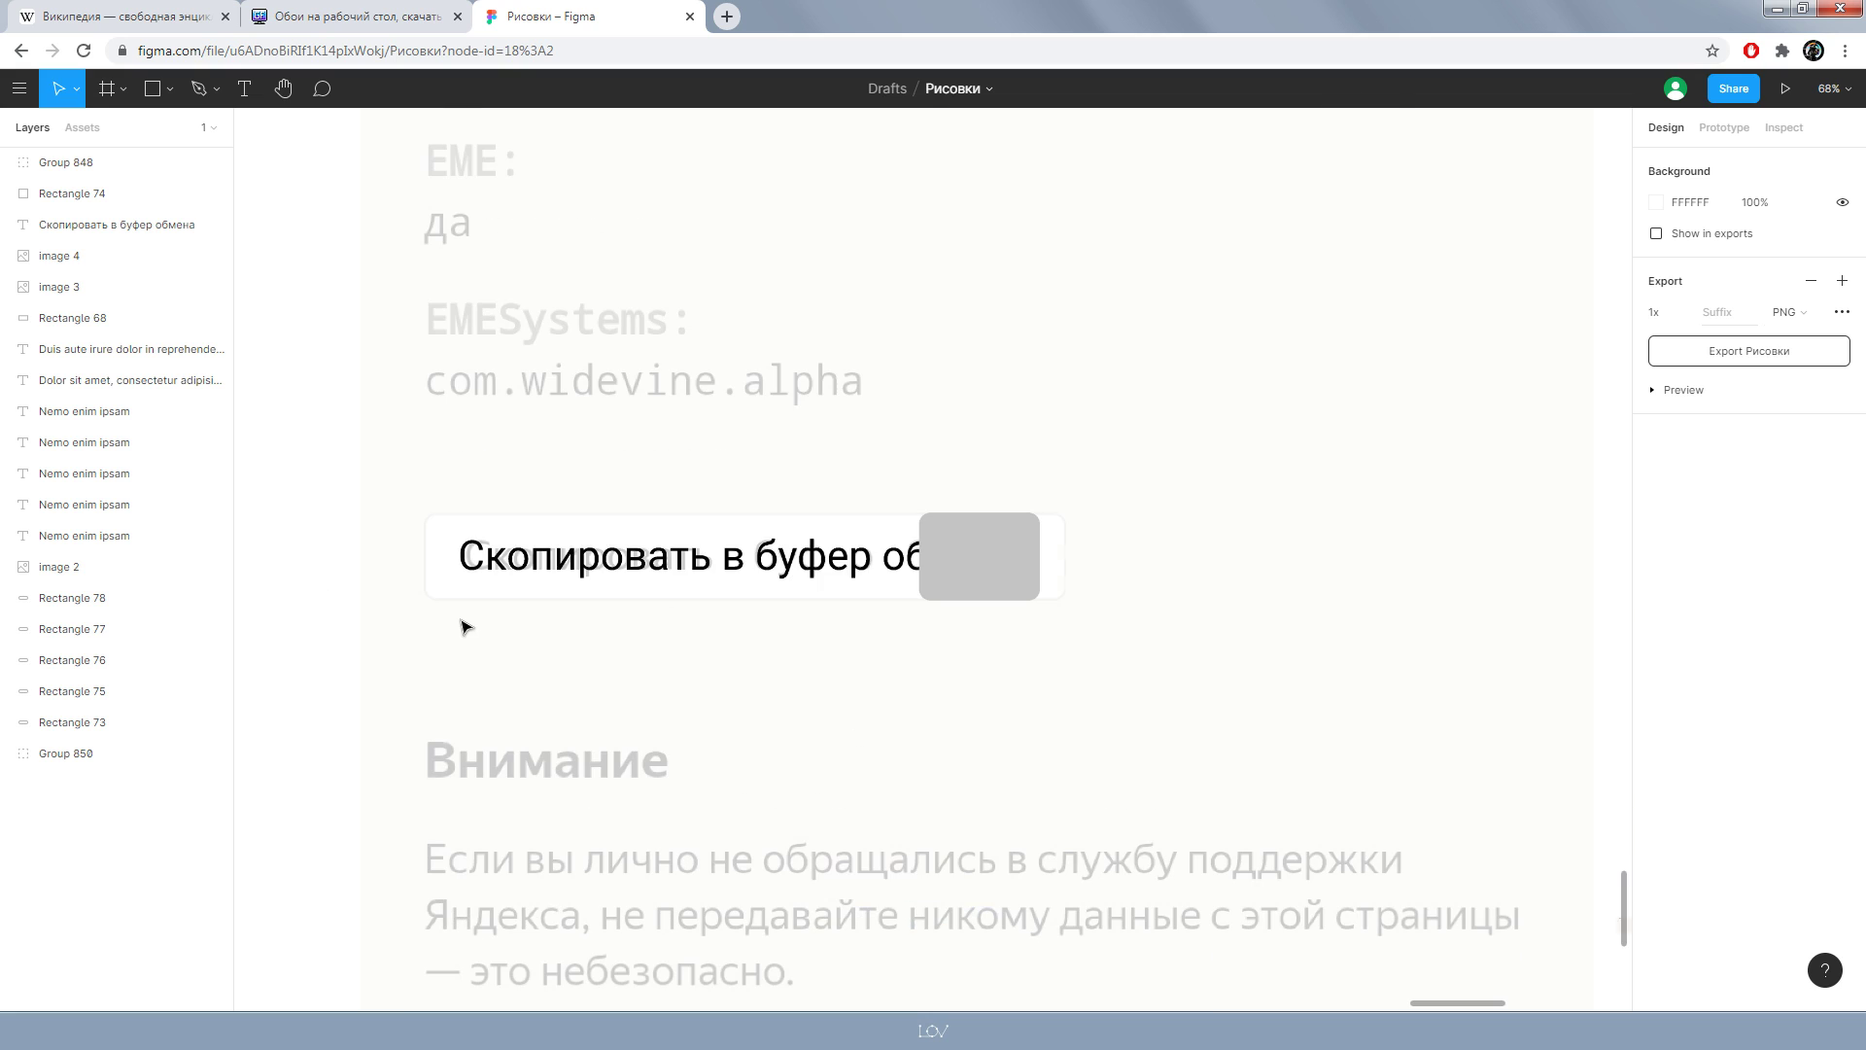
ctrl+scroll(489, 618, up, 2)
ctrl+scroll(486, 608, up, 2)
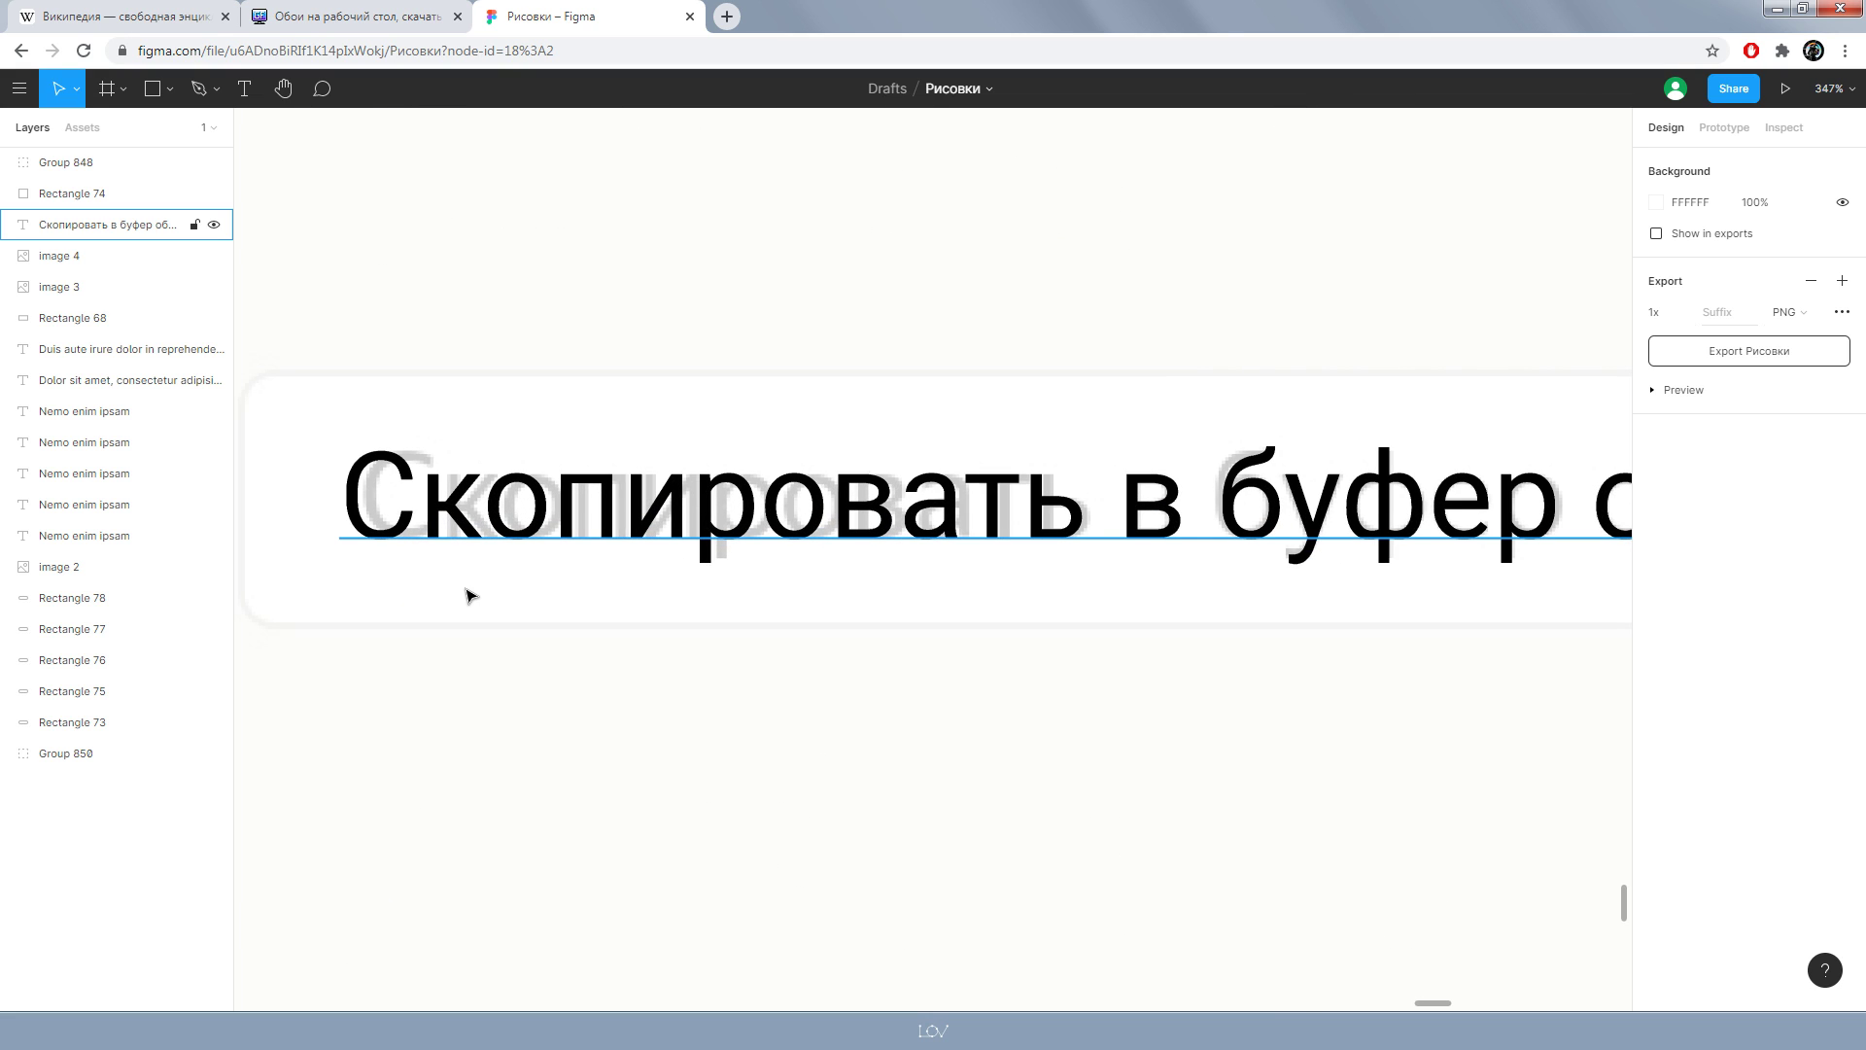
ctrl+scroll(477, 593, up, 2)
click(473, 534)
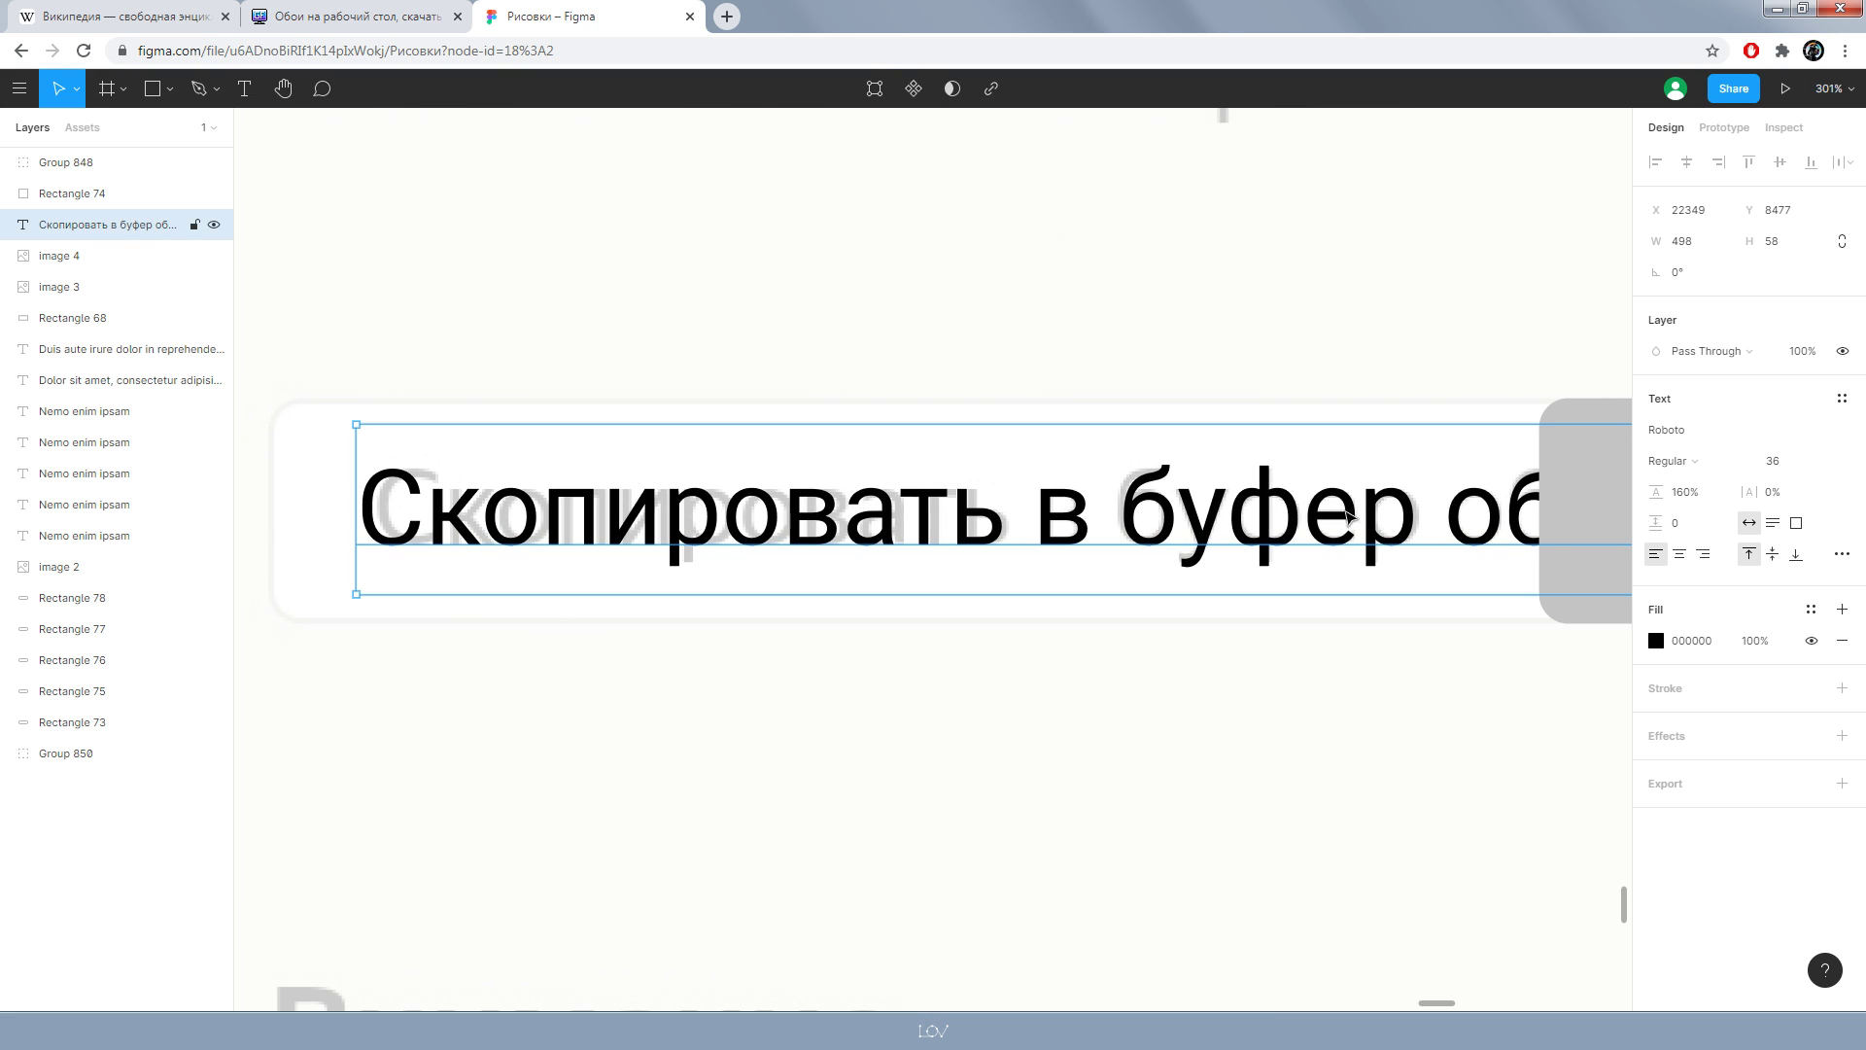
click(1565, 502)
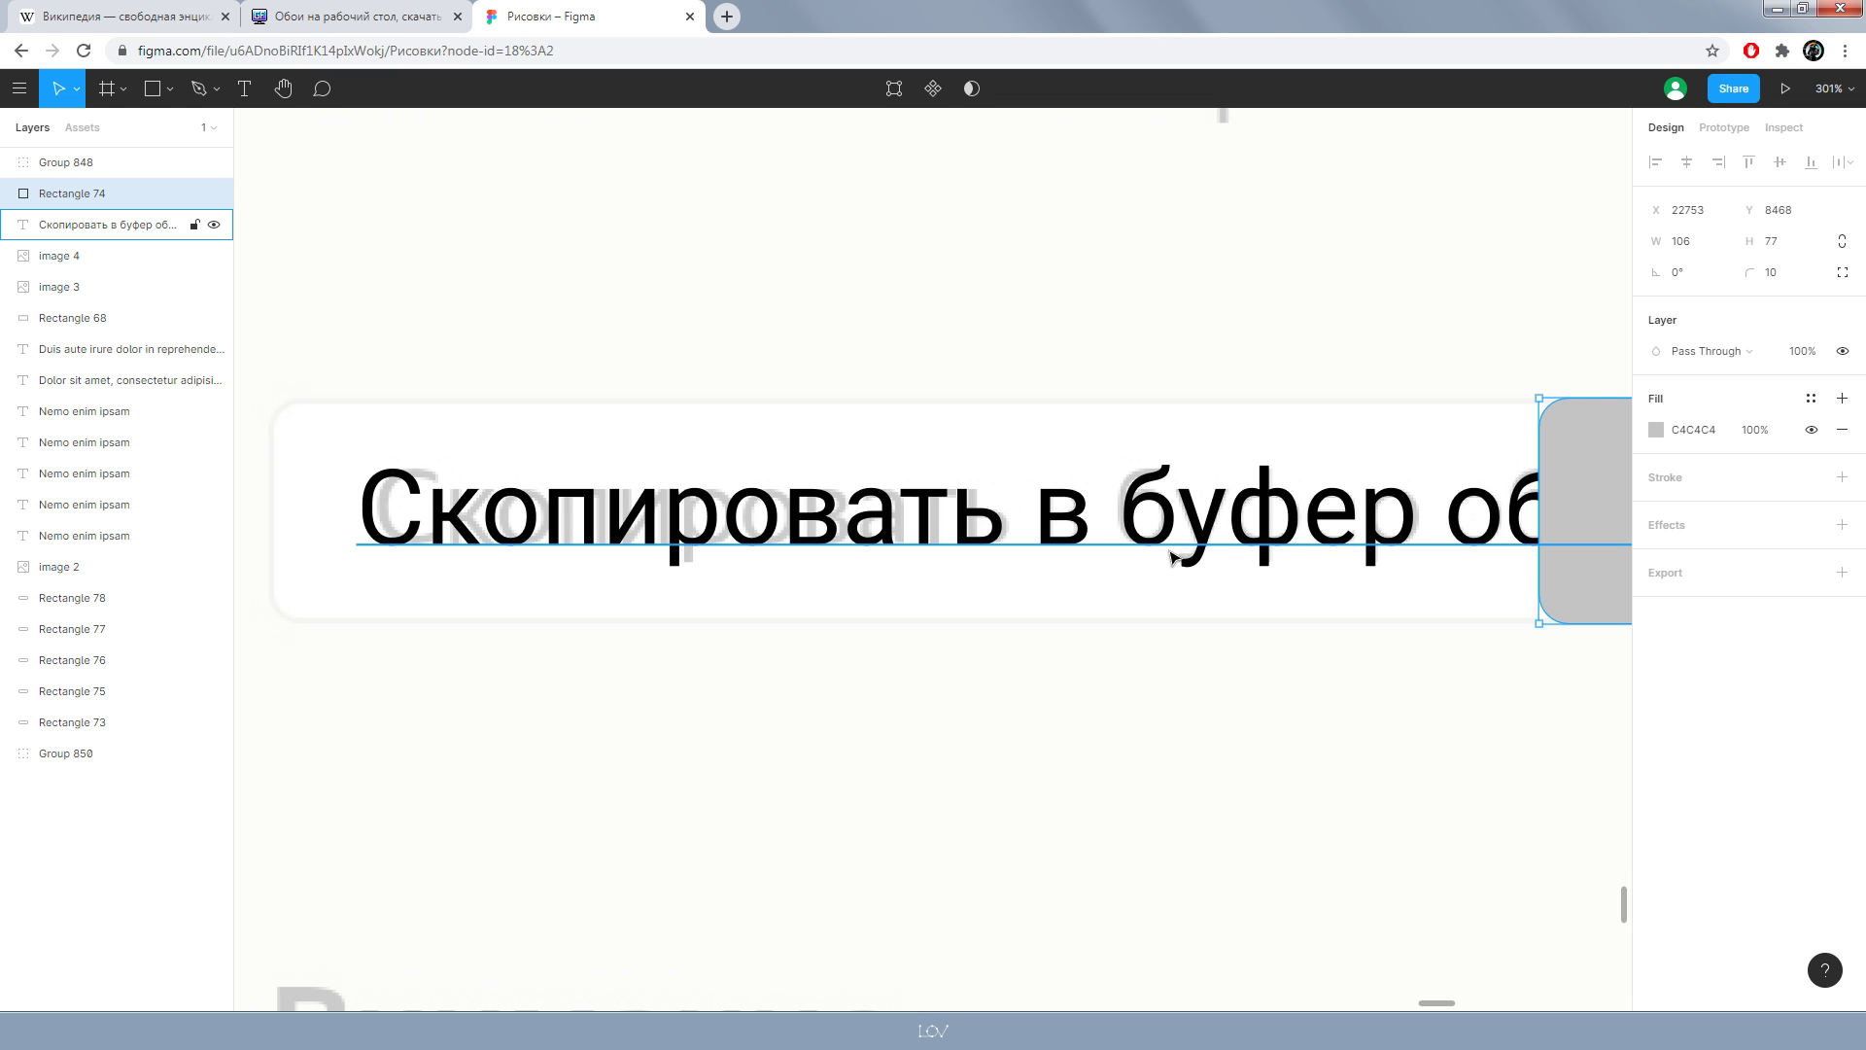
ctrl+scroll(1171, 556, down, 5)
scroll(1380, 596, right, 5)
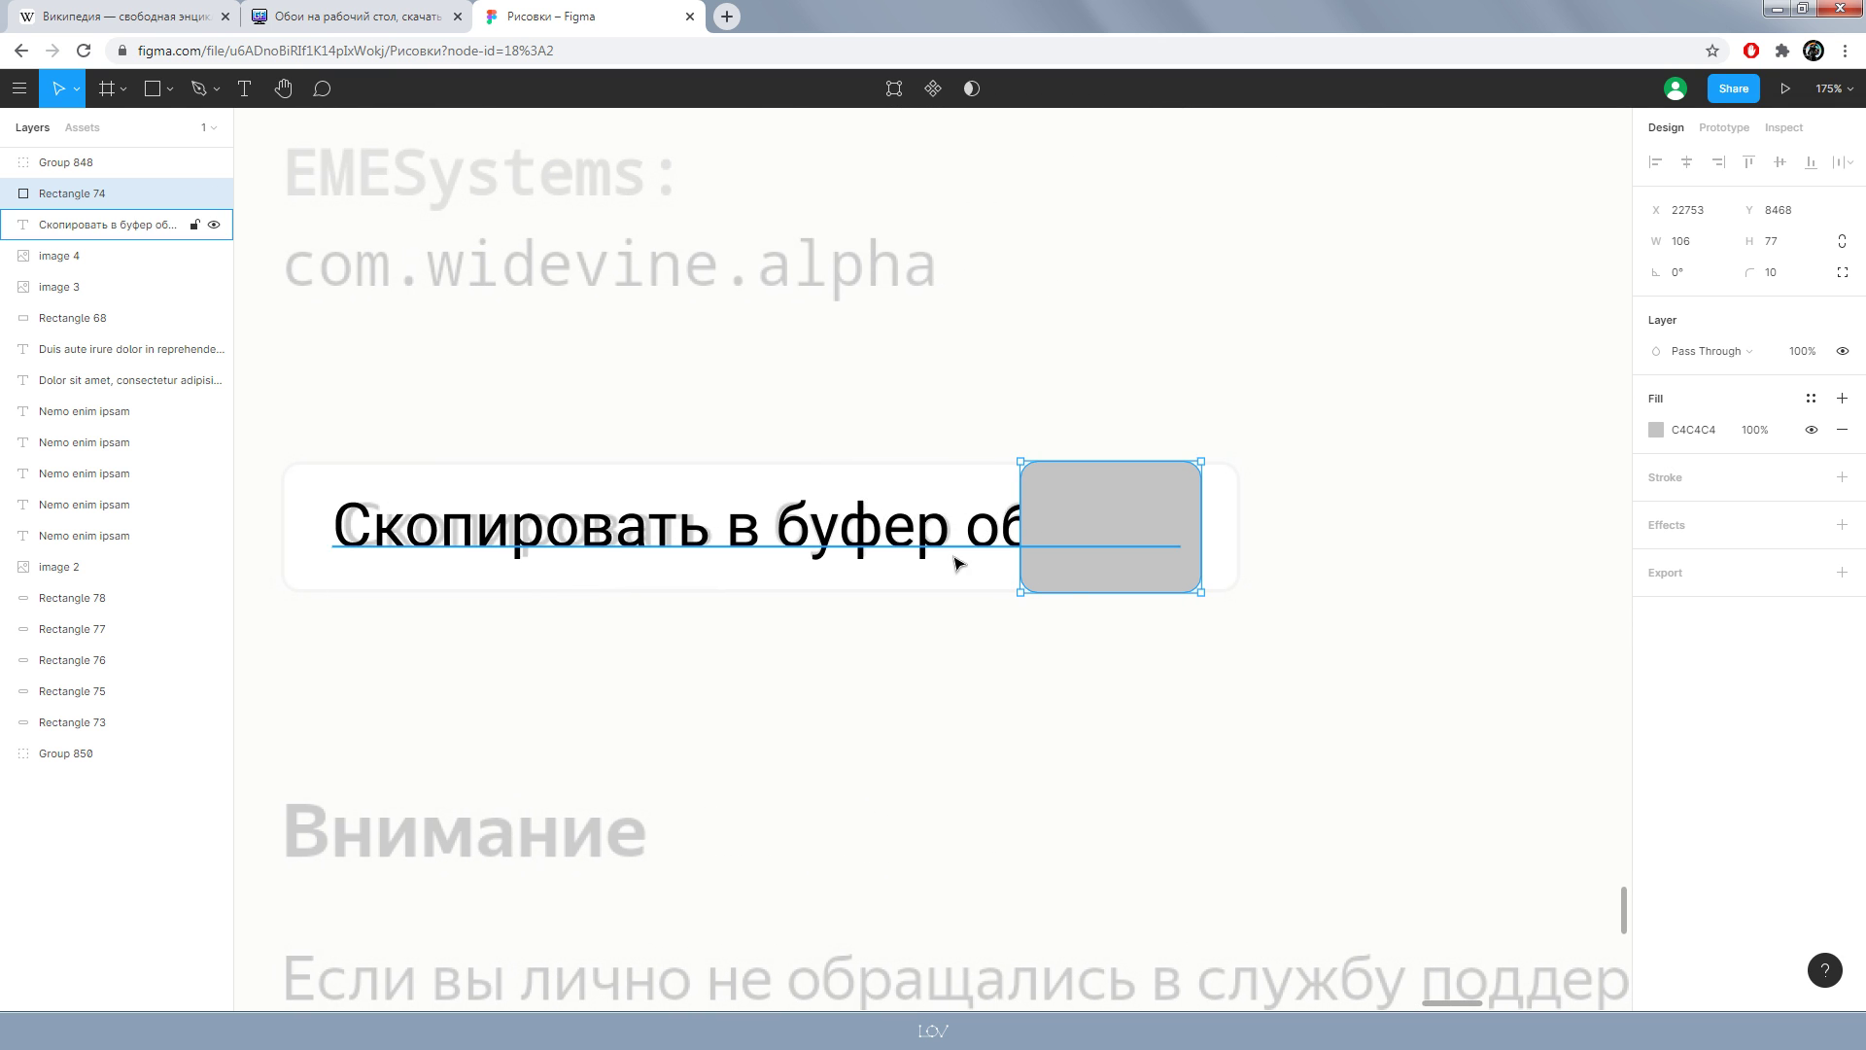
ctrl+scroll(660, 567, up, 1)
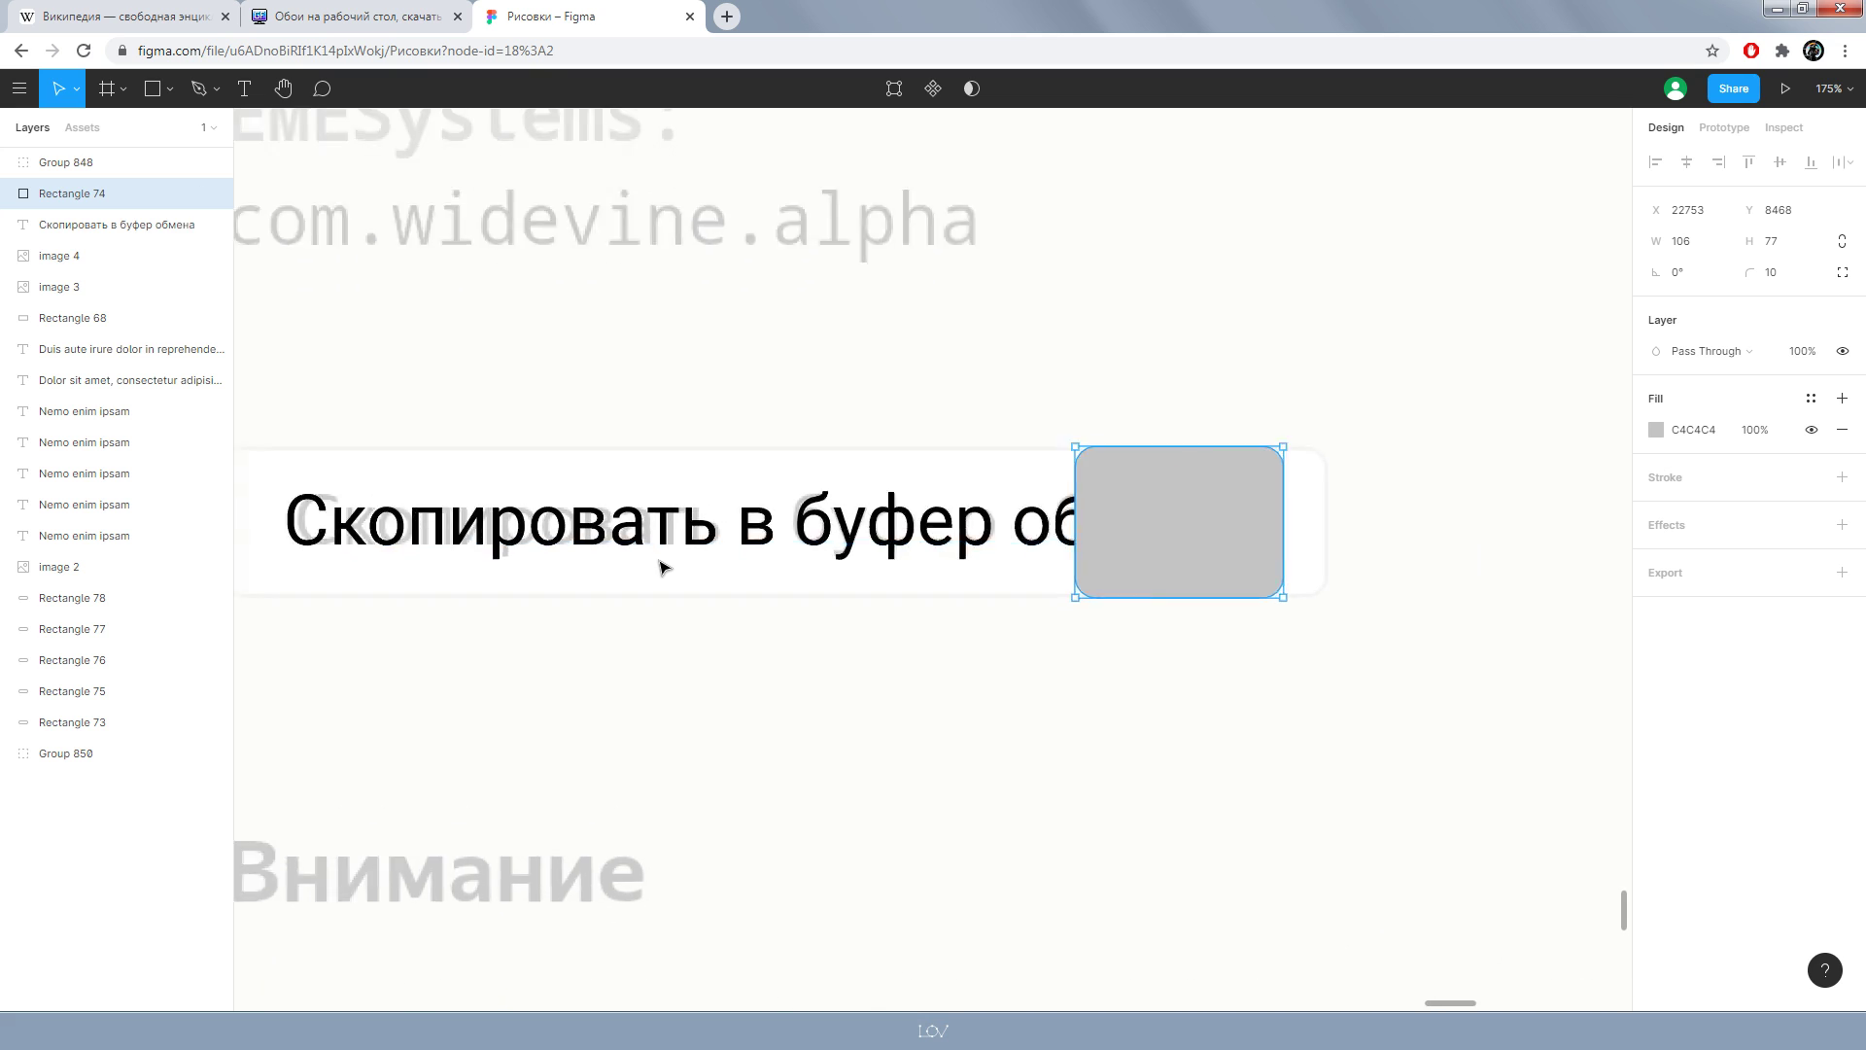
ctrl+scroll(660, 567, up, 8)
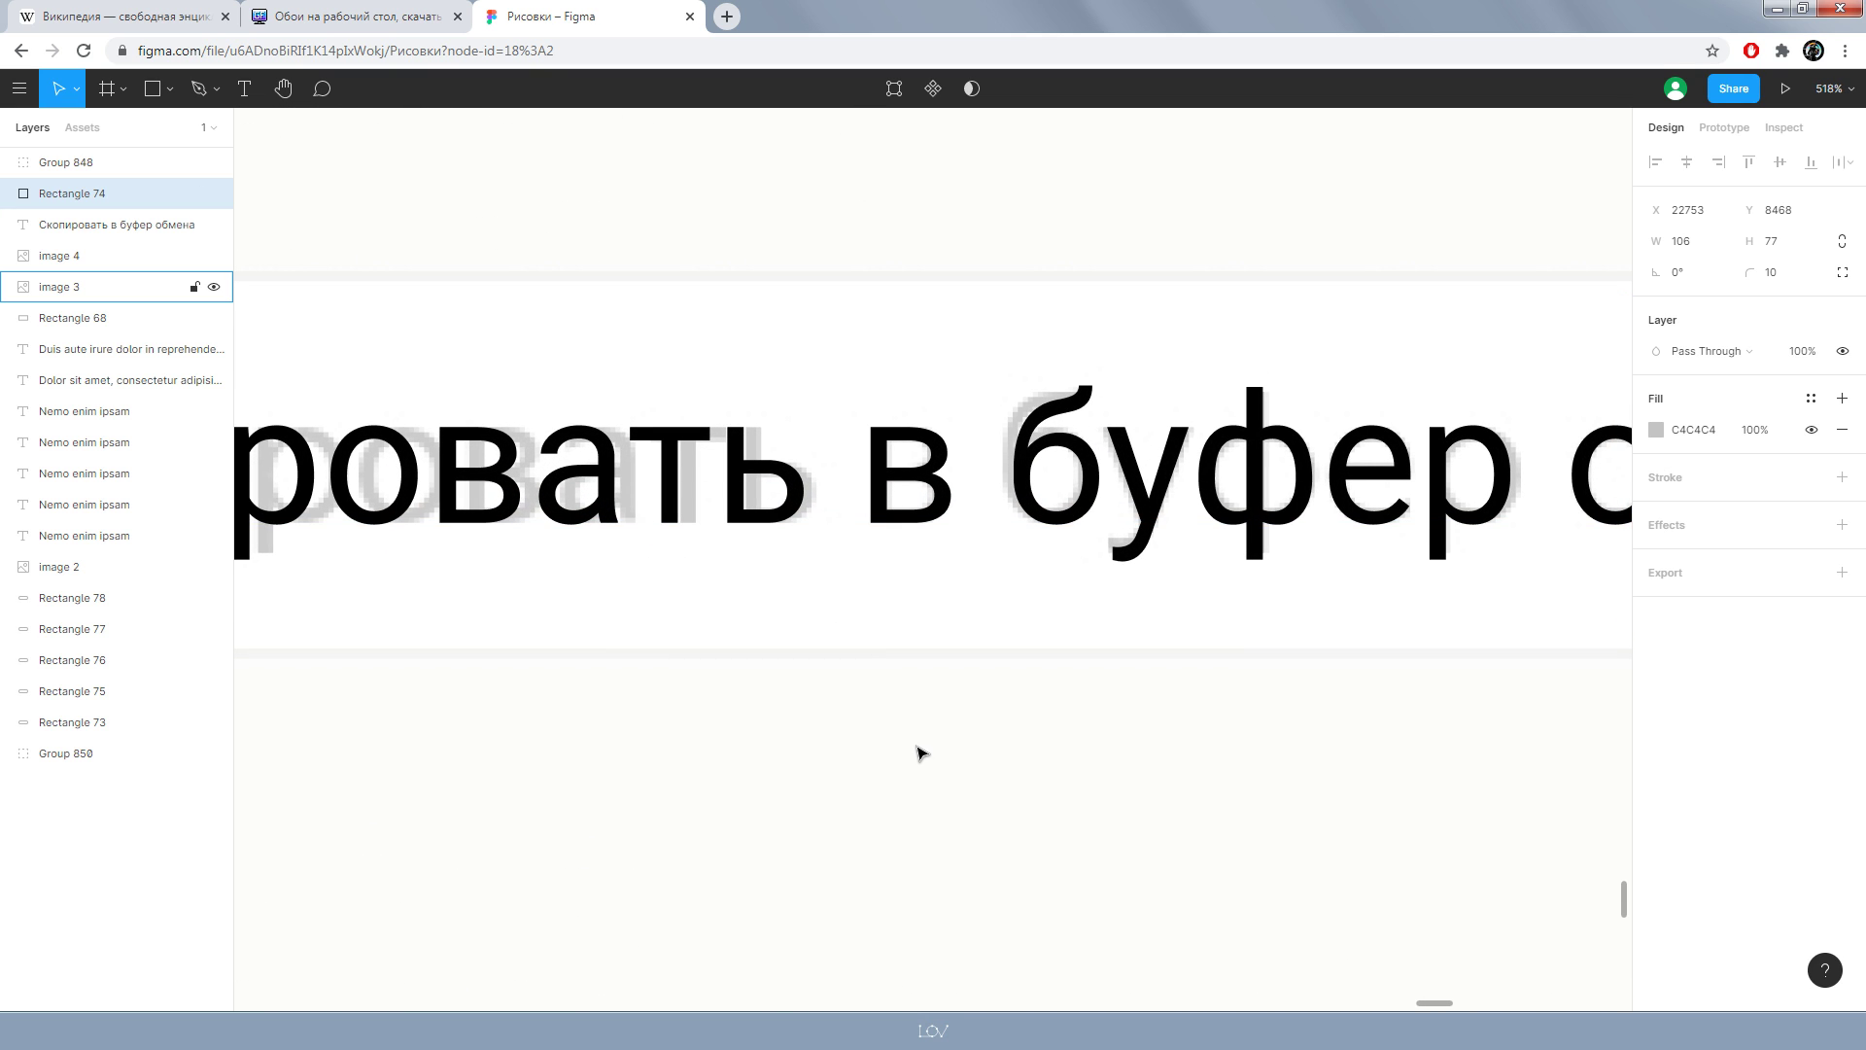
ctrl+scroll(921, 754, down, 6)
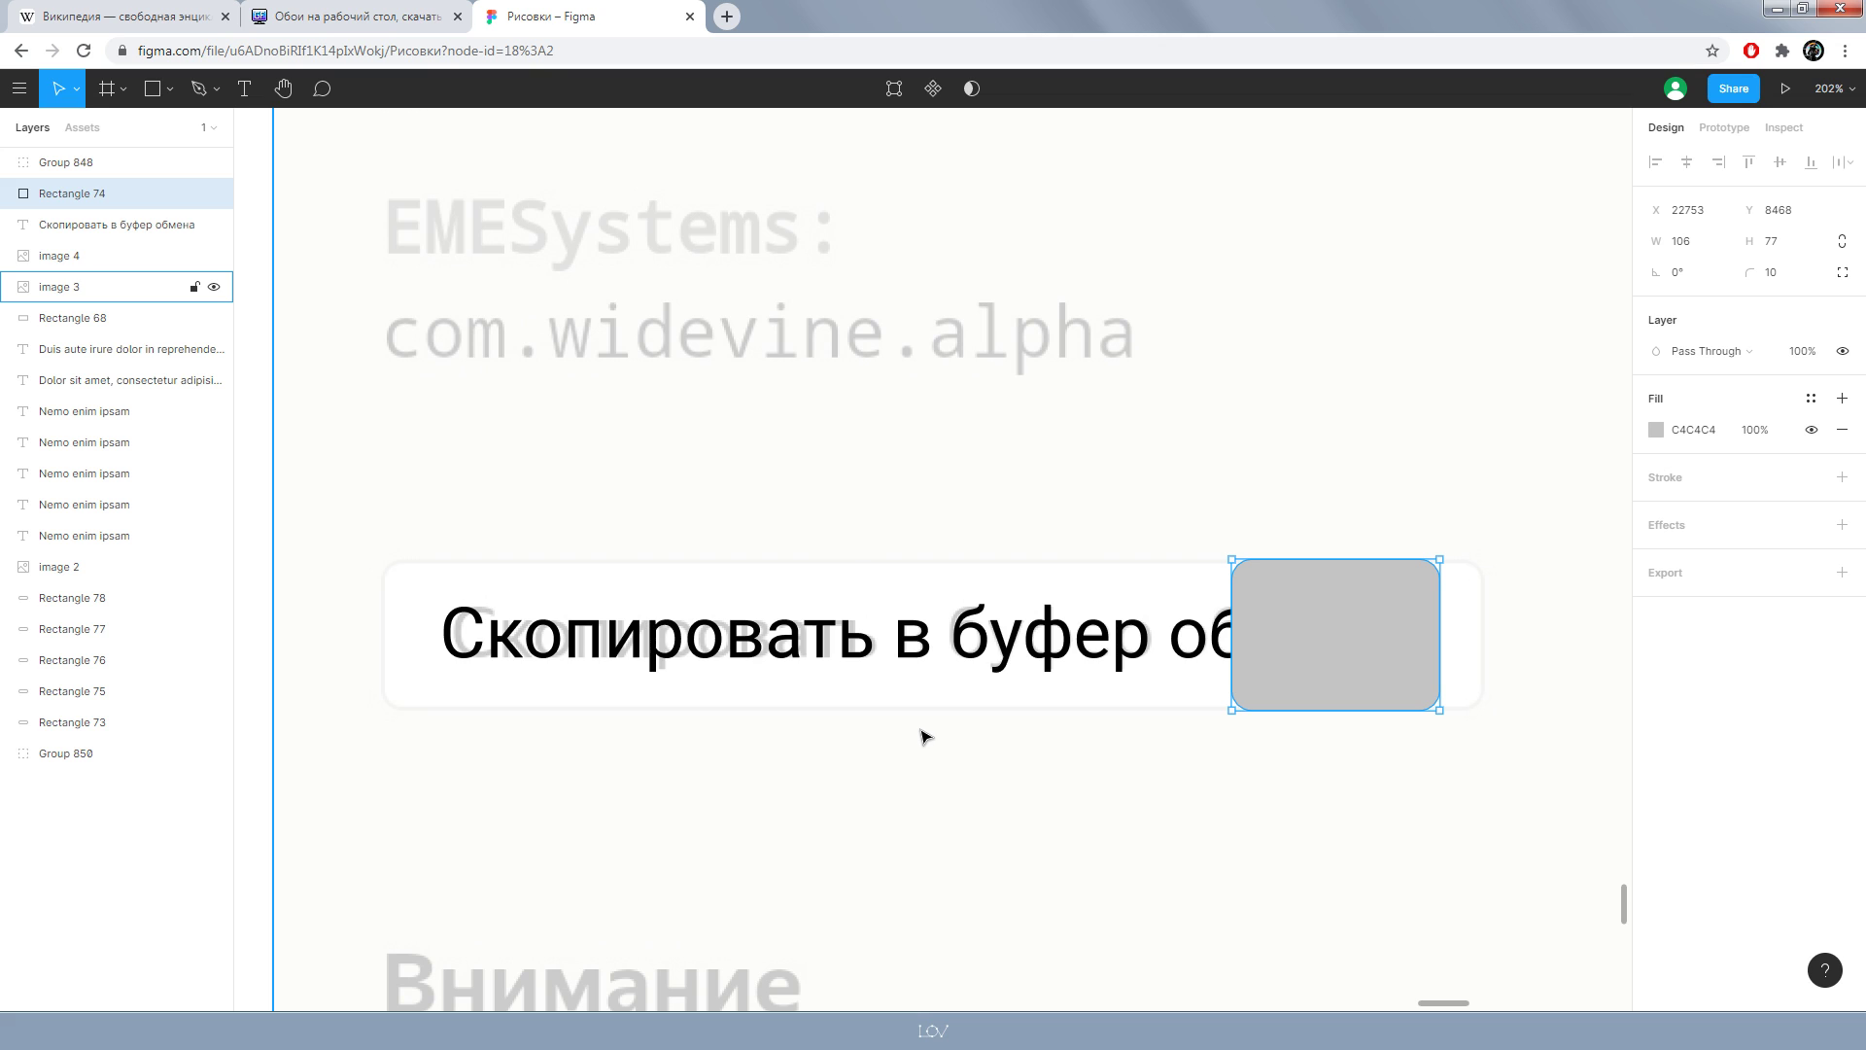
ctrl+scroll(937, 721, down, 1)
ctrl+scroll(949, 729, down, 7)
scroll(992, 612, right, 5)
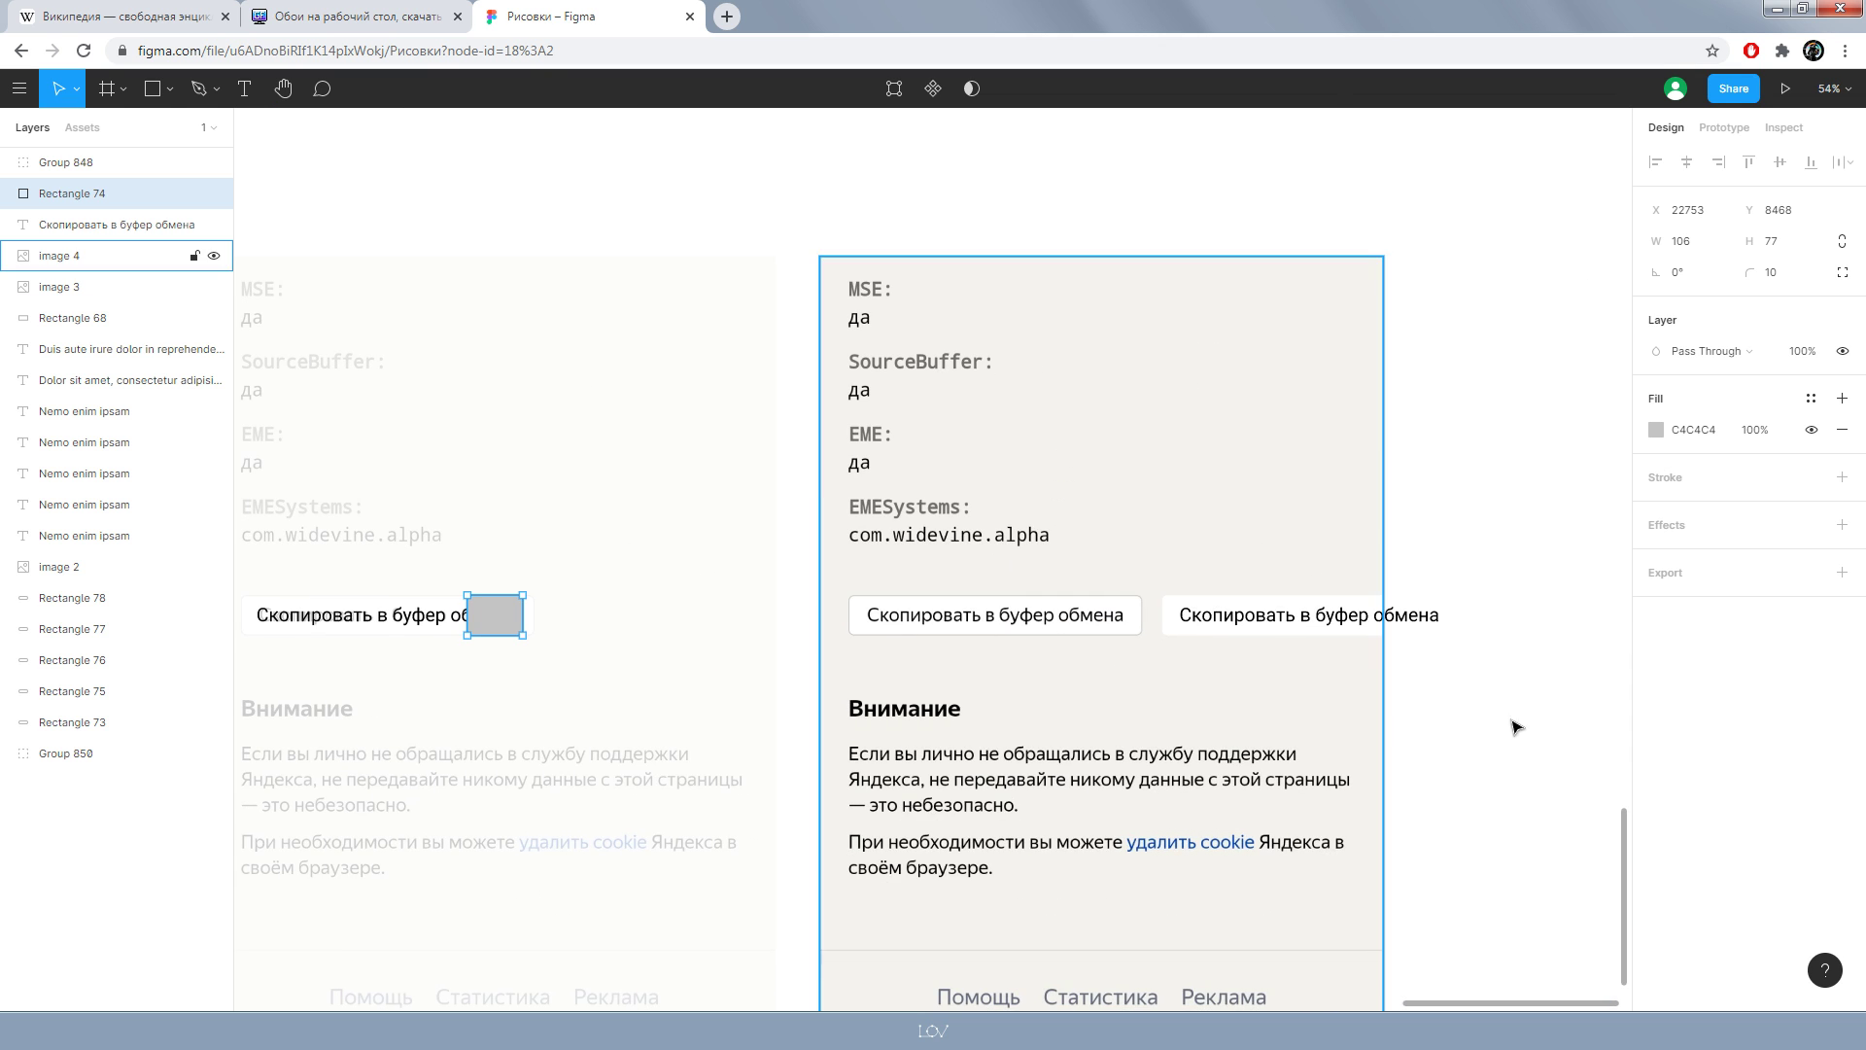
ctrl+scroll(1512, 728, up, 2)
ctrl+scroll(1445, 716, up, 2)
ctrl+scroll(1439, 721, up, 1)
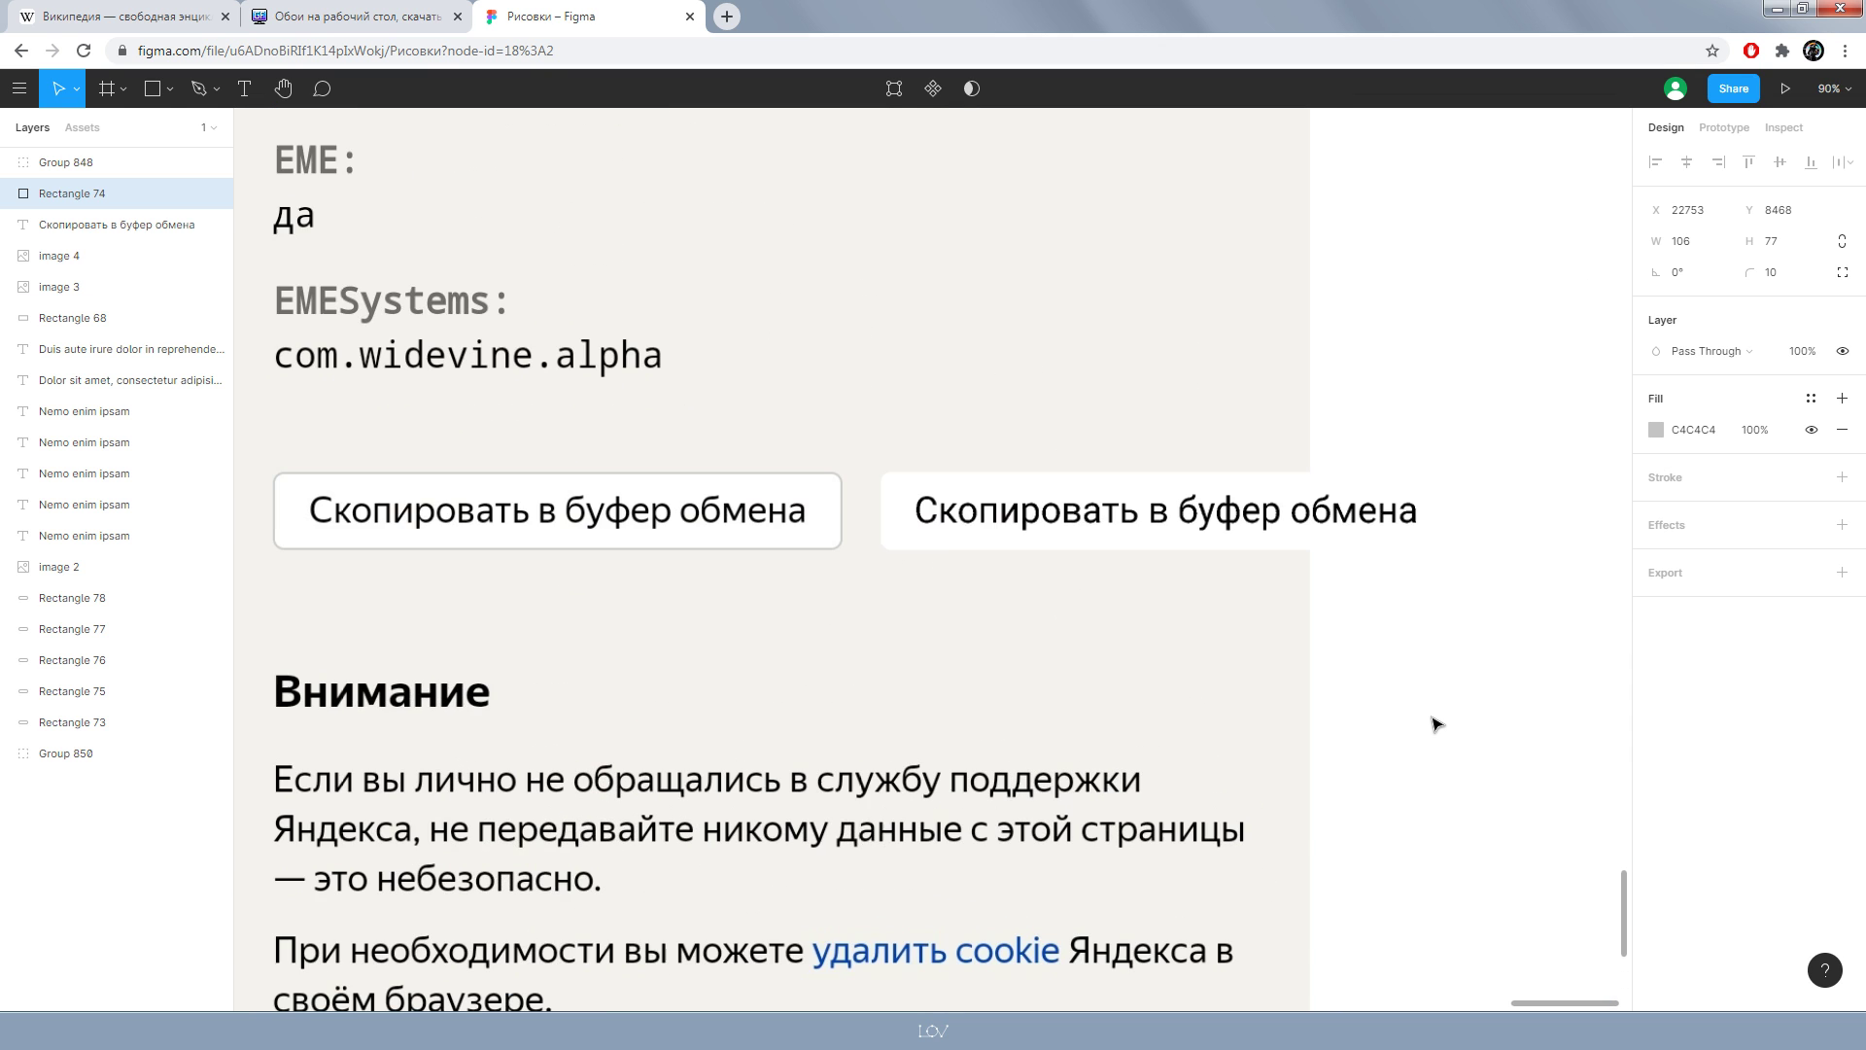
ctrl+scroll(1439, 719, up, 1)
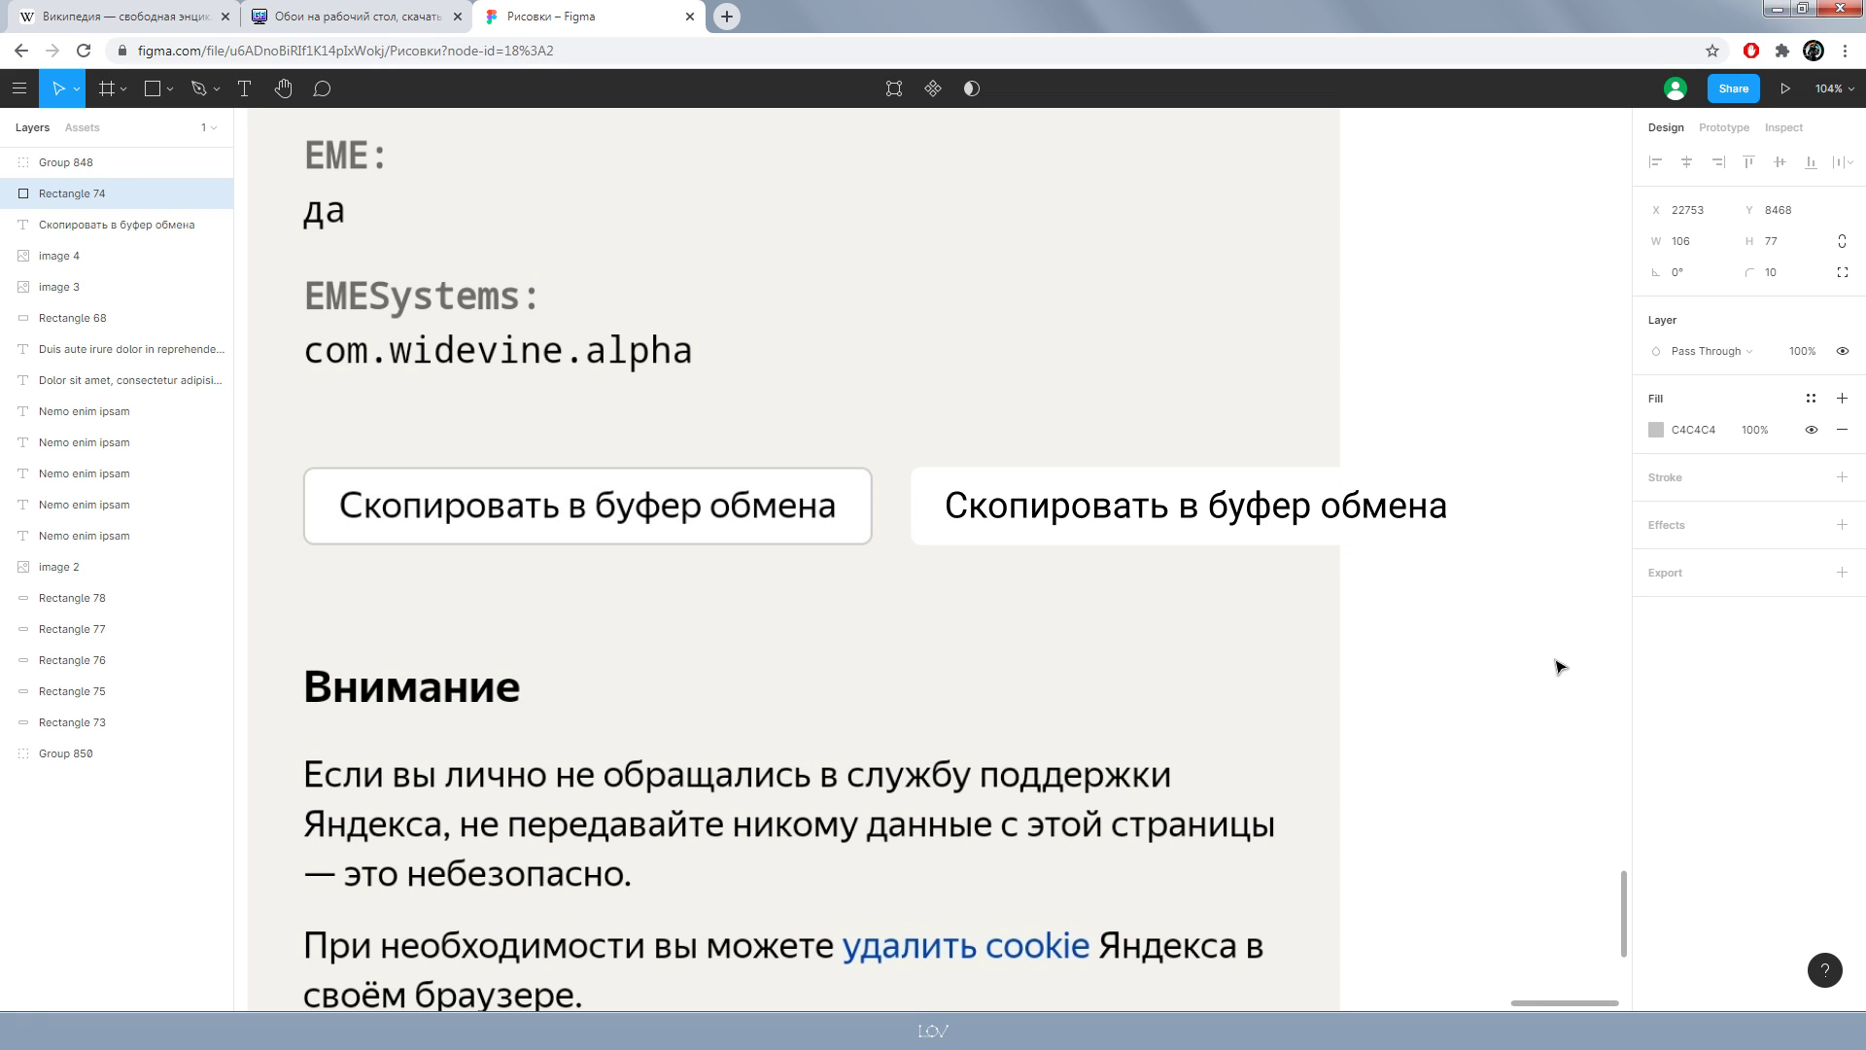
click(1006, 528)
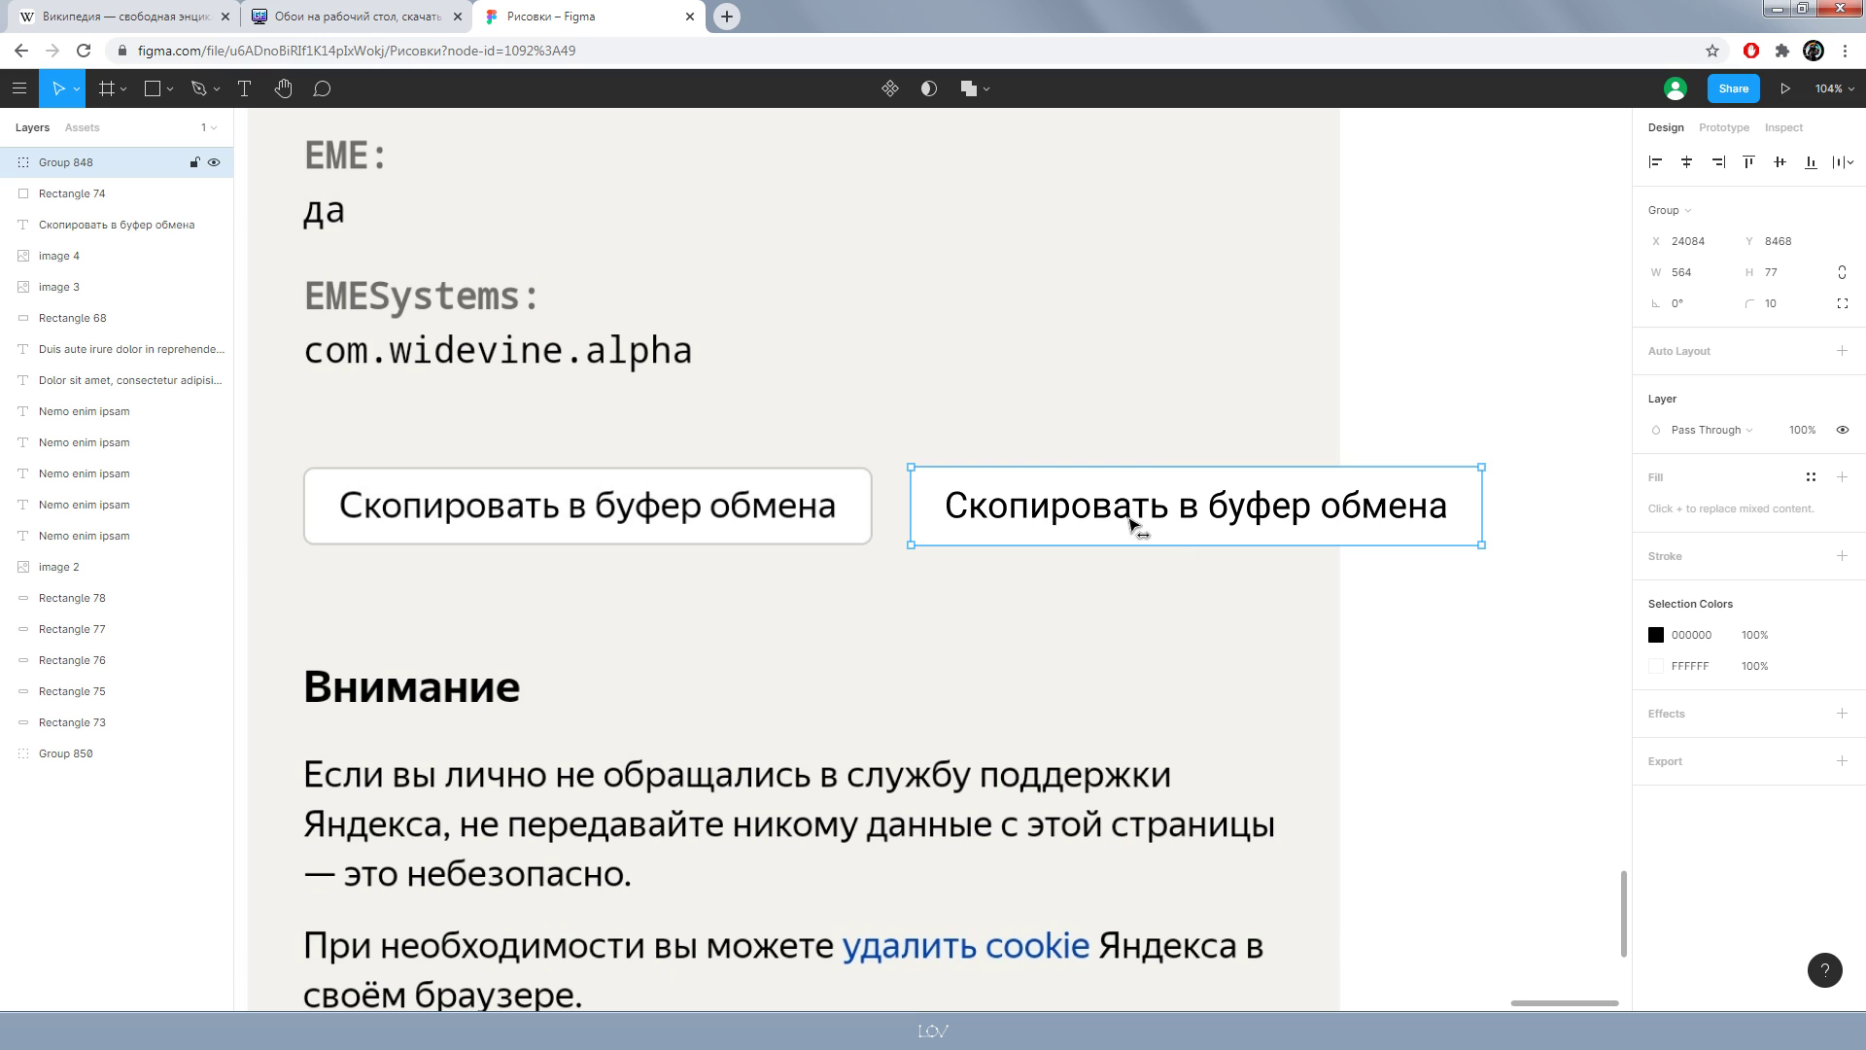
drag(1147, 525, 940, 530)
drag(1766, 434, 1730, 441)
ctrl+scroll(729, 505, up, 5)
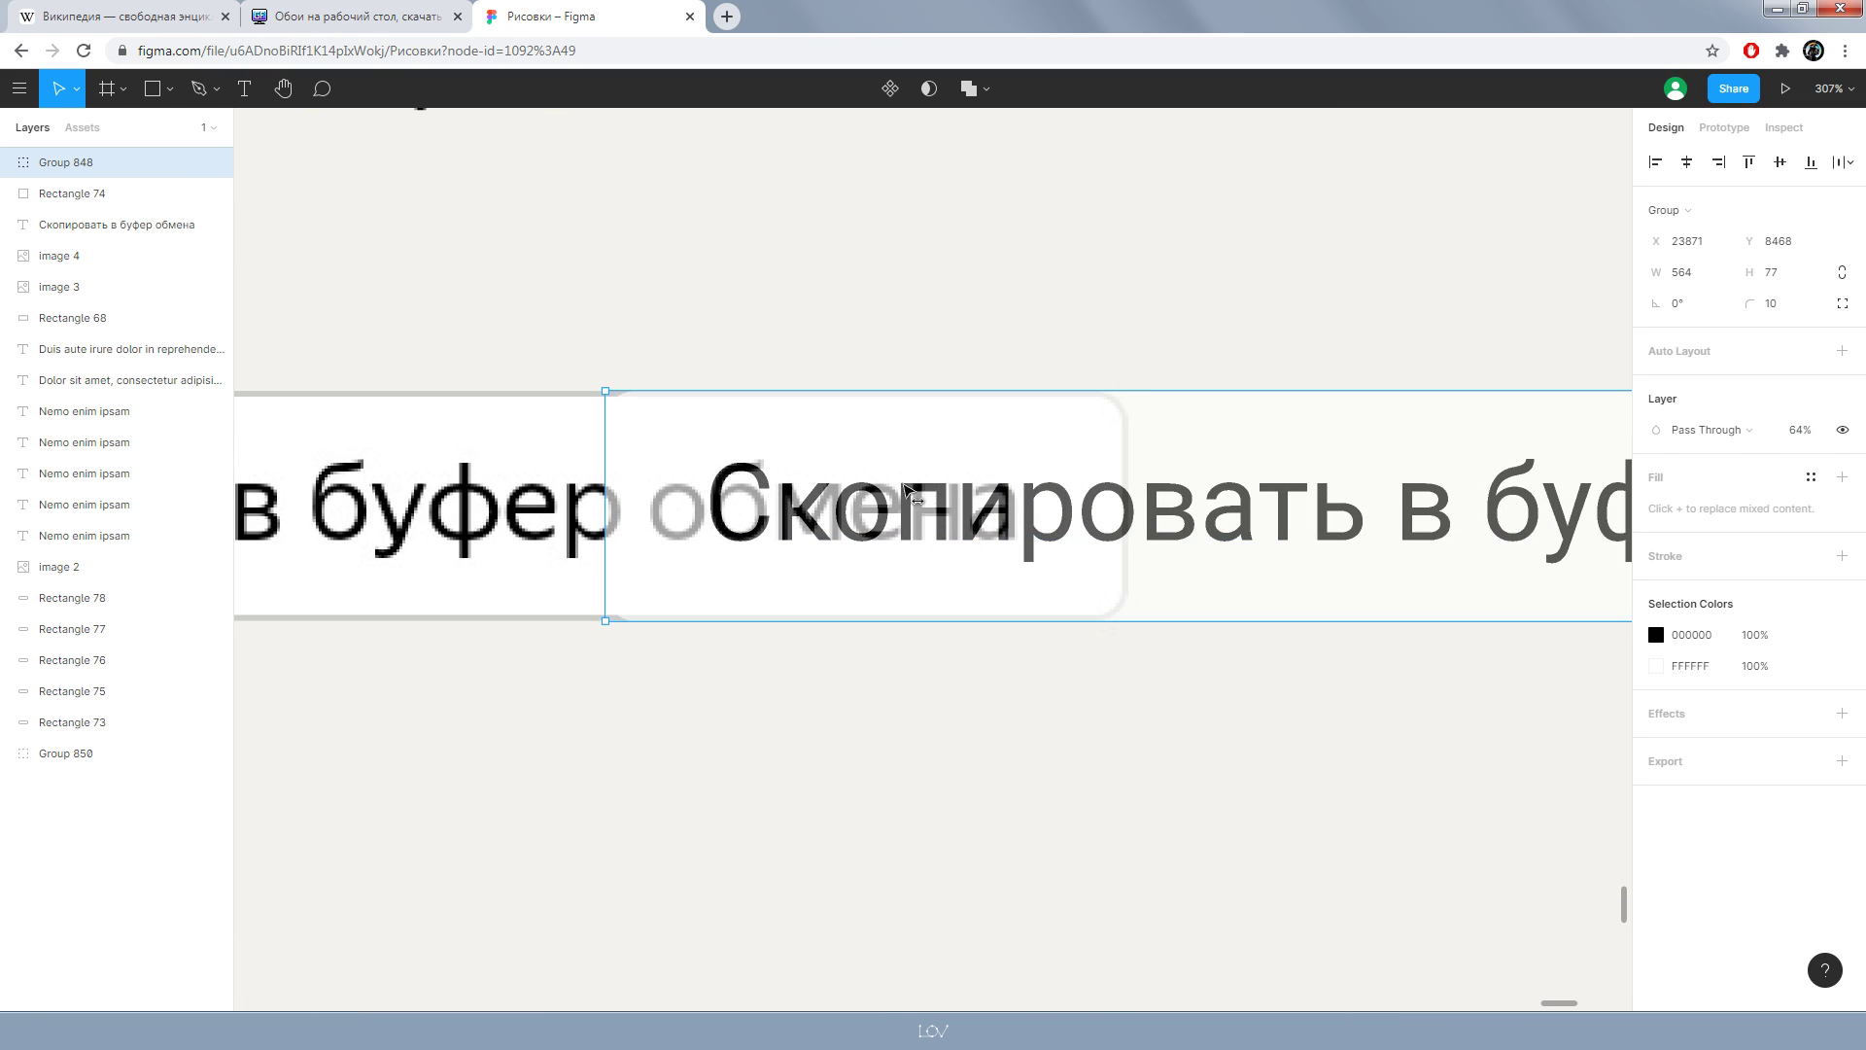
drag(972, 501, 859, 497)
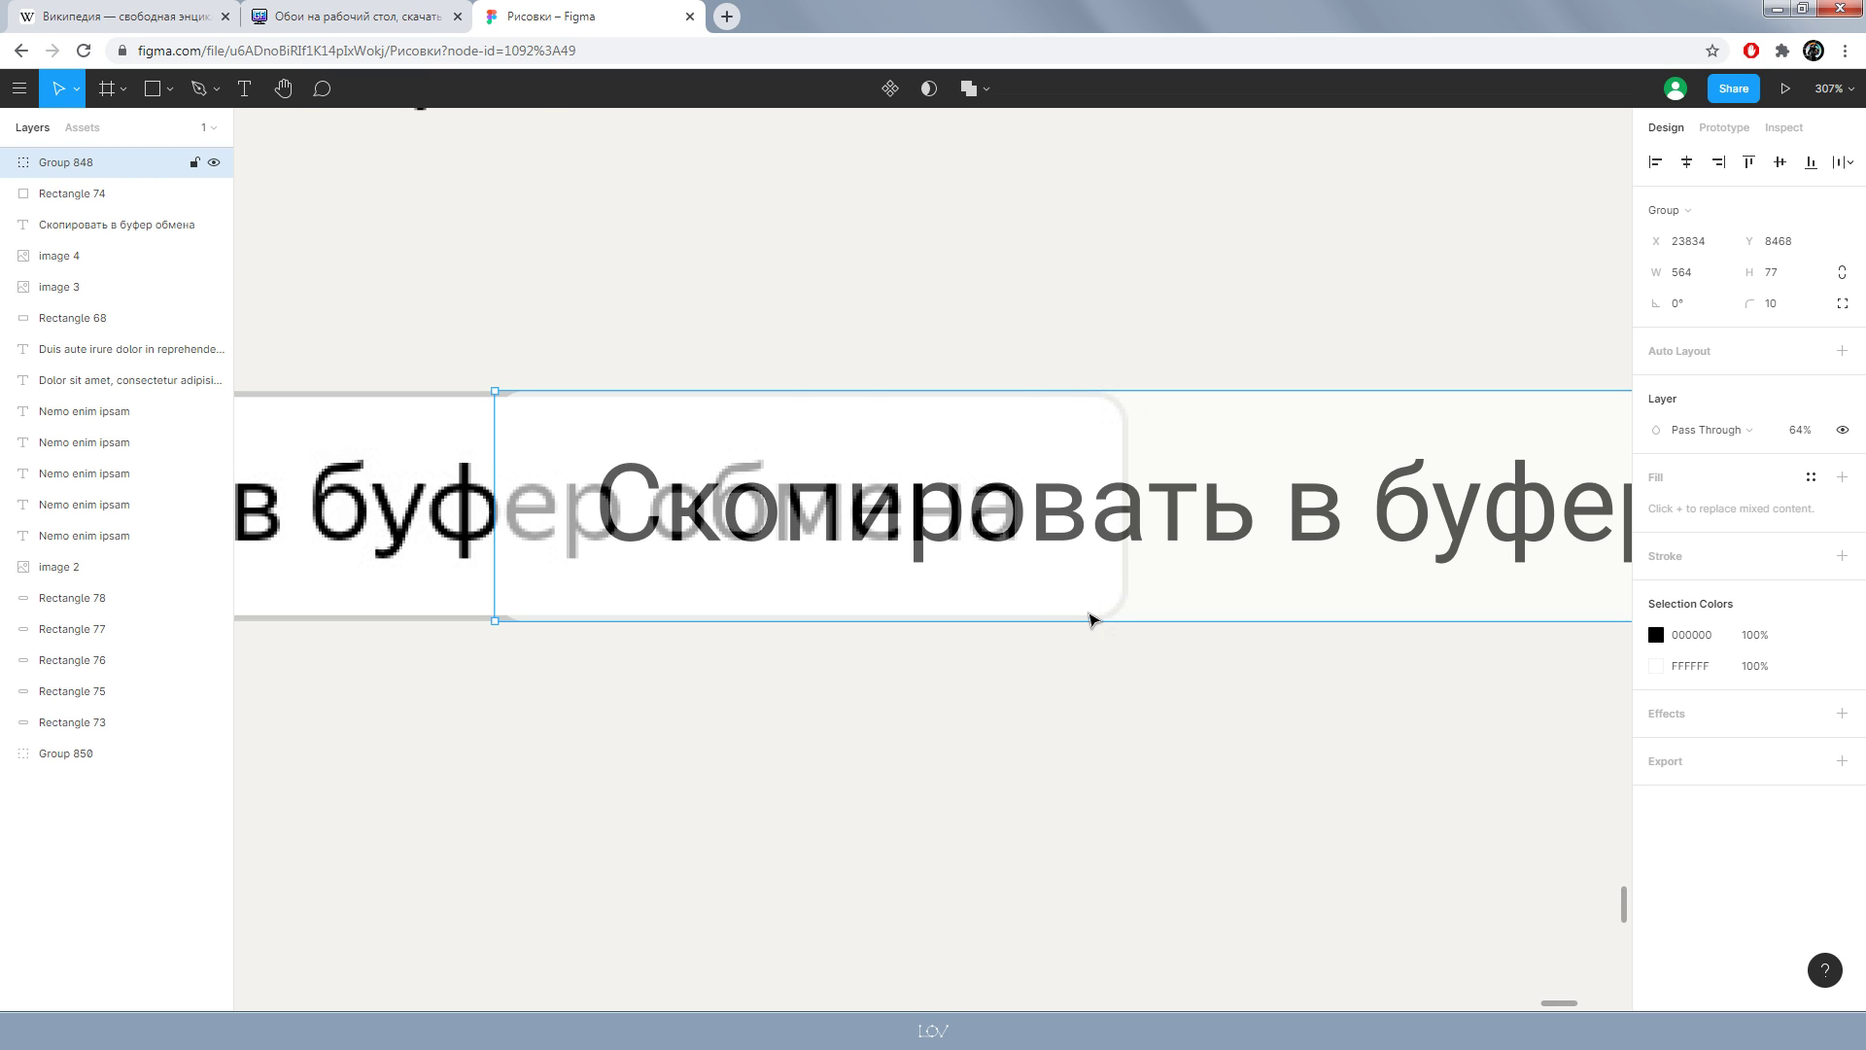
key(shift+Right)
key(shift+Right)
key(shift+Right)
key(0)
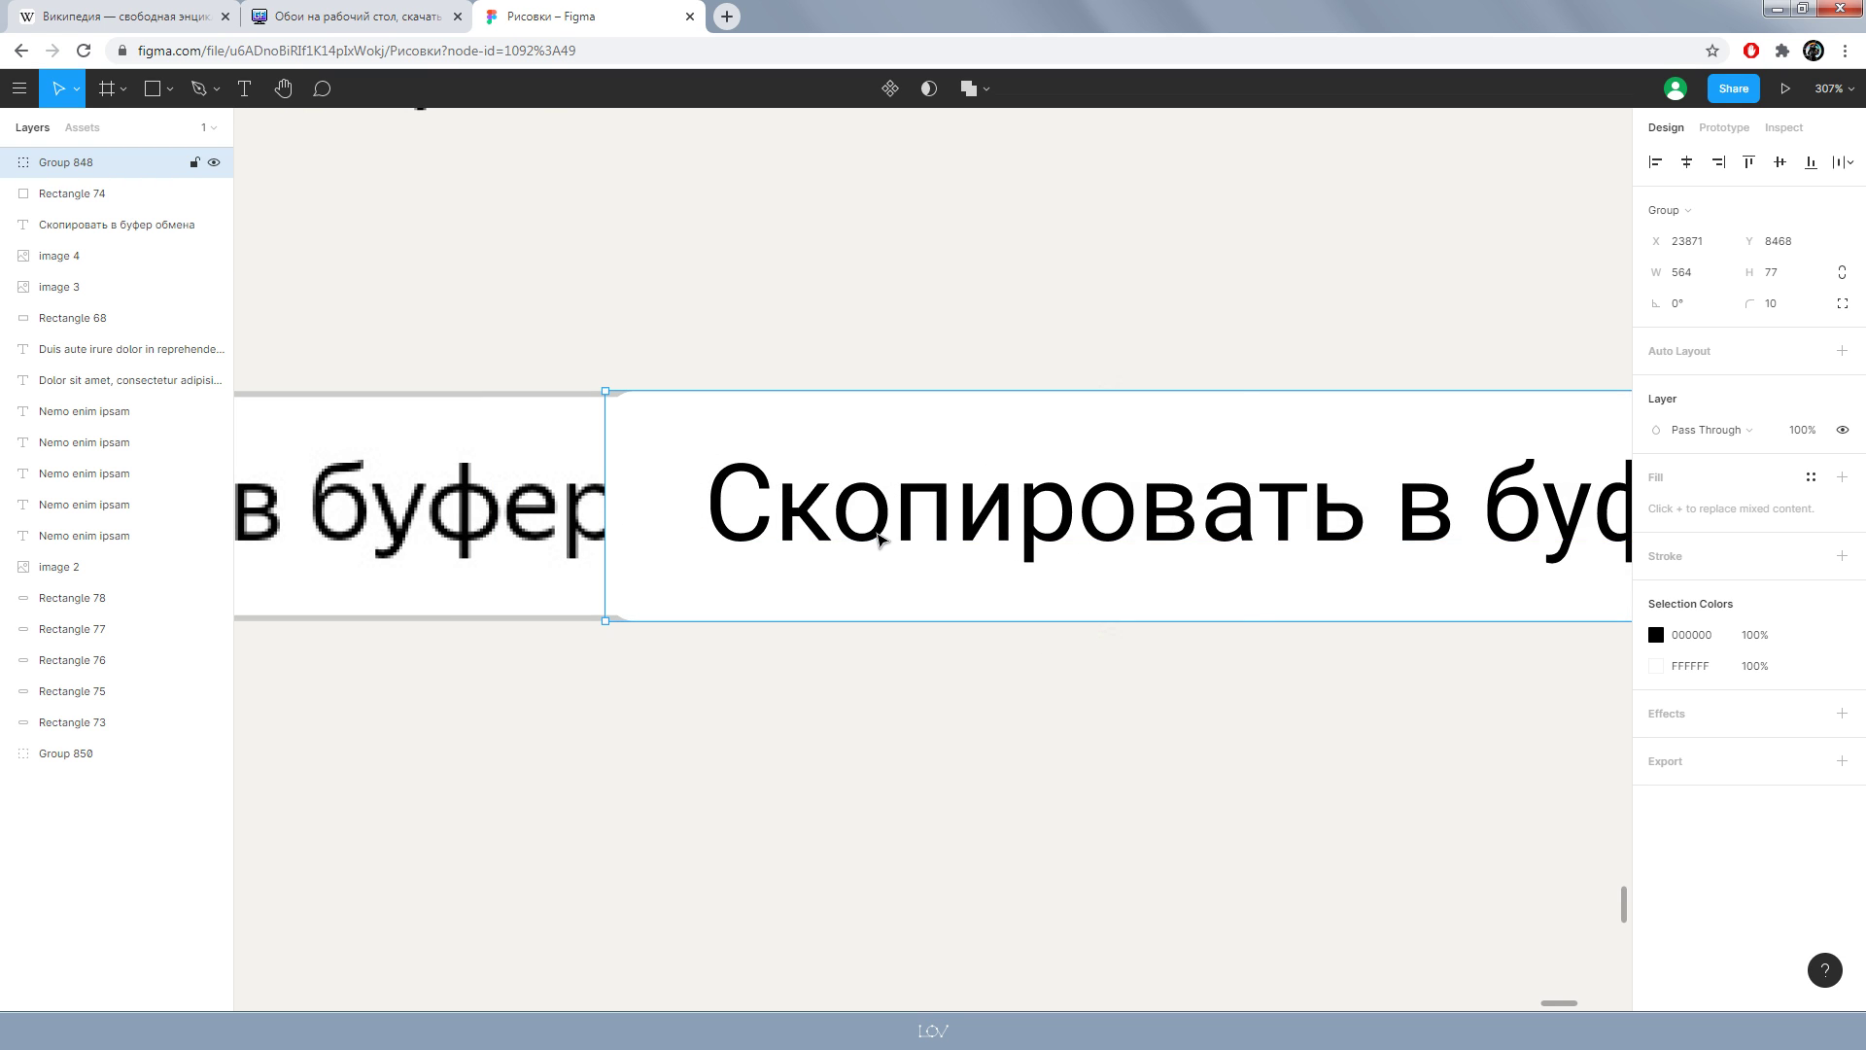
key(shift+Right)
key(shift+Right)
key(shift+Right)
scroll(879, 538, down, 3)
scroll(879, 537, down, 3)
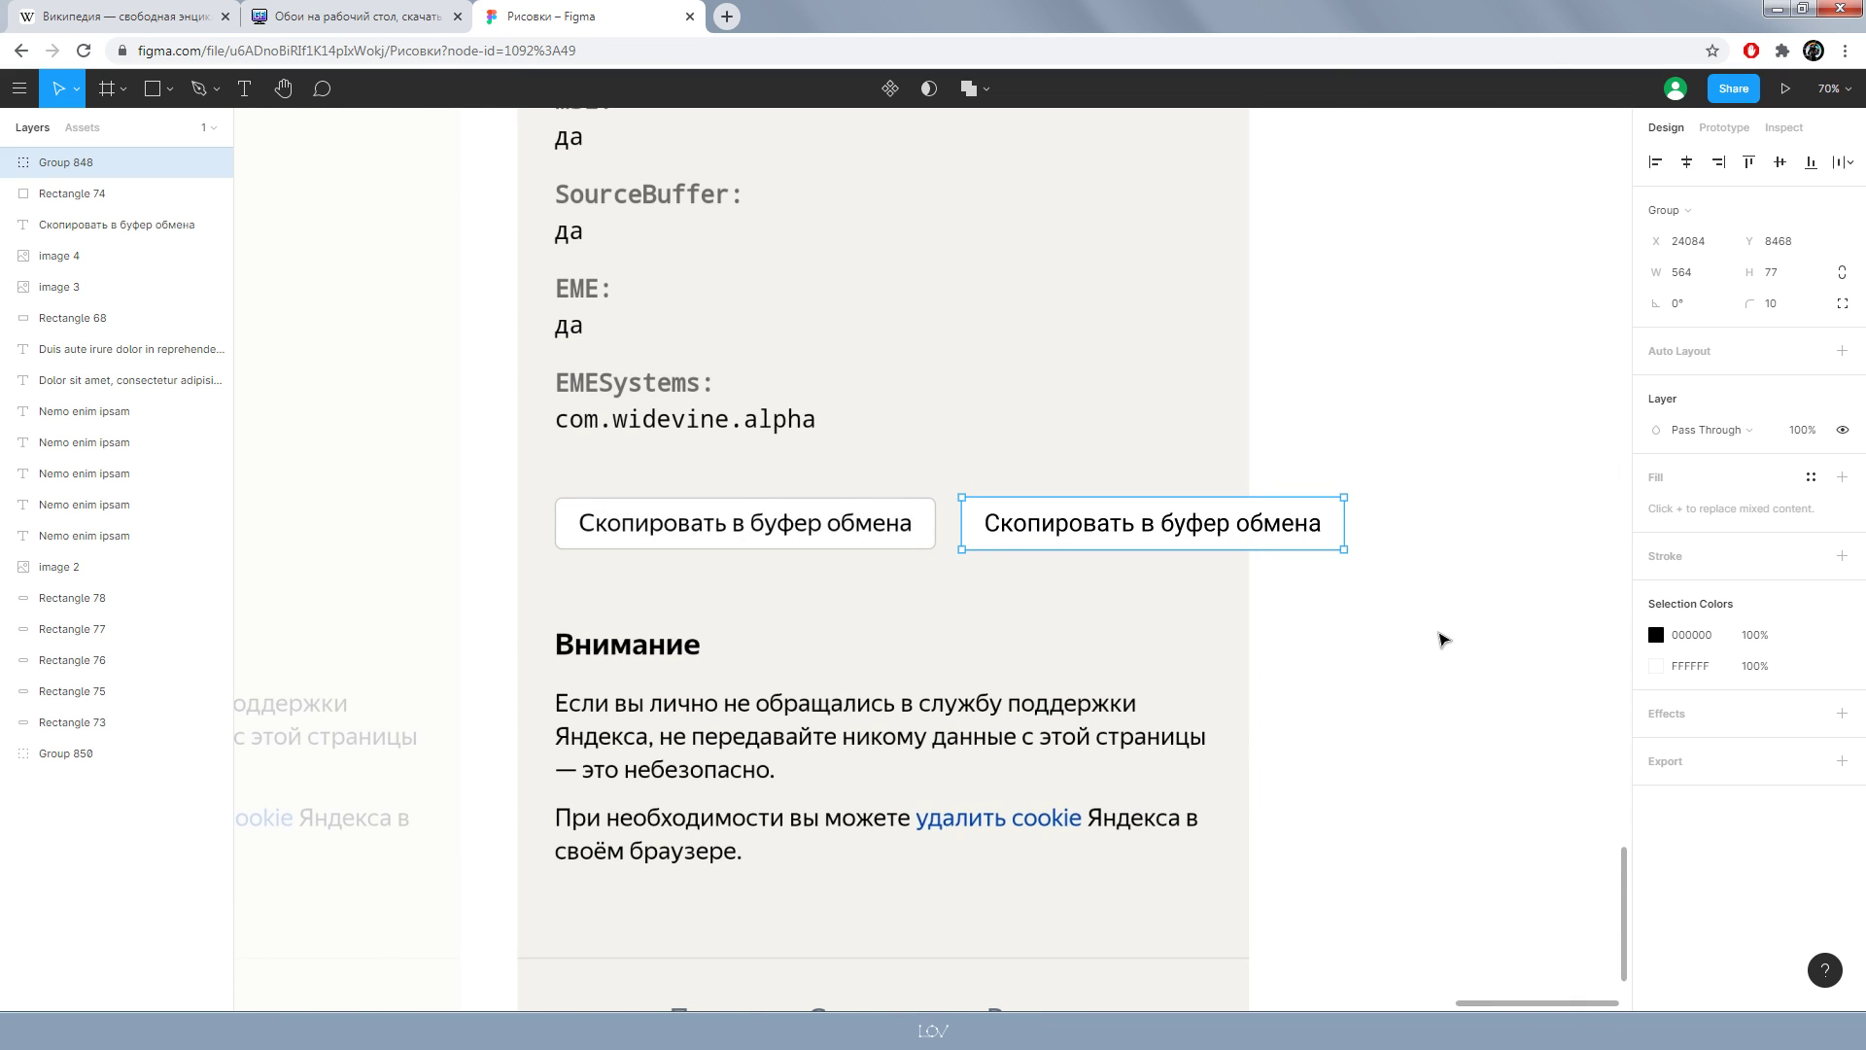
click(1347, 632)
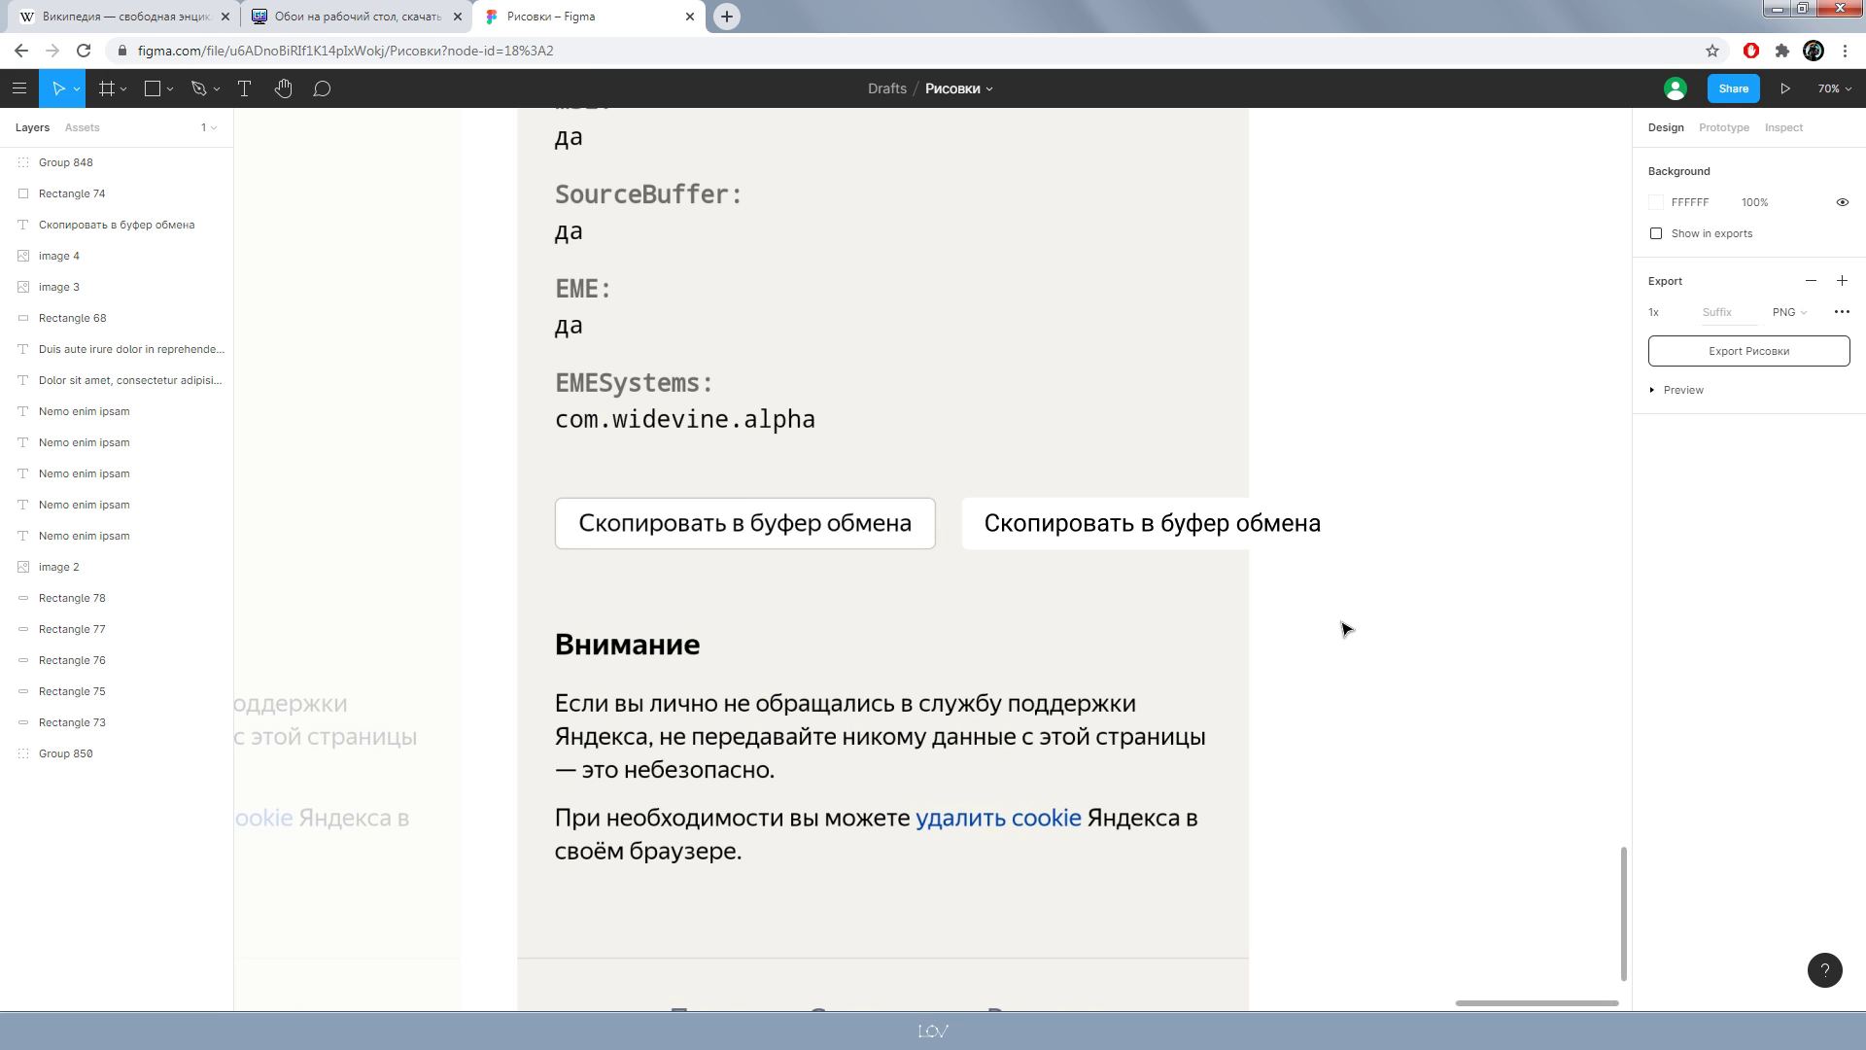
click(1179, 538)
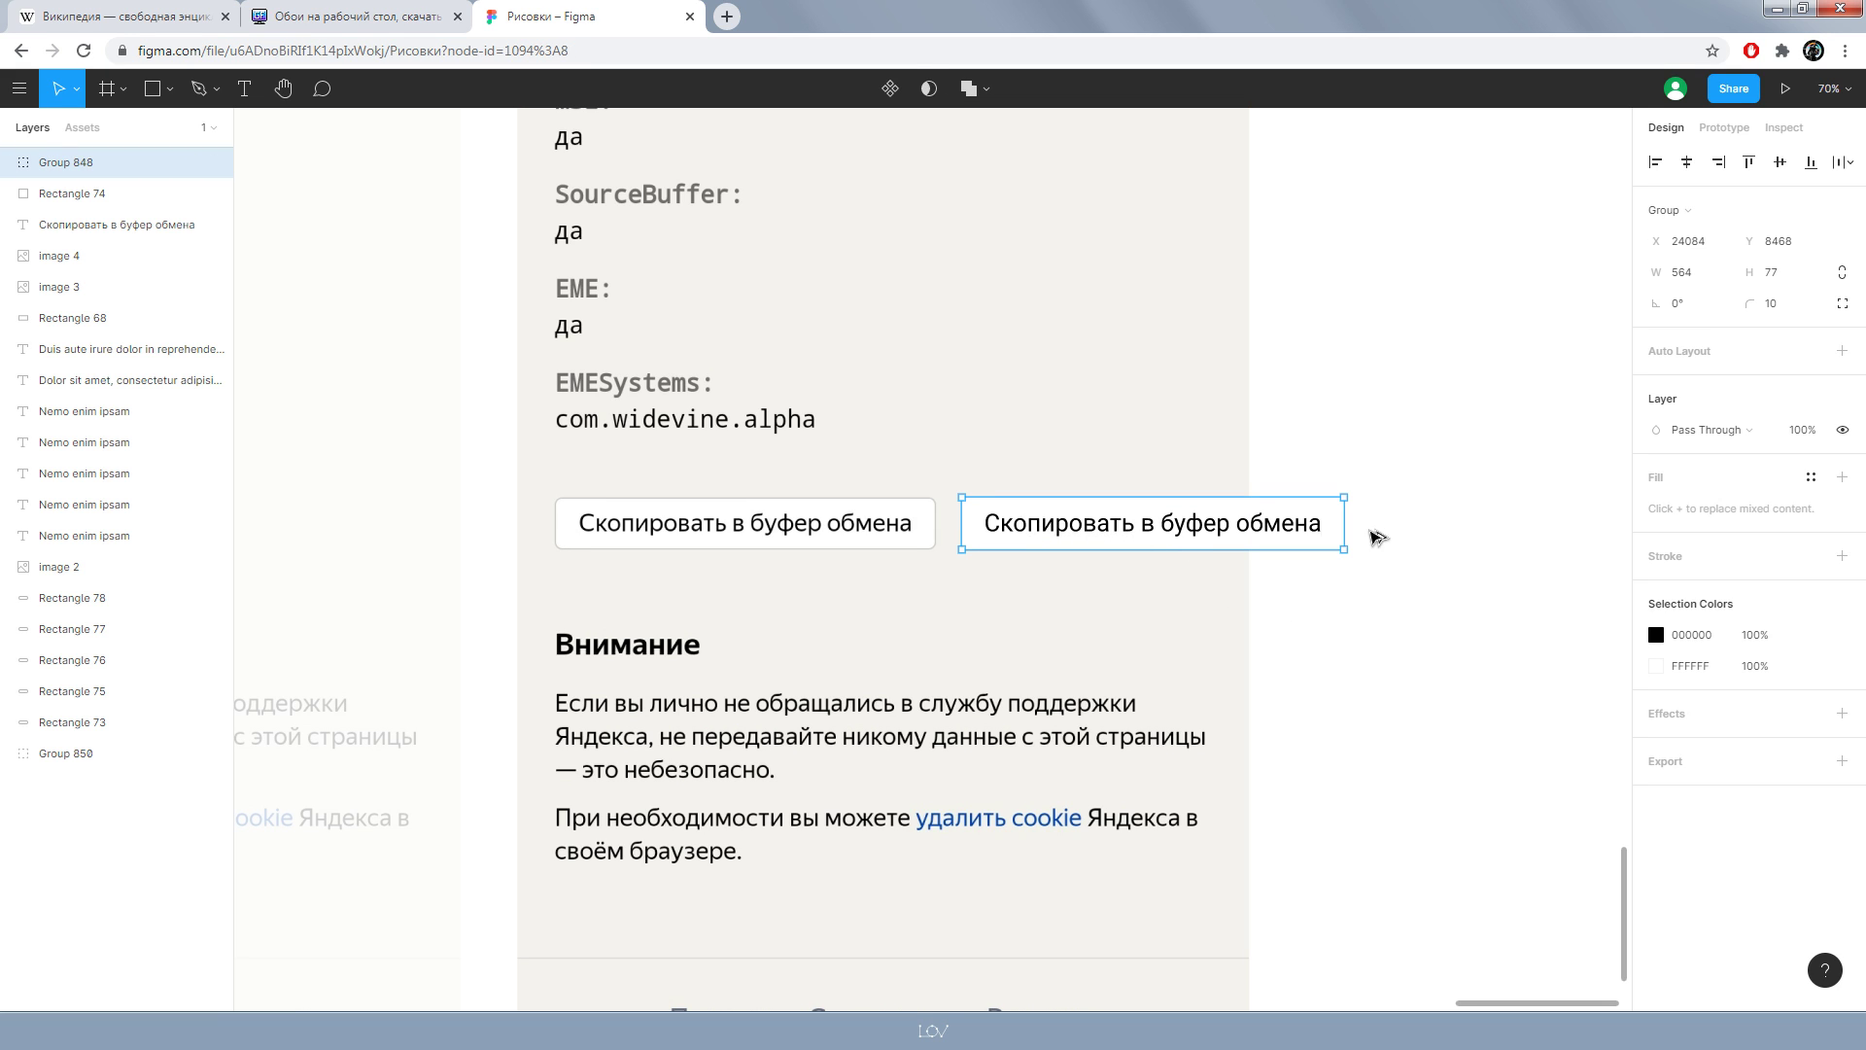
- Duplicate the second button's Group 848, move the copy right and ungroup it
key(ctrl+d)
drag(1488, 610, 1291, 590)
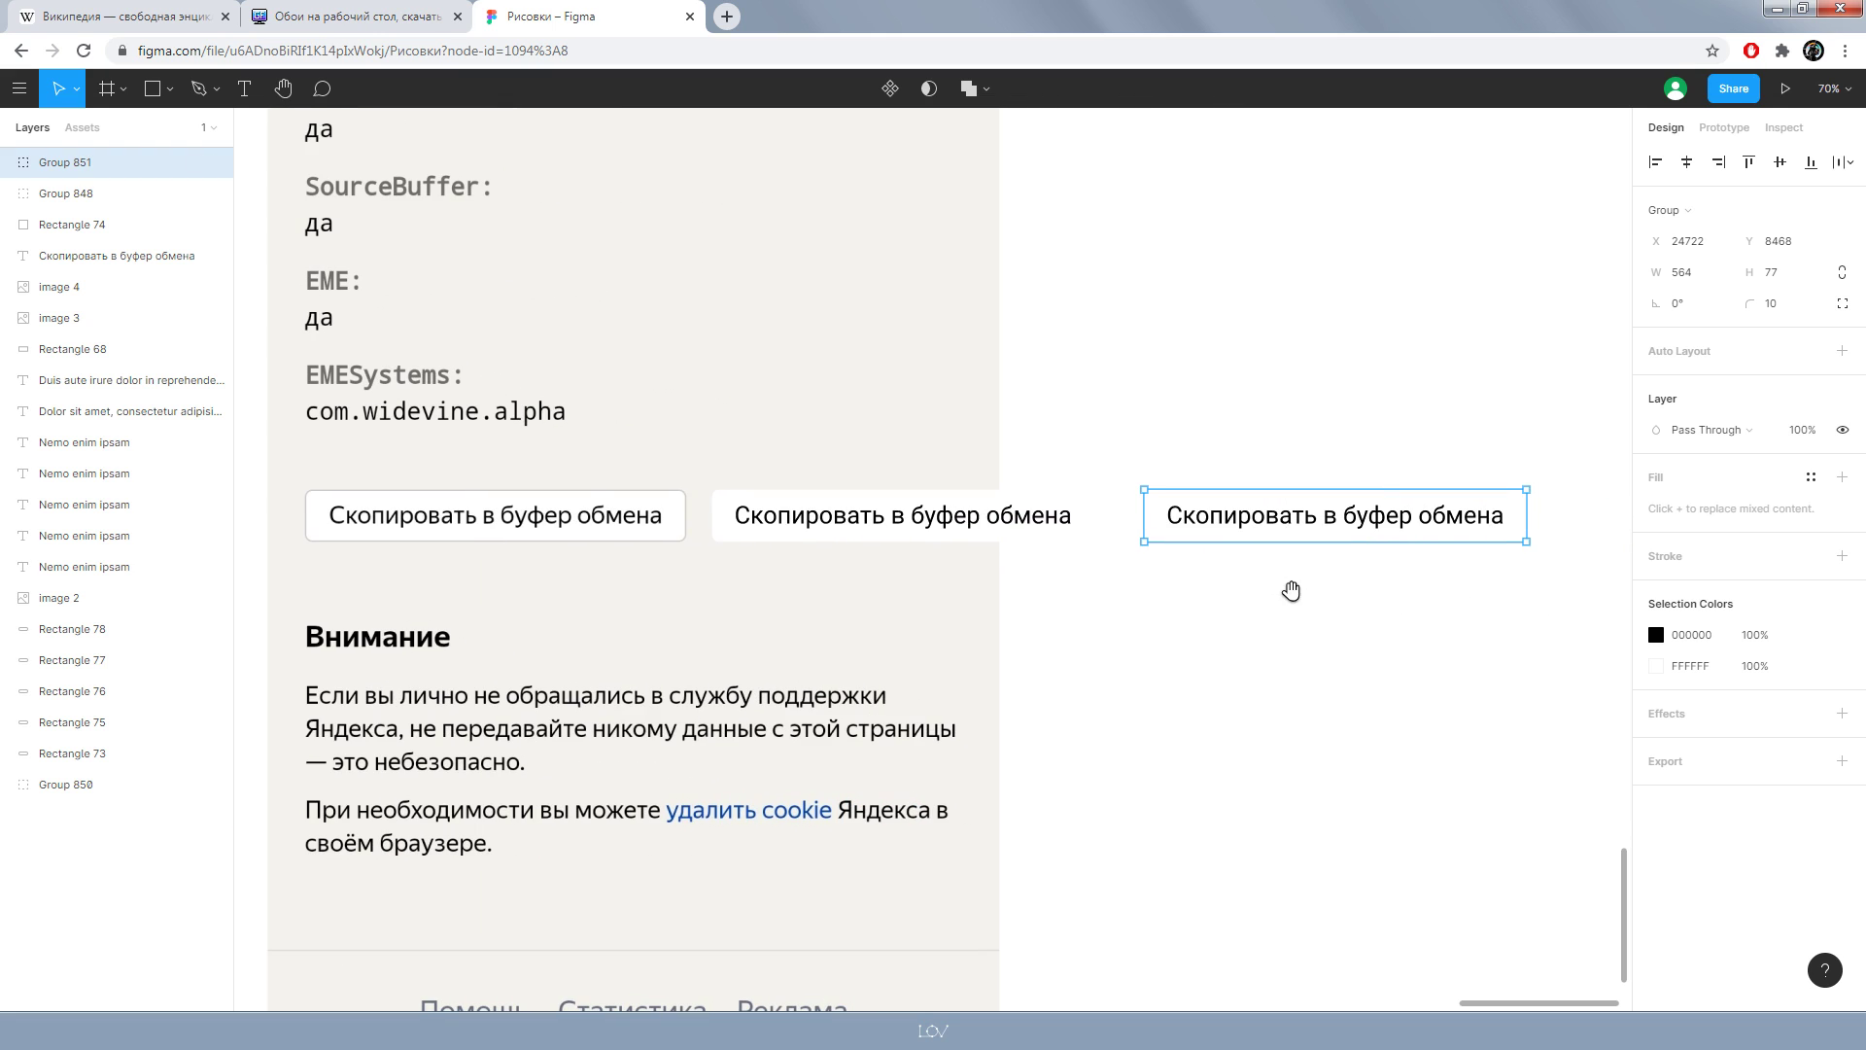
key(ctrl+shift+g)
click(1294, 593)
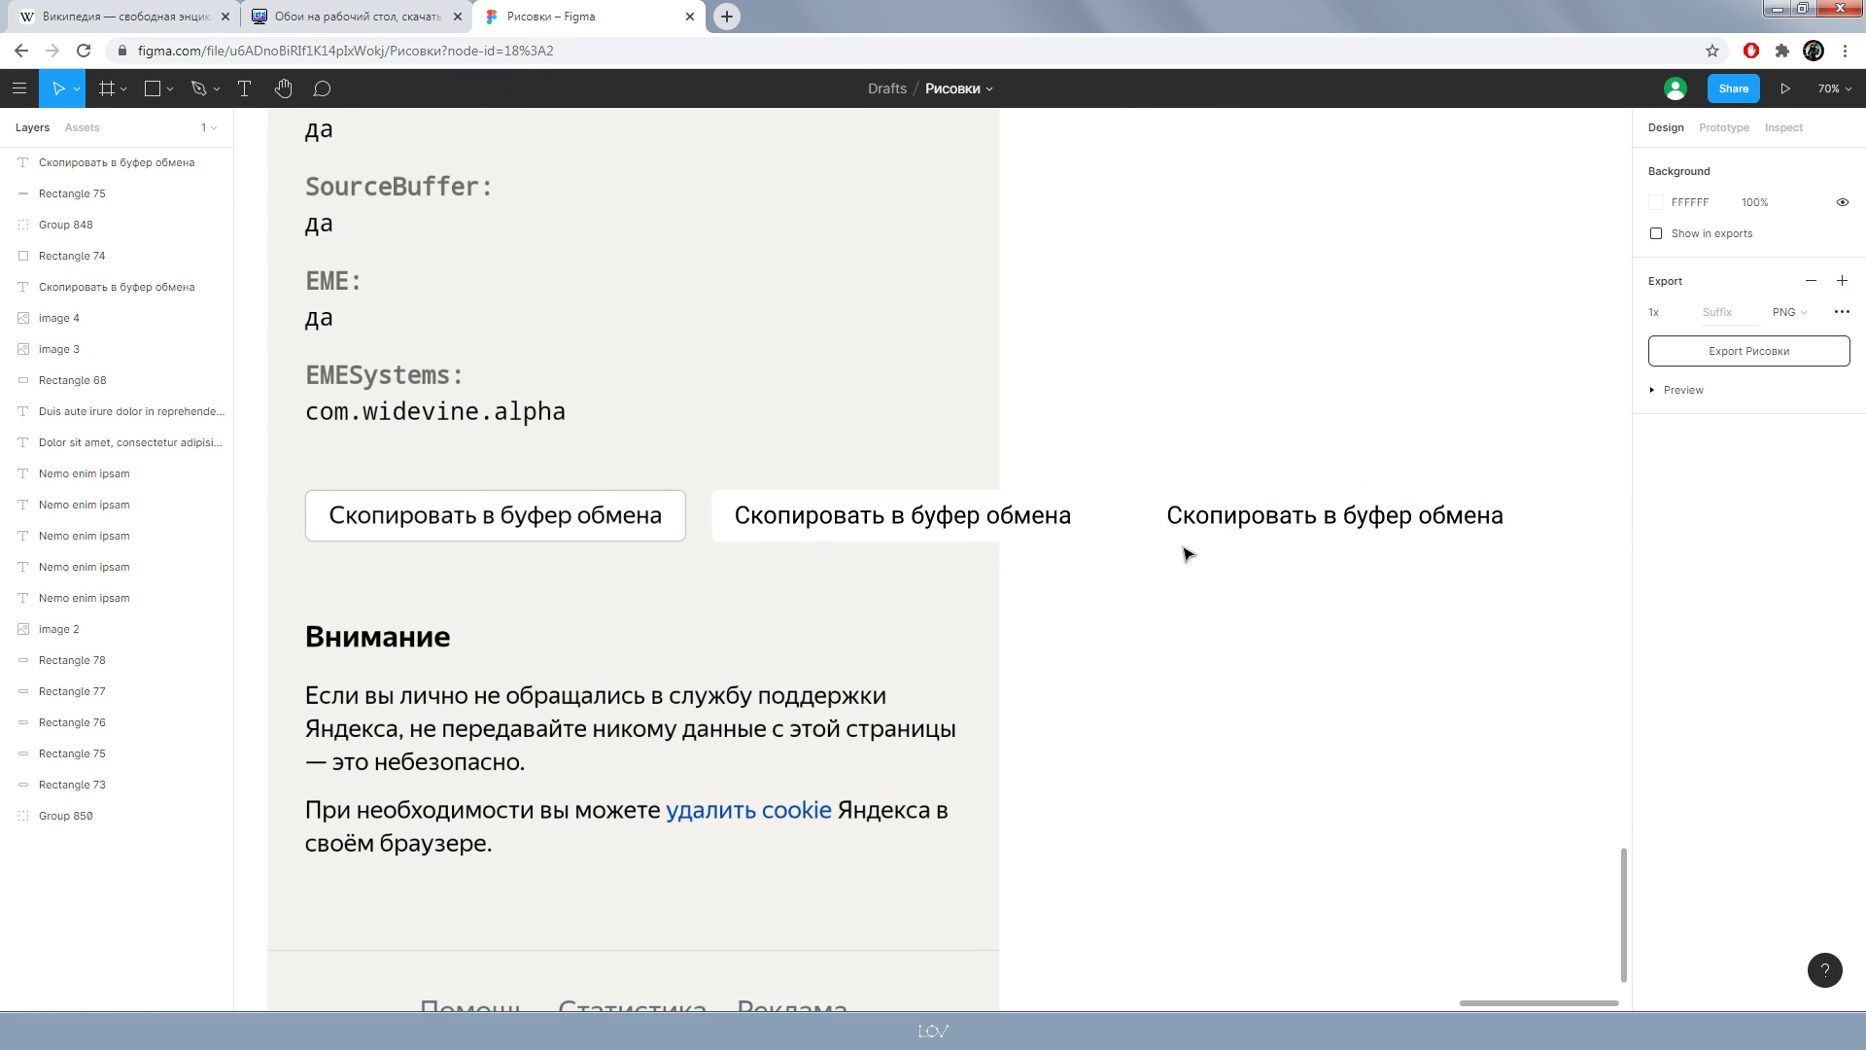
- Fill the third button's Rectangle 75 with light grey F6F6F6
click(1159, 528)
click(1657, 430)
drag(1435, 501, 1330, 476)
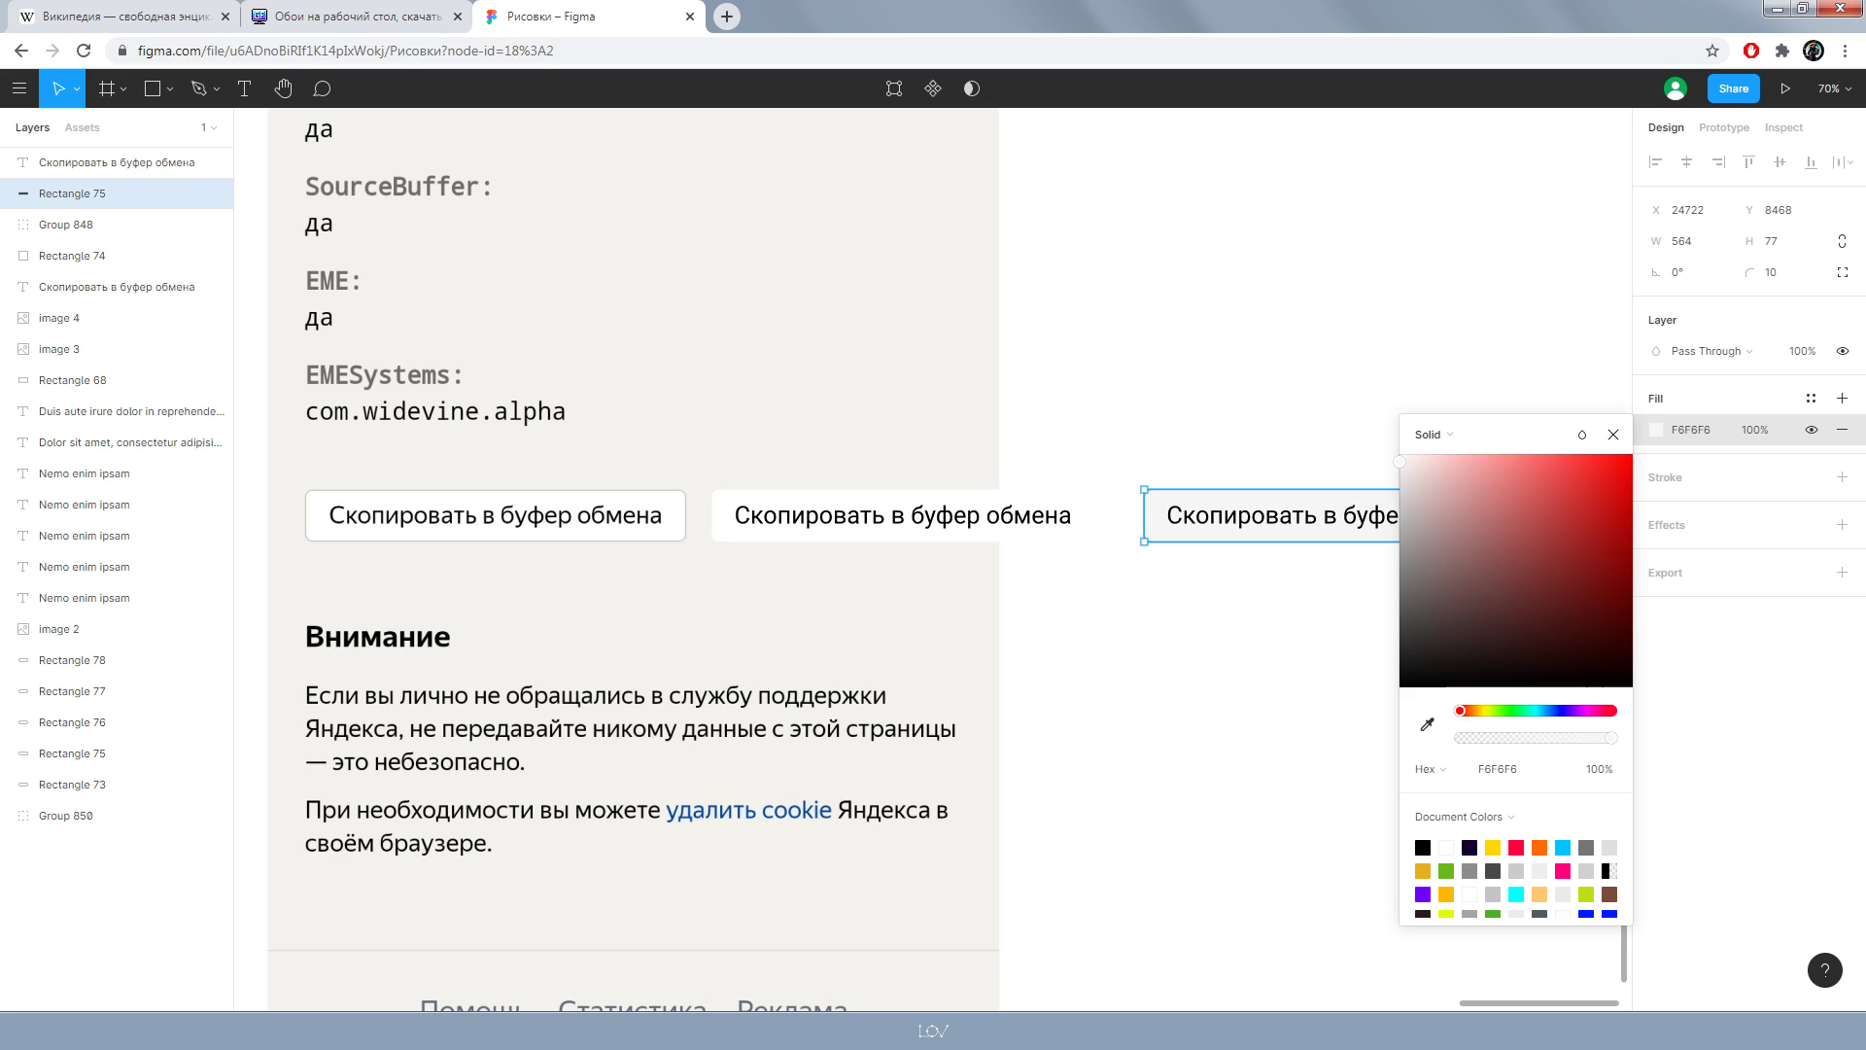
click(1263, 716)
scroll(1400, 637, right, 3)
- Vertically centre the Скопировать в буфер обмена text within the third button's rectangle
click(1109, 530)
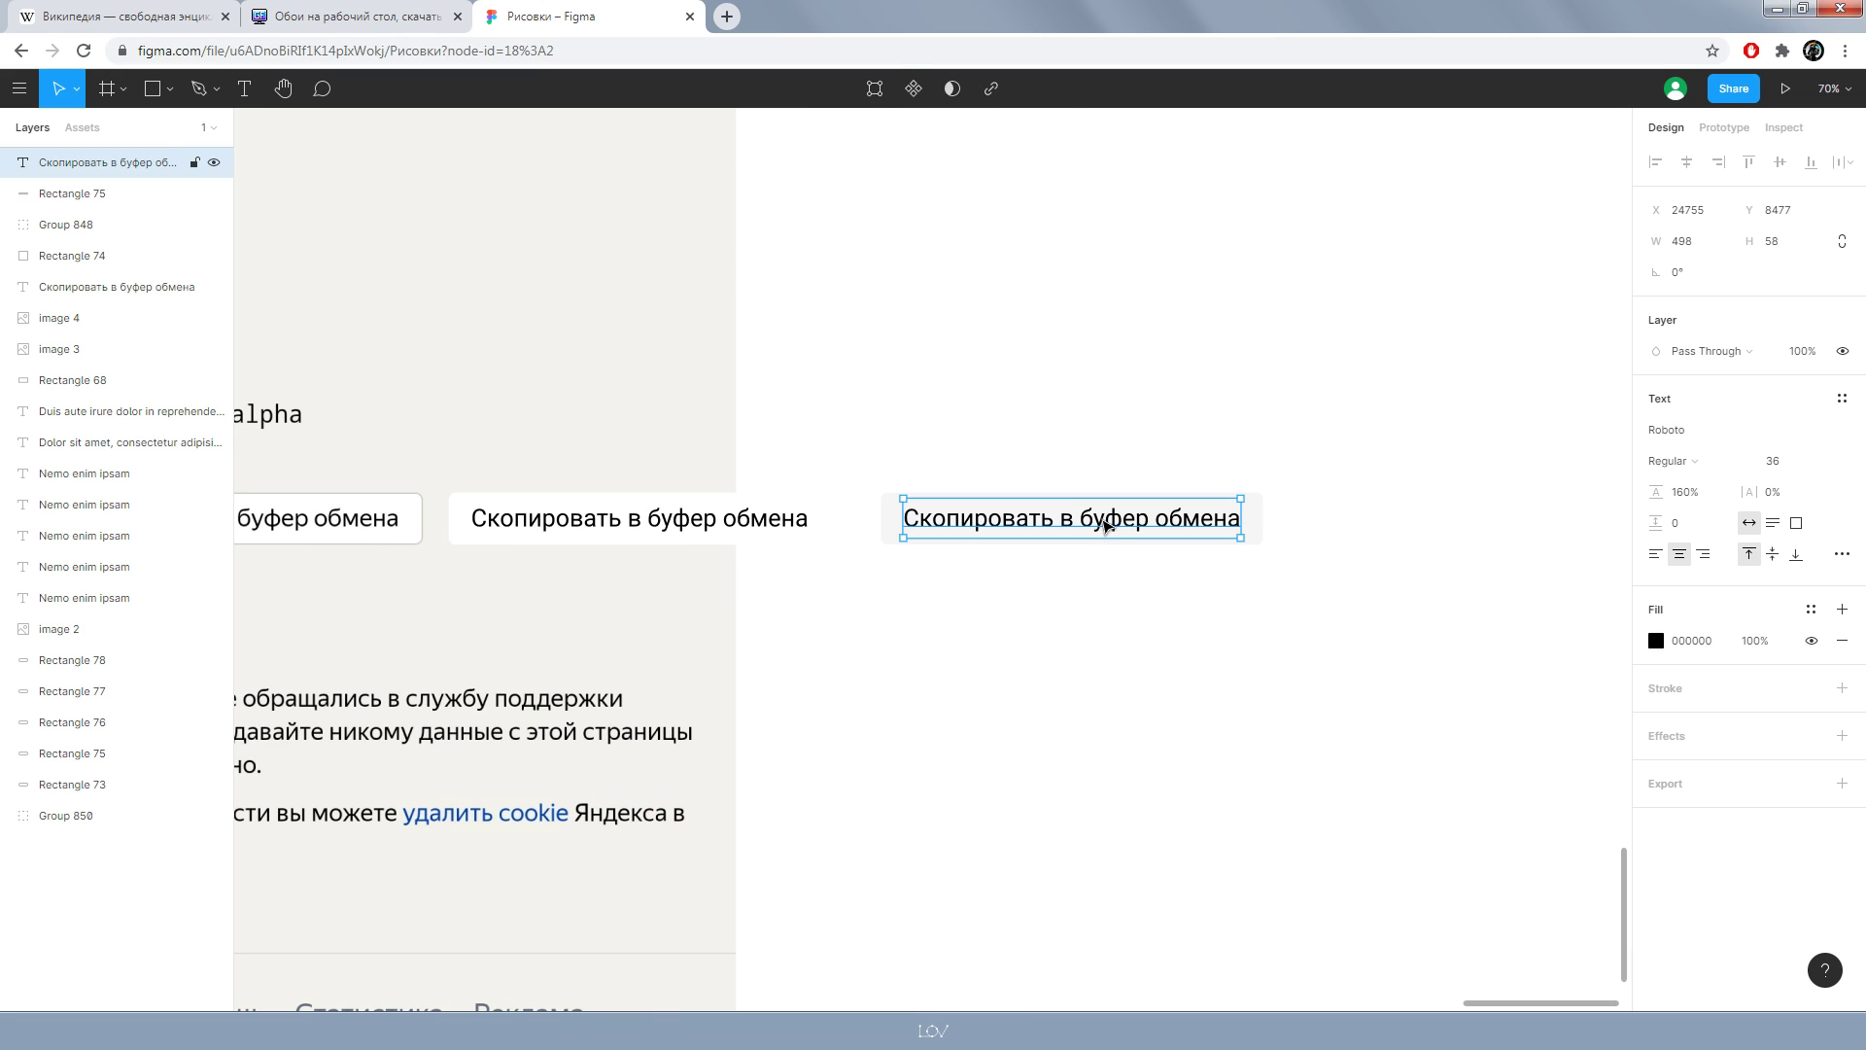
click(1254, 525)
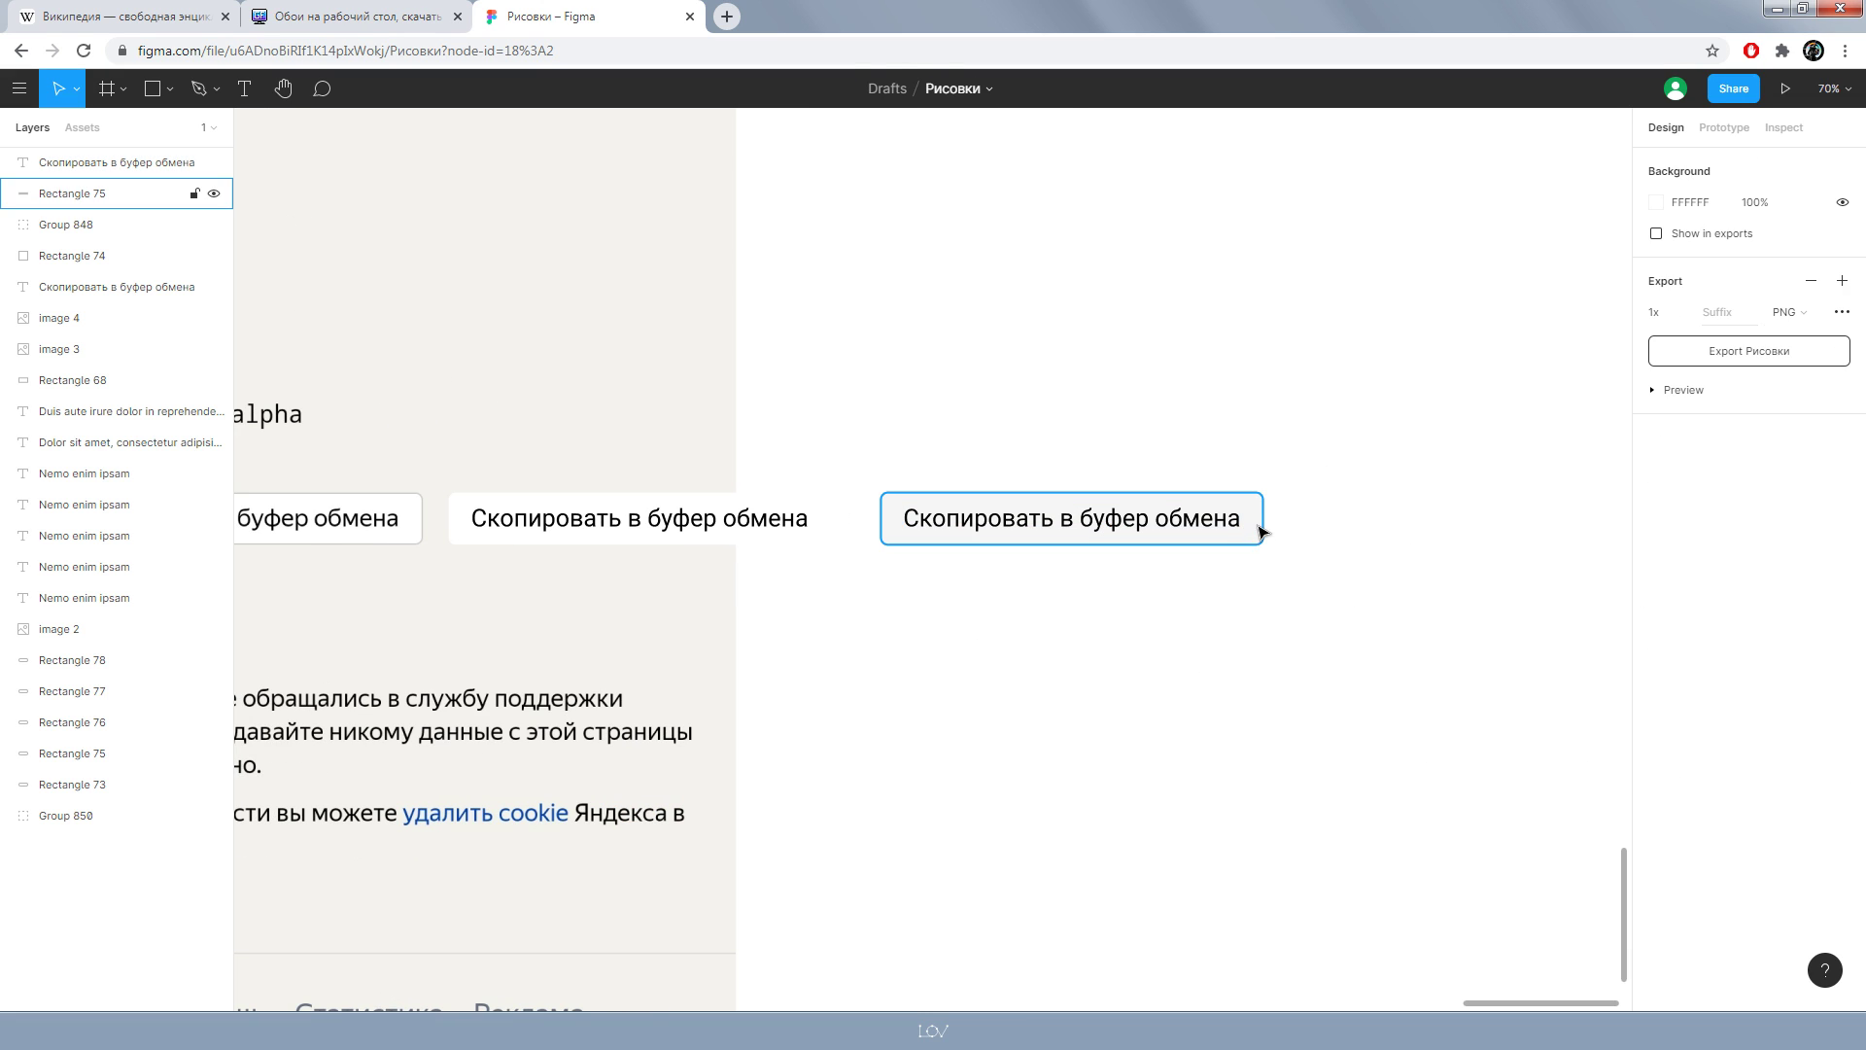
drag(1381, 413, 909, 702)
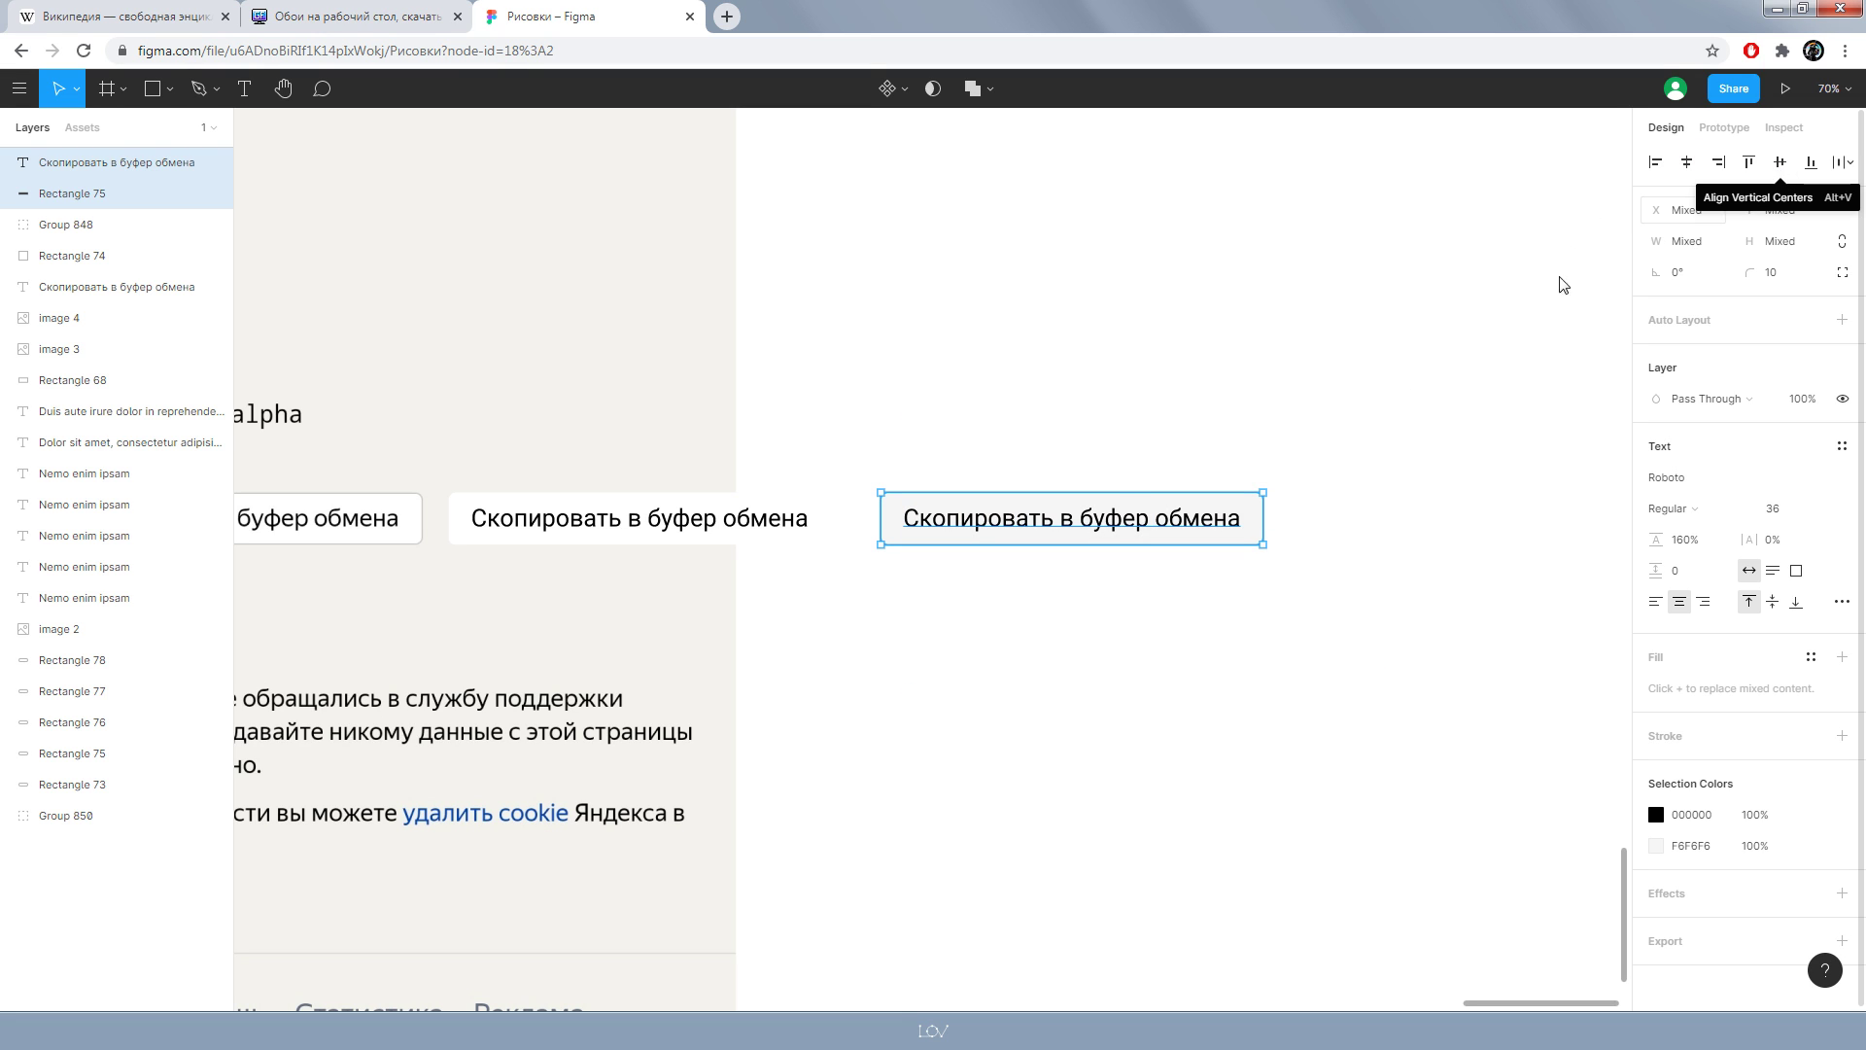
click(1781, 173)
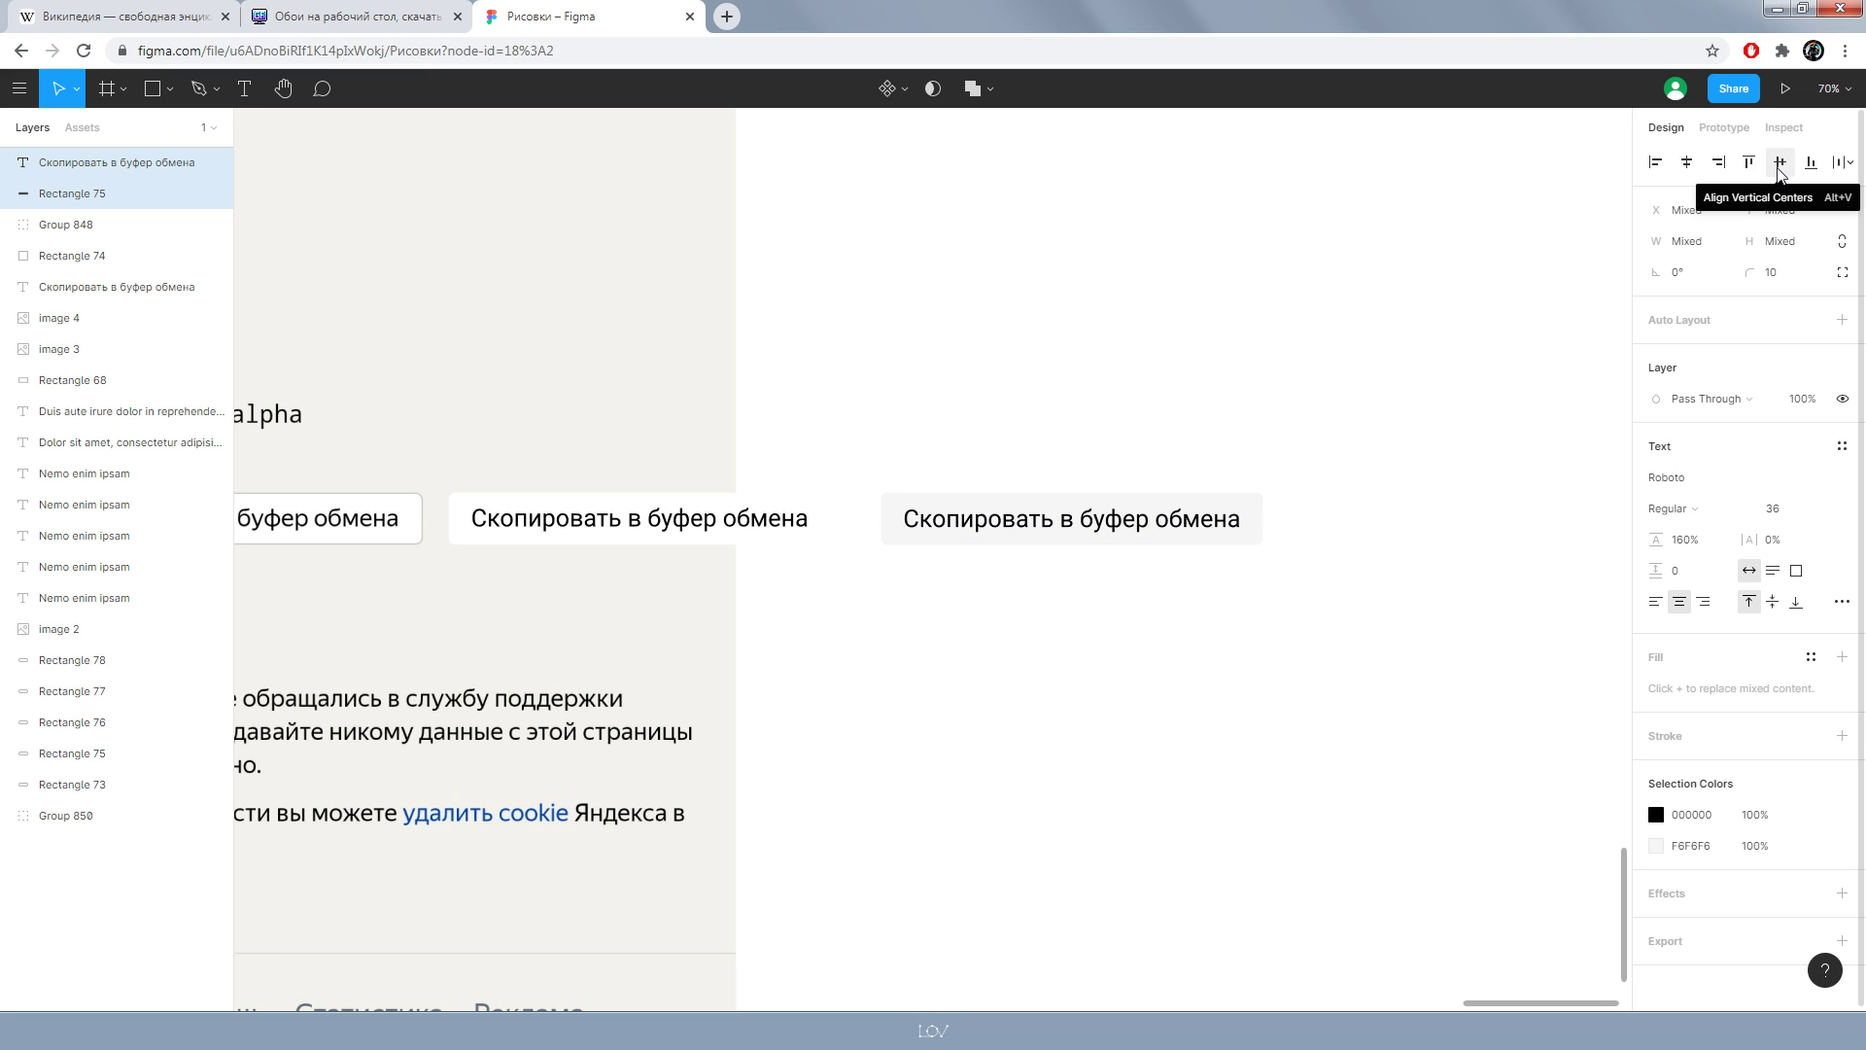
click(928, 640)
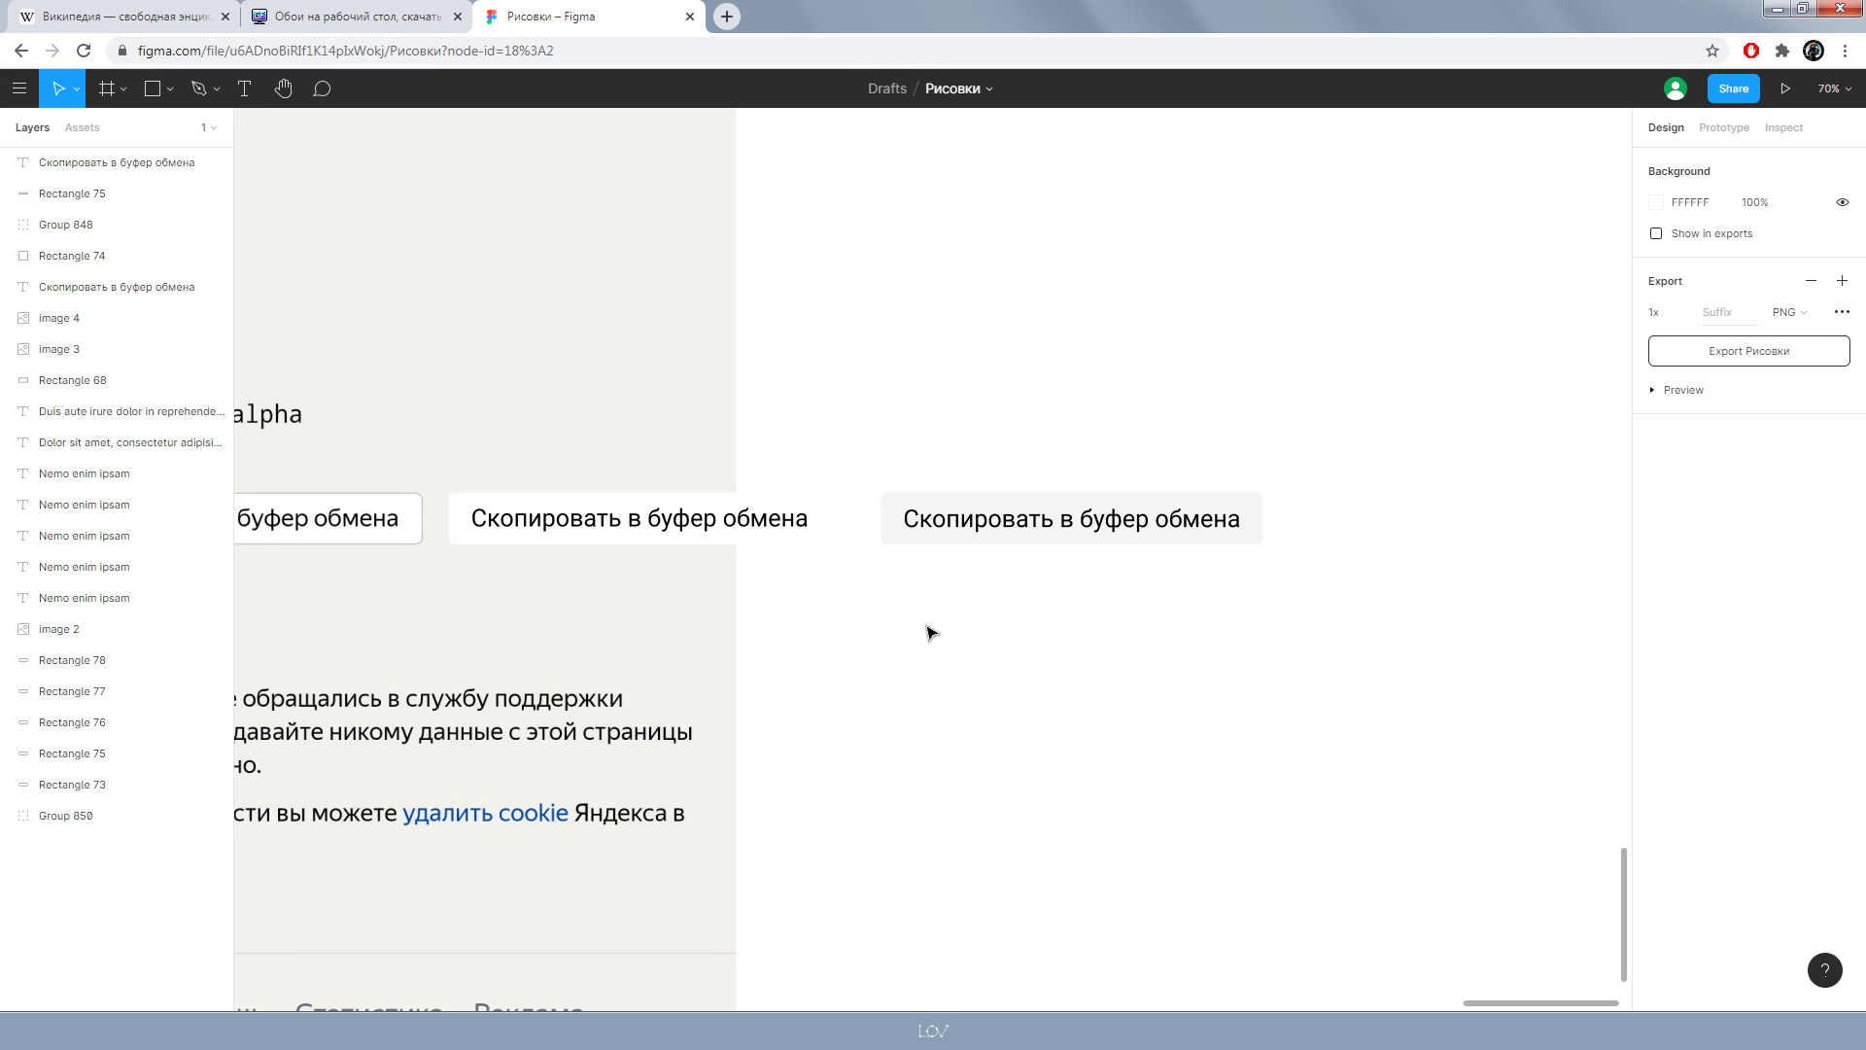
- Show rulers and add a horizontal guide along the button text baseline
key(shift+r)
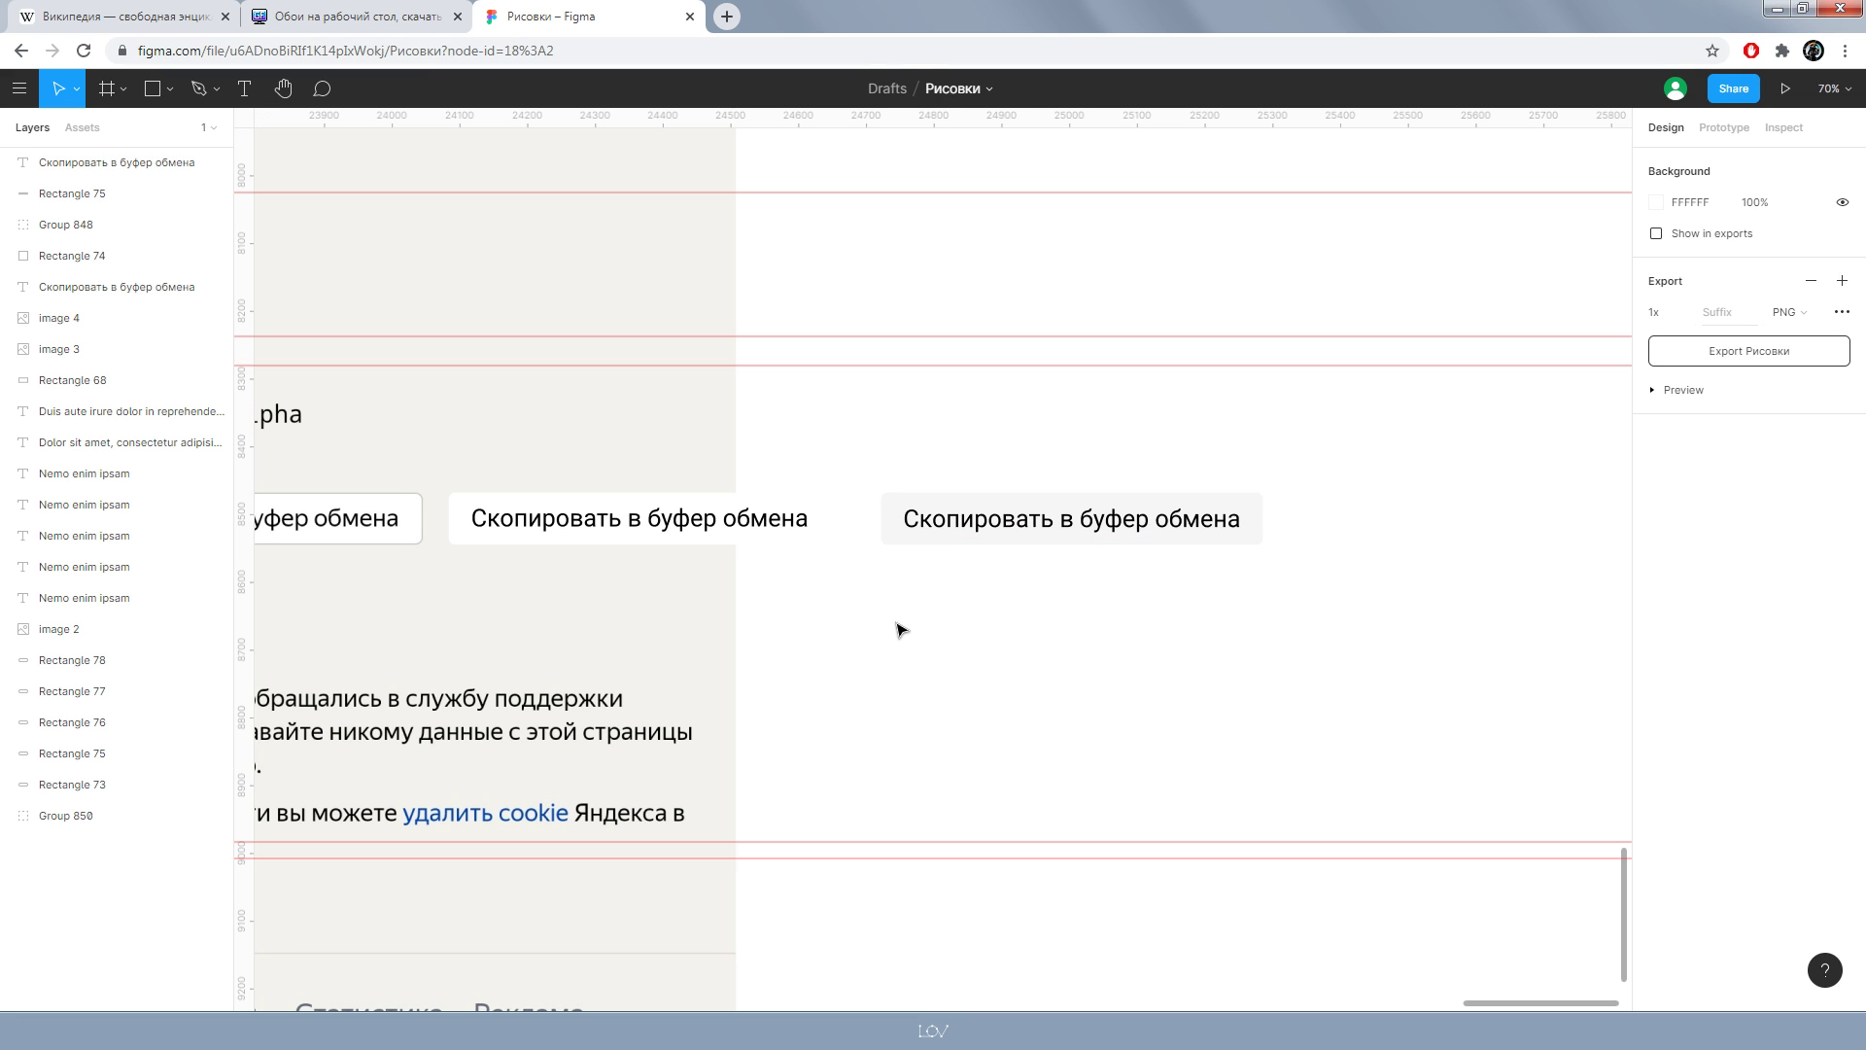
scroll(744, 535, up, 5)
scroll(750, 532, up, 2)
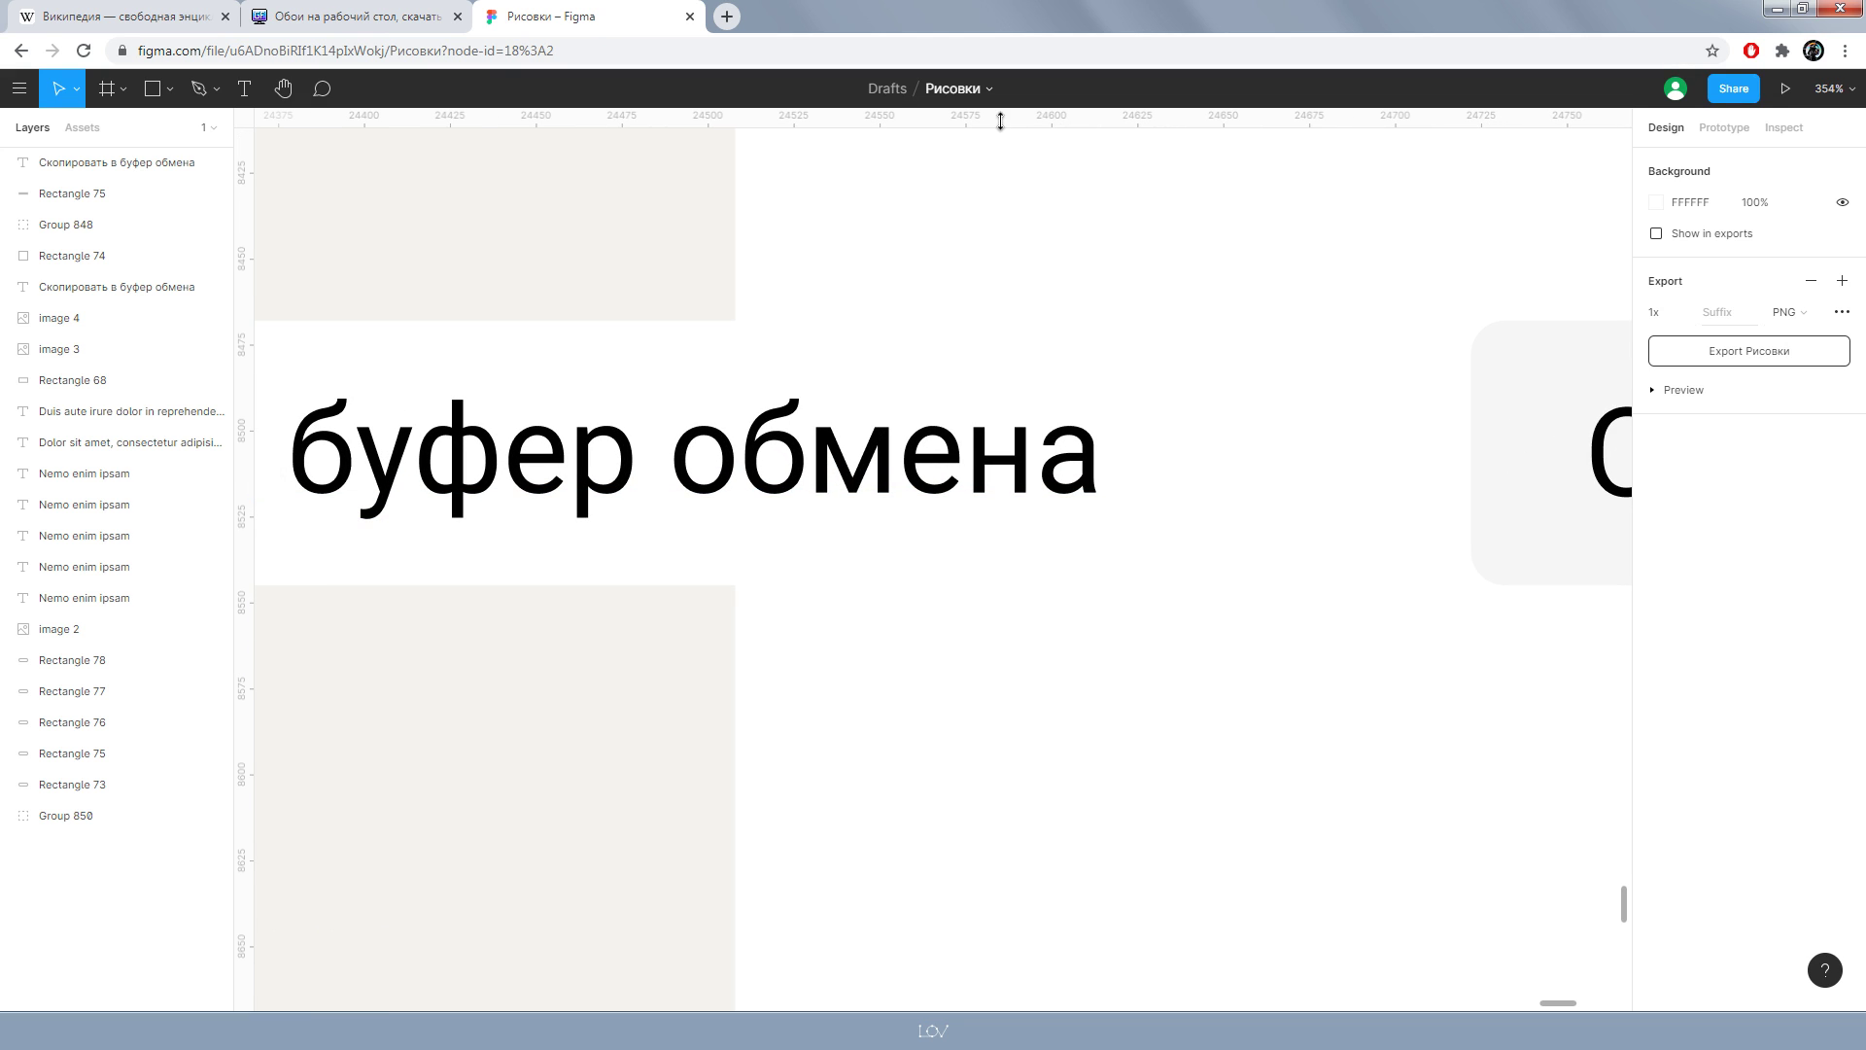
drag(999, 121, 997, 495)
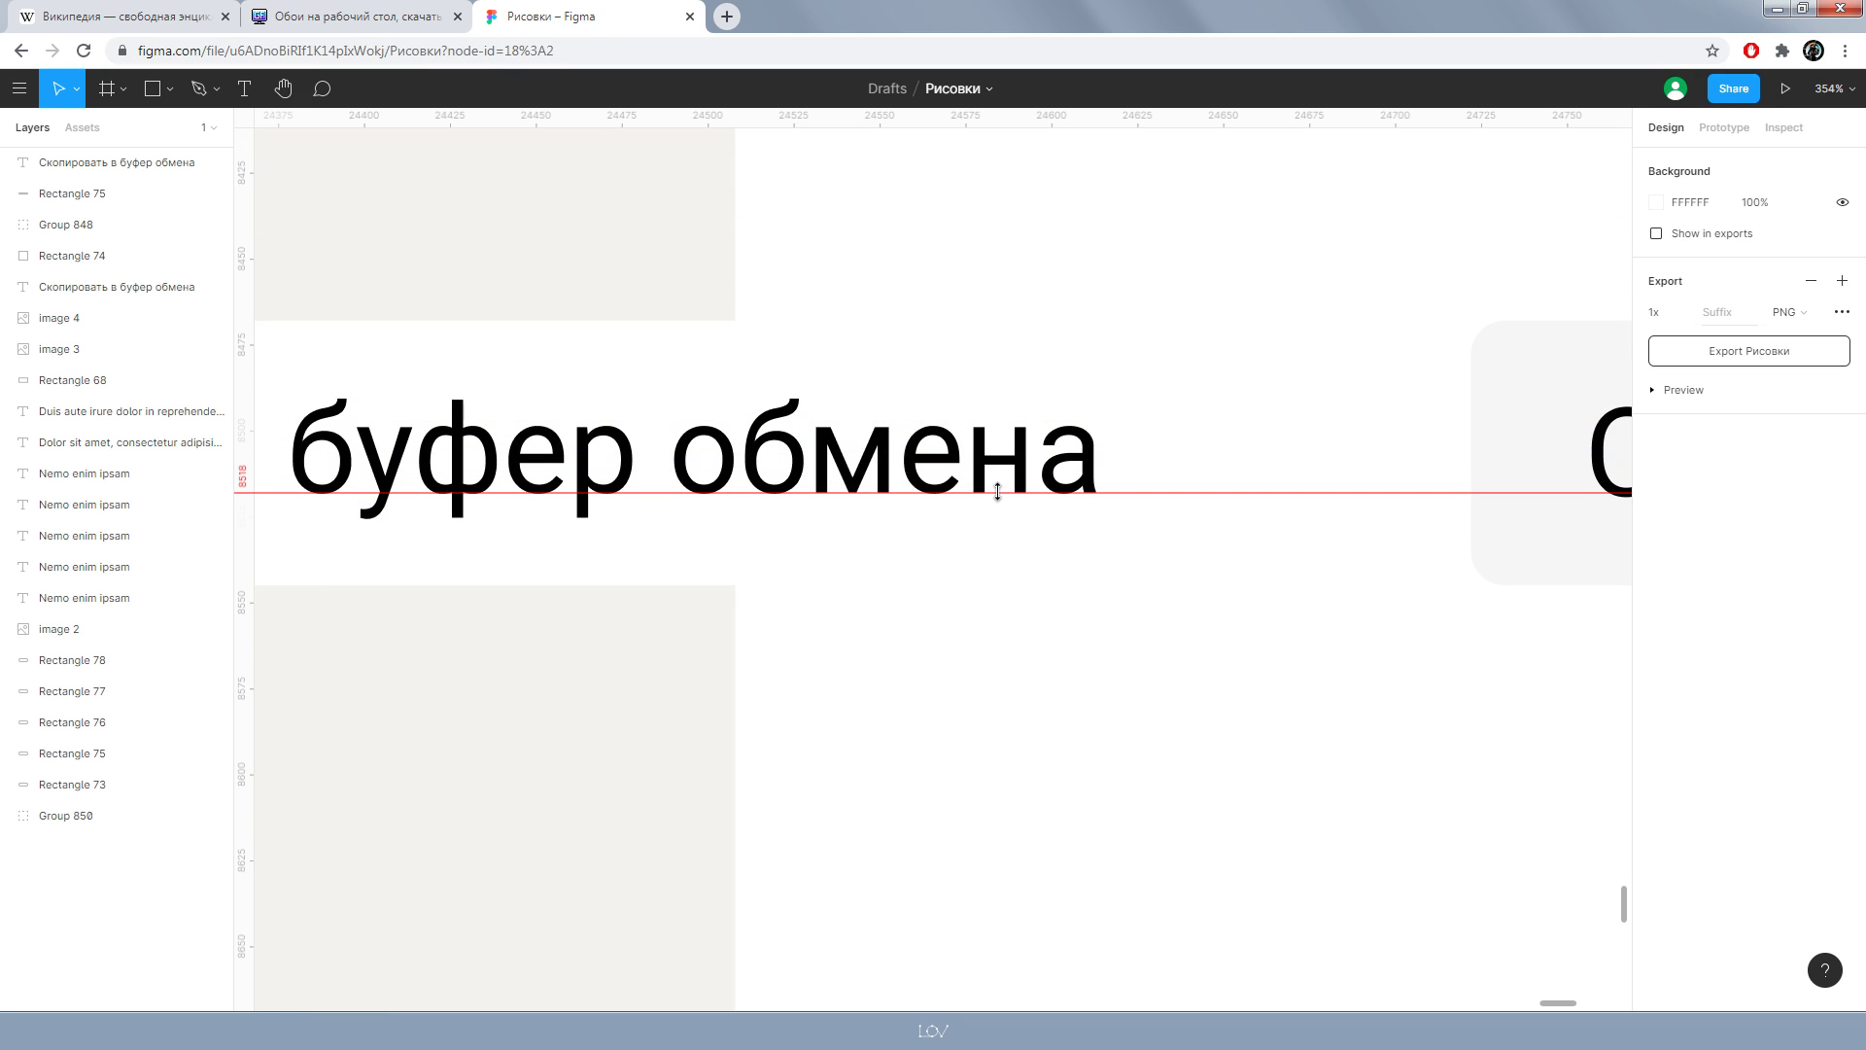
- Zoom and pan around the three buttons to check their alignment against the guide
scroll(998, 491, down, 5)
scroll(1500, 617, right, 5)
scroll(821, 651, left, 5)
scroll(928, 603, up, 2)
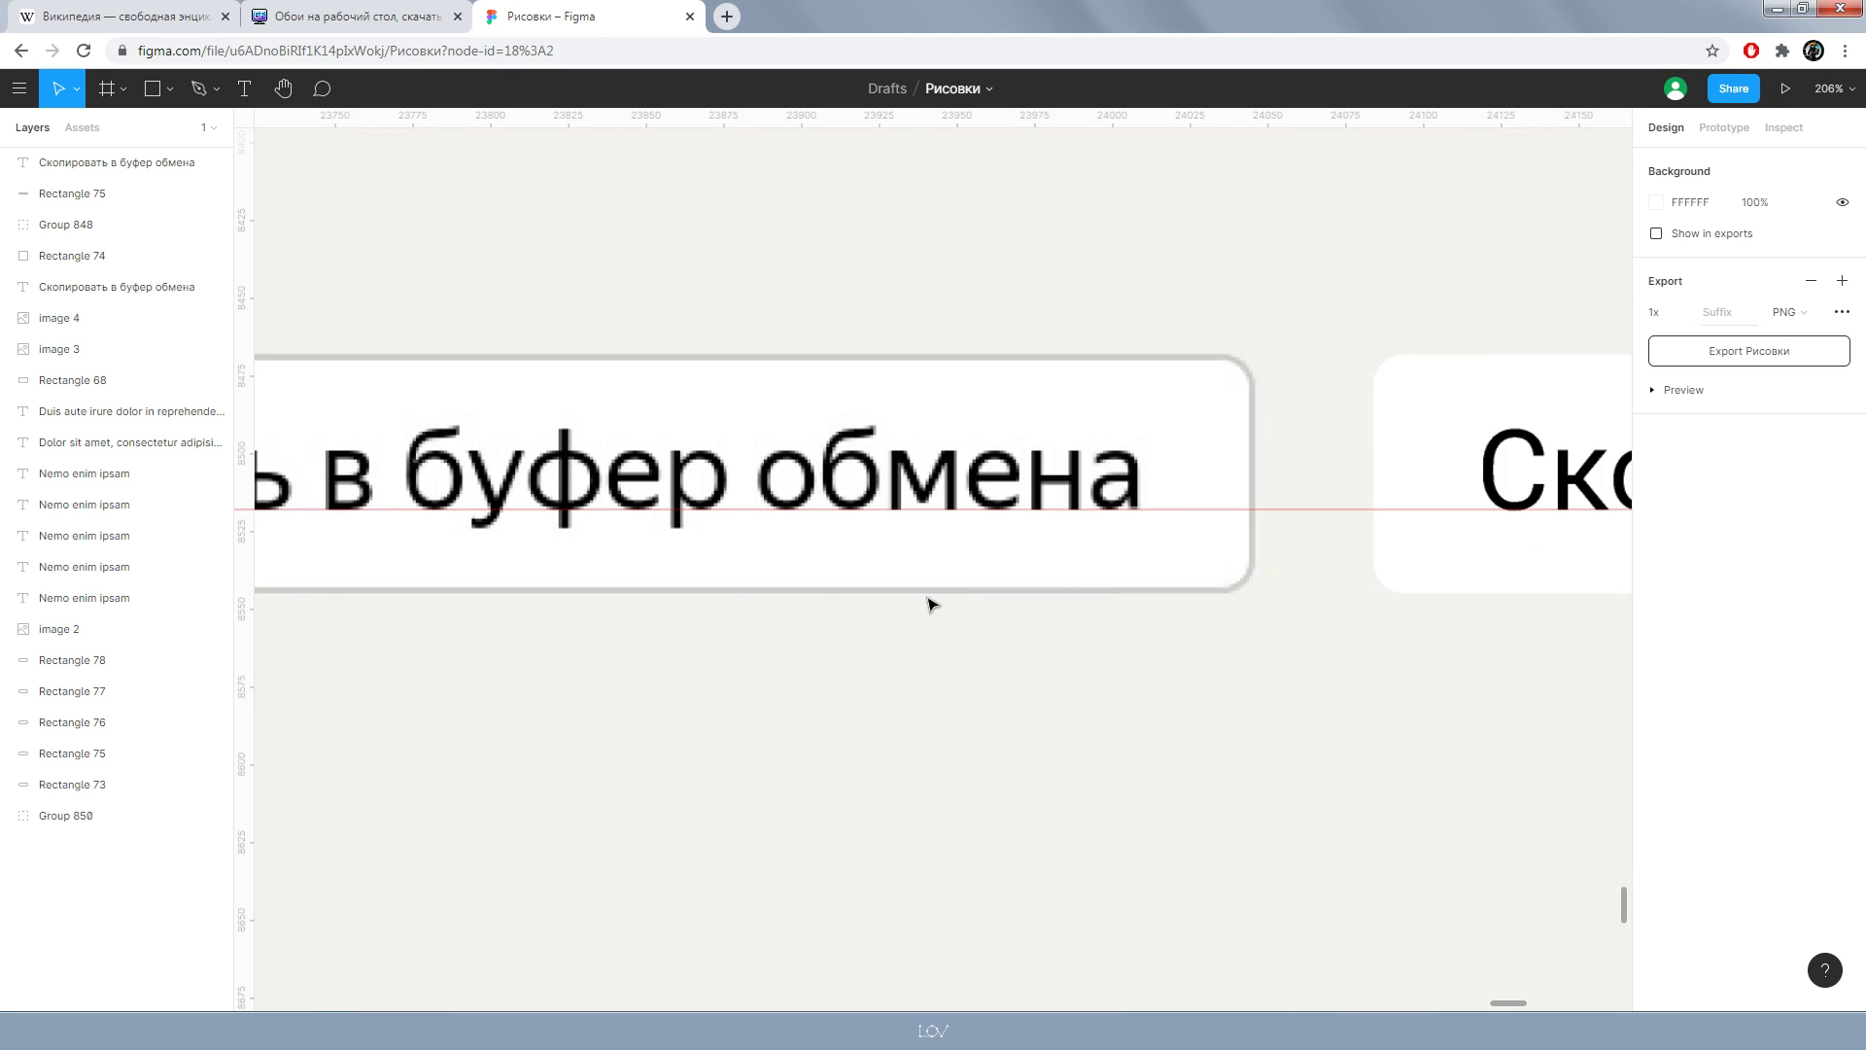
scroll(928, 603, up, 2)
scroll(930, 421, down, 3)
scroll(925, 537, down, 2)
scroll(925, 538, right, 3)
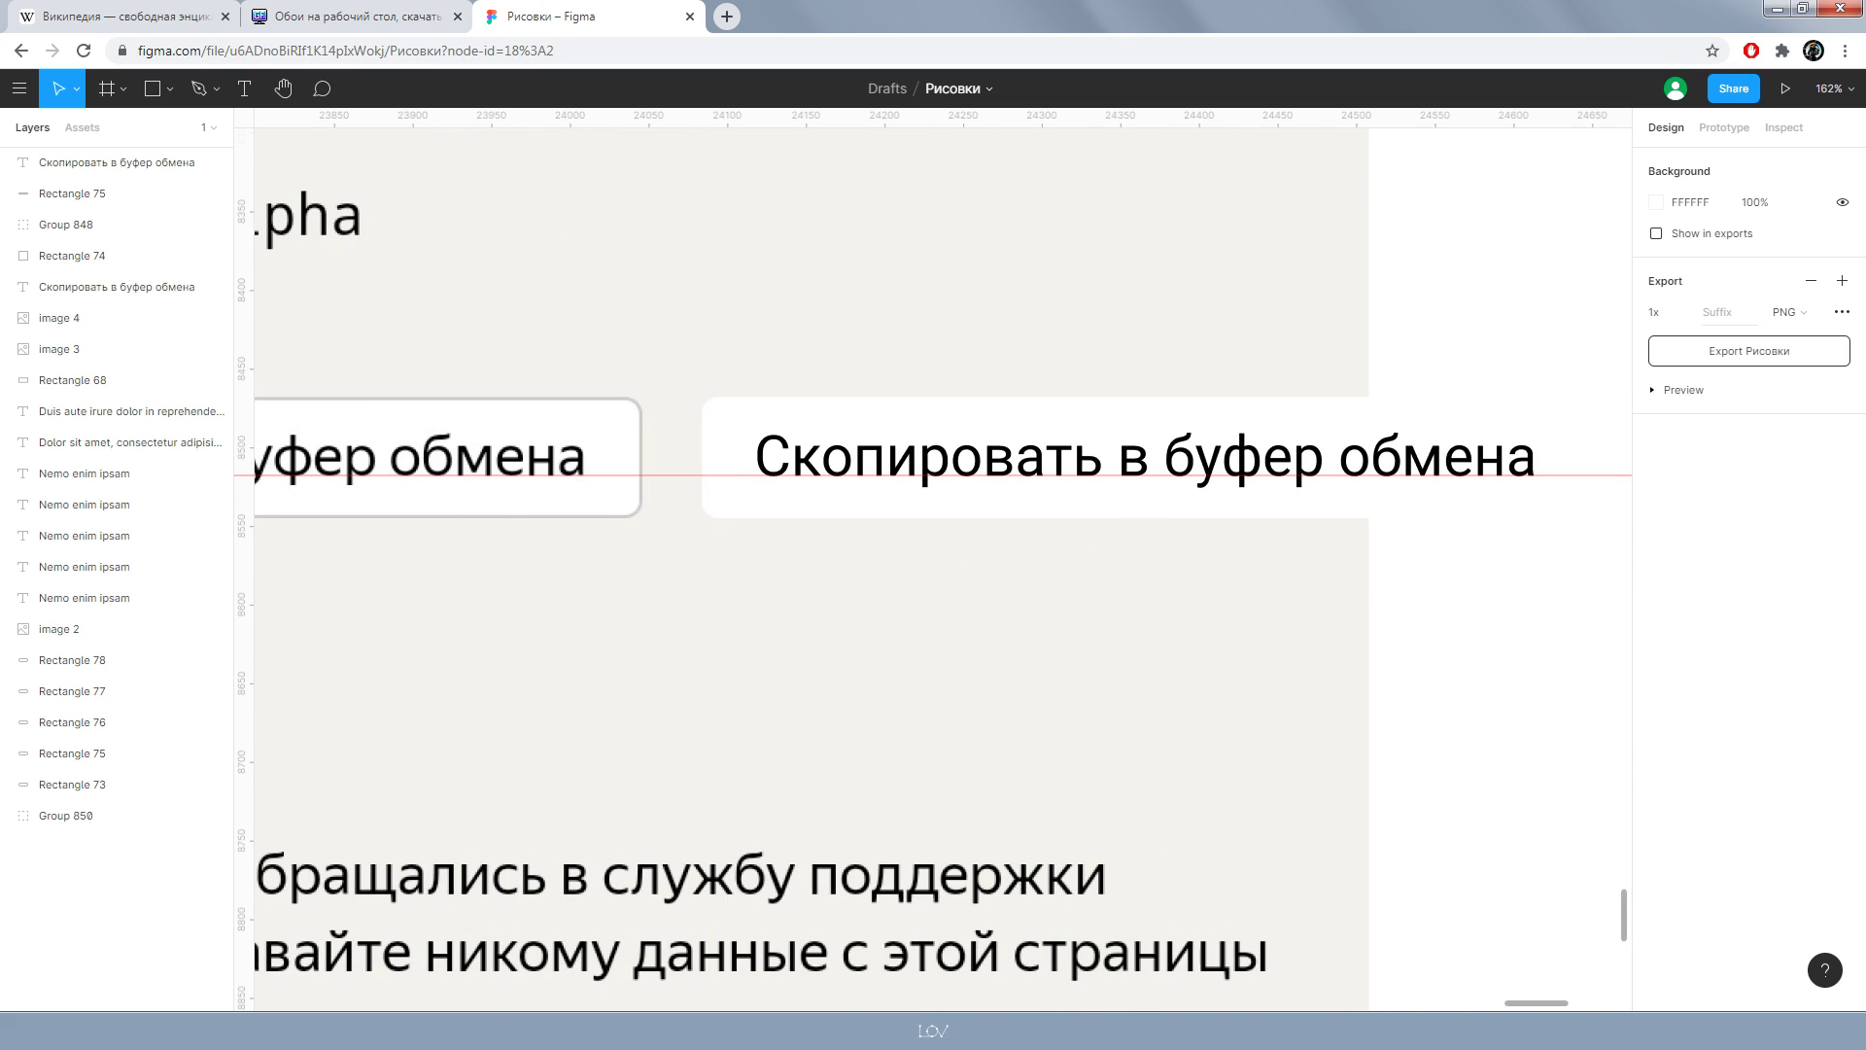
scroll(904, 546, down, 1)
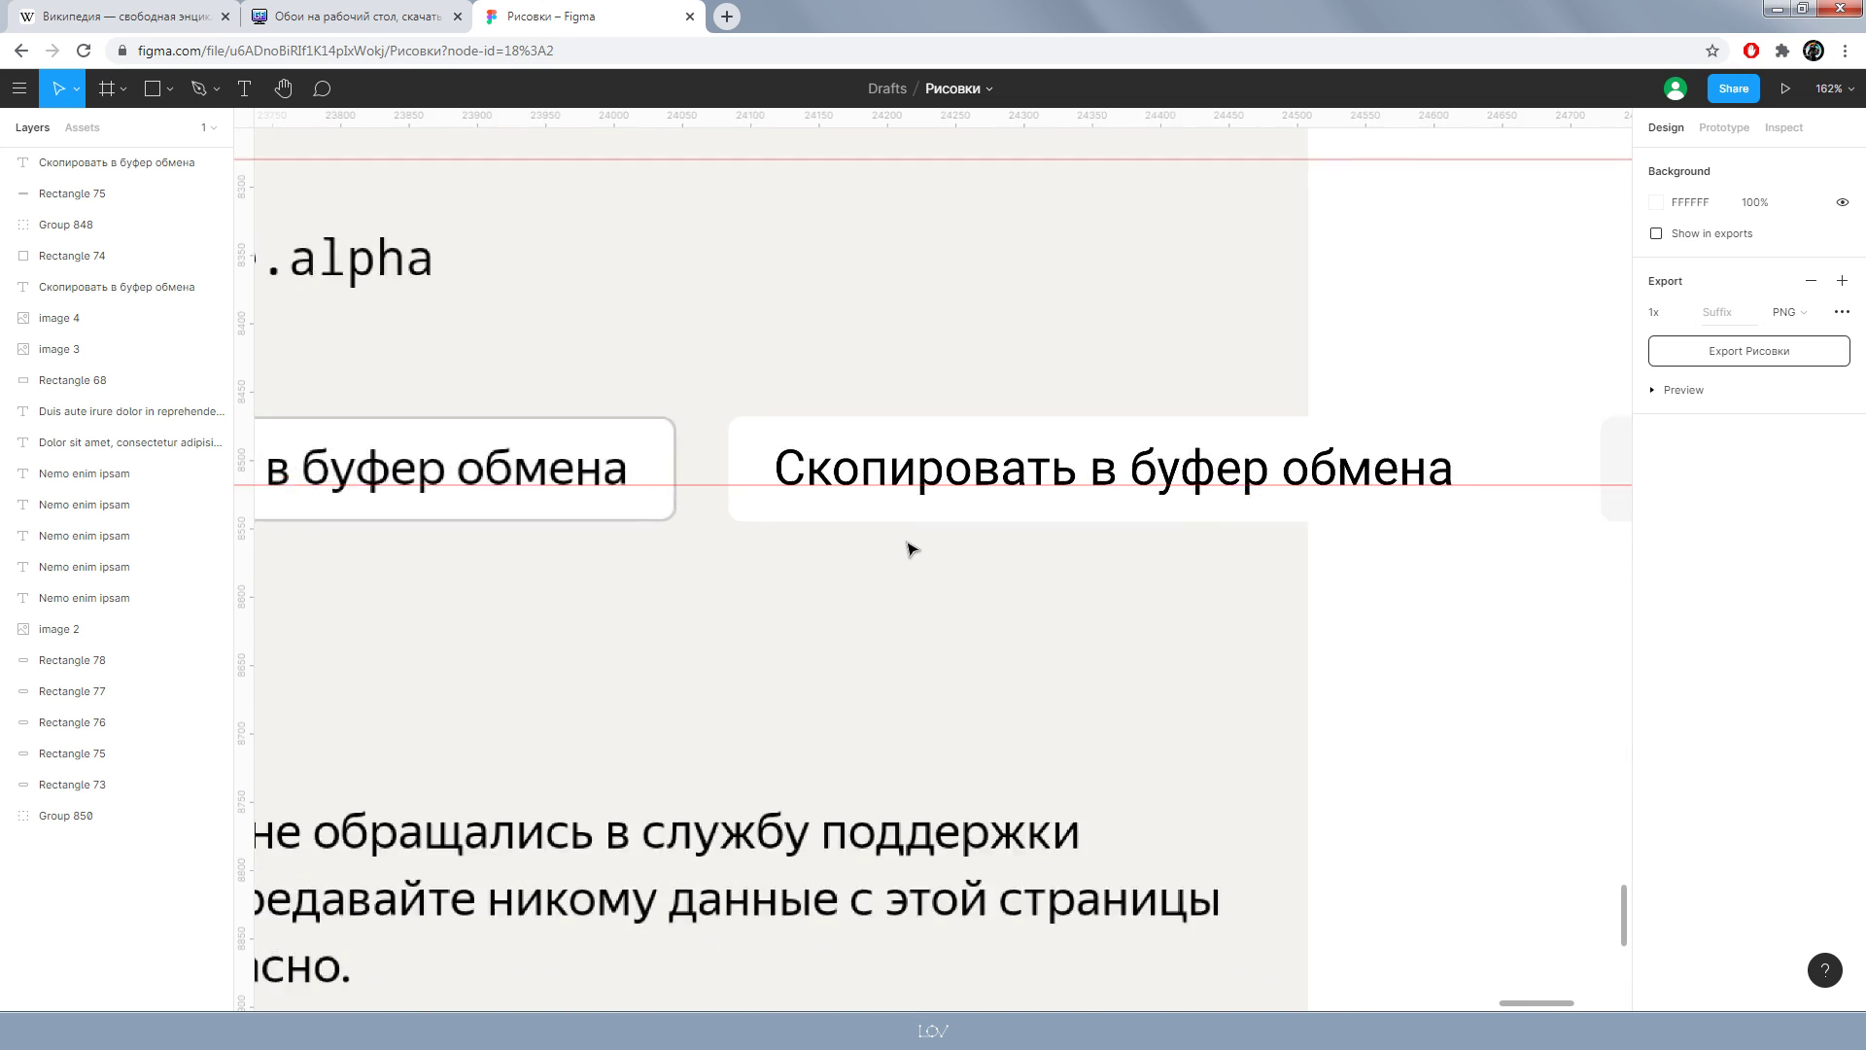
scroll(909, 549, down, 2)
scroll(1092, 541, up, 2)
scroll(1104, 522, up, 5)
scroll(904, 491, up, 1)
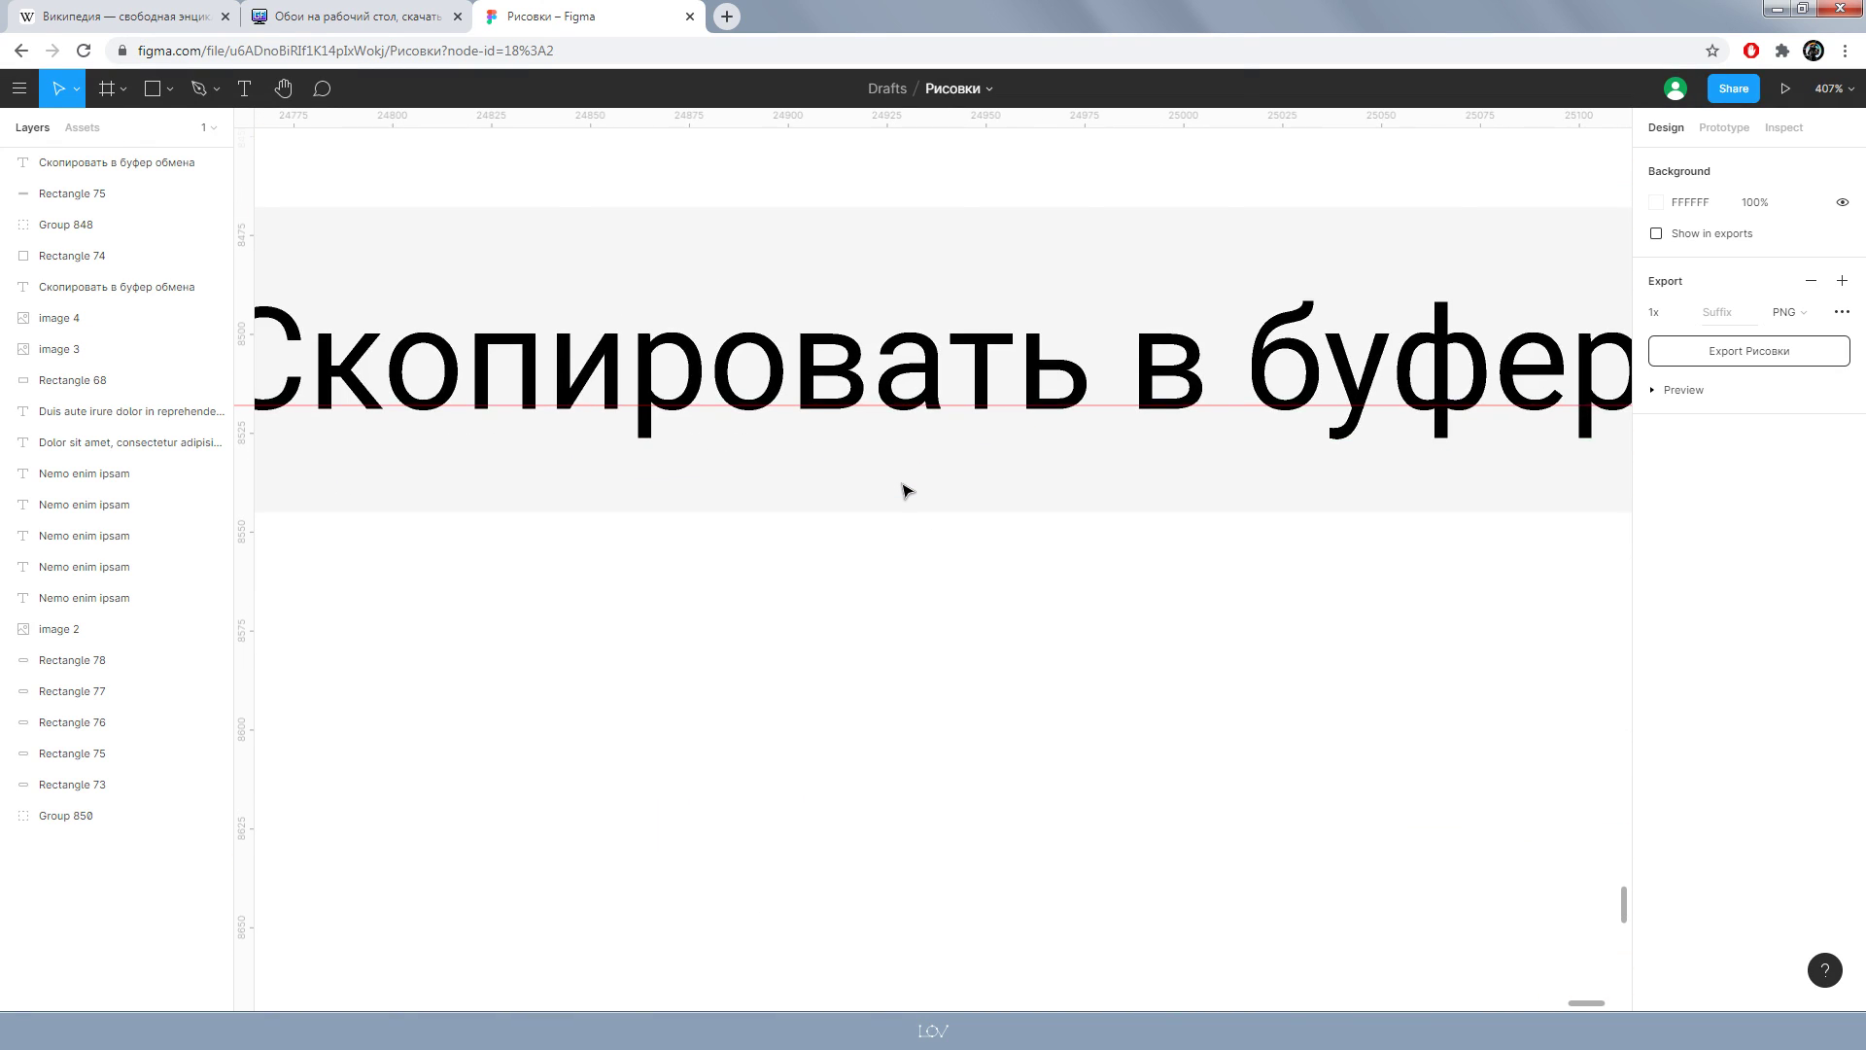
scroll(875, 438, up, 3)
scroll(778, 369, up, 3)
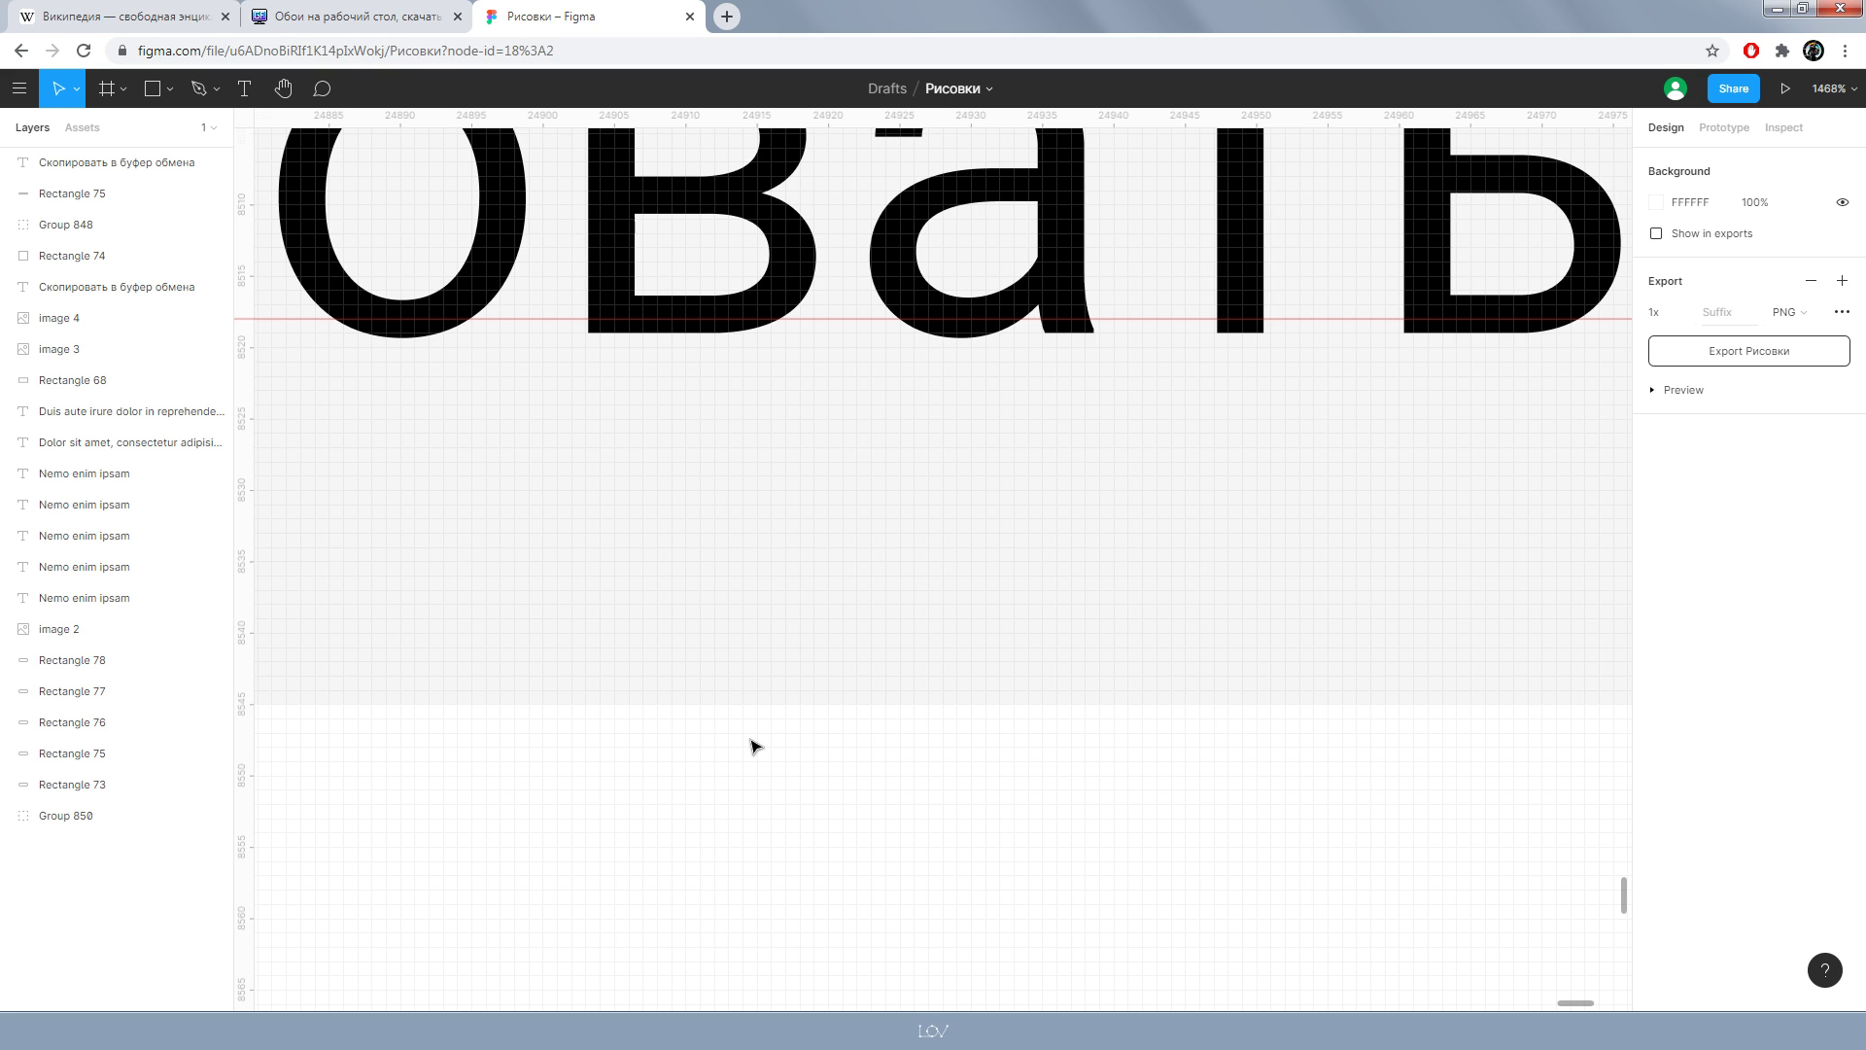
scroll(753, 747, down, 3)
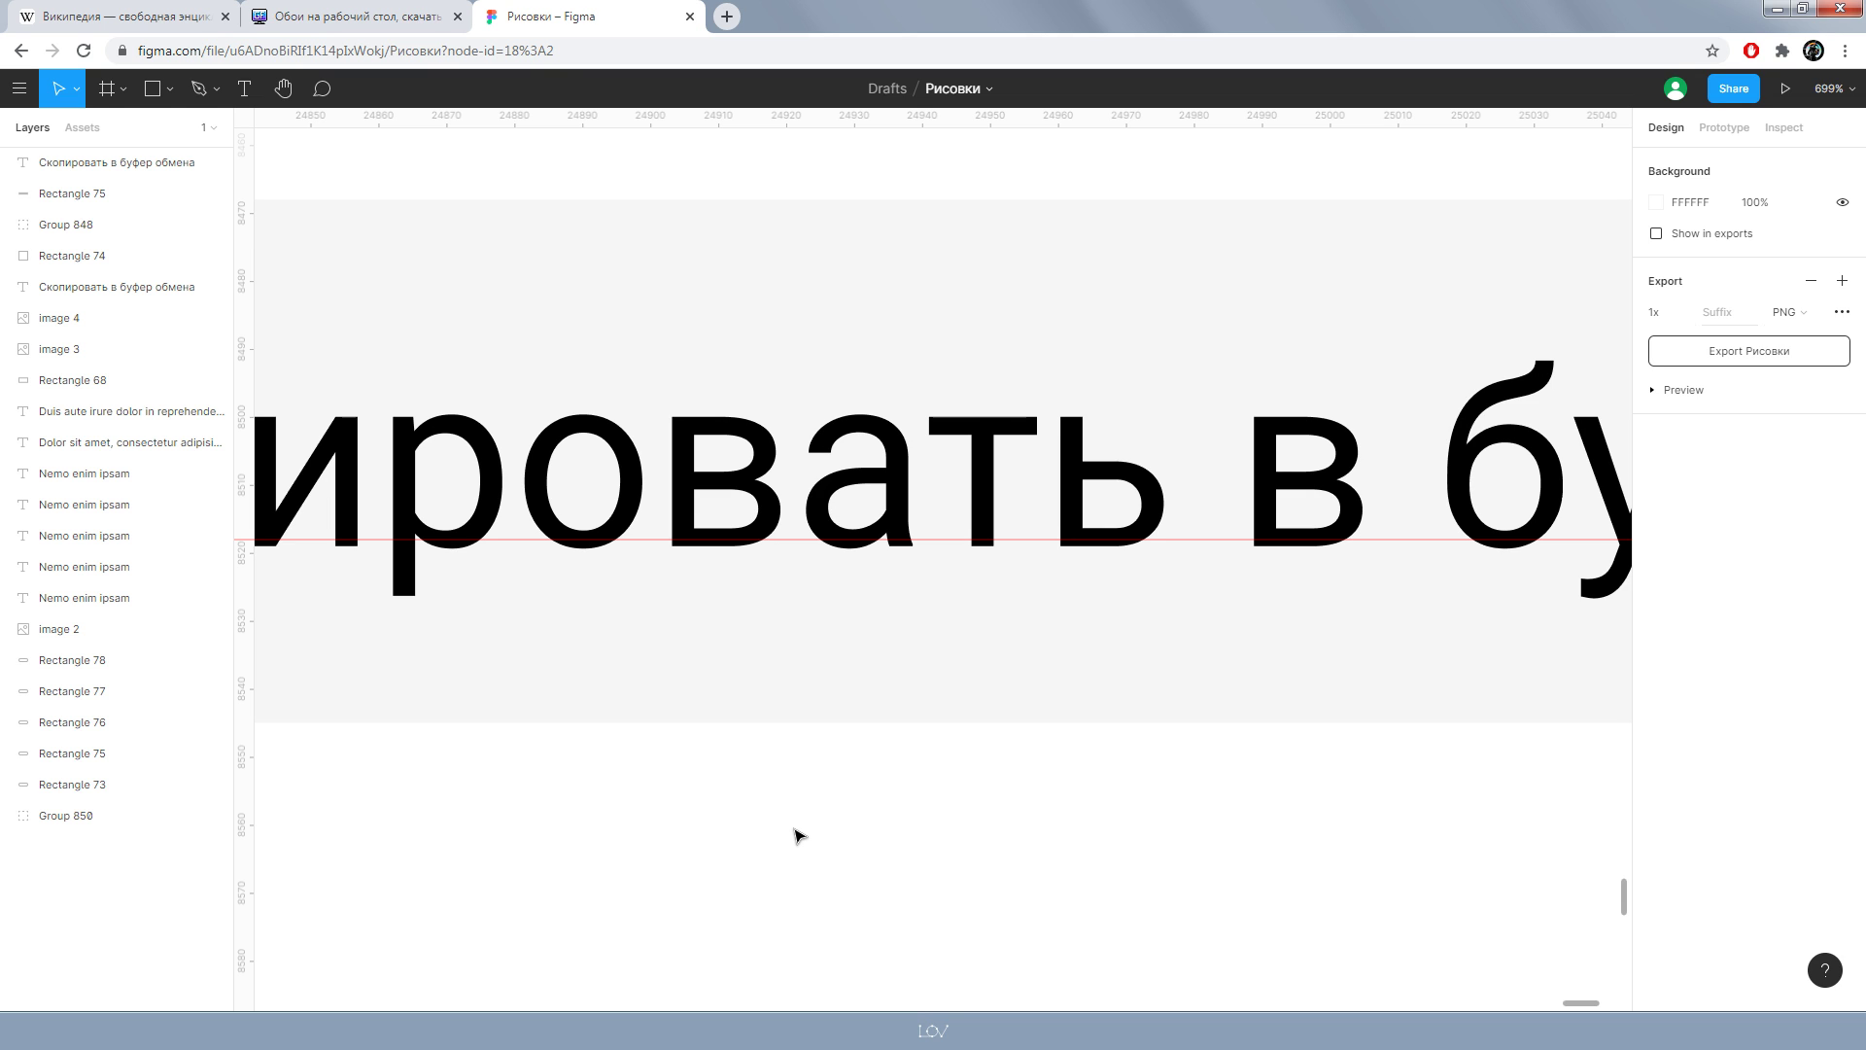
scroll(797, 834, down, 3)
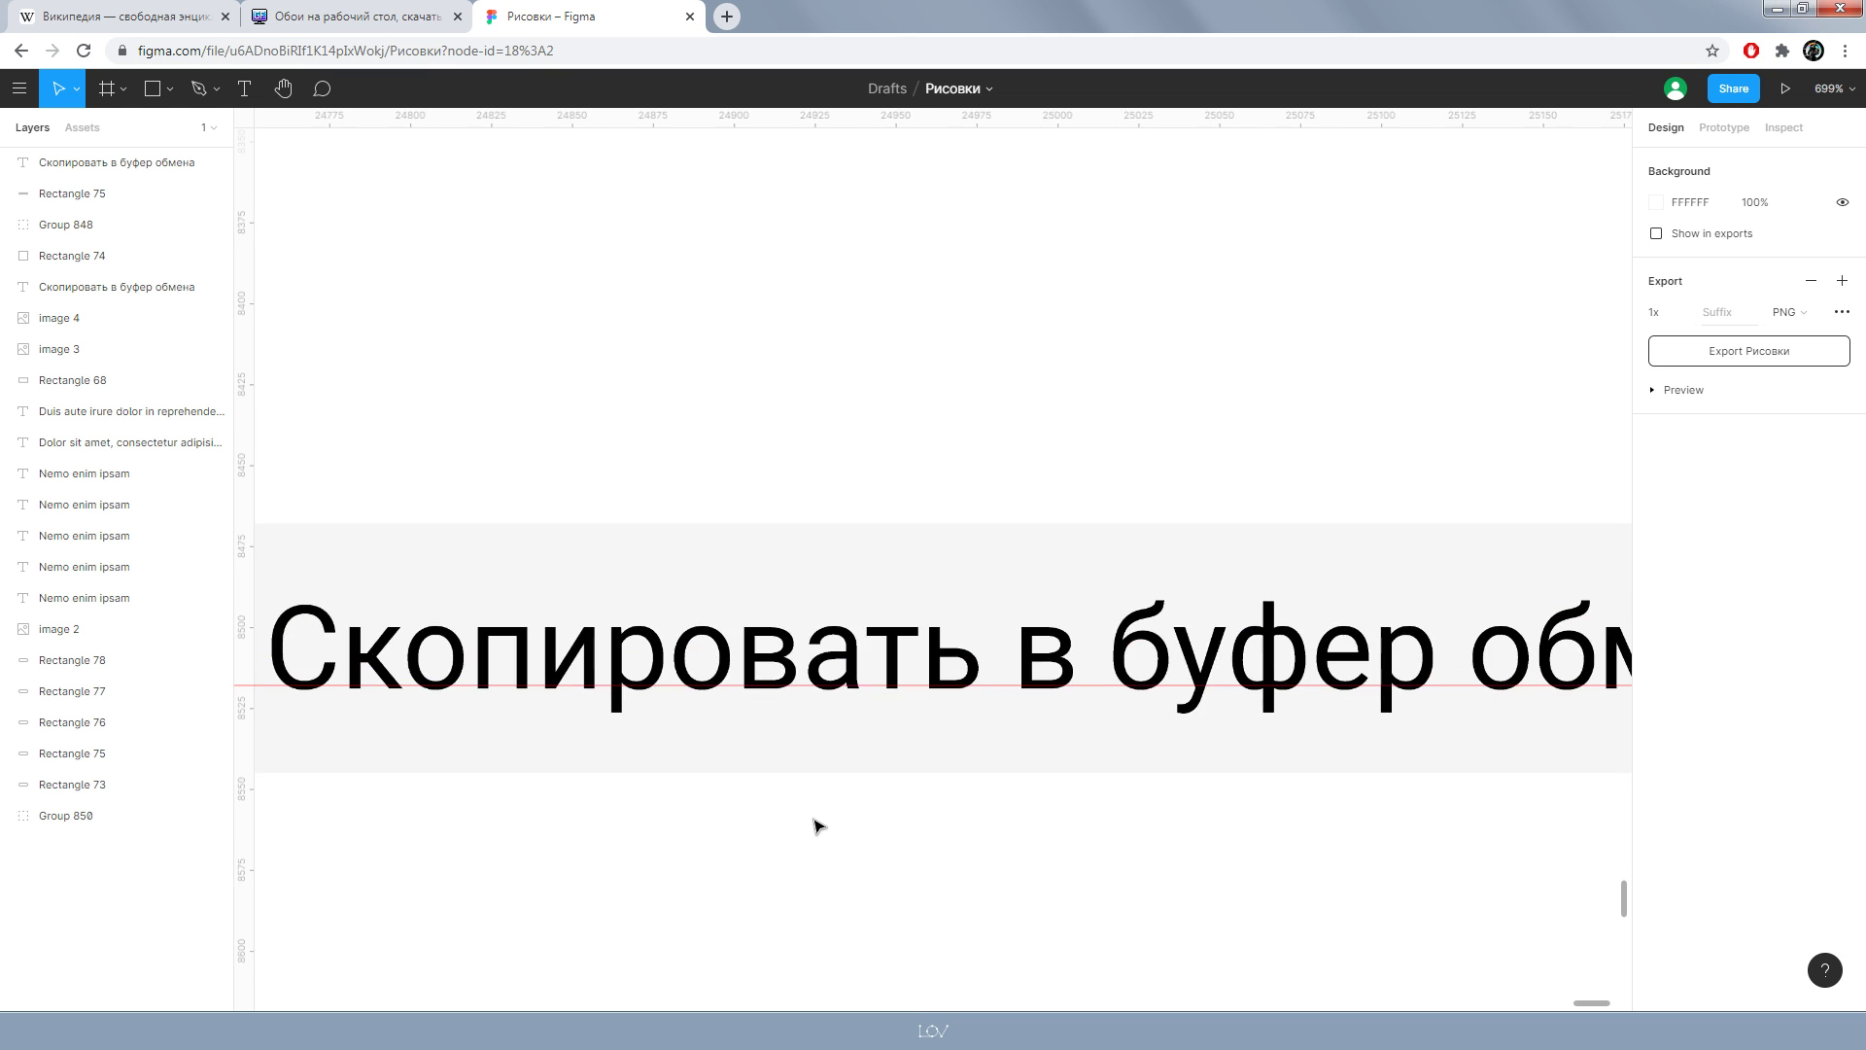
scroll(816, 827, down, 2)
scroll(821, 827, down, 3)
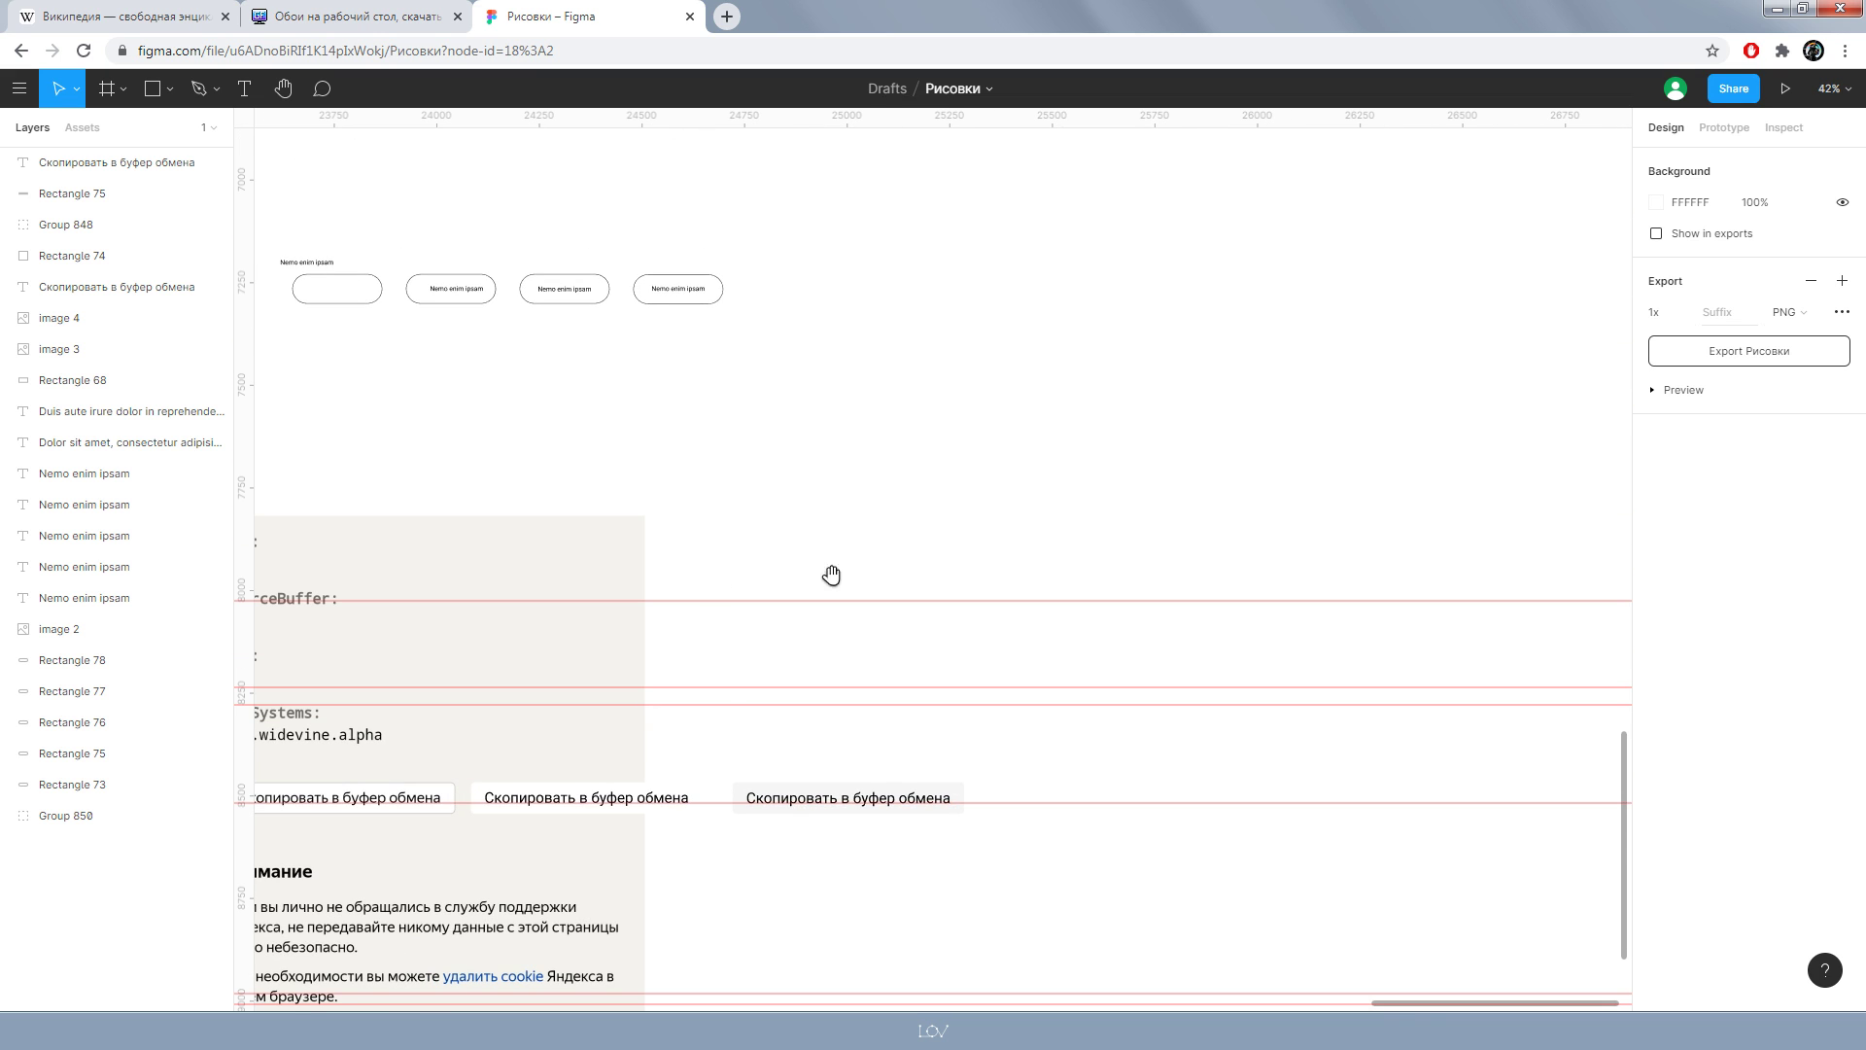
- Bring the Внимание text block into view and hide the rulers and guides
scroll(778, 603, up, 3)
scroll(739, 637, up, 2)
scroll(874, 608, up, 4)
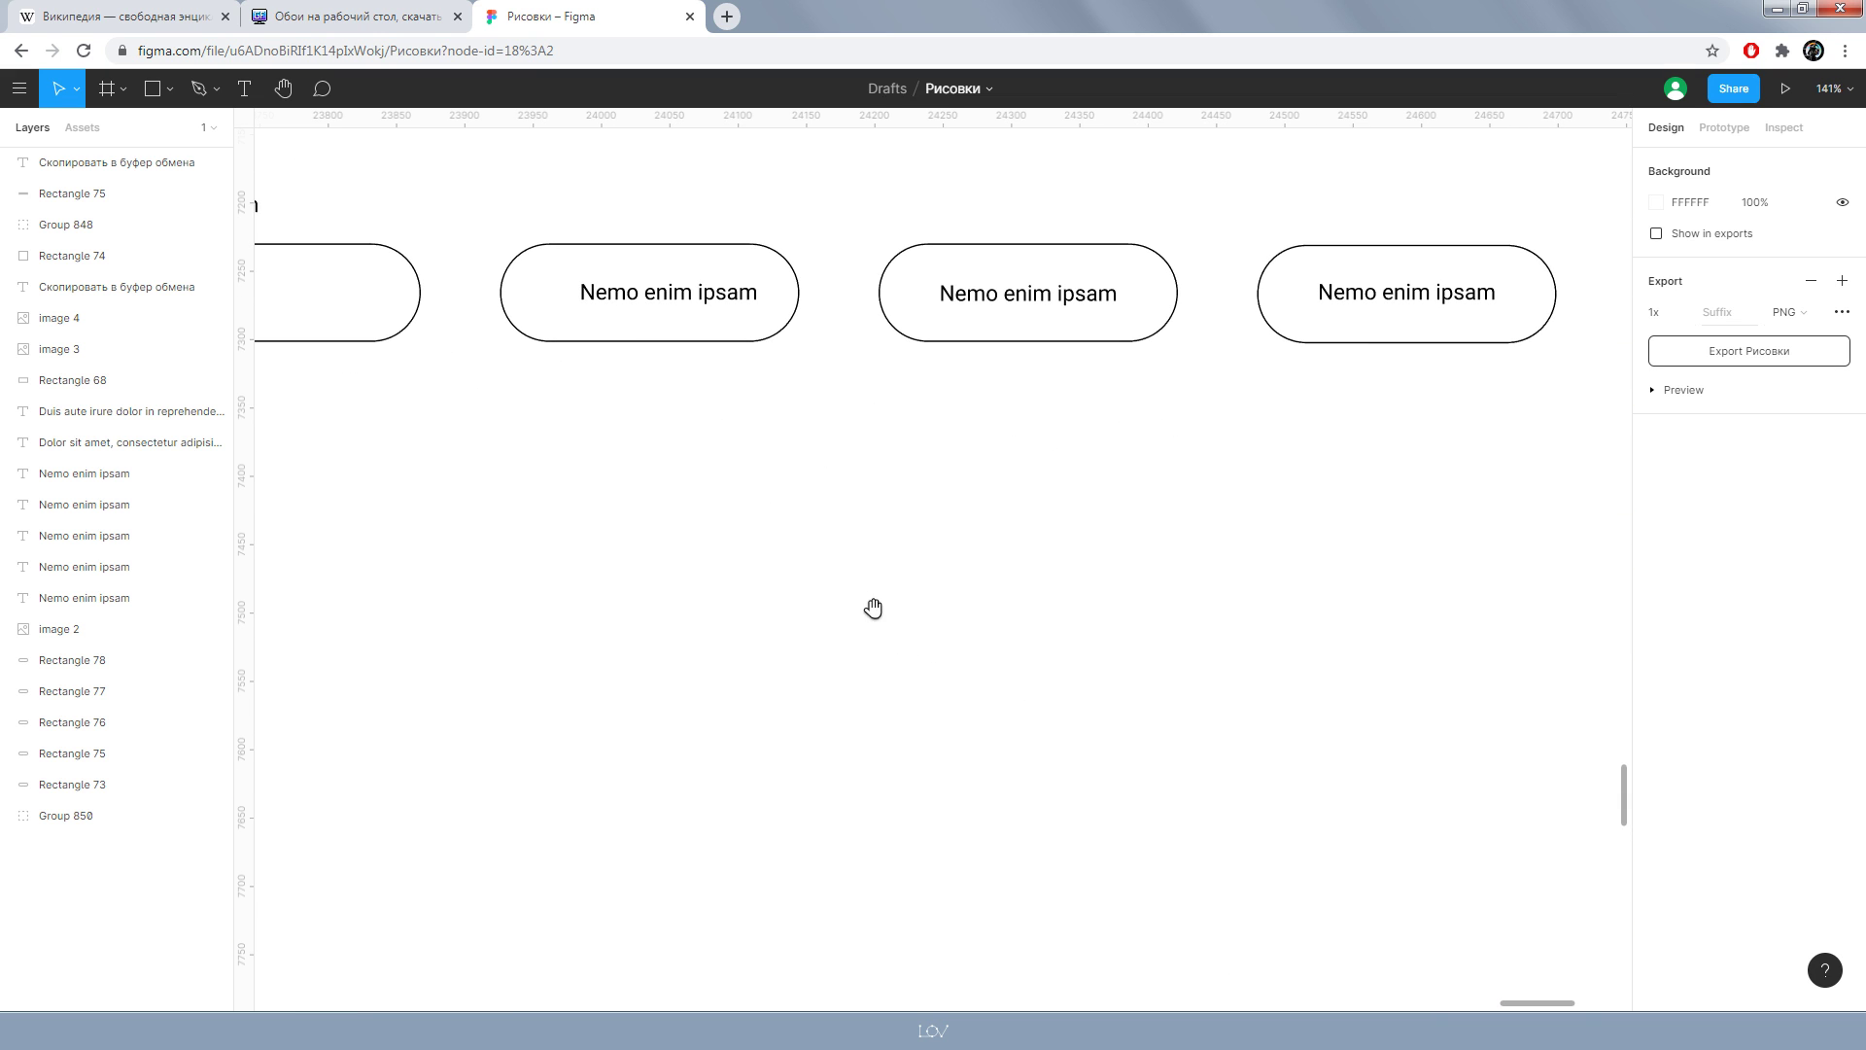
scroll(1012, 764, down, 1)
scroll(833, 711, down, 2)
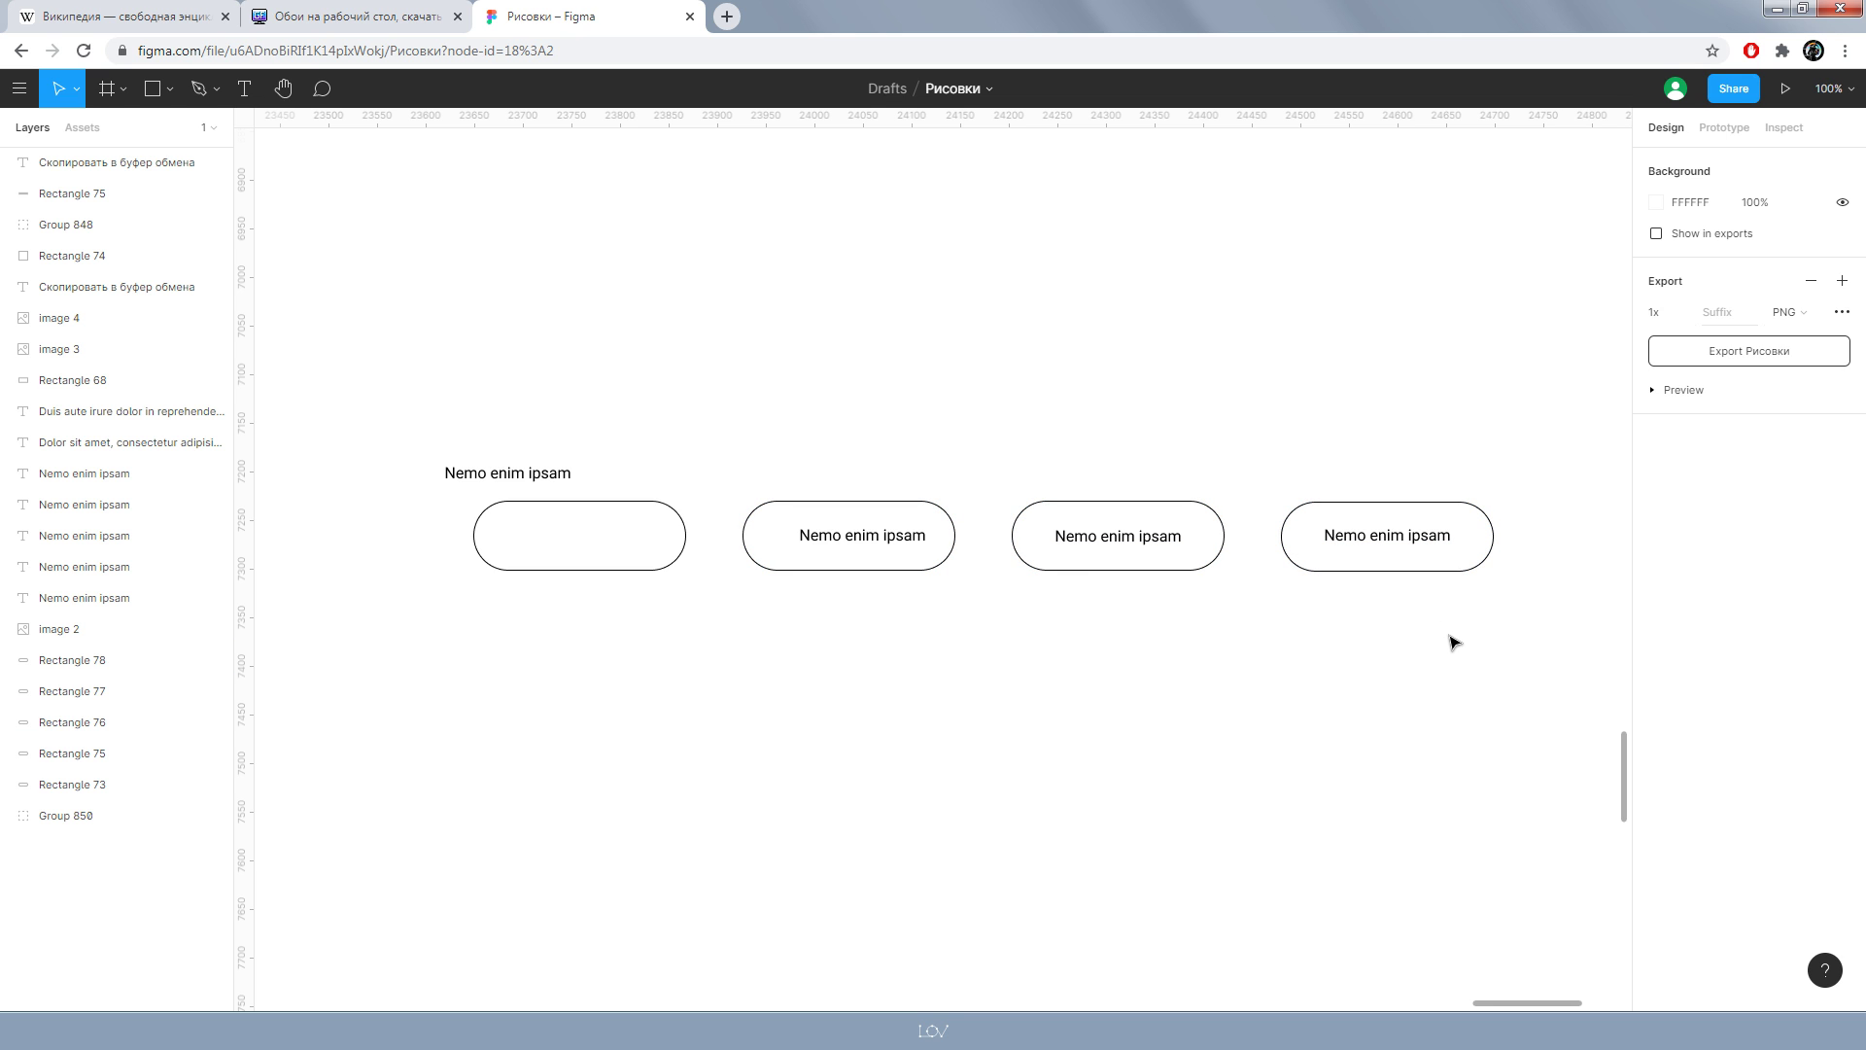
scroll(1448, 583, down, 3)
scroll(1166, 389, down, 5)
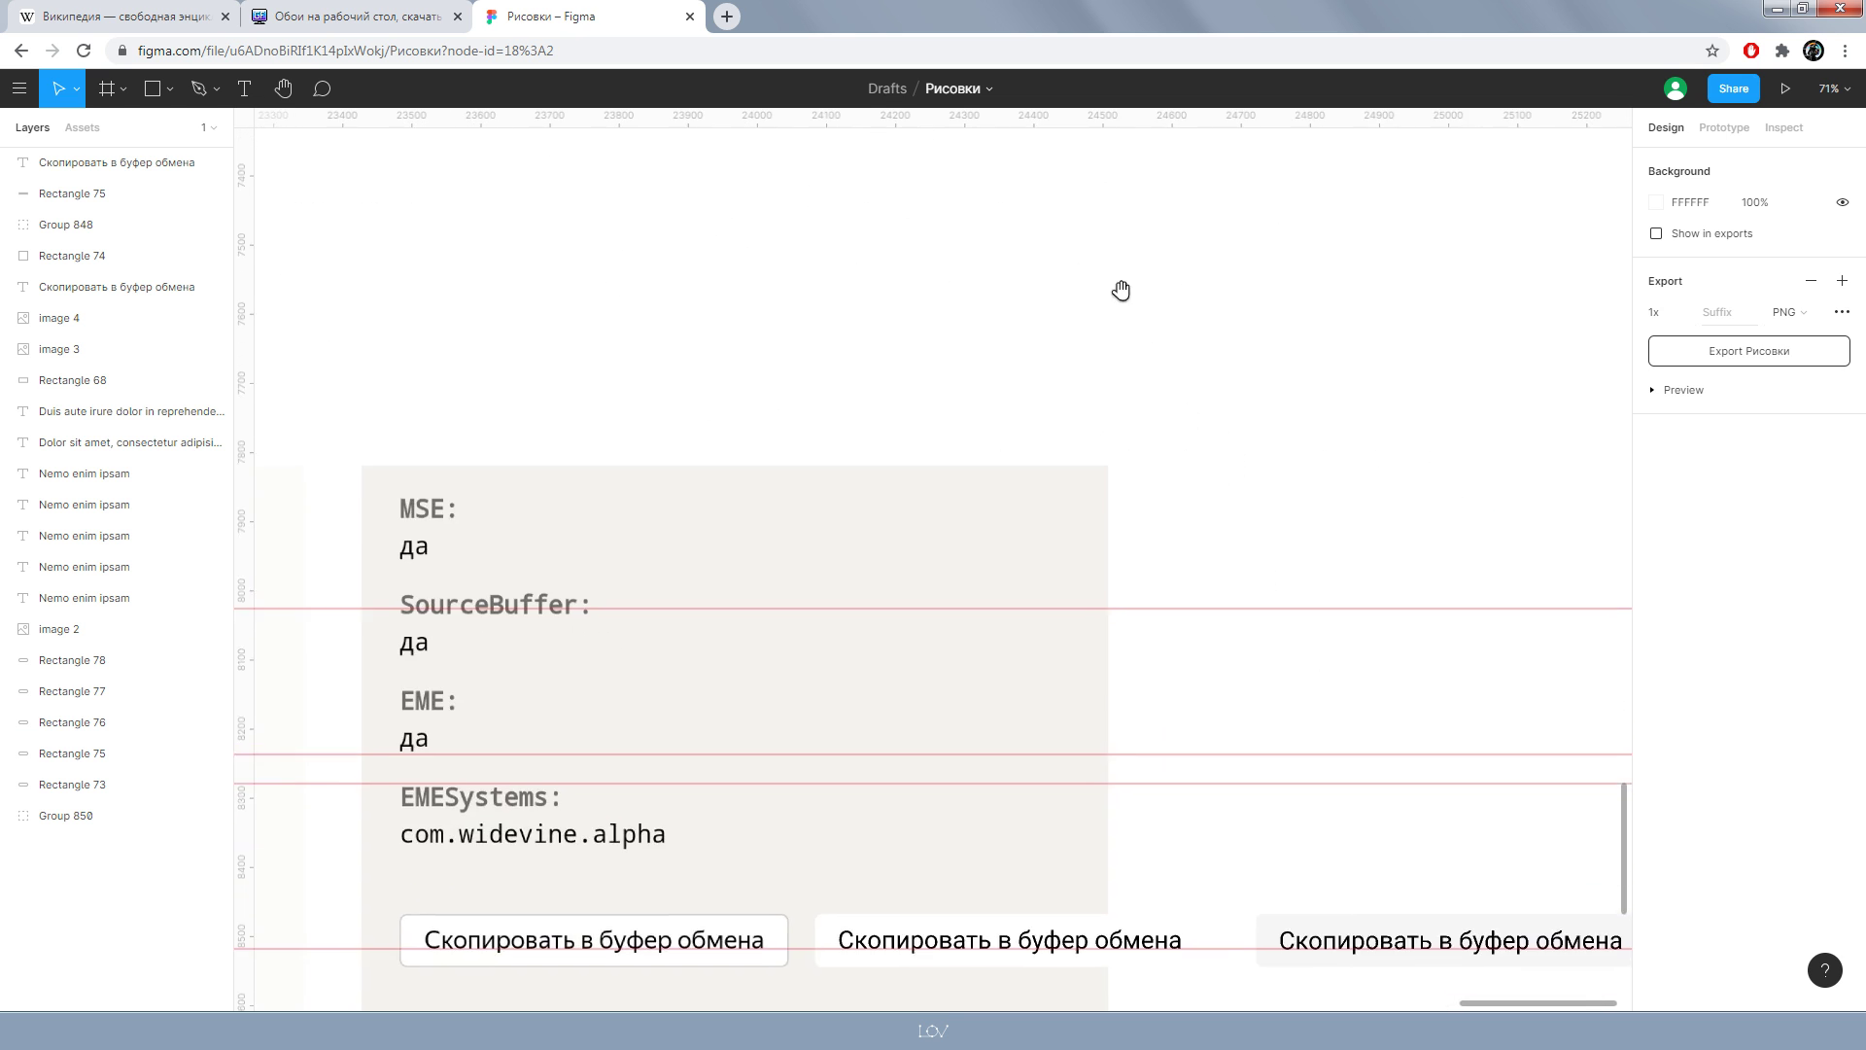
drag(1251, 507, 1258, 342)
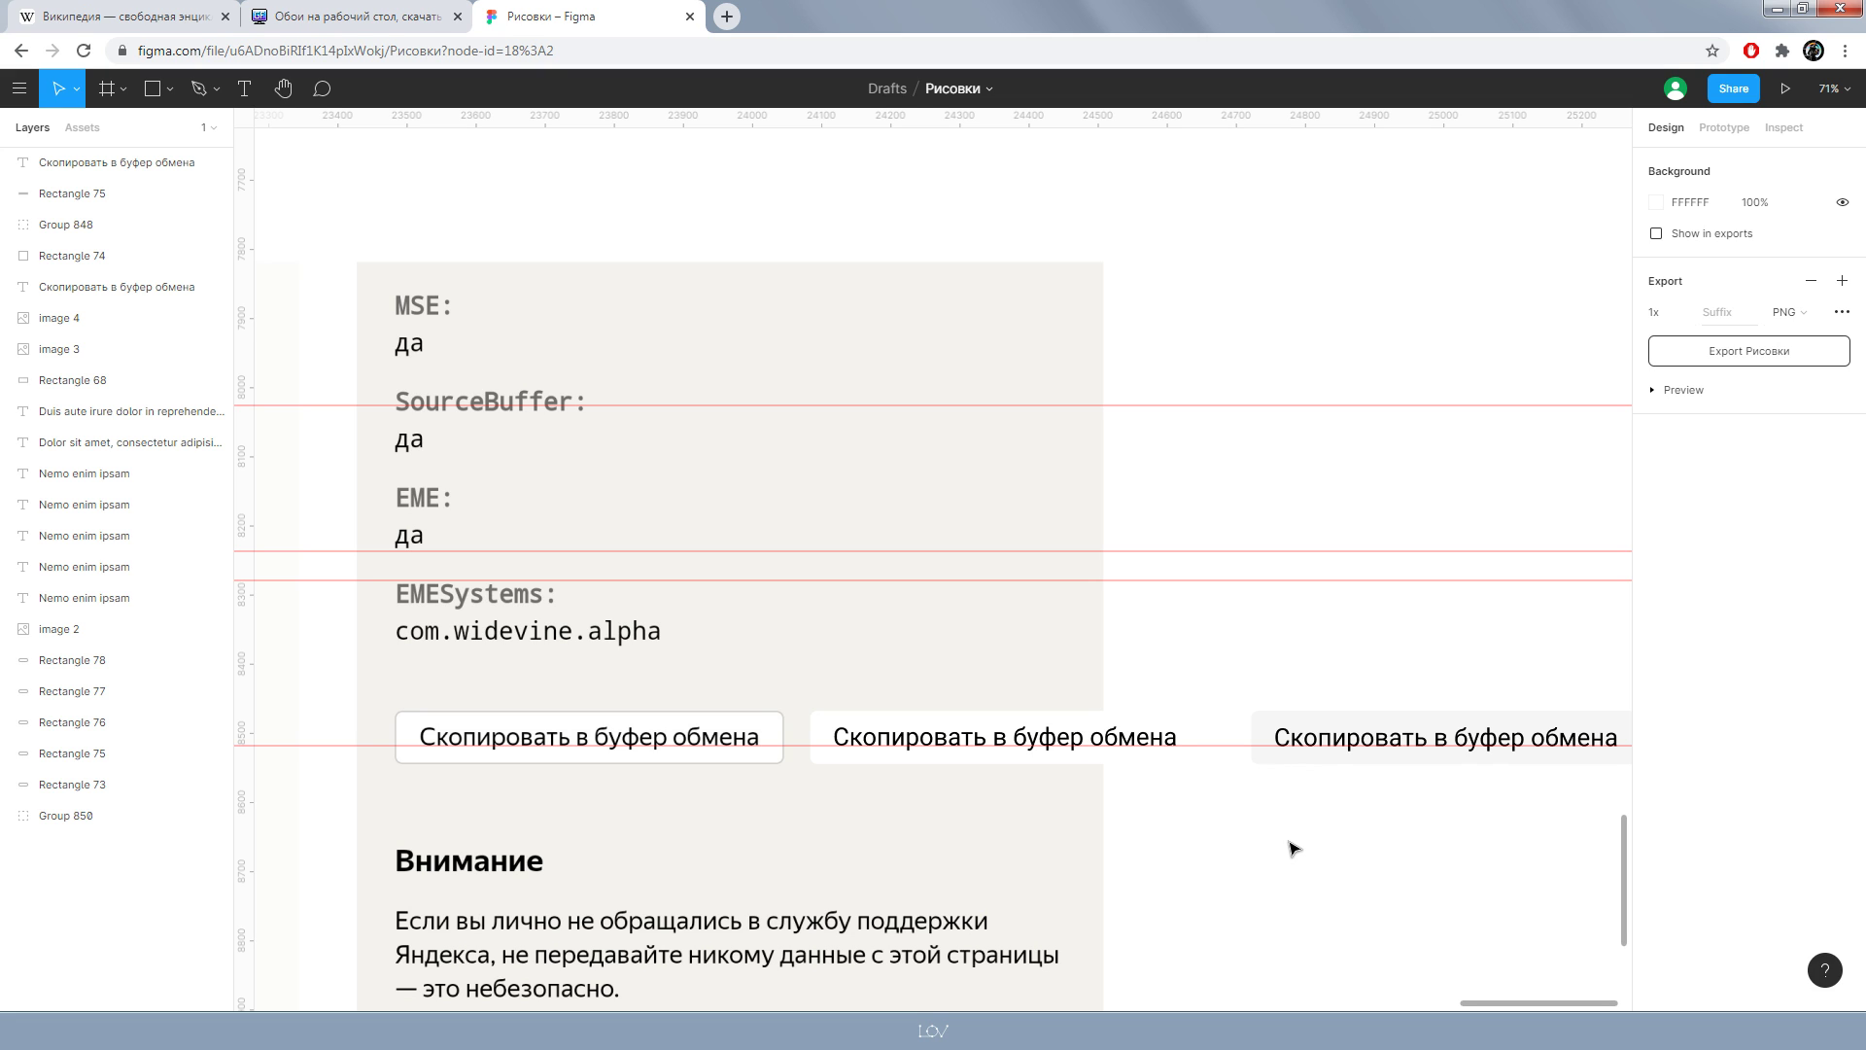
key(shift+r)
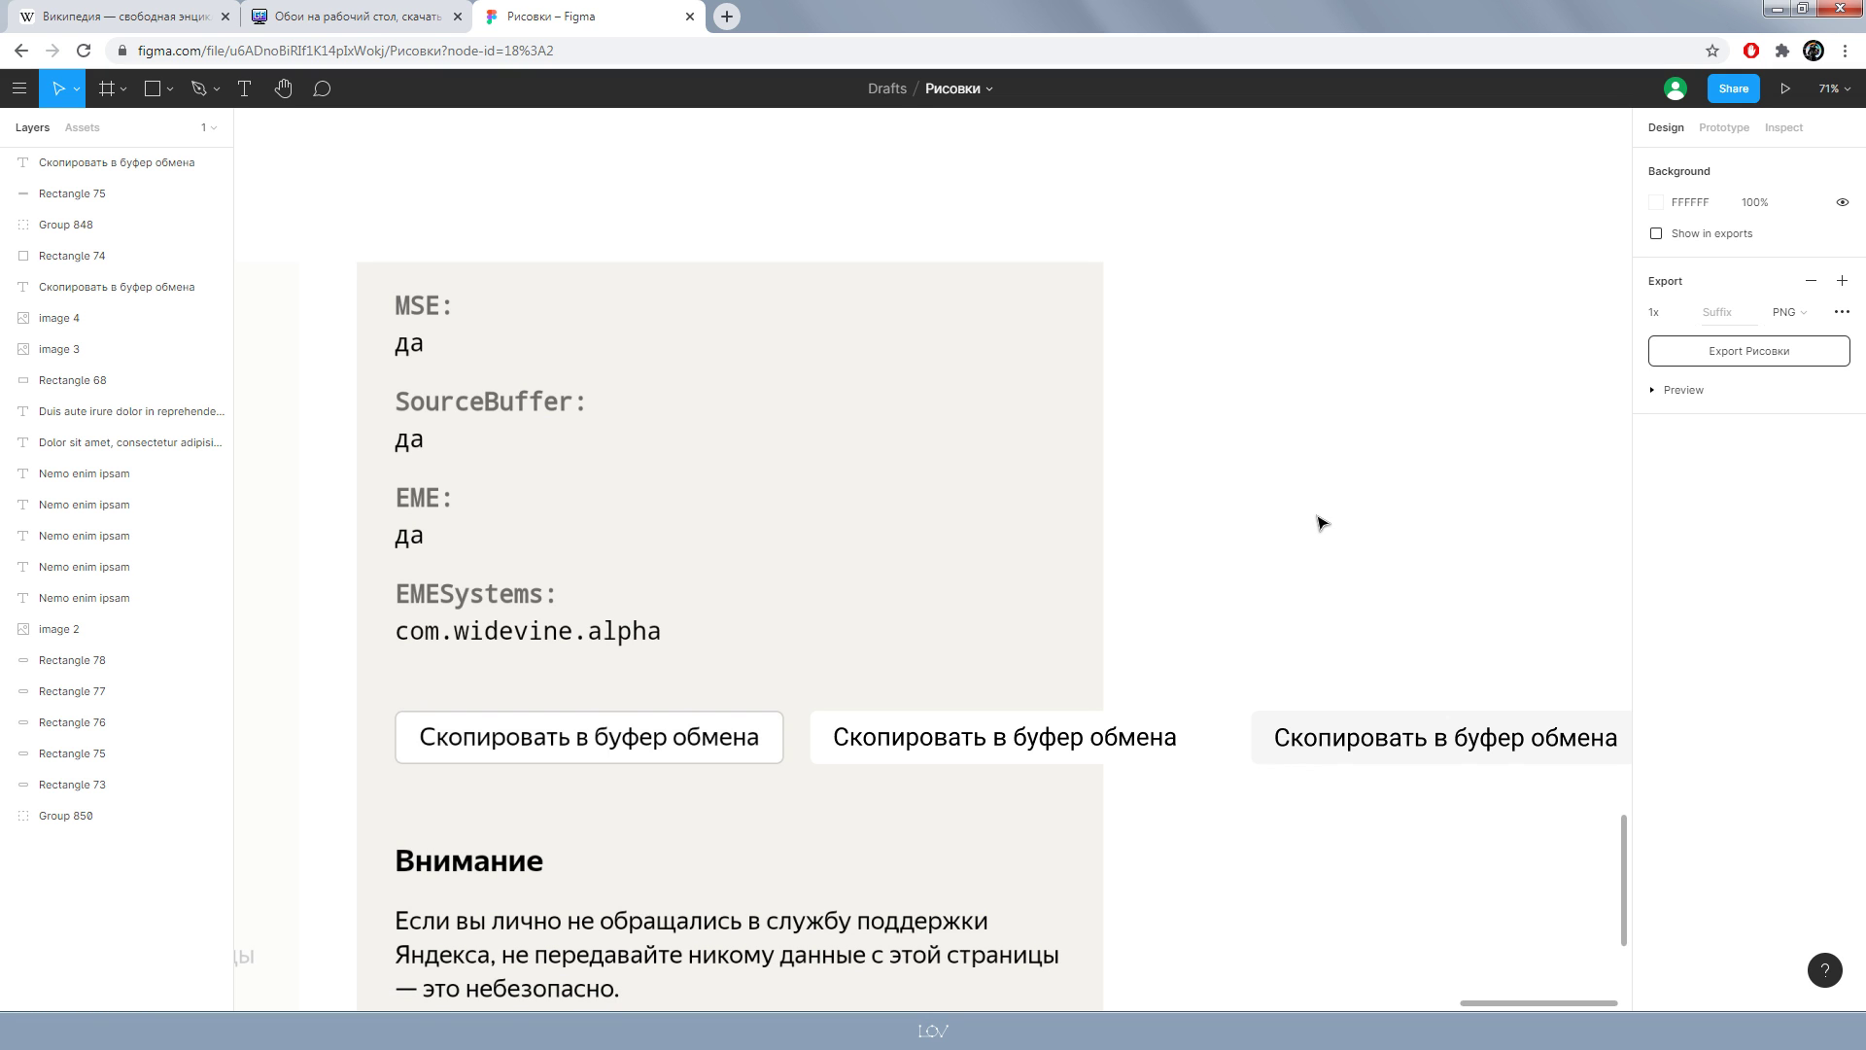
- Duplicate the fourth Nemo enim ipsam pill button to its right, 58 apart
scroll(1324, 518, down, 5)
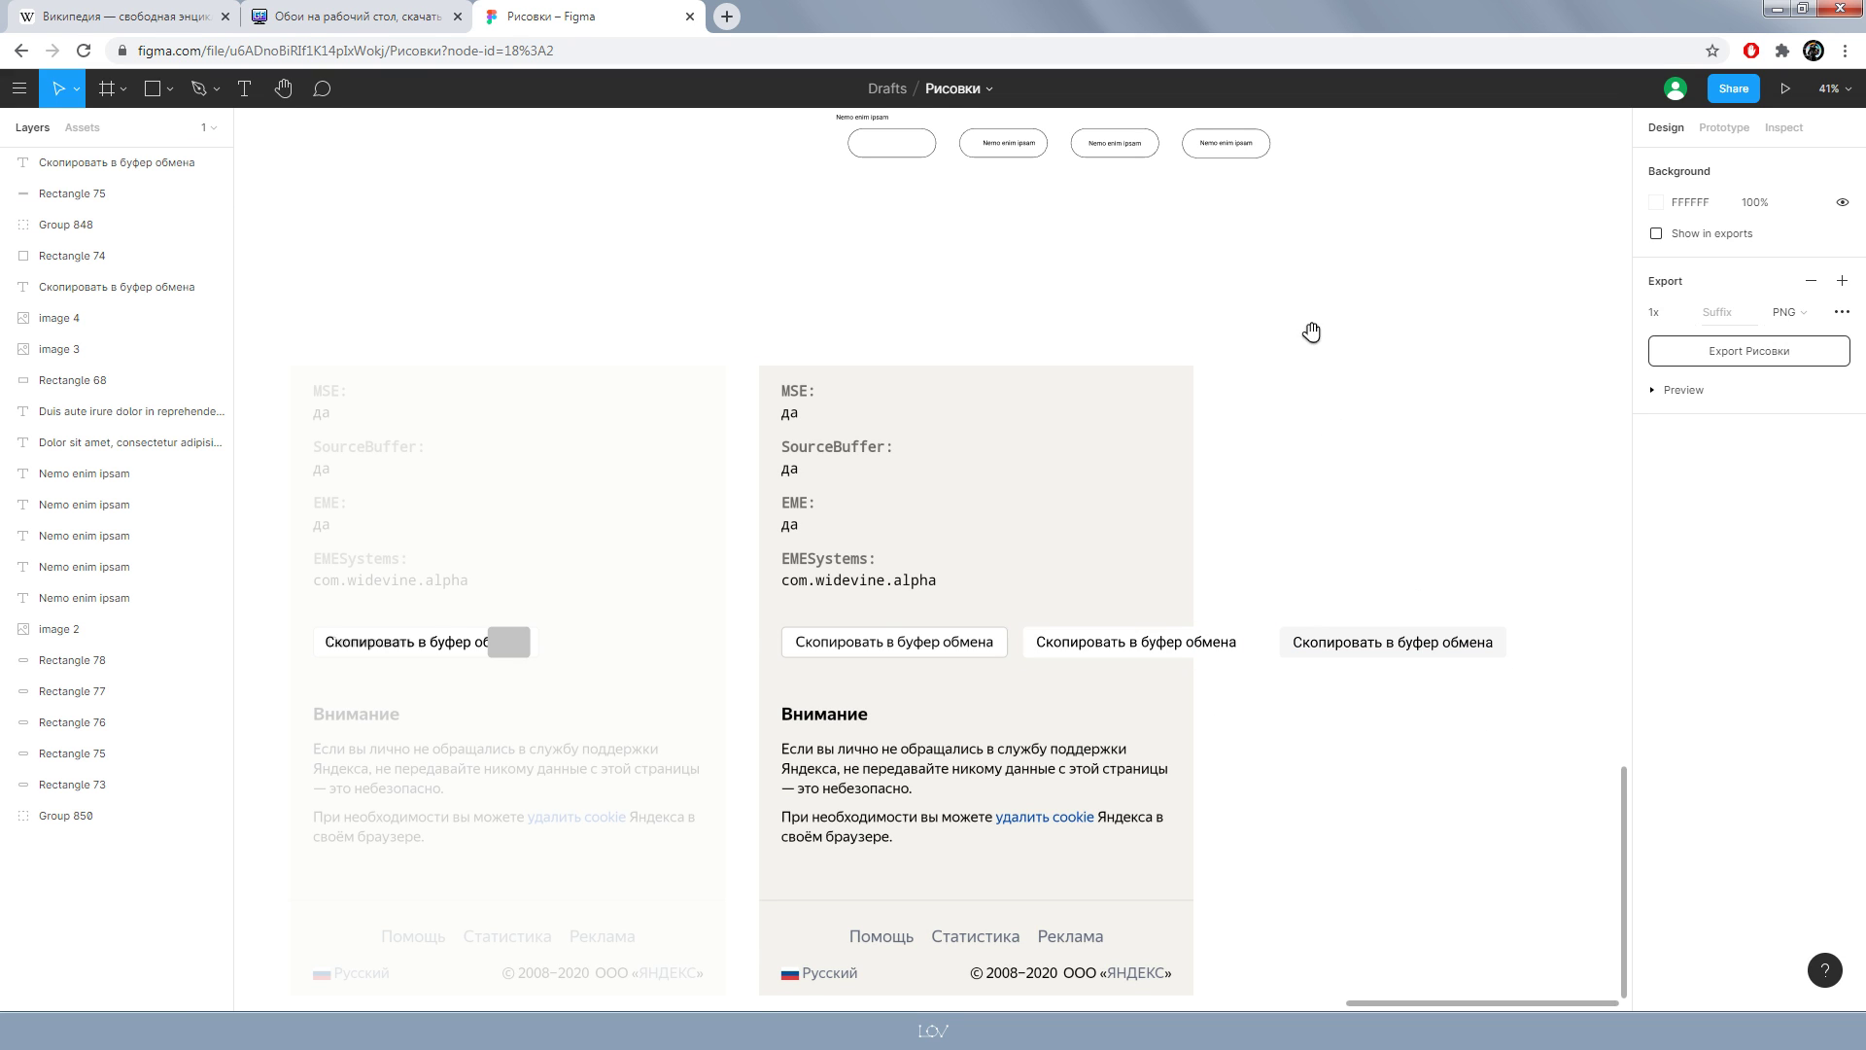
scroll(1050, 825, up, 3)
scroll(770, 674, up, 2)
scroll(980, 736, up, 2)
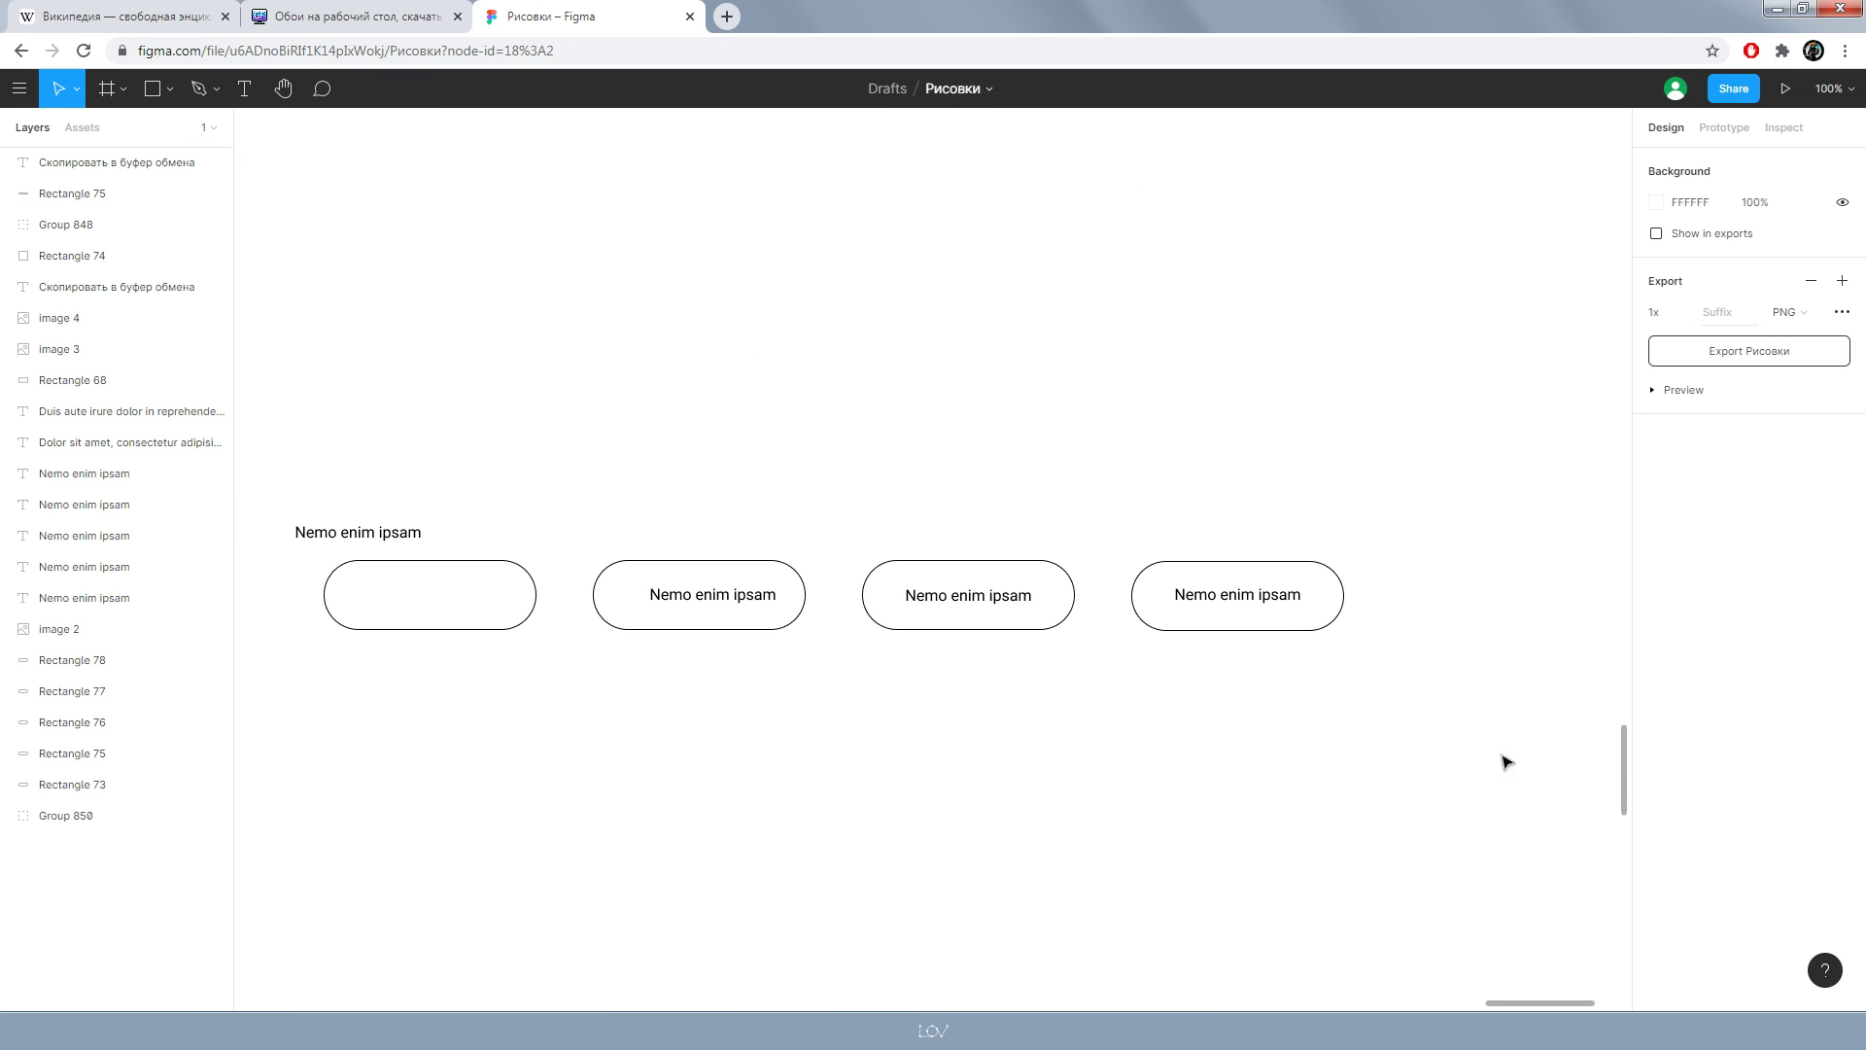
drag(1504, 758, 1316, 617)
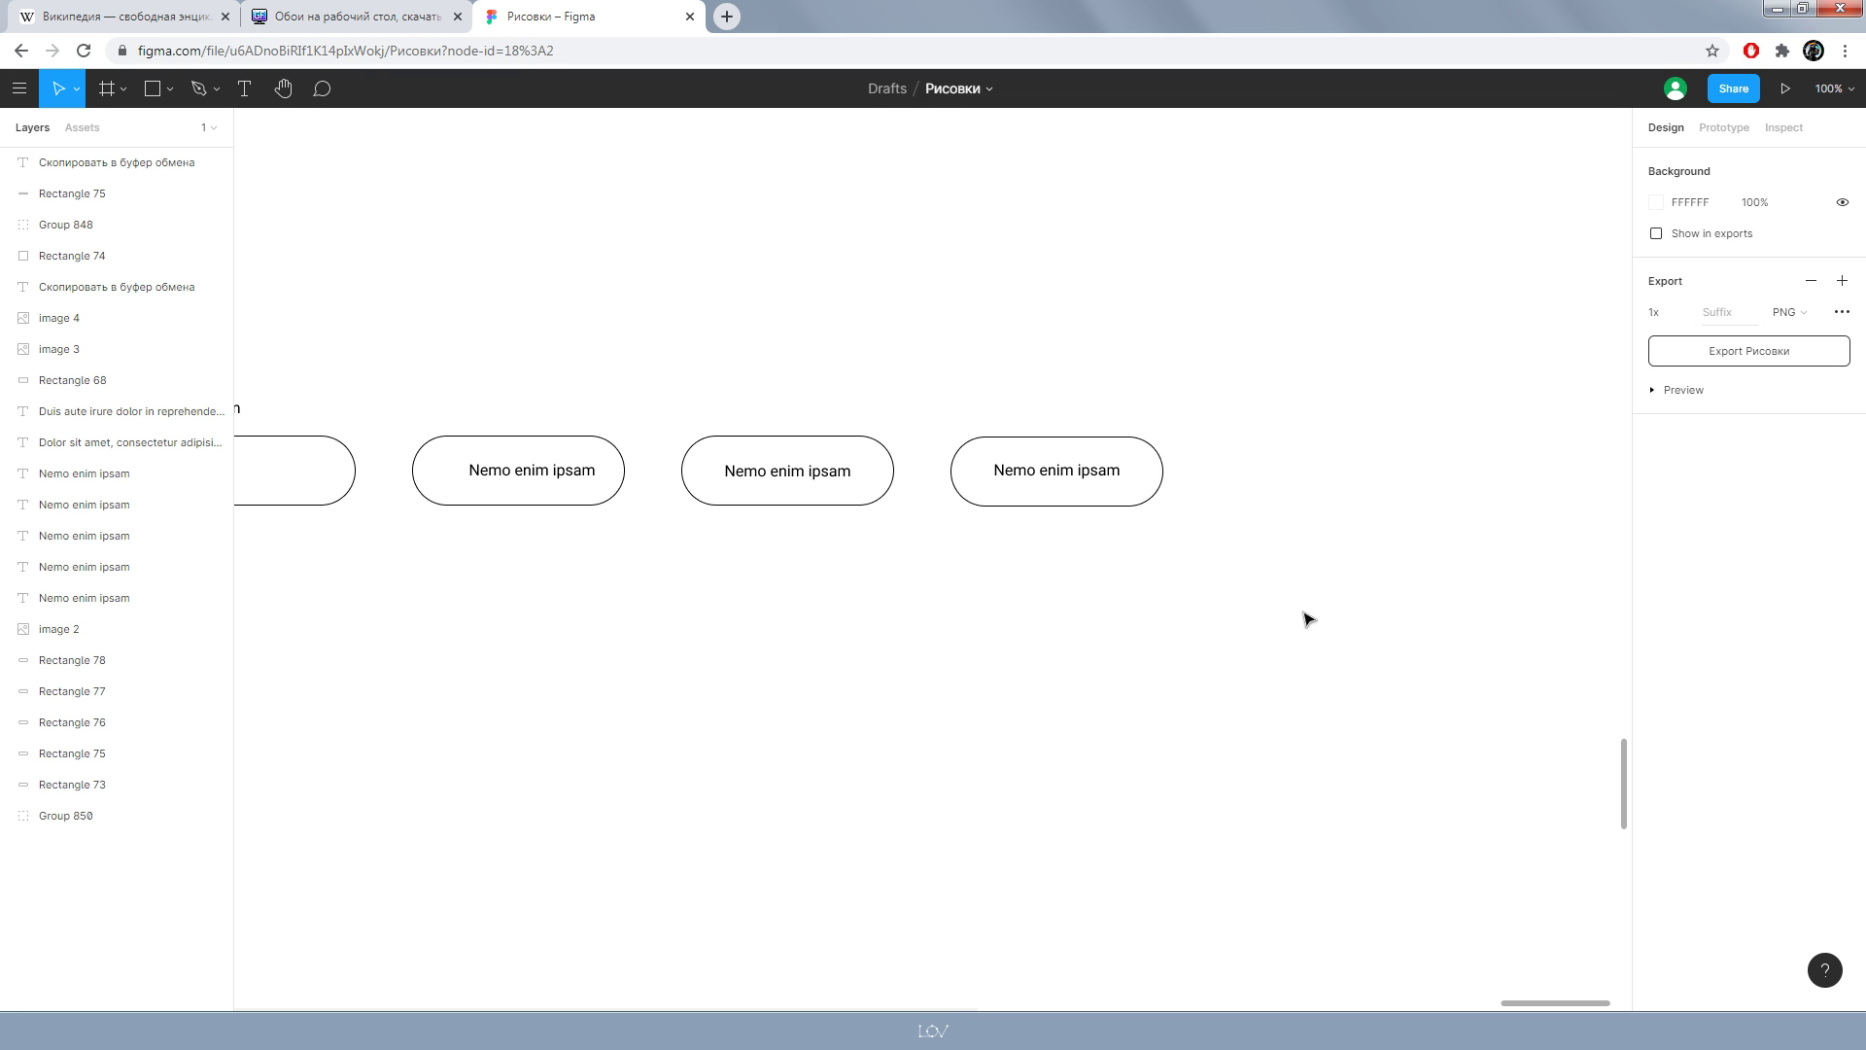
drag(1268, 593, 964, 369)
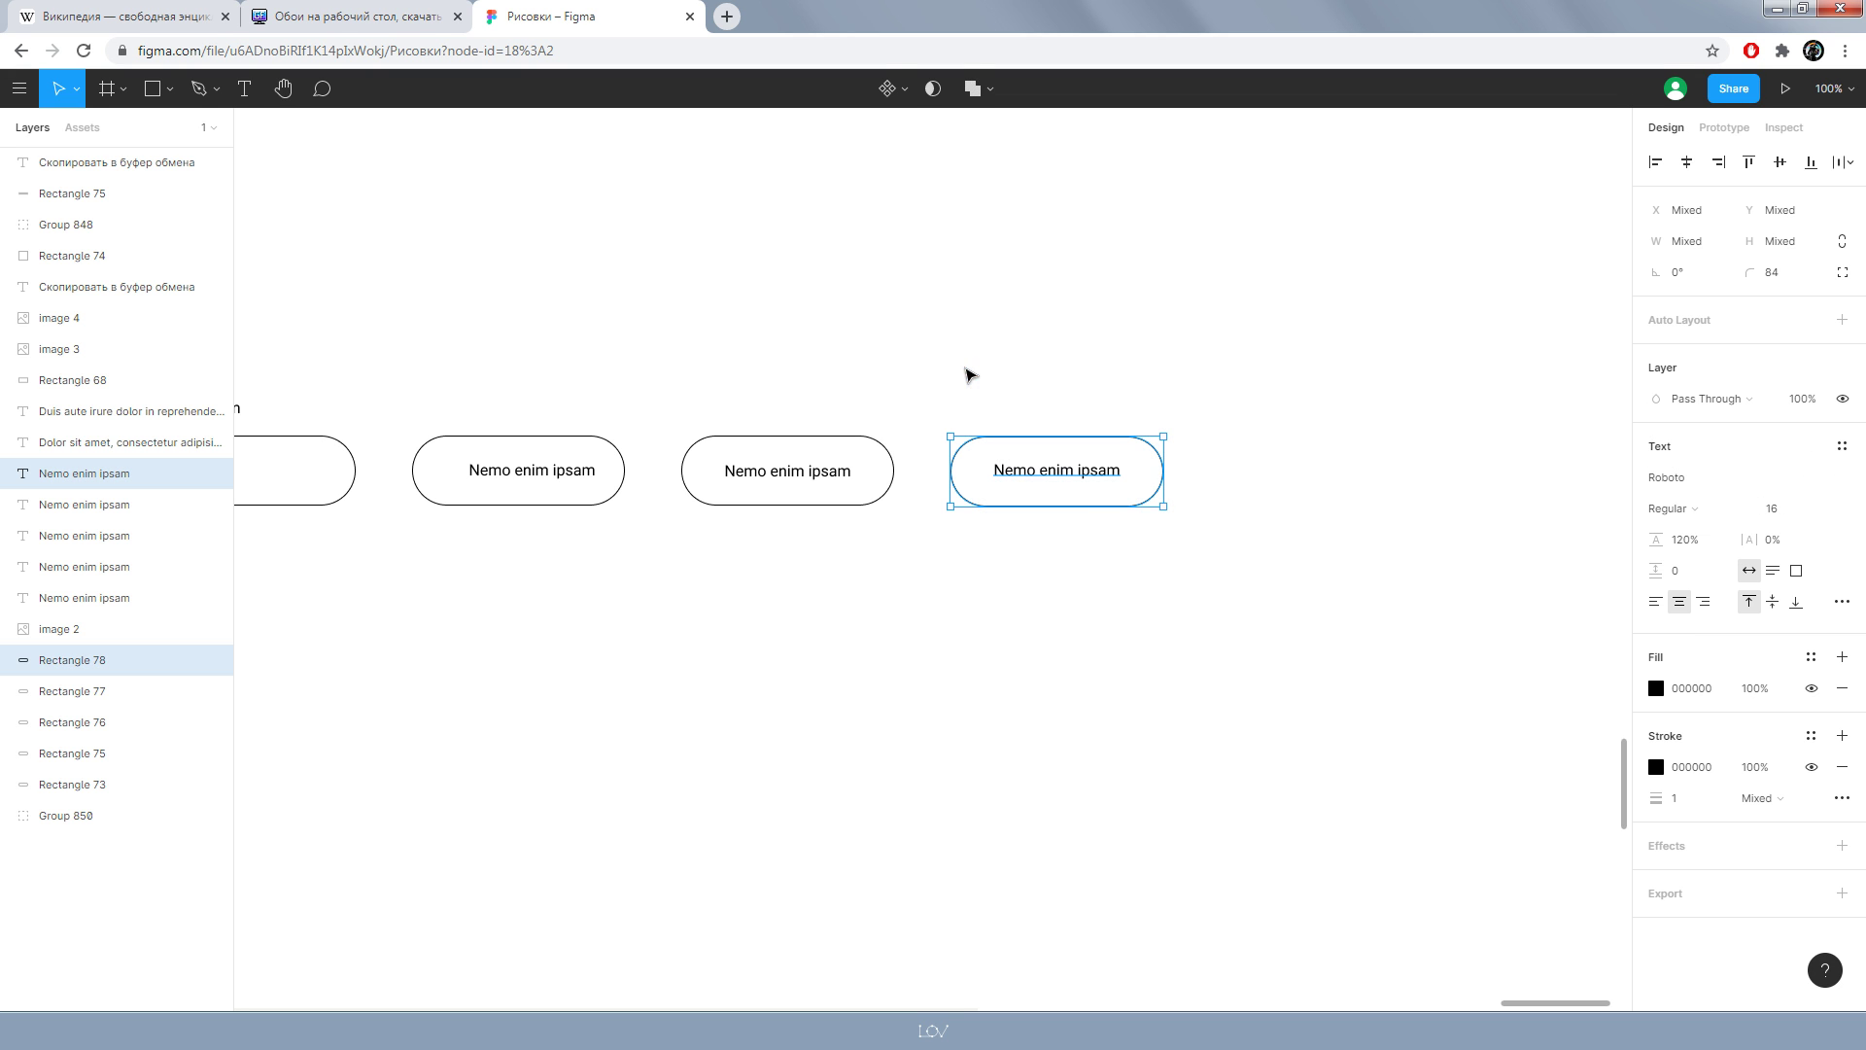
alt+drag(1058, 473, 1322, 473)
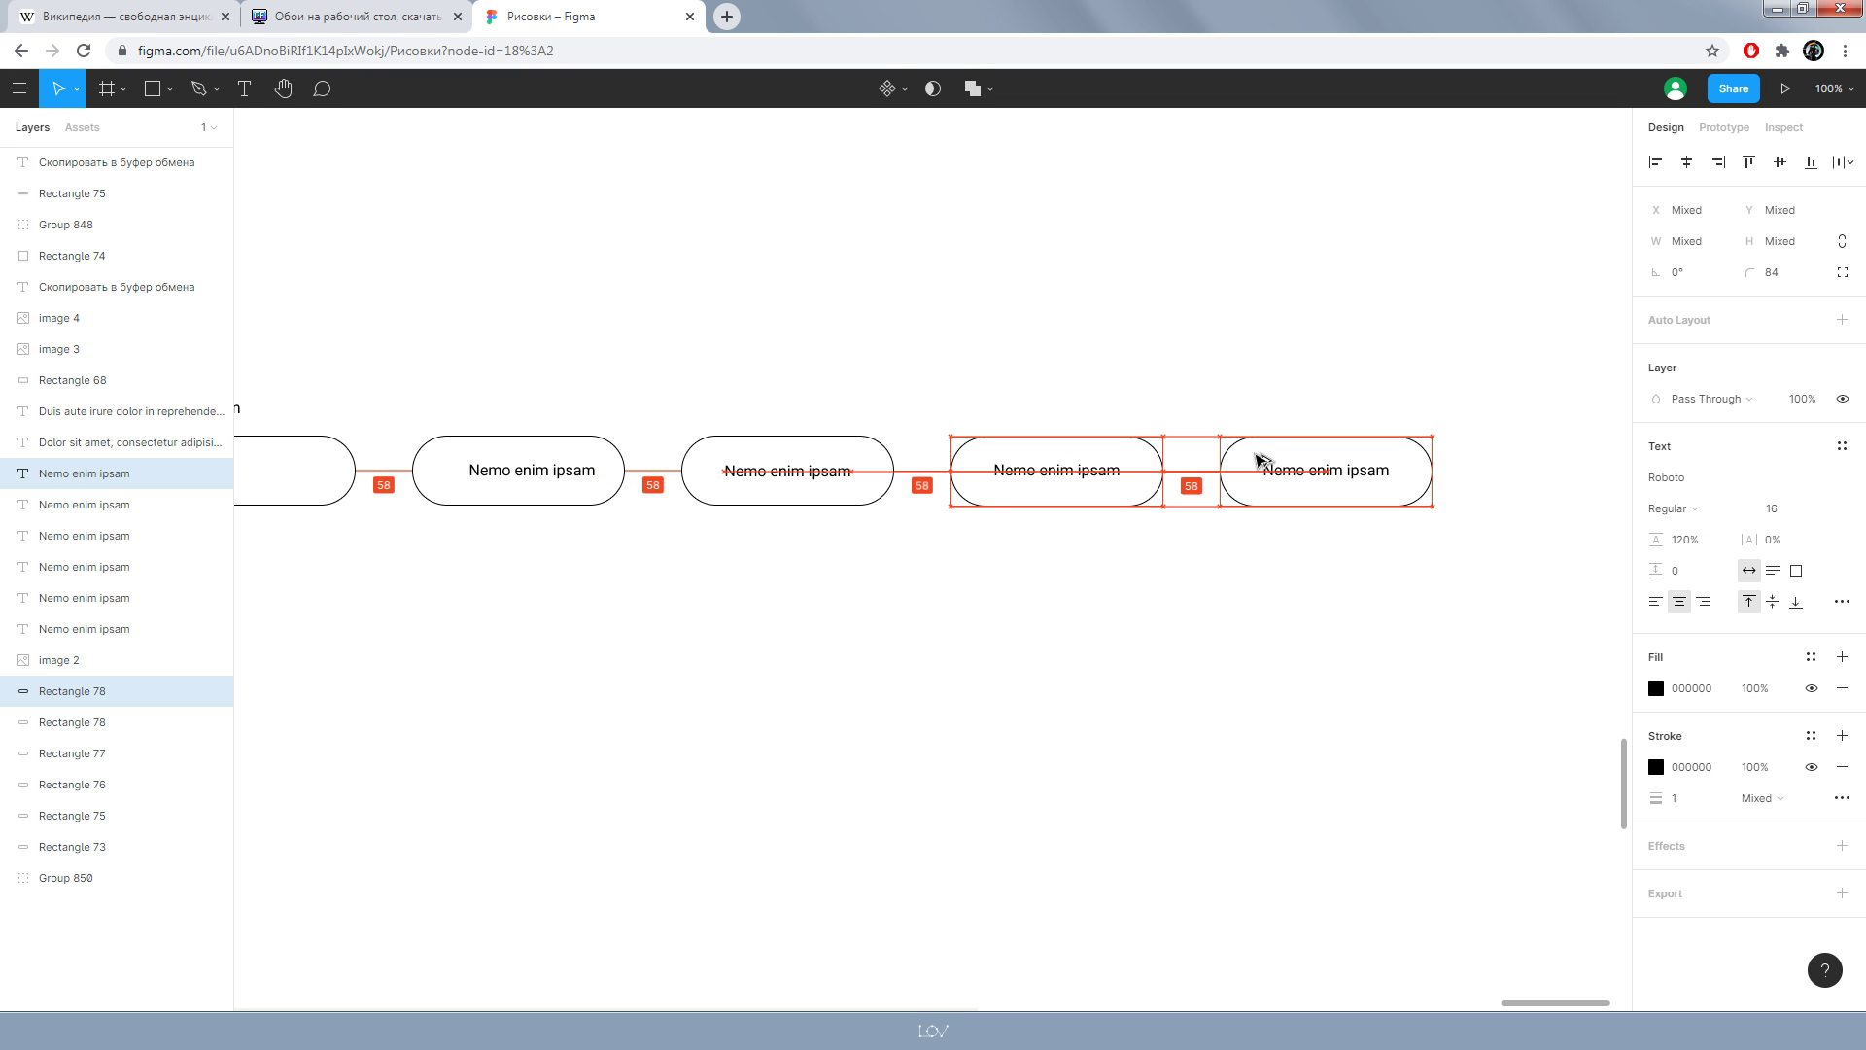
- Wrap the new rightmost pill button in auto layout as Frame 21
scroll(1353, 581, right, 2)
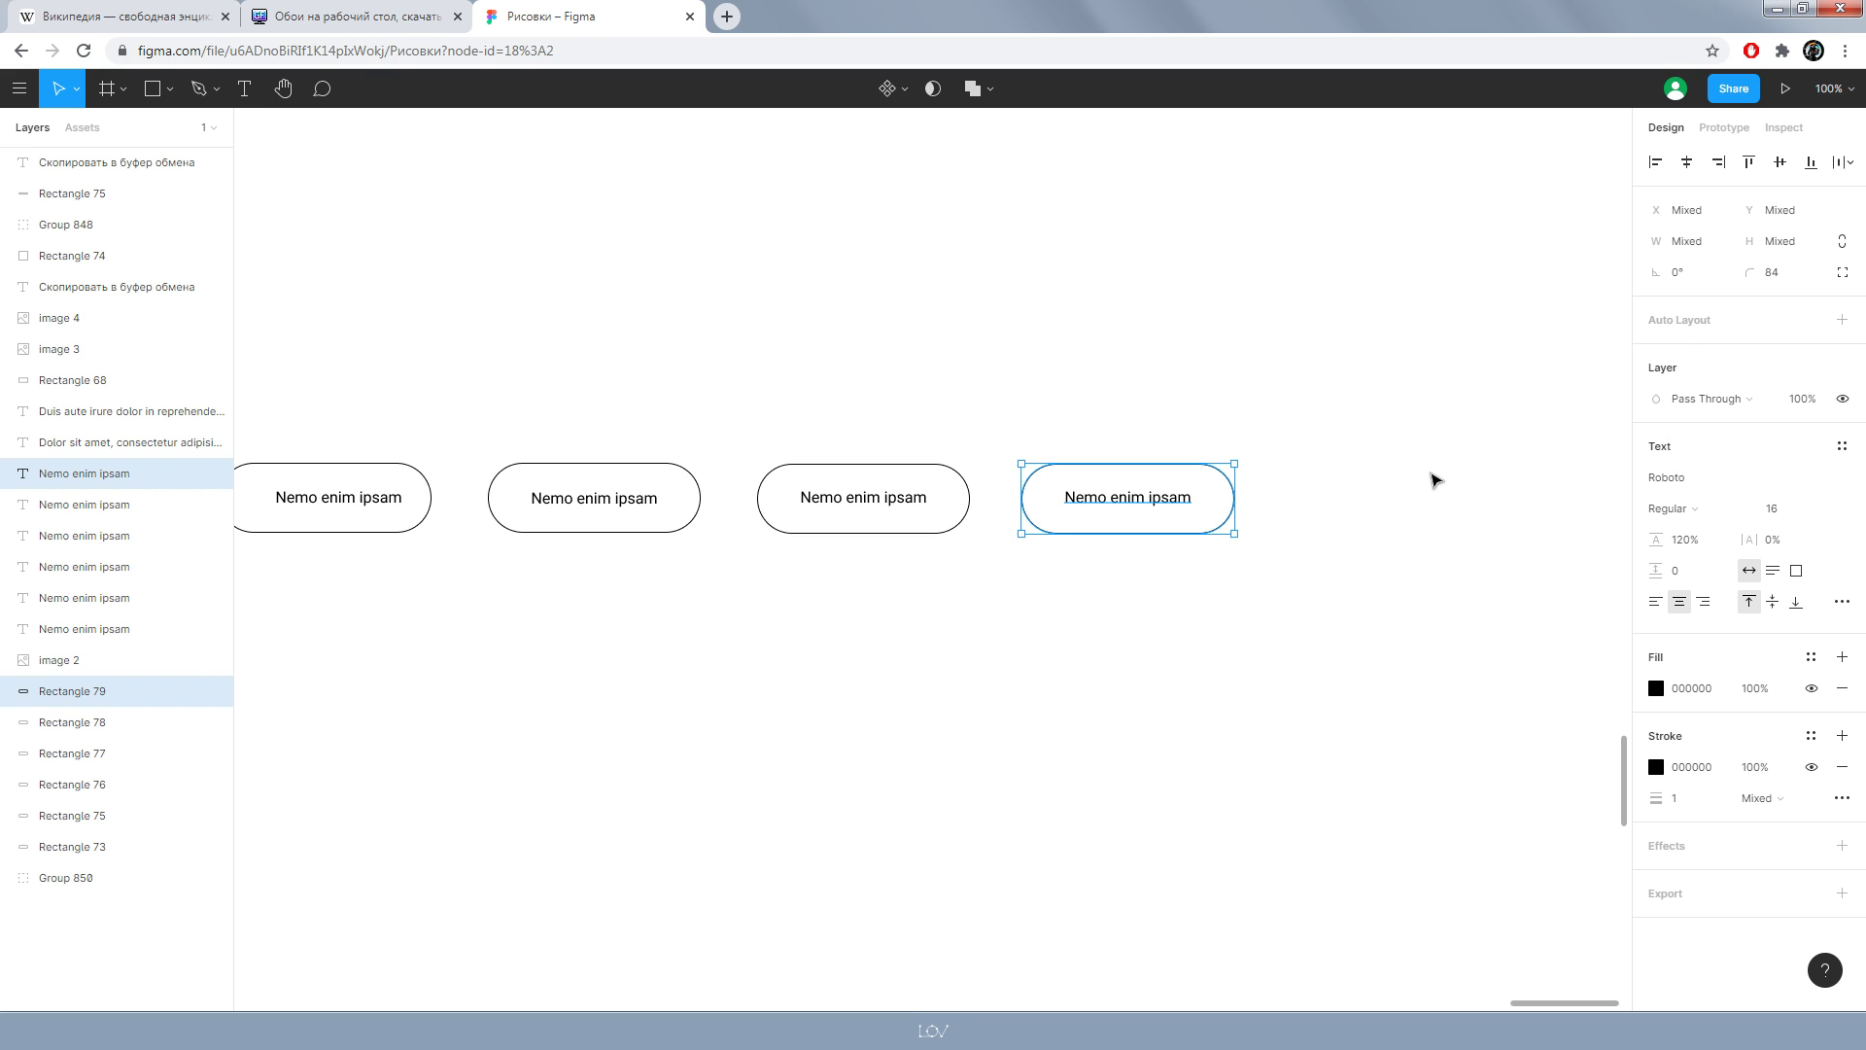
key(shift+a)
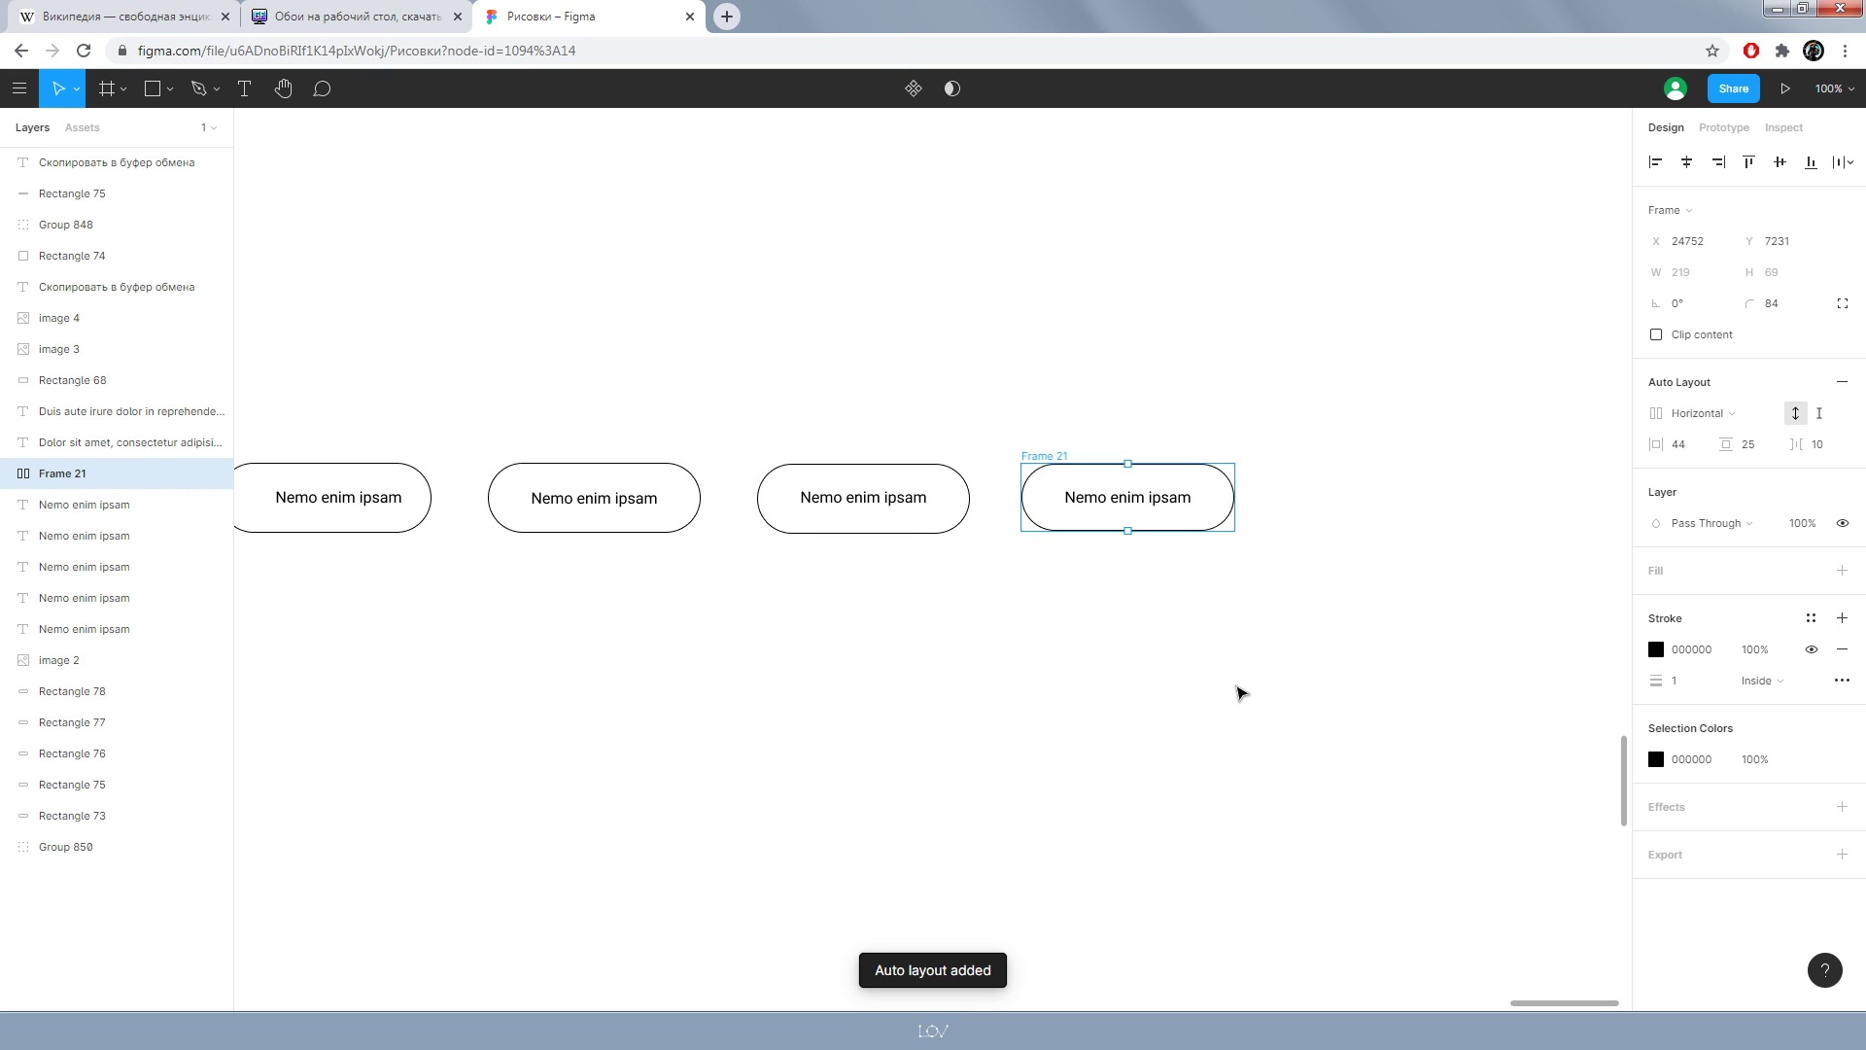
click(1244, 686)
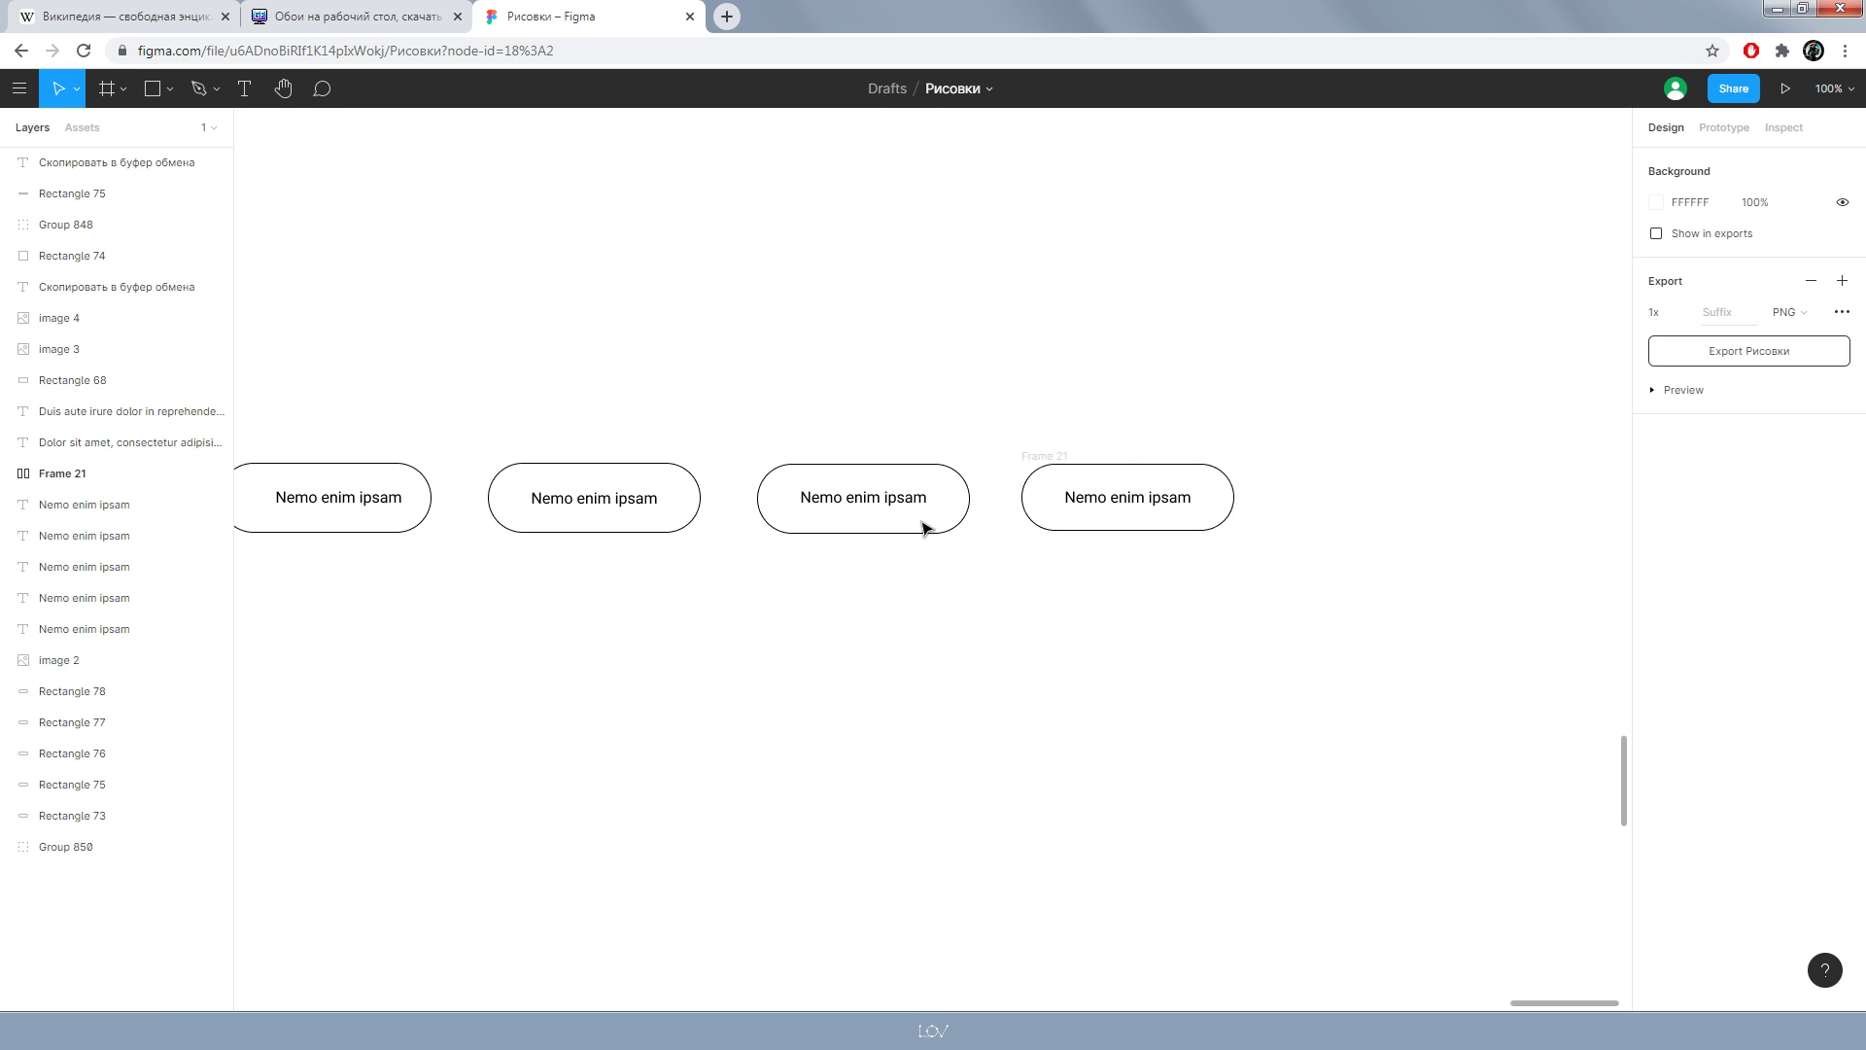
- Test-append 'anan' to the third button's label, then revert it to Nemo enim ipsam
click(896, 503)
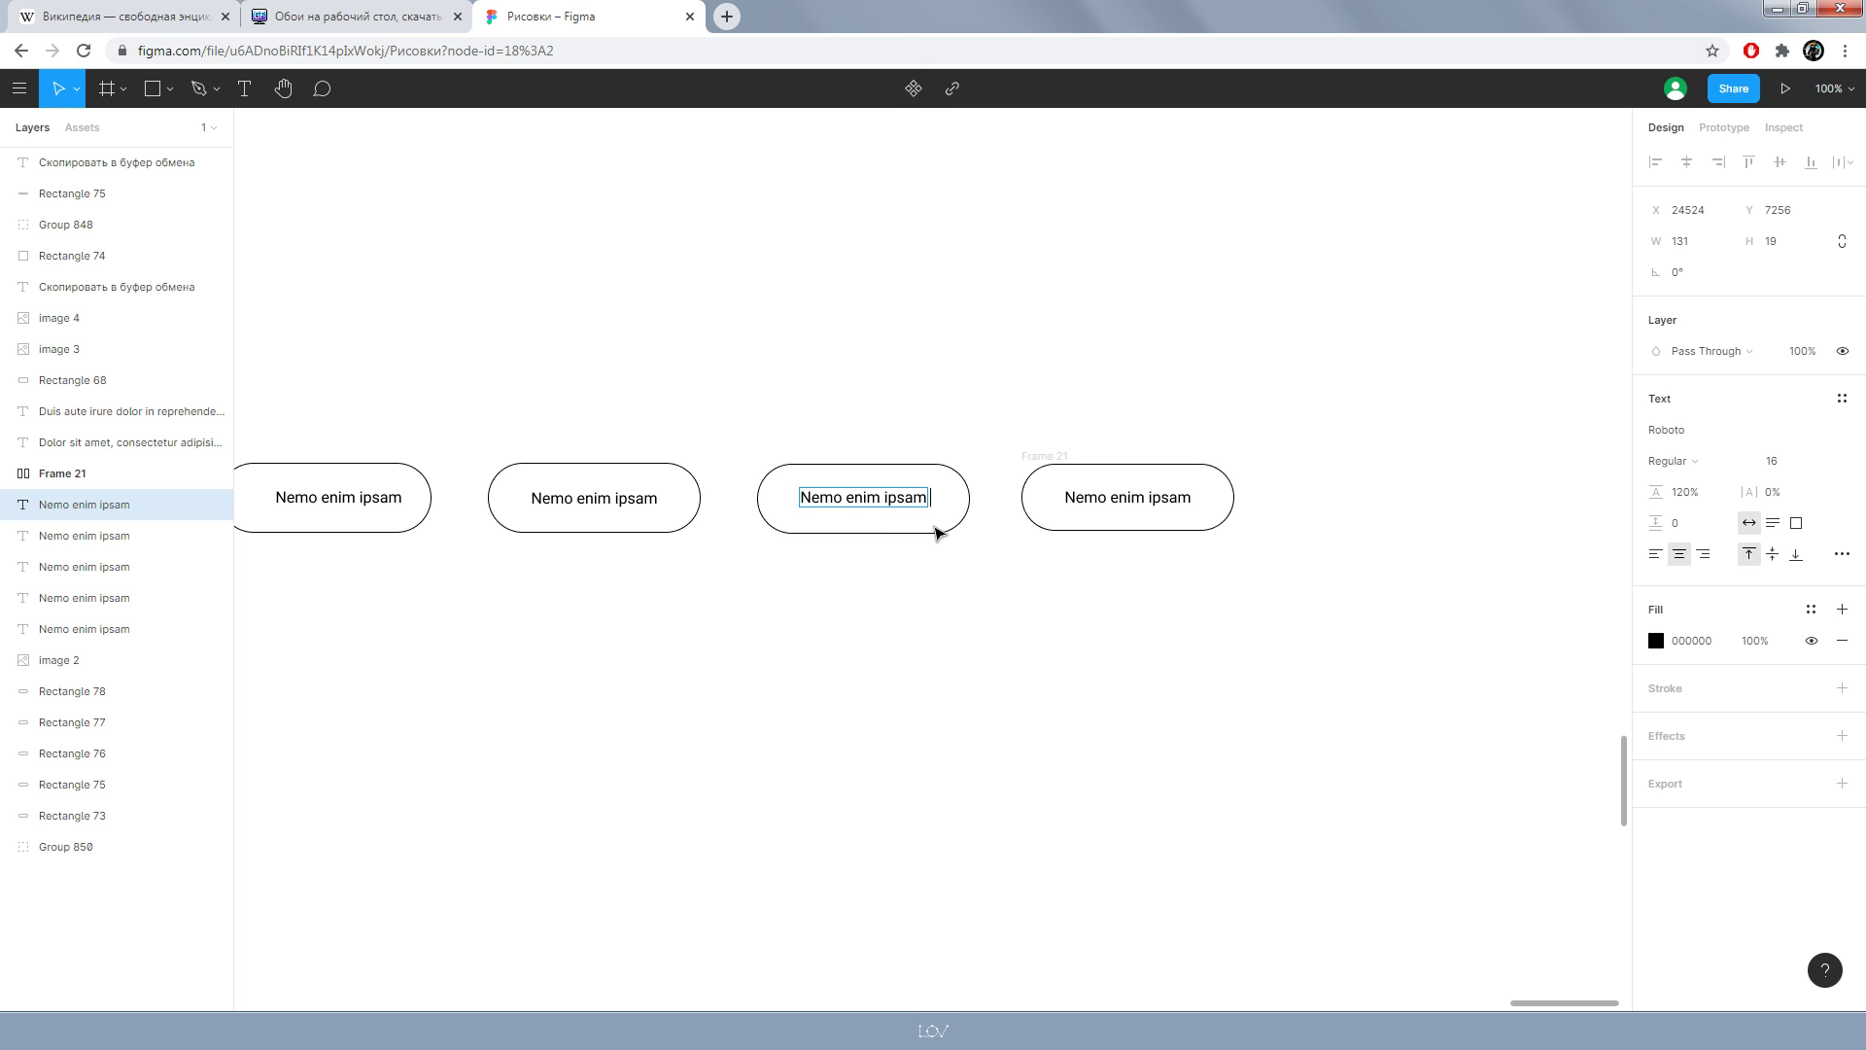
text( anan)
click(965, 624)
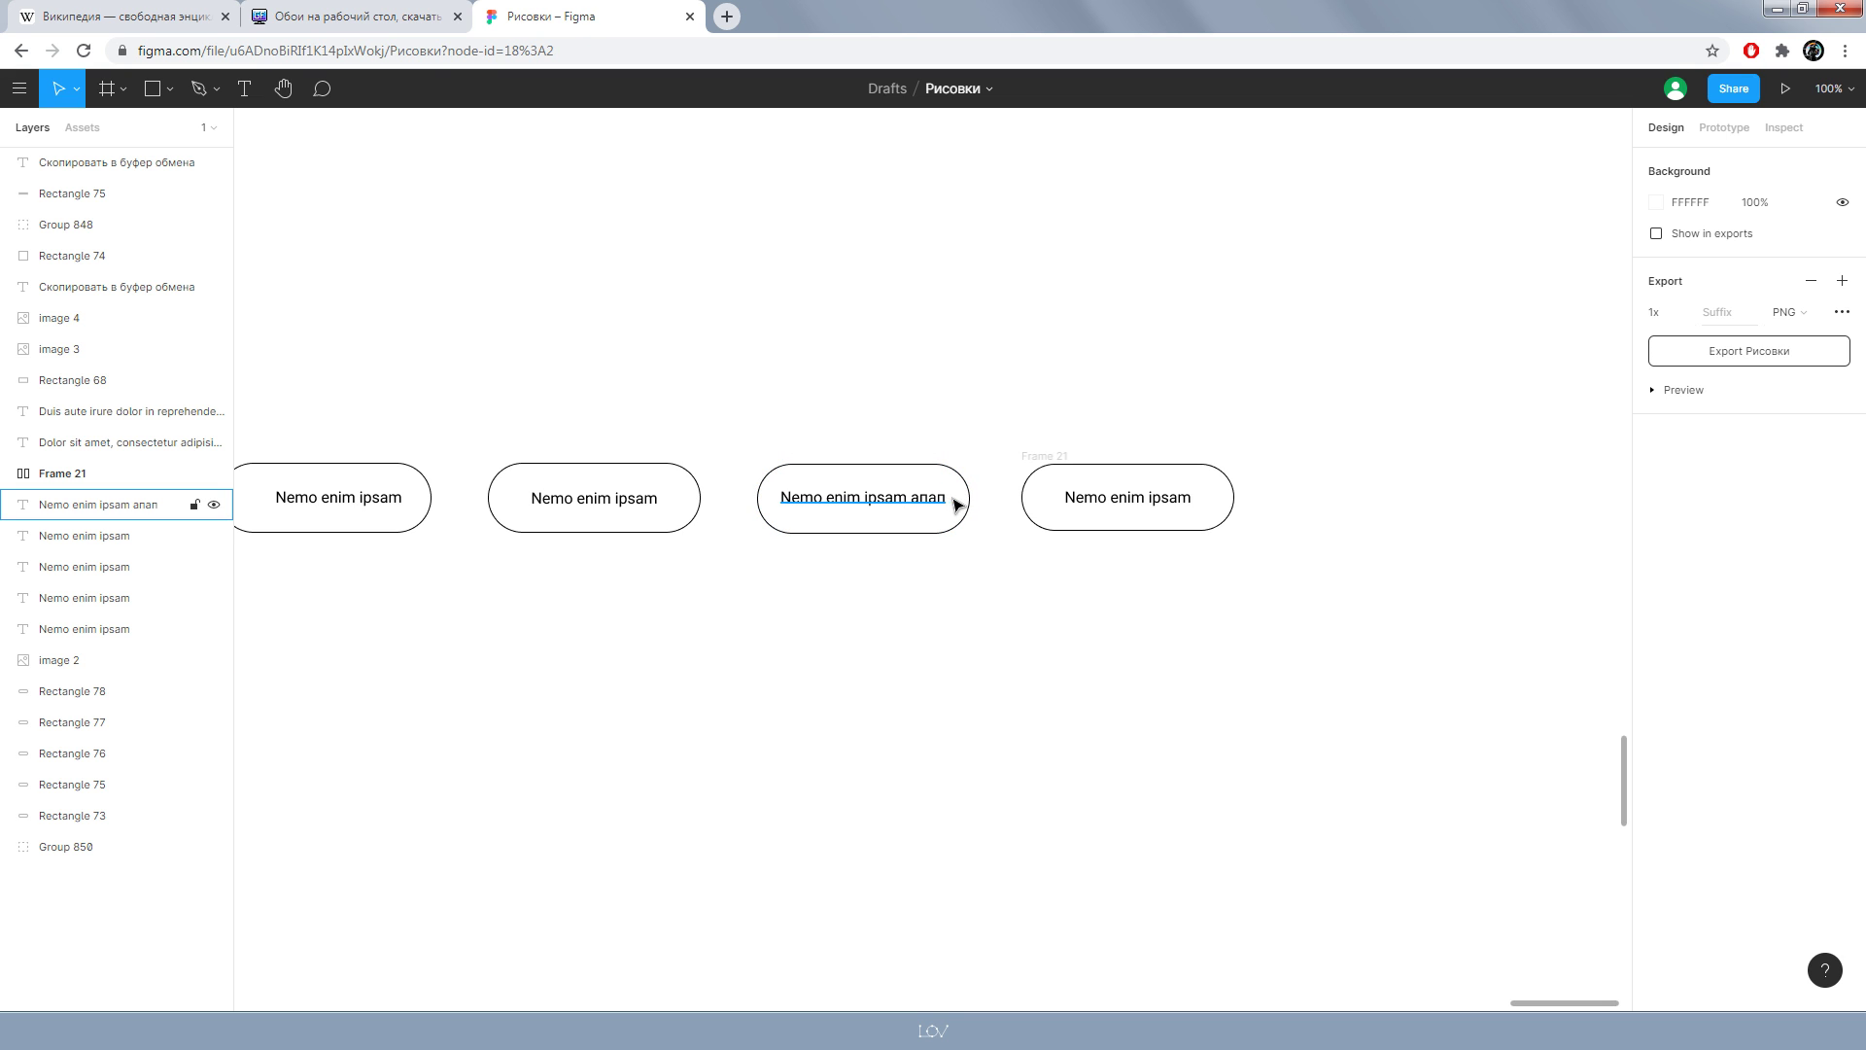
key(ctrl+z)
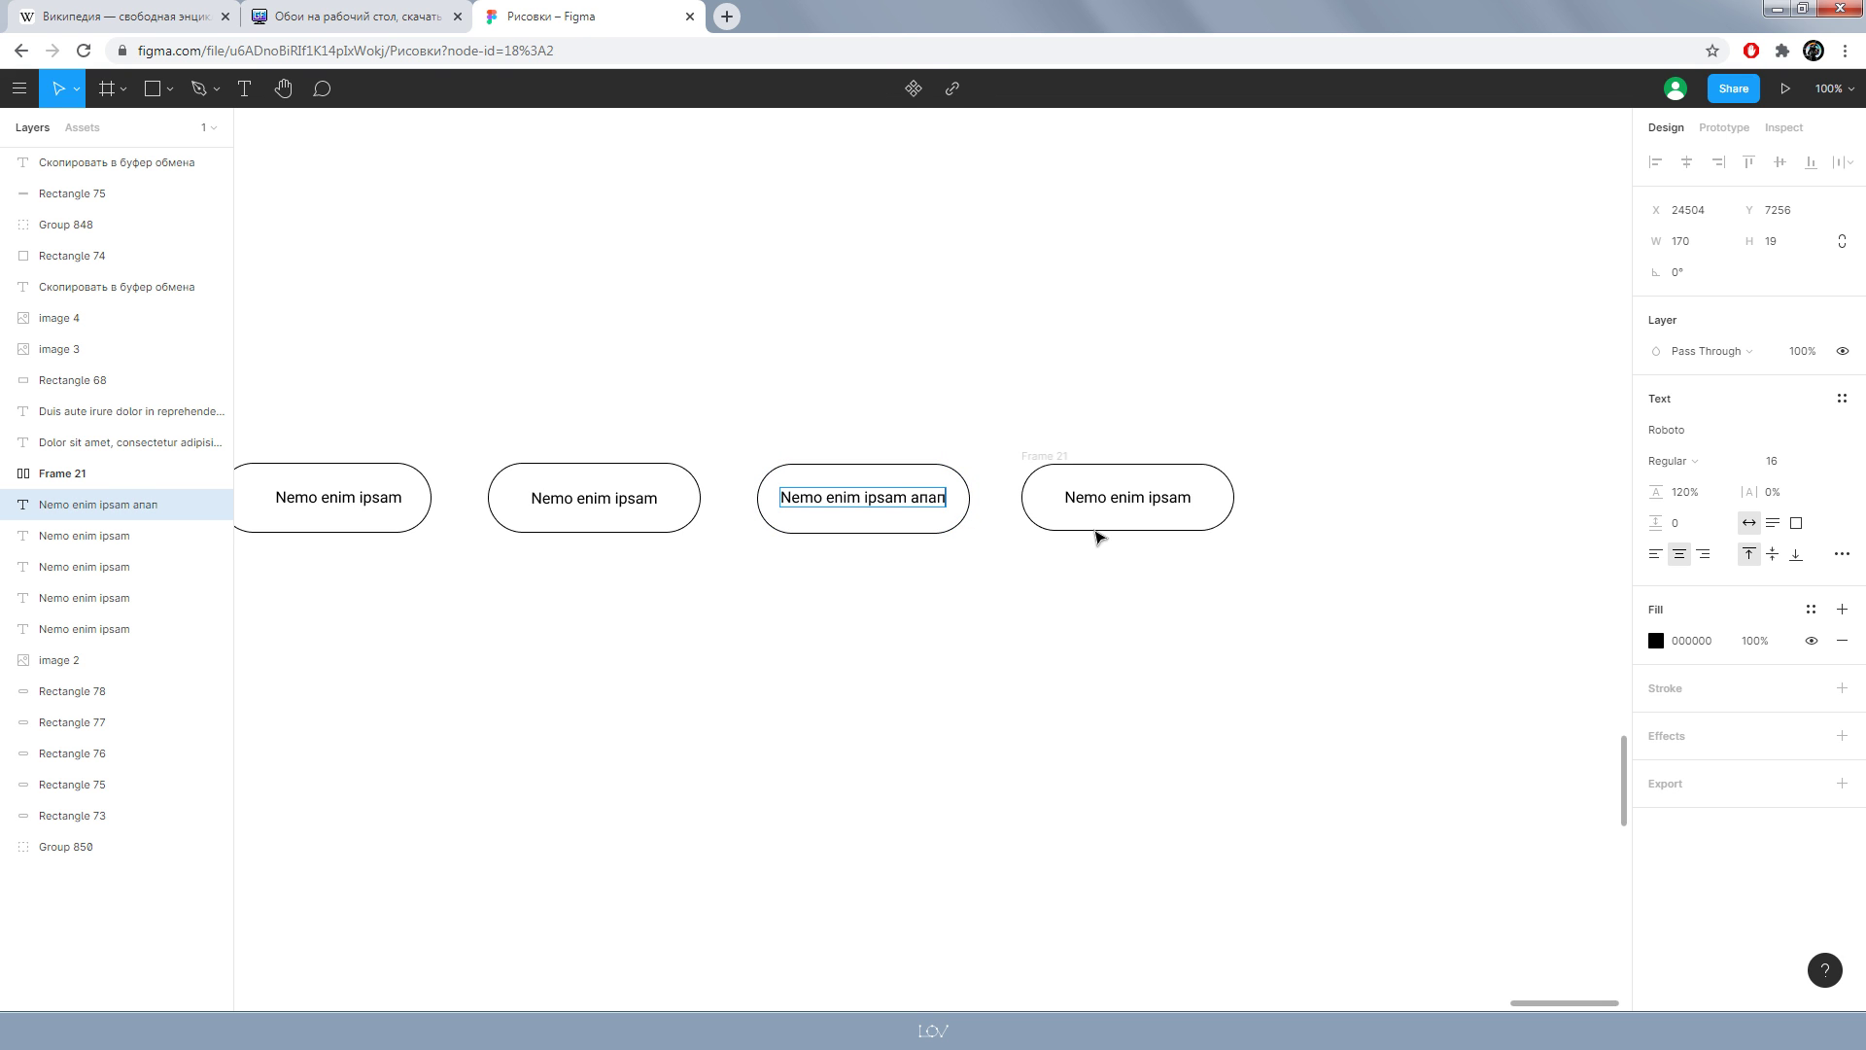
key(ctrl+z)
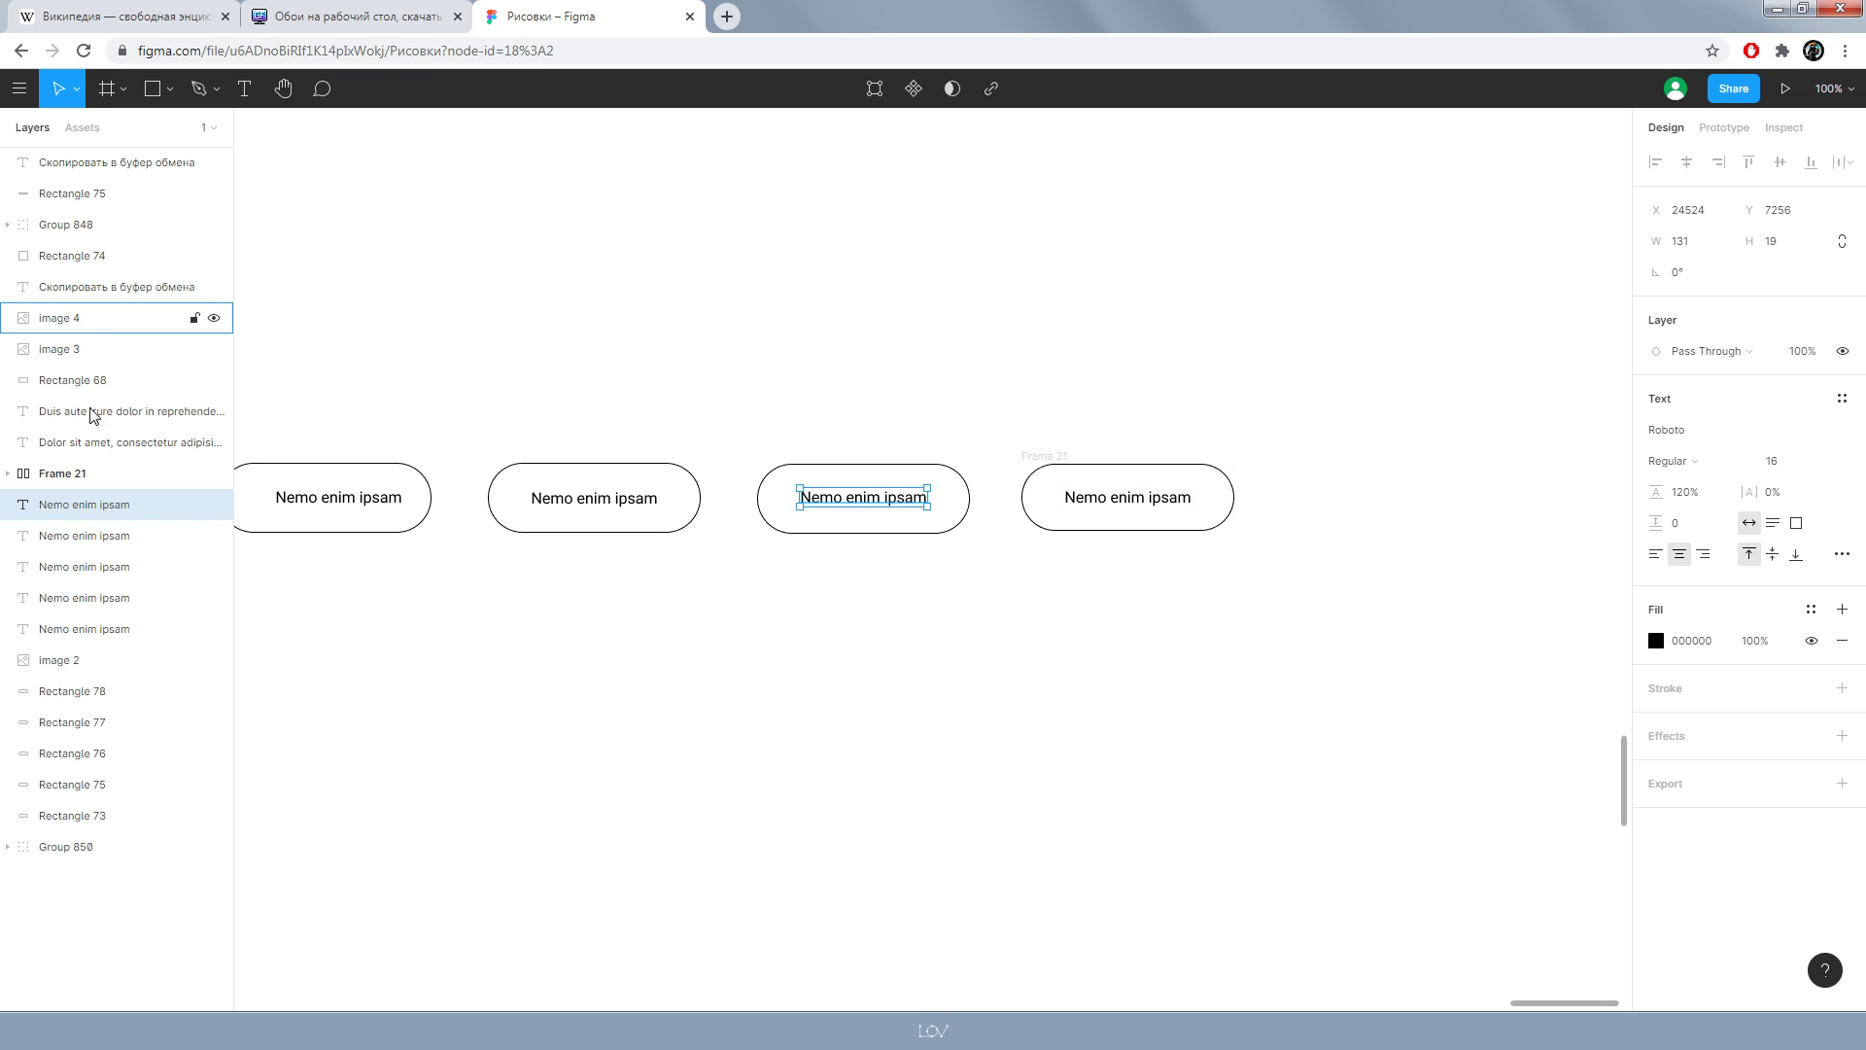
double_click(61, 475)
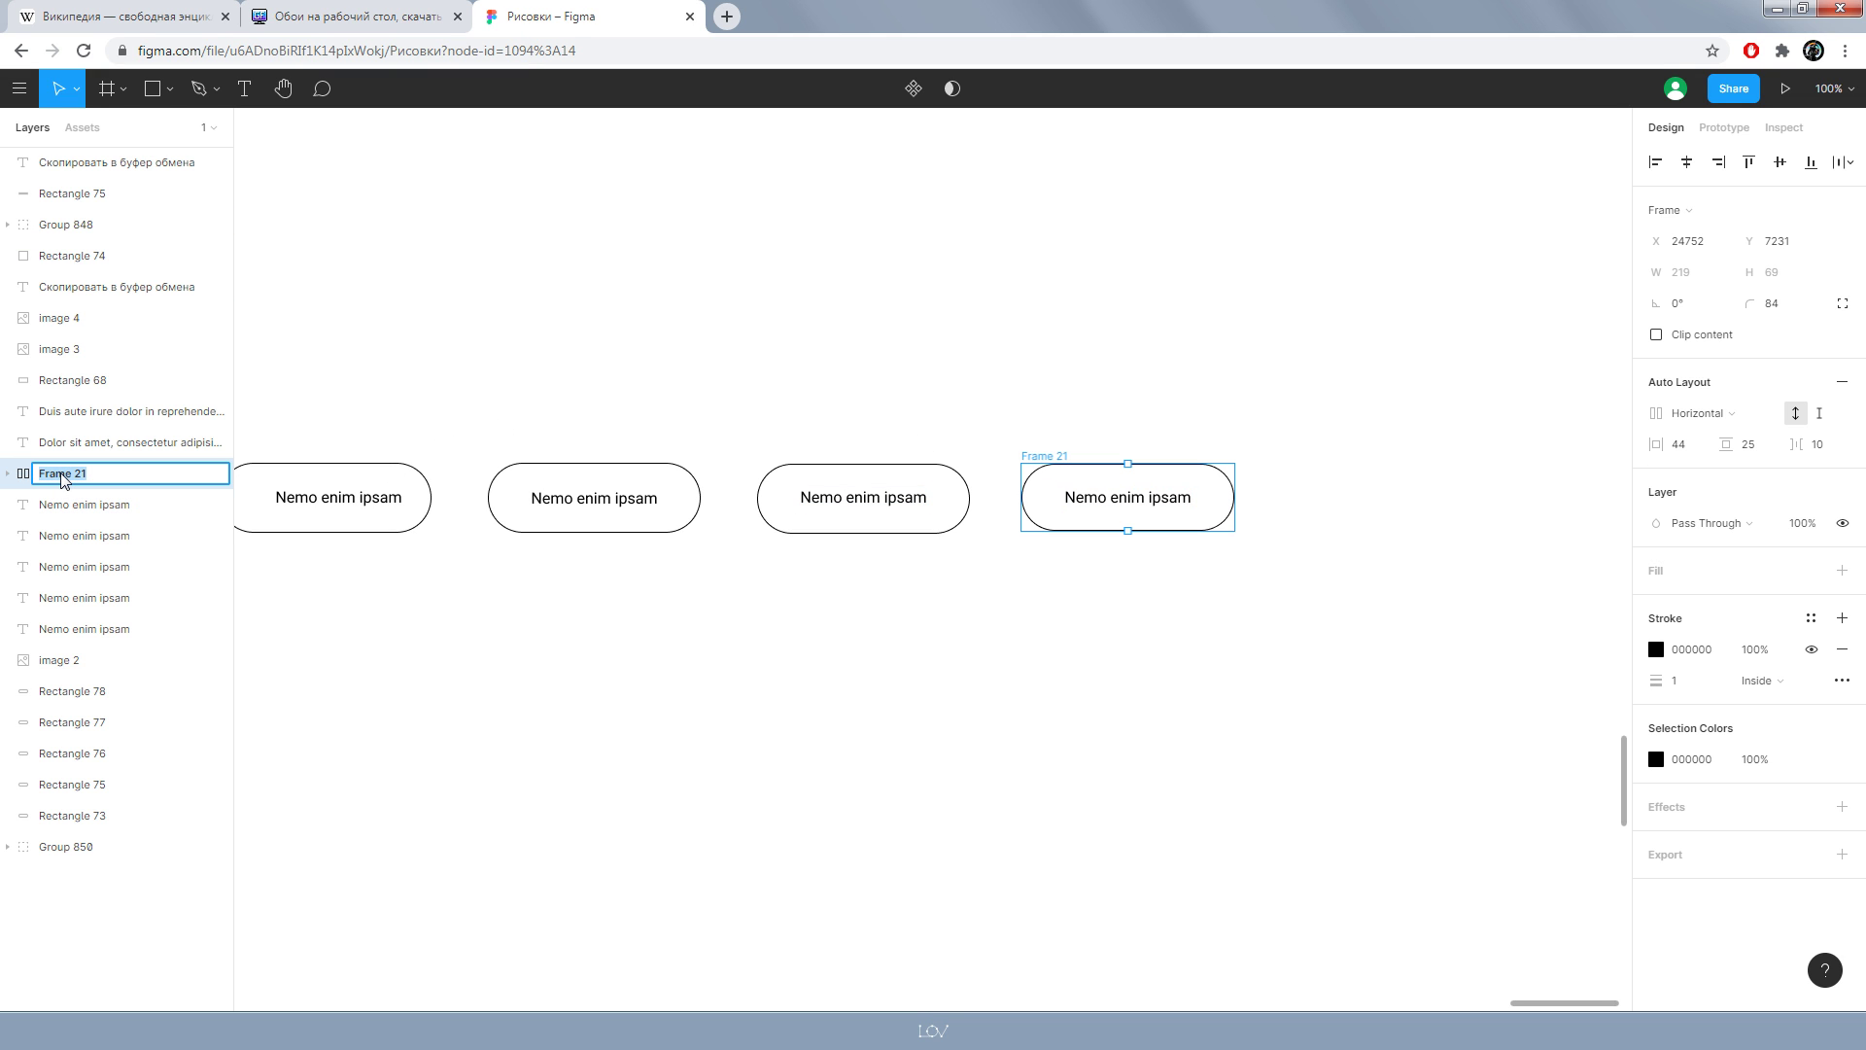
- Finish renaming the Frame 21 layer with '.' and deselect it
text(.)
key(Return)
click(1230, 632)
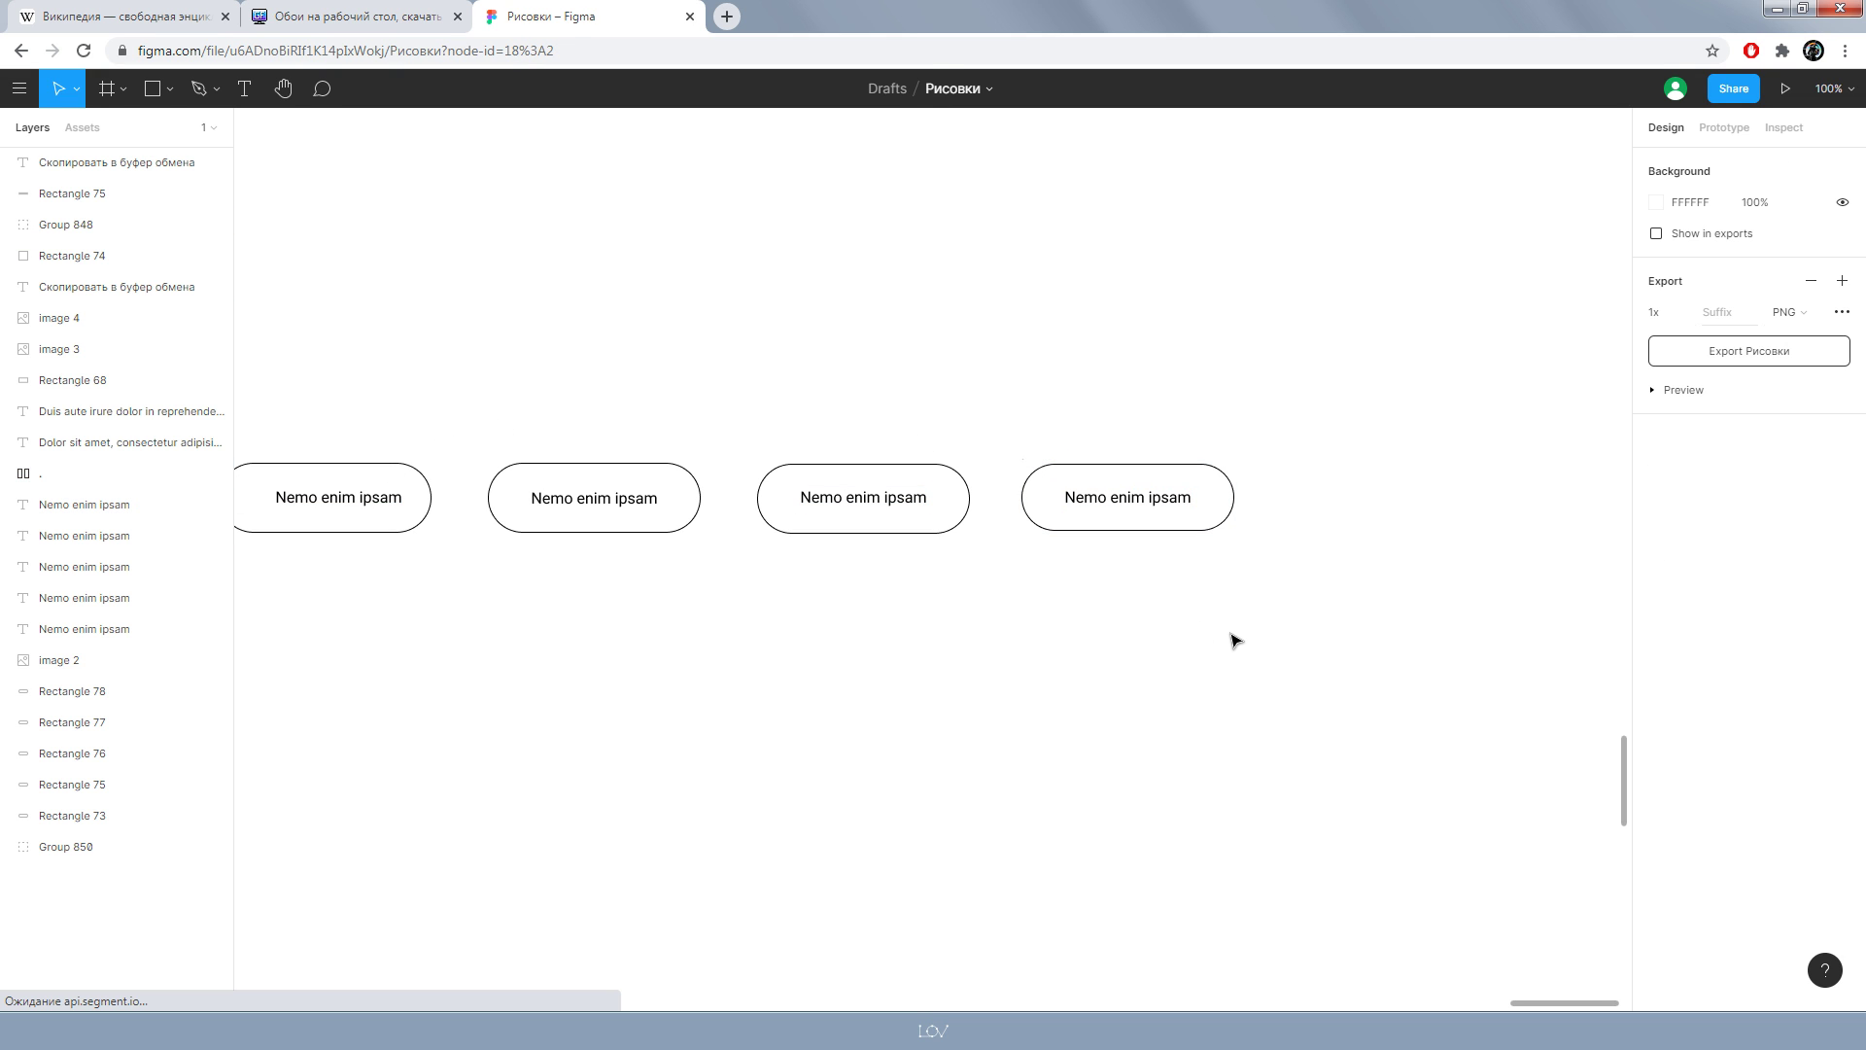
- Test-append 'апапап' to the auto-layout pill's label, then undo it so the pill shrinks back
double_click(1151, 503)
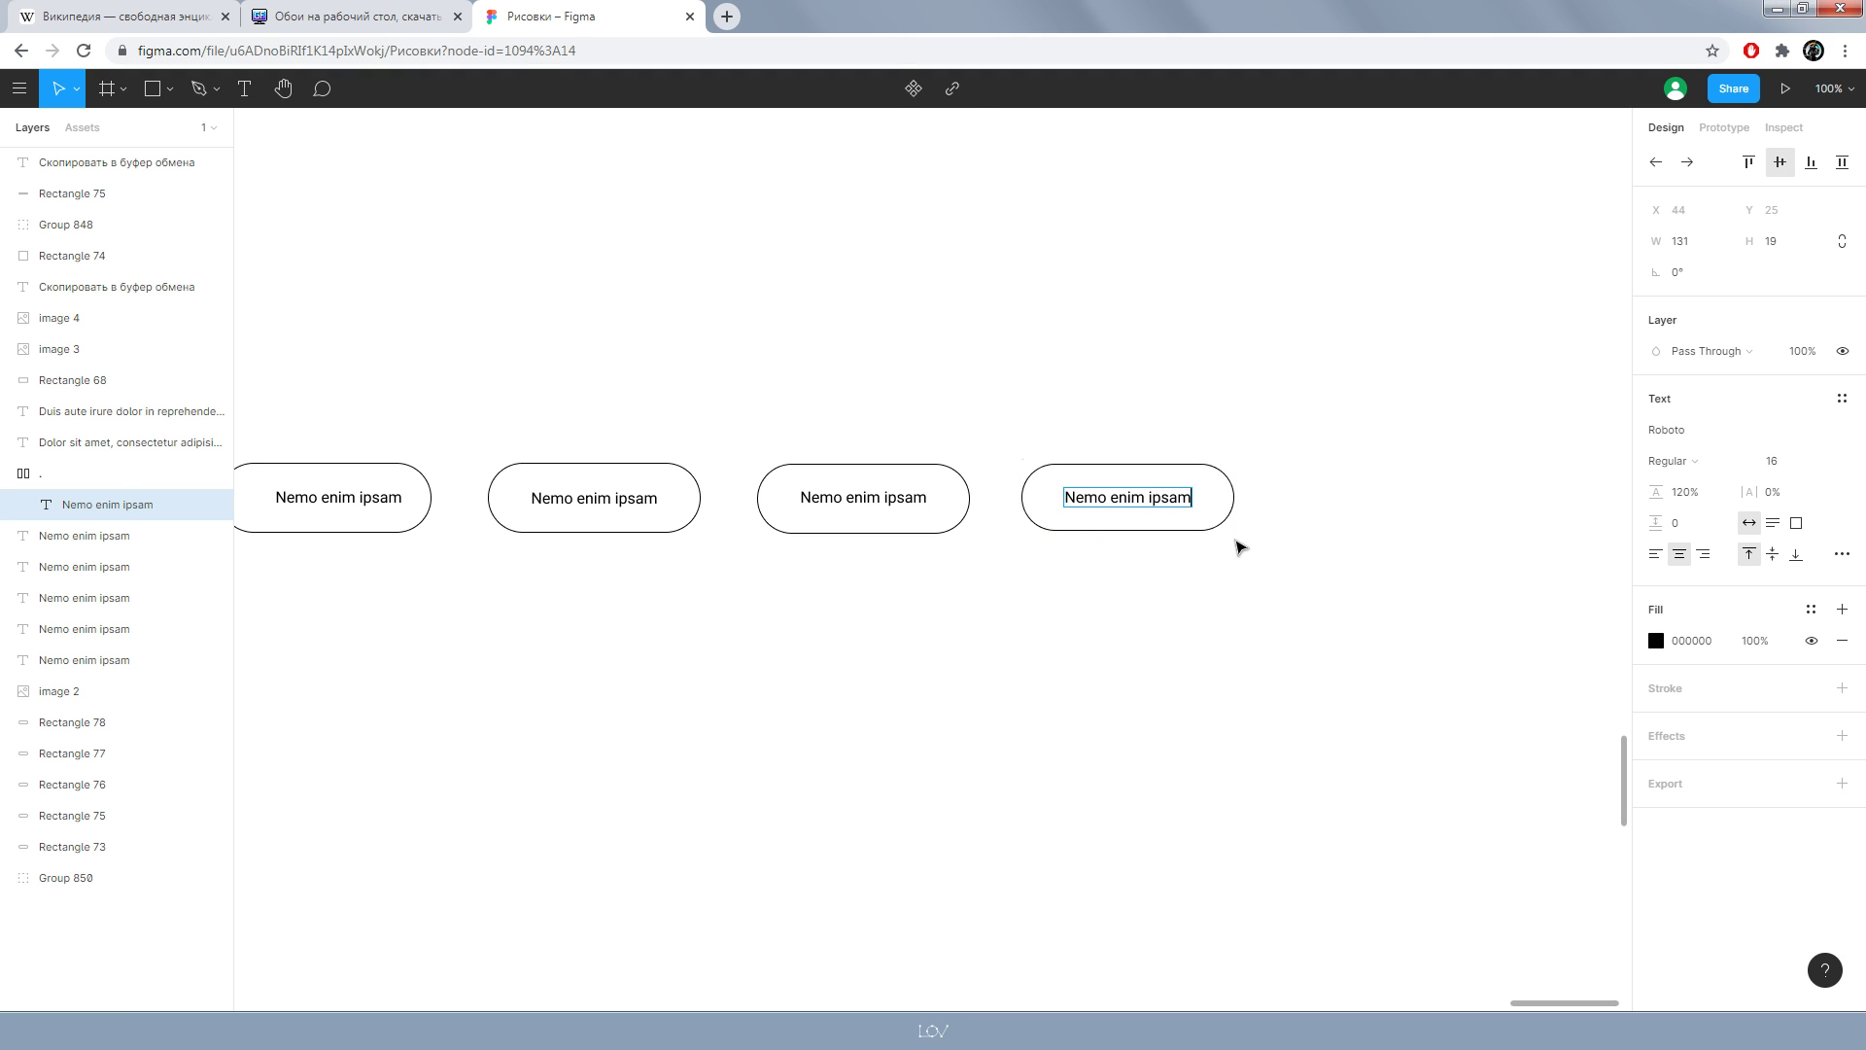
key(Right)
text(апапап)
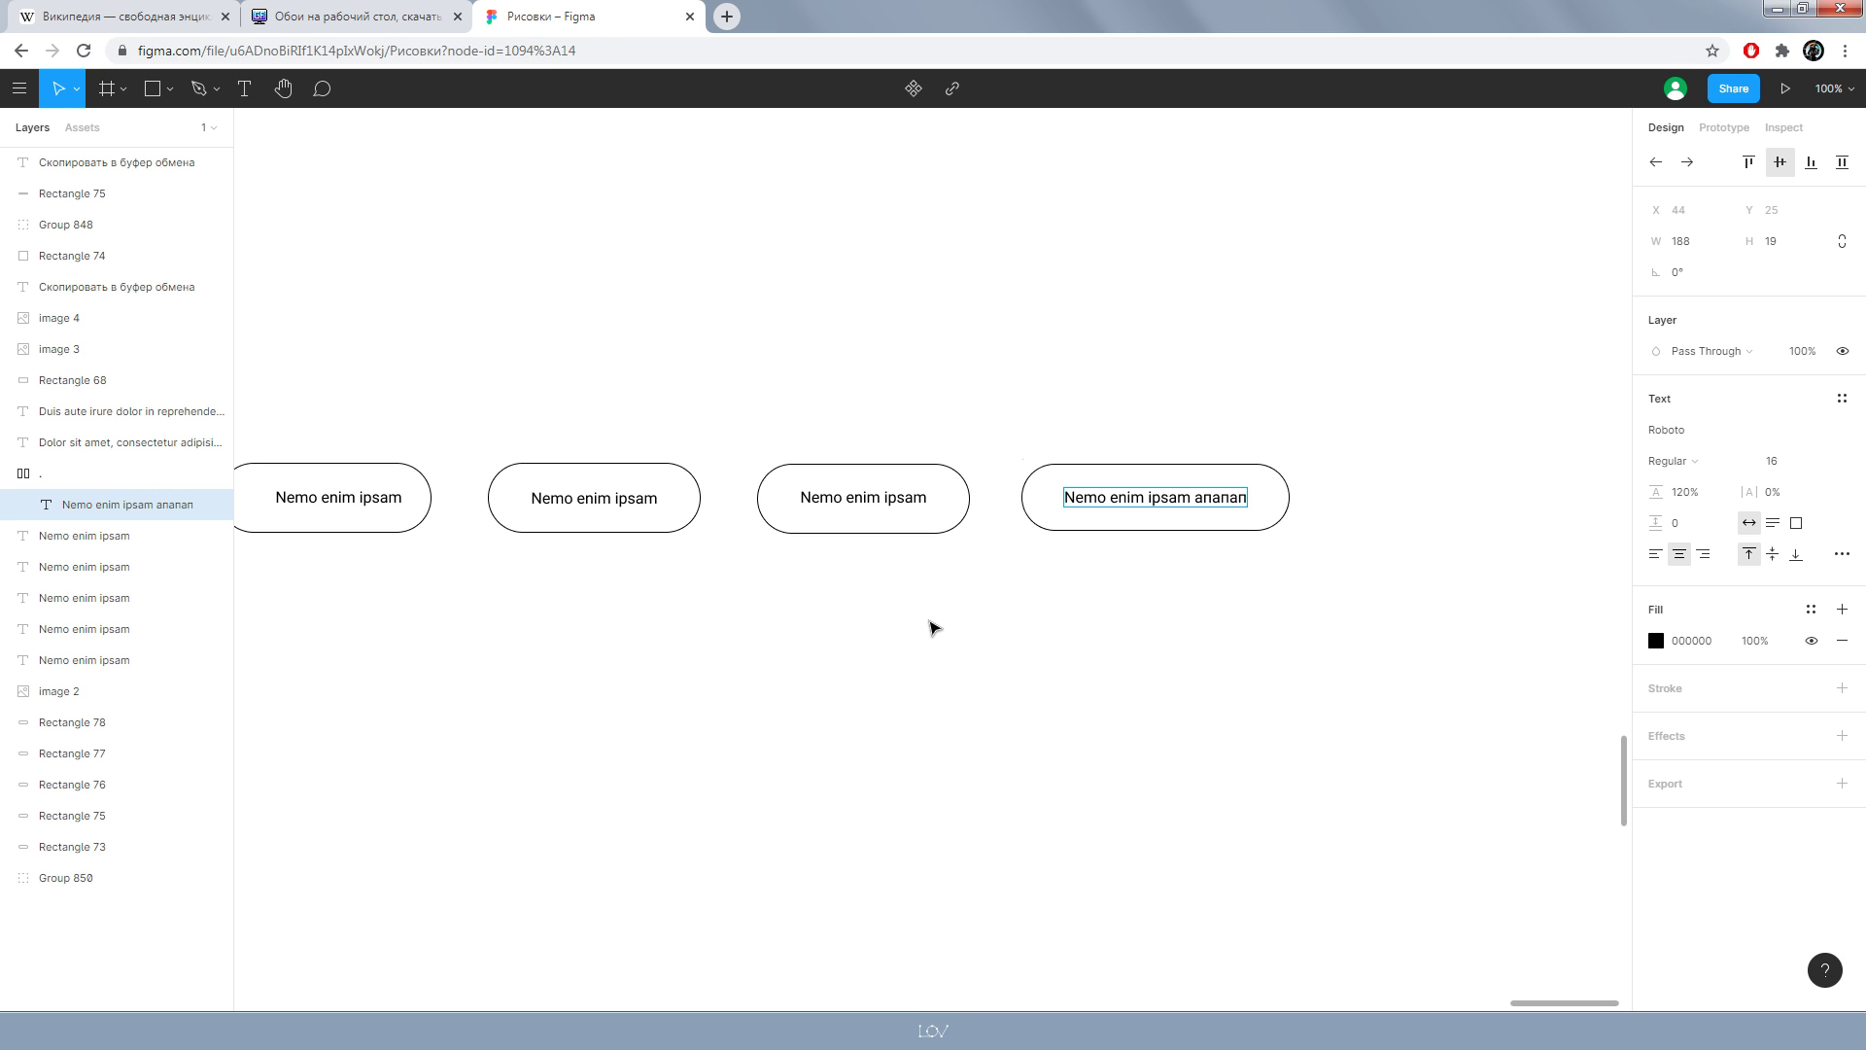
key(ctrl+z)
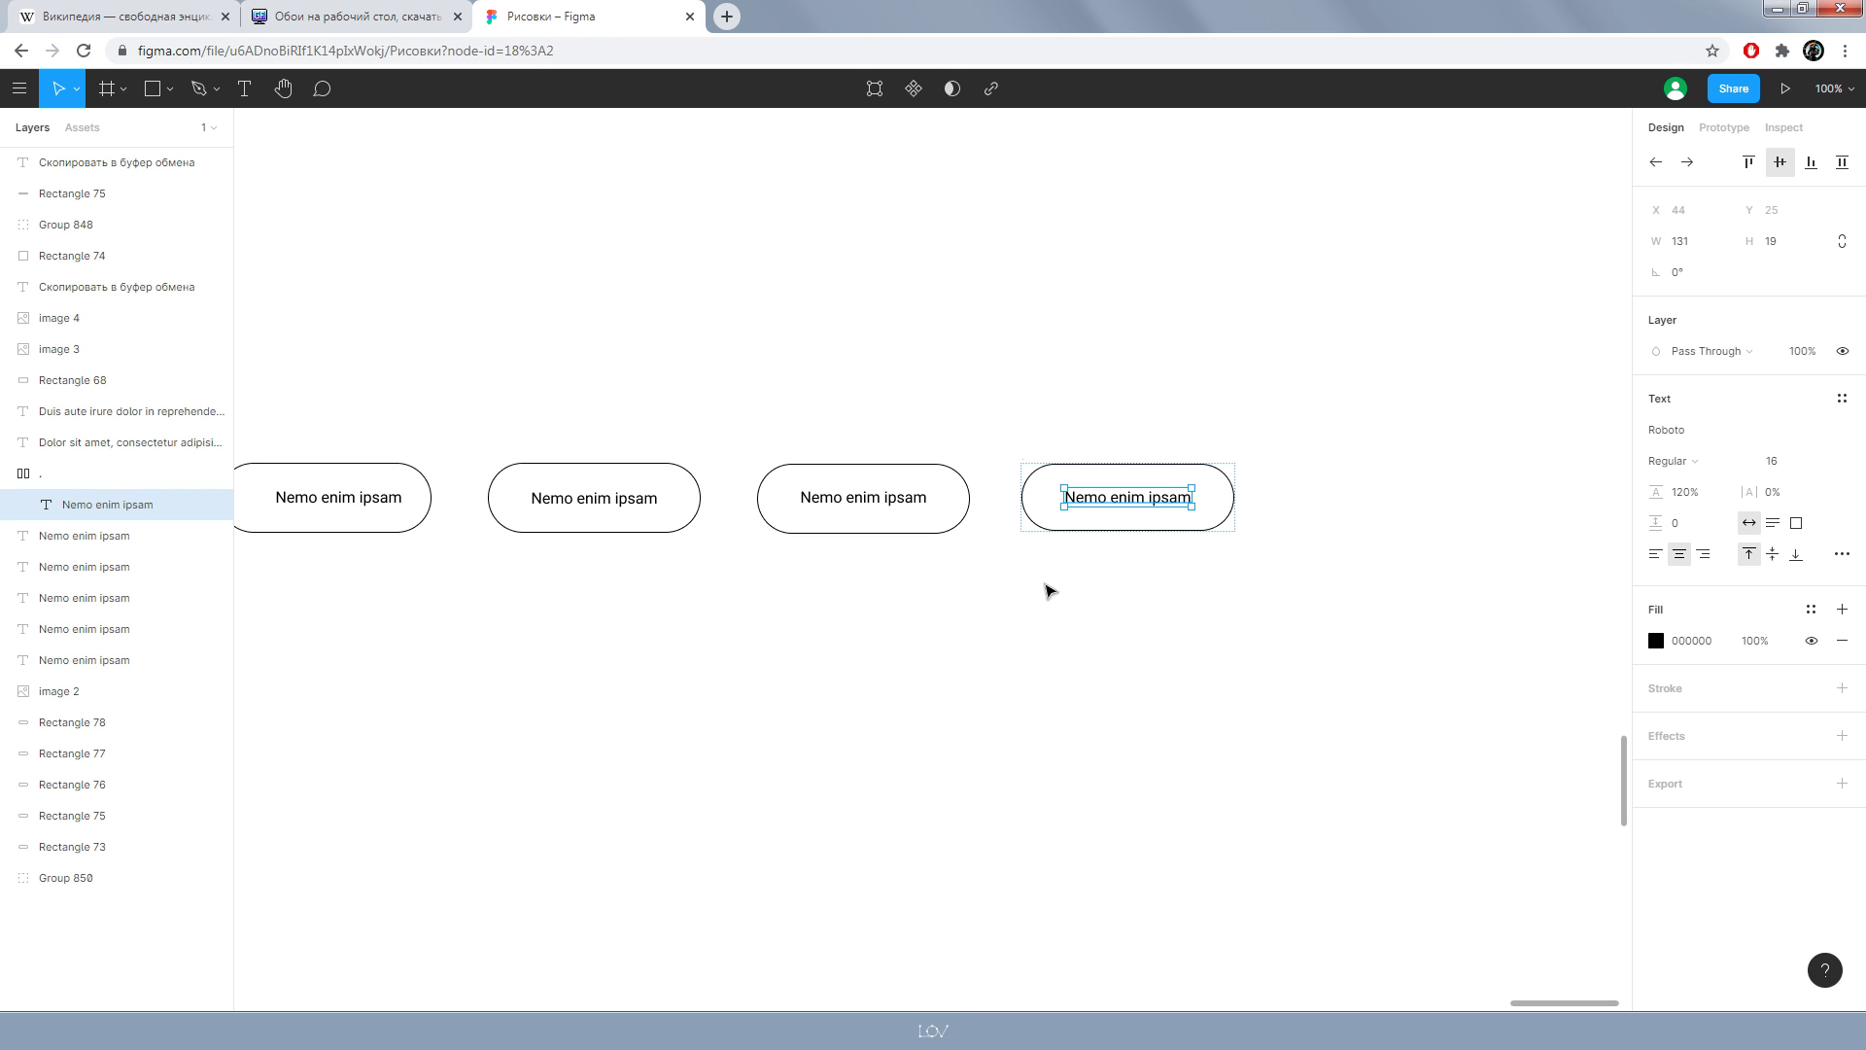
click(1048, 590)
ctrl+scroll(1046, 584, up, 5)
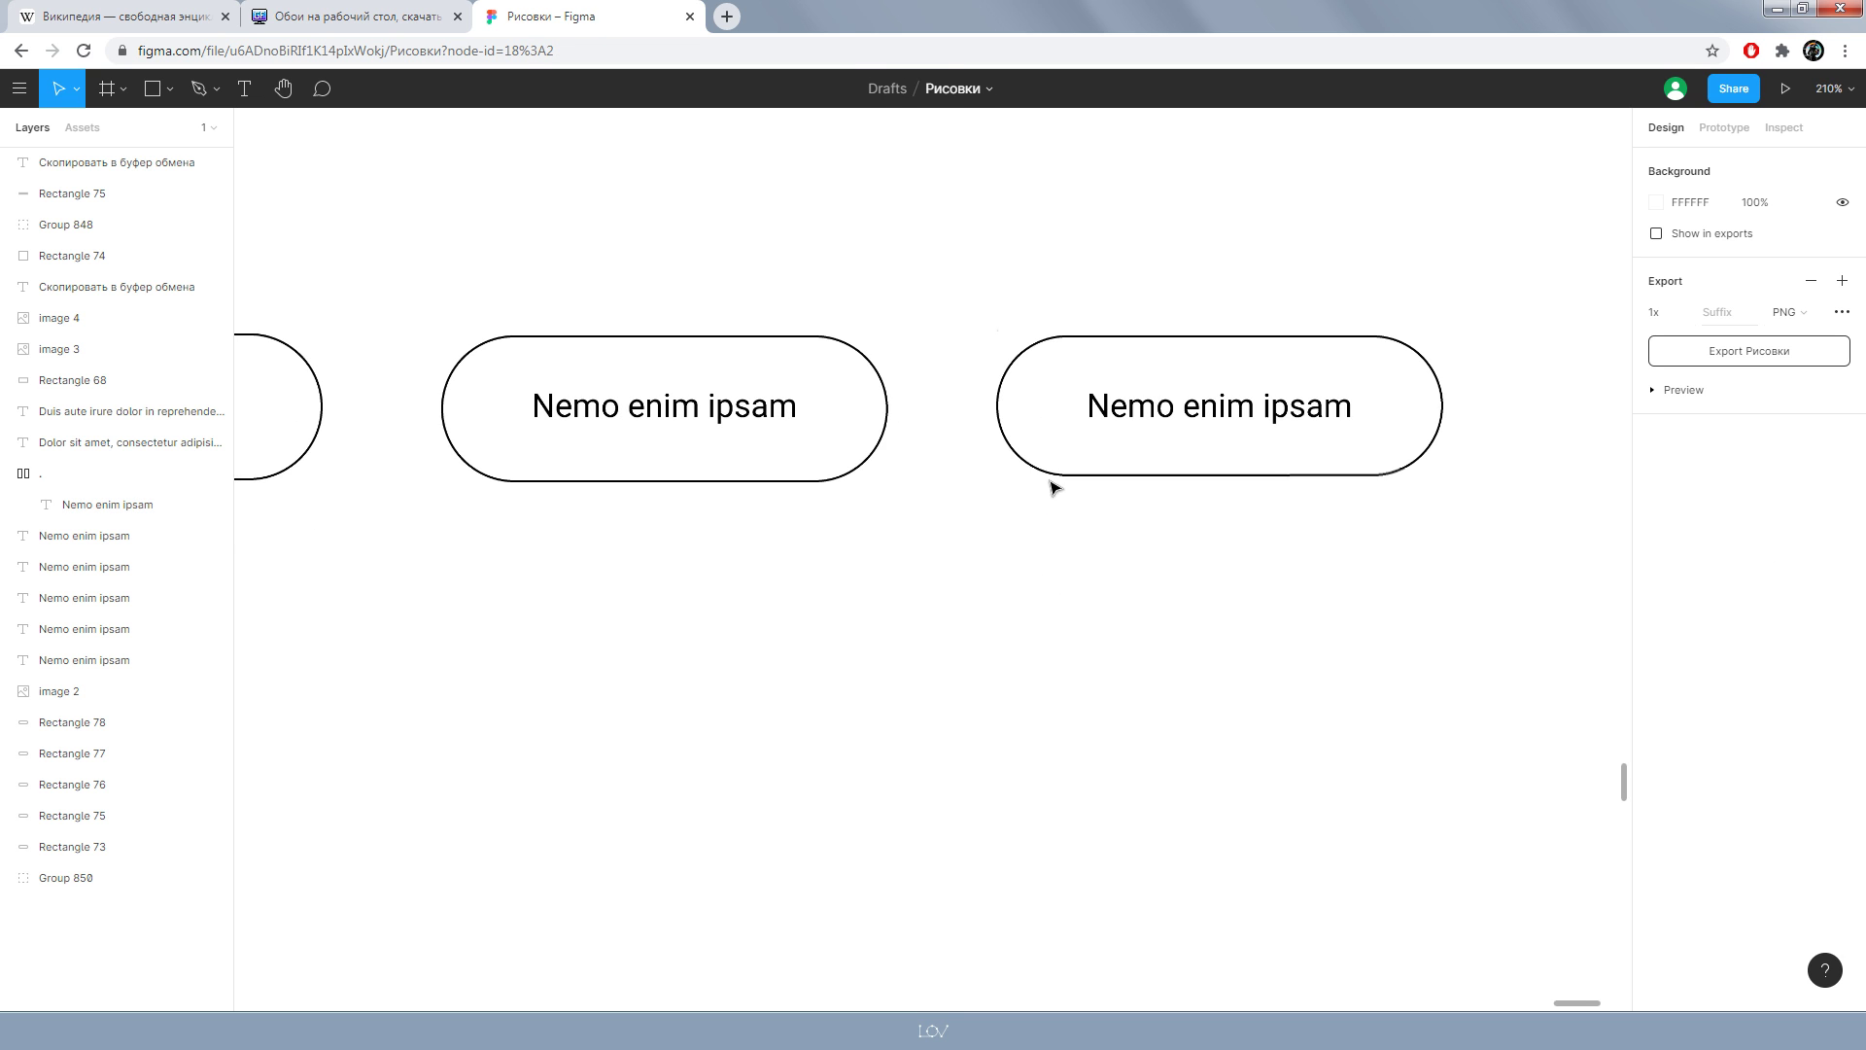
- Move the auto-layout right pill over the middle one and delete it
click(1008, 337)
drag(1053, 405, 1251, 466)
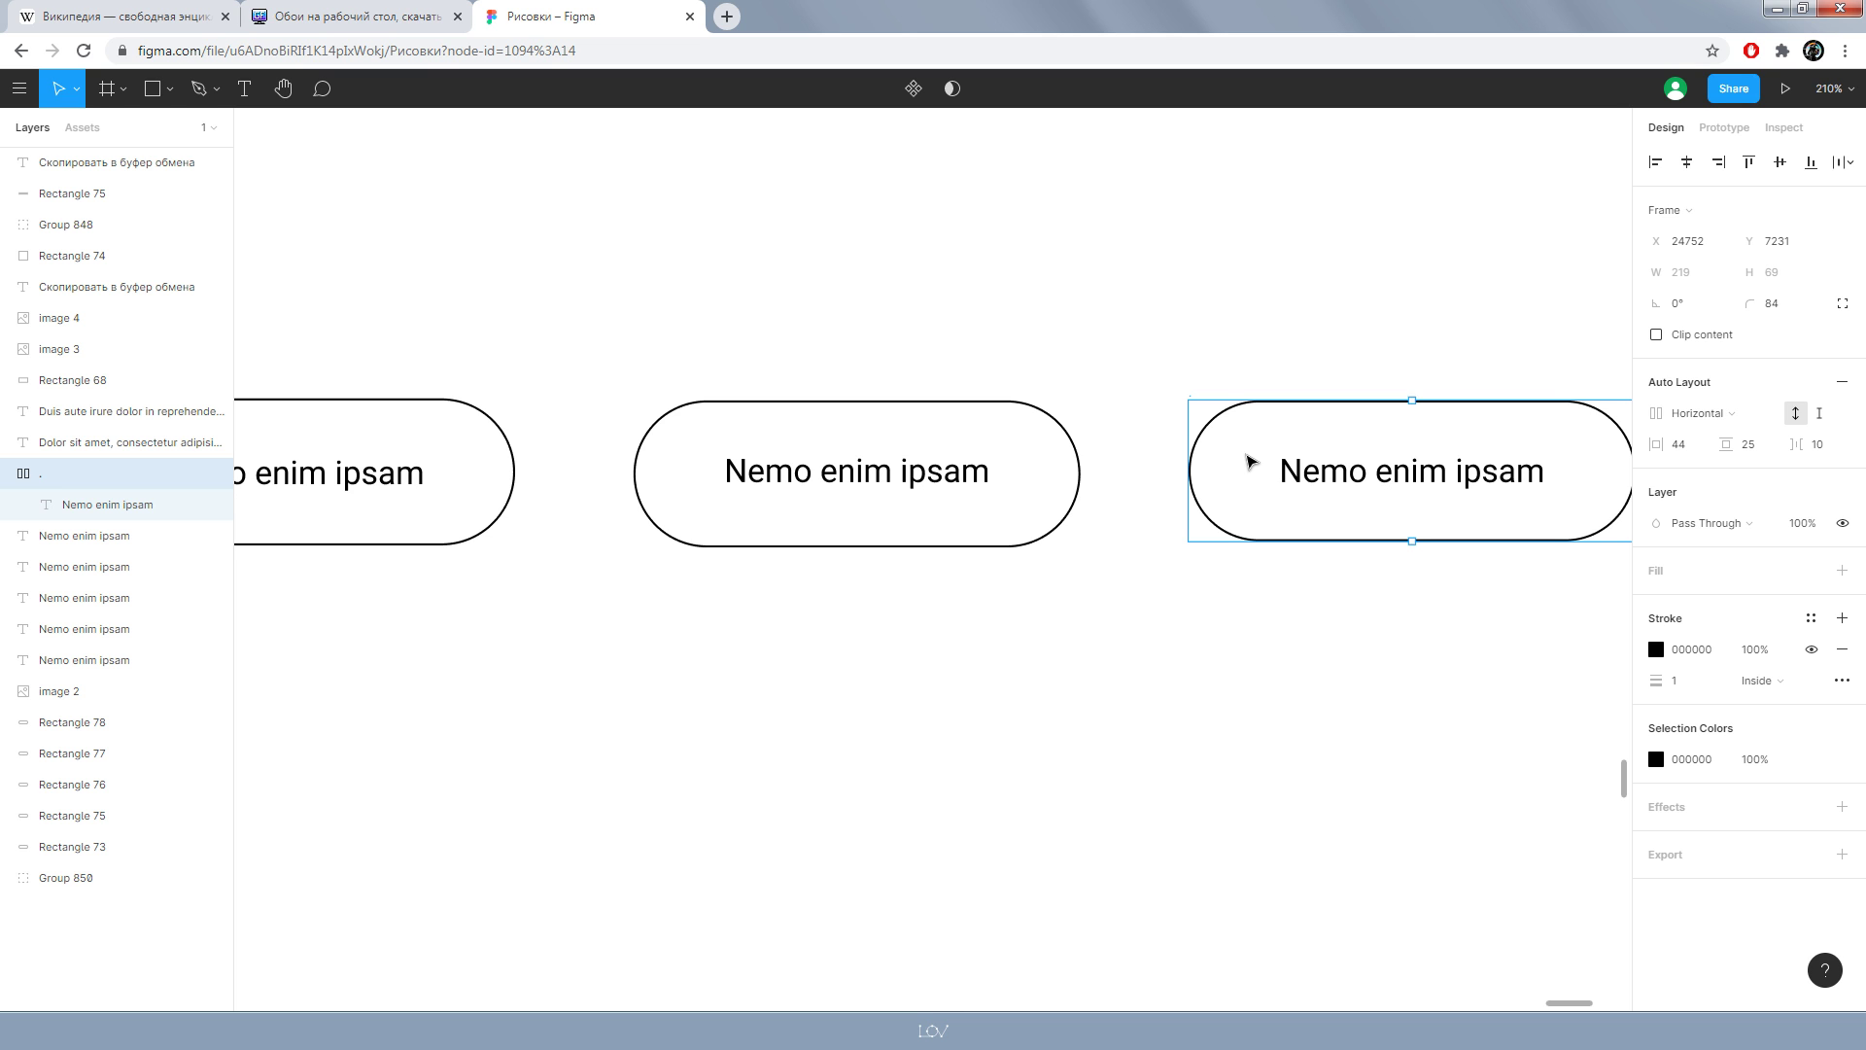
scroll(1254, 462, up, 5)
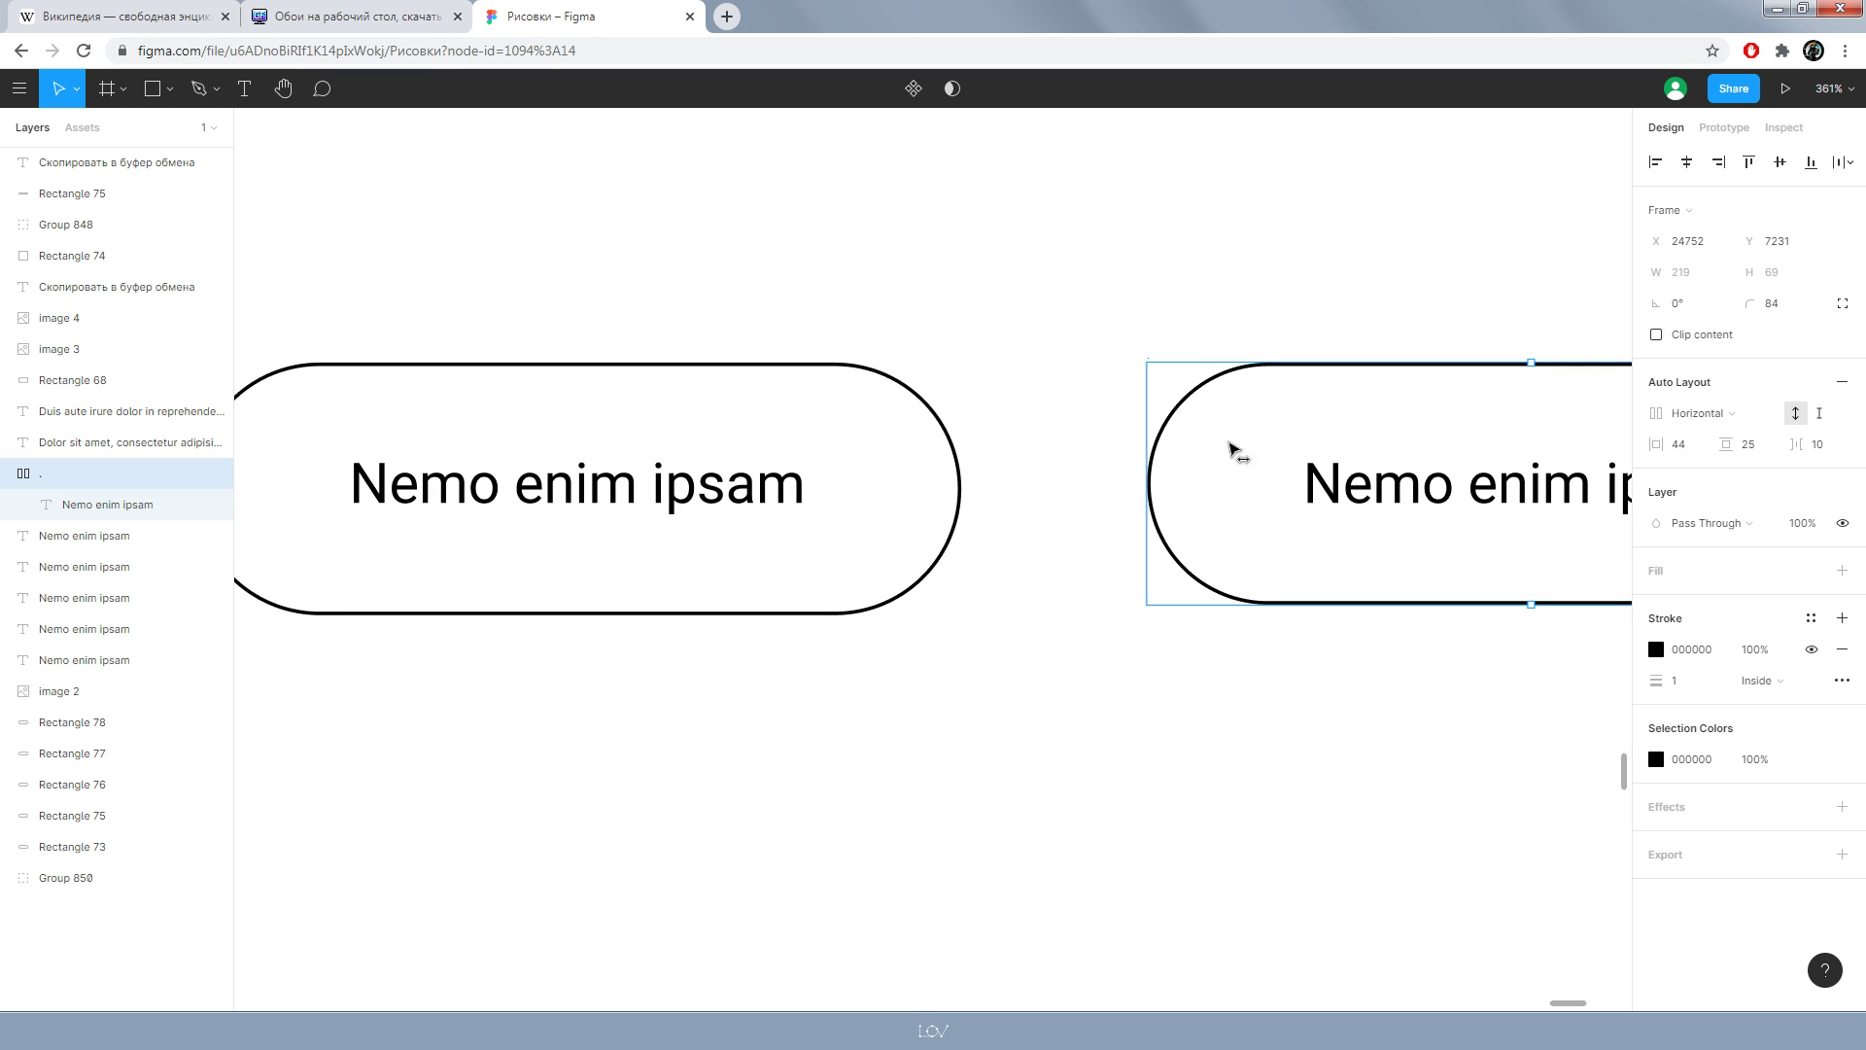
drag(1235, 446, 760, 434)
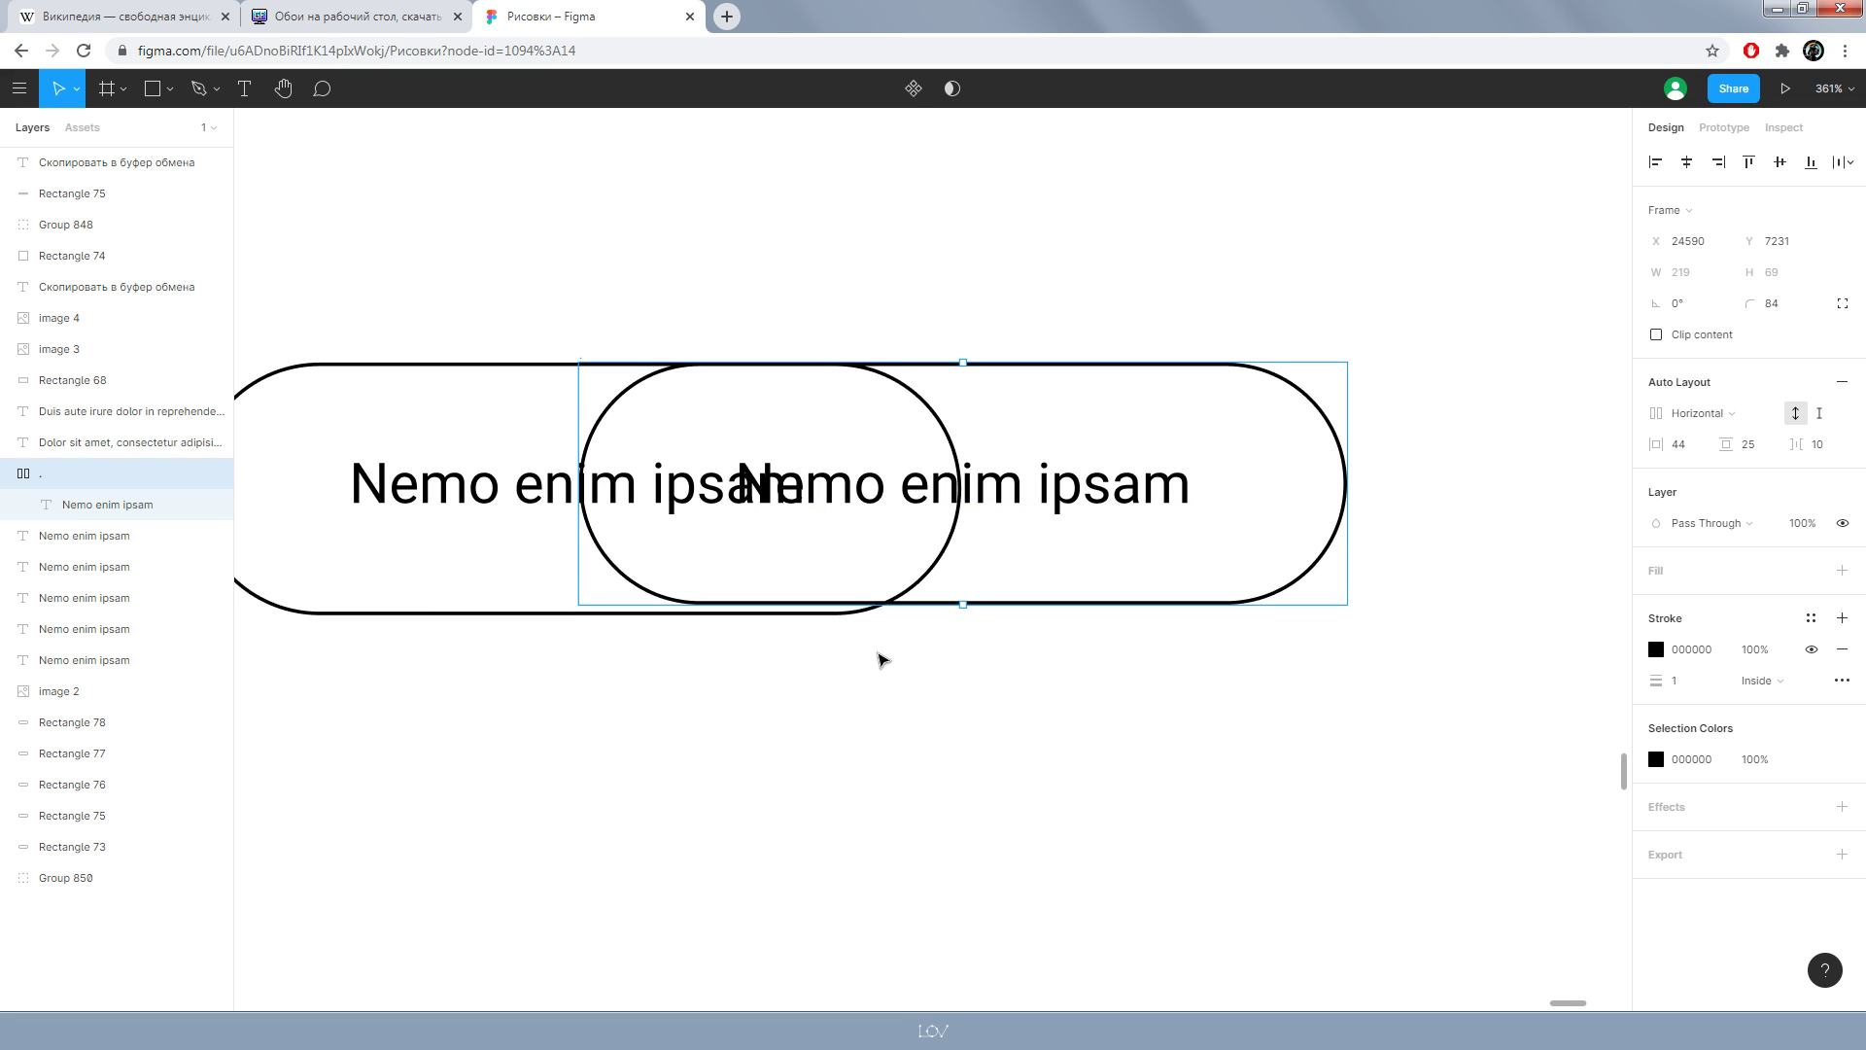
key(Delete)
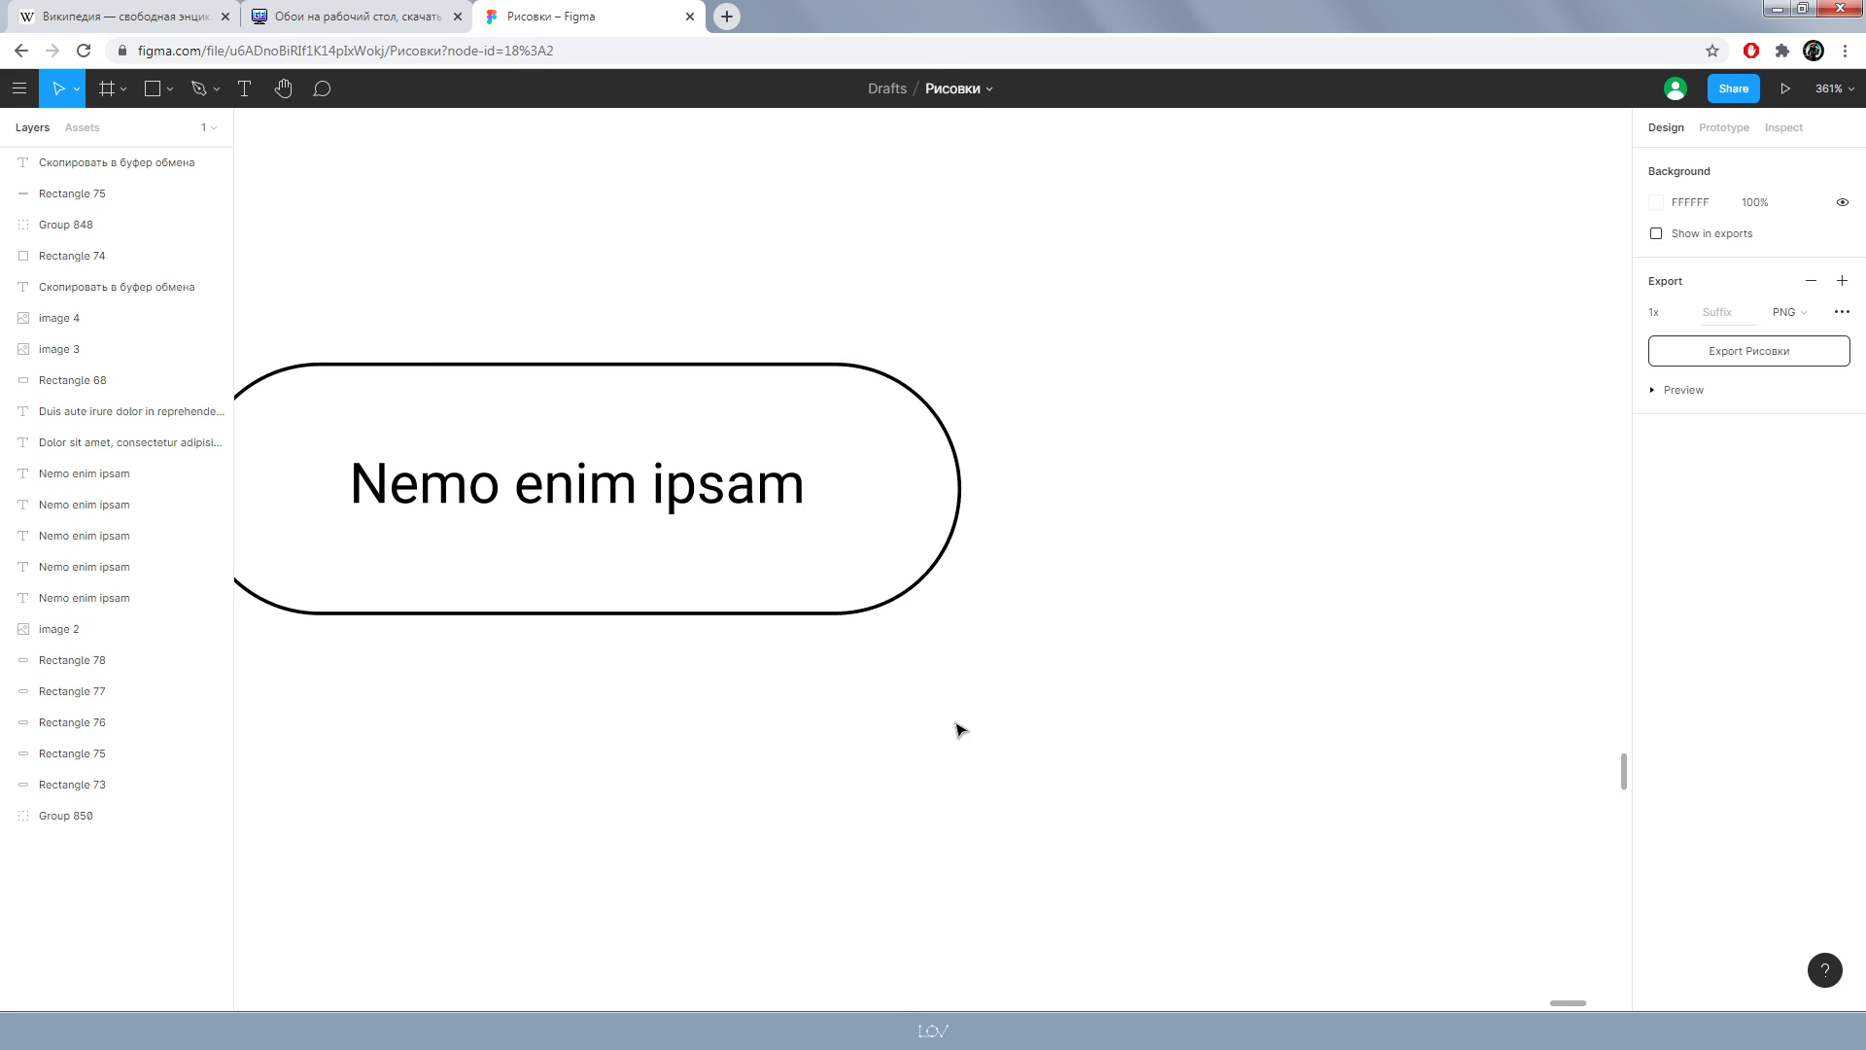
- Copy the remaining pill and text to the right and wrap them in auto layout as Frame 21
drag(1141, 805, 446, 204)
mouse_move(432, 424)
mouse_down()
mouse_move(1293, 452)
mouse_move(1256, 423)
mouse_up()
key(shift+a)
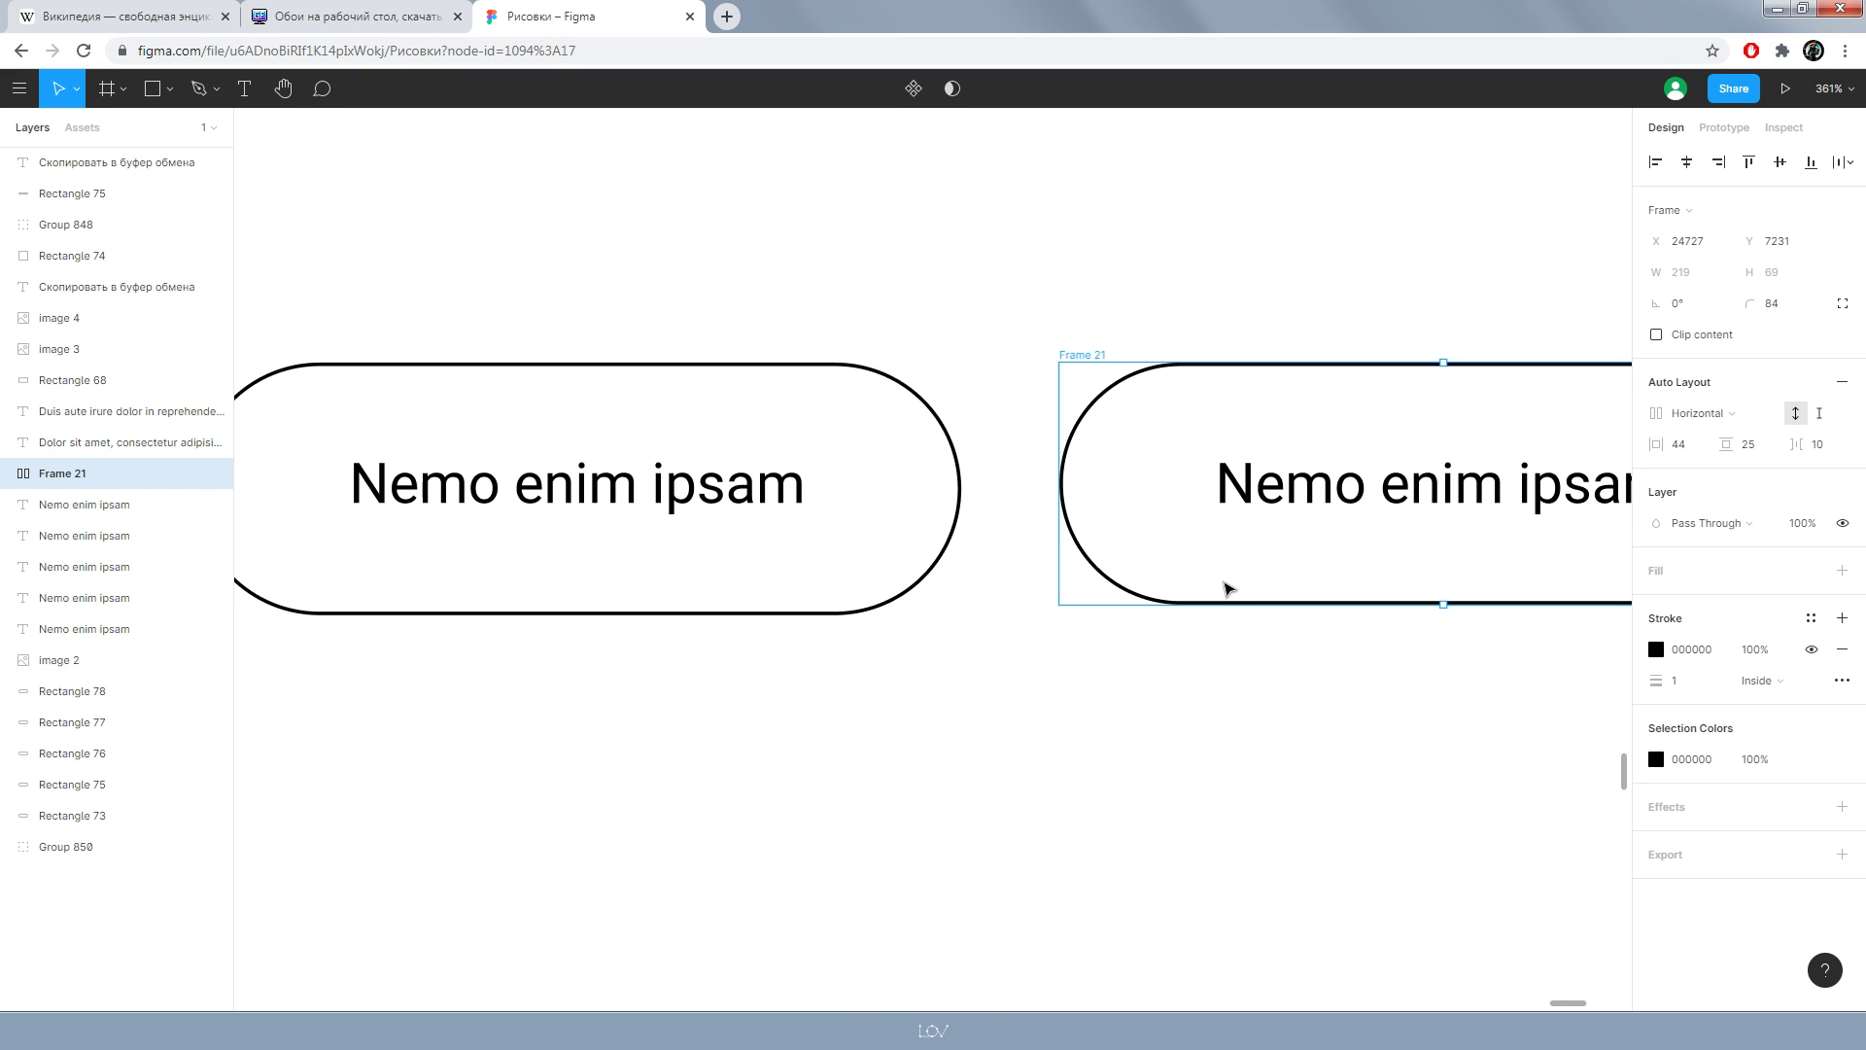
scroll(1226, 776, down, 3)
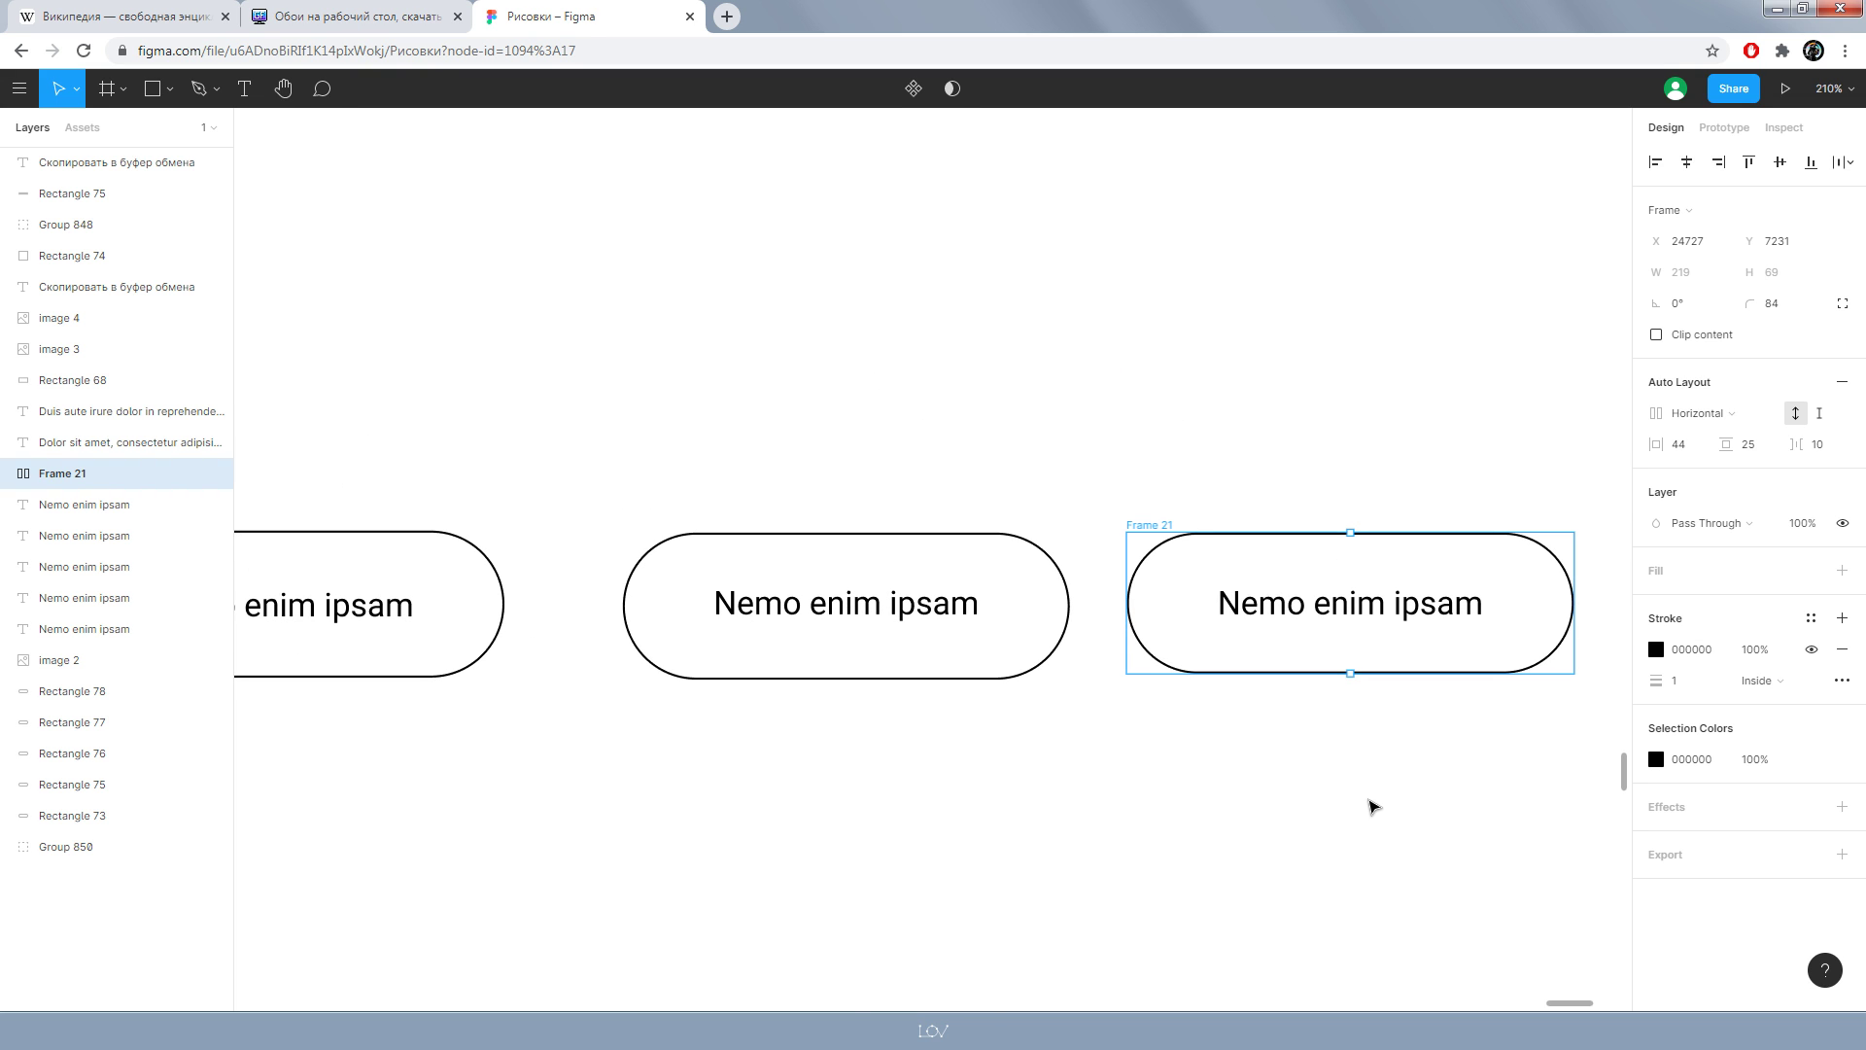
scroll(1373, 795, down, 1)
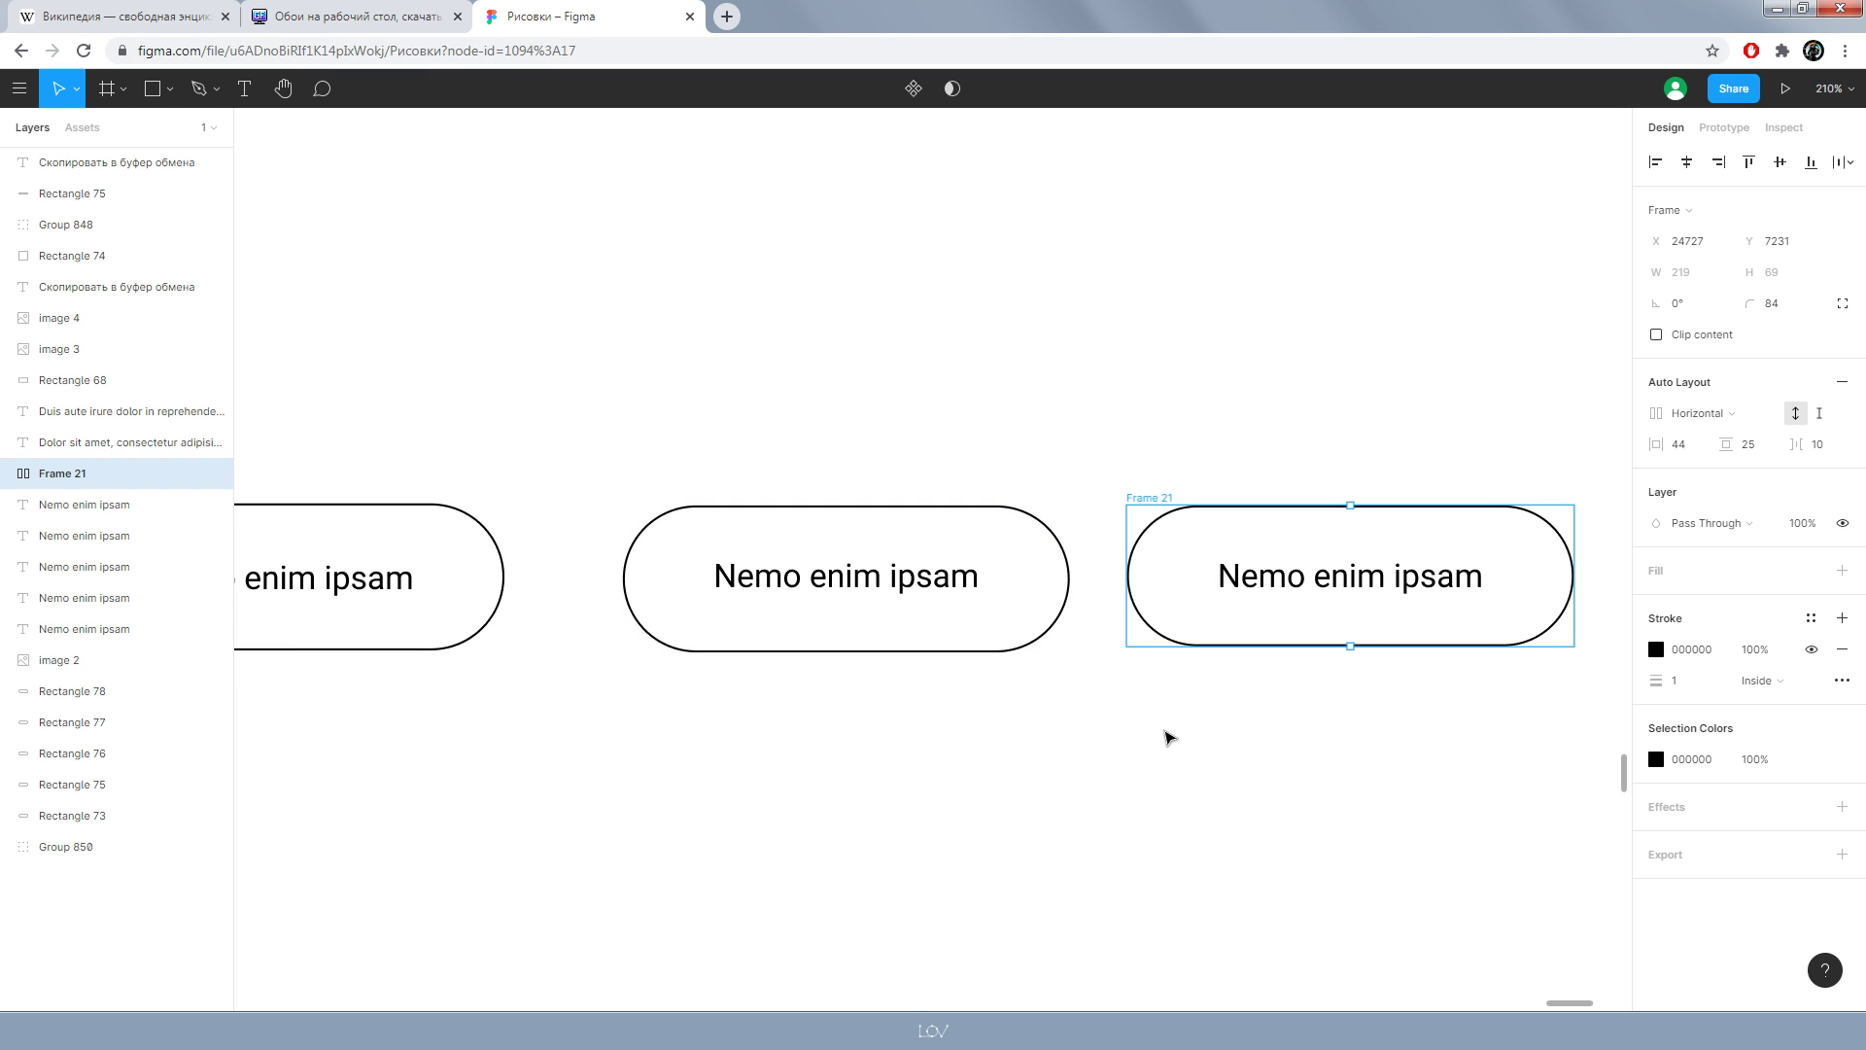
click(1170, 734)
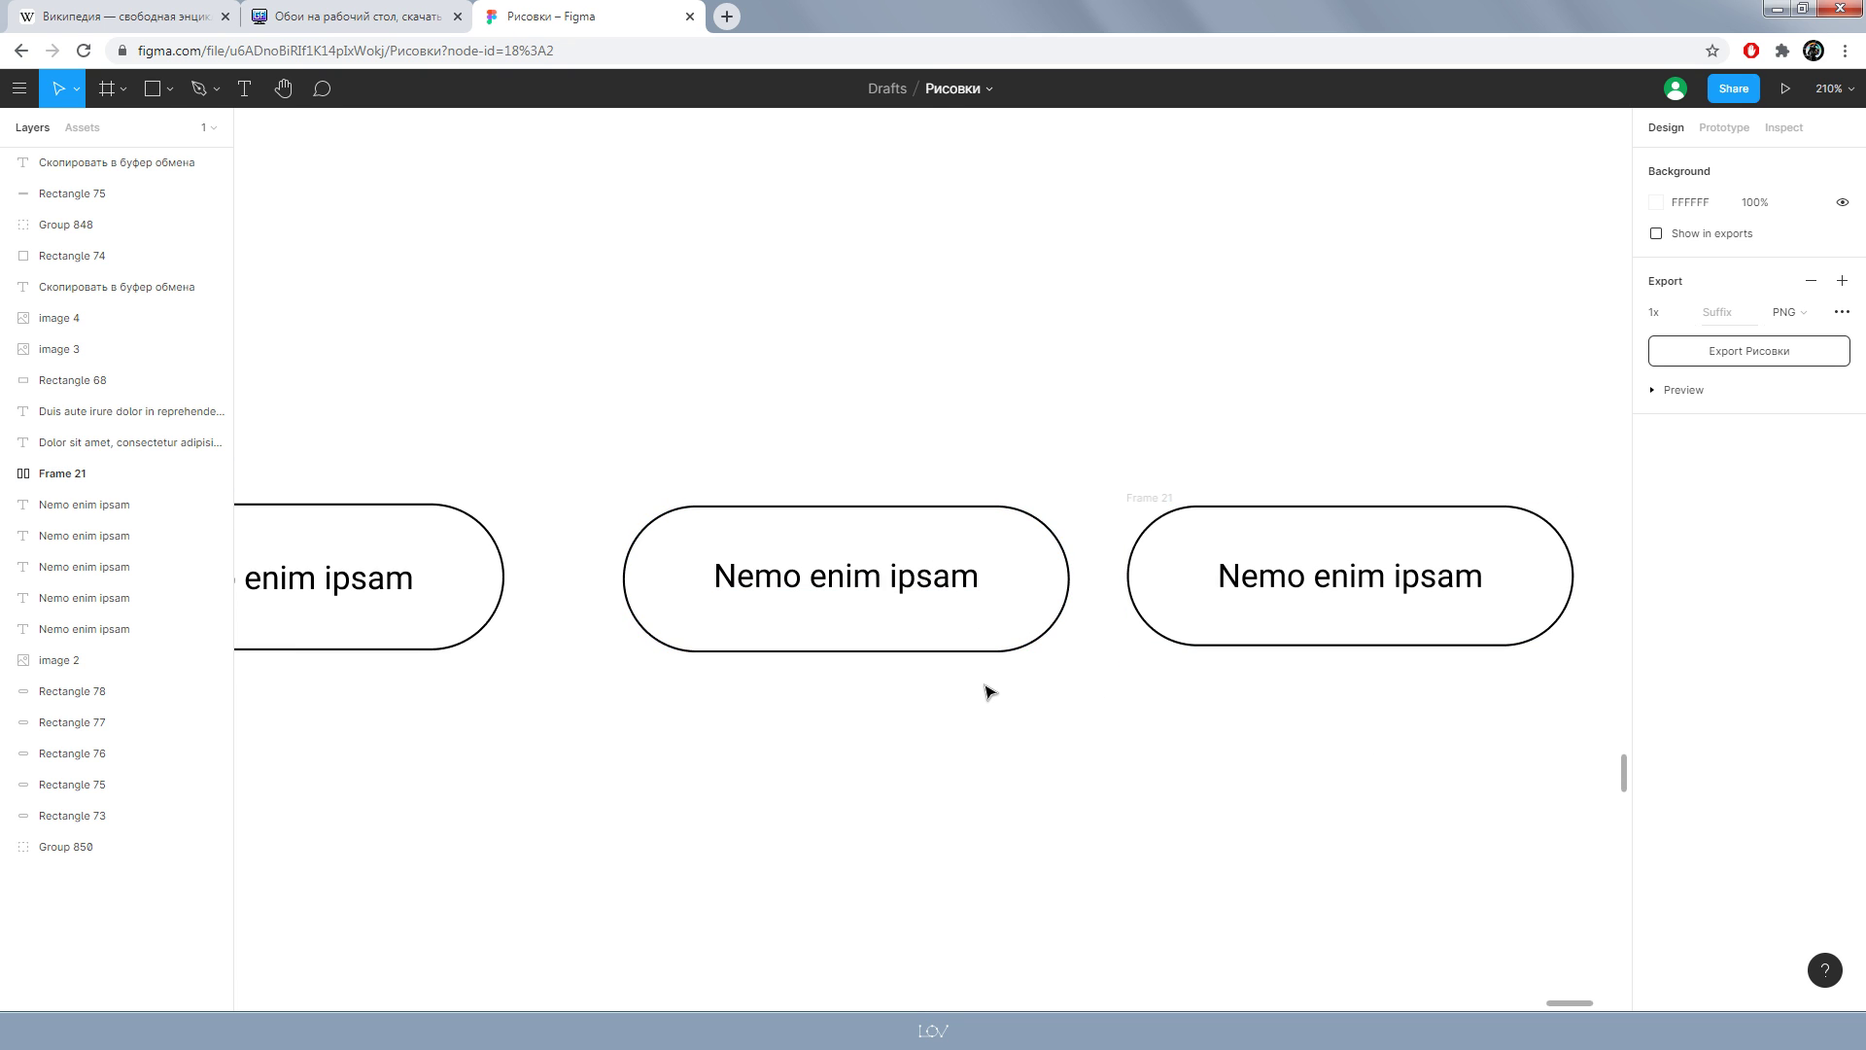
click(1152, 520)
click(1415, 745)
scroll(1414, 745, right, 3)
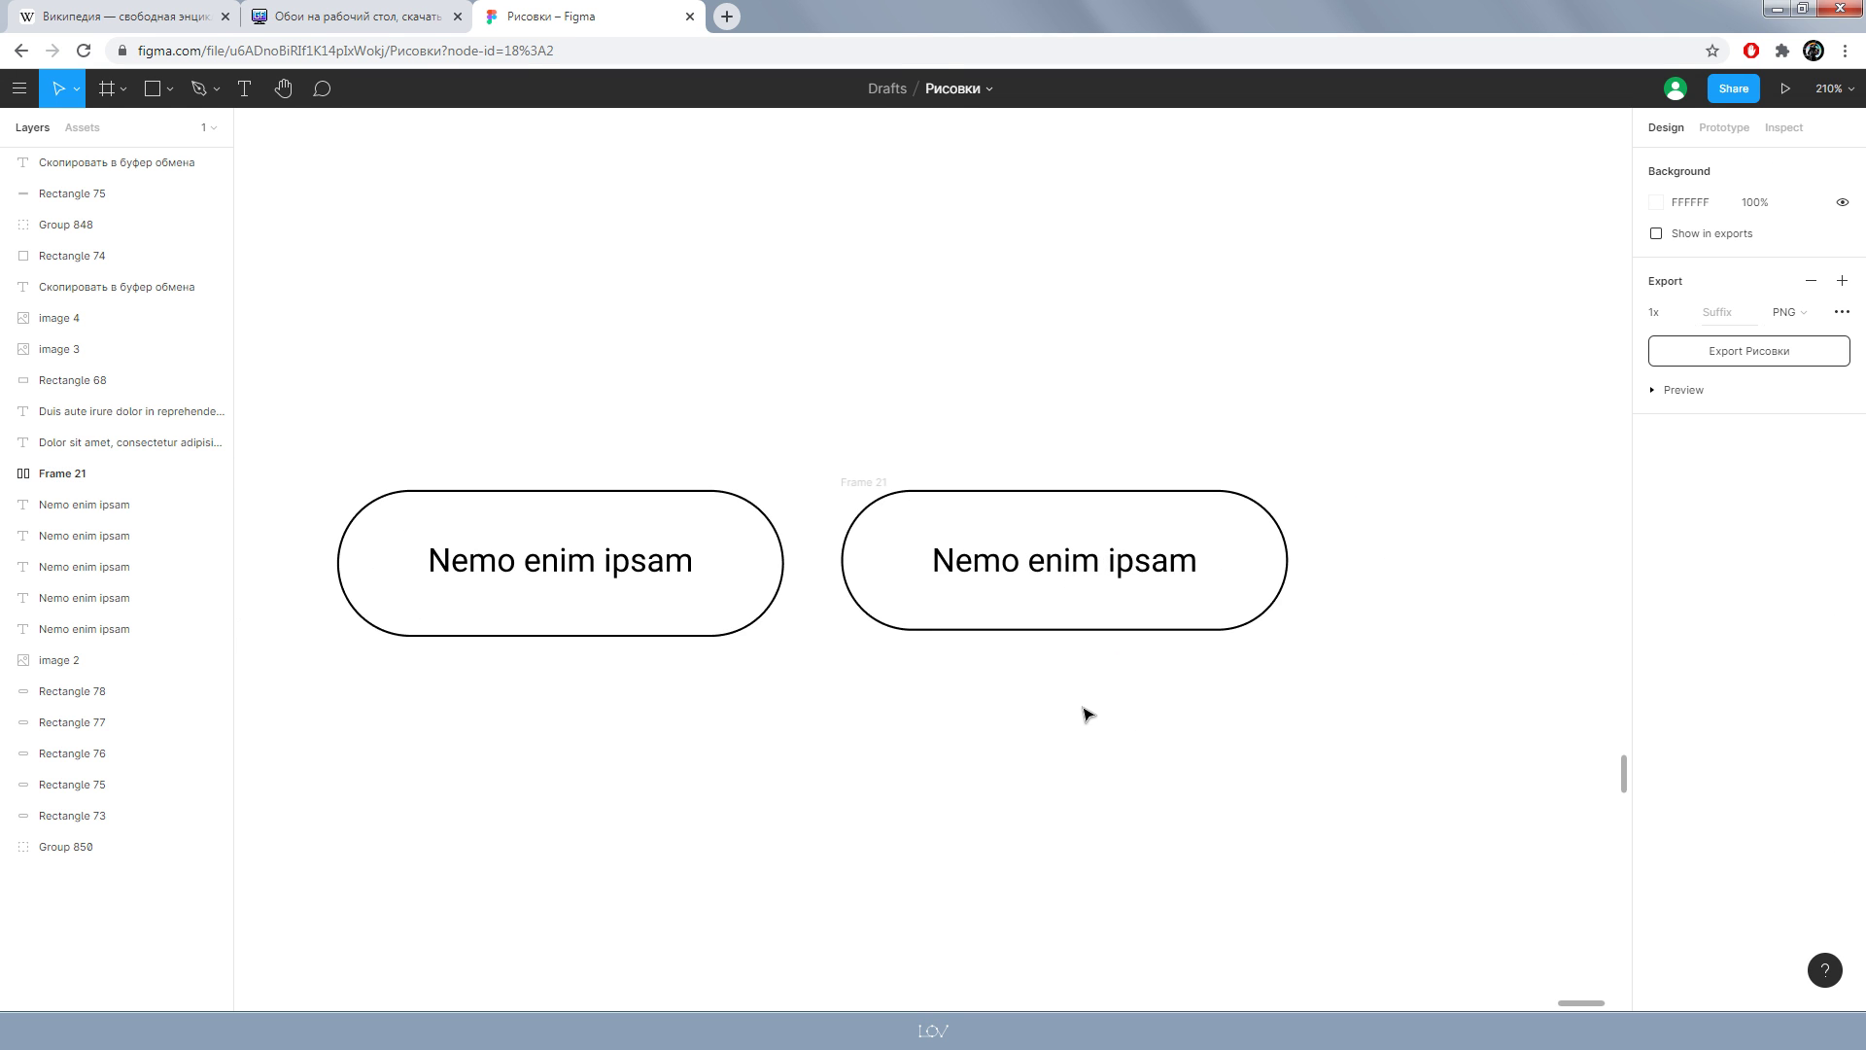
- Draw a thin 85×2 grey bar, Rectangle 79, beneath the pill's label
key(r)
mouse_move(842, 689)
mouse_down()
mouse_move(1020, 691)
mouse_move(865, 494)
mouse_move(1049, 492)
mouse_up()
scroll(1015, 693, up, 2)
scroll(947, 688, up, 3)
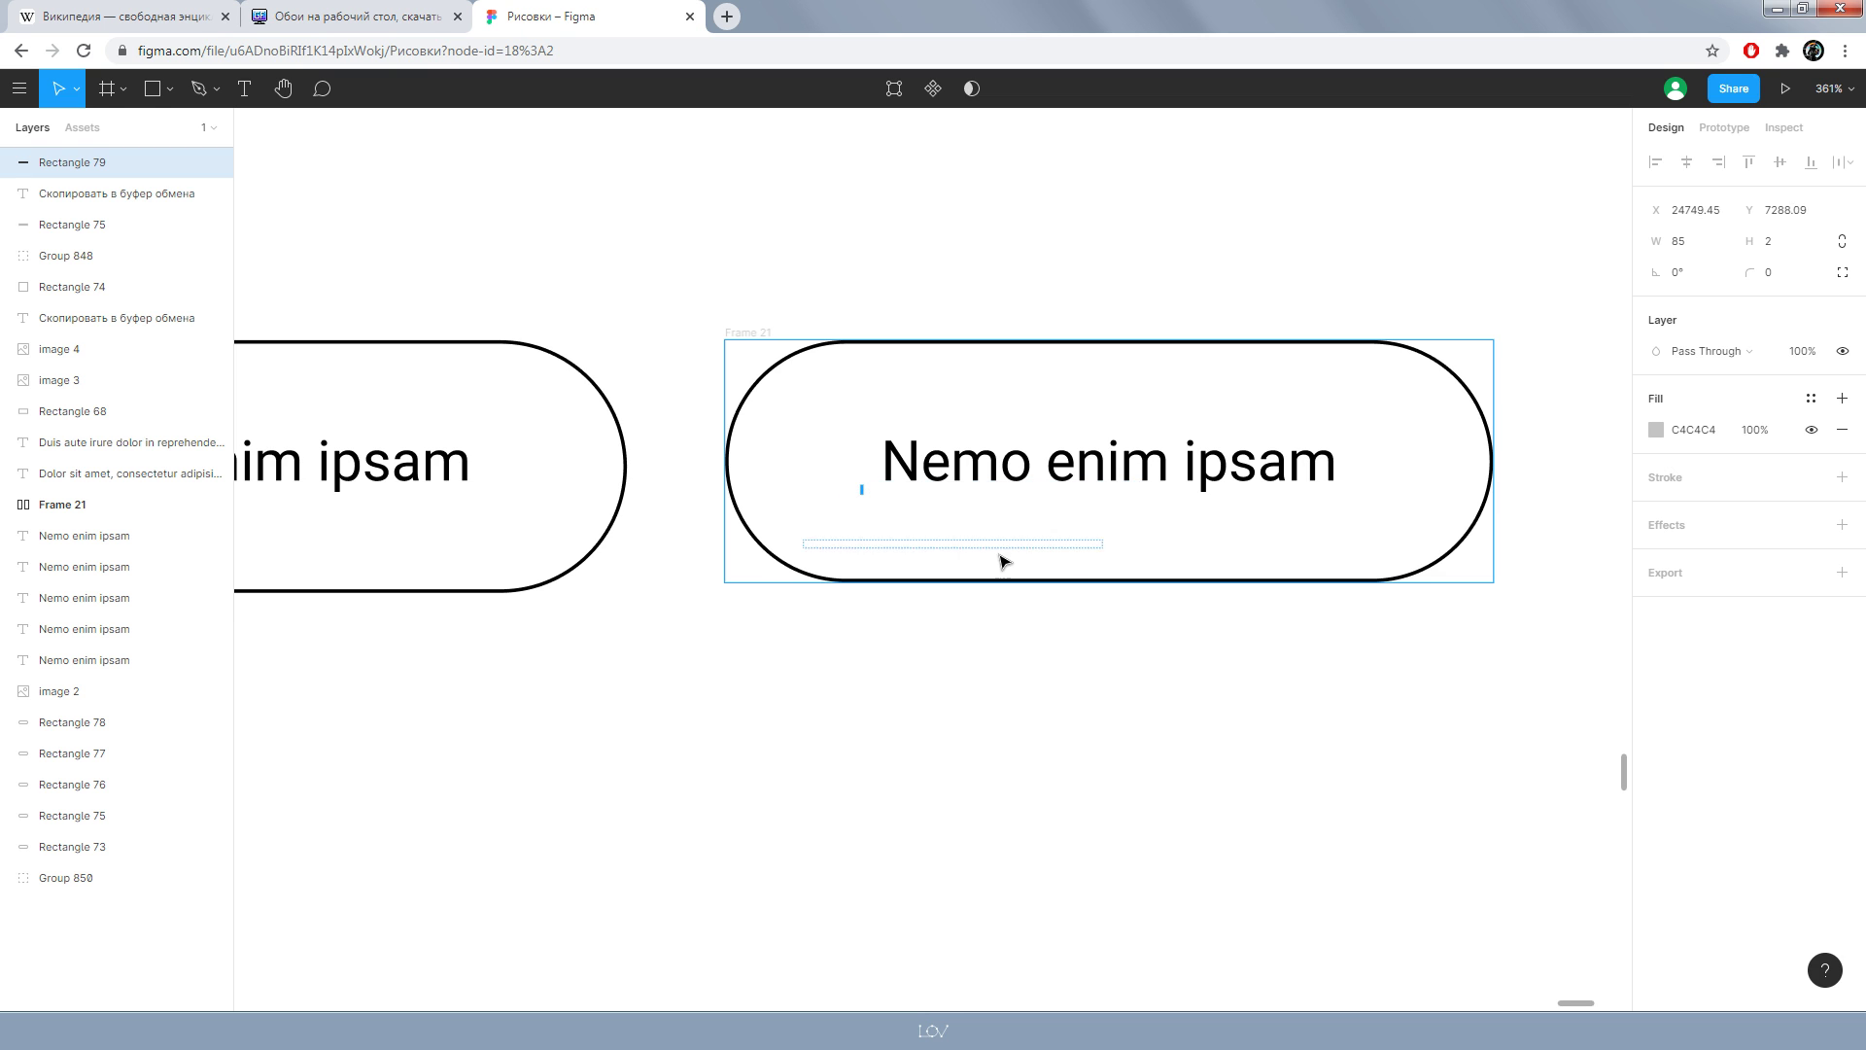
- Move the grey bar into Frame 21 and wrap it with the 'Nemo enim ipsam' text in nested auto layout
drag(1049, 493, 1067, 575)
click(1174, 710)
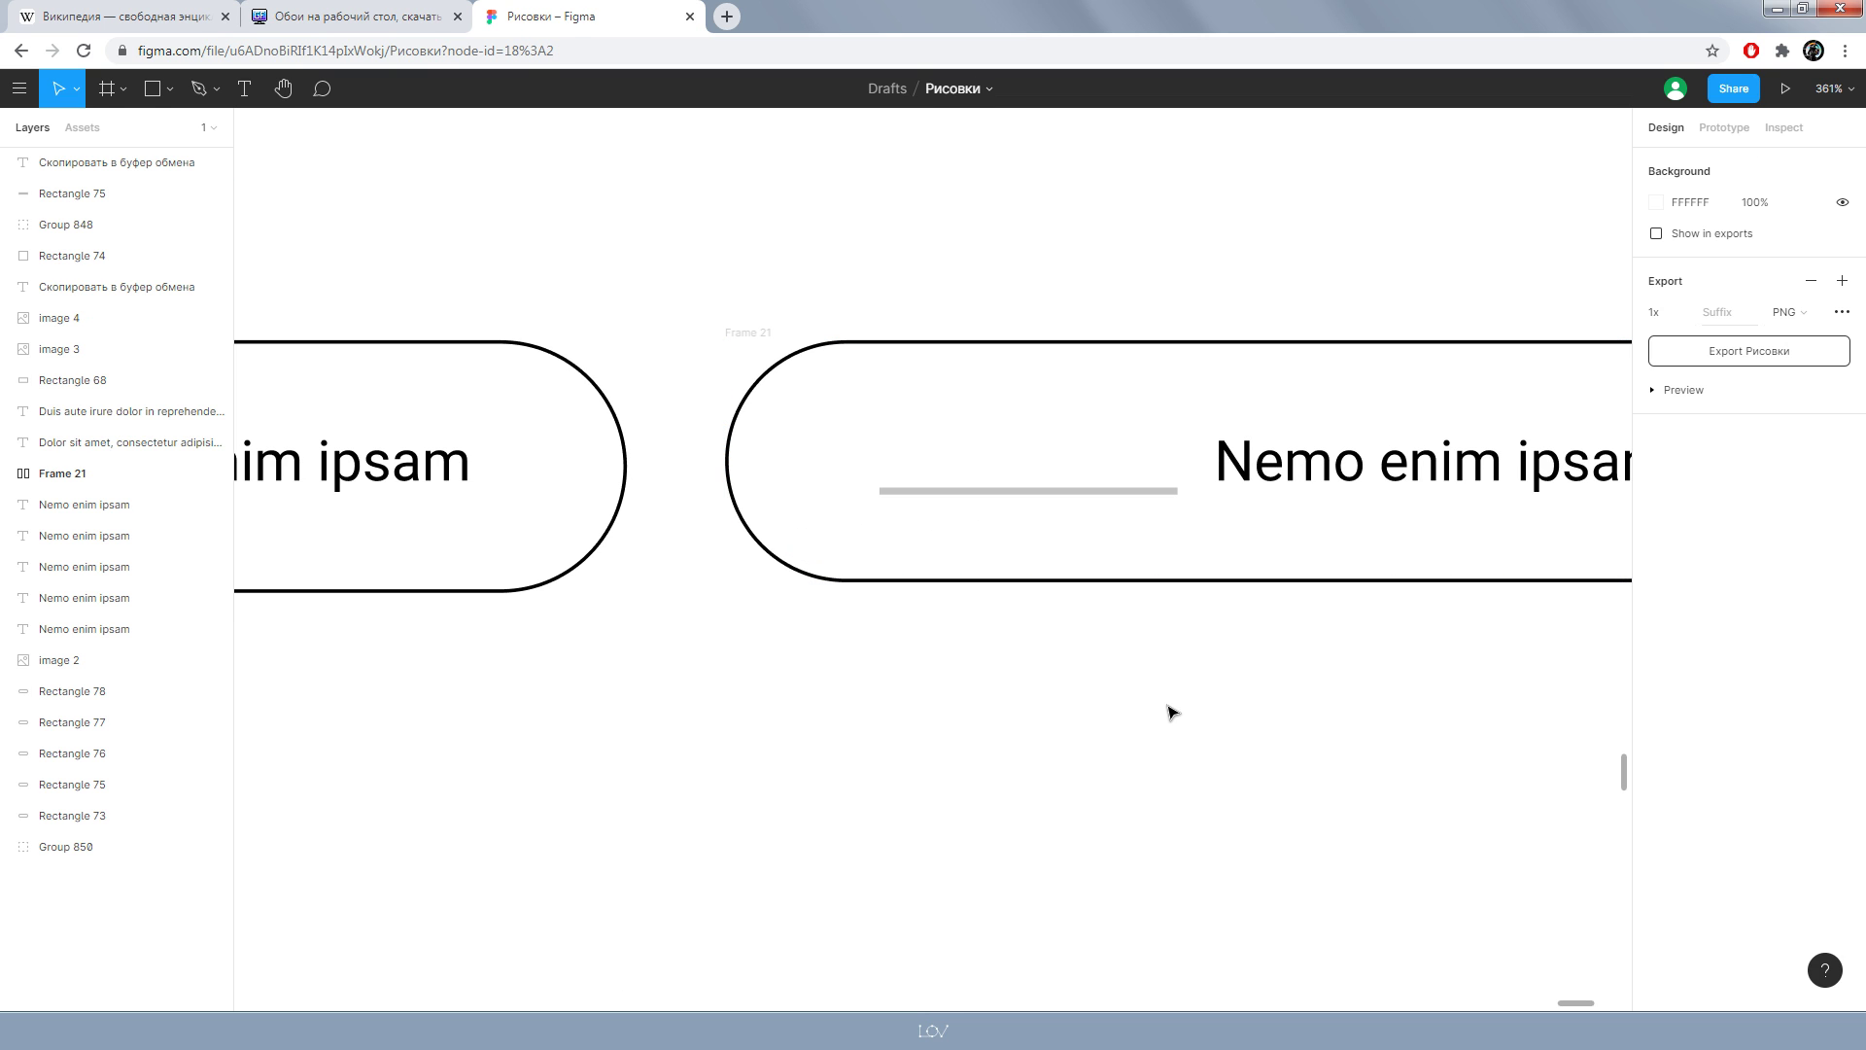
scroll(938, 689, right, 3)
scroll(958, 583, right, 3)
click(923, 468)
shift+click(841, 489)
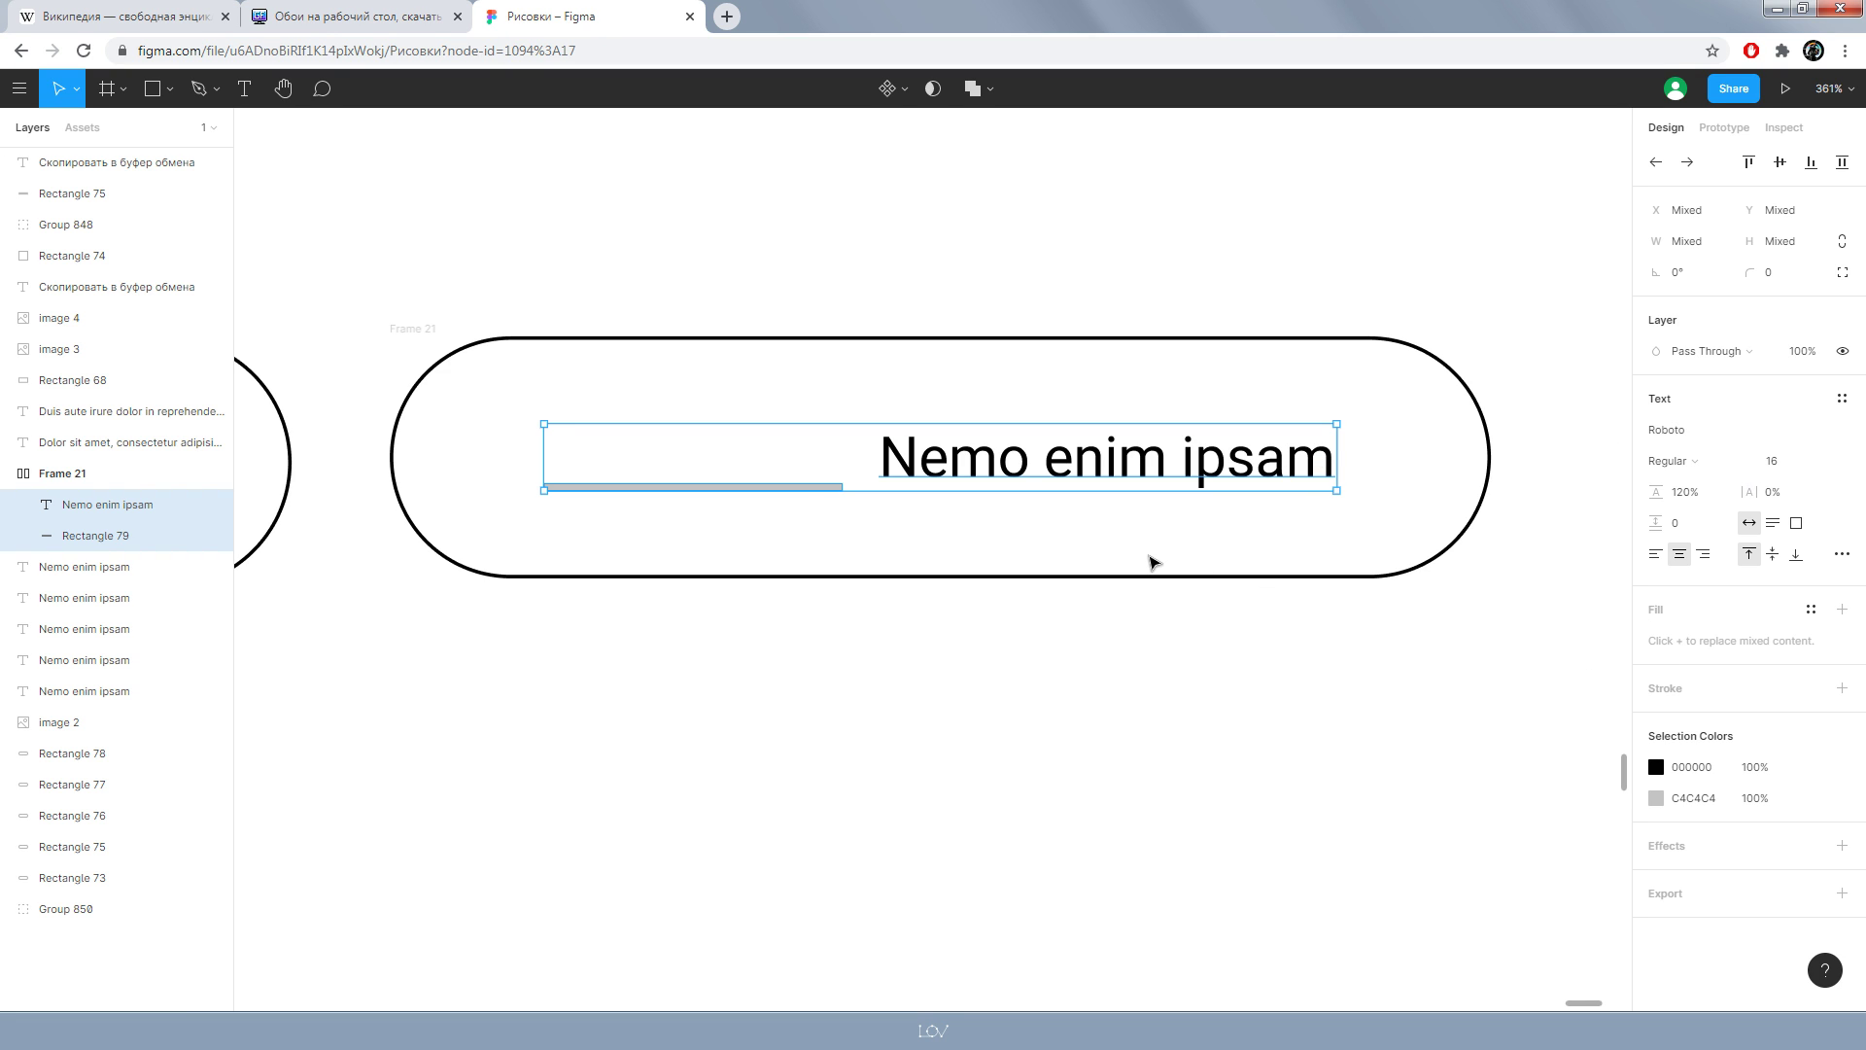
key(shift+a)
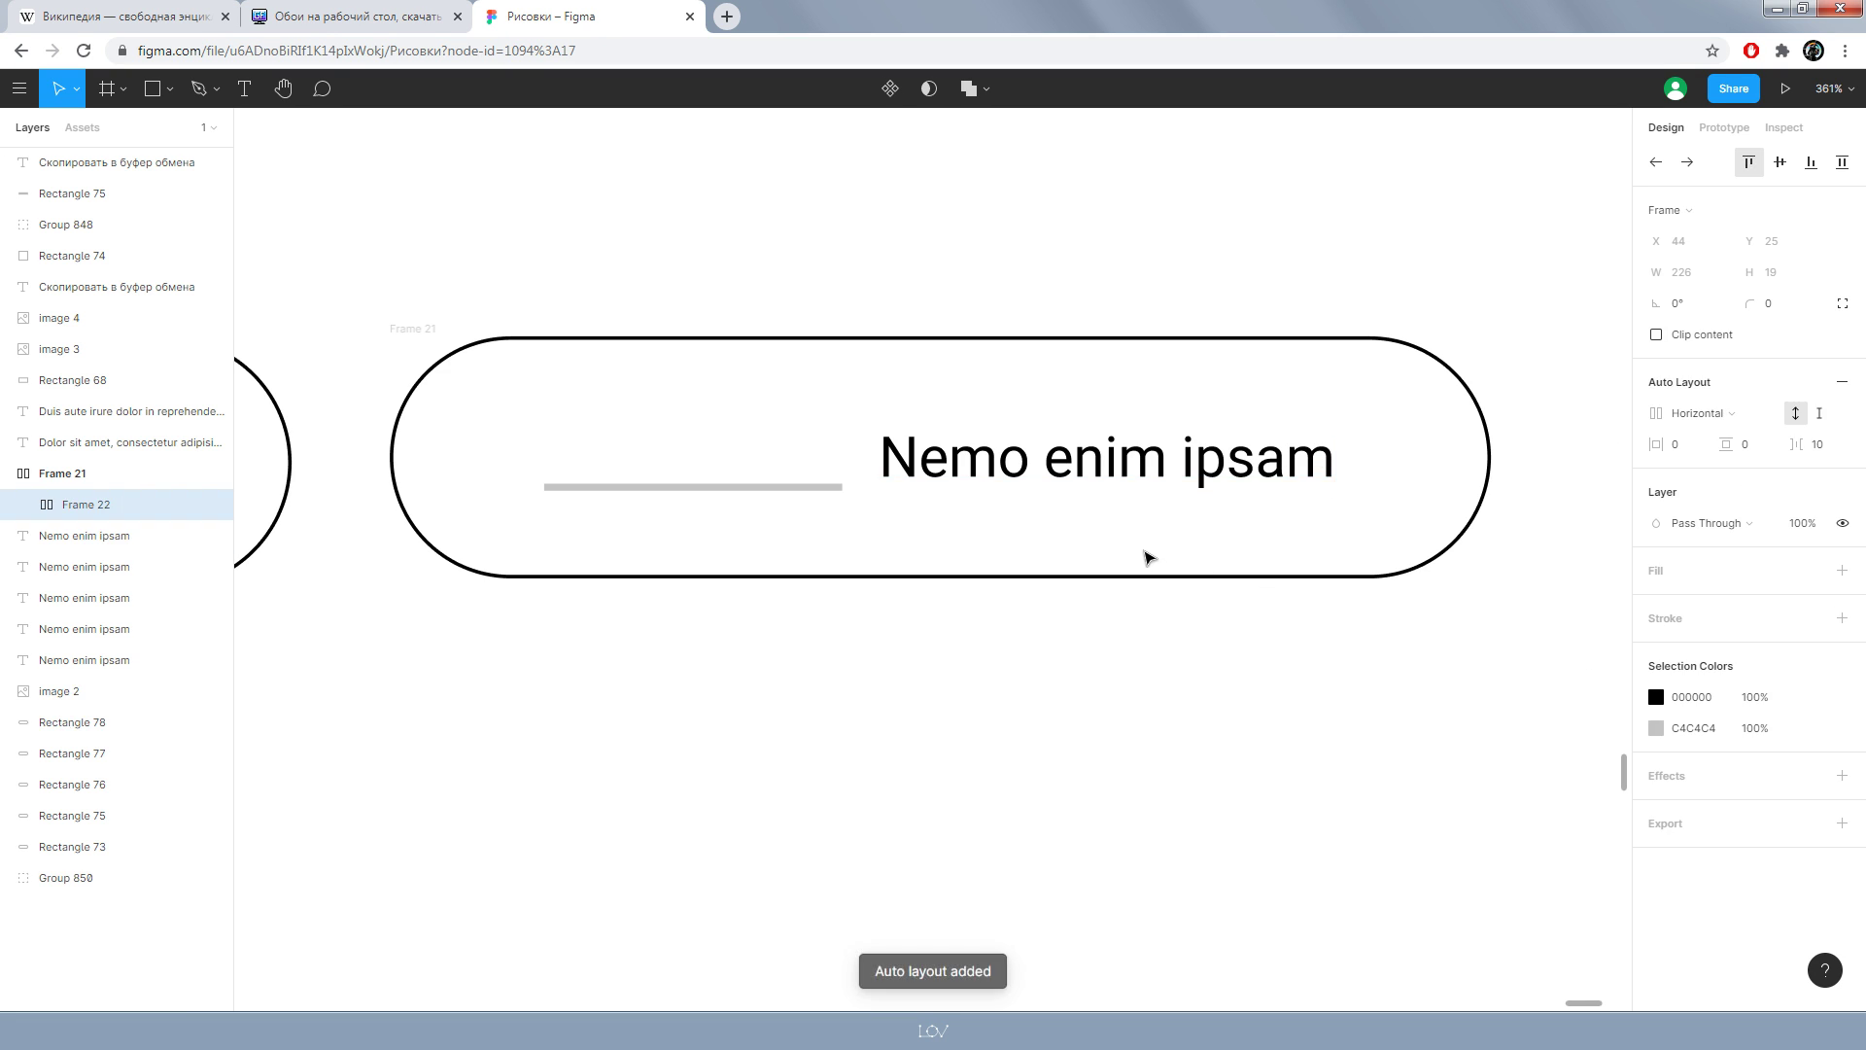
- Stack Frame 22 vertically, with the grey bar centred below the text
click(54, 477)
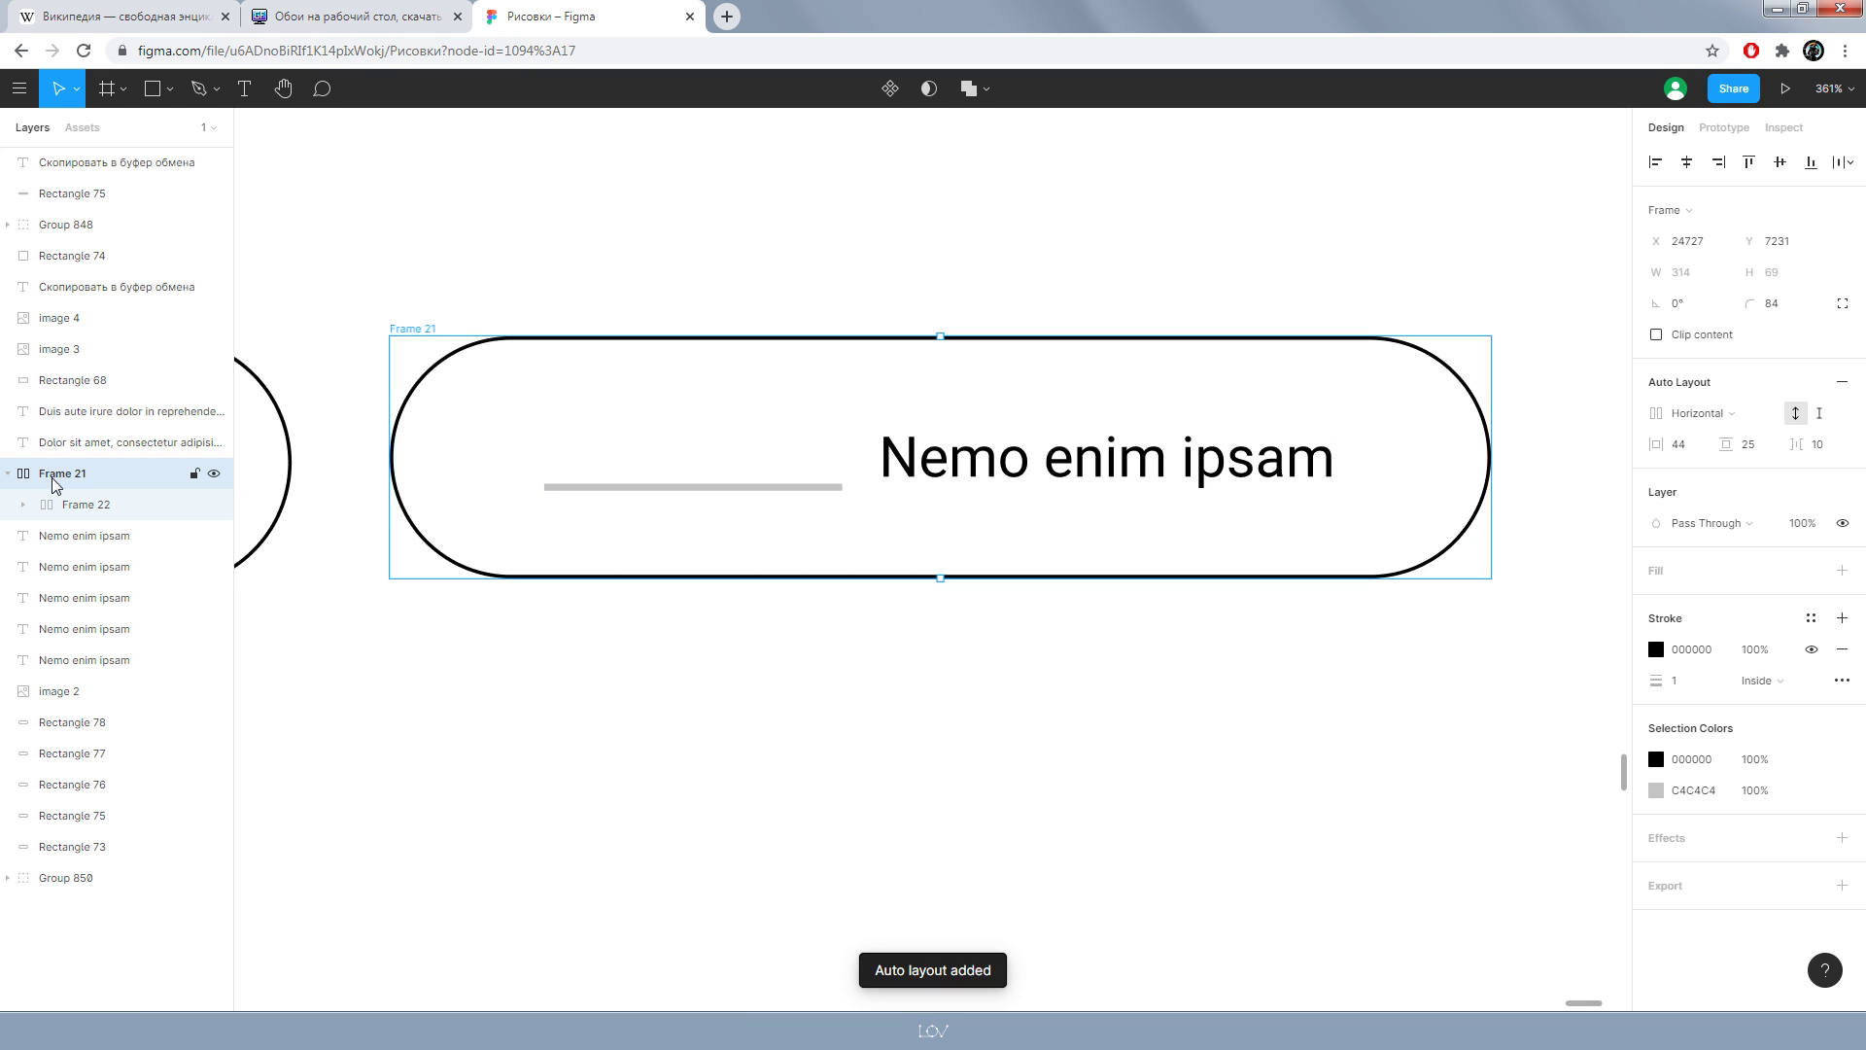
click(60, 505)
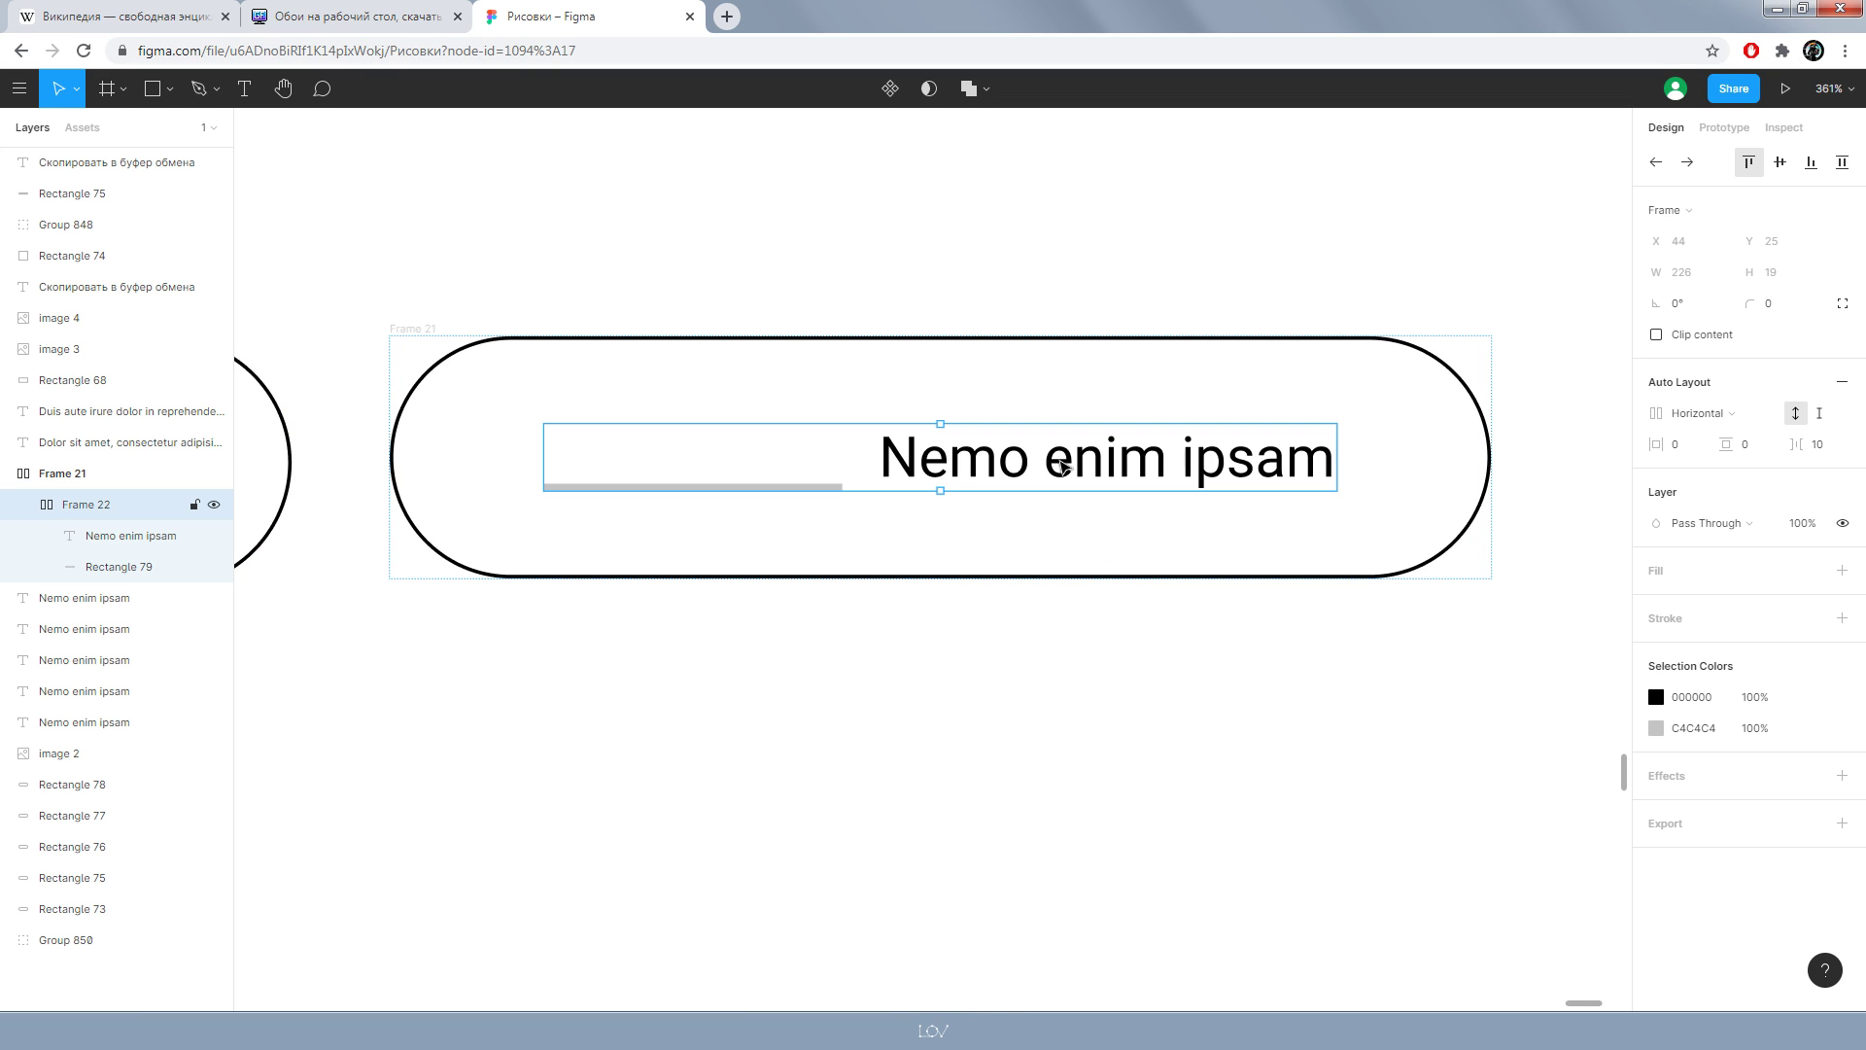
click(1736, 418)
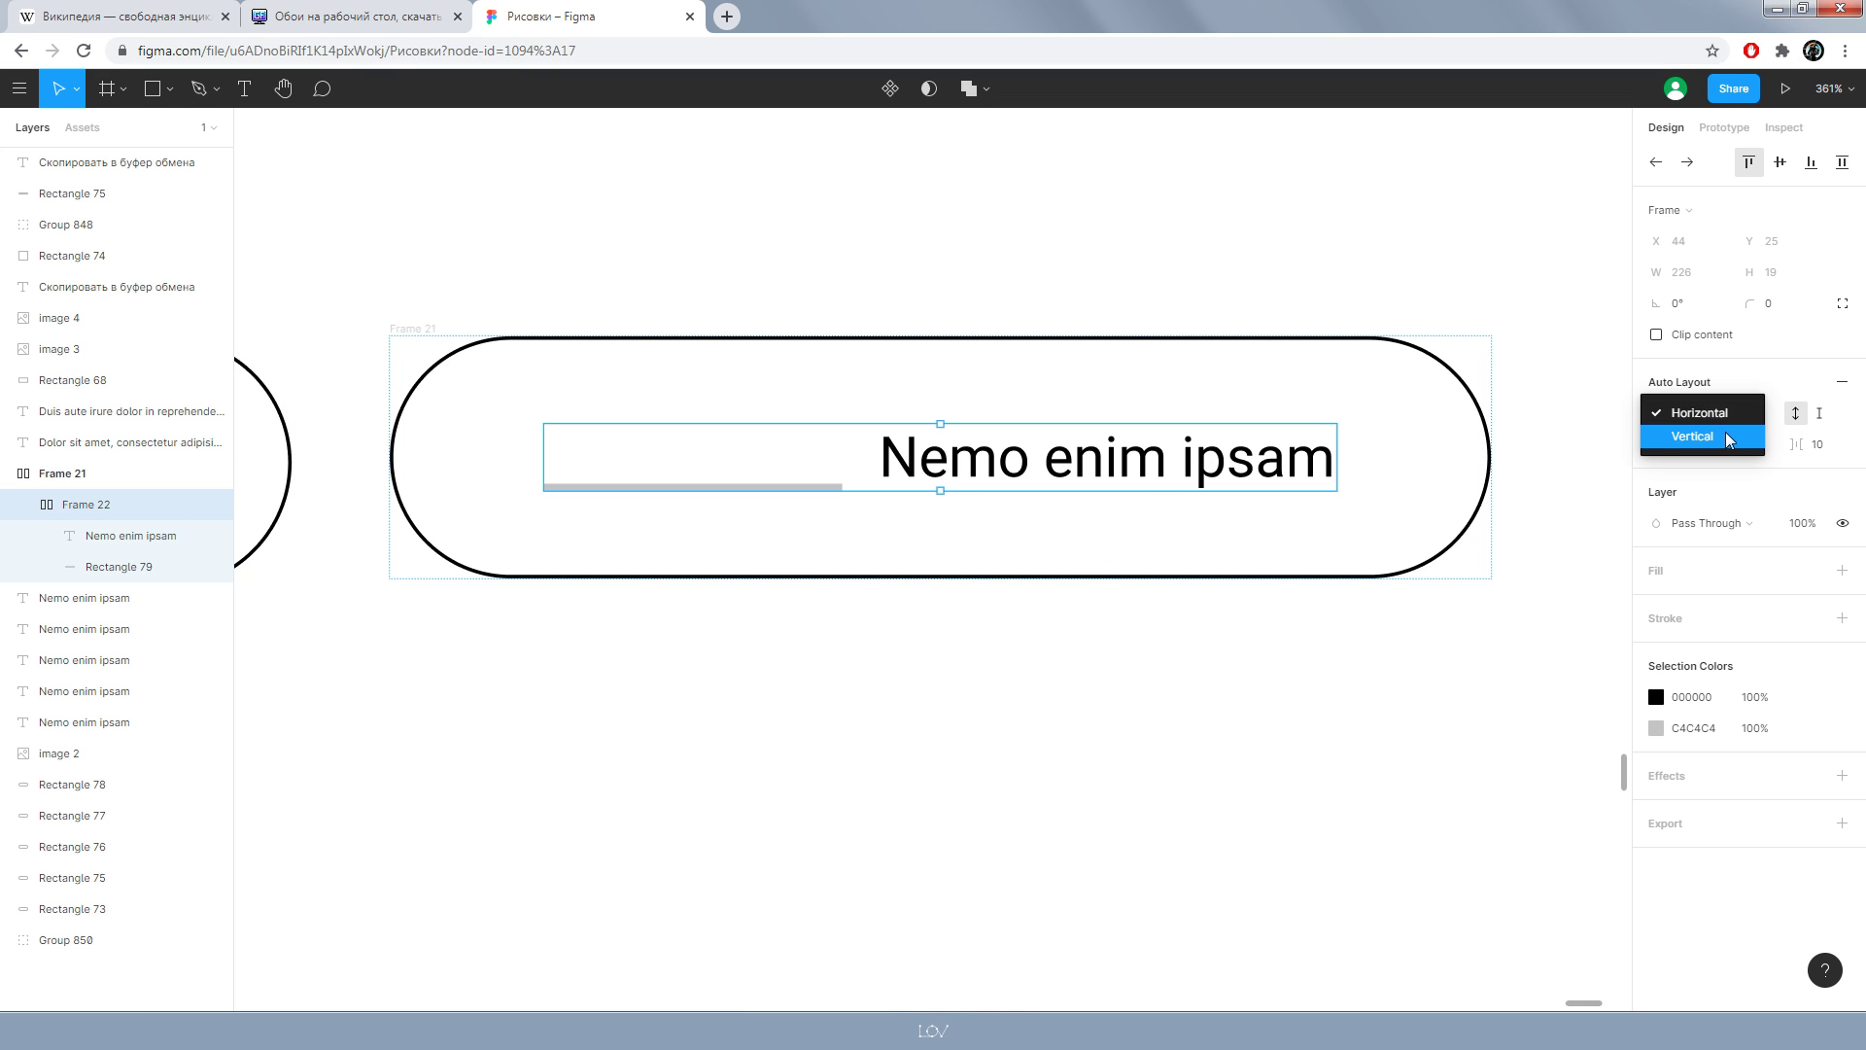
click(1729, 437)
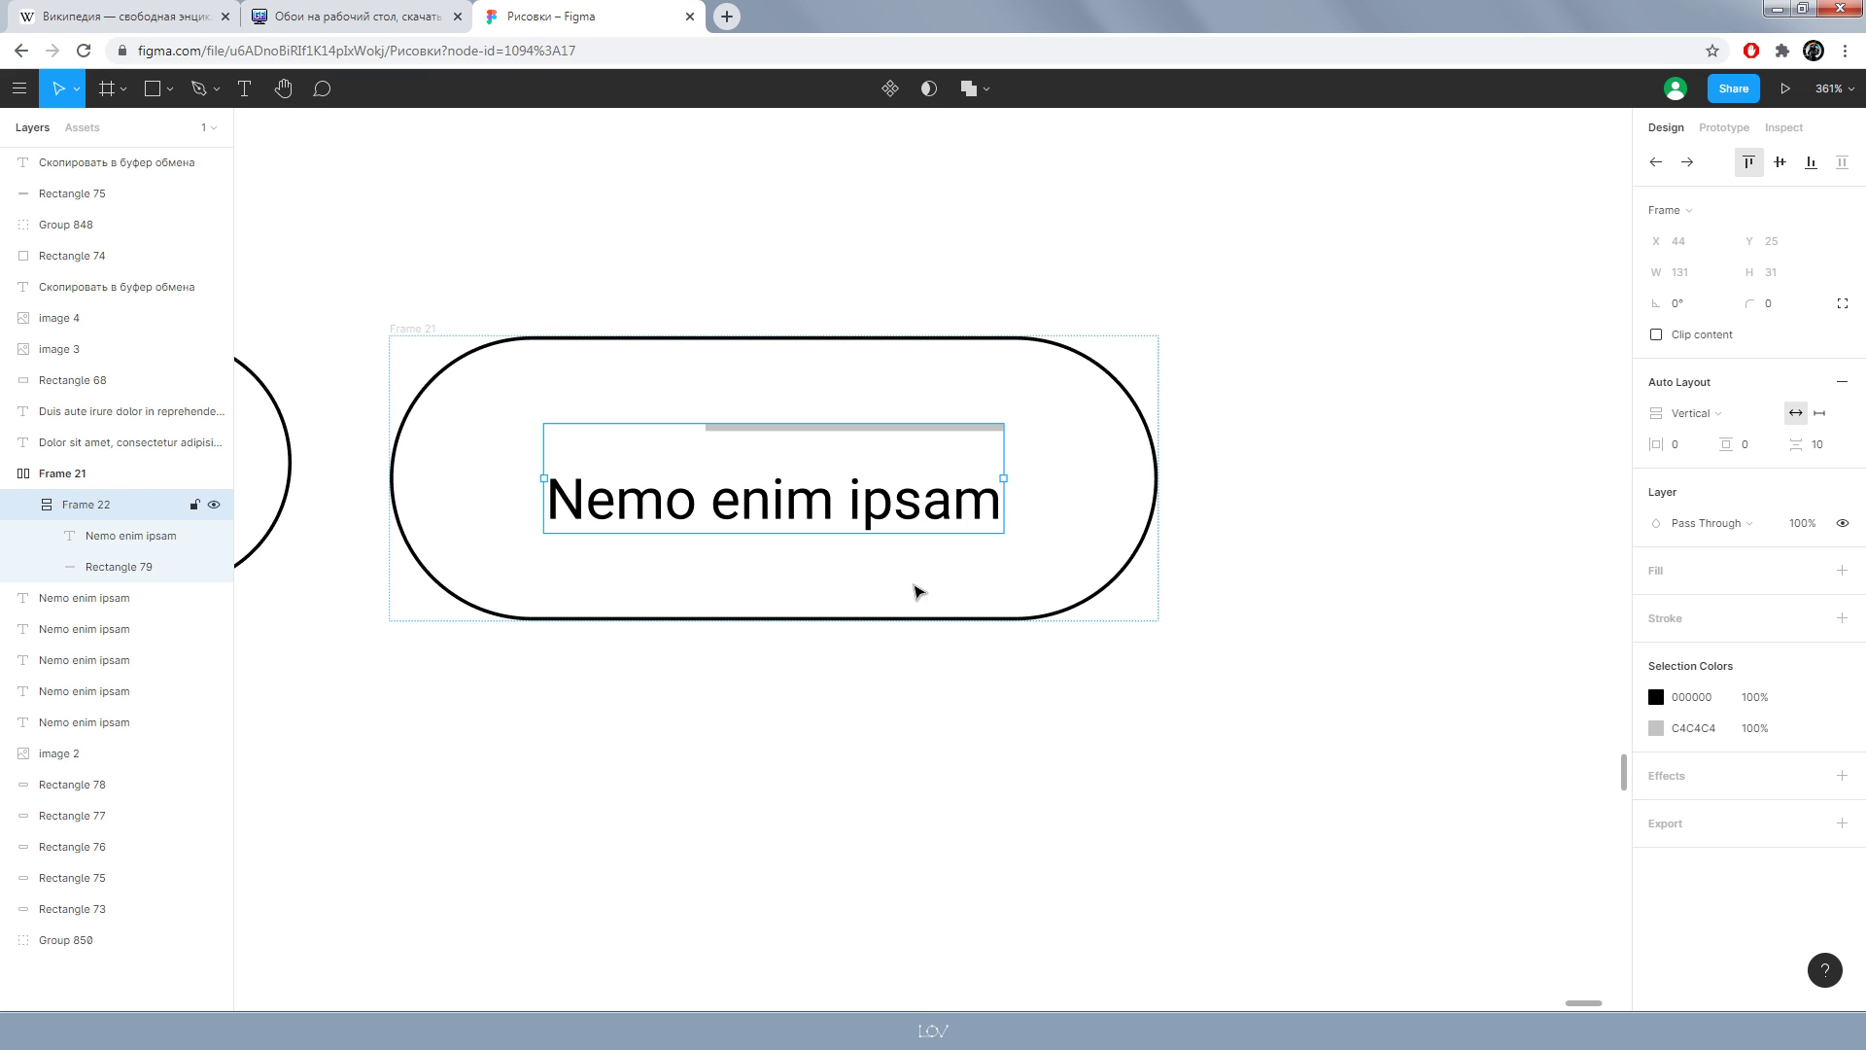
click(875, 595)
ctrl+click(793, 429)
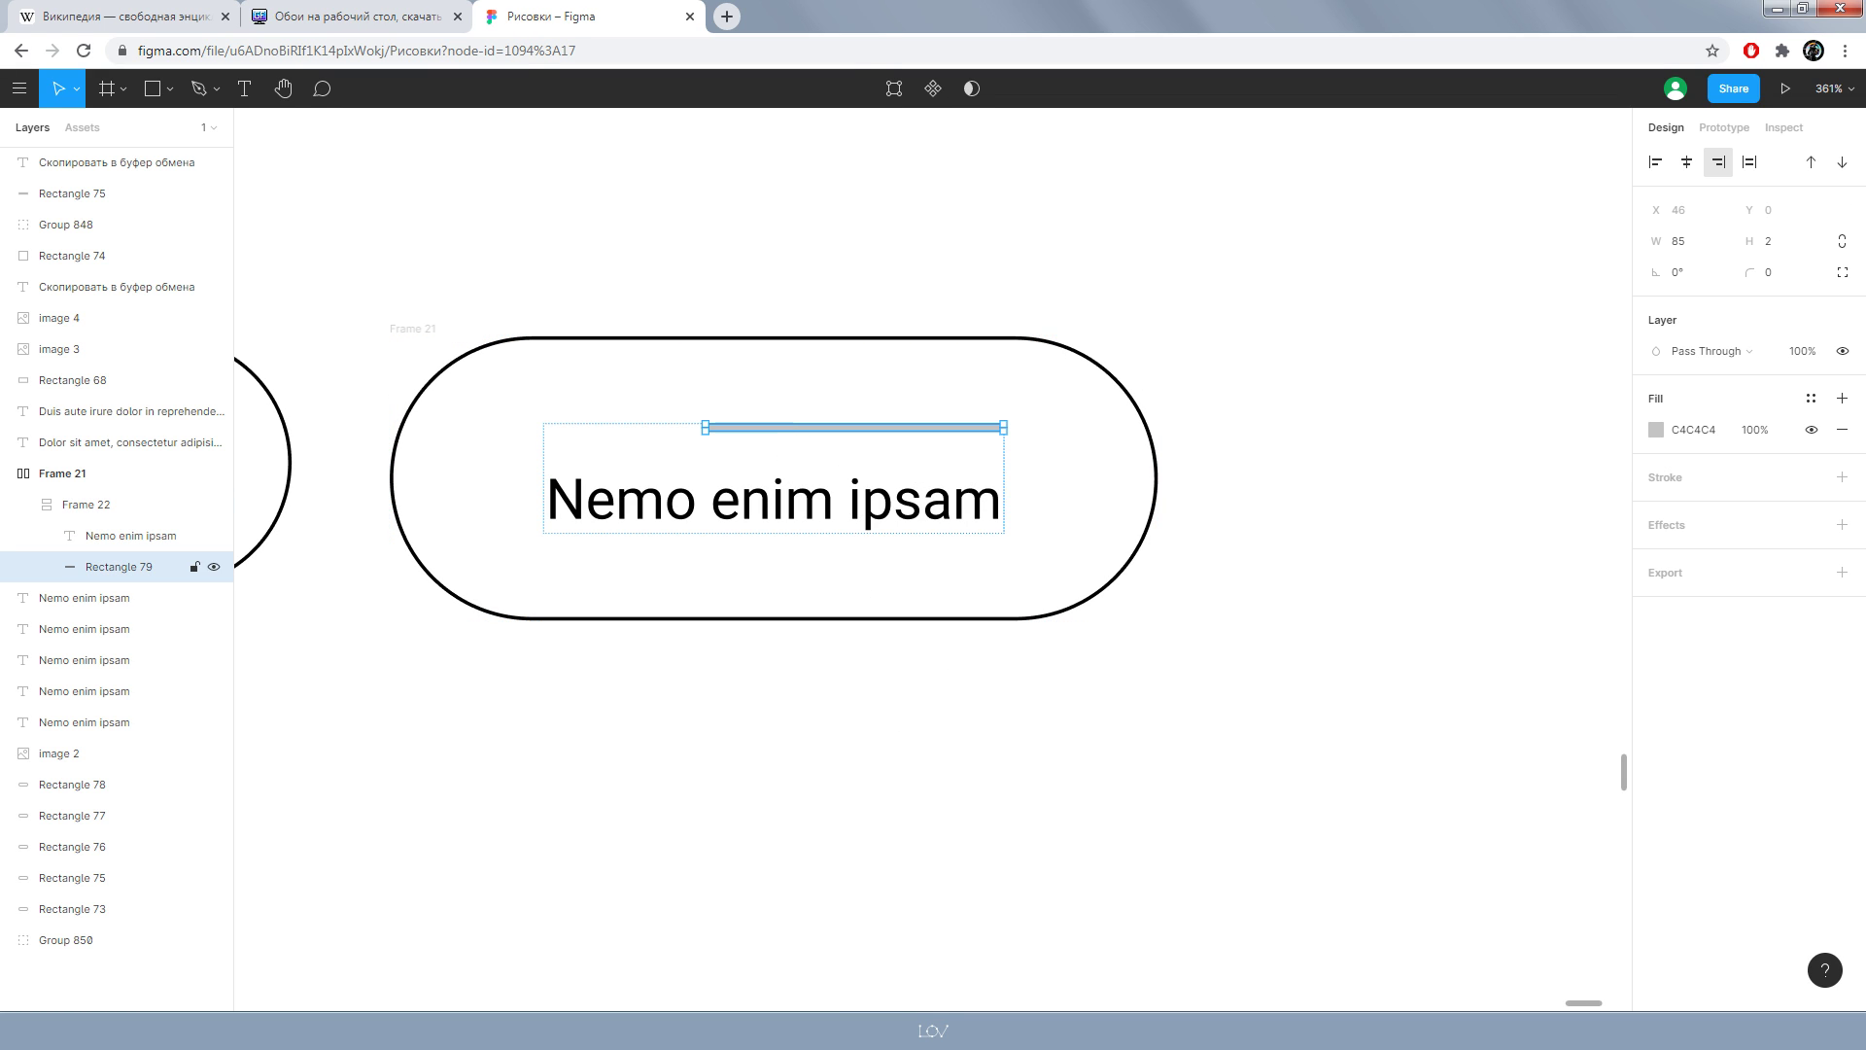
click(1687, 163)
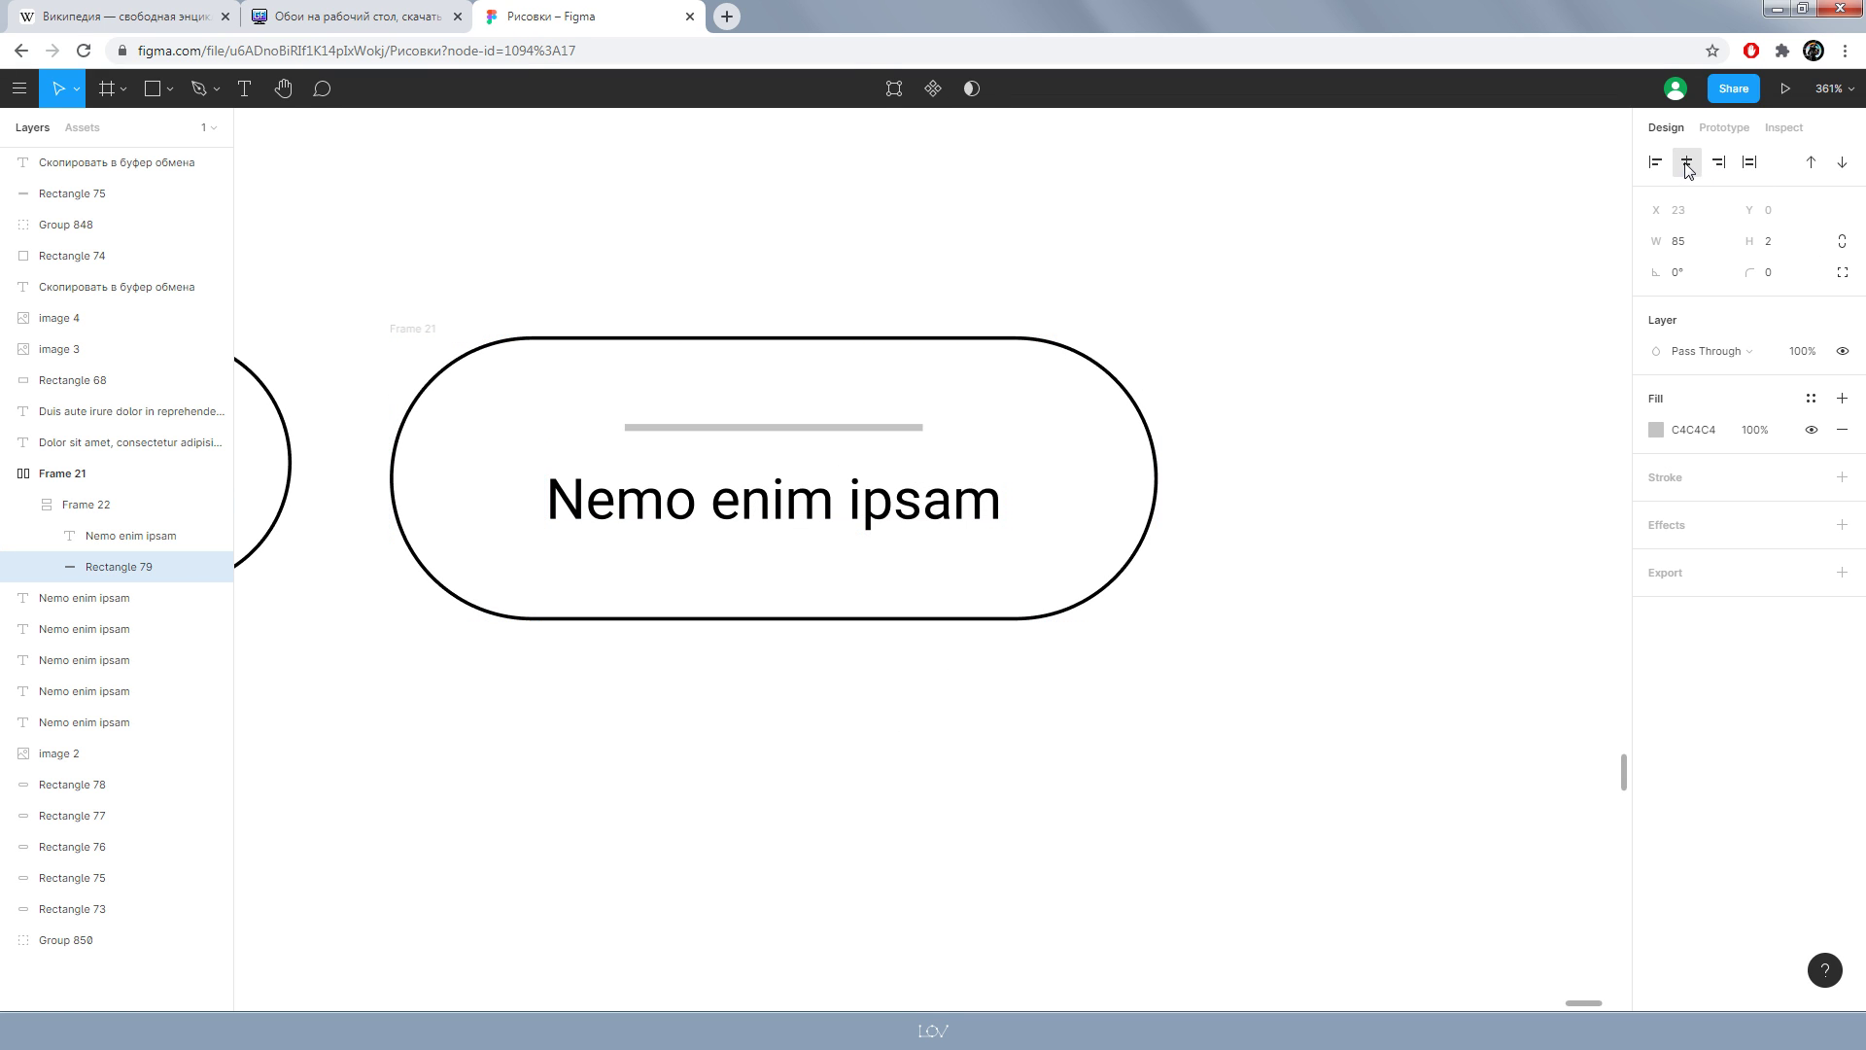
click(1842, 162)
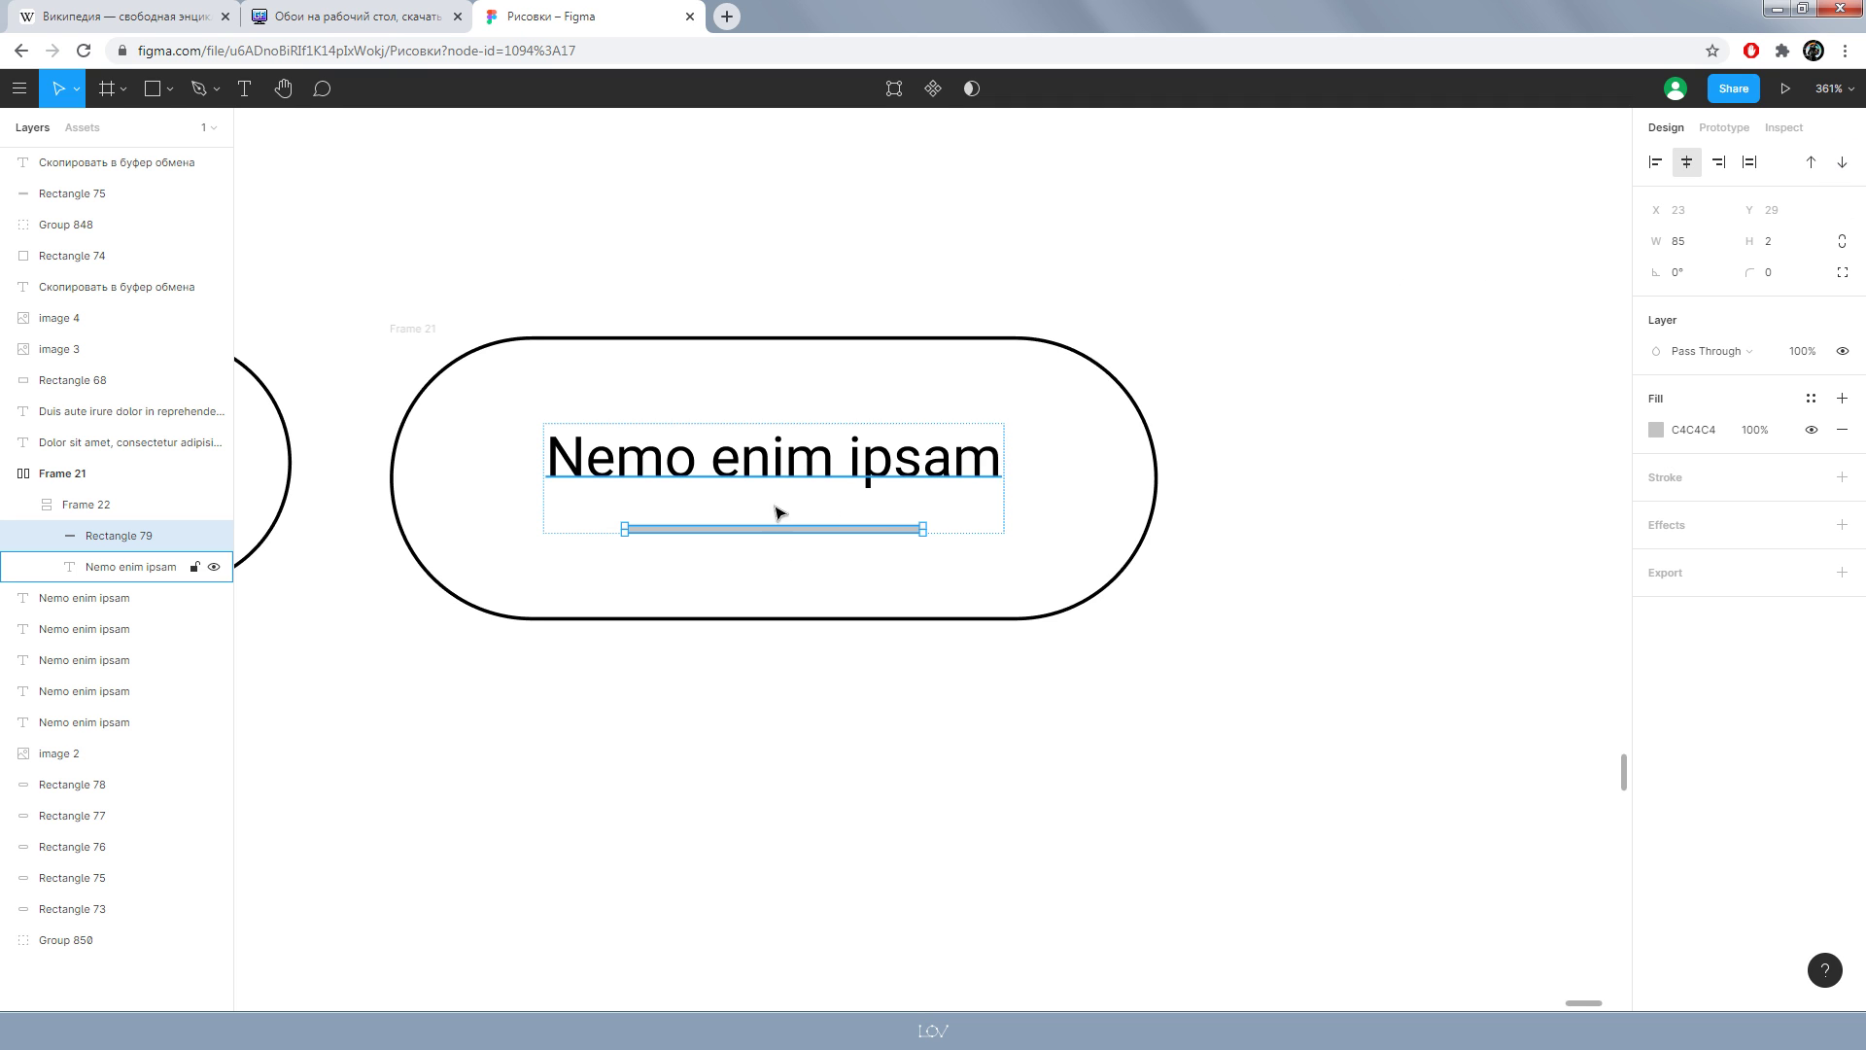
click(95, 507)
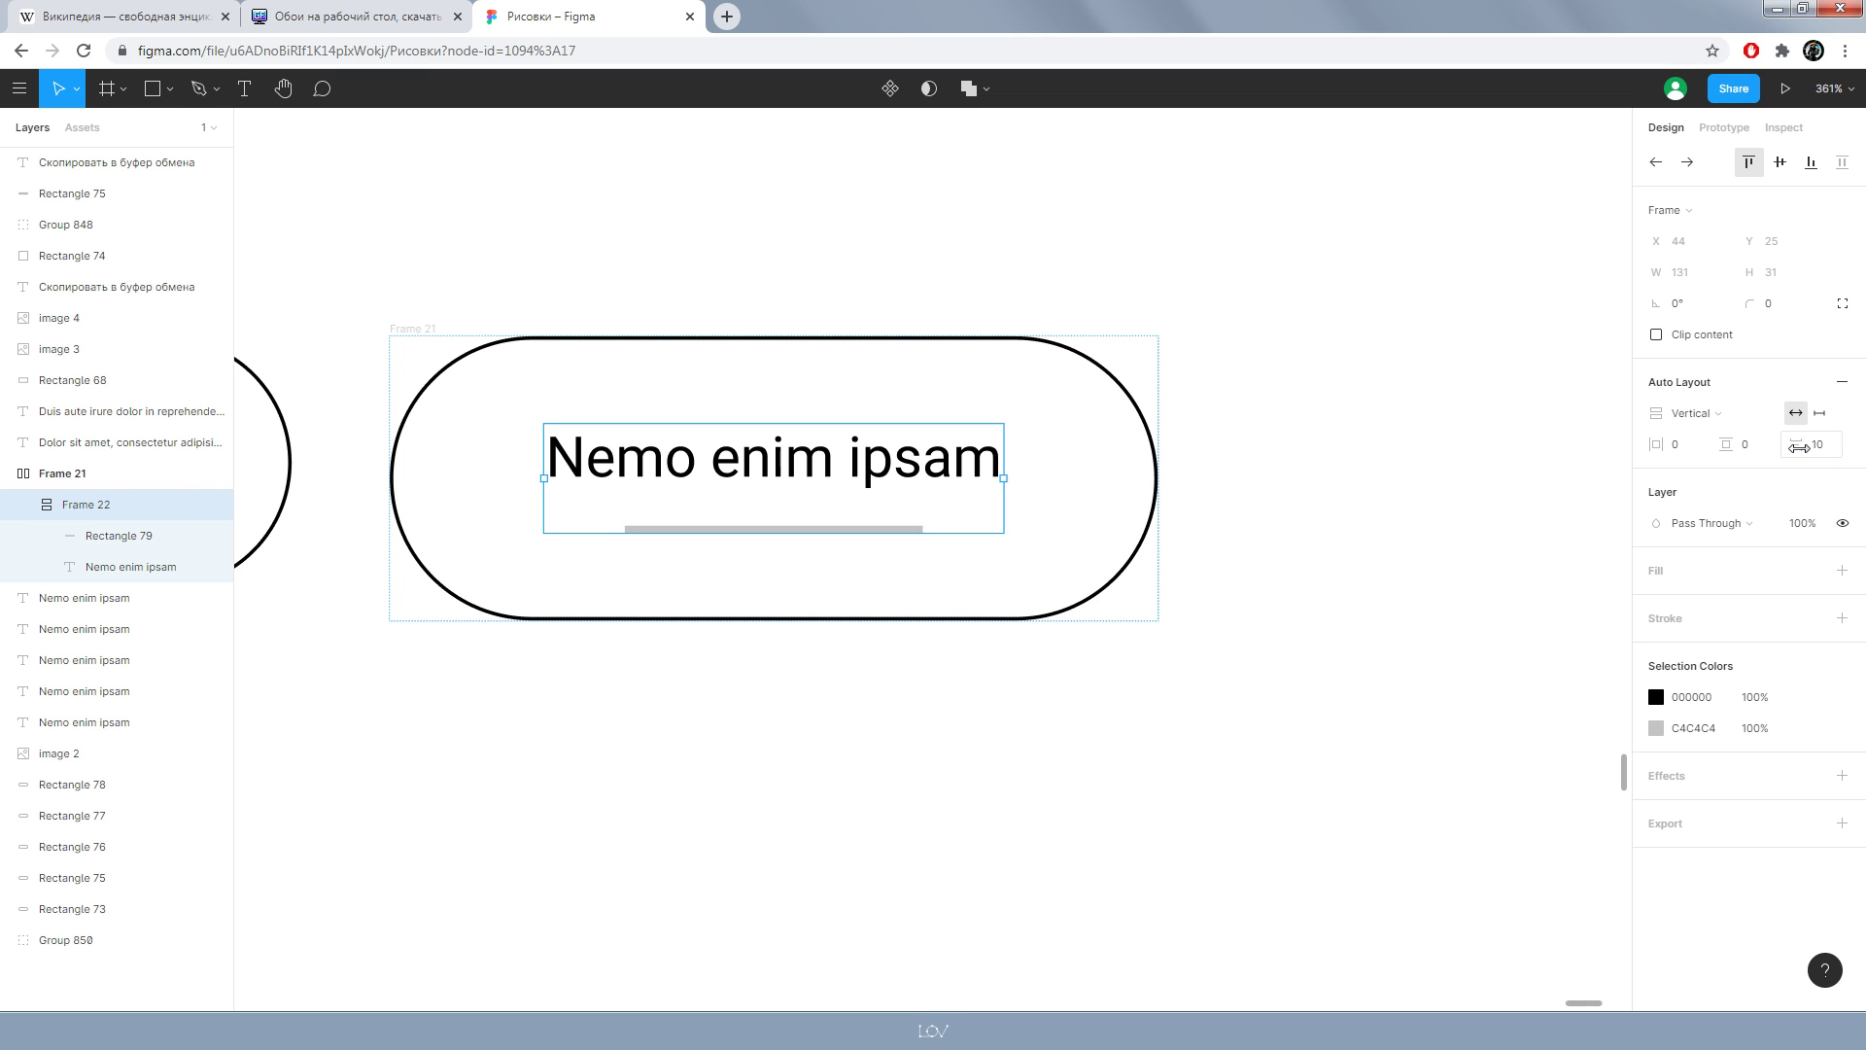
- Tighten the gap between text and bar, then adjust the bar's height
drag(1799, 447, 1342, 478)
click(880, 702)
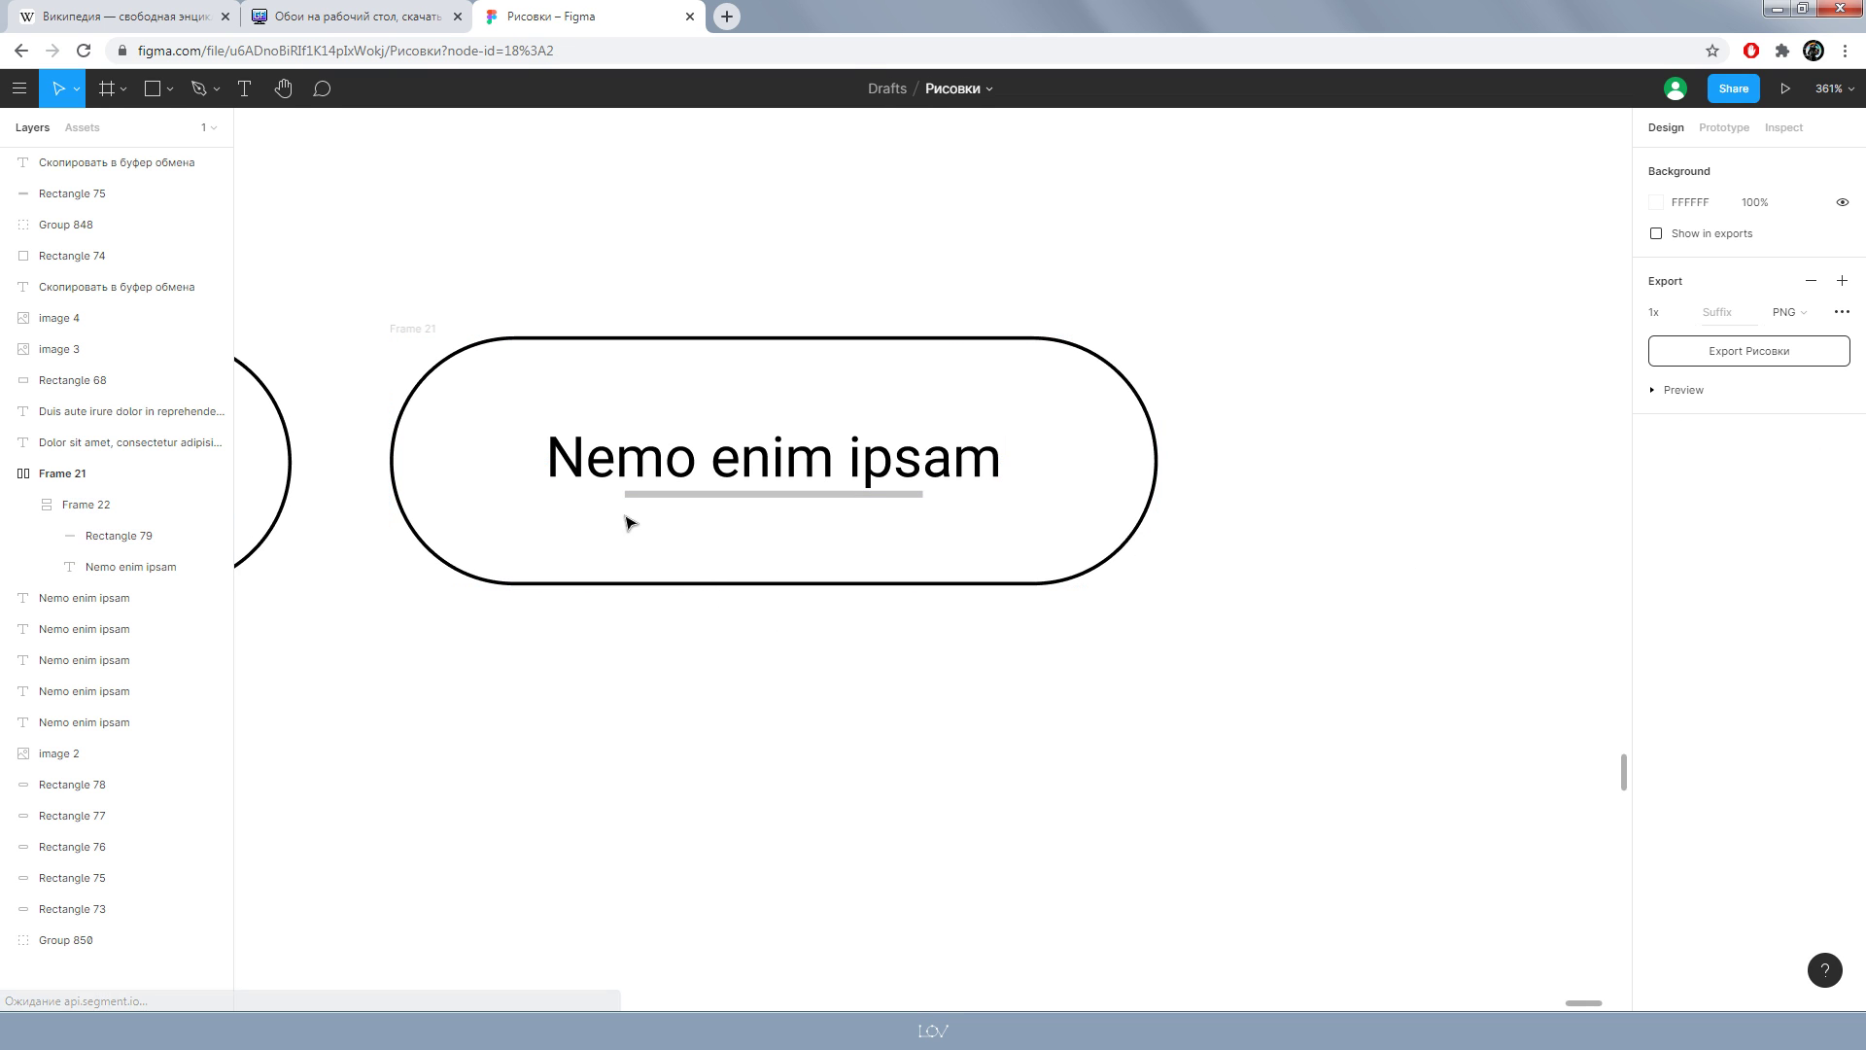
click(646, 494)
scroll(679, 495, up, 5)
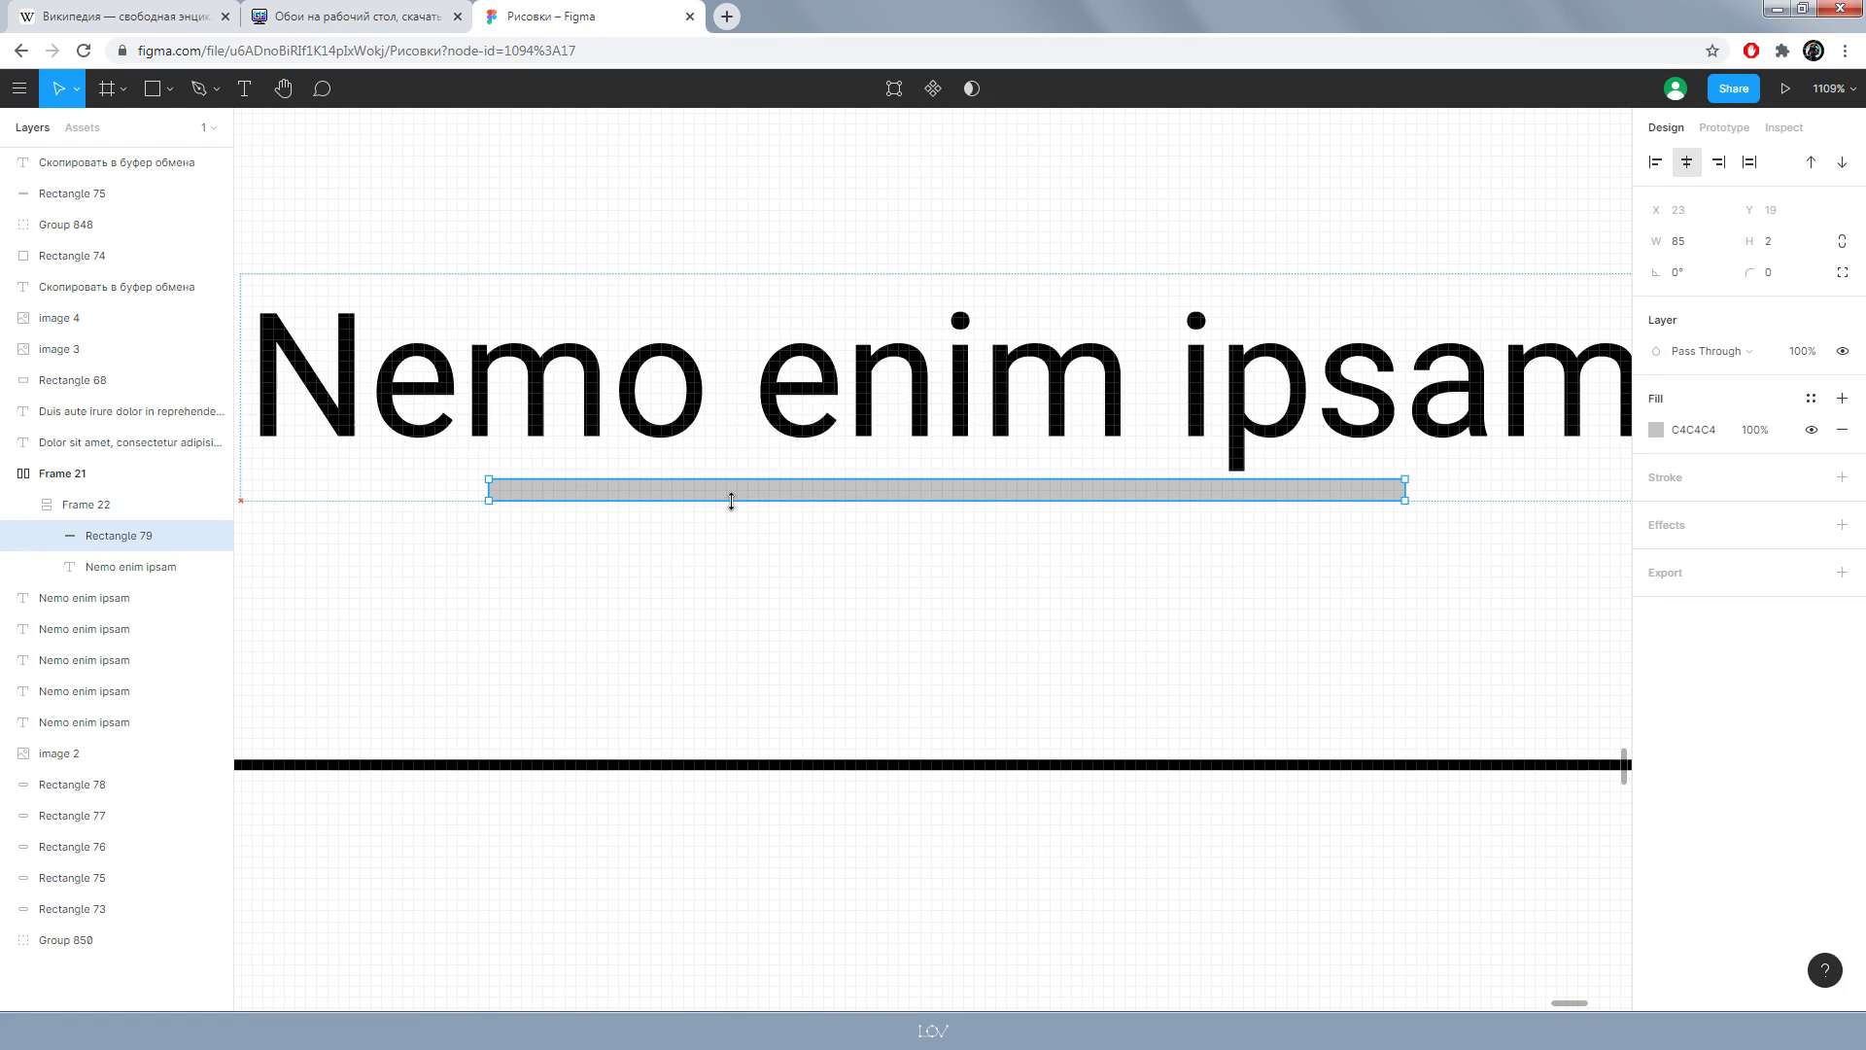
drag(732, 500, 734, 489)
scroll(762, 767, down, 5)
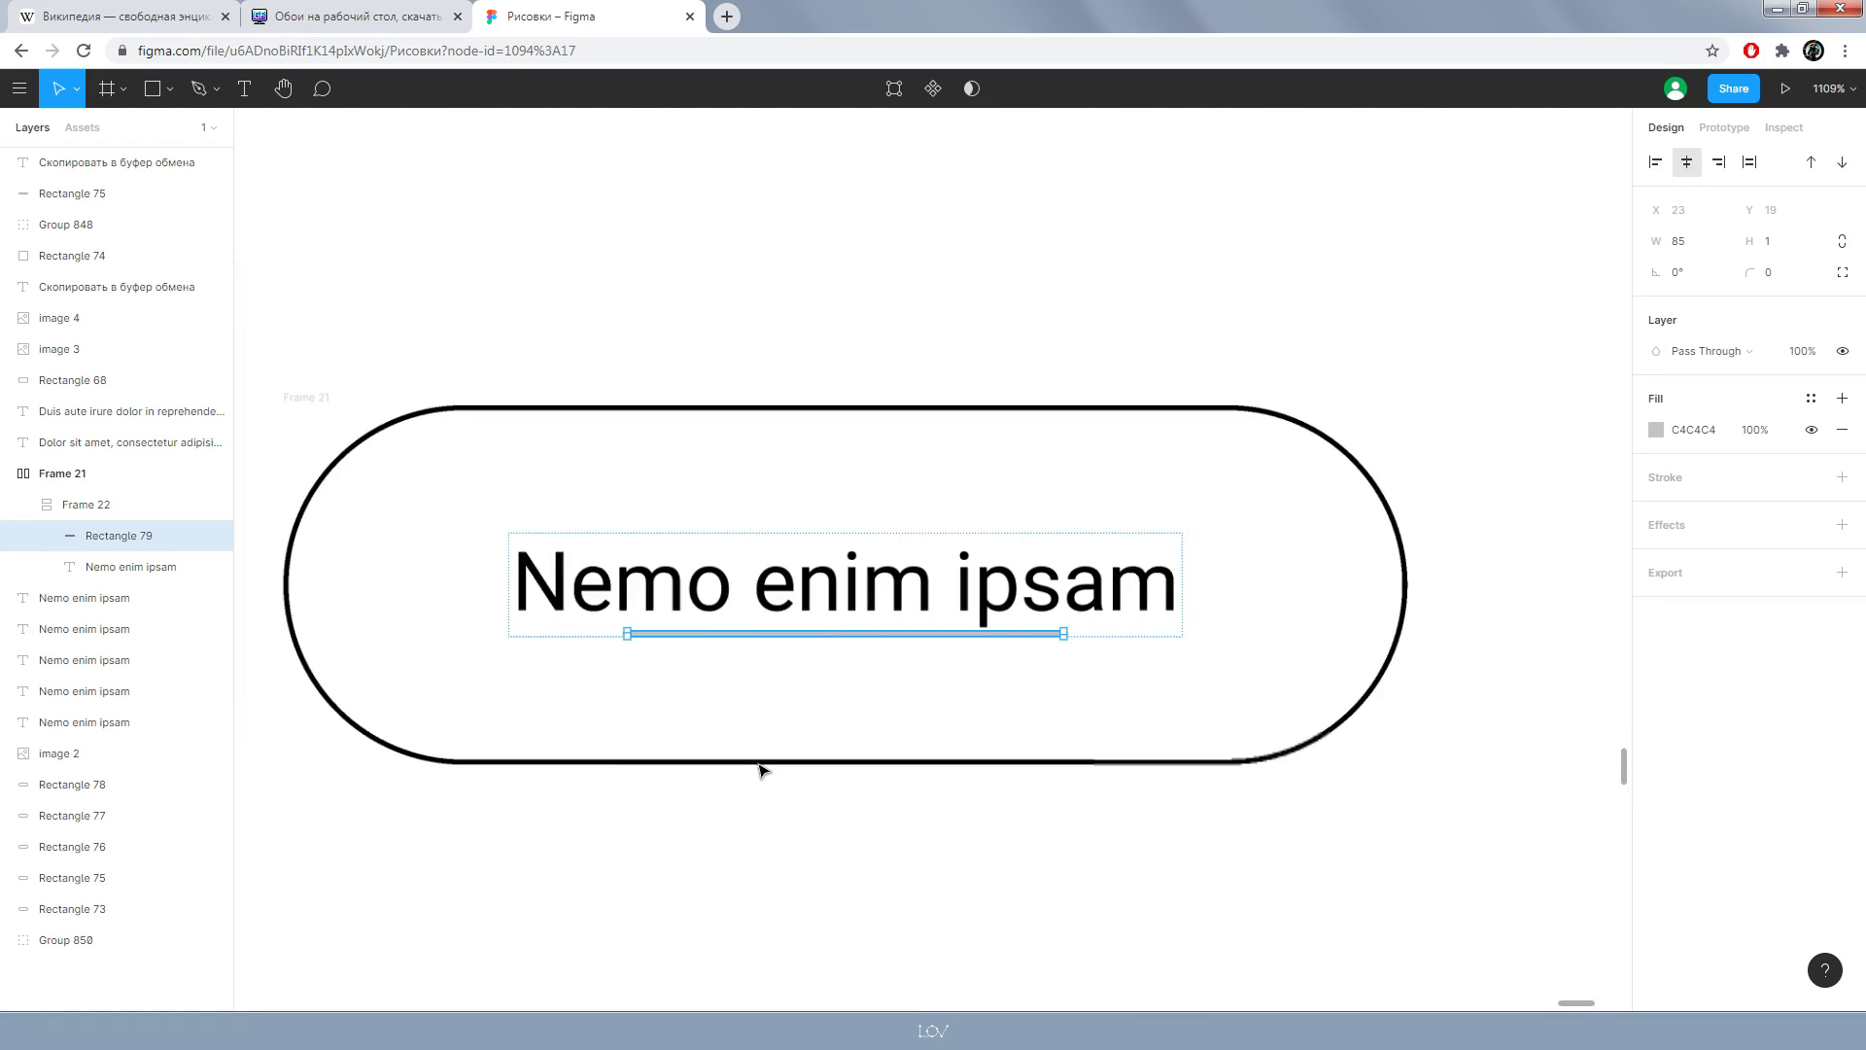
- Move Frame 21 over onto the other pill
click(834, 821)
scroll(1121, 709, left, 5)
scroll(1125, 714, left, 3)
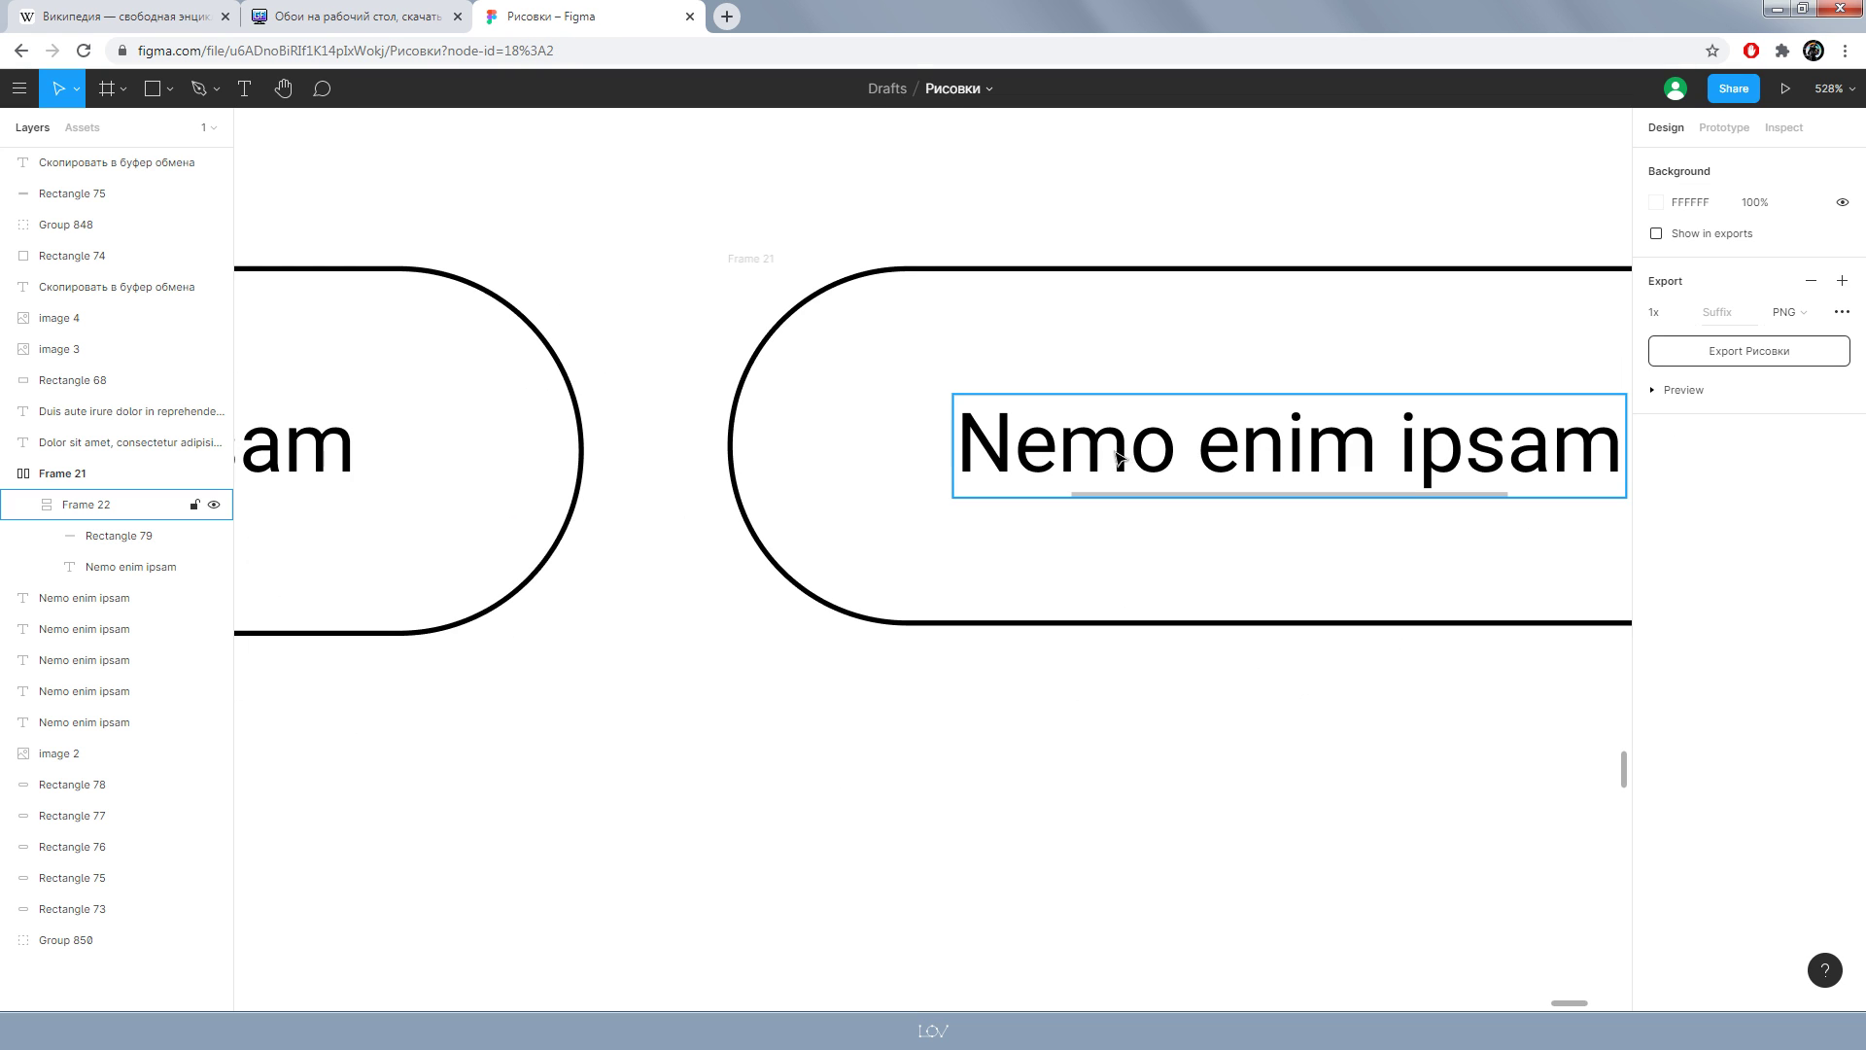
drag(613, 705, 833, 680)
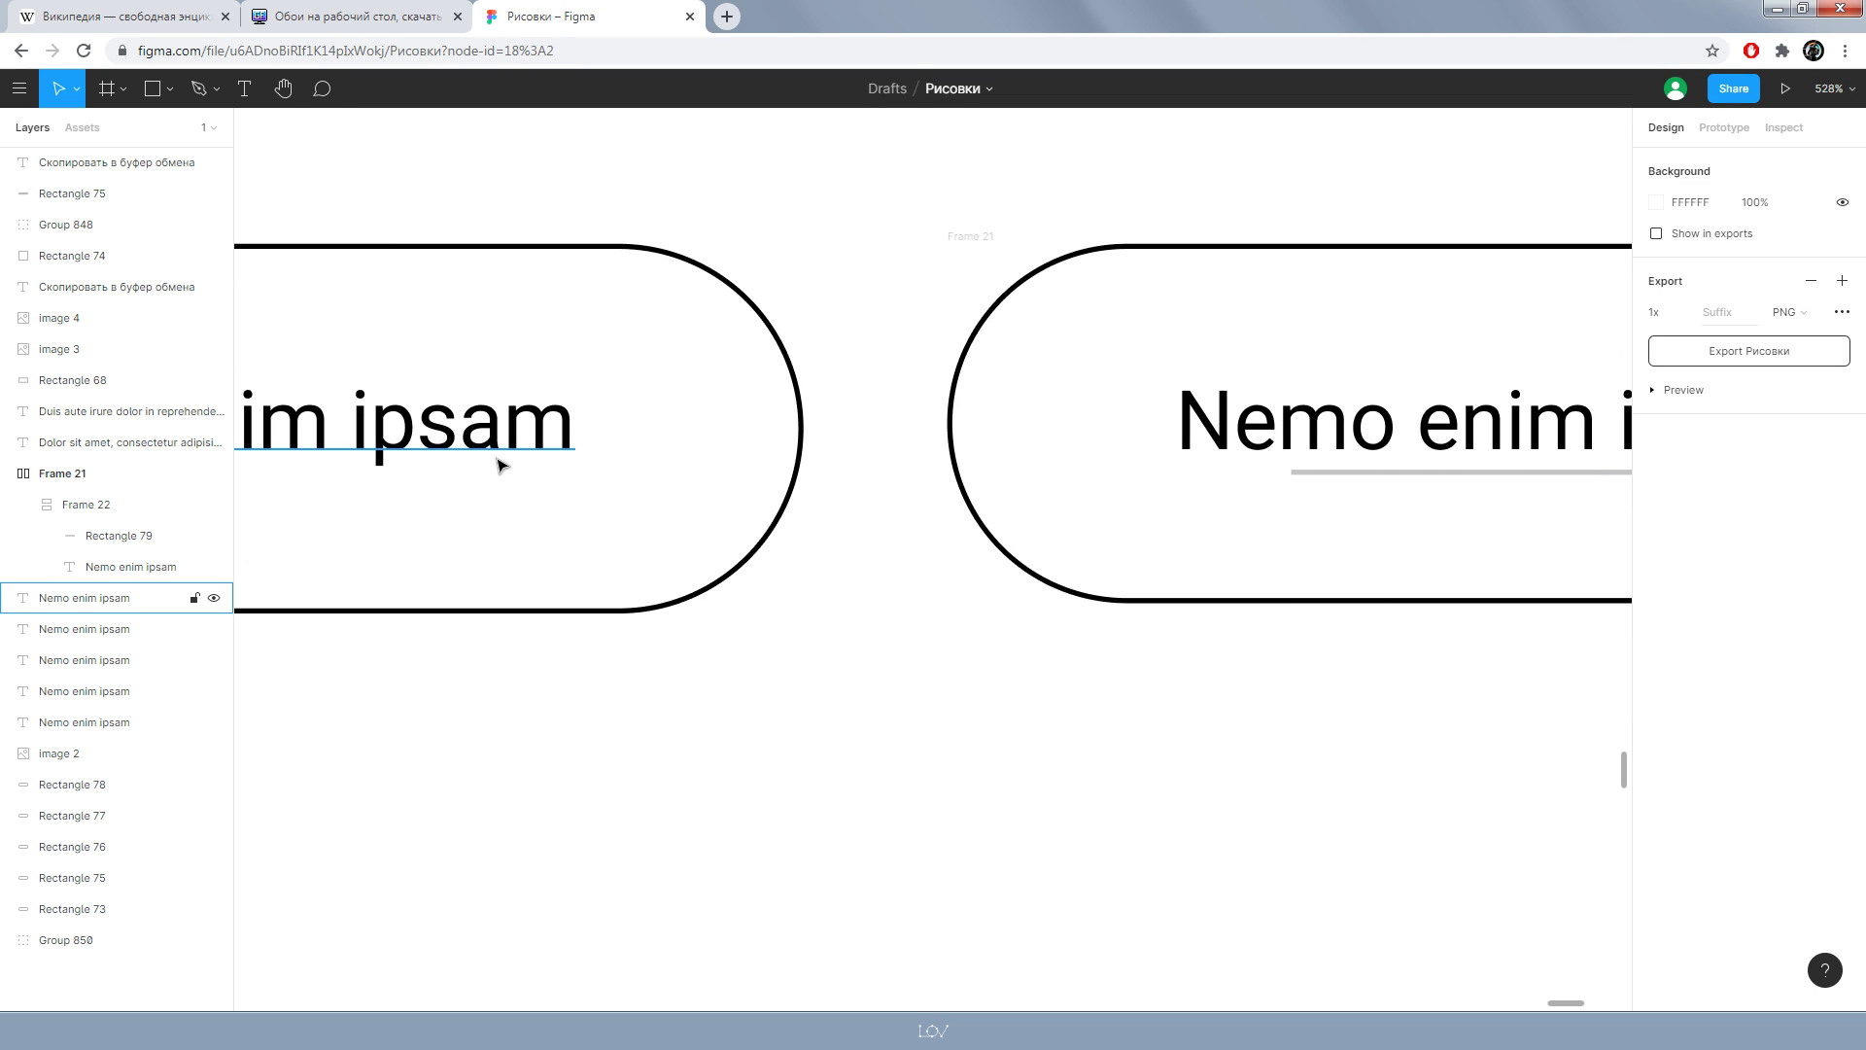
click(945, 236)
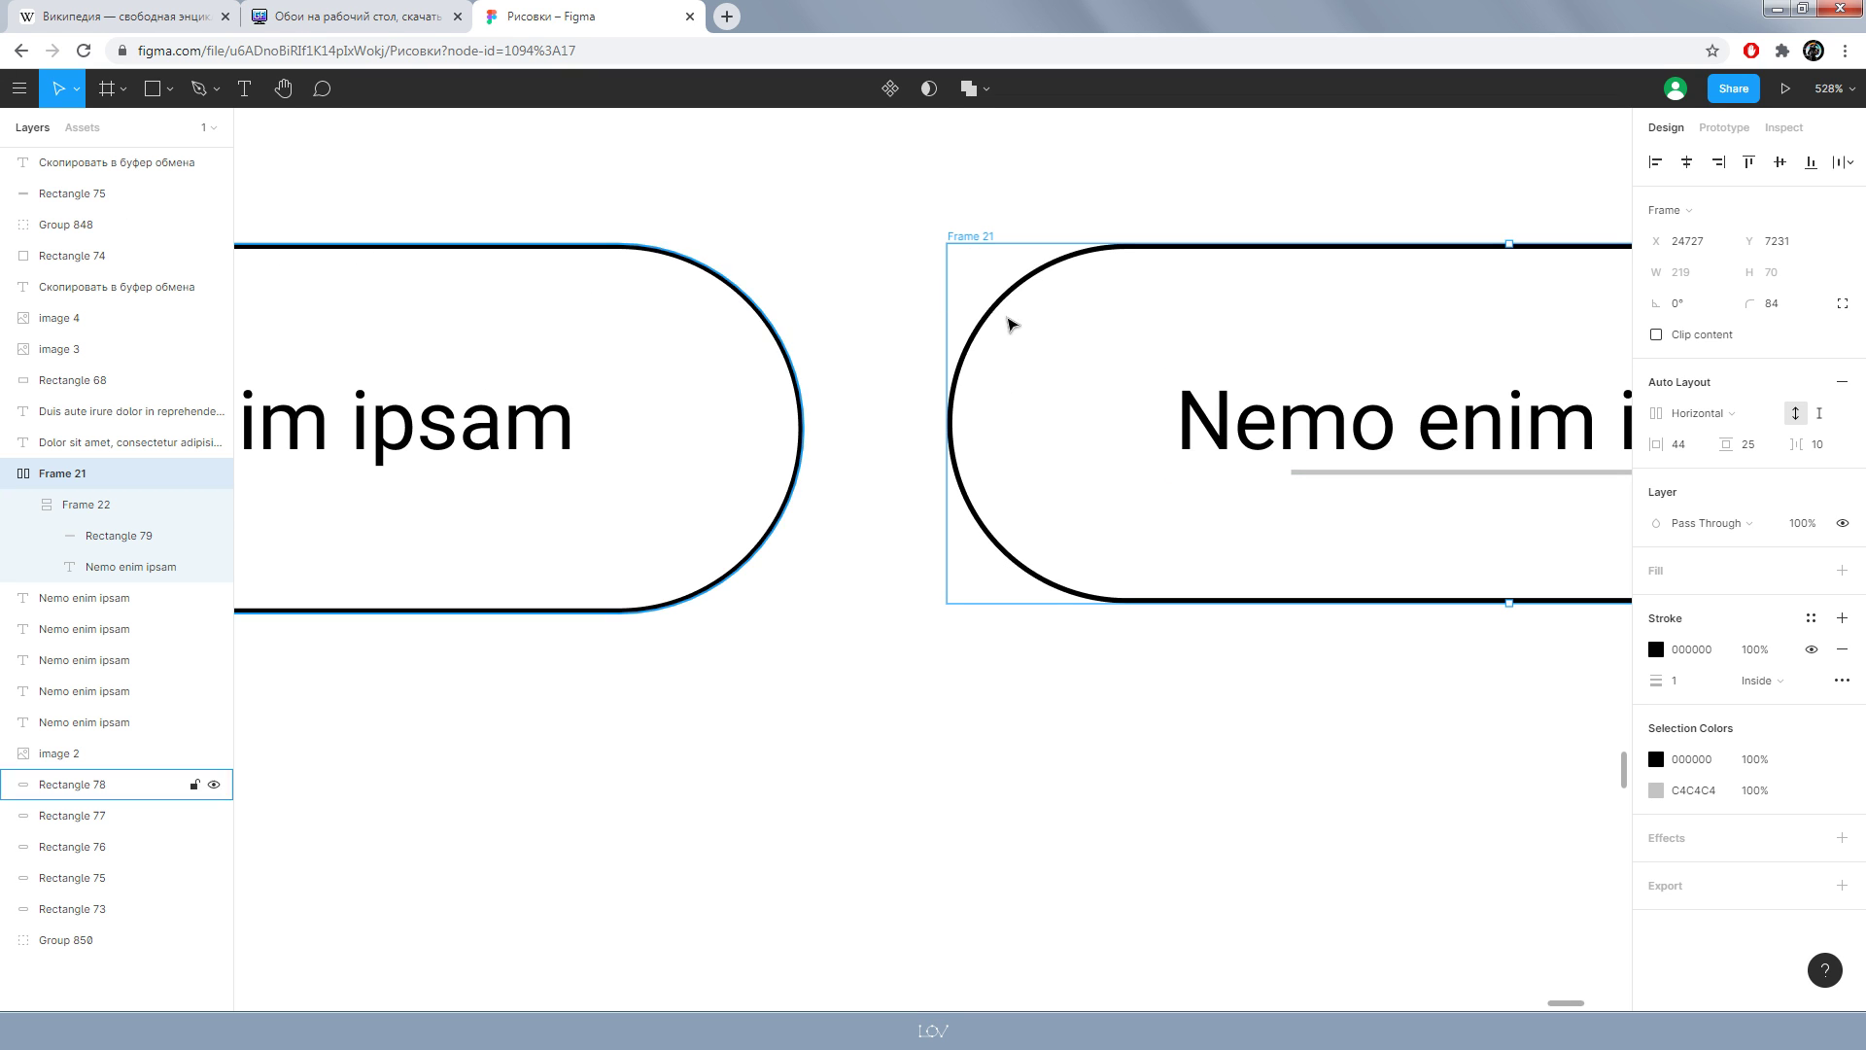
drag(1008, 268, 355, 260)
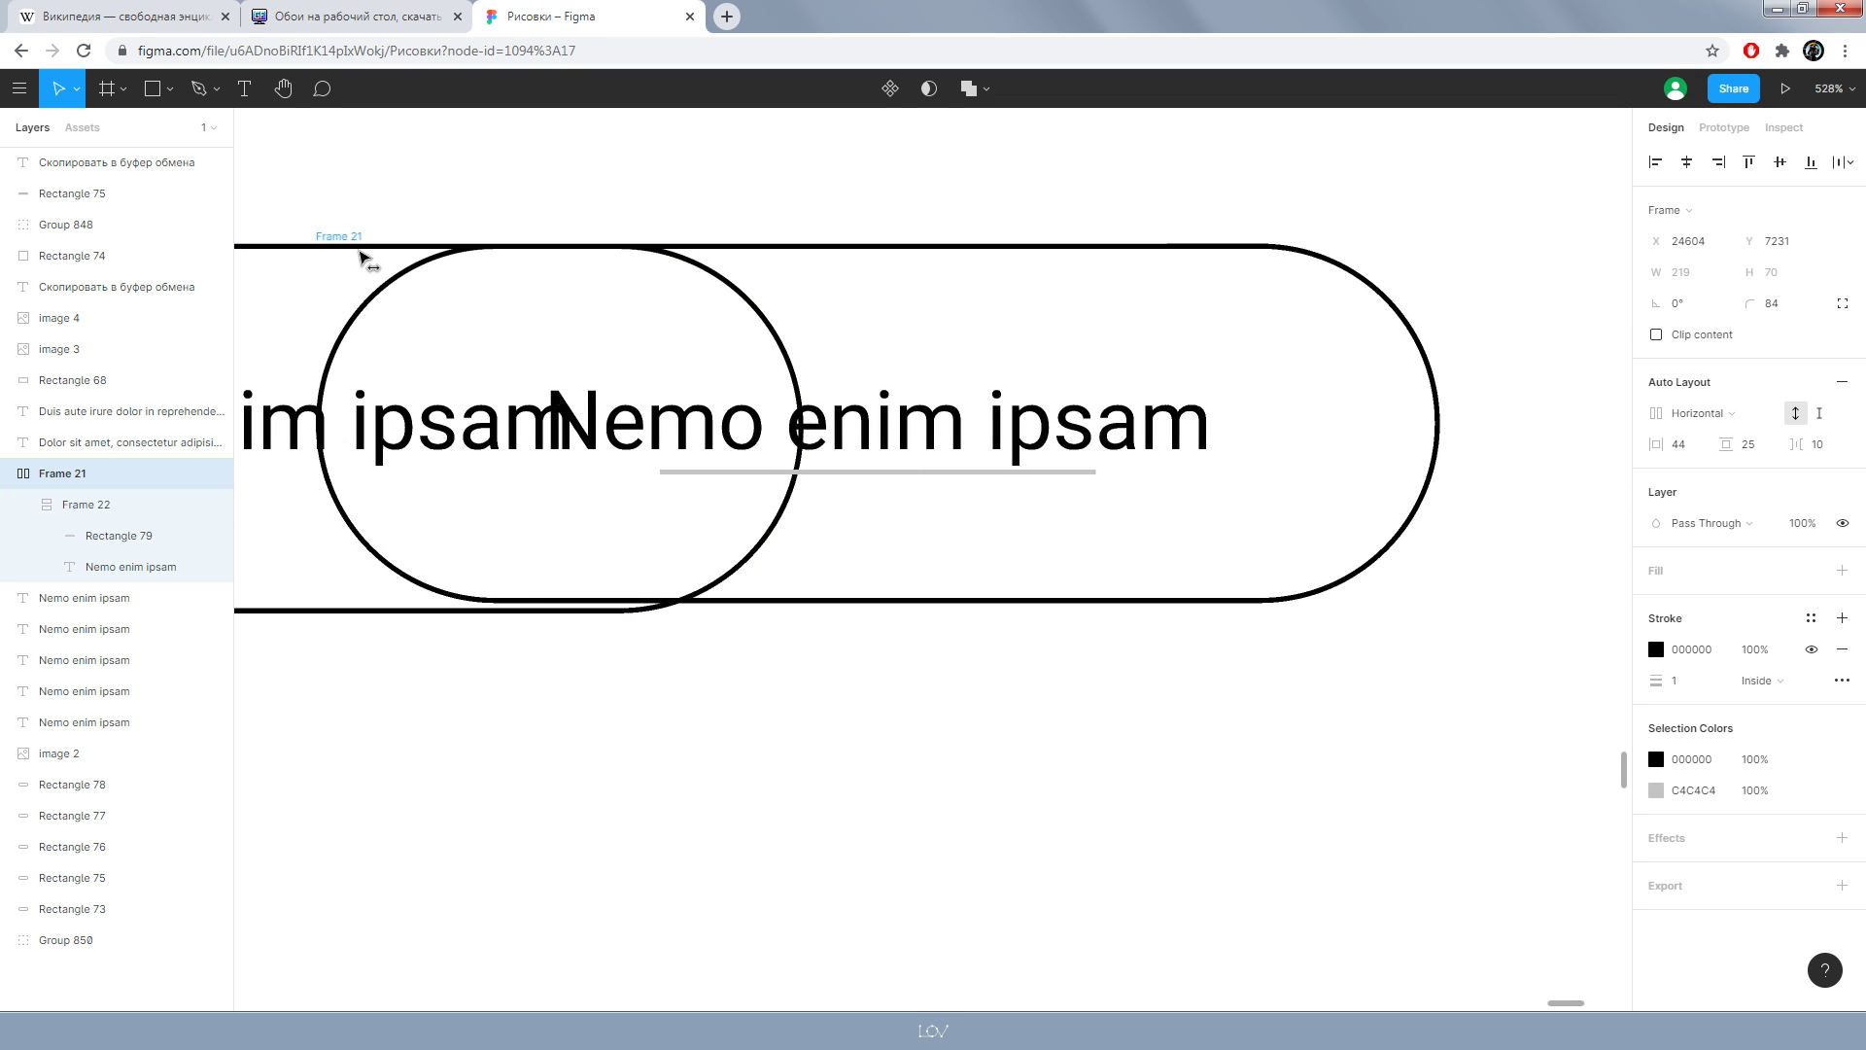
- Thicken the bar under the pill text to 3 px
click(741, 484)
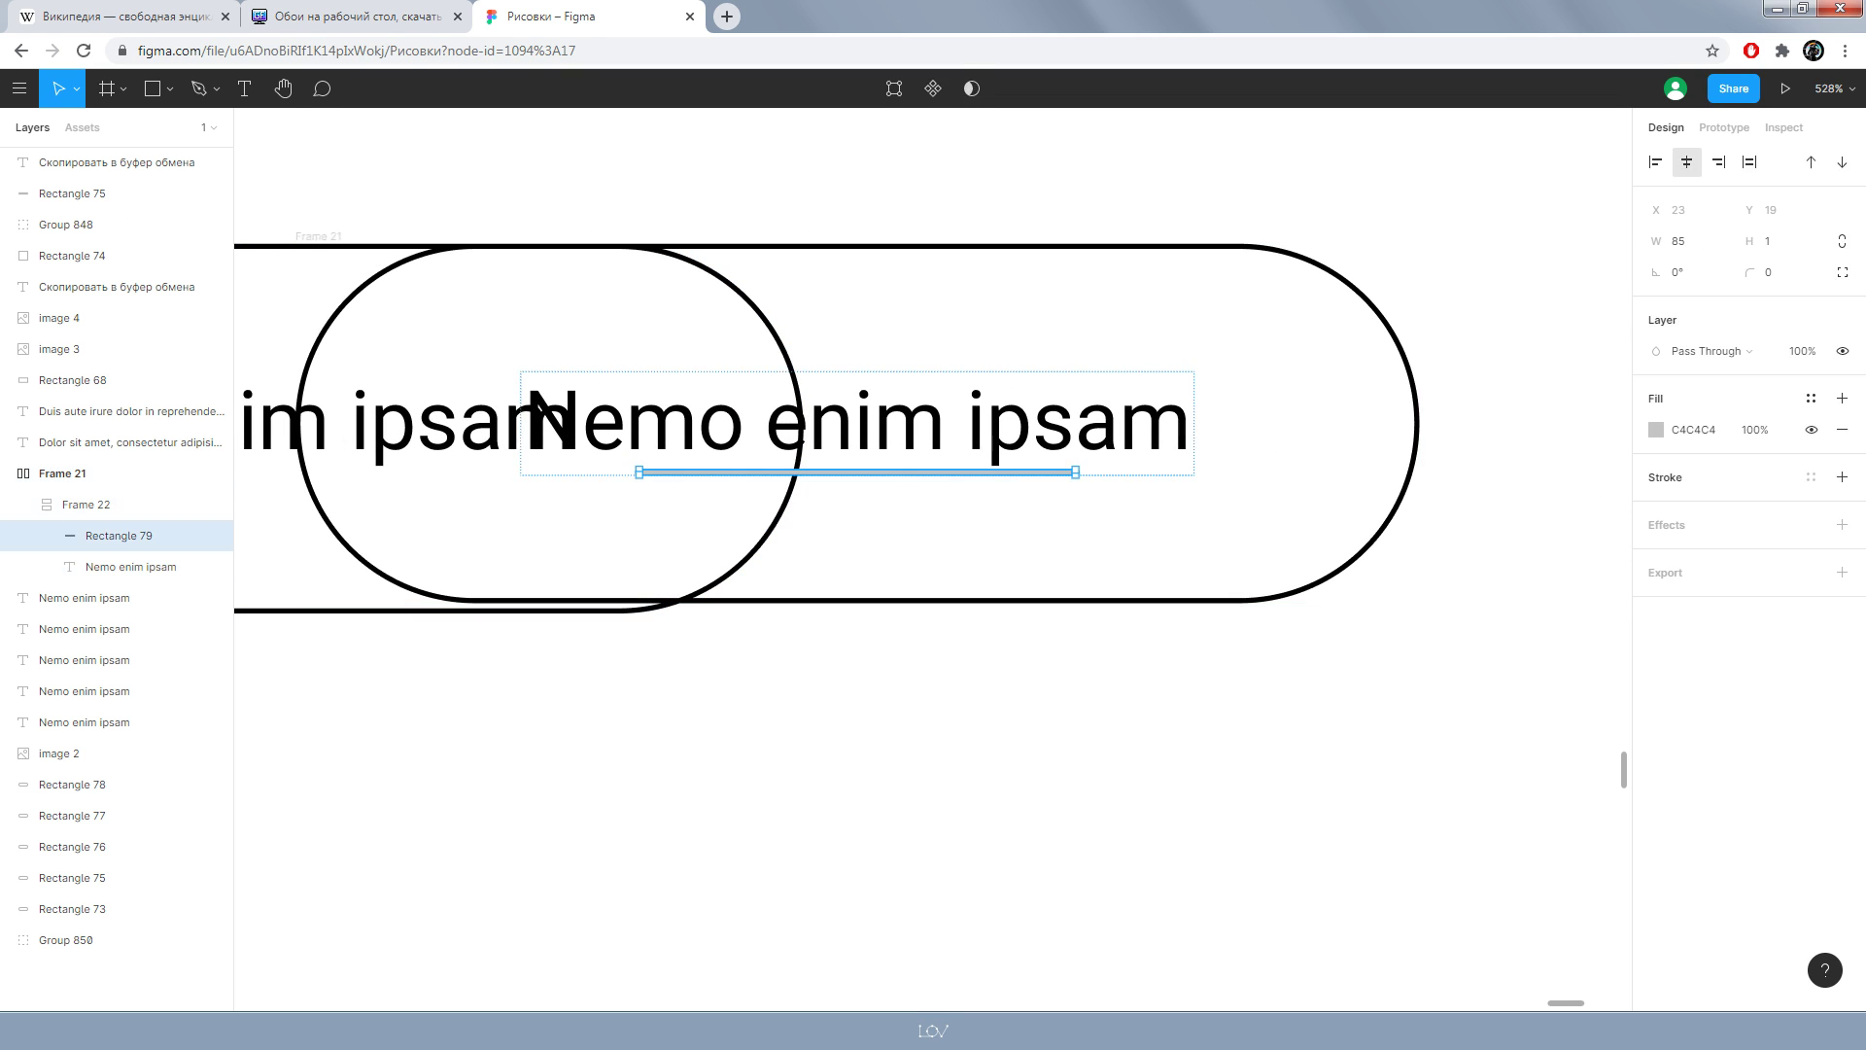
scroll(1000, 667, left, 3)
scroll(913, 516, up, 5)
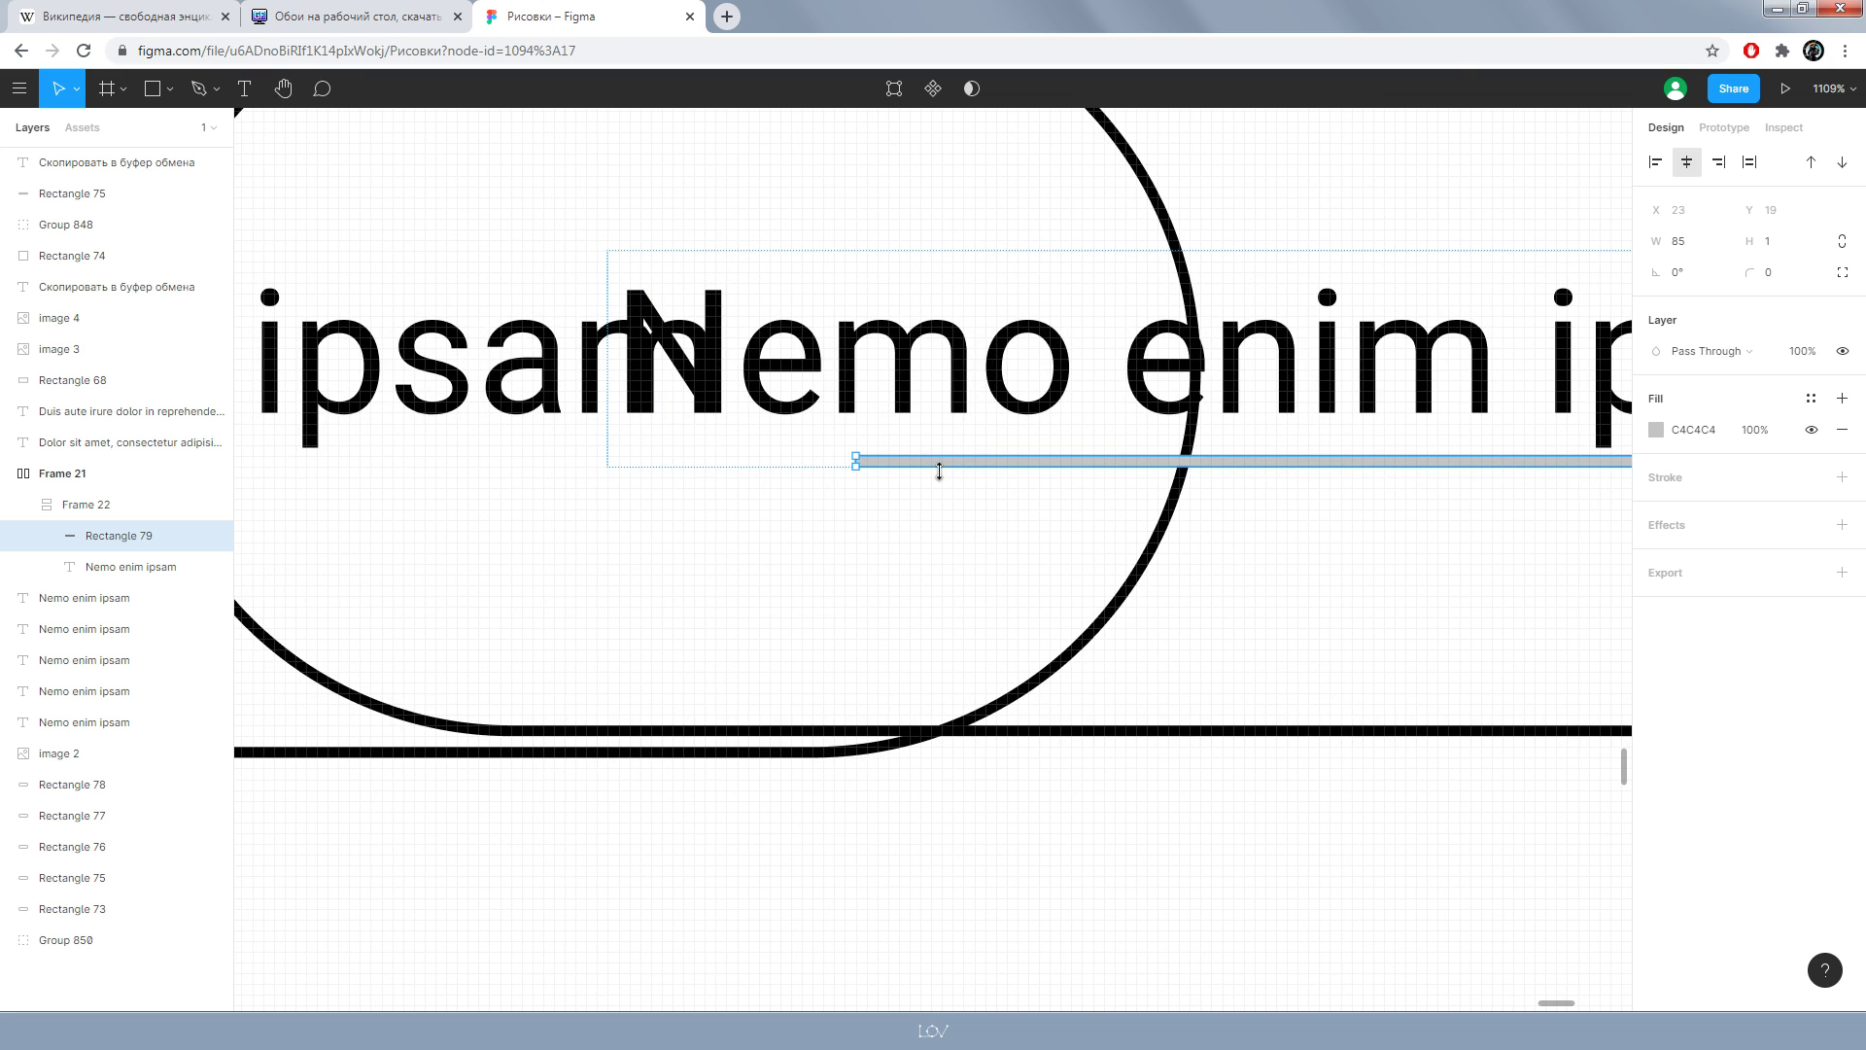
drag(942, 467, 940, 483)
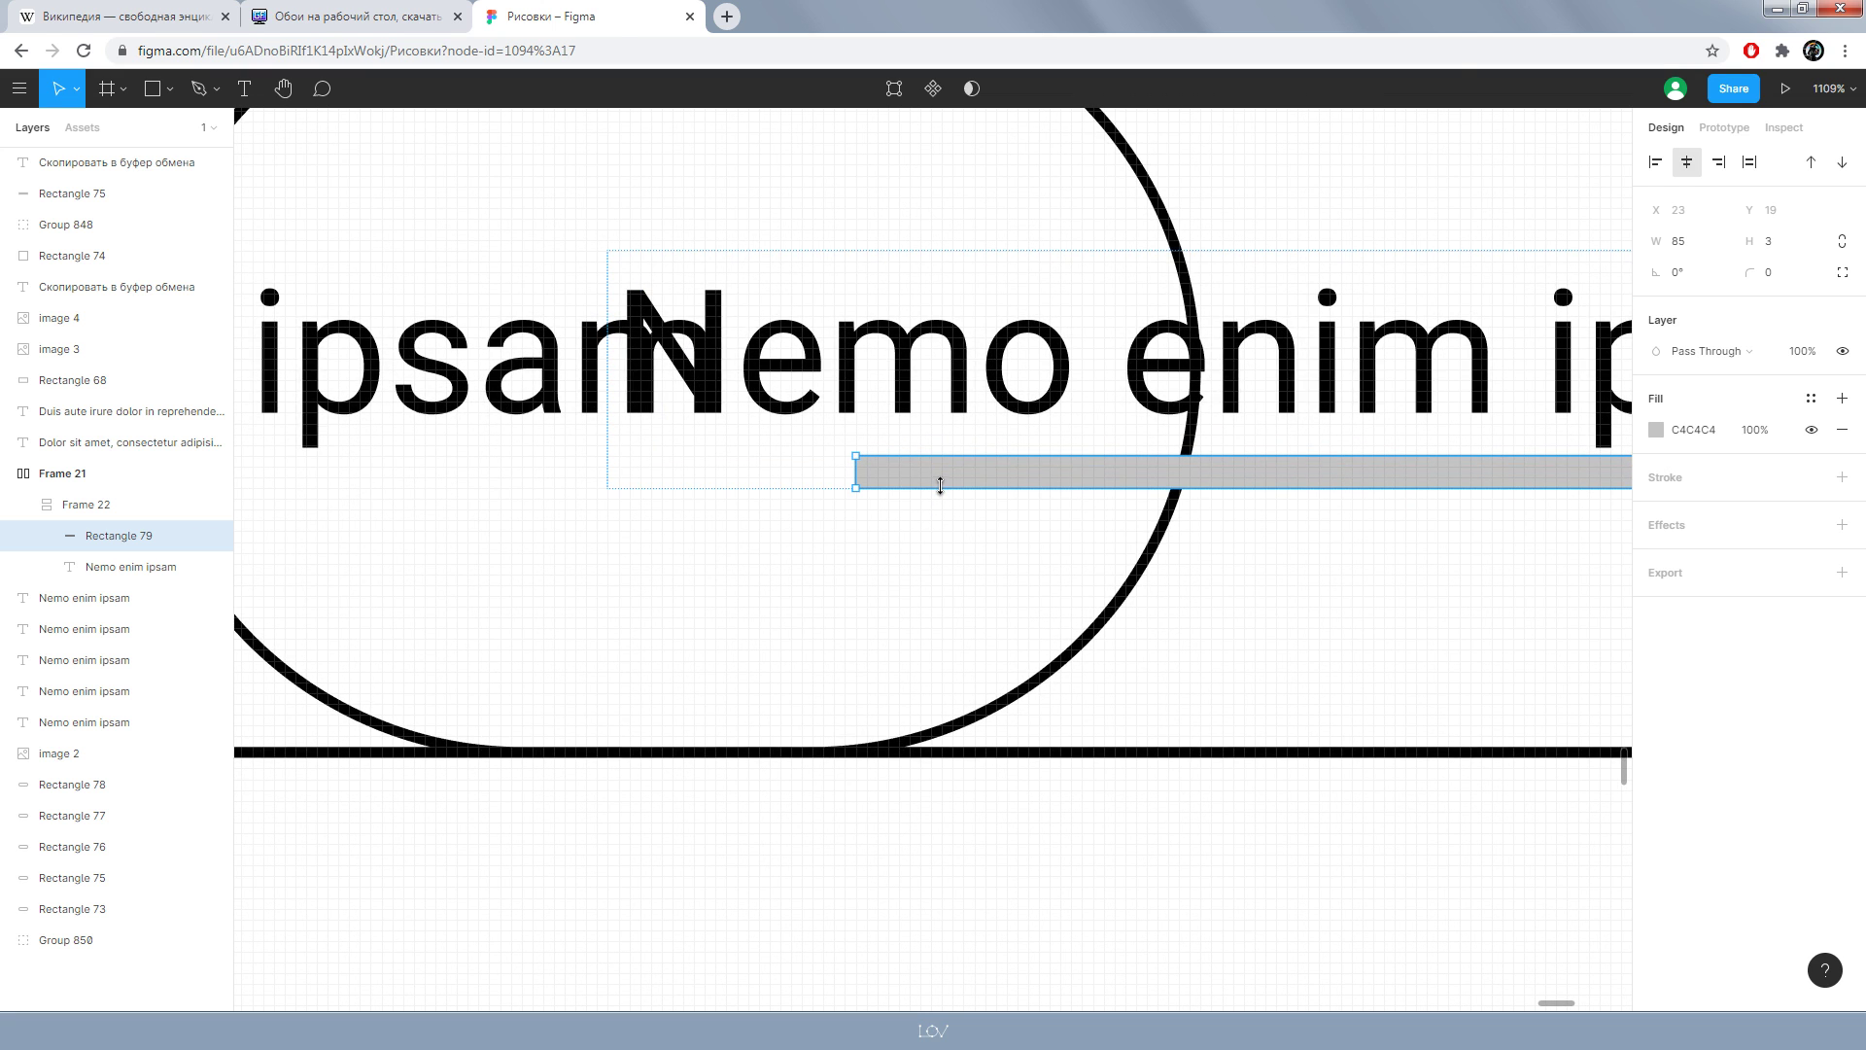
drag(940, 483, 942, 486)
ctrl+scroll(900, 565, down, 5)
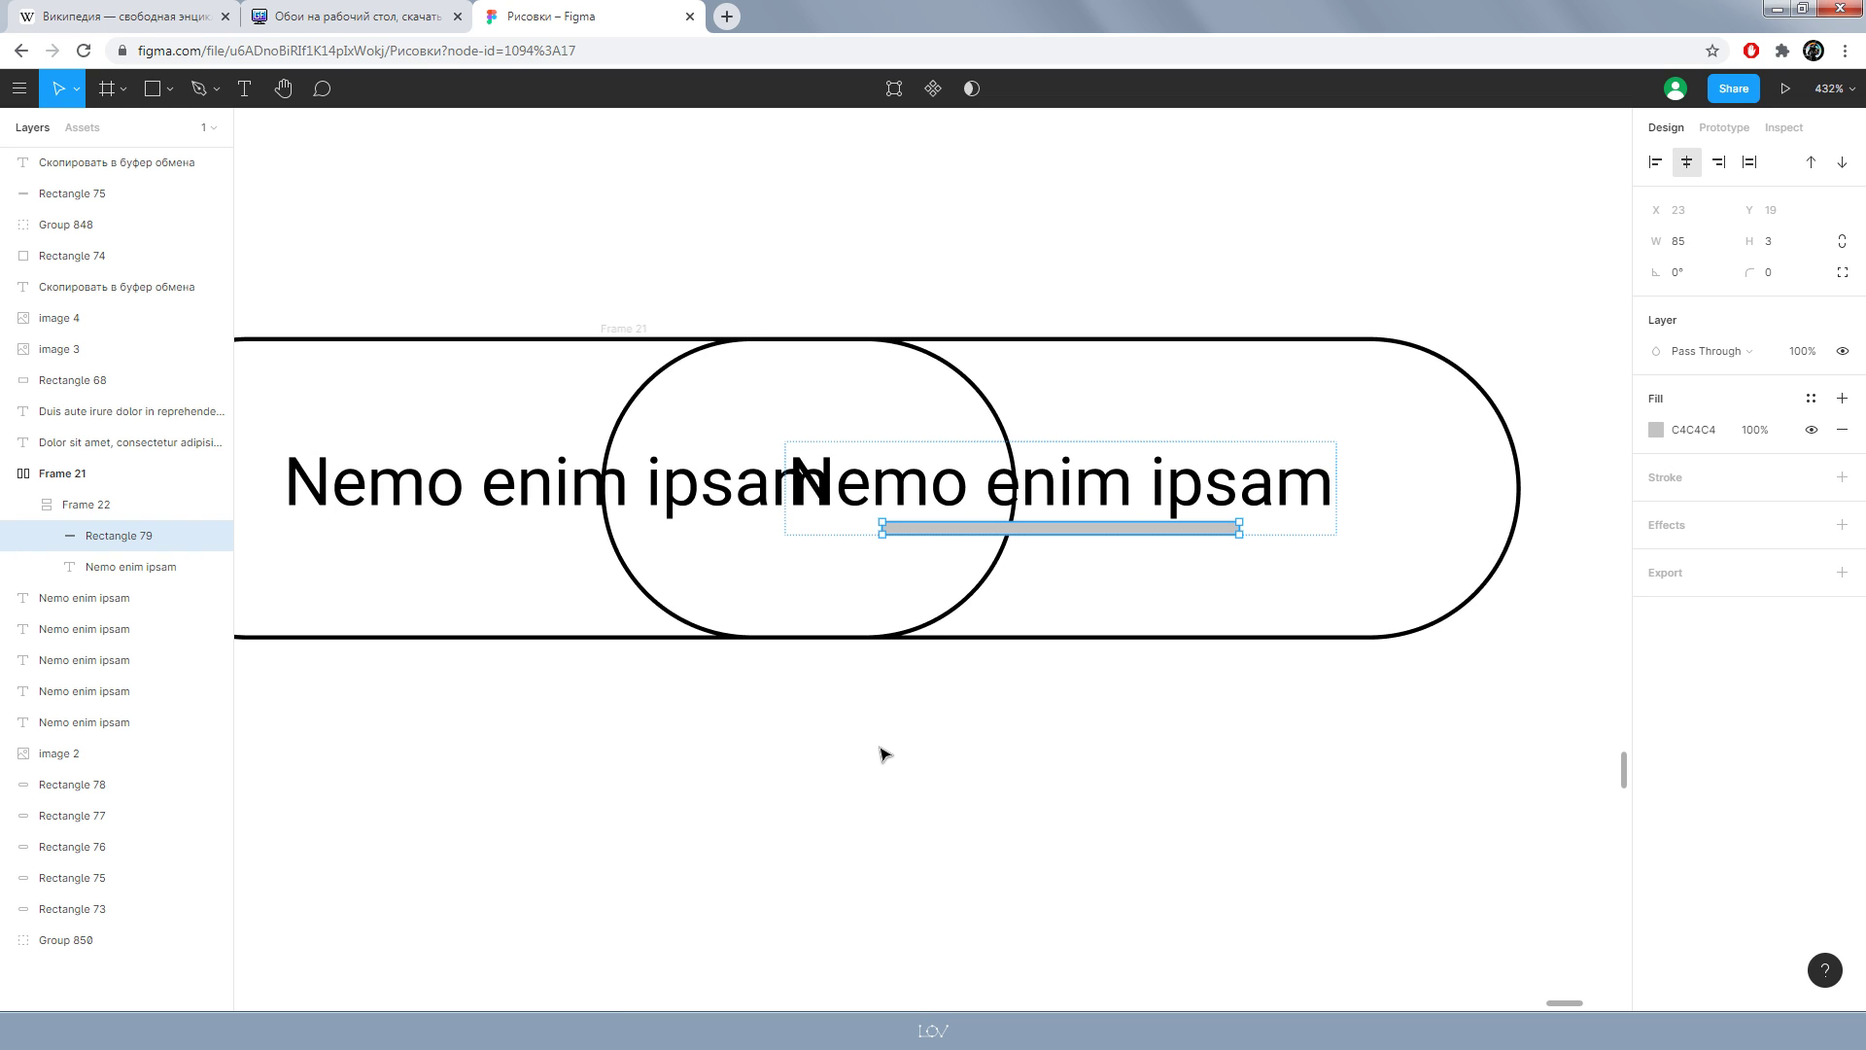
- Move Frame 21 back into the row beside the other pills
click(924, 823)
click(62, 474)
ctrl+scroll(1069, 486, down, 2)
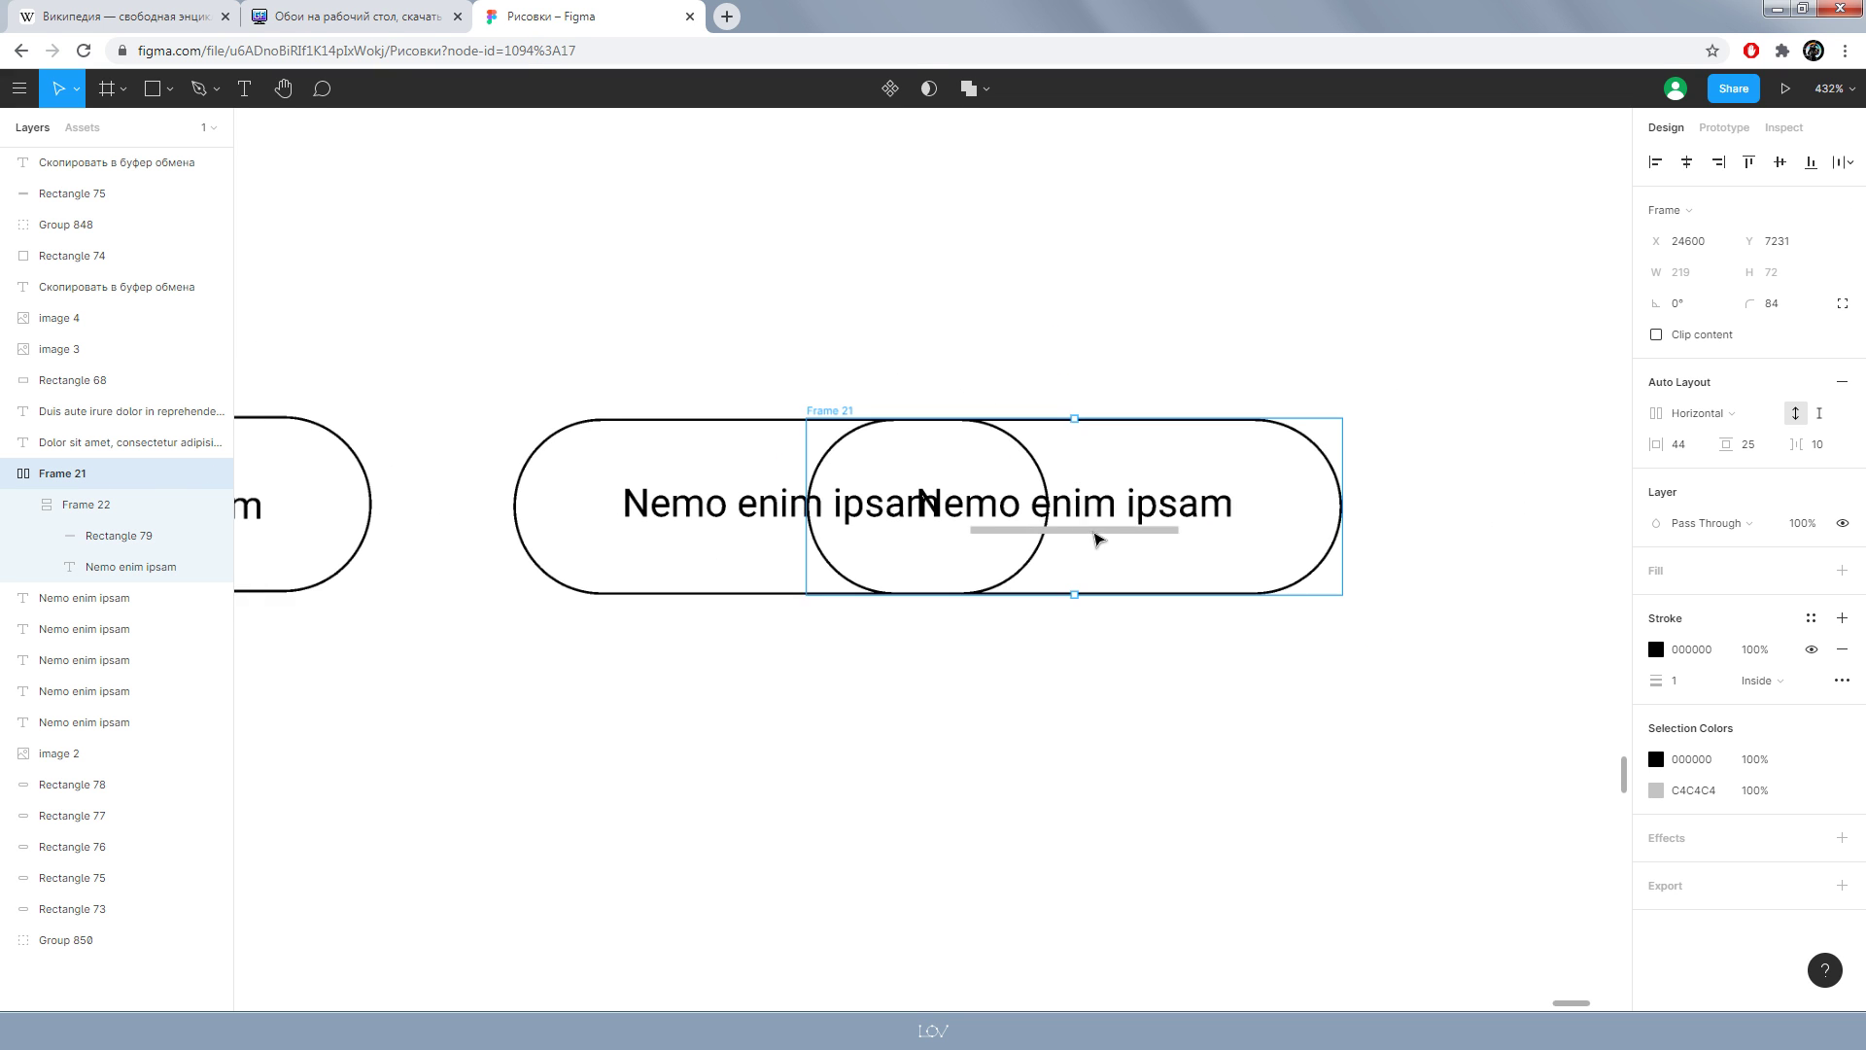
drag(1069, 486, 661, 506)
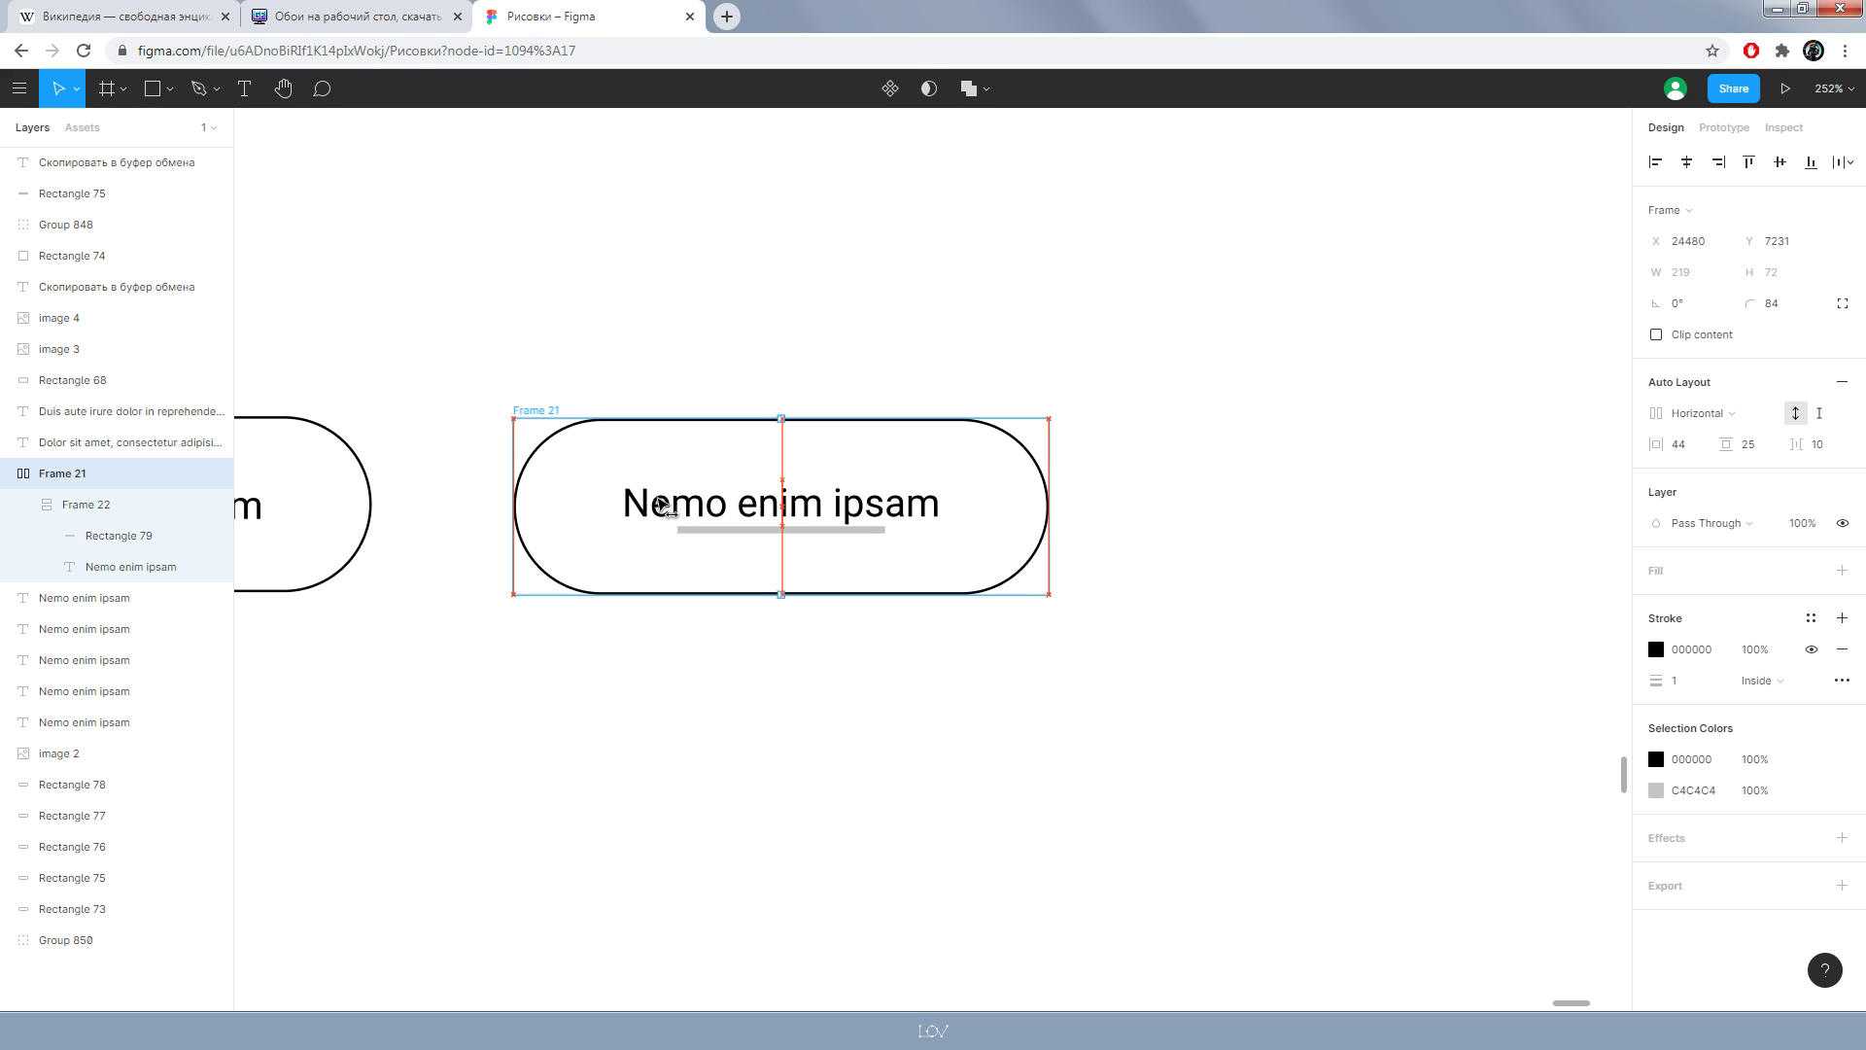
mouse_move(670, 706)
mouse_down()
mouse_move(1176, 681)
mouse_move(864, 666)
mouse_up()
key(Escape)
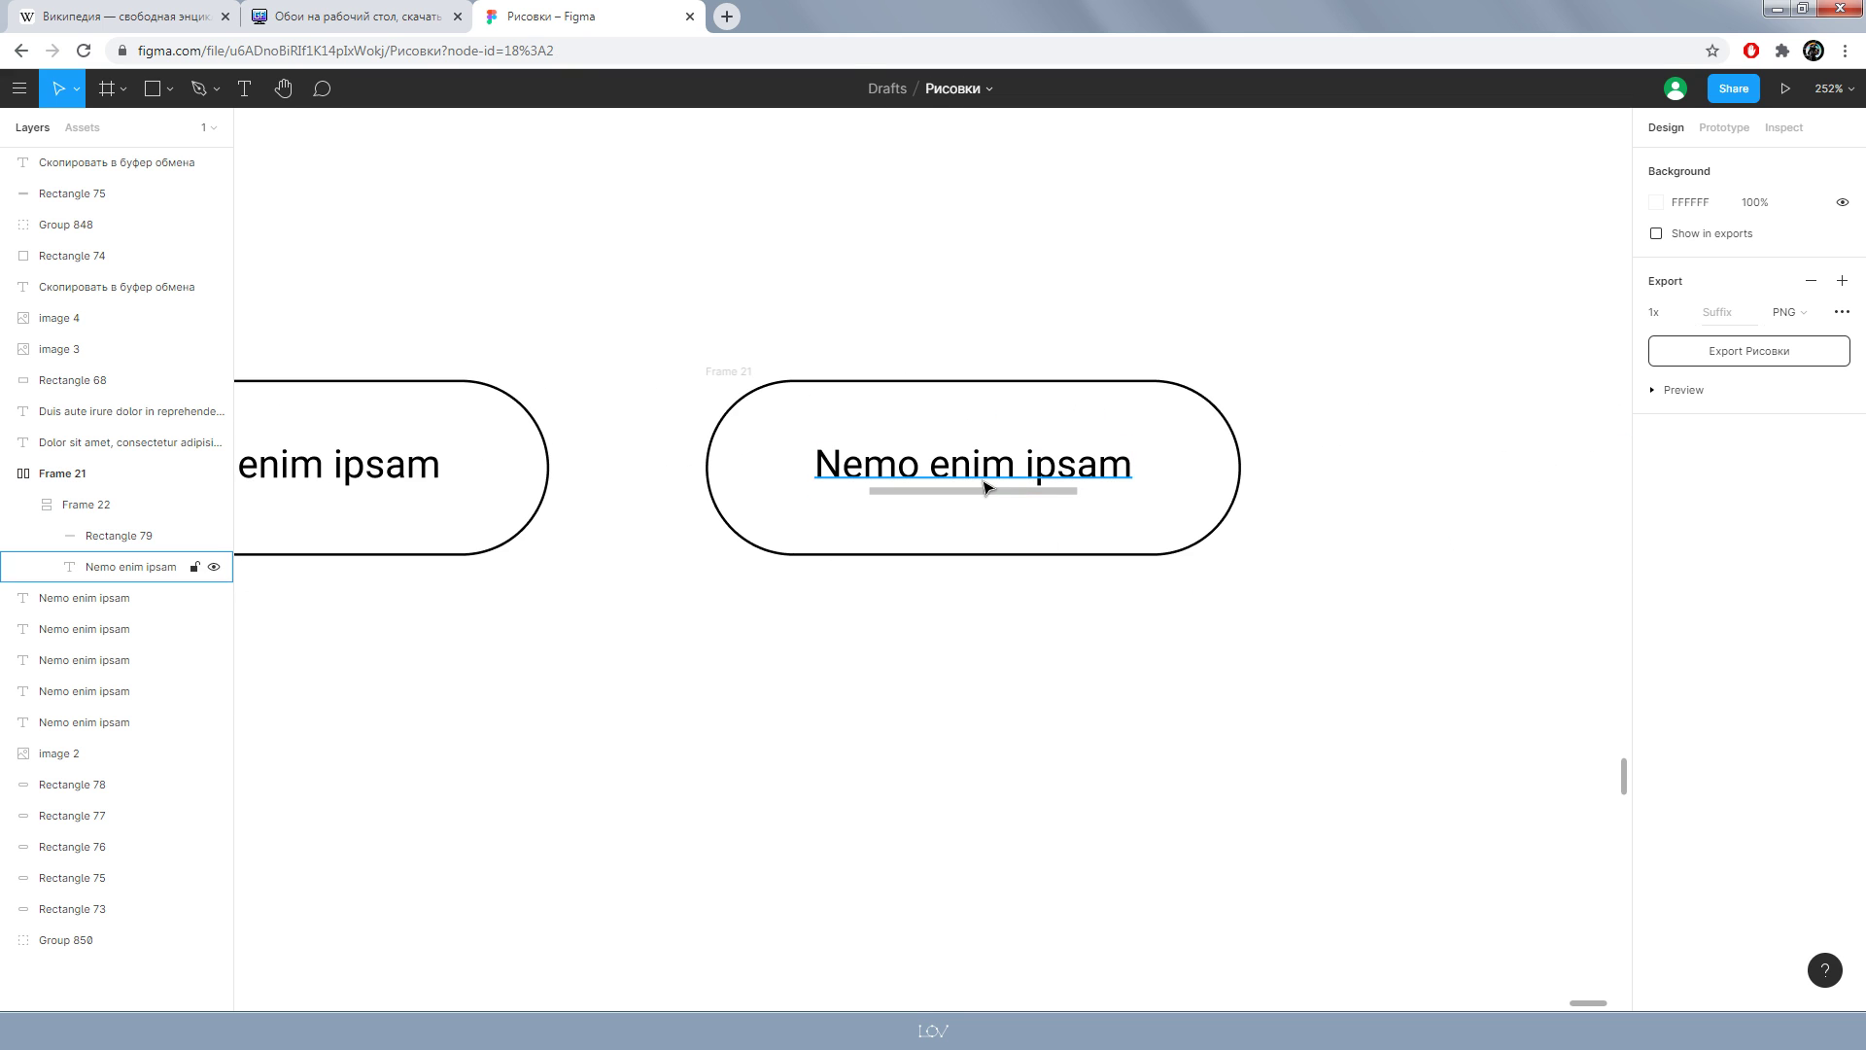
- Lighten the bar's fill to D4D4D4 and view the pills at 100%
double_click(977, 491)
click(1658, 431)
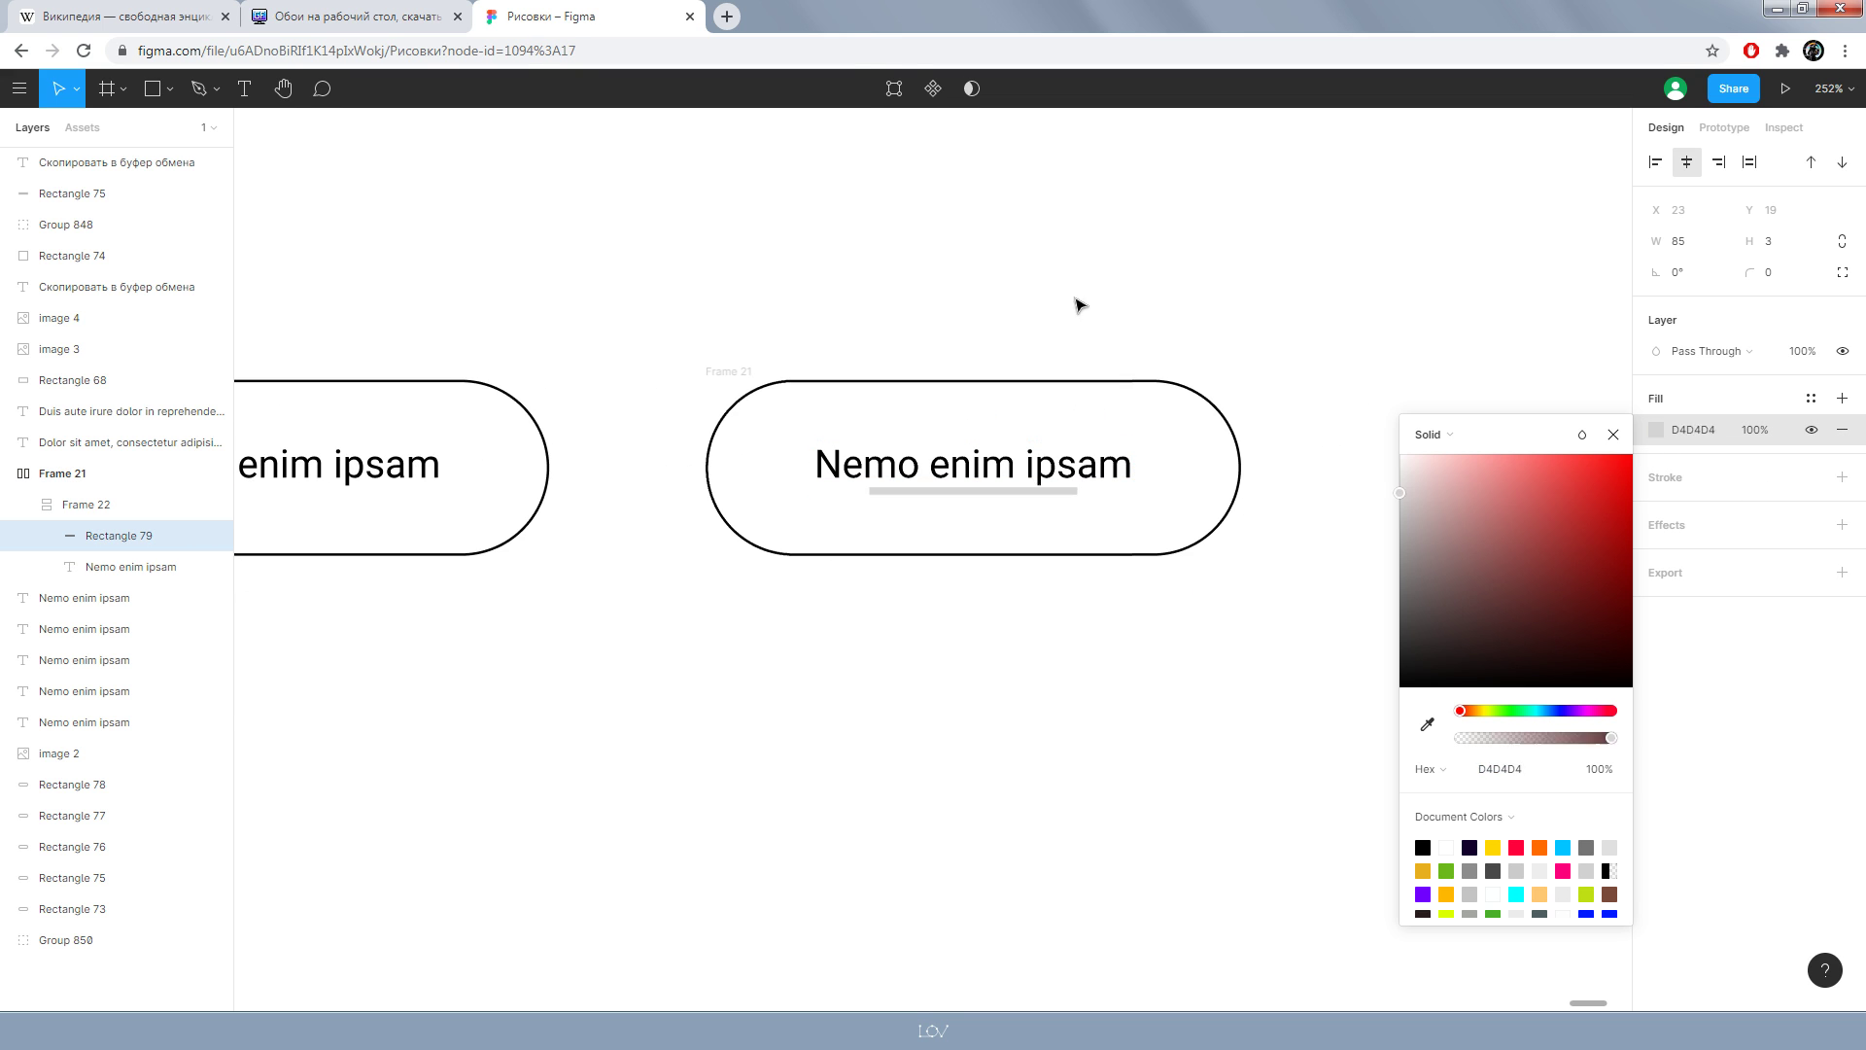
click(1076, 682)
key(shift+0)
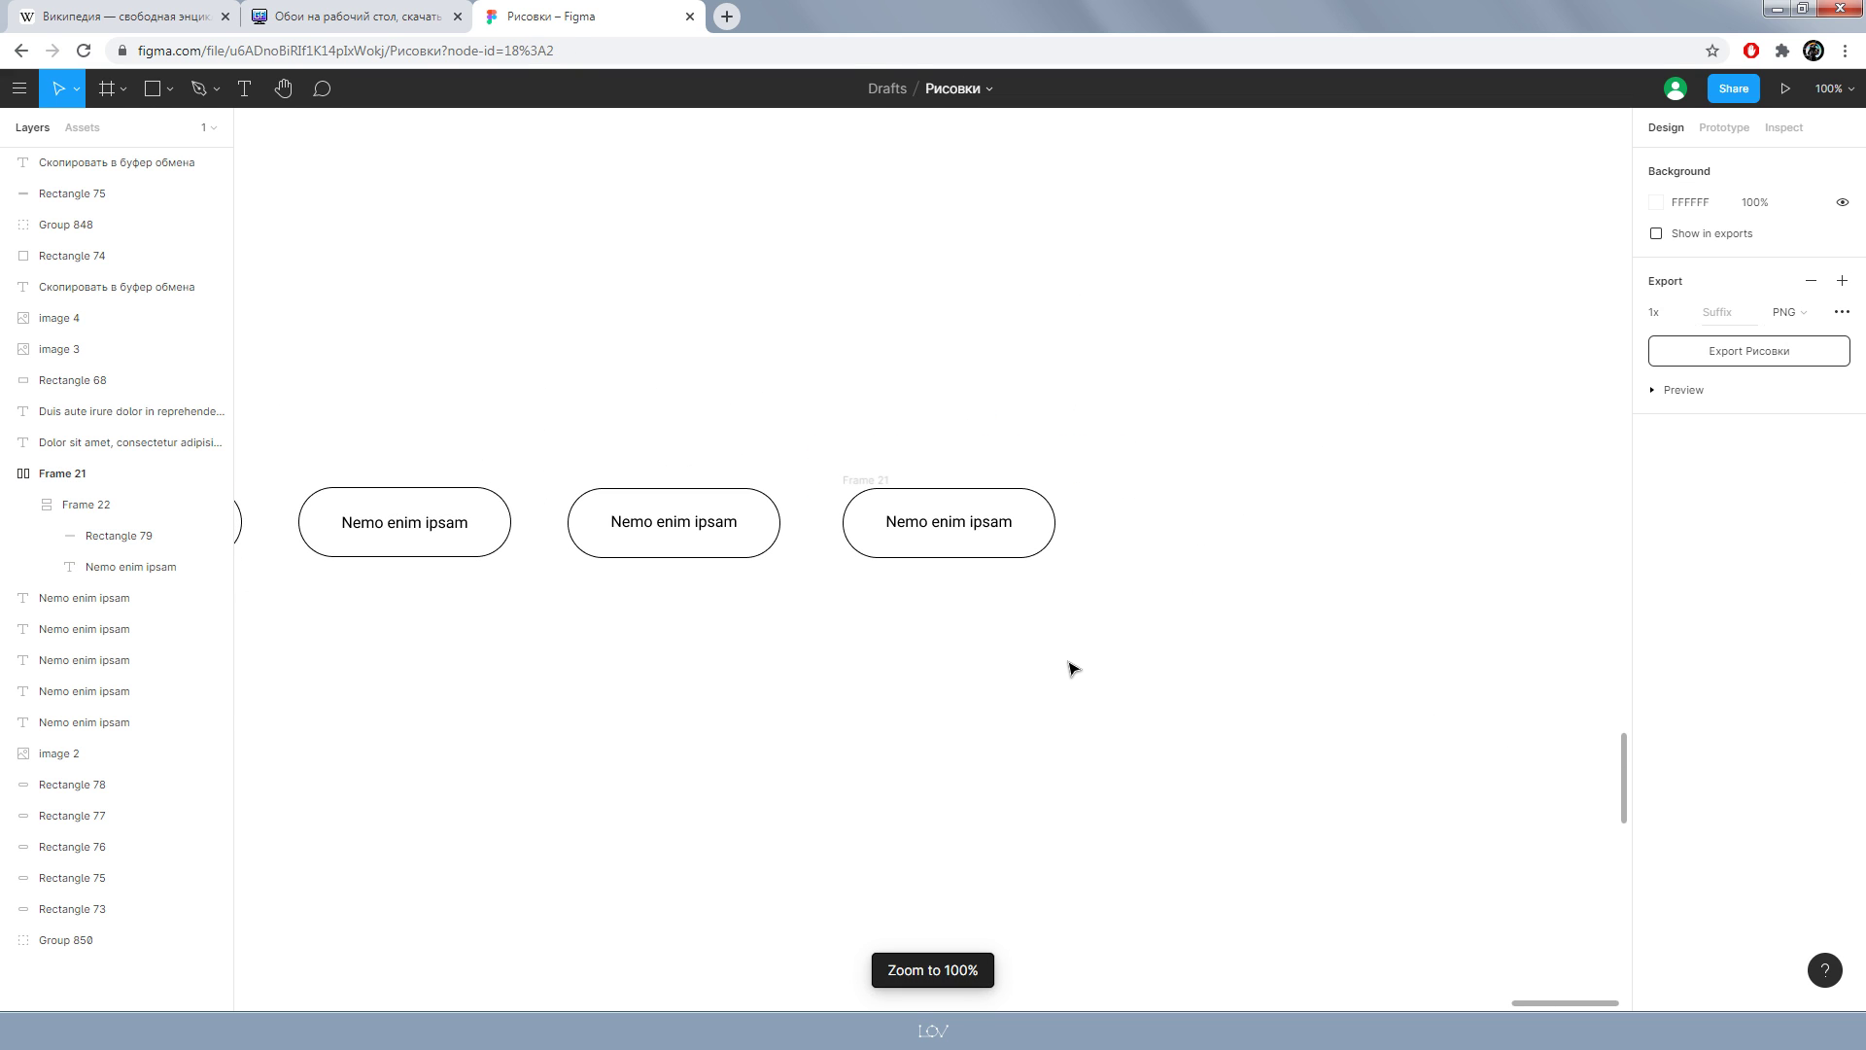
- Rename the pill frame layer to '.'
click(862, 483)
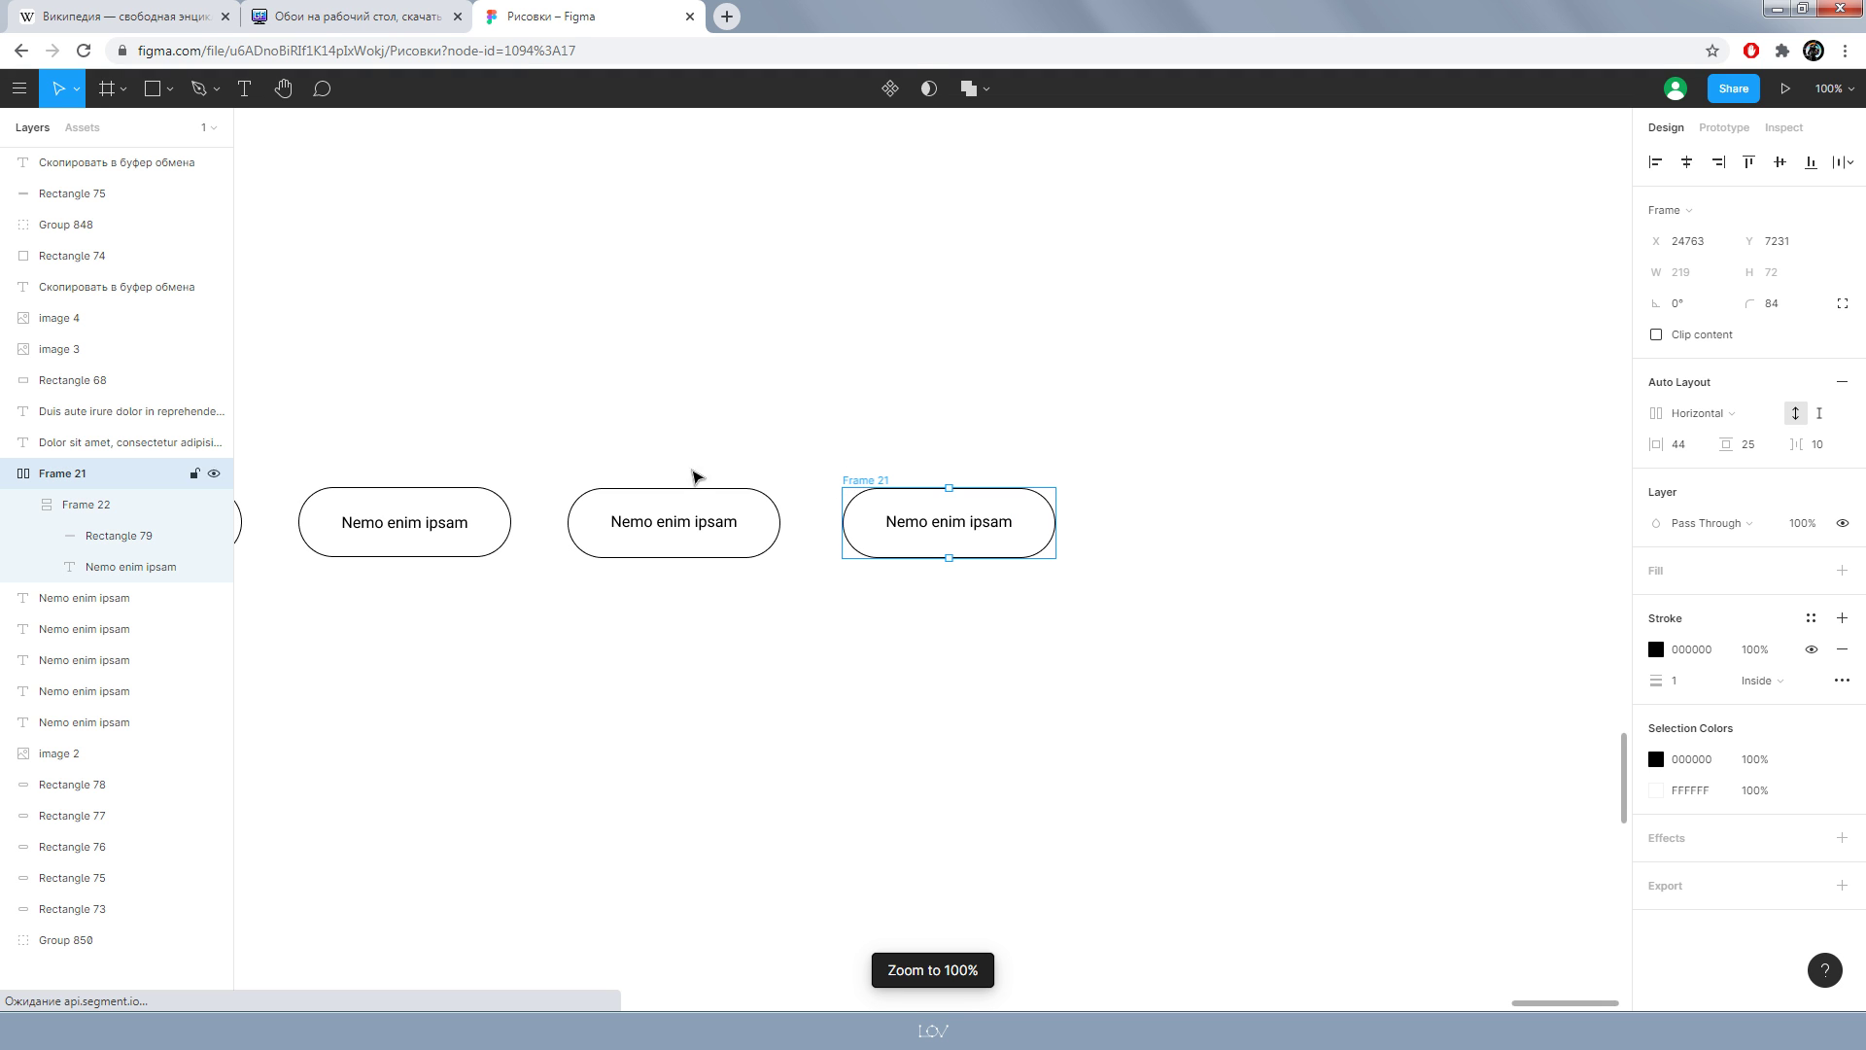
double_click(52, 477)
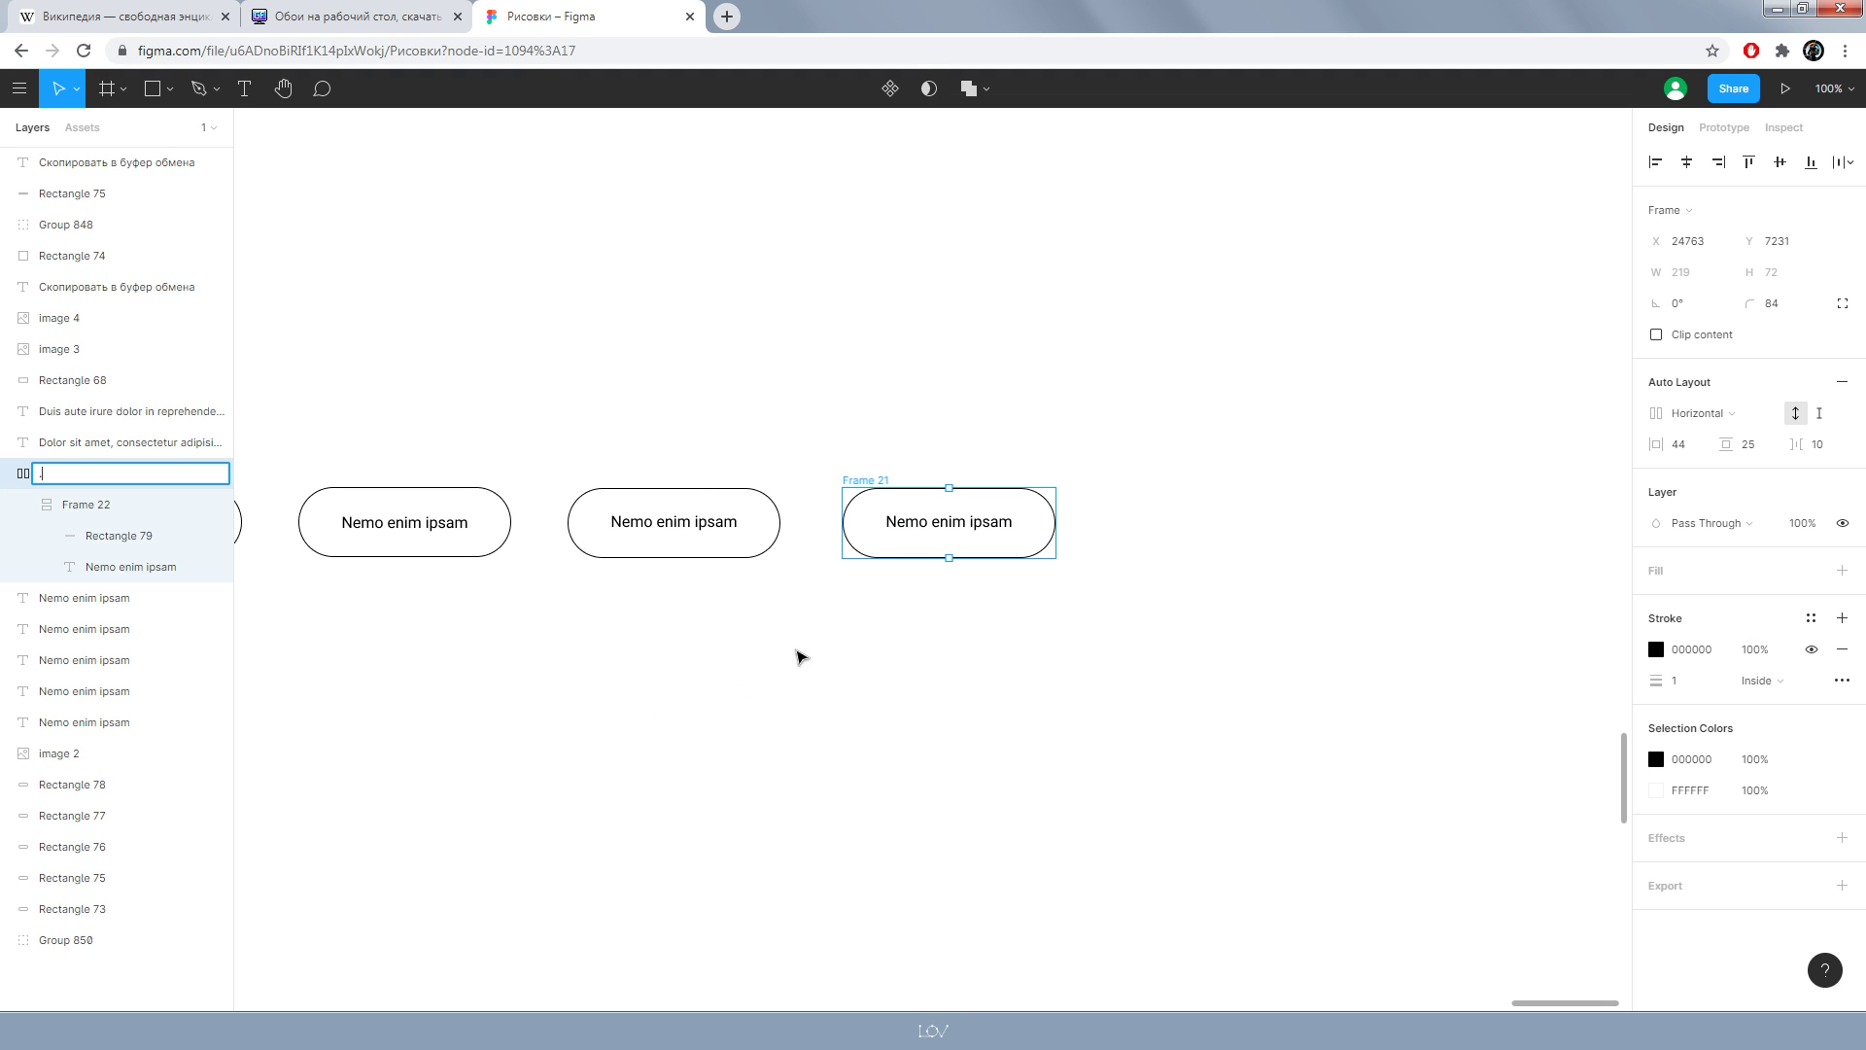
text(.)
- Append '12123' to the pill label so it reads 'Nemo enim ipsam 12123'
double_click(984, 526)
click(1013, 526)
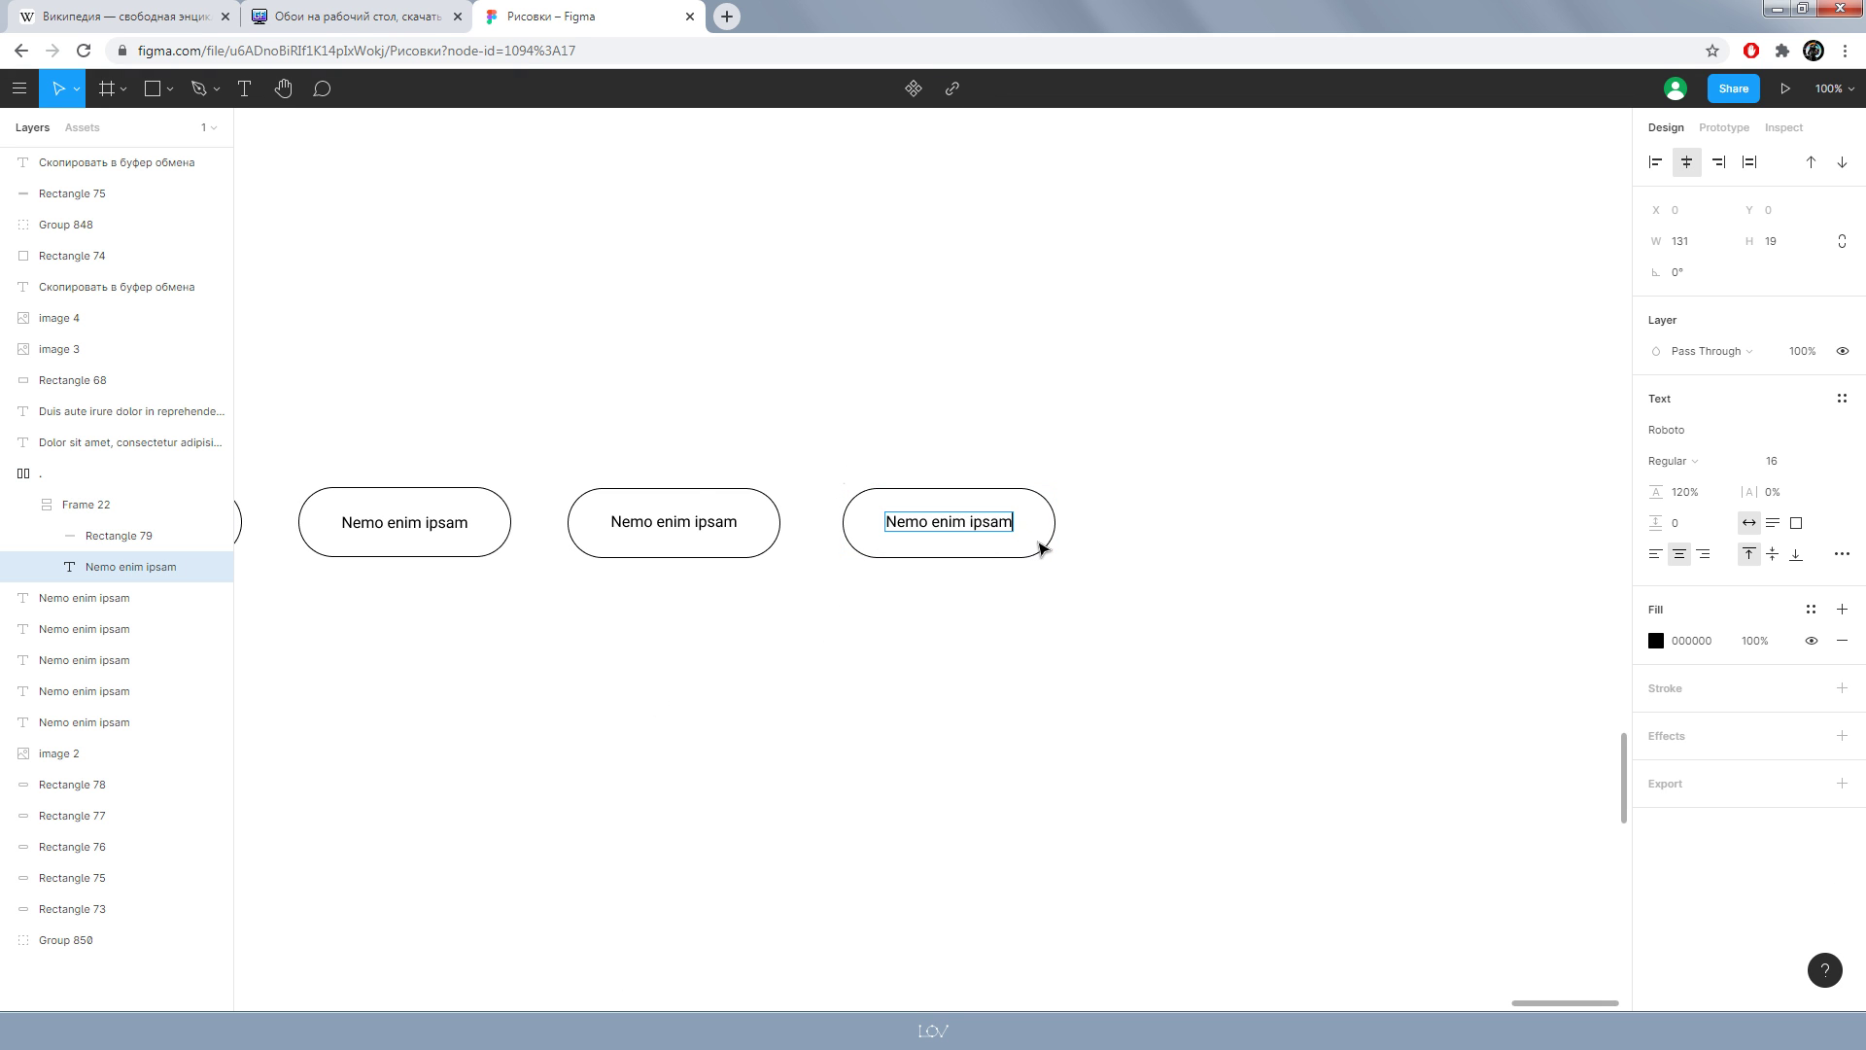
text( 12123)
key(Escape)
click(1114, 677)
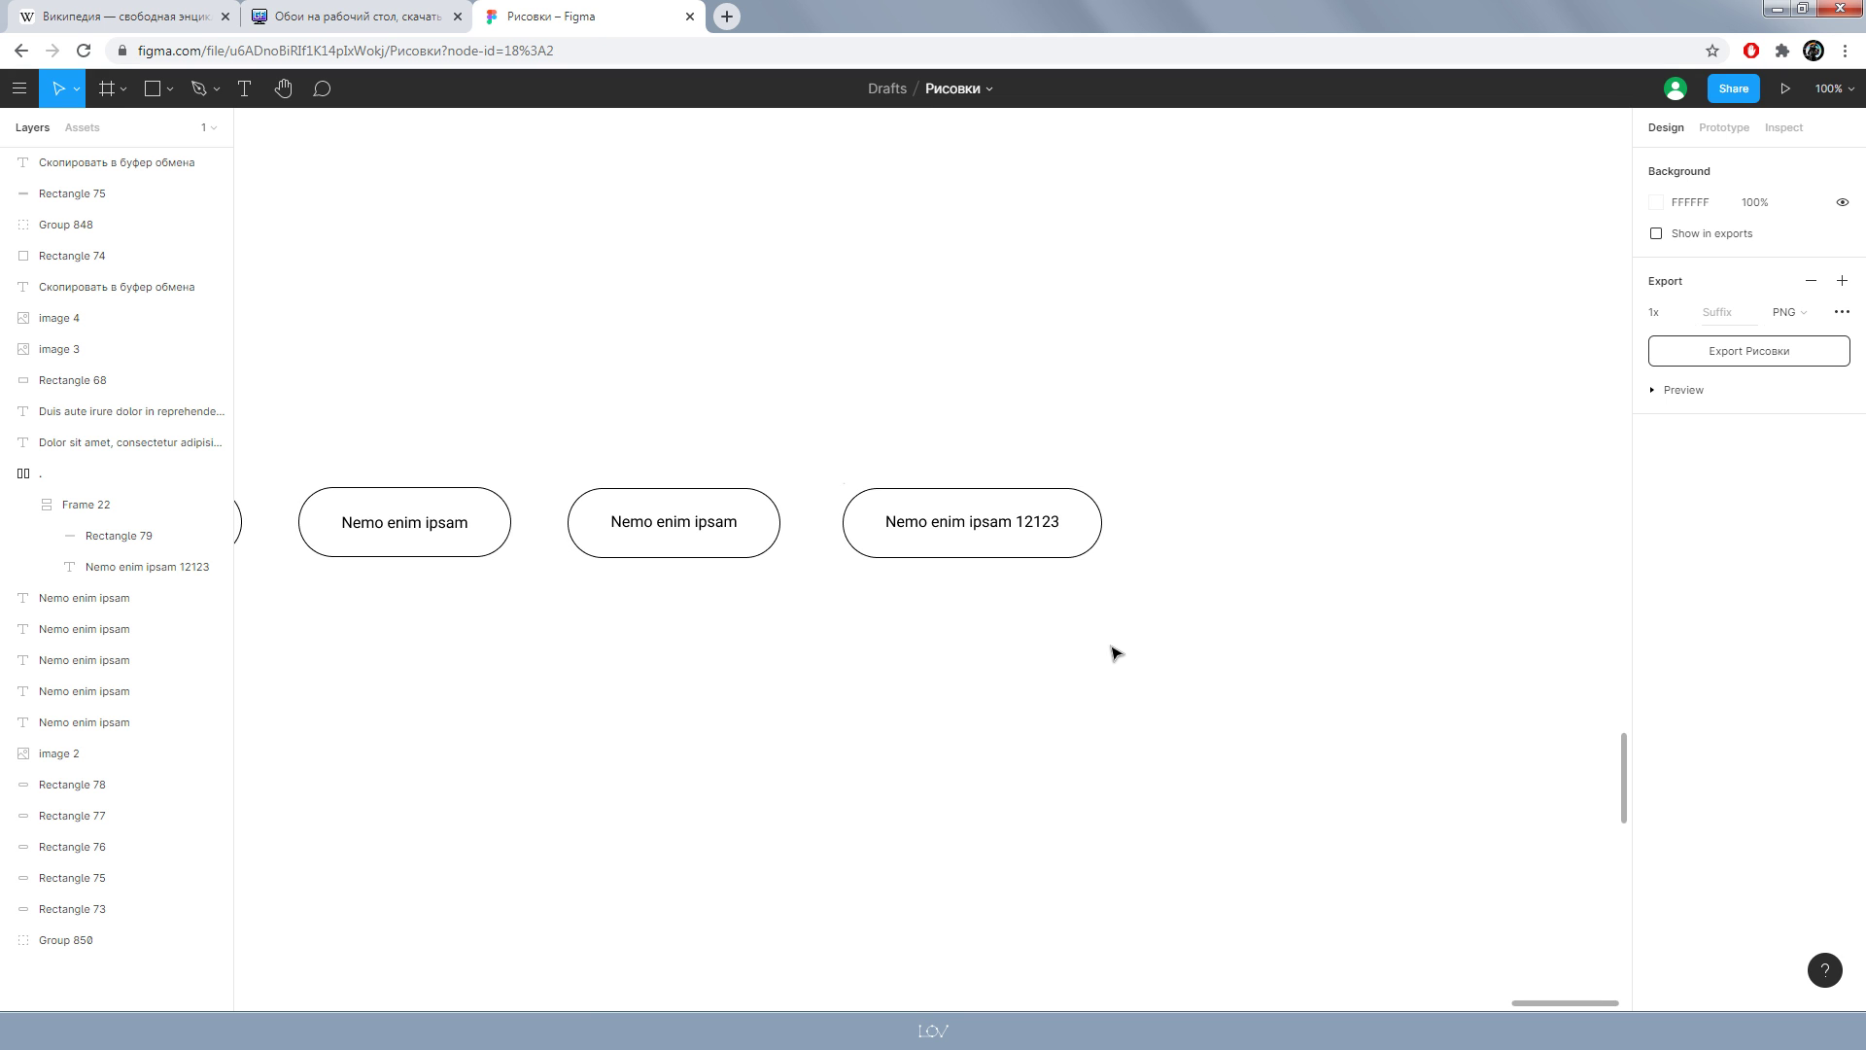
key(ctrl+z)
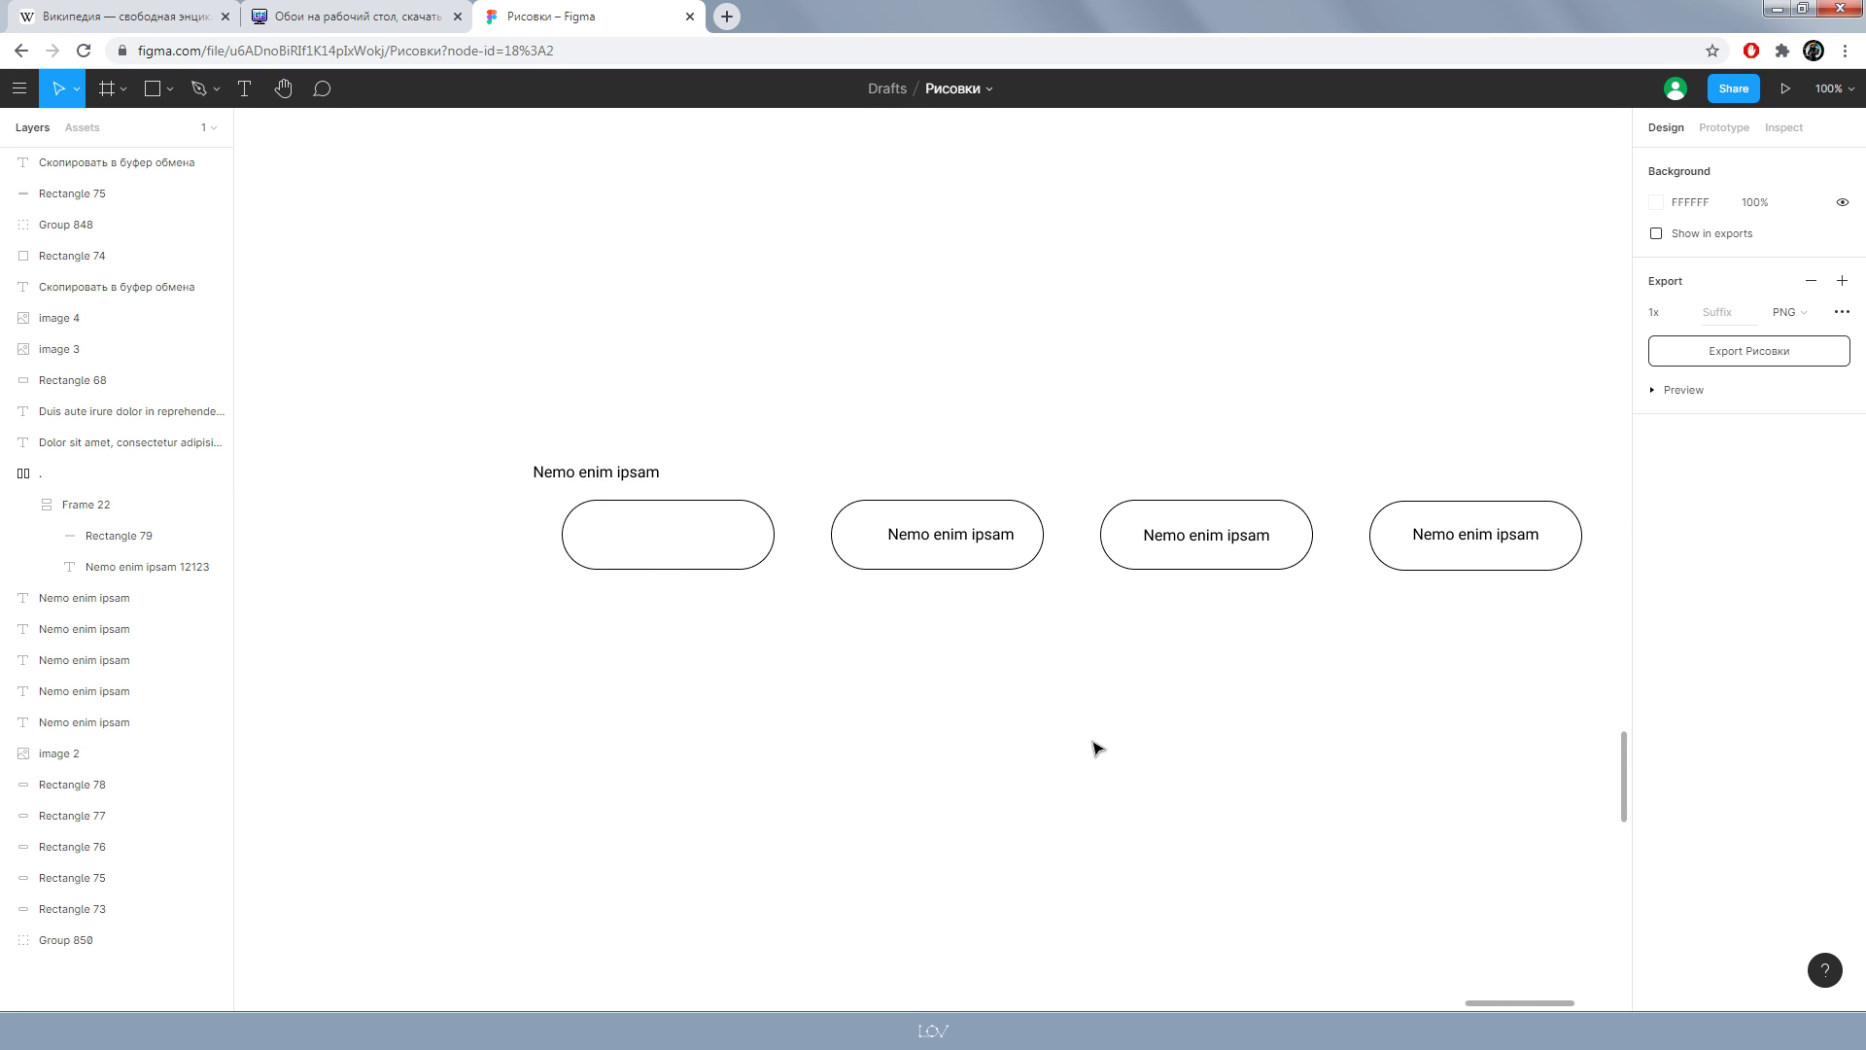
- Duplicate the grey image placeholder and the Duis aute paragraph to the upper right
ctrl+scroll(1095, 748, down, 5)
drag(692, 524, 649, 736)
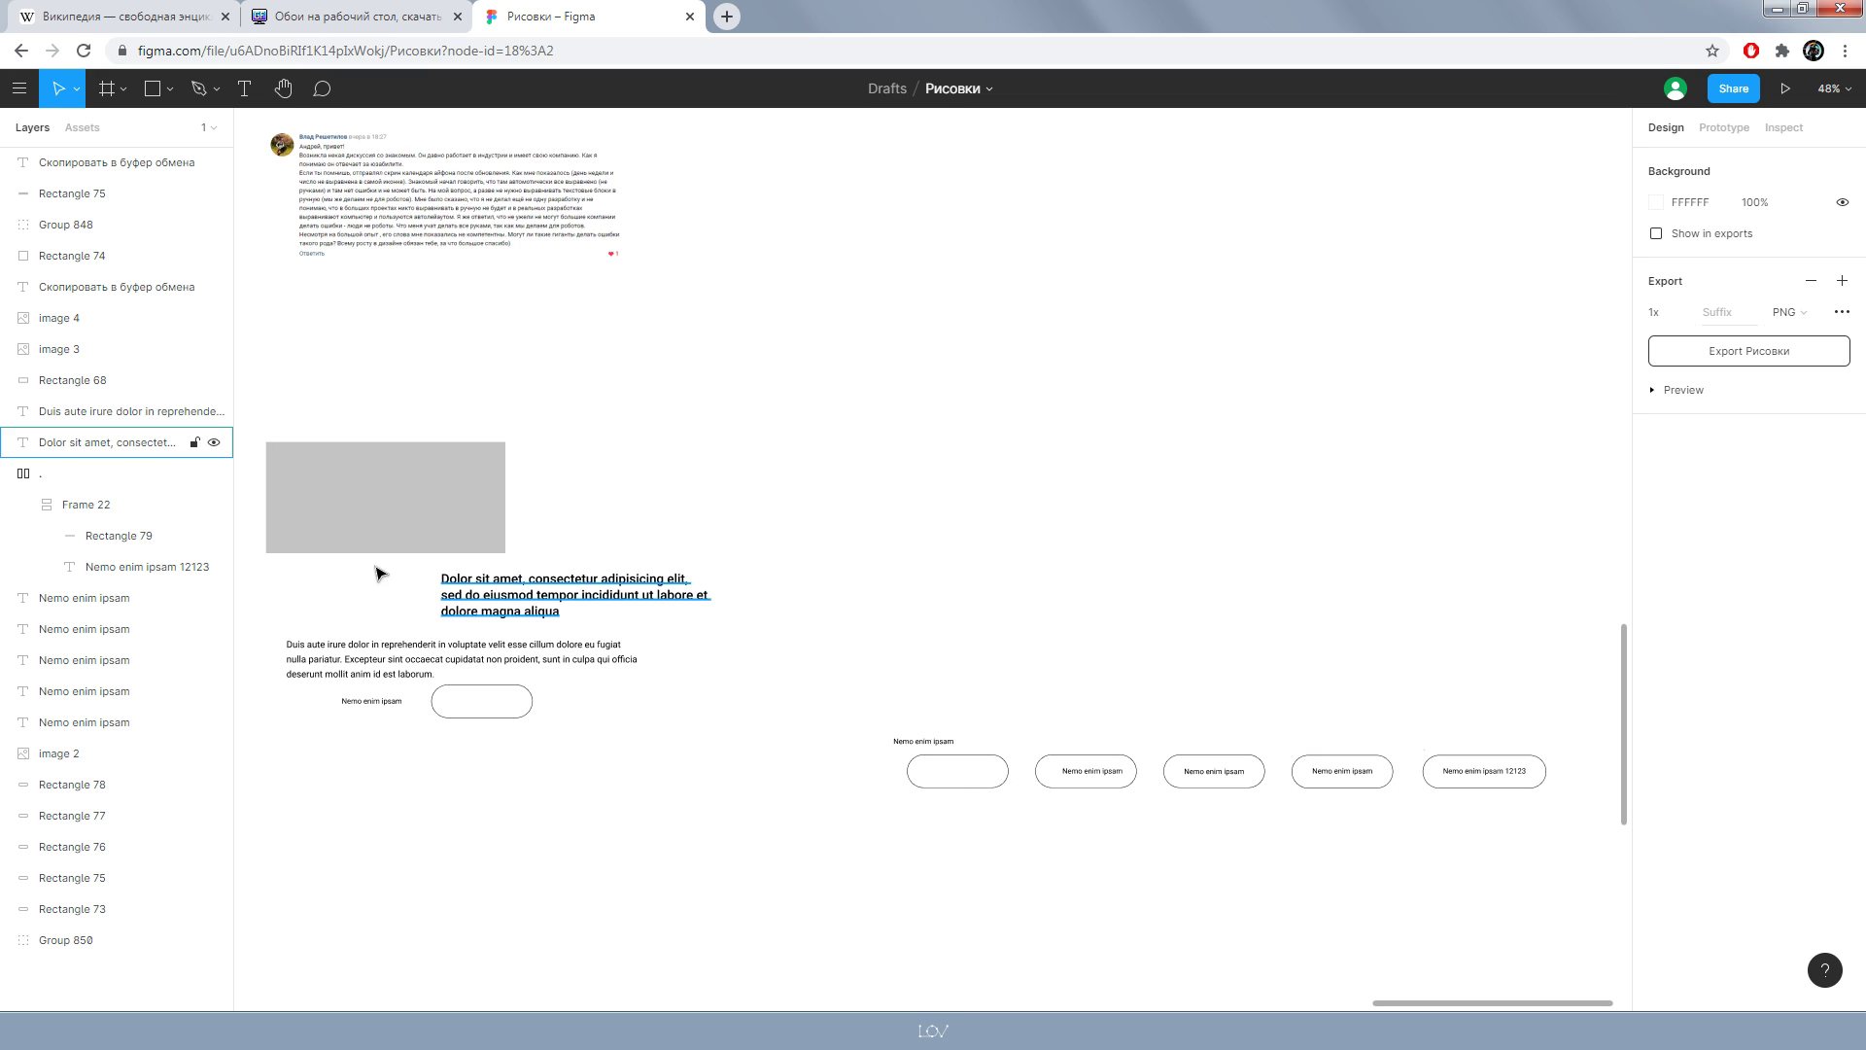
alt+drag(433, 529, 1093, 361)
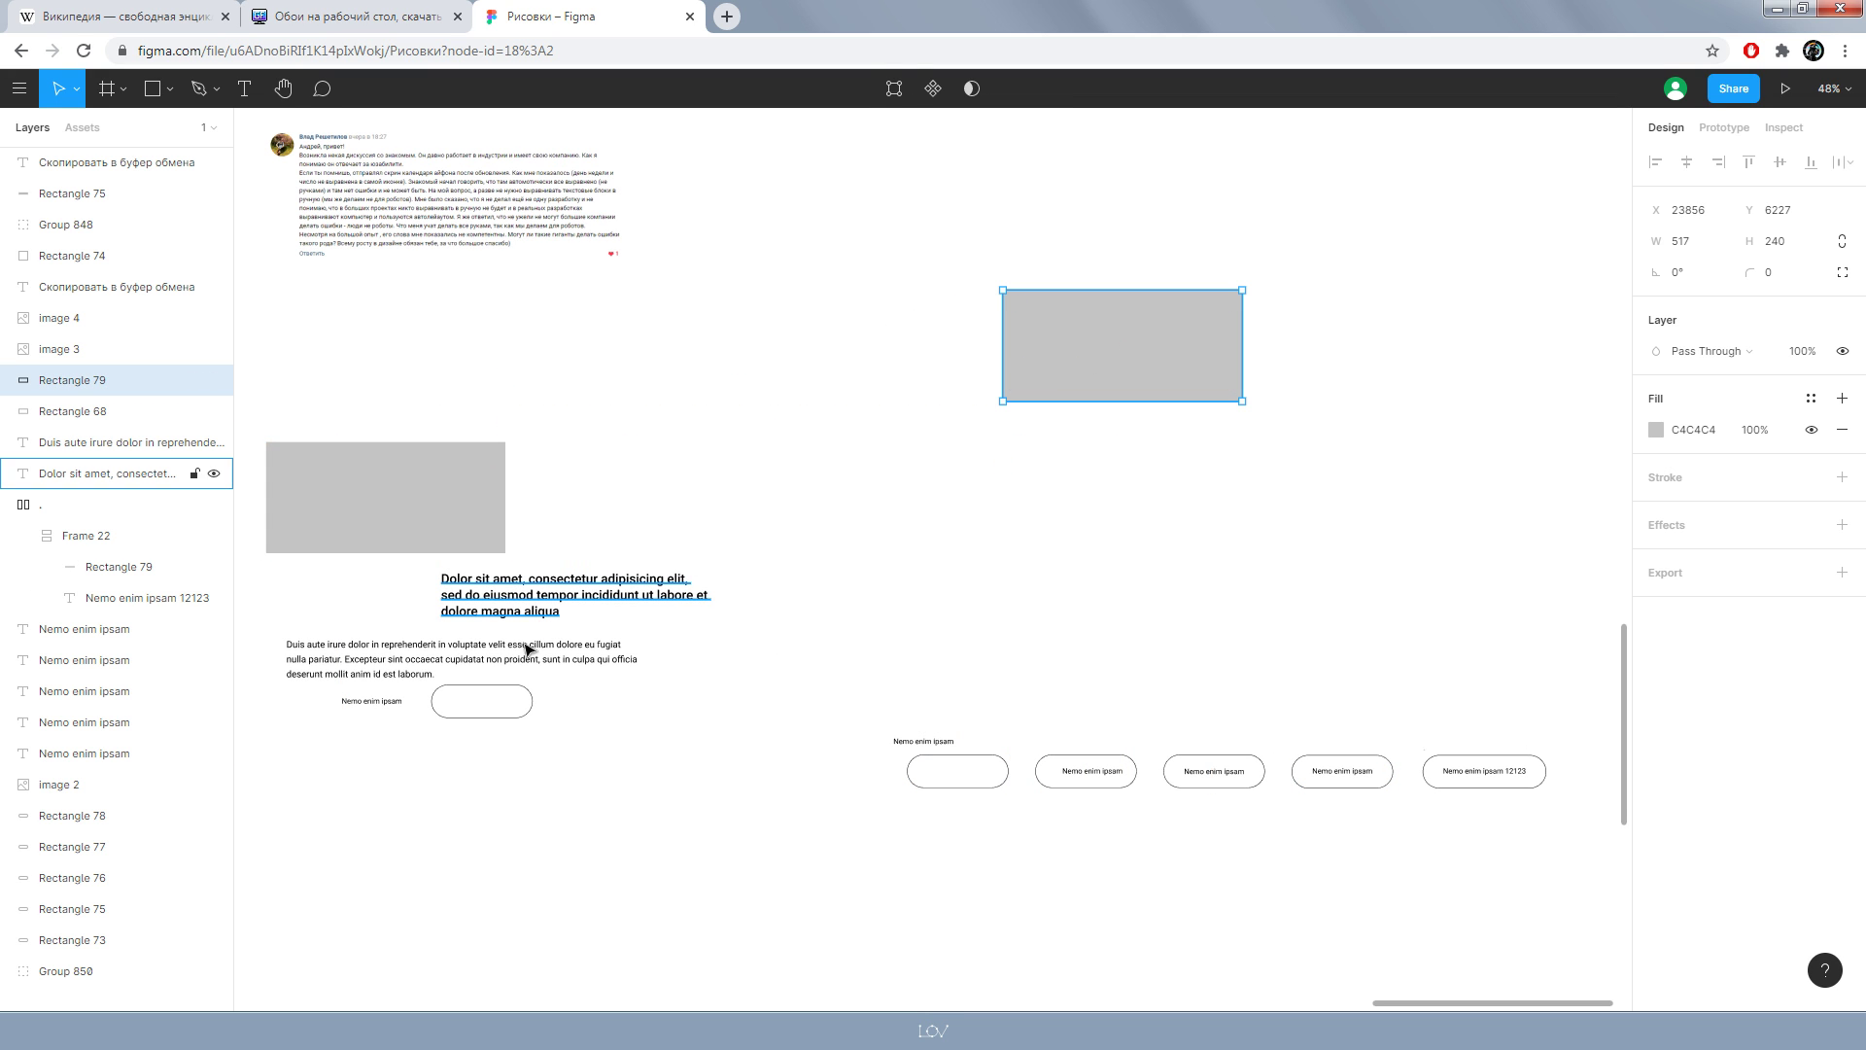
alt+drag(398, 649, 1093, 476)
- Place the paragraph copy under the placeholder, narrowed to 517 wide
ctrl+scroll(1094, 476, up, 3)
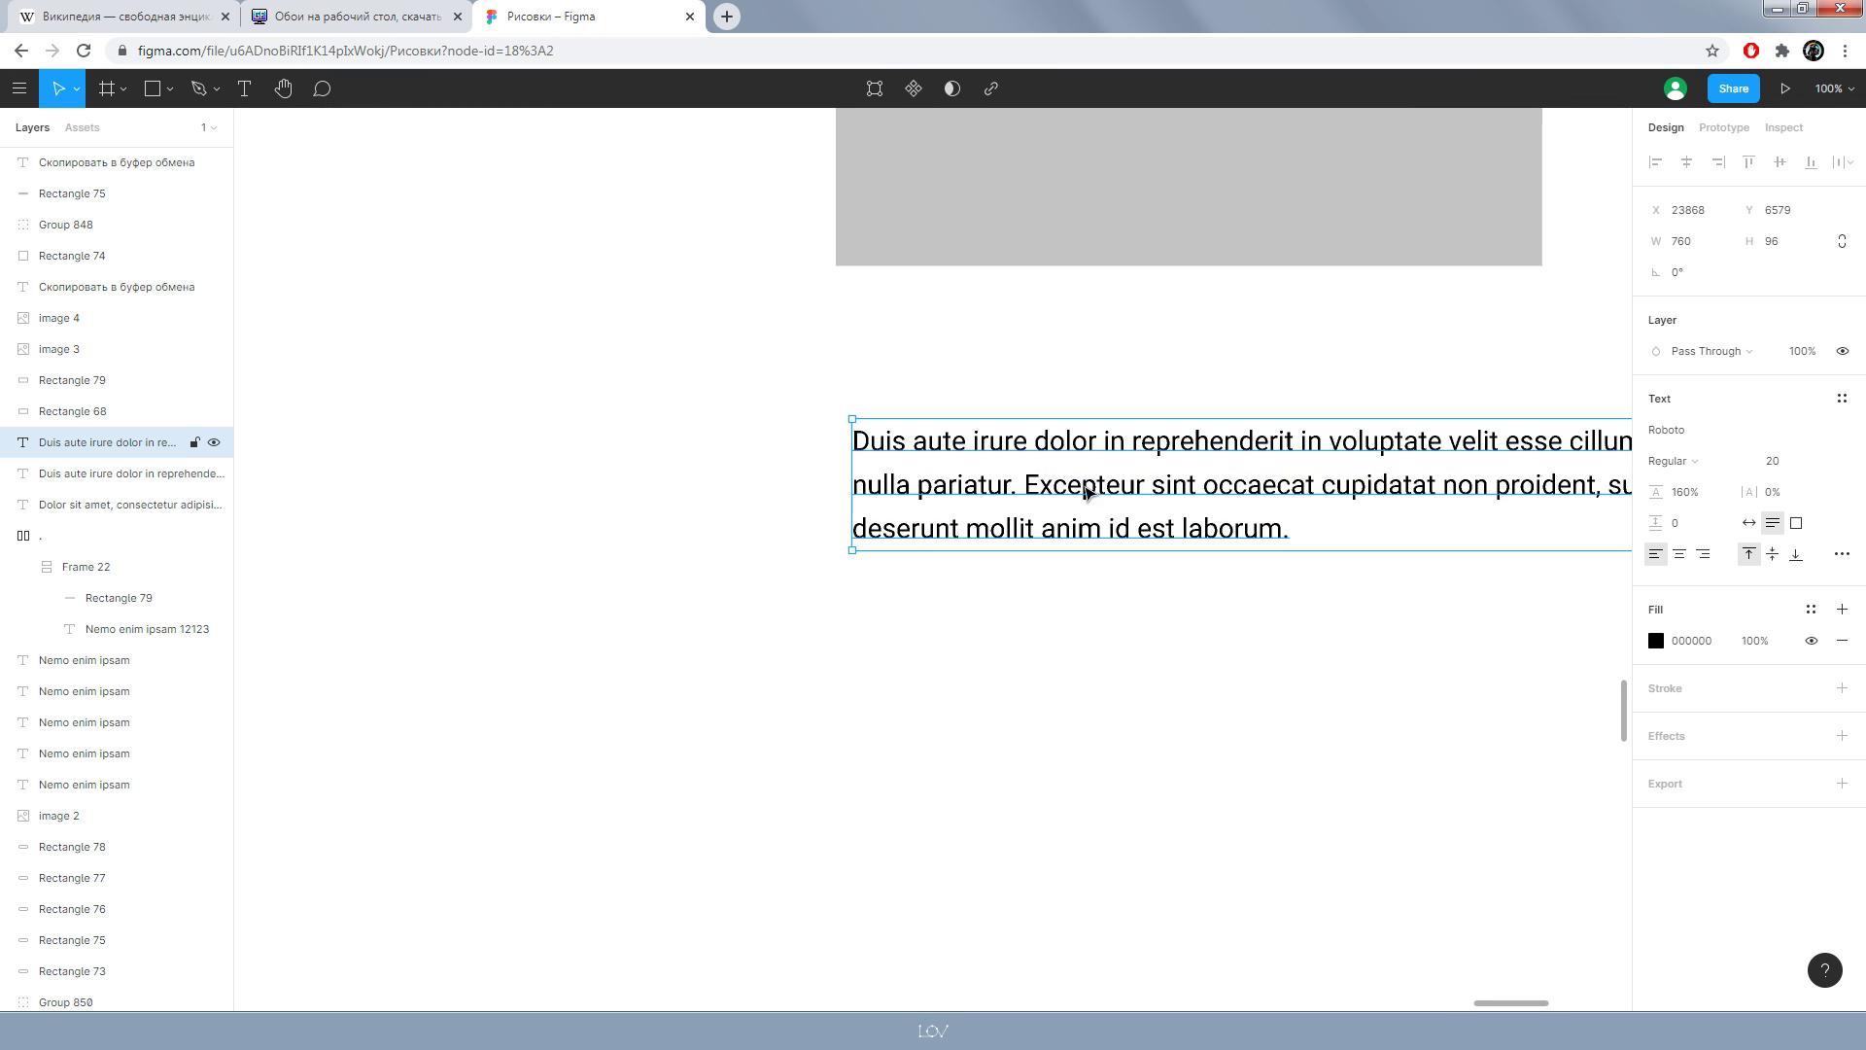
ctrl+scroll(1094, 477, up, 3)
ctrl+scroll(794, 598, up, 3)
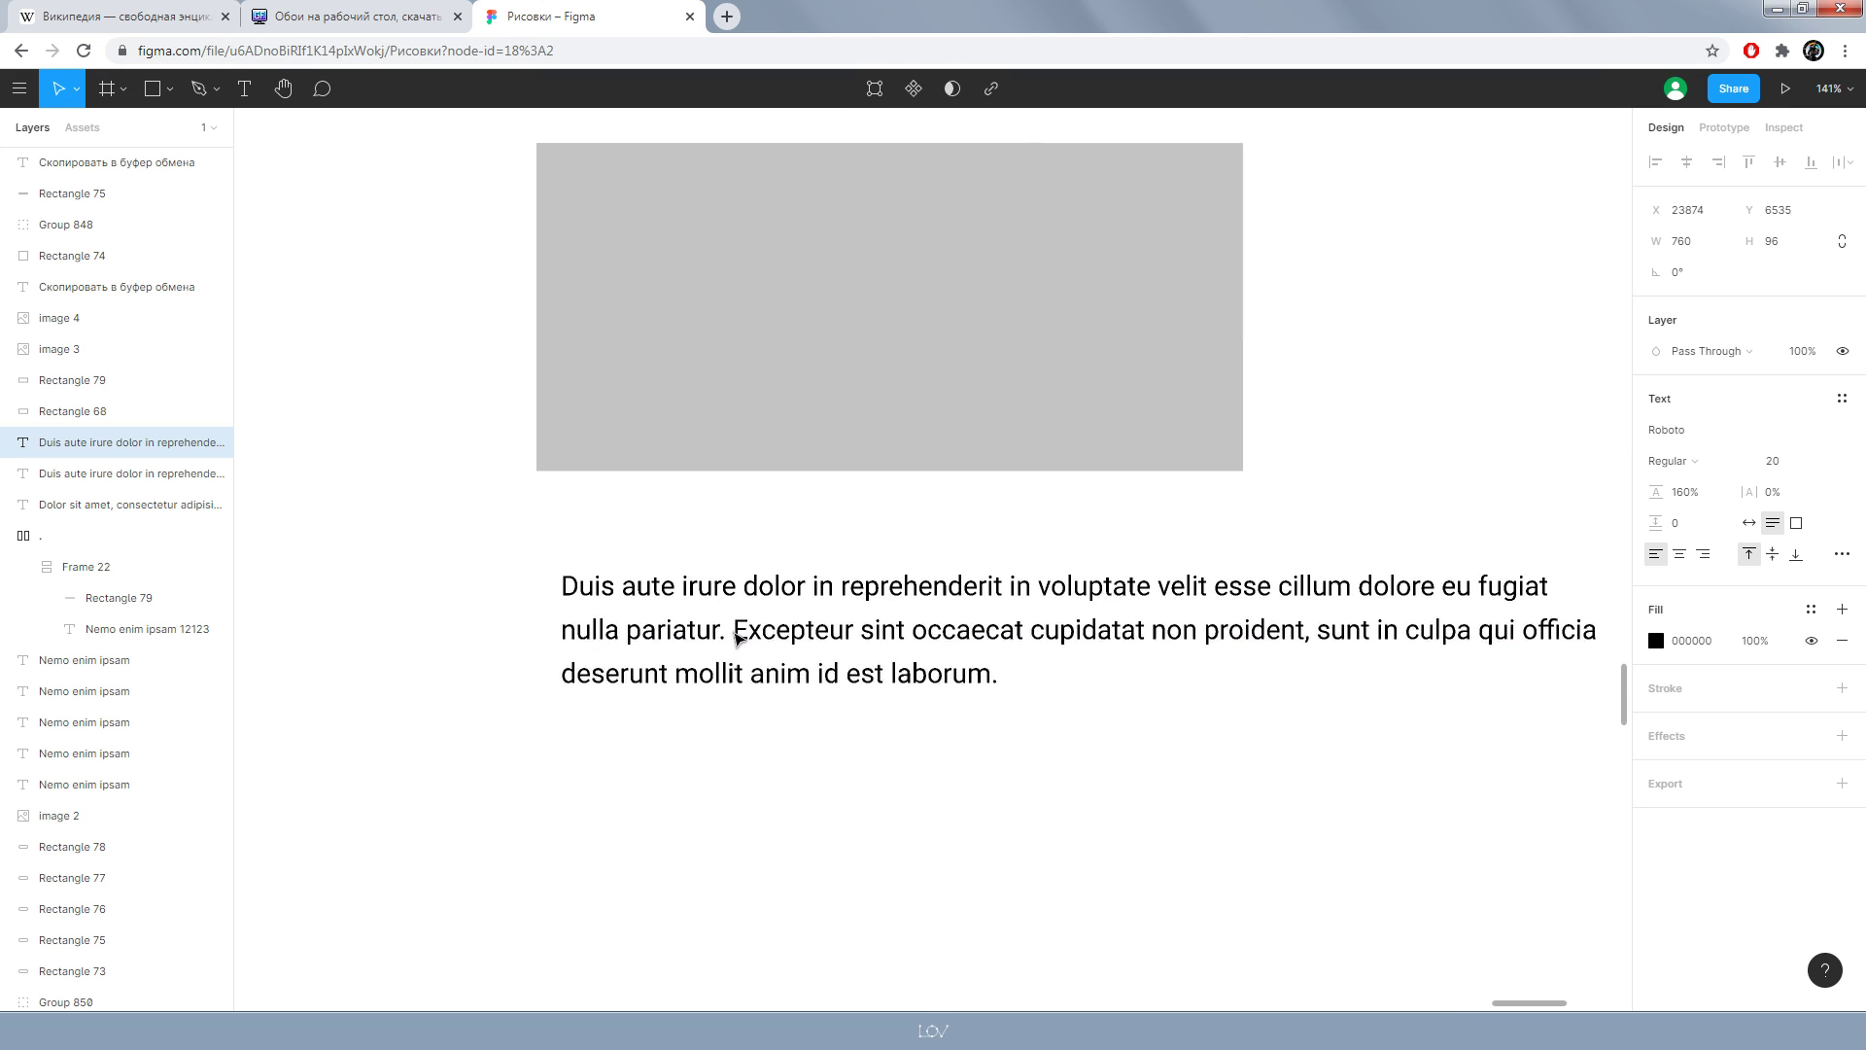
drag(744, 699, 724, 629)
drag(1572, 619, 1243, 620)
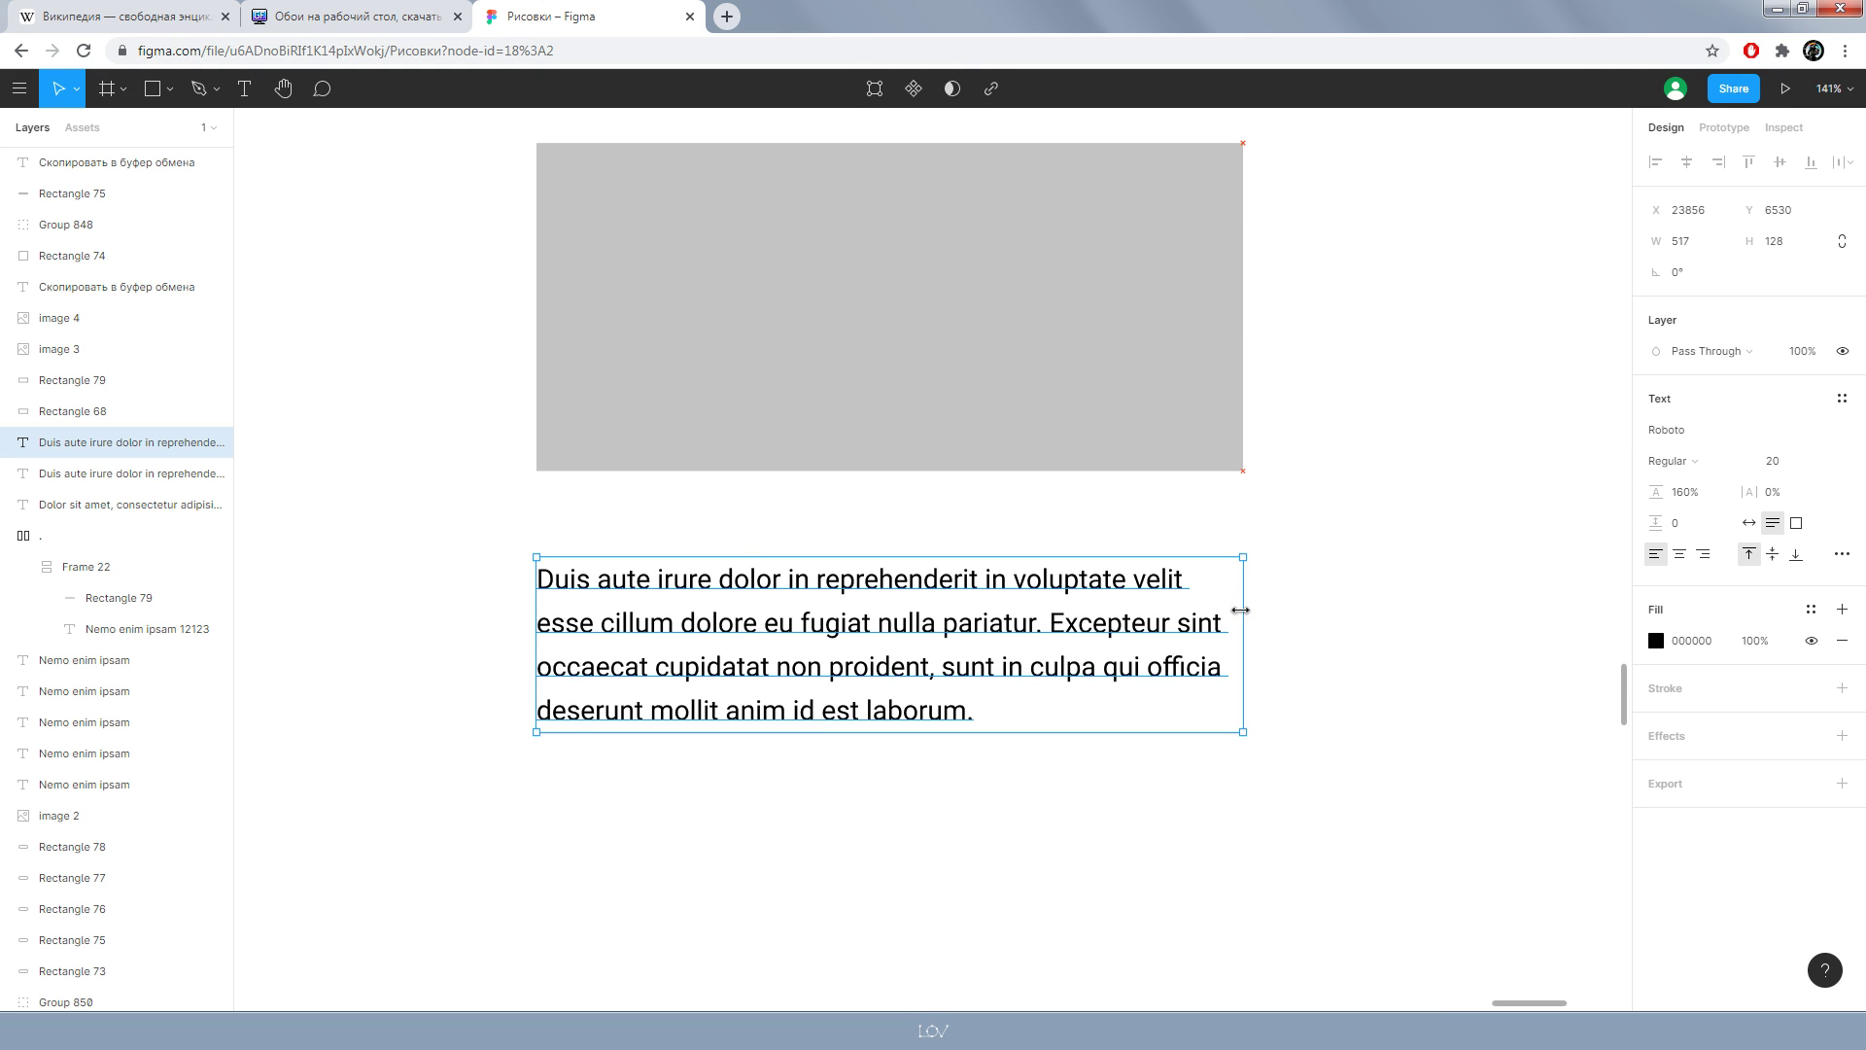
drag(841, 632, 841, 602)
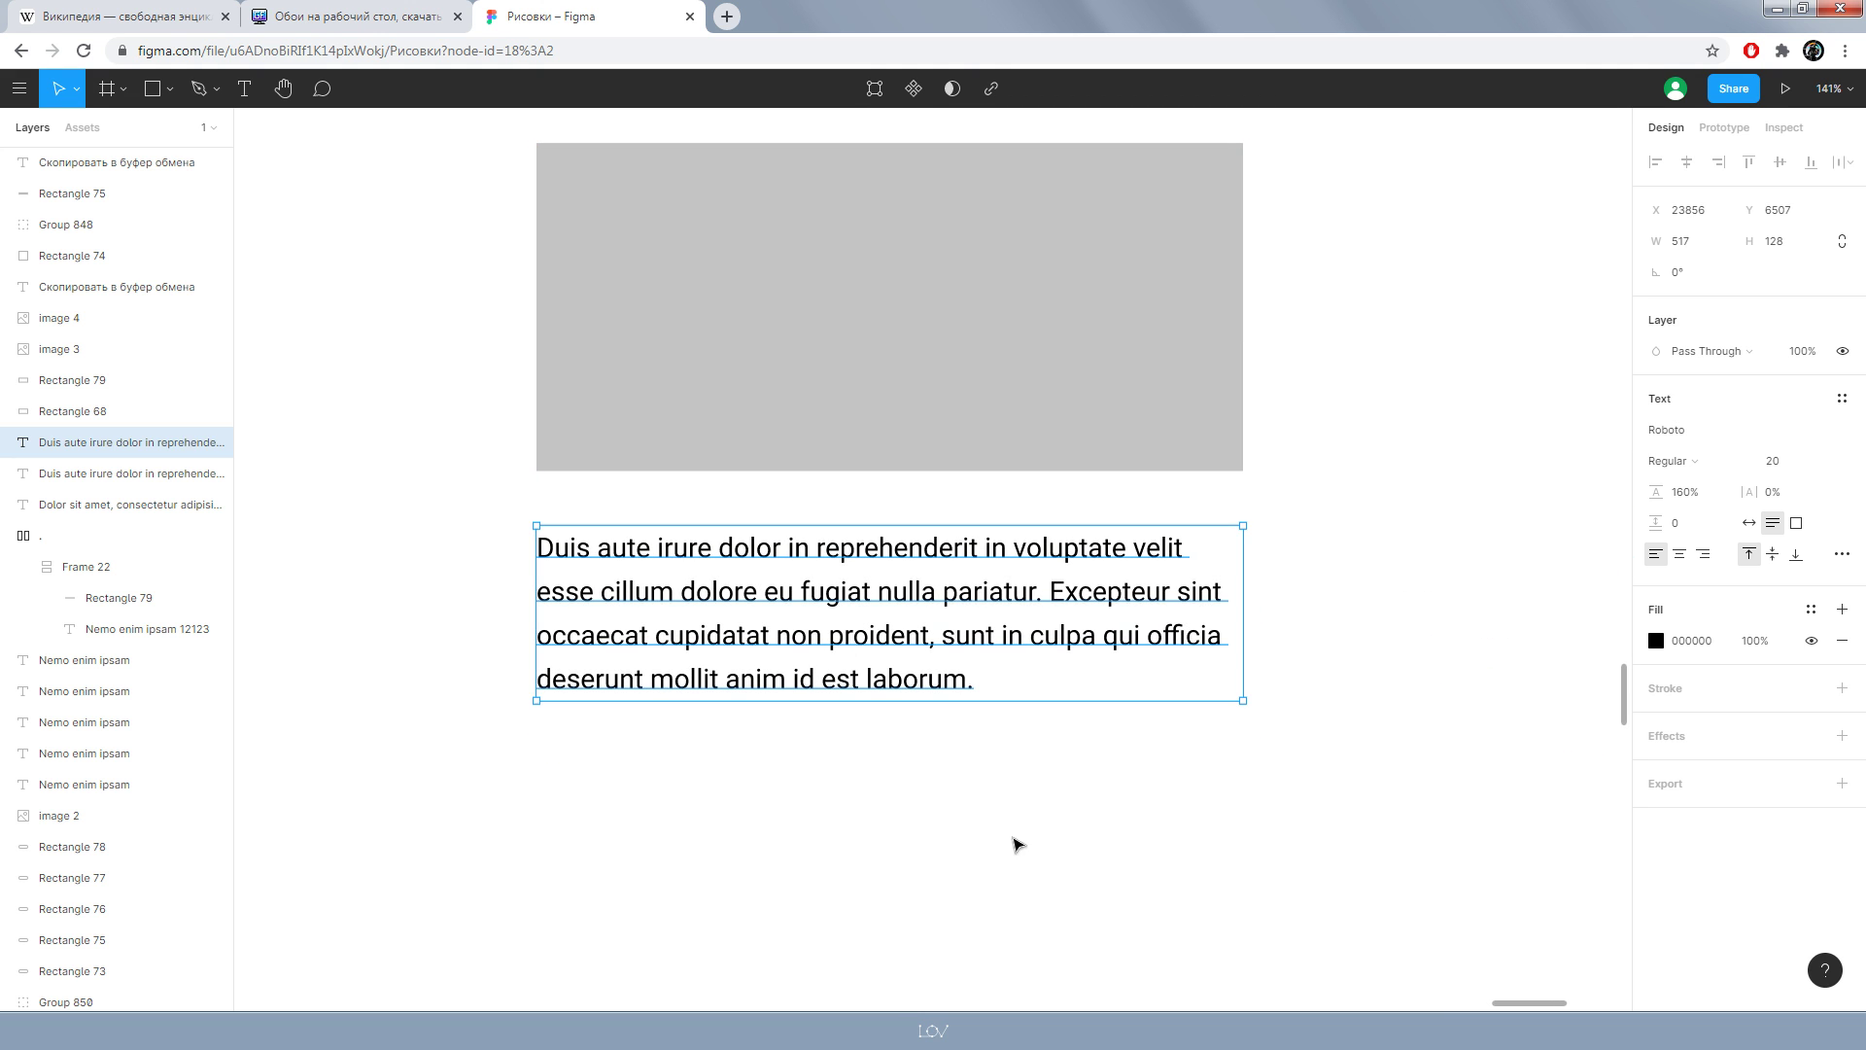
click(1014, 831)
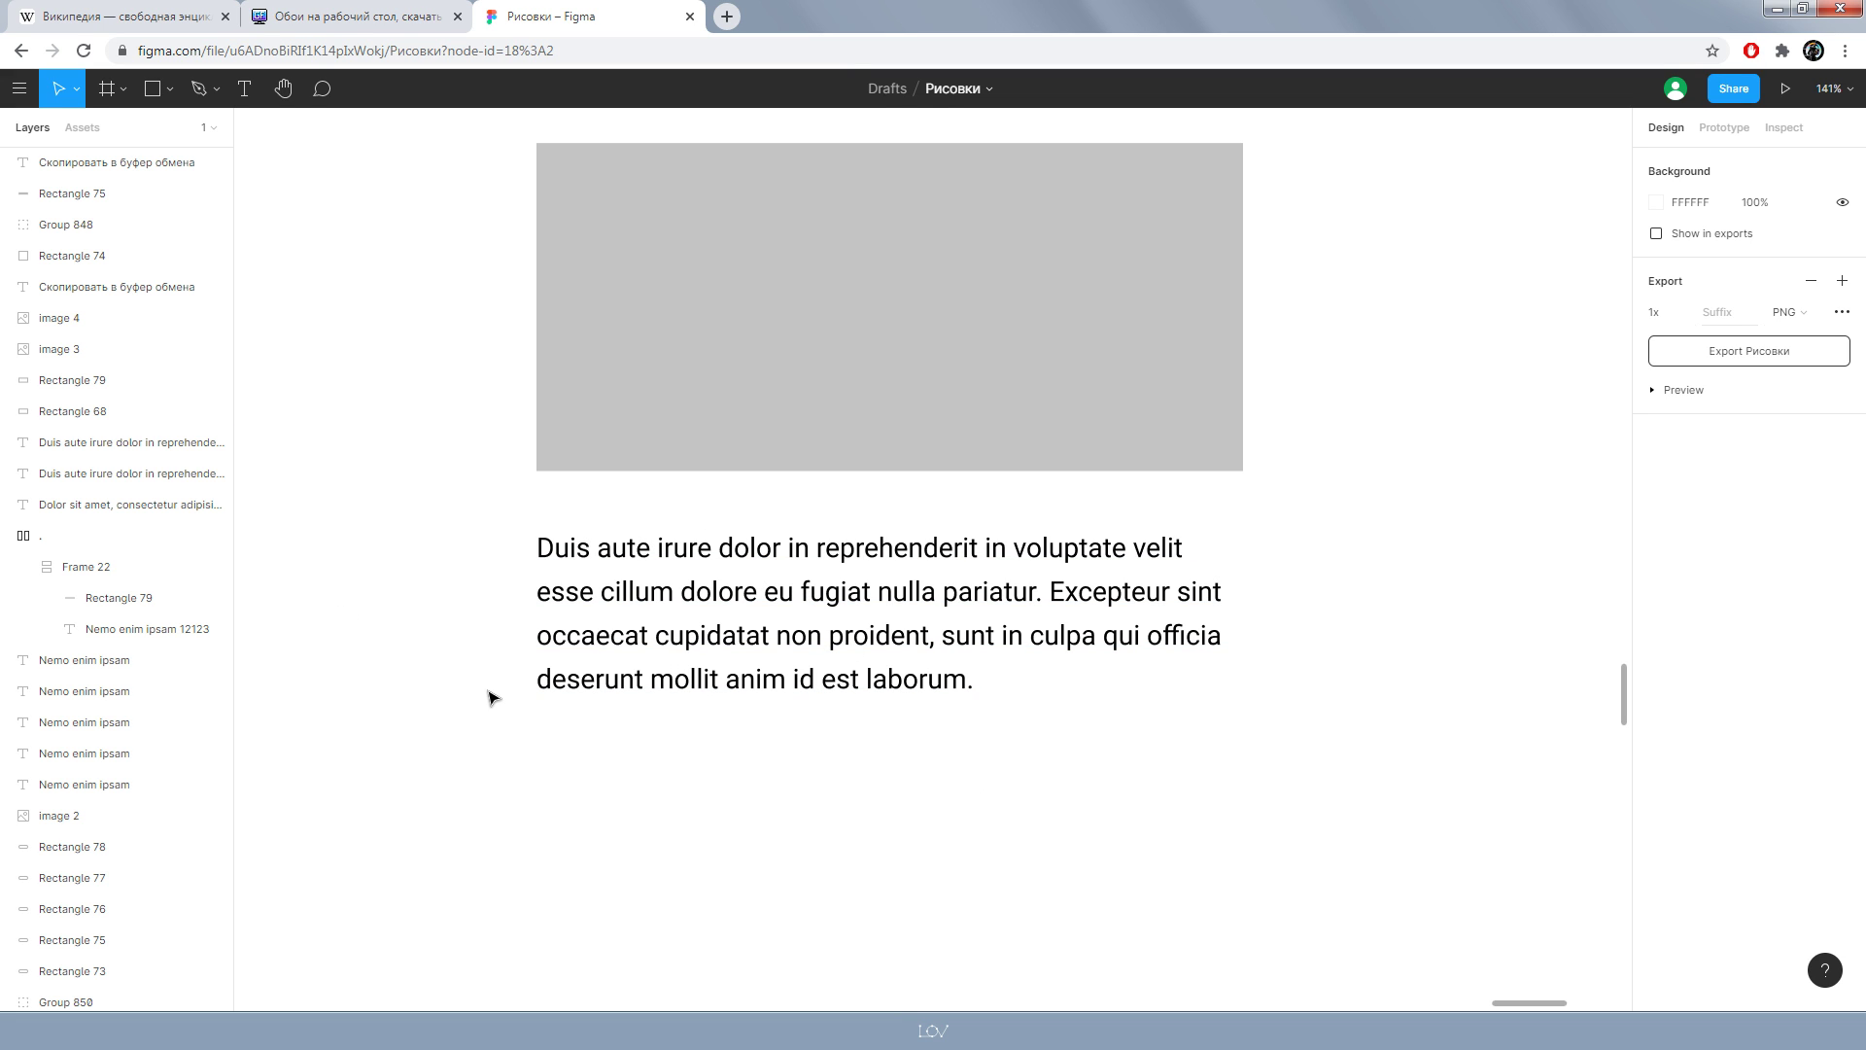
- Place a 63×63 black-outlined, unfilled circle in the gap, with the paragraph moved below it
click(168, 89)
click(160, 196)
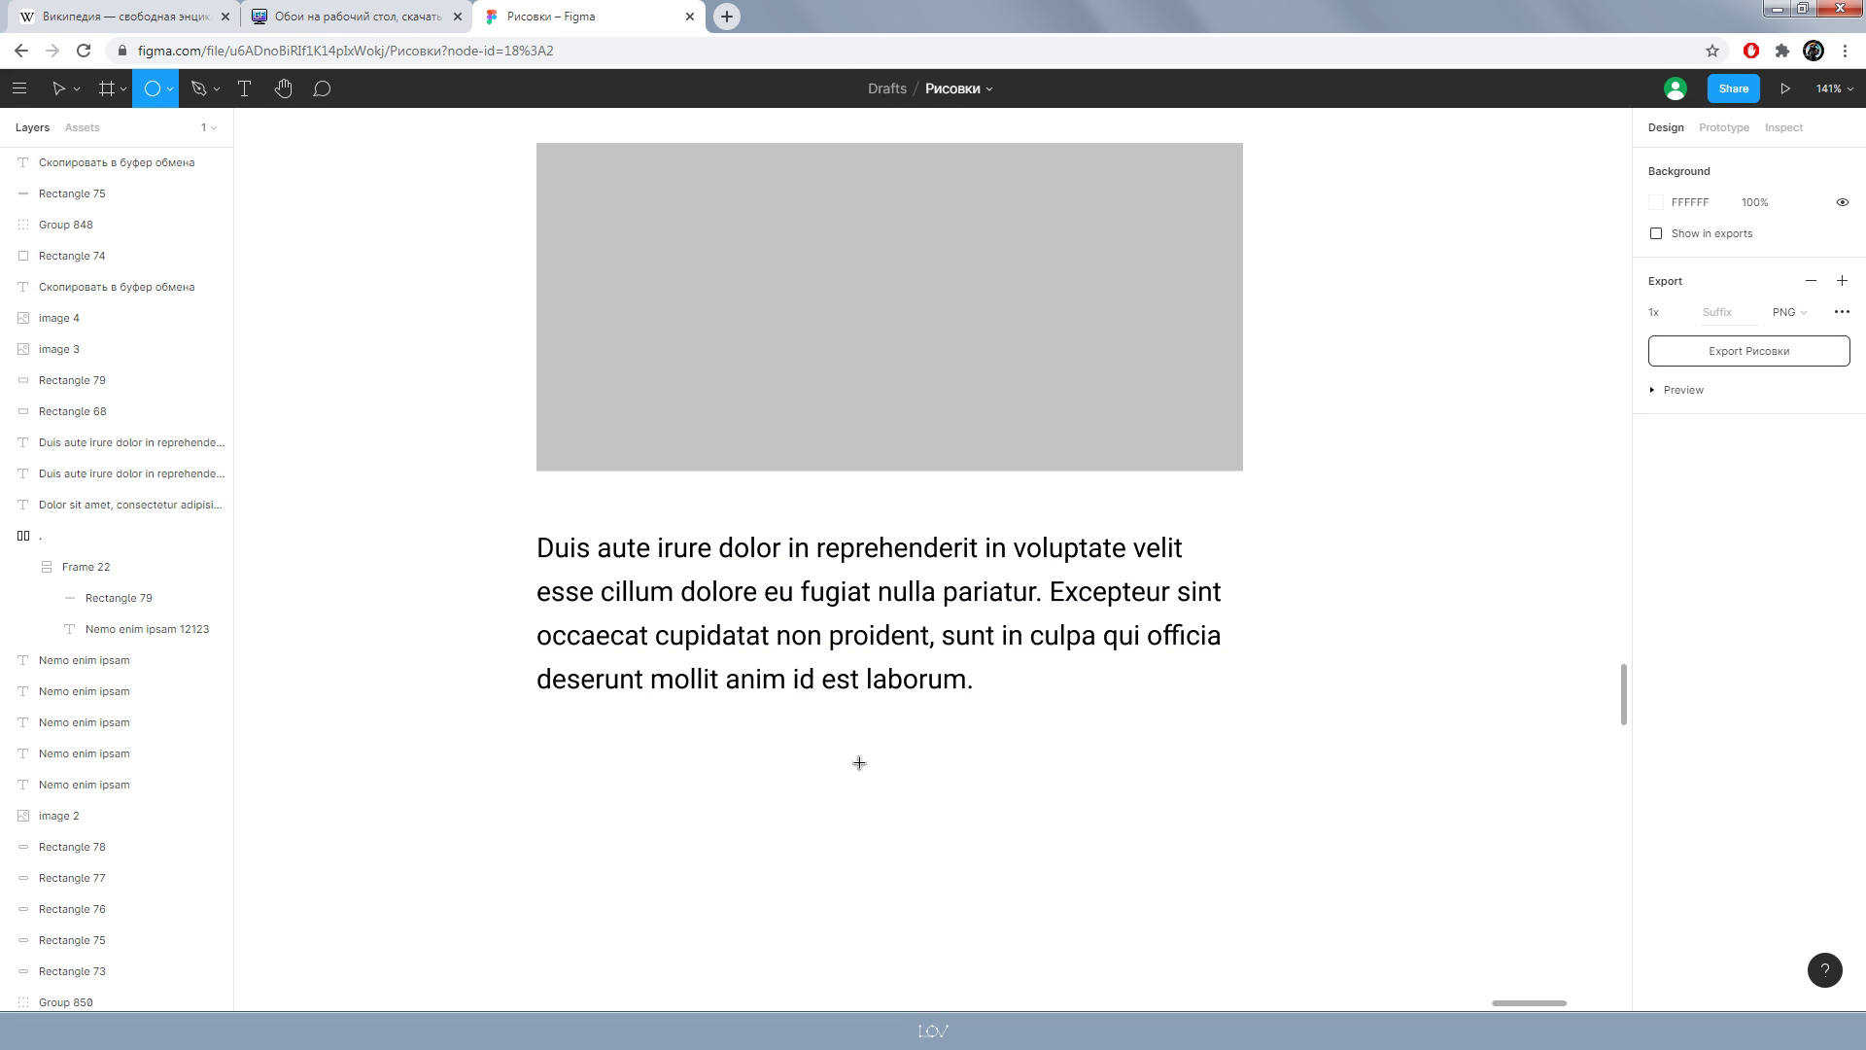
mouse_move(768, 732)
mouse_down()
mouse_move(879, 842)
mouse_move(834, 516)
mouse_up()
click(1842, 430)
click(1842, 446)
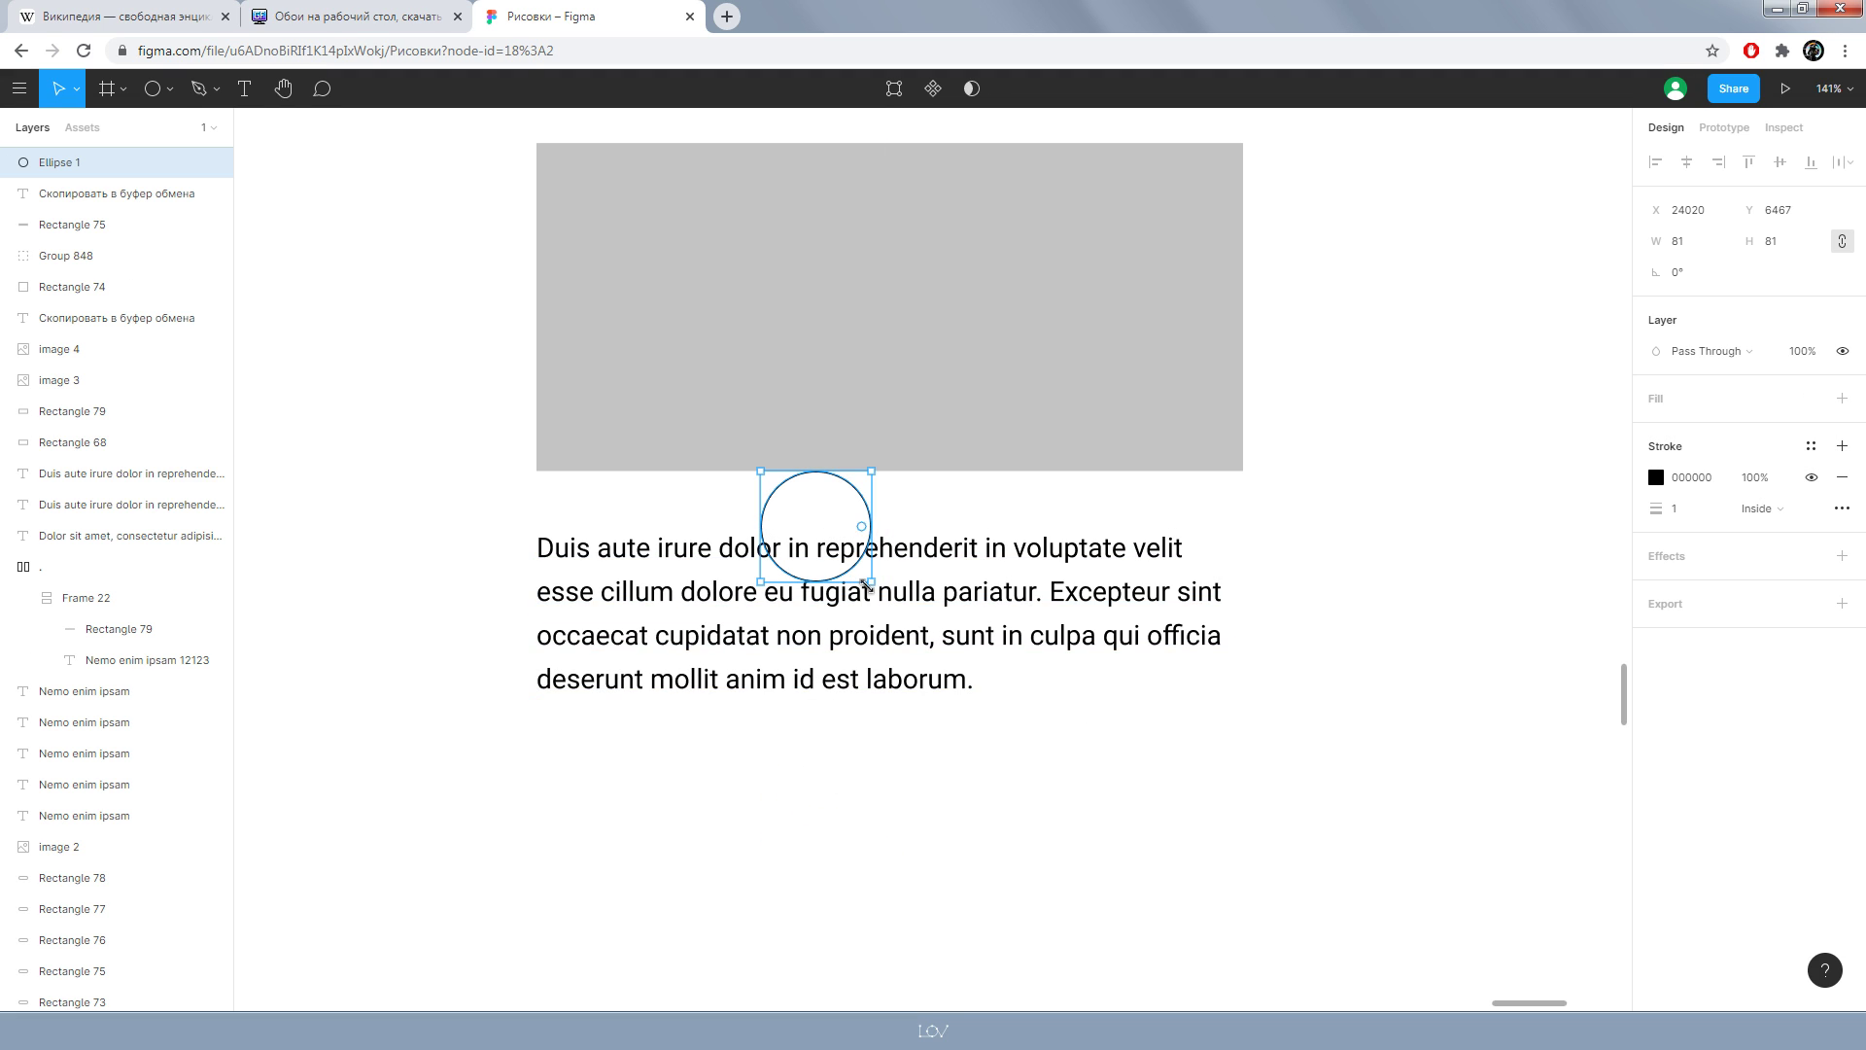
drag(868, 579, 847, 556)
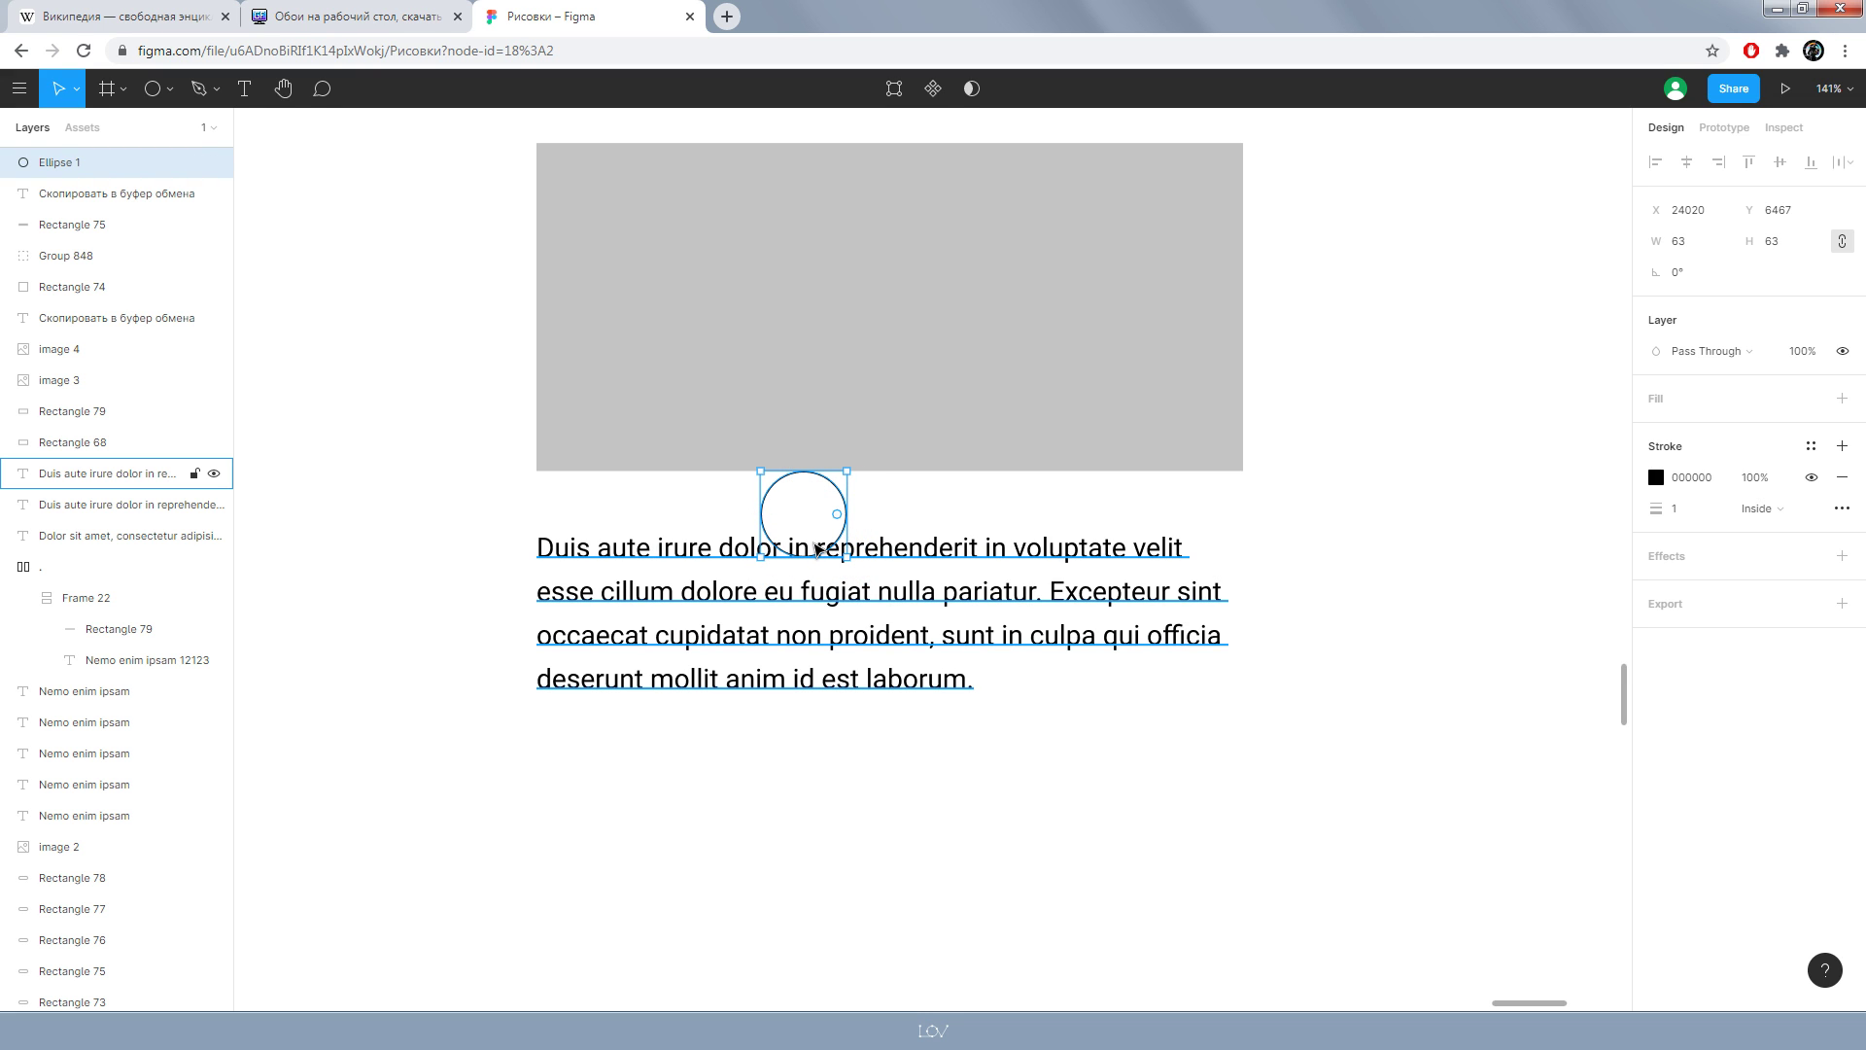
click(914, 649)
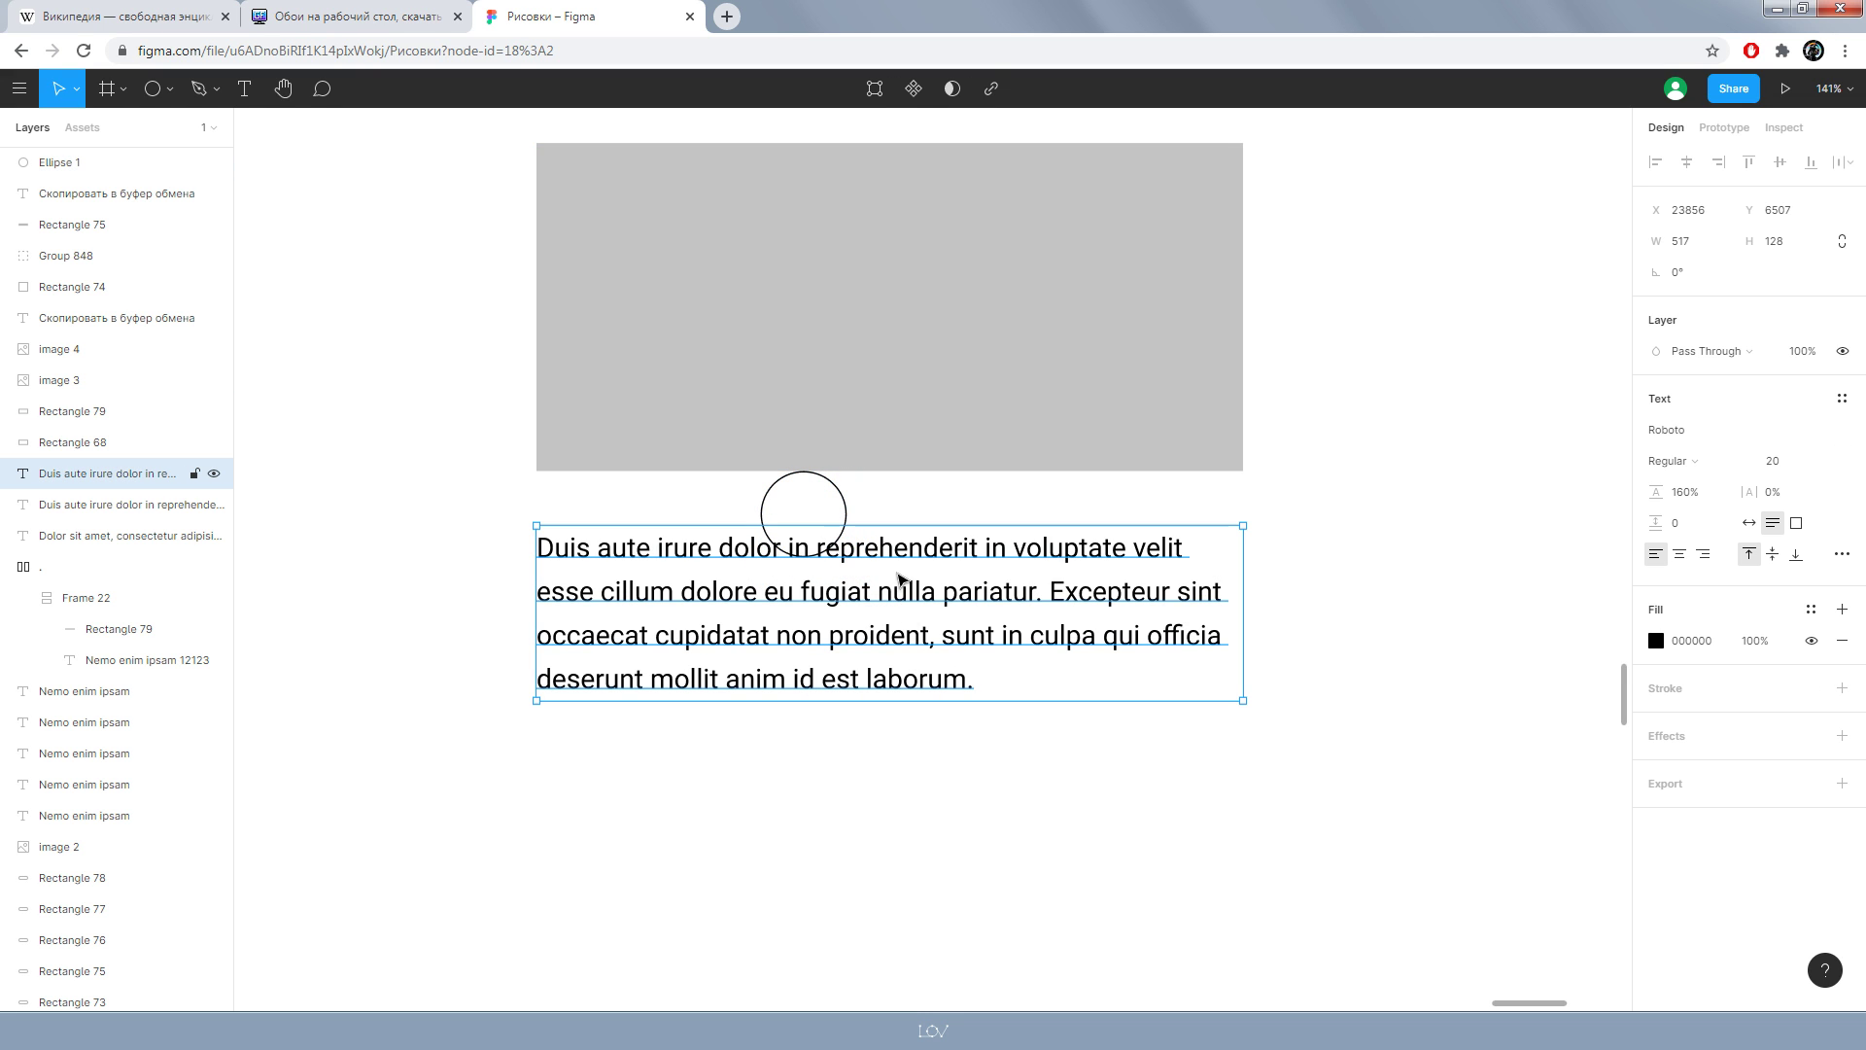
drag(902, 582, 901, 612)
click(942, 847)
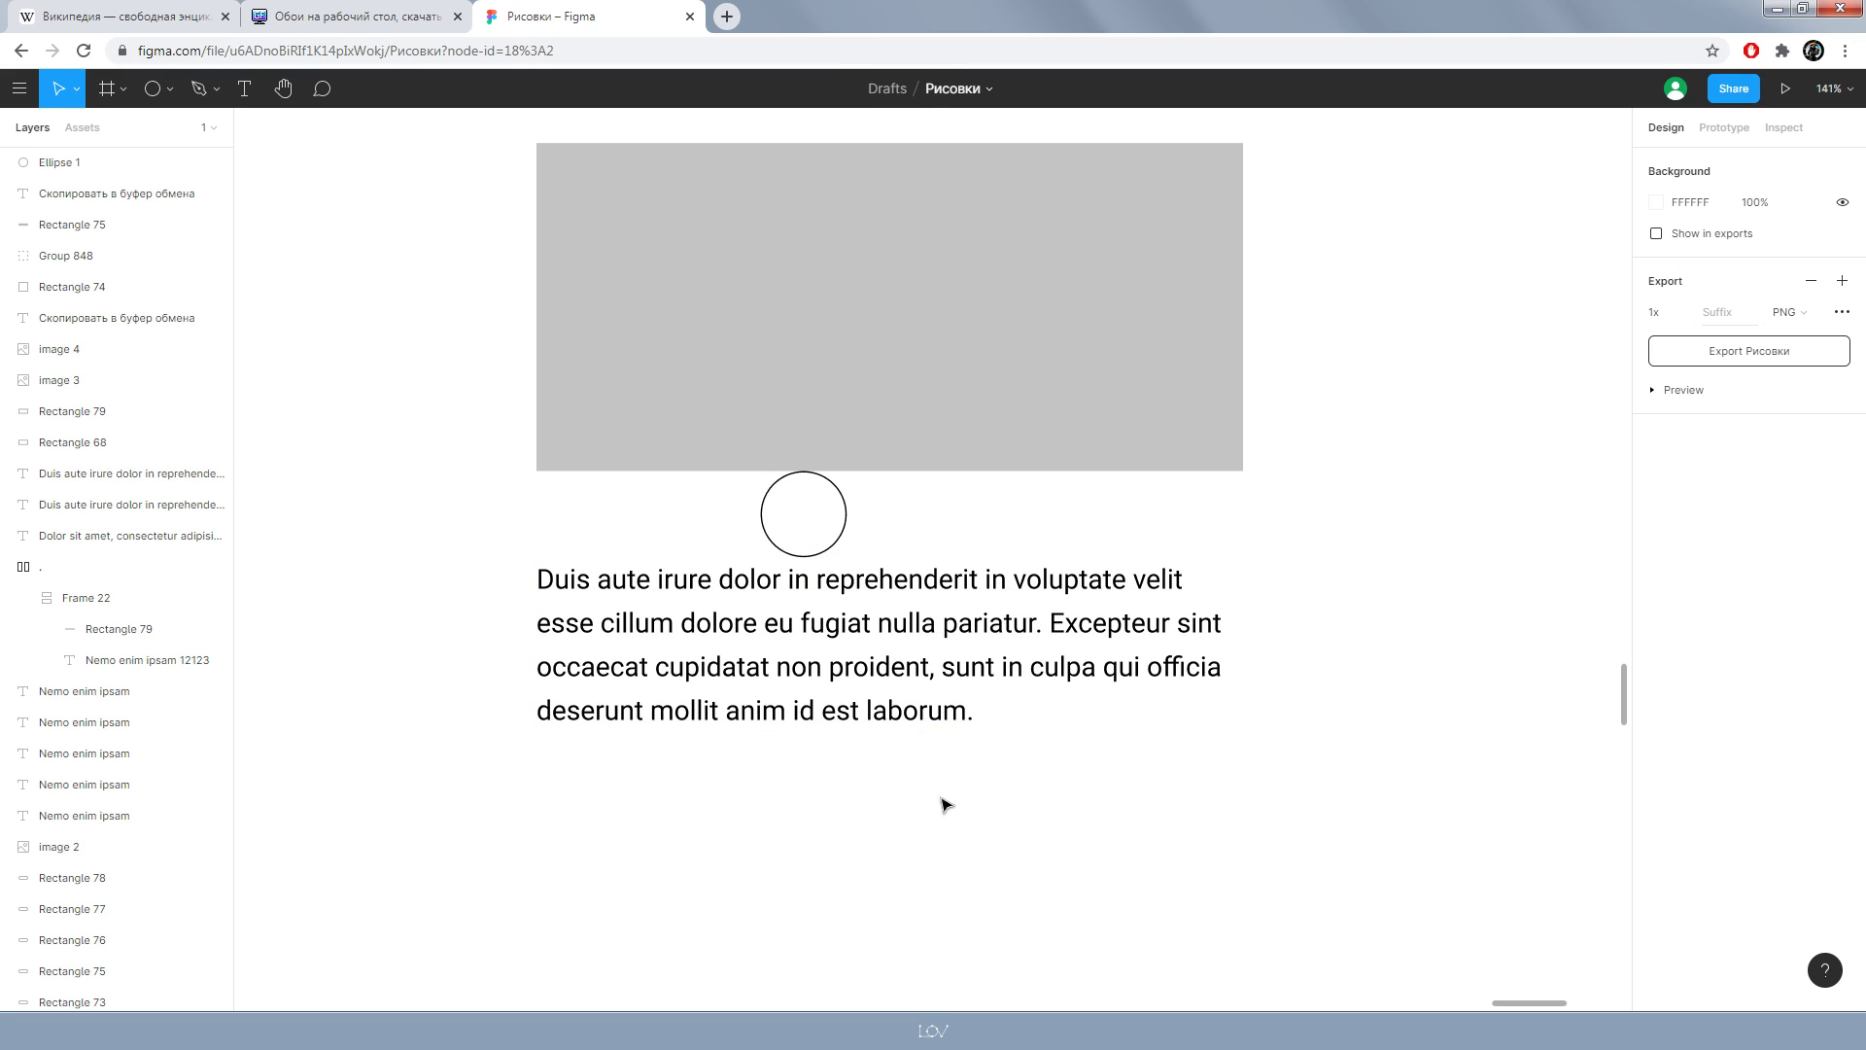
- Duplicate the circle and the paragraph so they alternate further down
drag(804, 510, 807, 780)
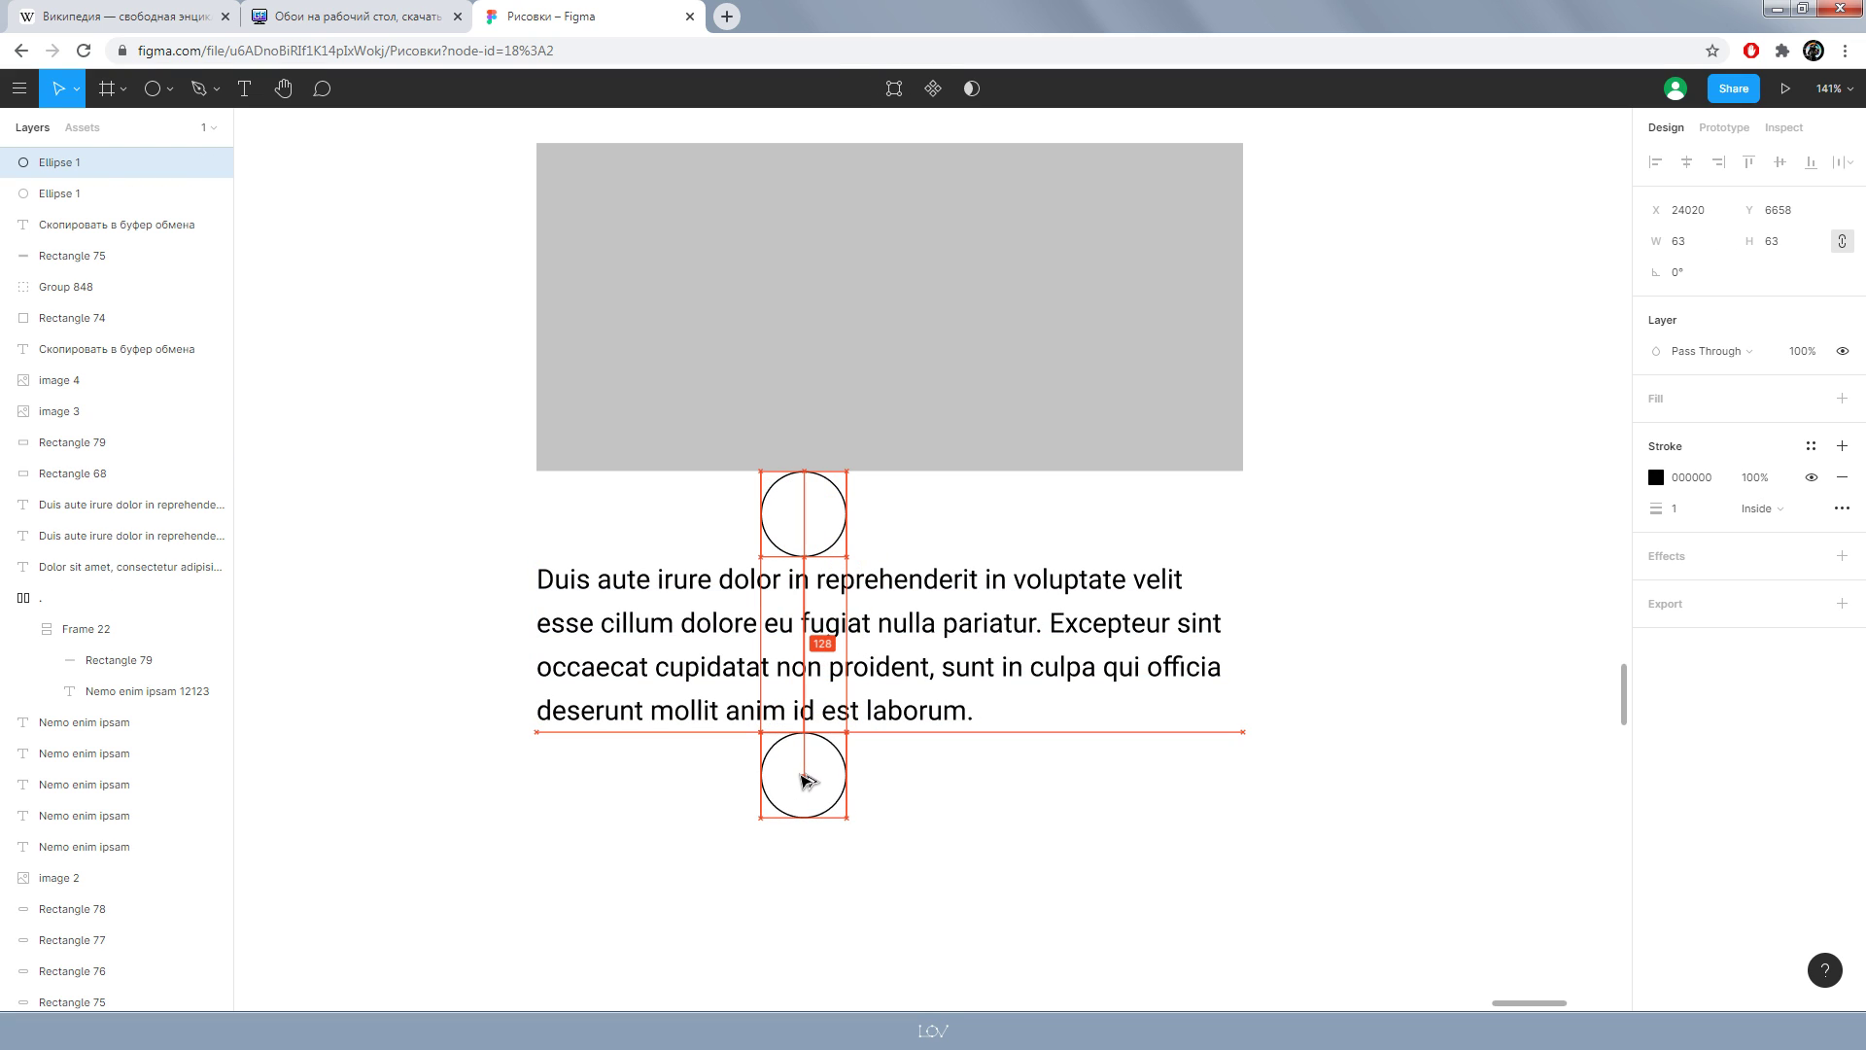
click(807, 678)
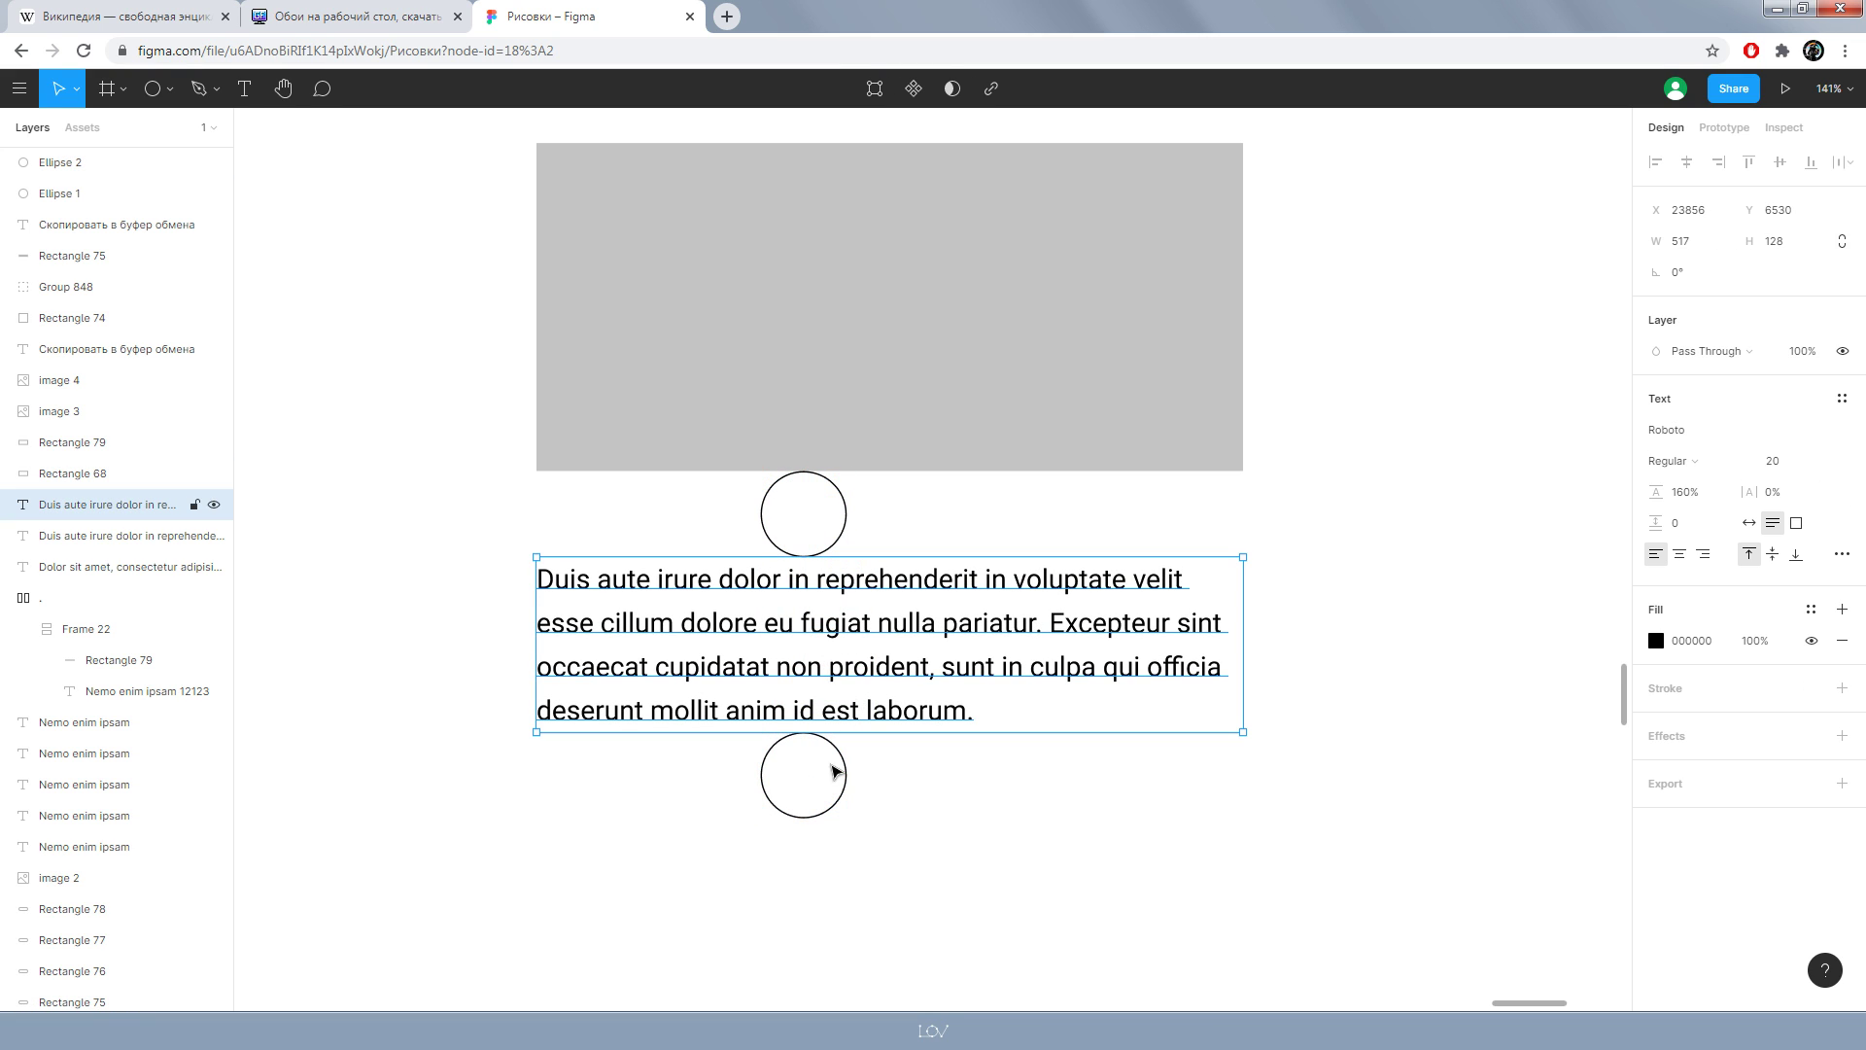
click(817, 815)
click(806, 678)
drag(670, 727, 653, 877)
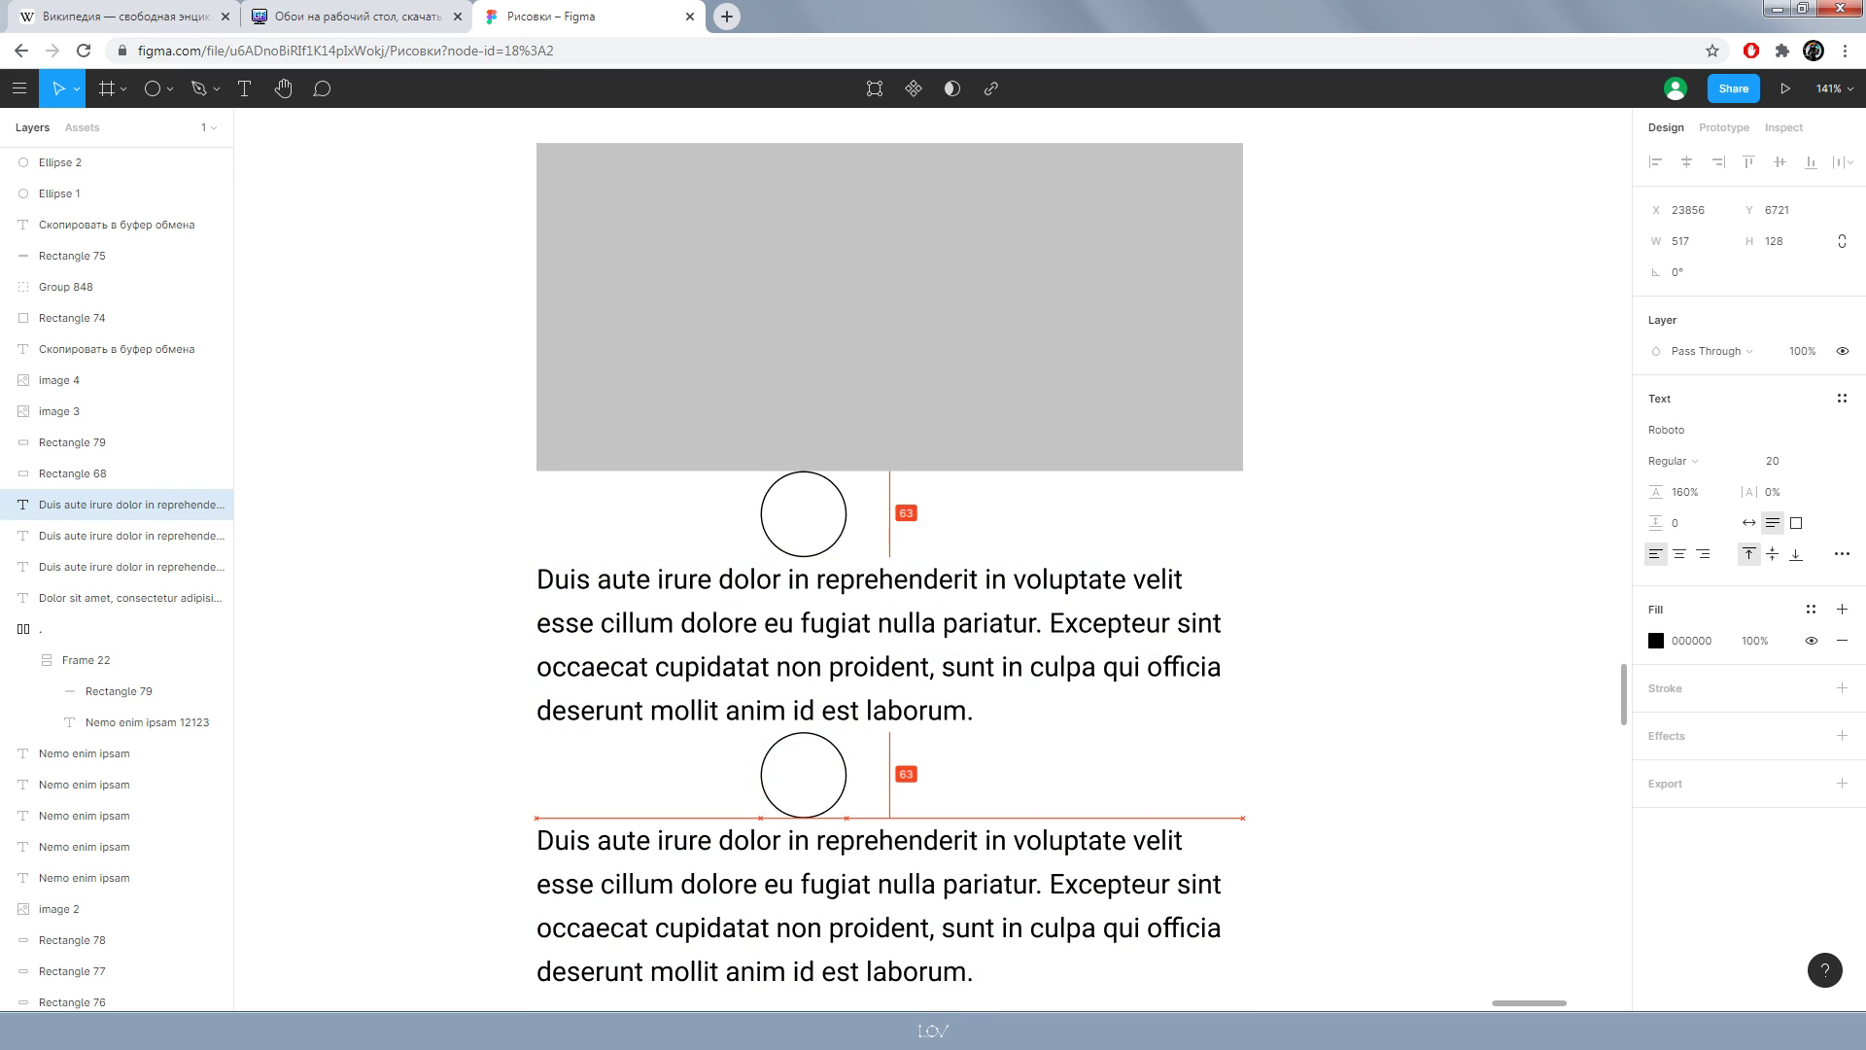
drag(654, 877, 685, 909)
click(1528, 669)
scroll(1528, 669, down, 1)
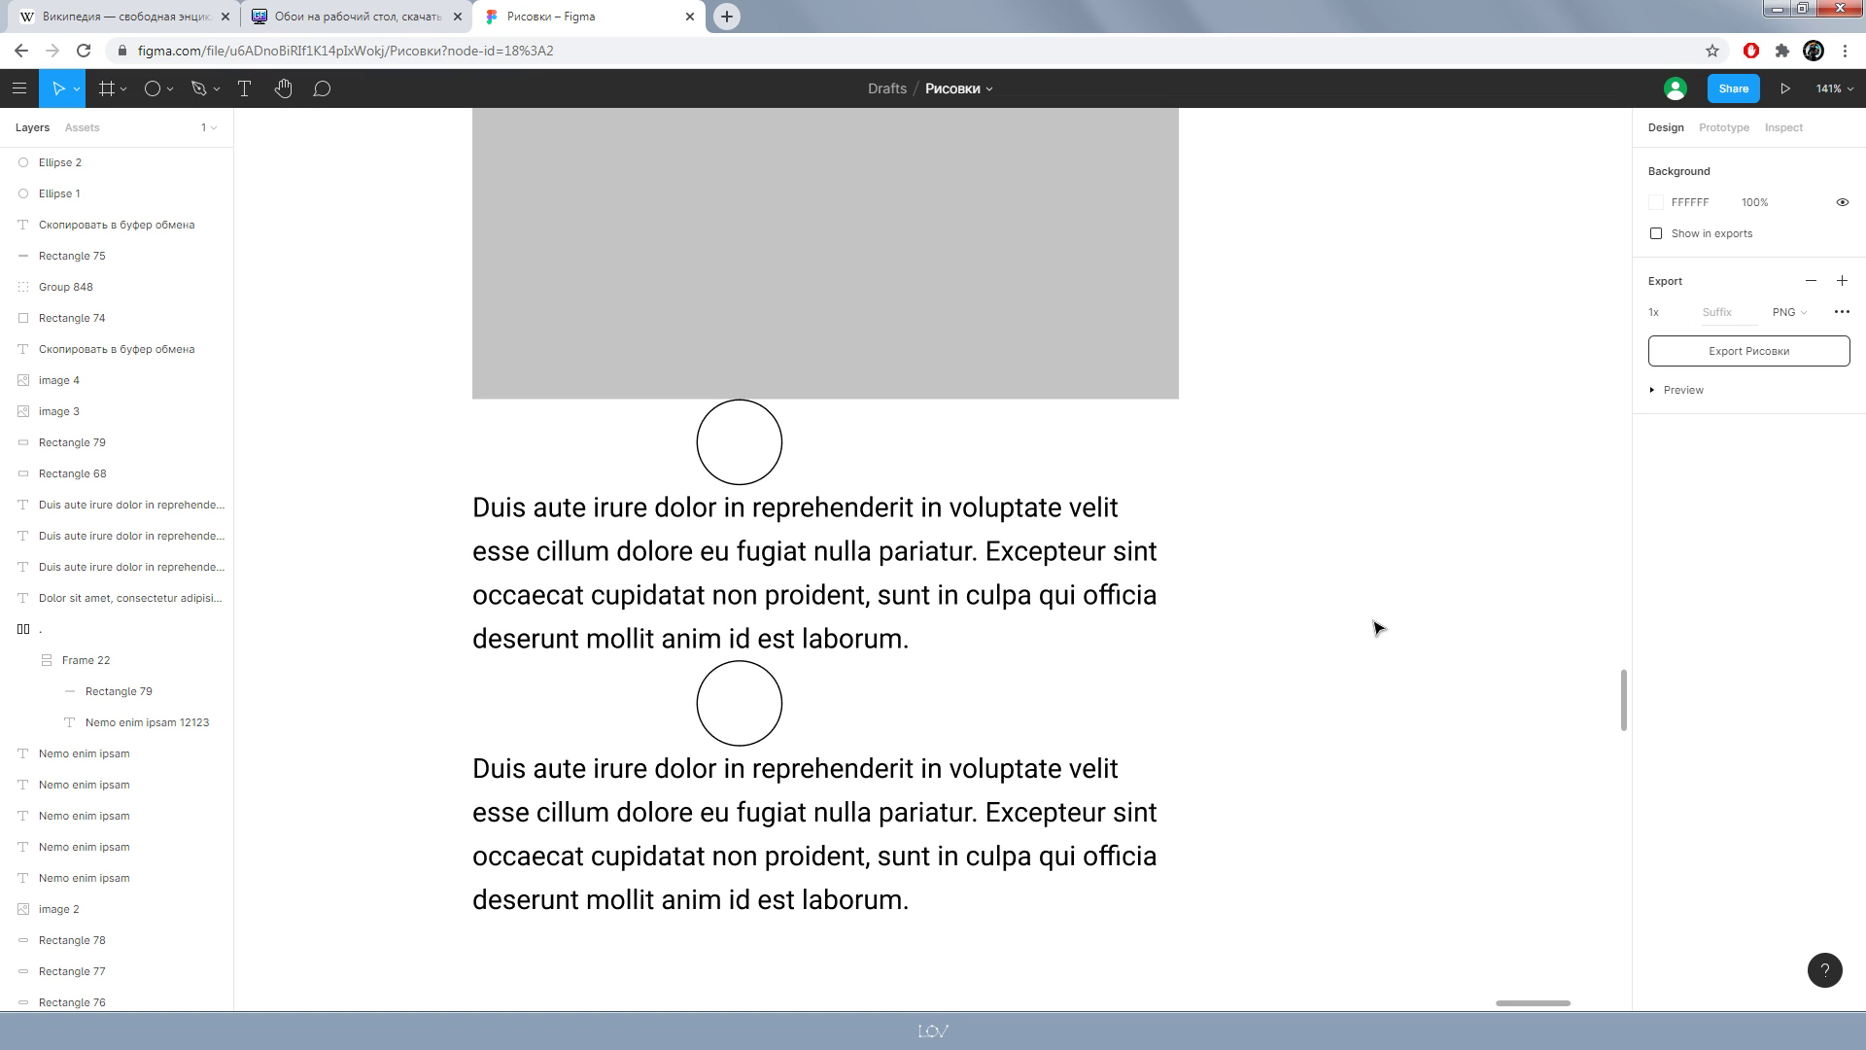
ctrl+scroll(1375, 627, down, 3)
scroll(1145, 358, down, 4)
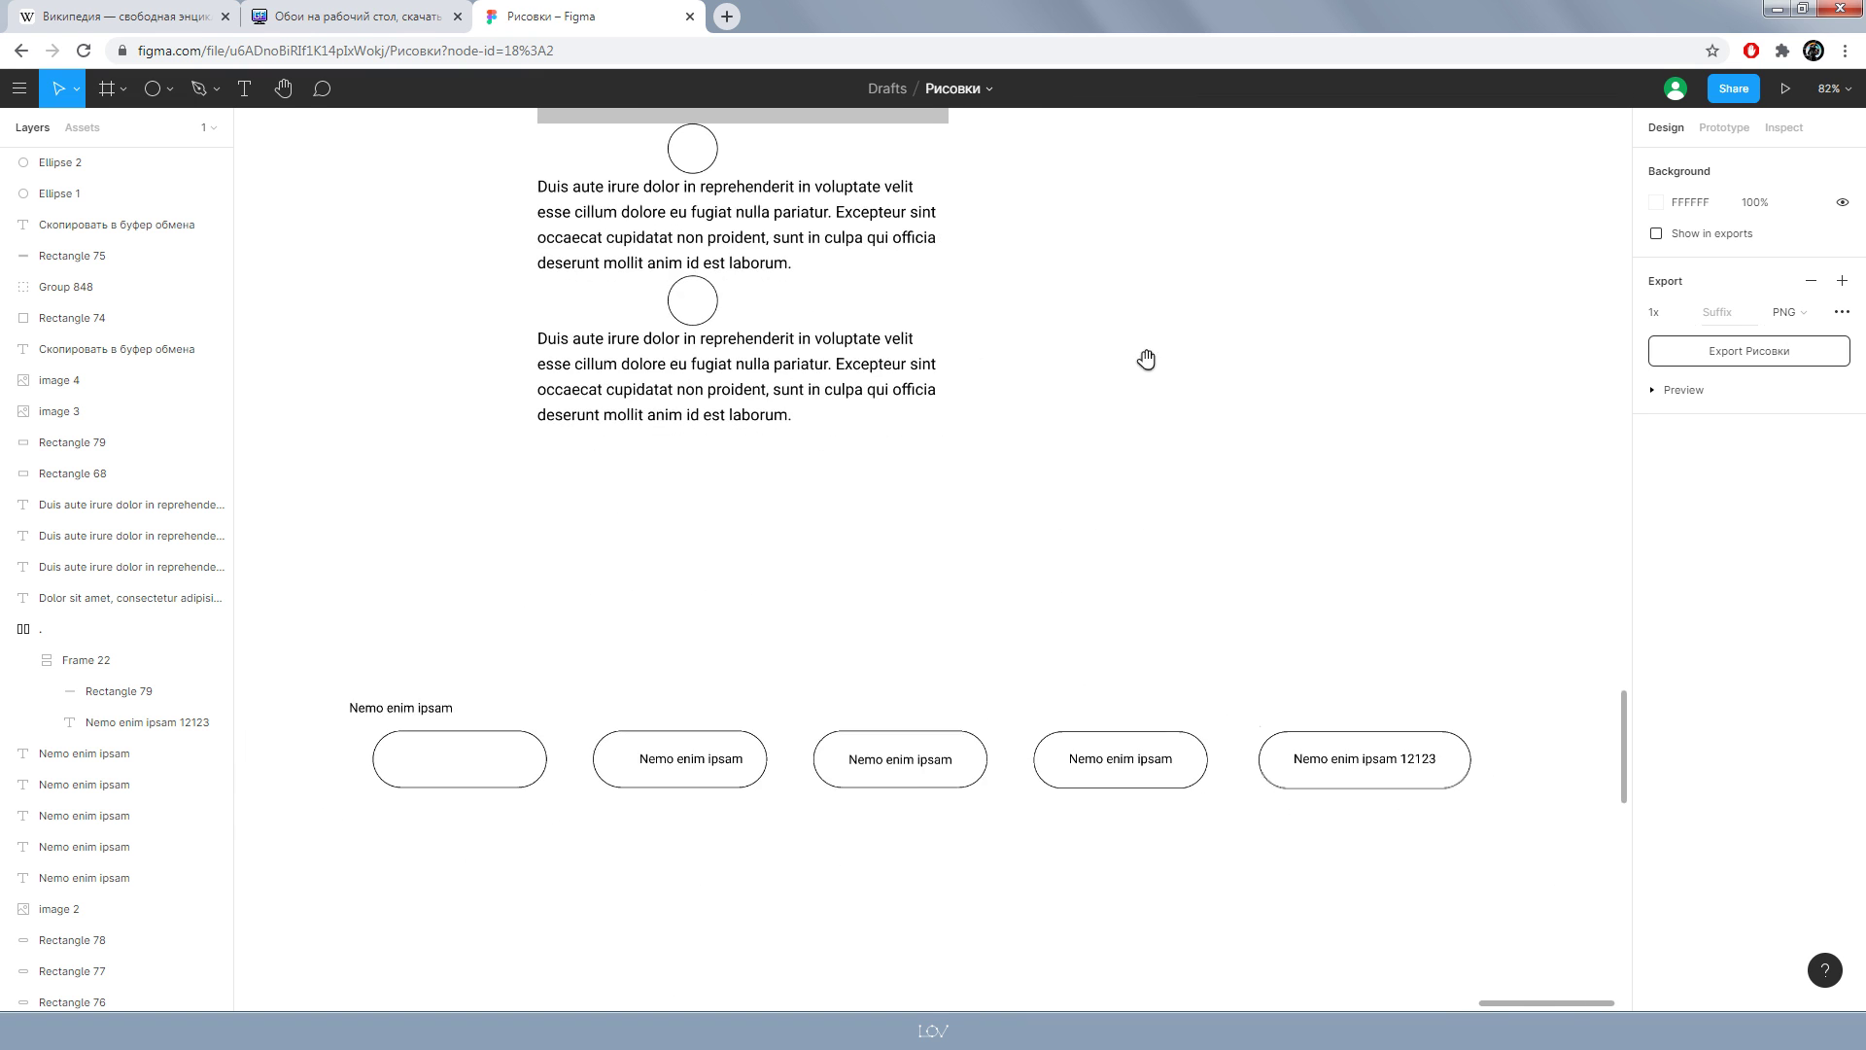
scroll(1251, 732, up, 5)
ctrl+scroll(920, 783, up, 3)
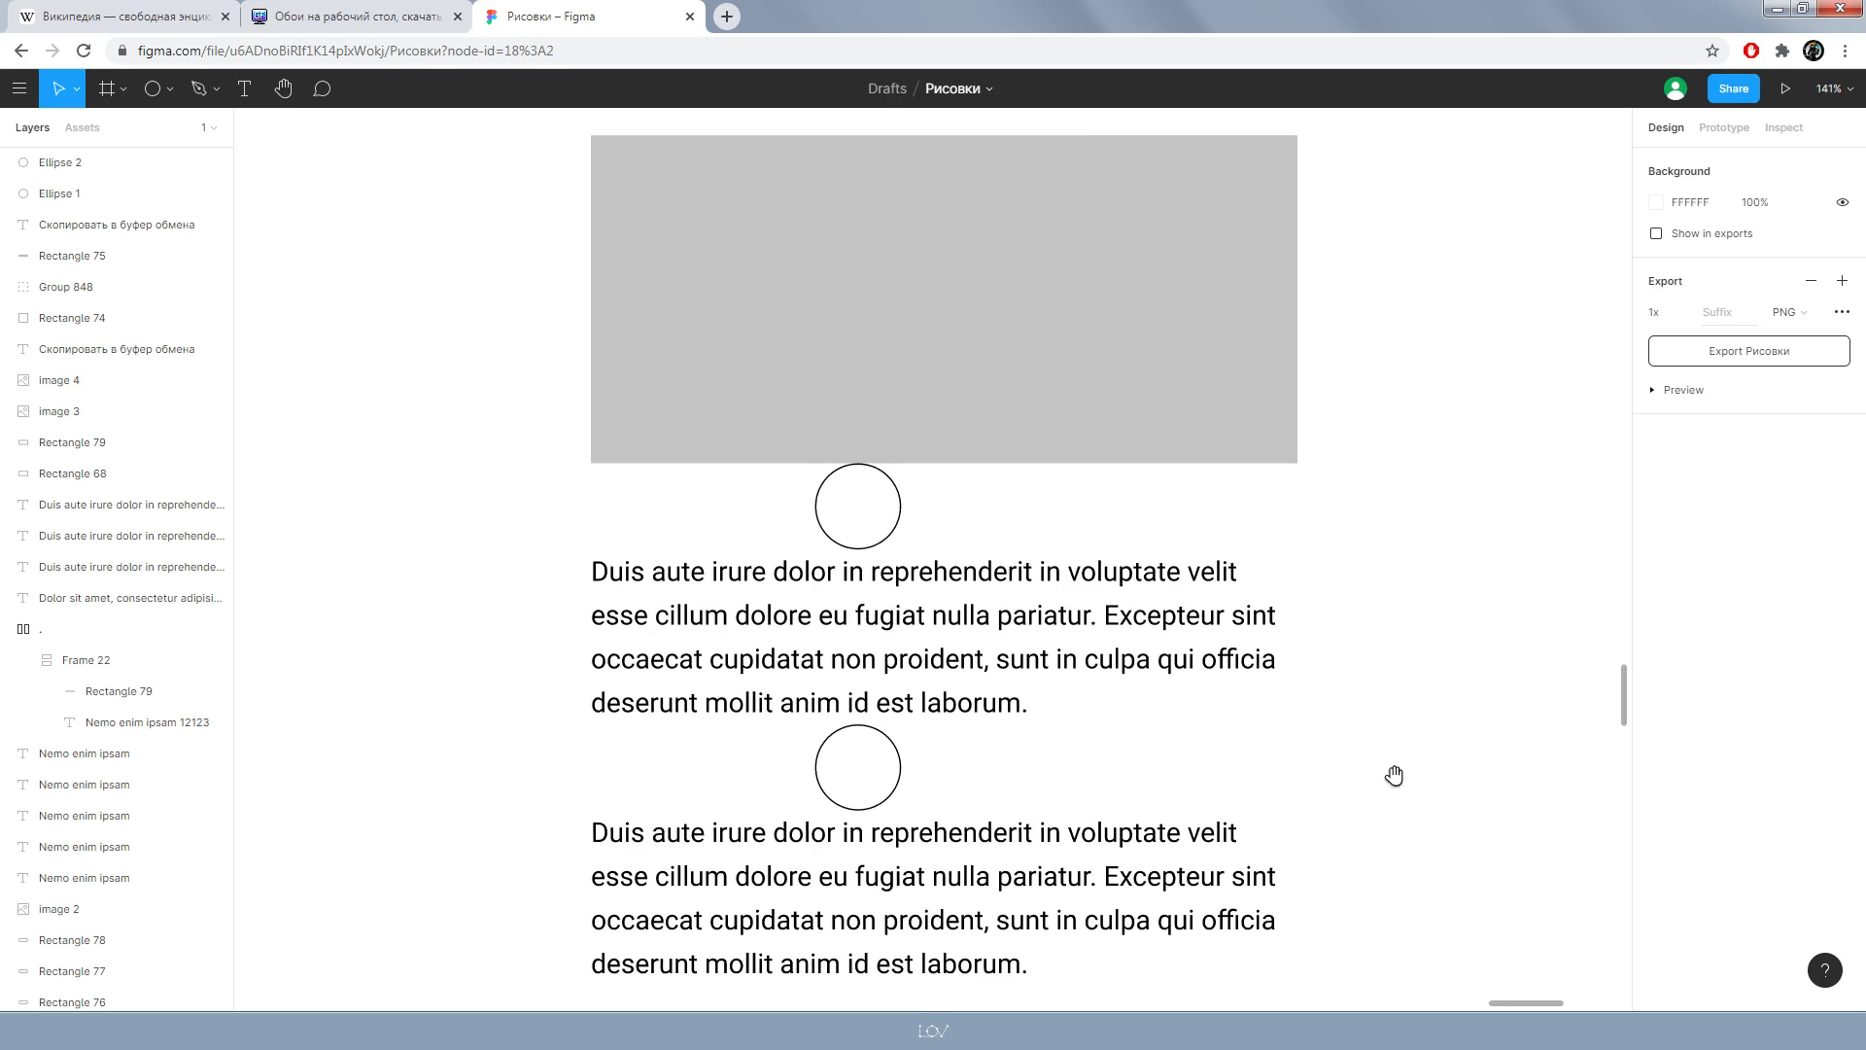
scroll(1395, 775, right, 2)
ctrl+scroll(1264, 717, down, 1)
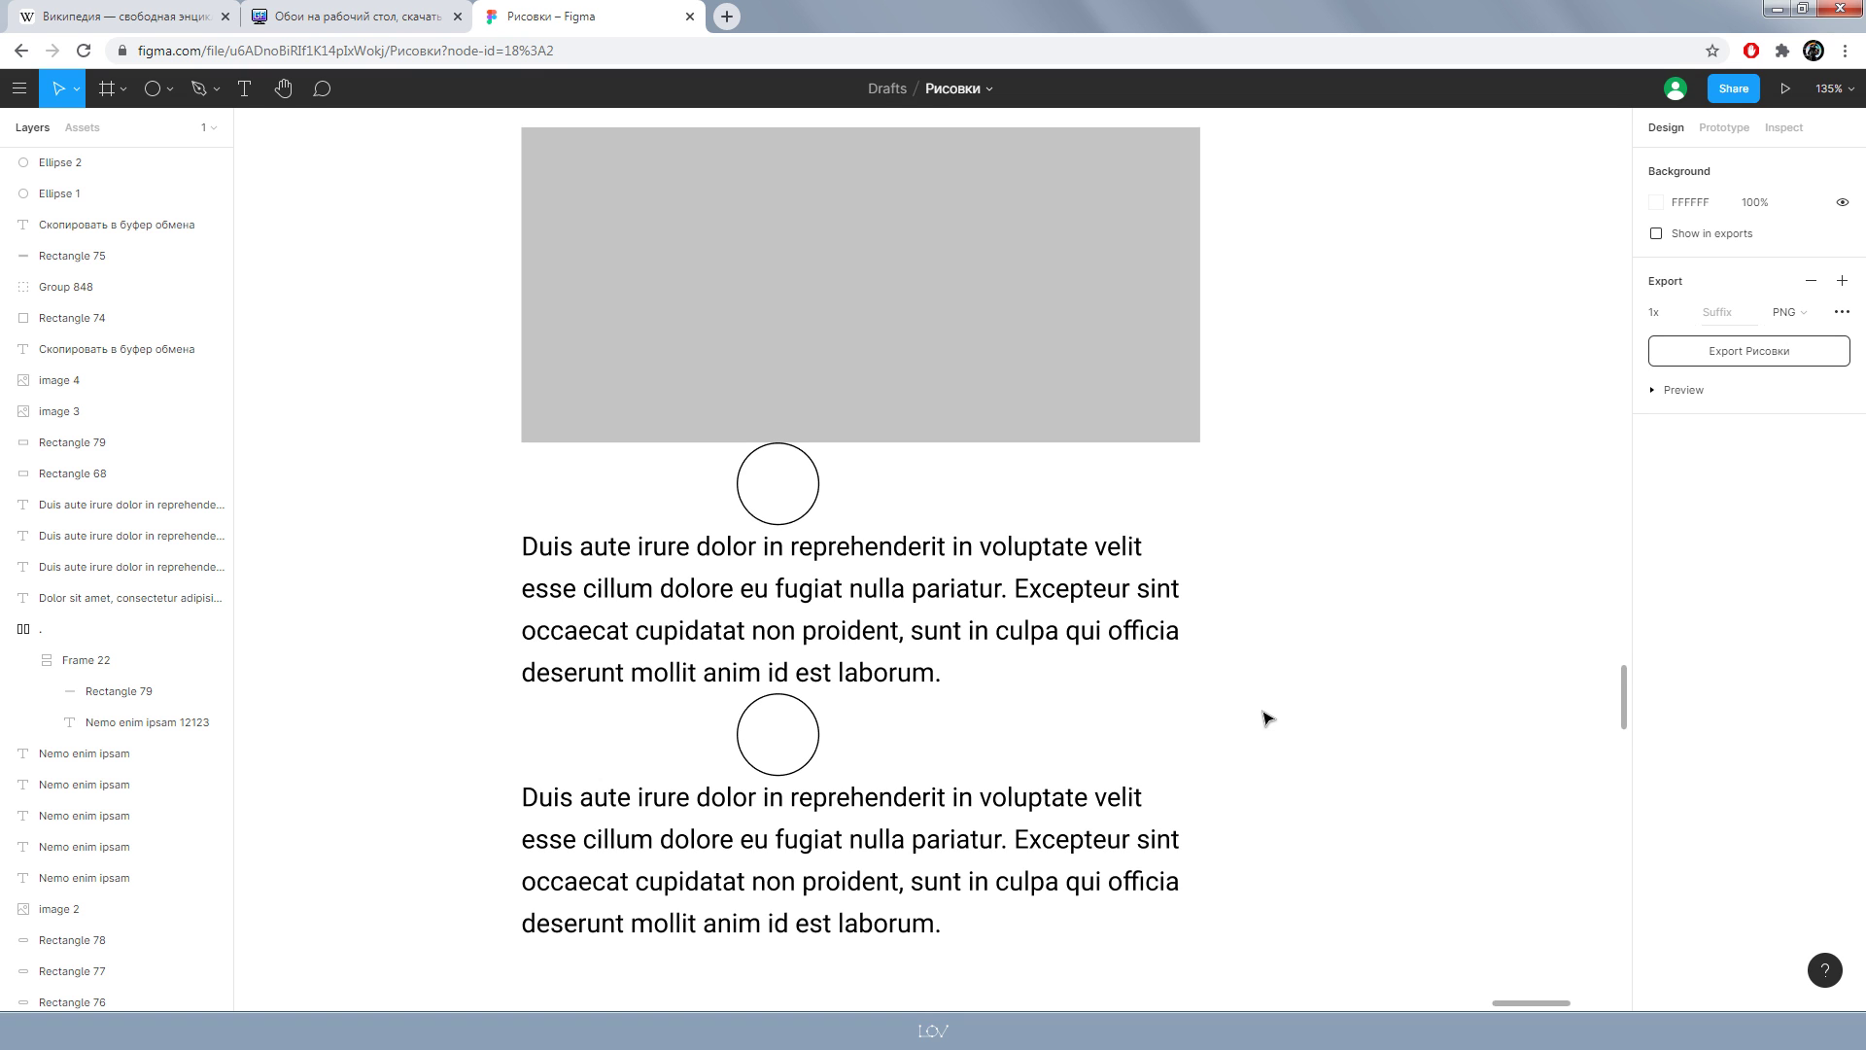
ctrl+scroll(1267, 714, down, 5)
drag(1449, 771, 891, 399)
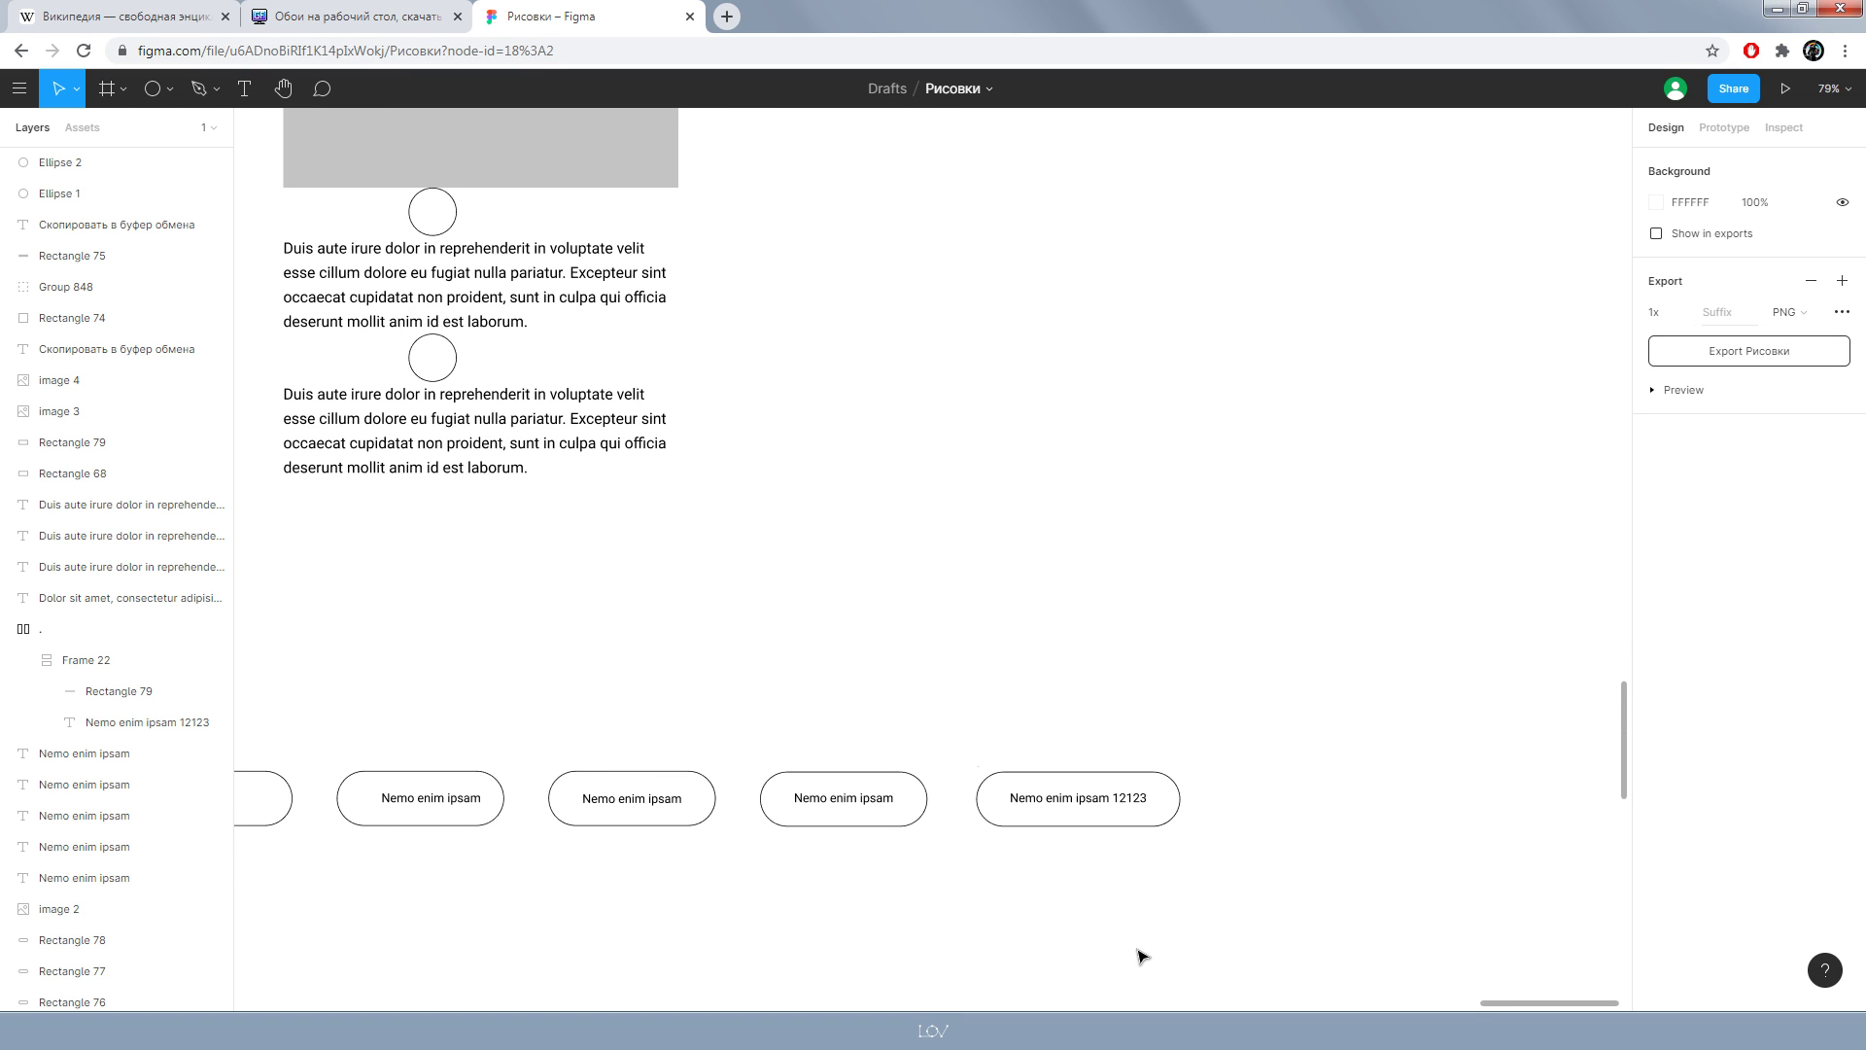
drag(919, 882, 1041, 954)
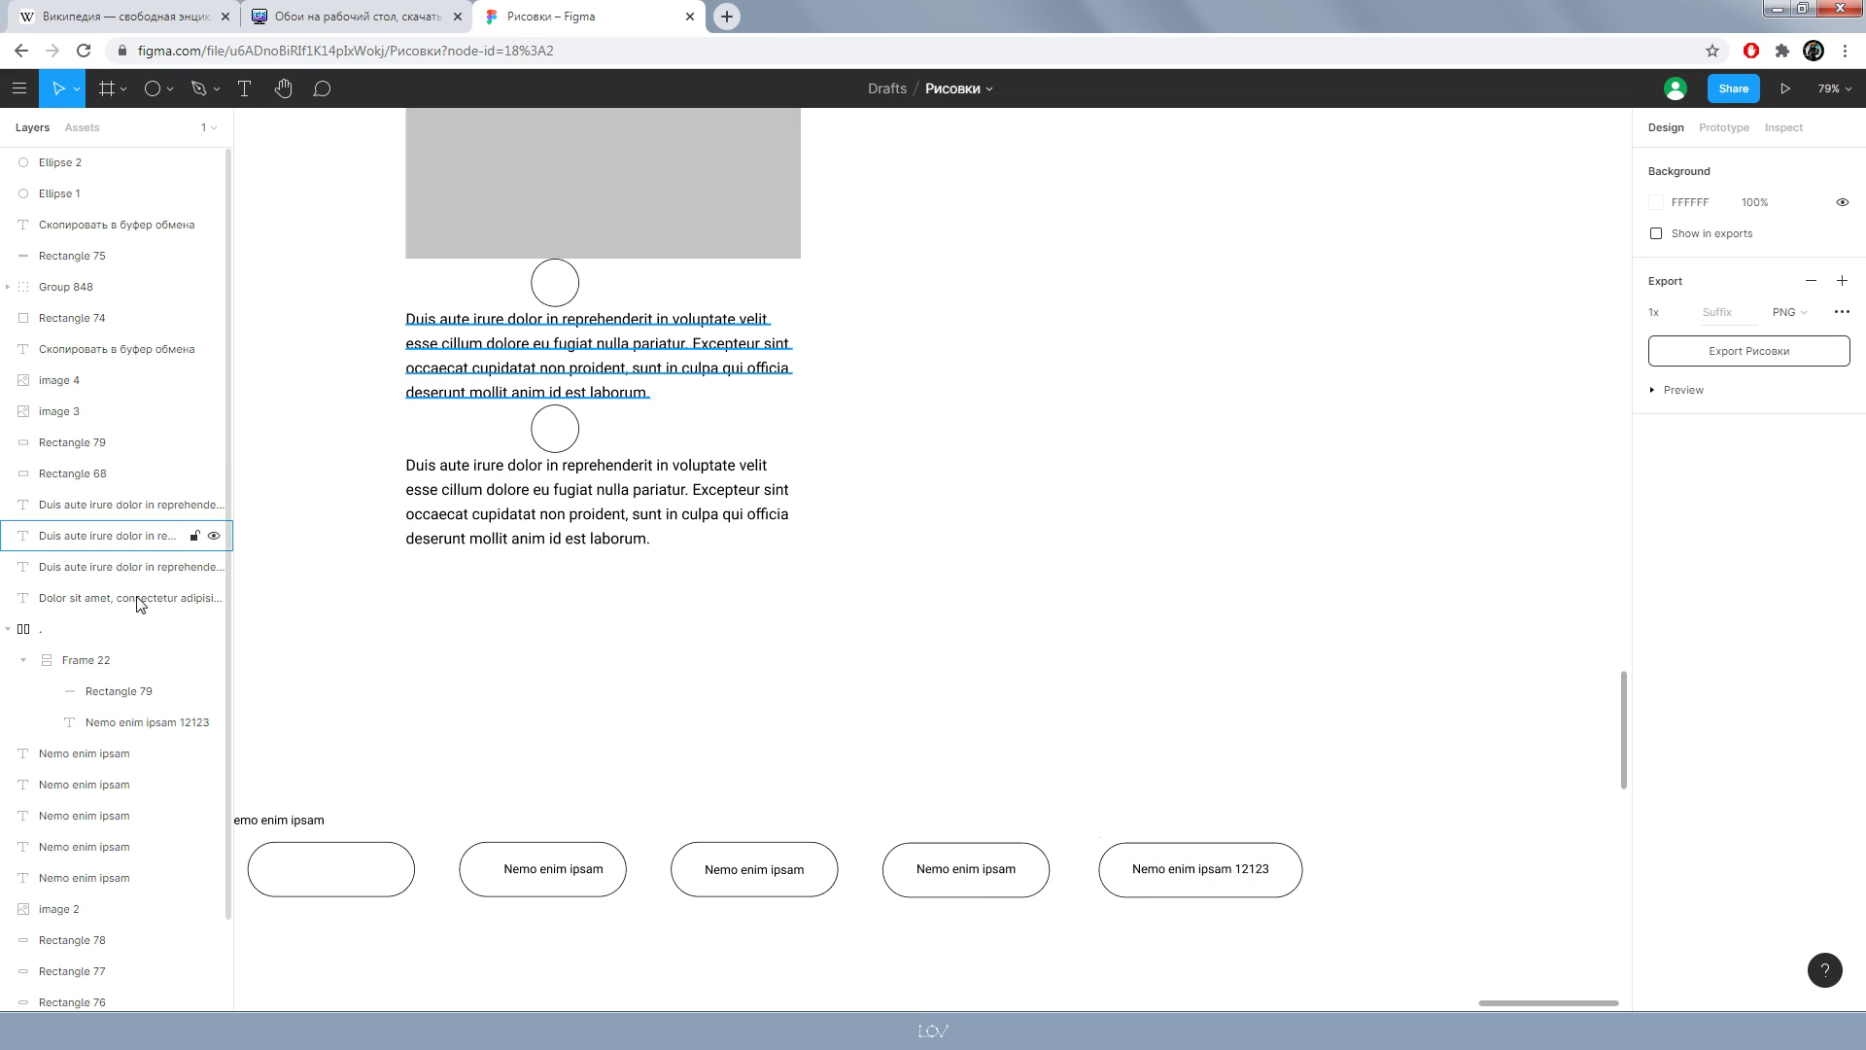
- Inspect the last pill frame's layers and the copied card's contents
click(83, 662)
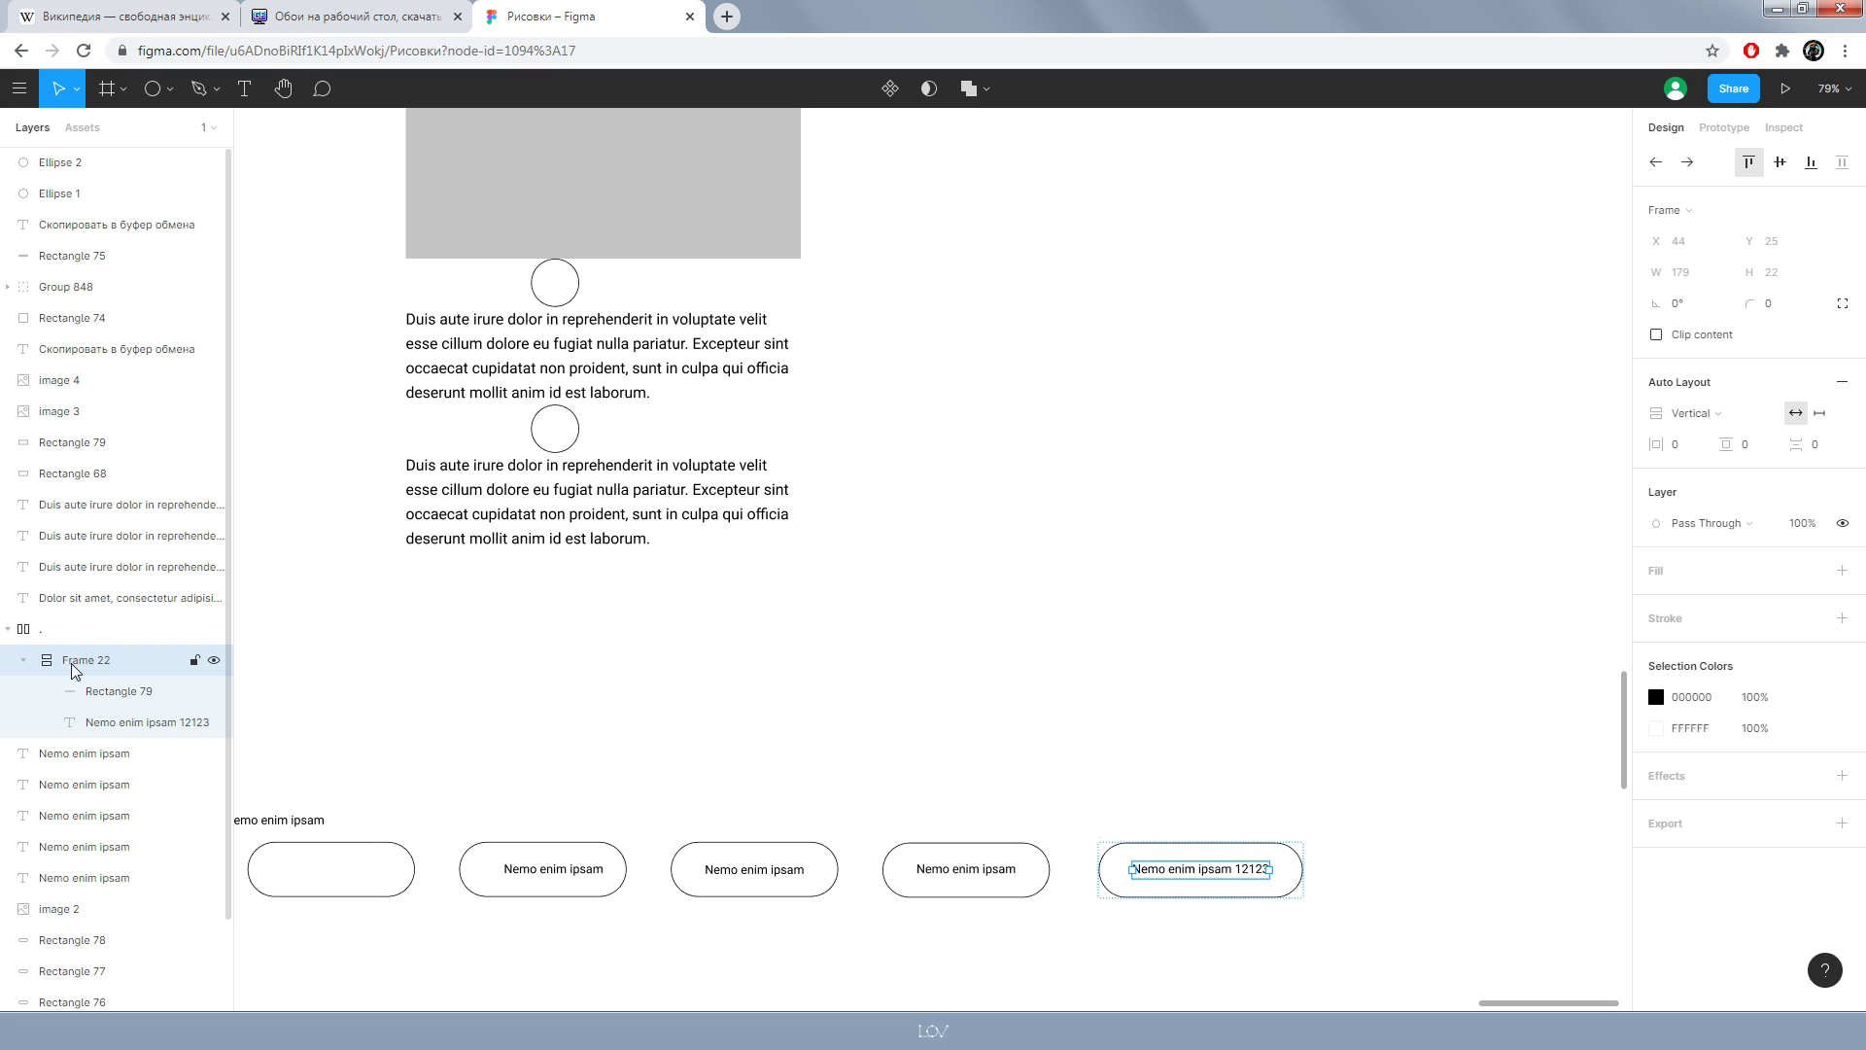
click(24, 661)
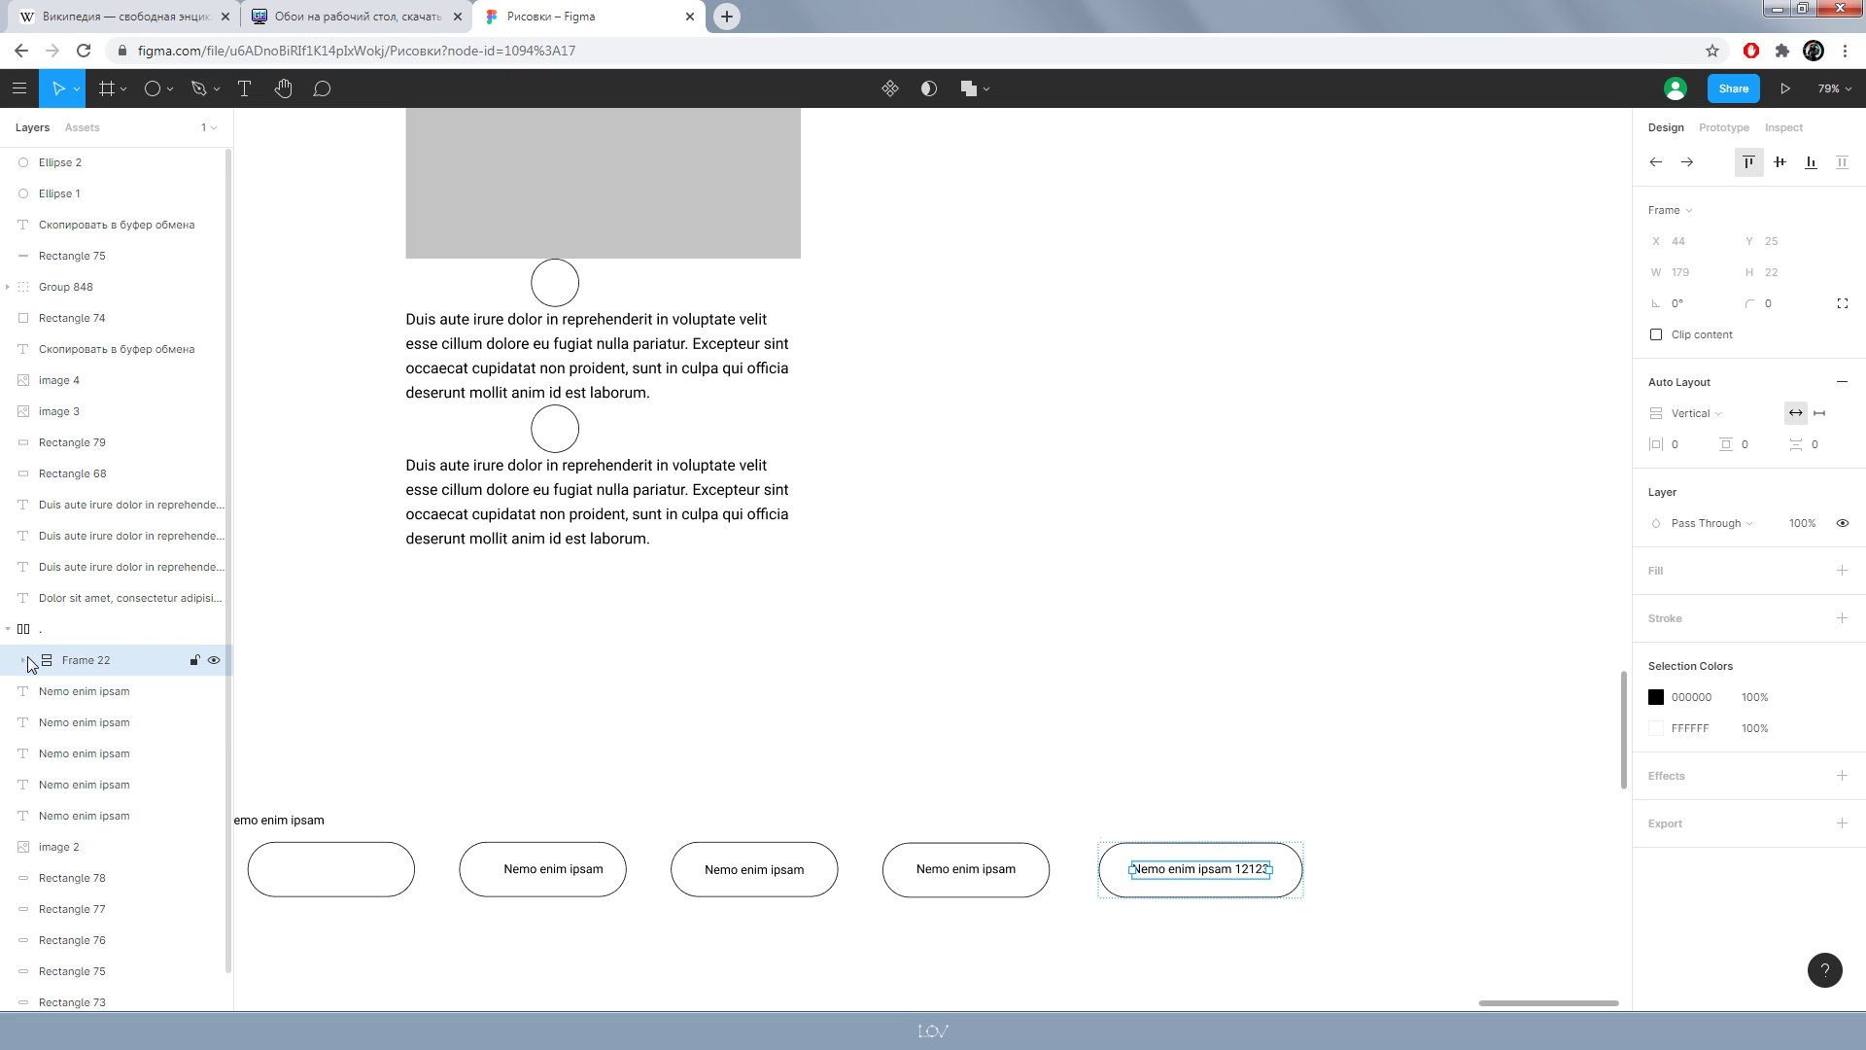
click(24, 661)
click(1079, 588)
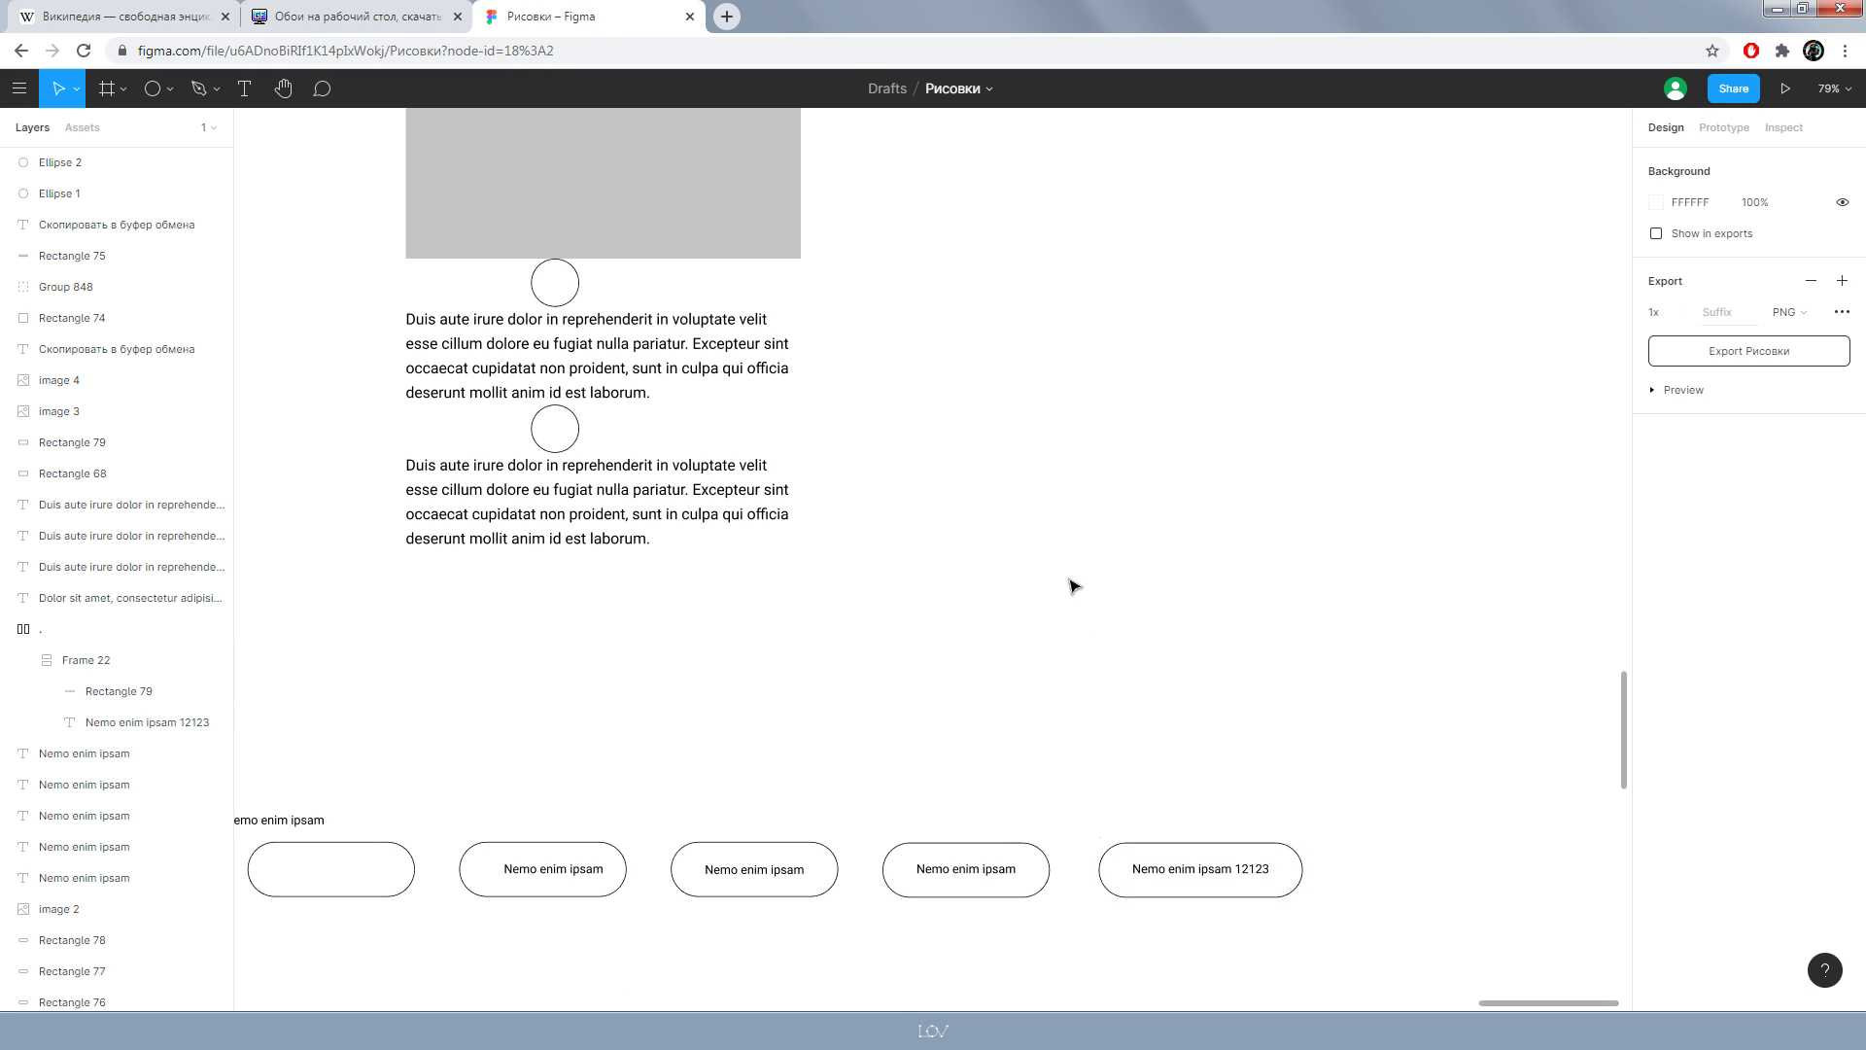
scroll(1167, 562, left, 3)
ctrl+scroll(1225, 554, down, 3)
drag(1289, 607, 861, 280)
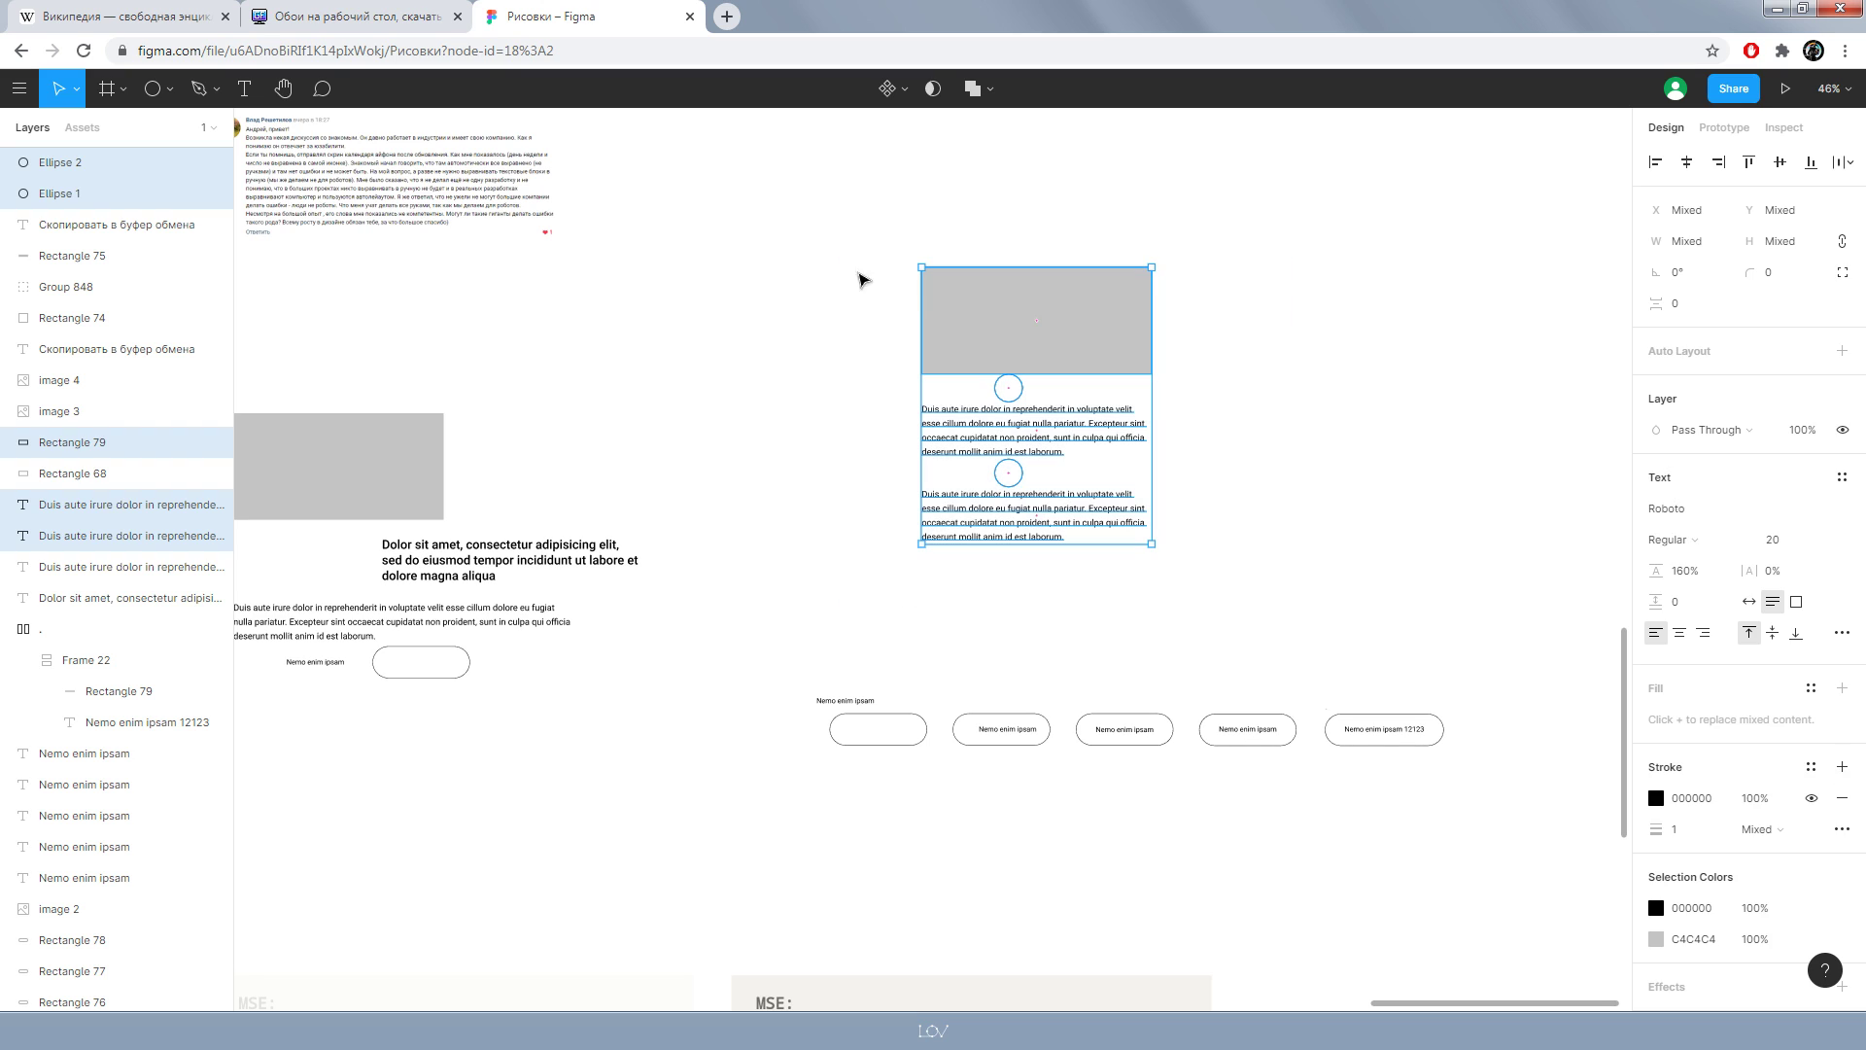
click(1551, 789)
ctrl+scroll(1504, 779, up, 5)
ctrl+scroll(1205, 583, up, 3)
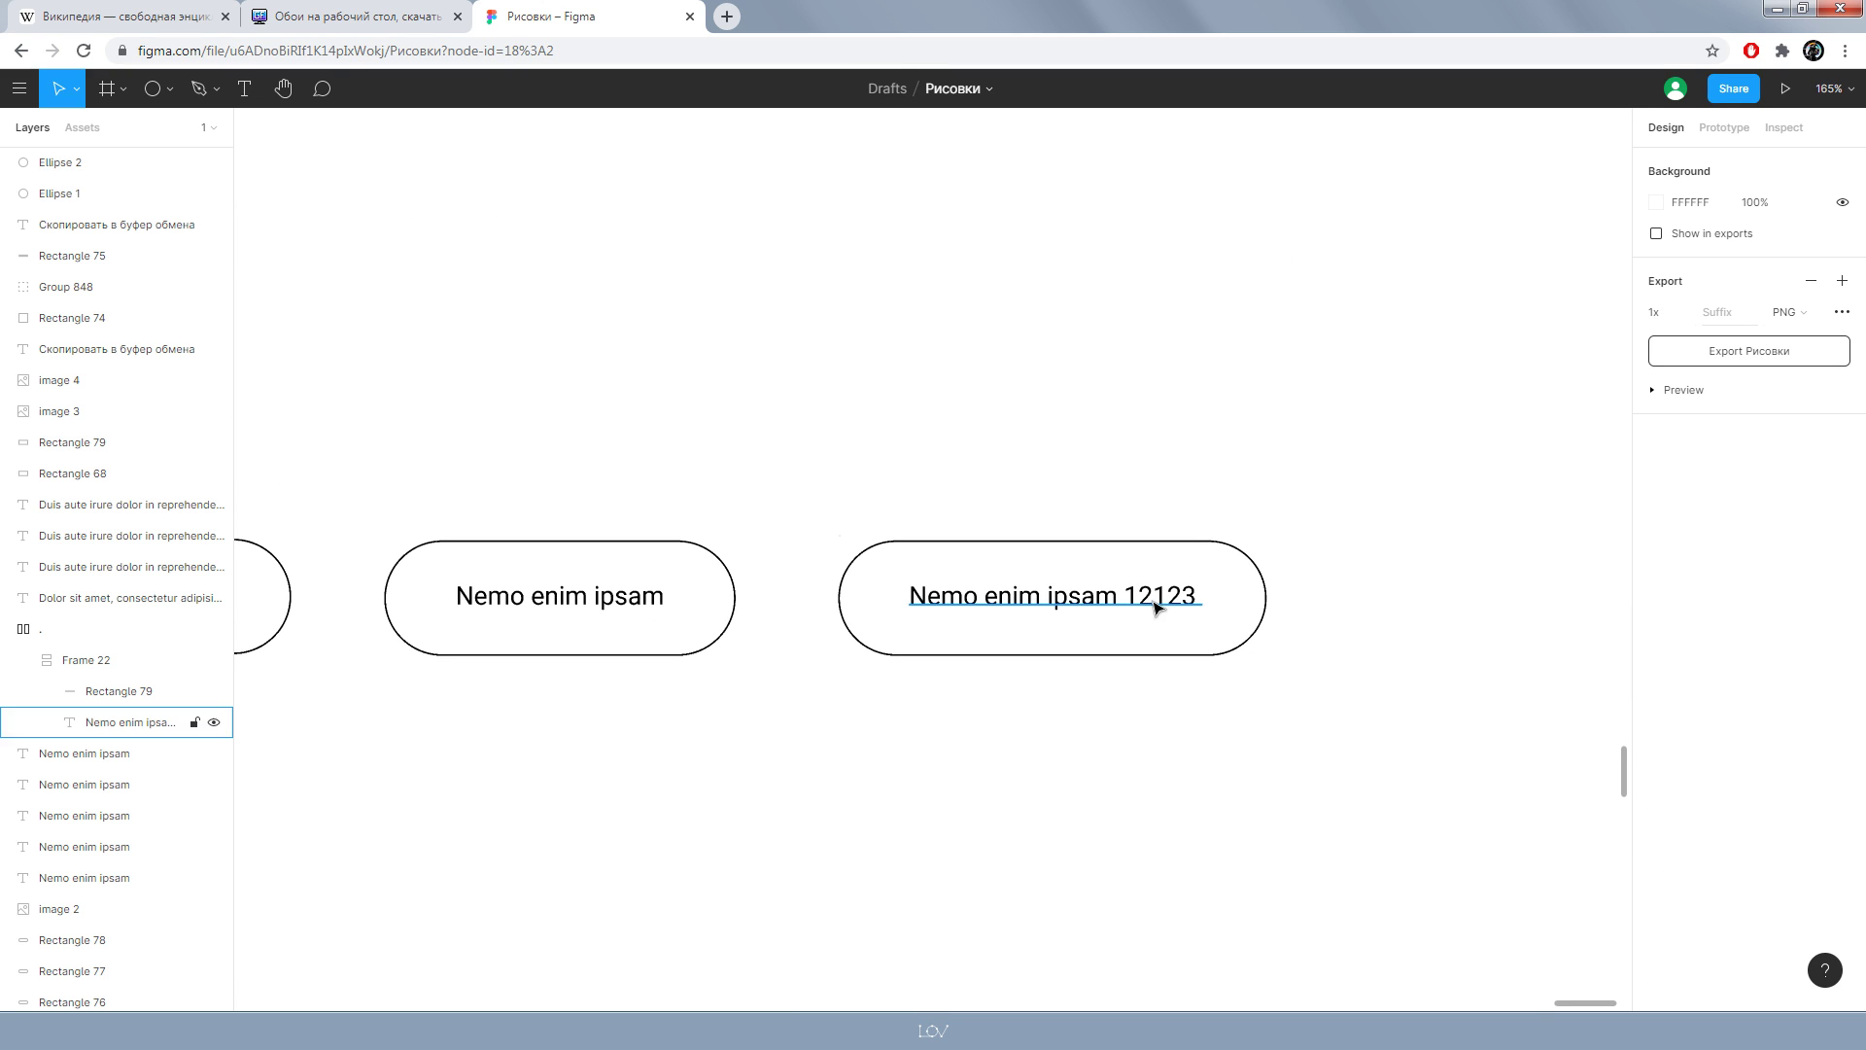
- Remove ' 12123' so the last pill label reads 'Nemo enim ipsam'
click(1088, 605)
double_click(1062, 607)
drag(1062, 607, 1254, 613)
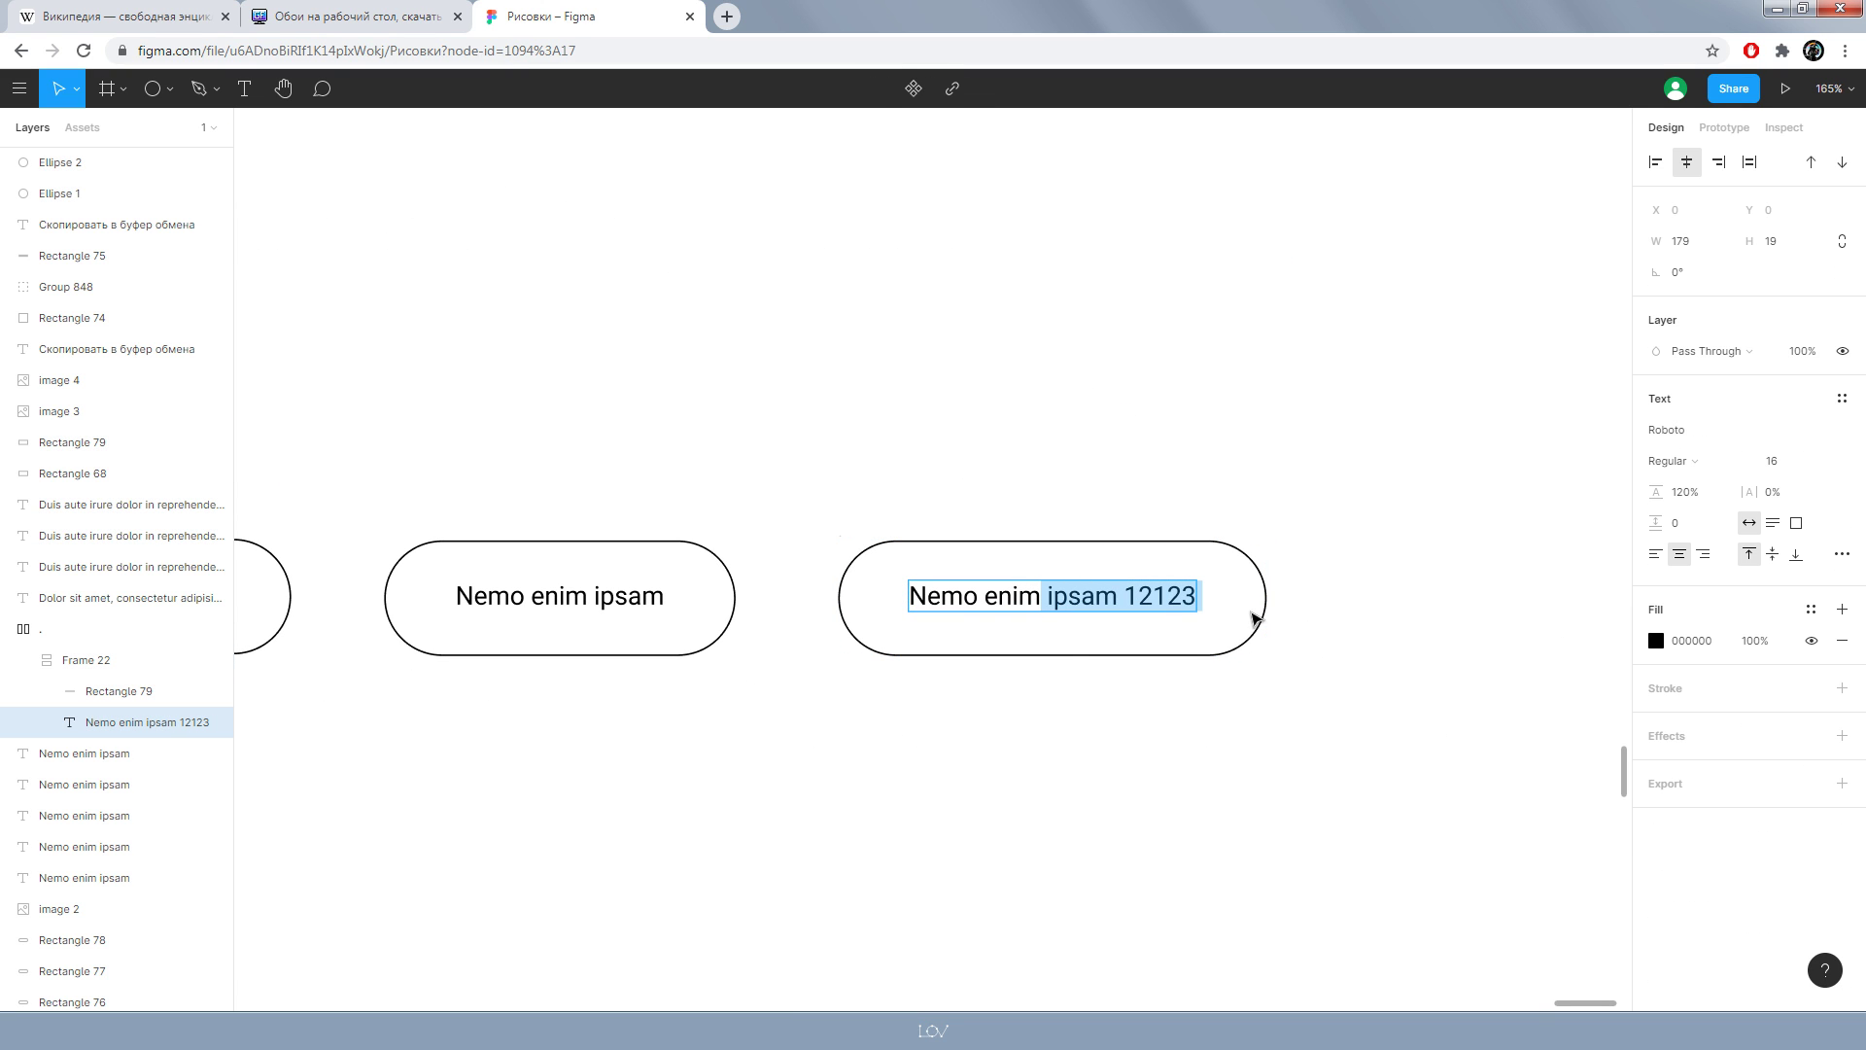
key(BackSpace)
key(BackSpace)
key(ctrl+z)
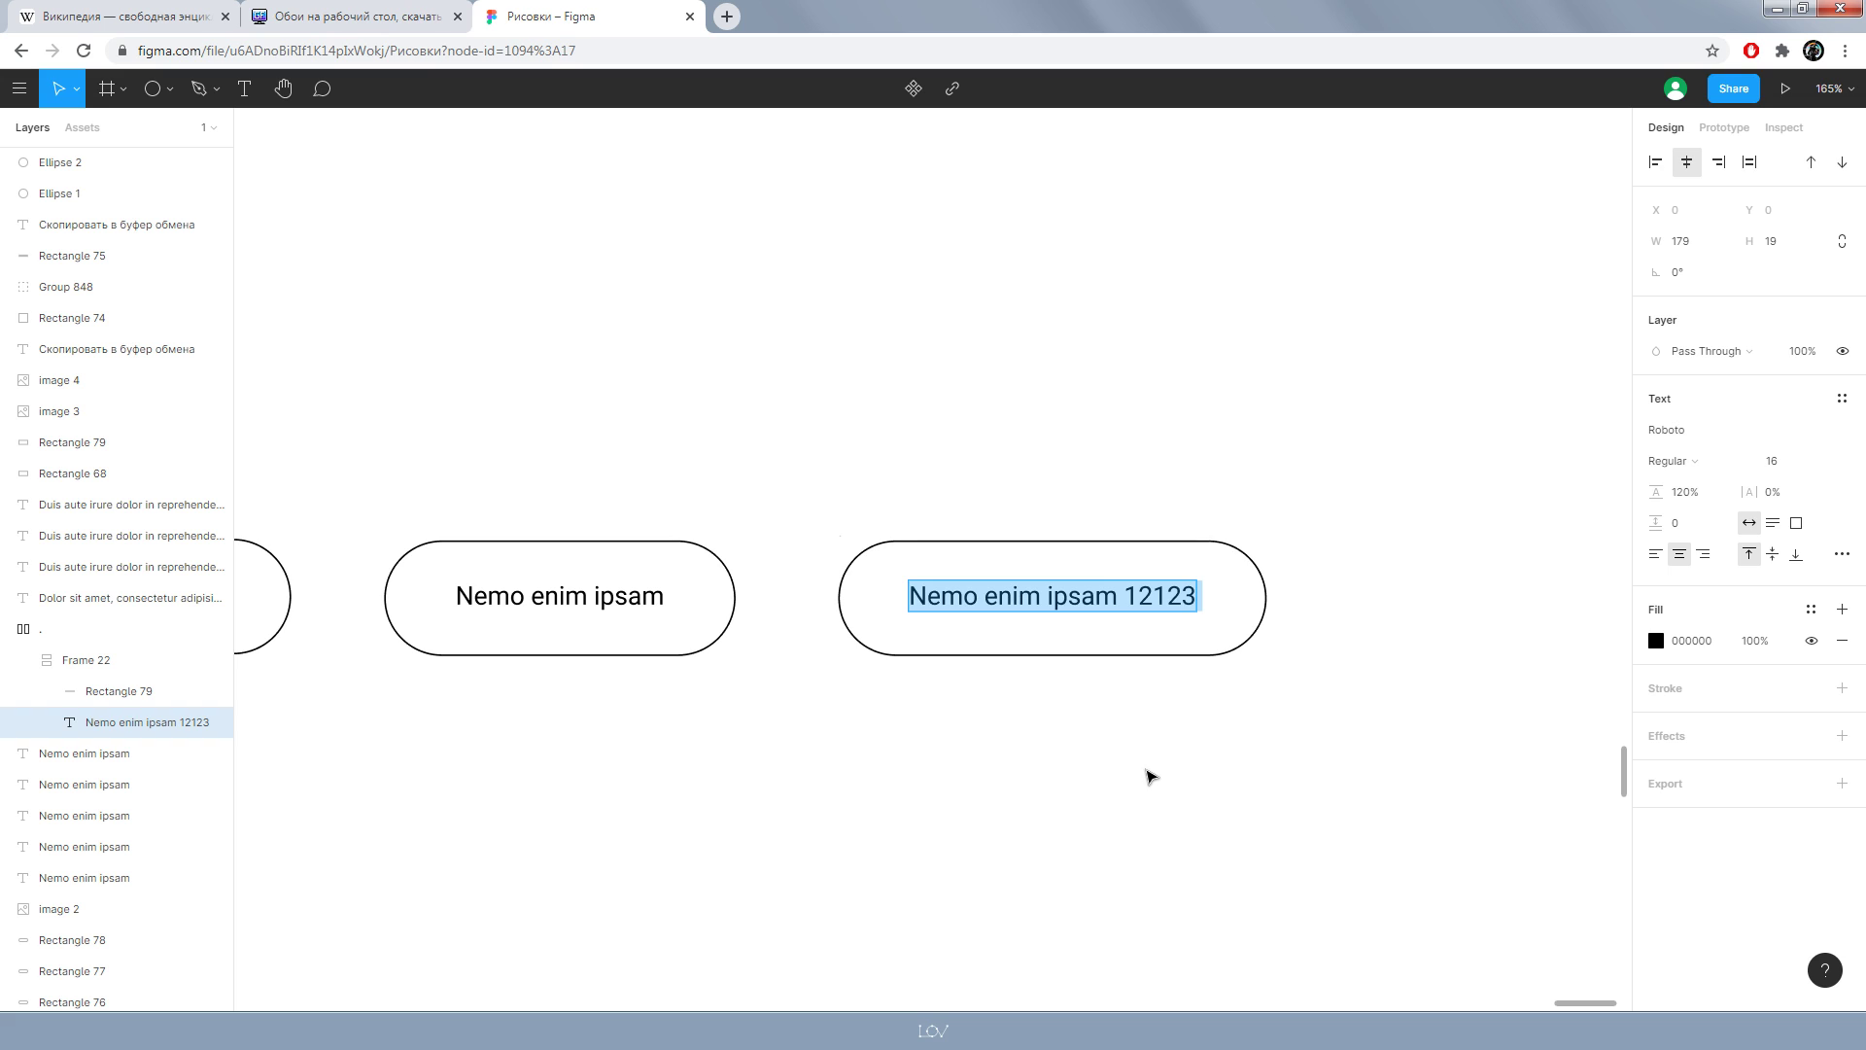
drag(1123, 592, 1240, 608)
key(BackSpace)
key(Escape)
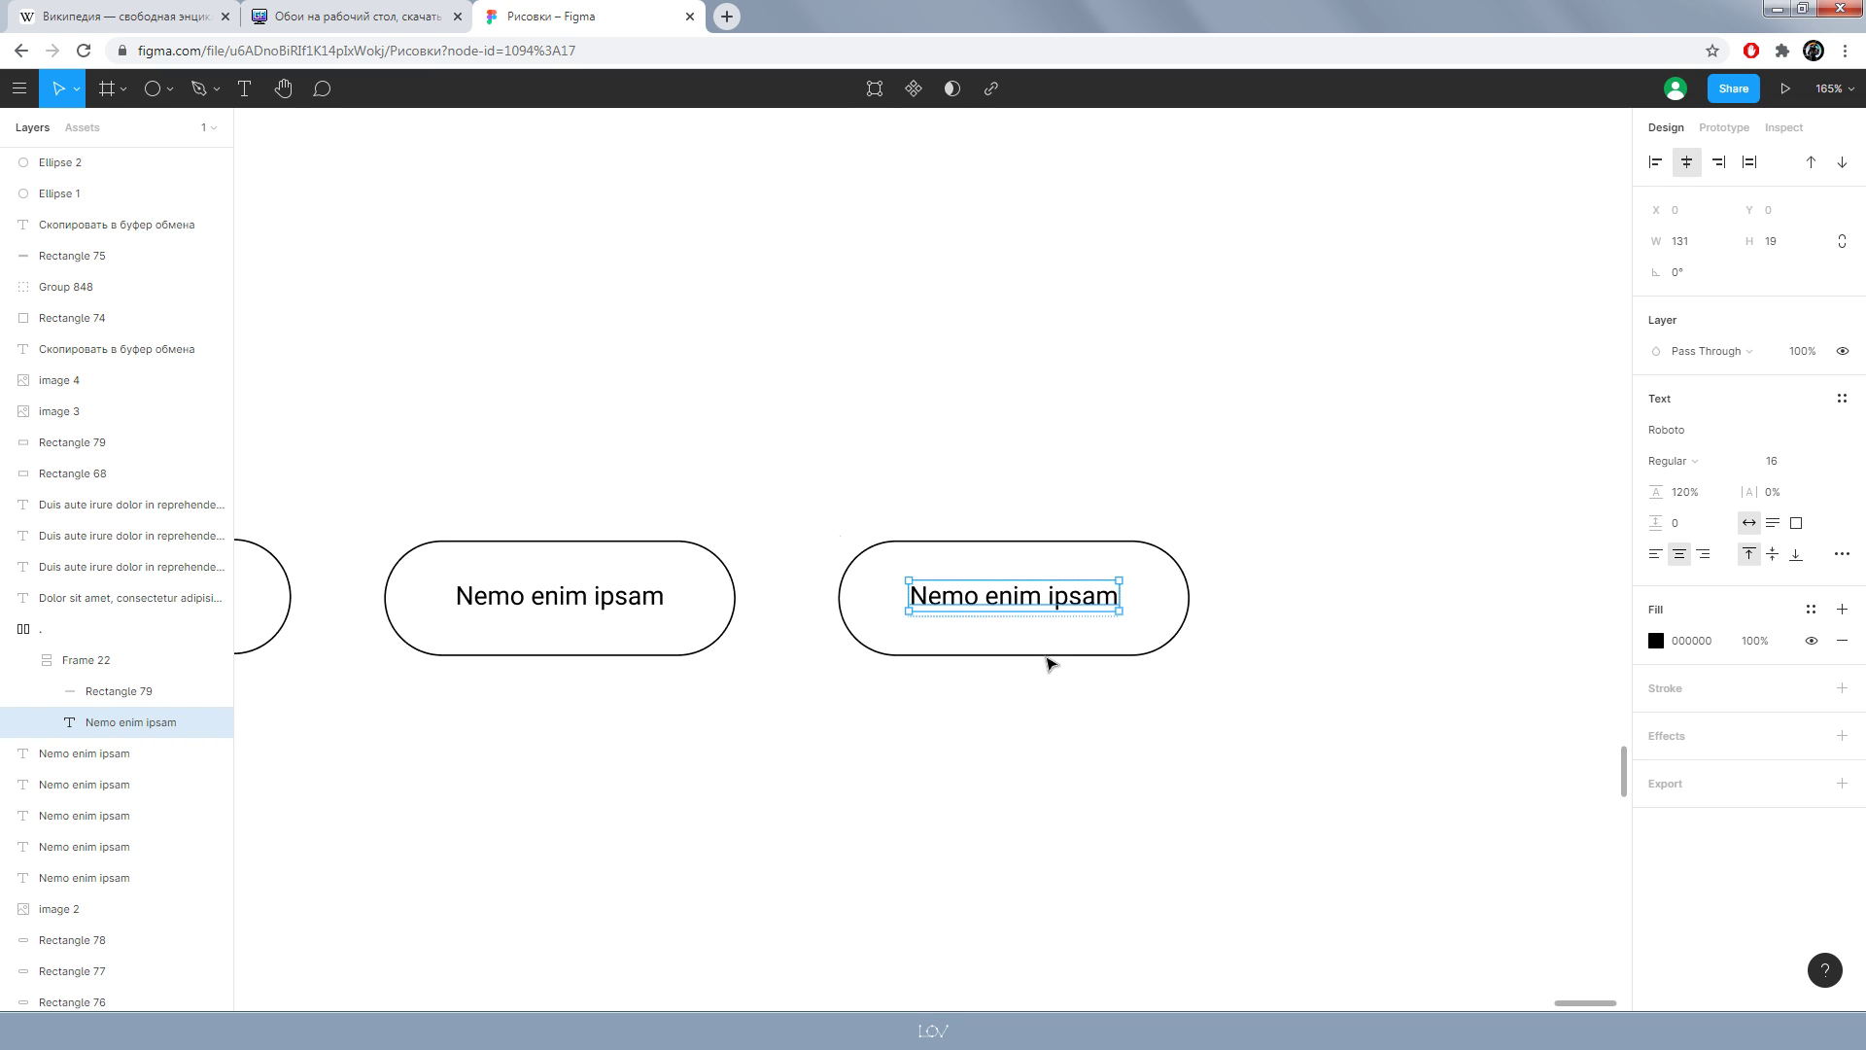
click(1060, 724)
- Narrow the white spacer rectangle under the label to 19 px wide
click(1016, 613)
scroll(1021, 619, up, 3)
scroll(1021, 619, up, 3)
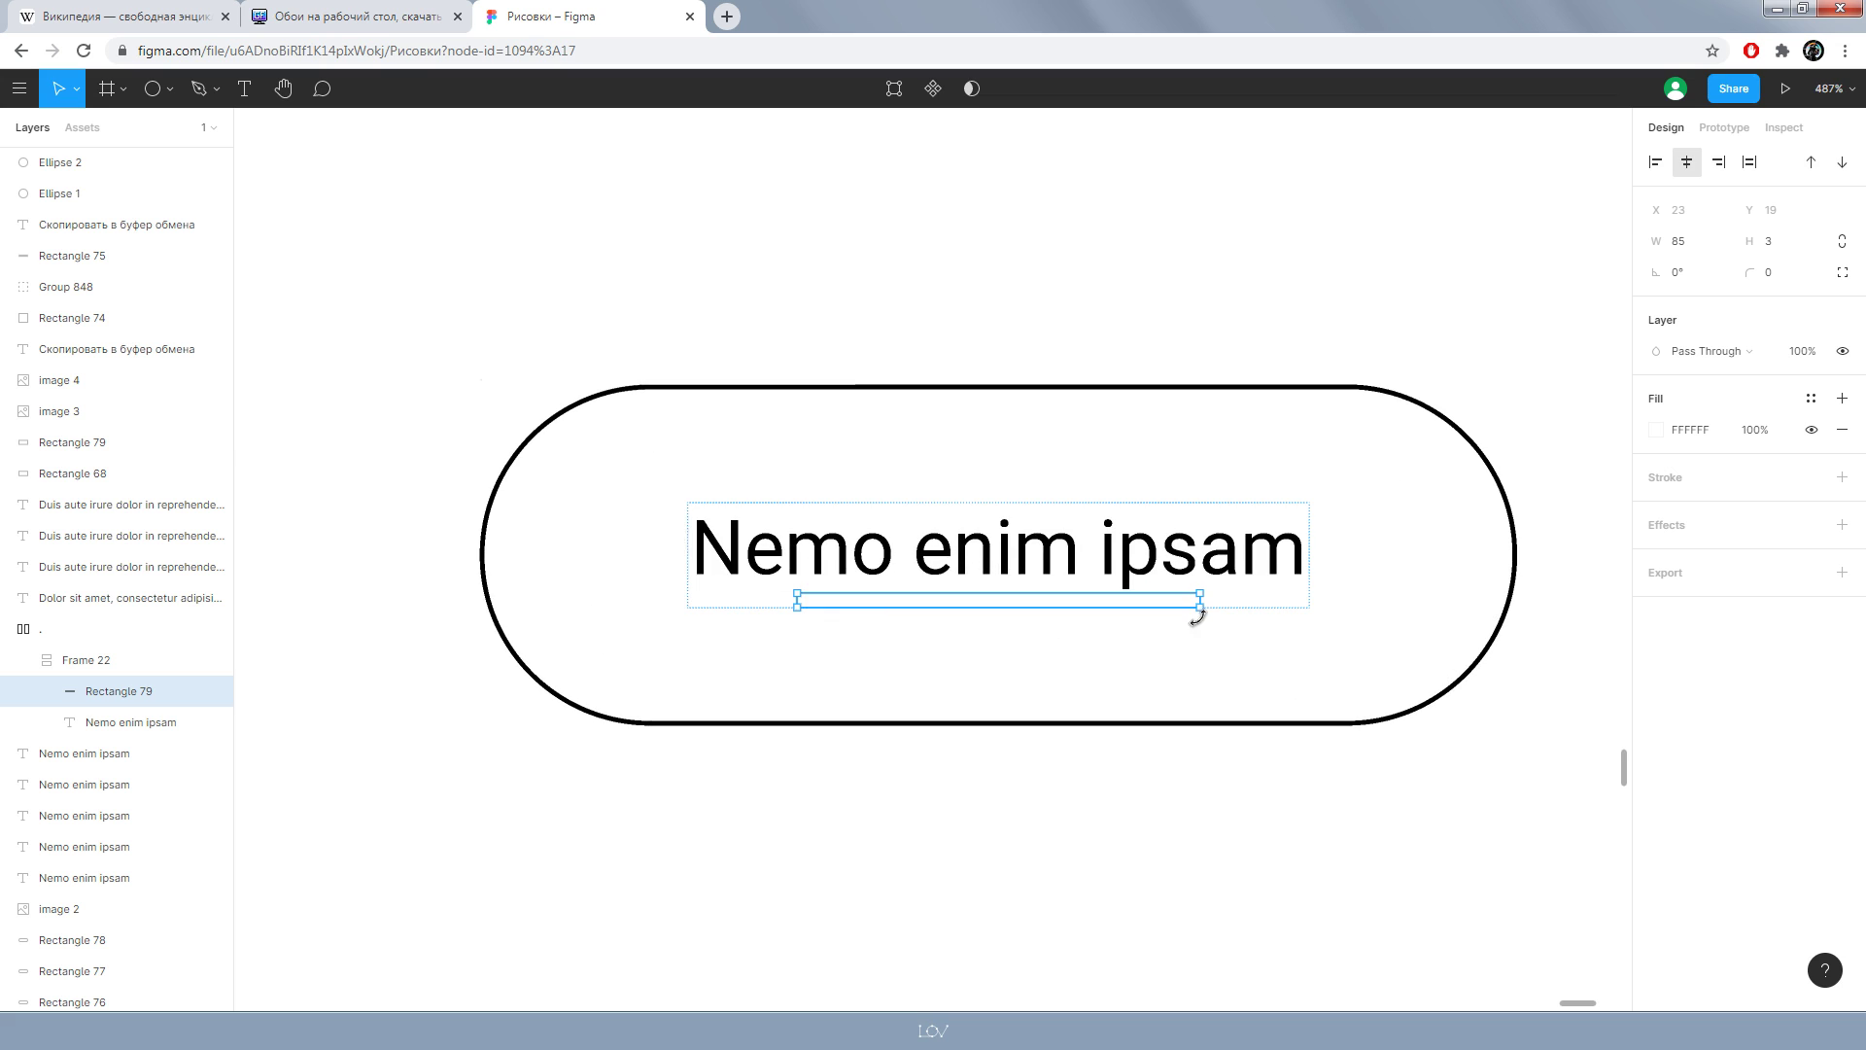
drag(1200, 608, 1043, 605)
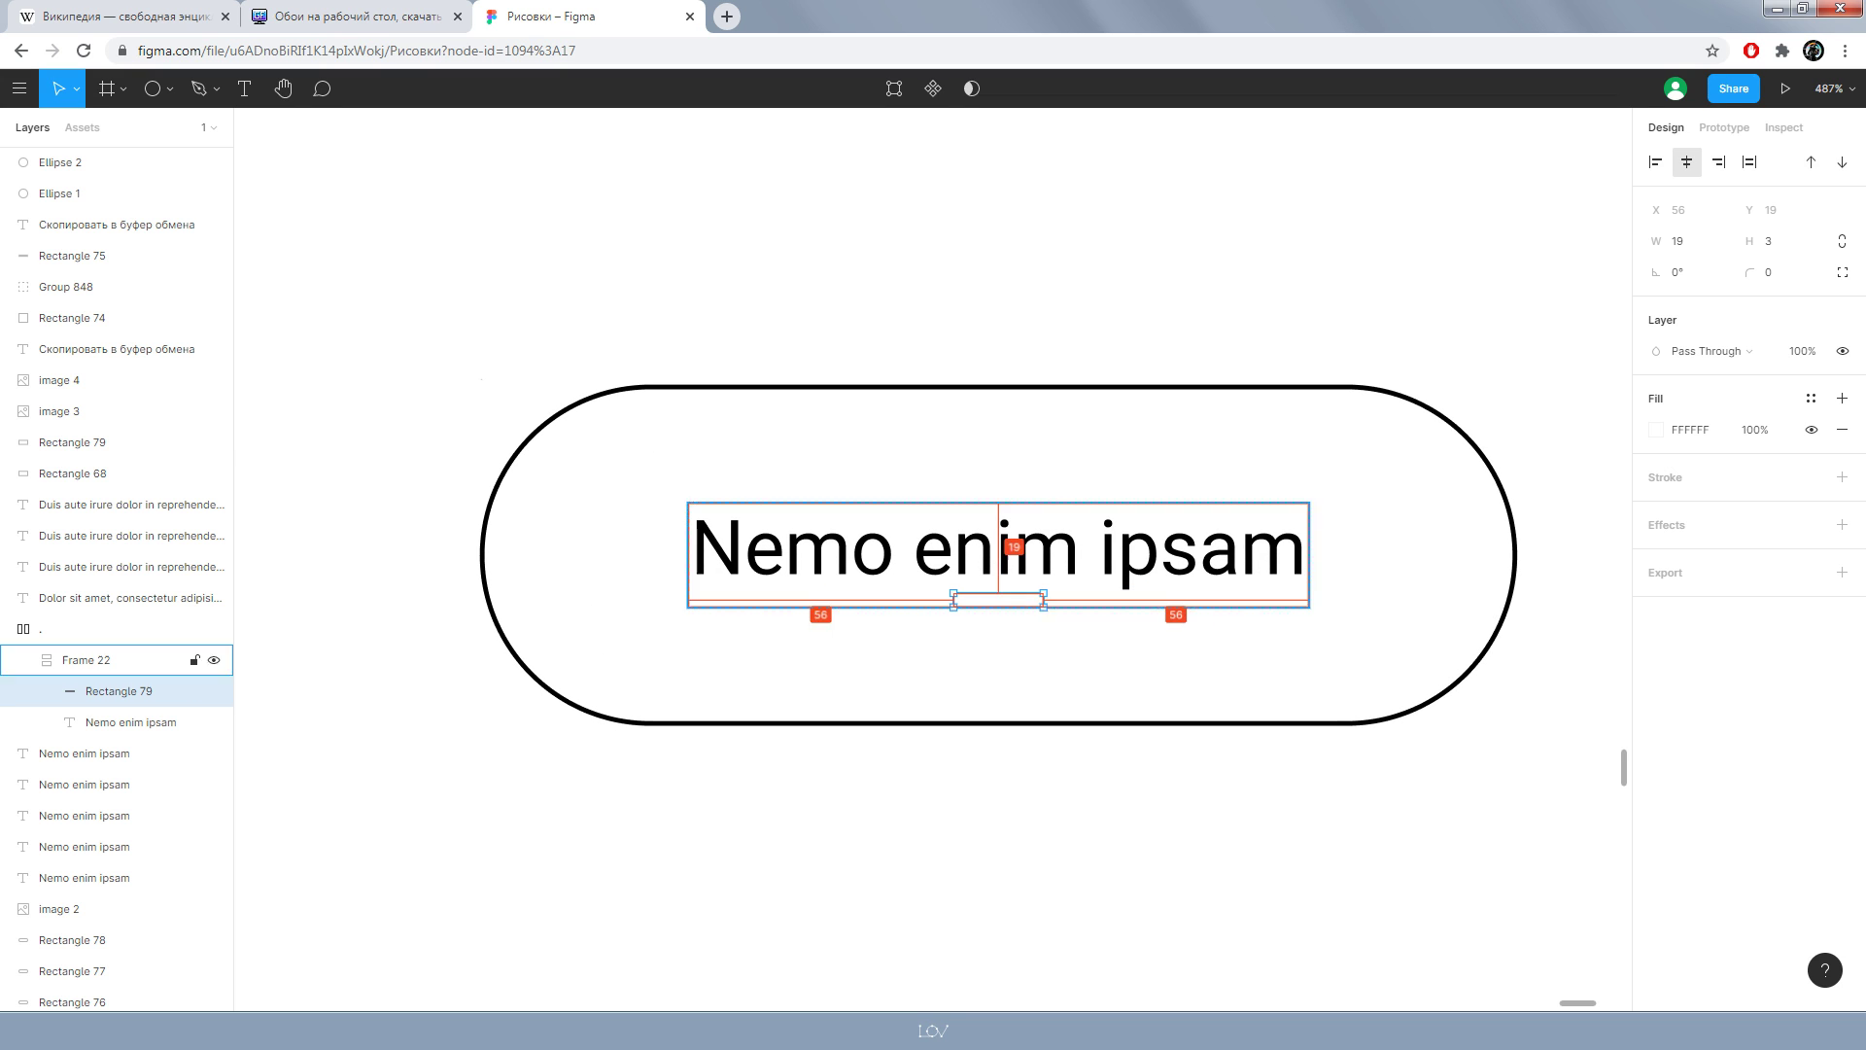
click(1276, 842)
- Alt-drag a duplicate of the original card off to the right
scroll(1276, 836, down, 2)
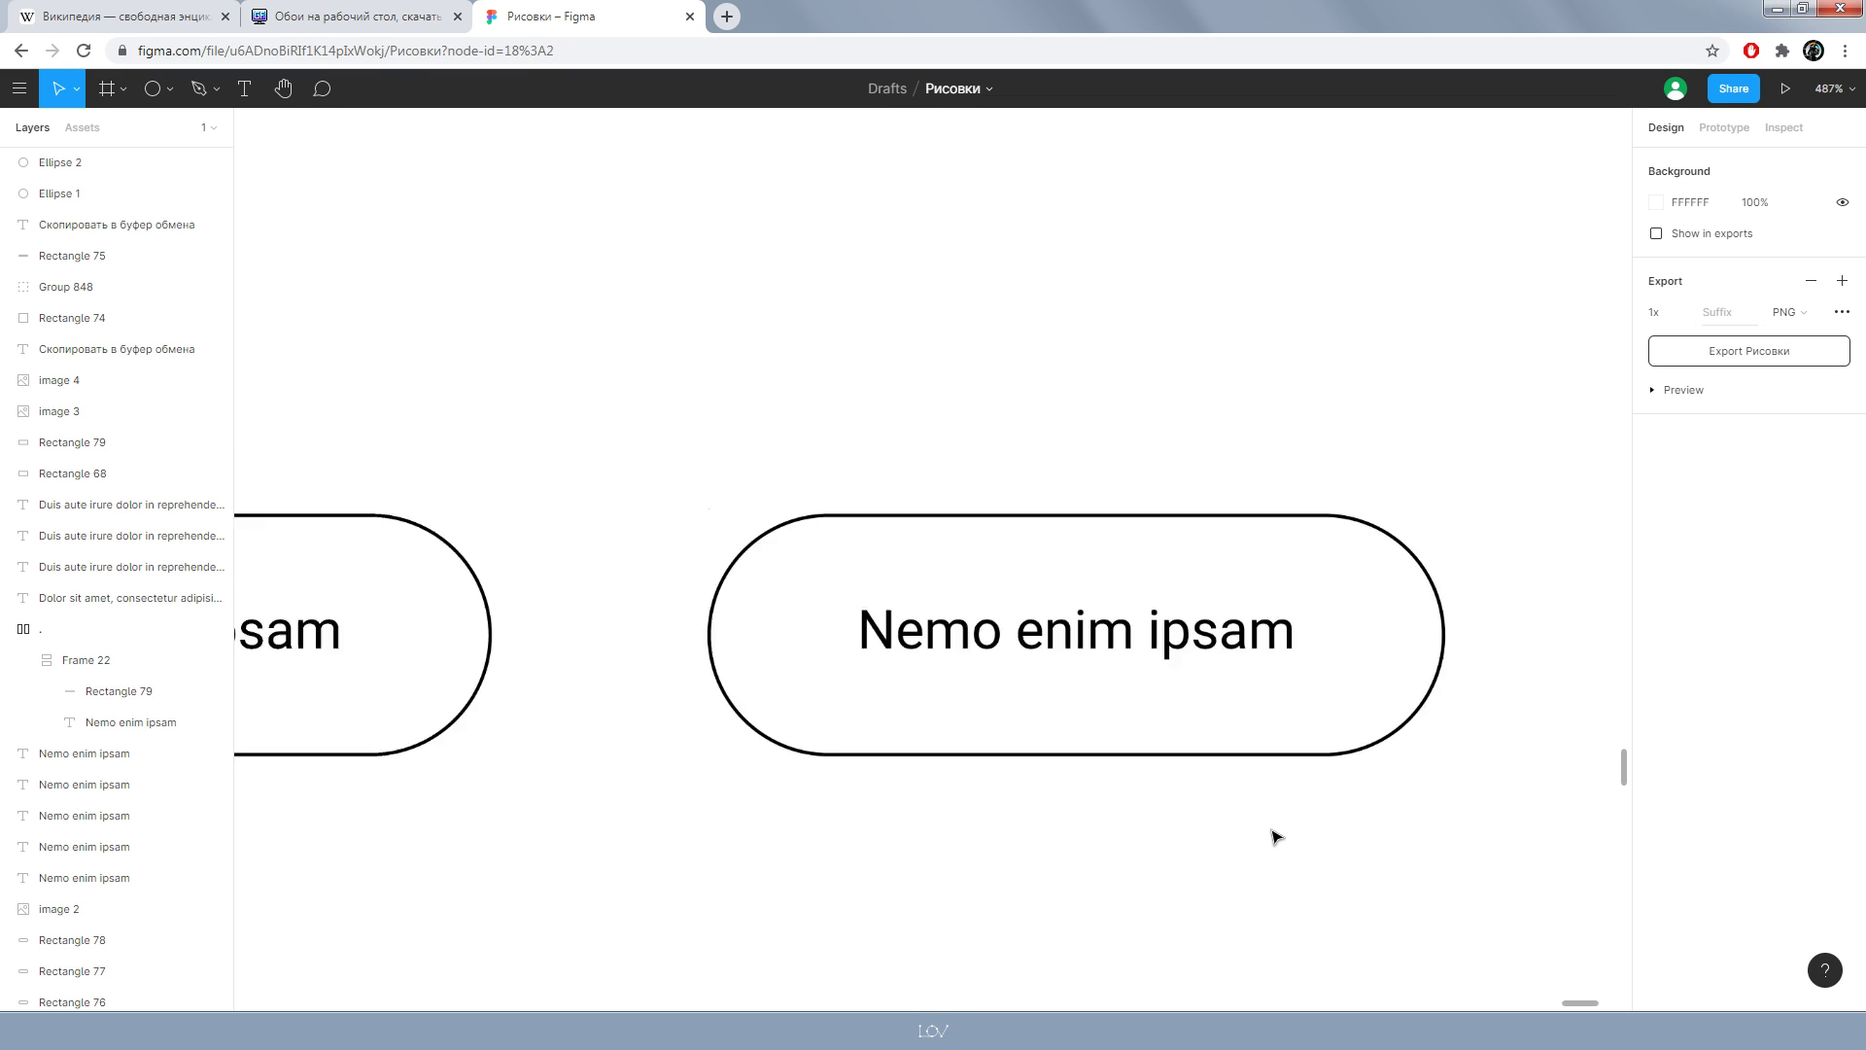
scroll(1276, 838, down, 2)
scroll(1055, 799, down, 2)
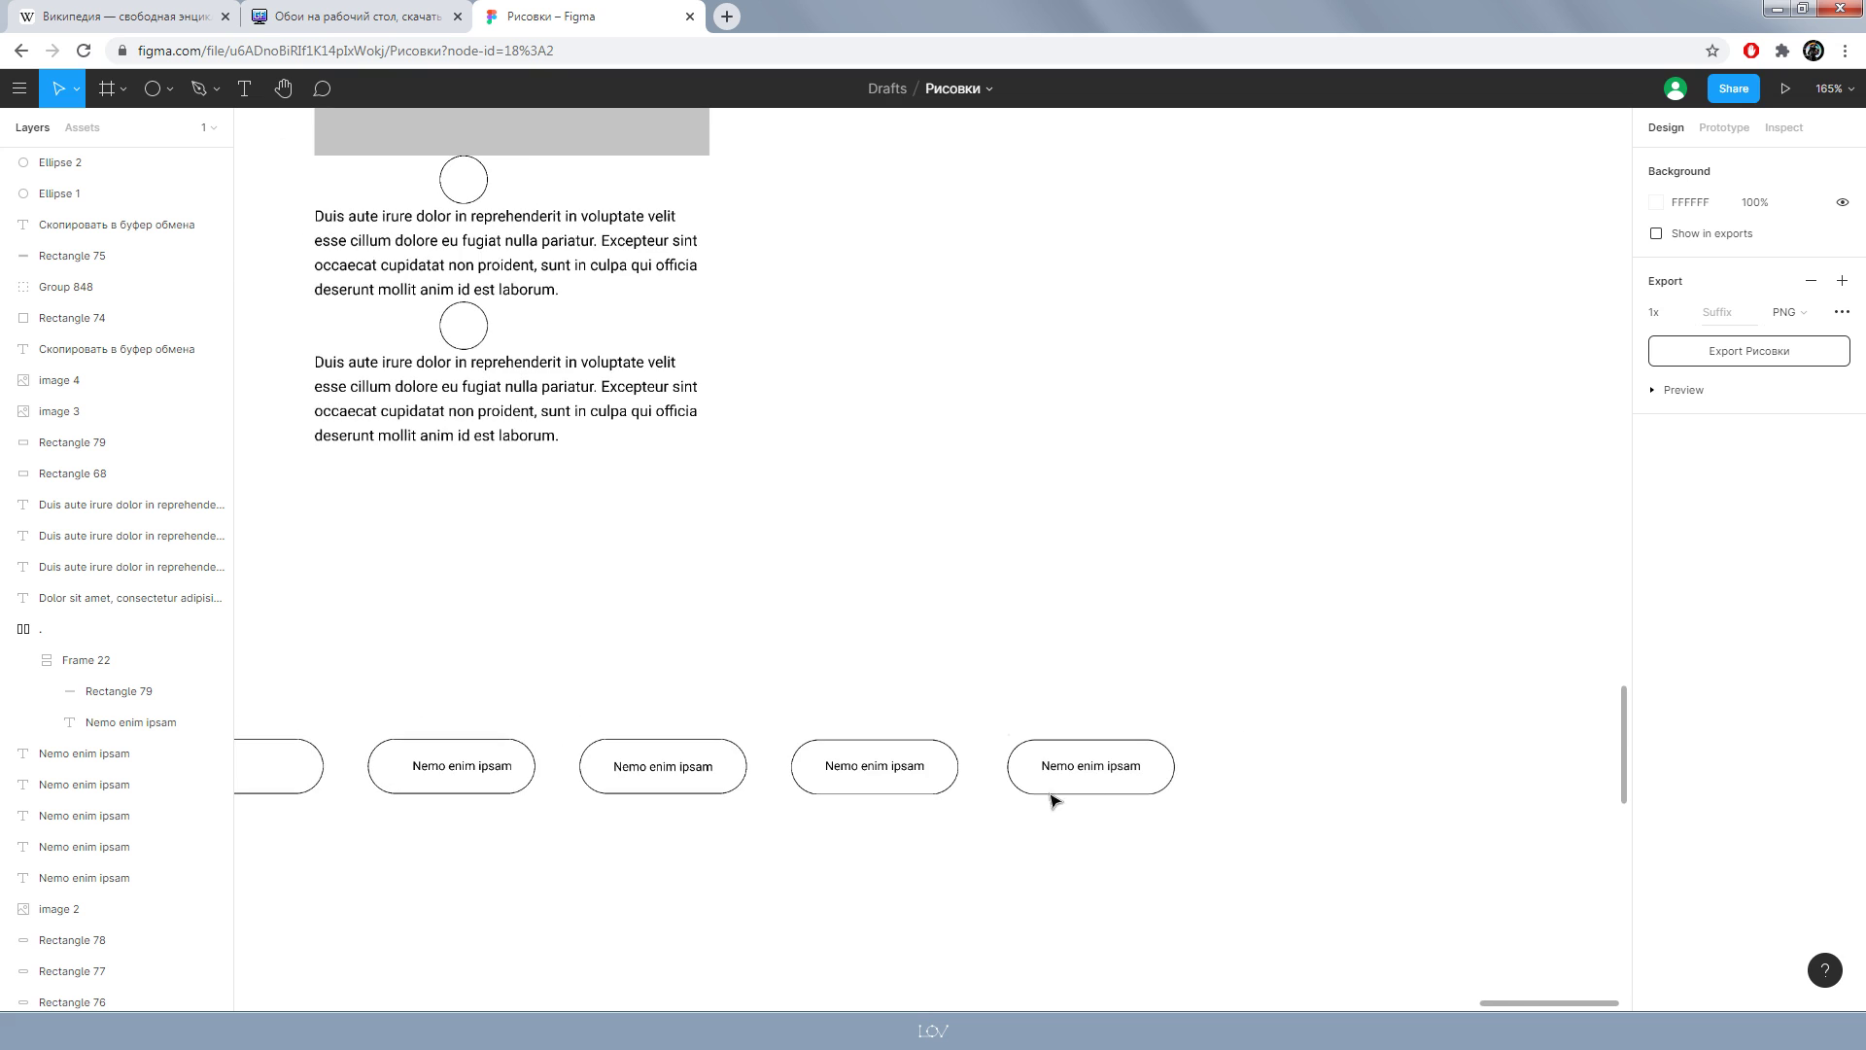
scroll(1133, 638, down, 2)
scroll(1135, 640, down, 5)
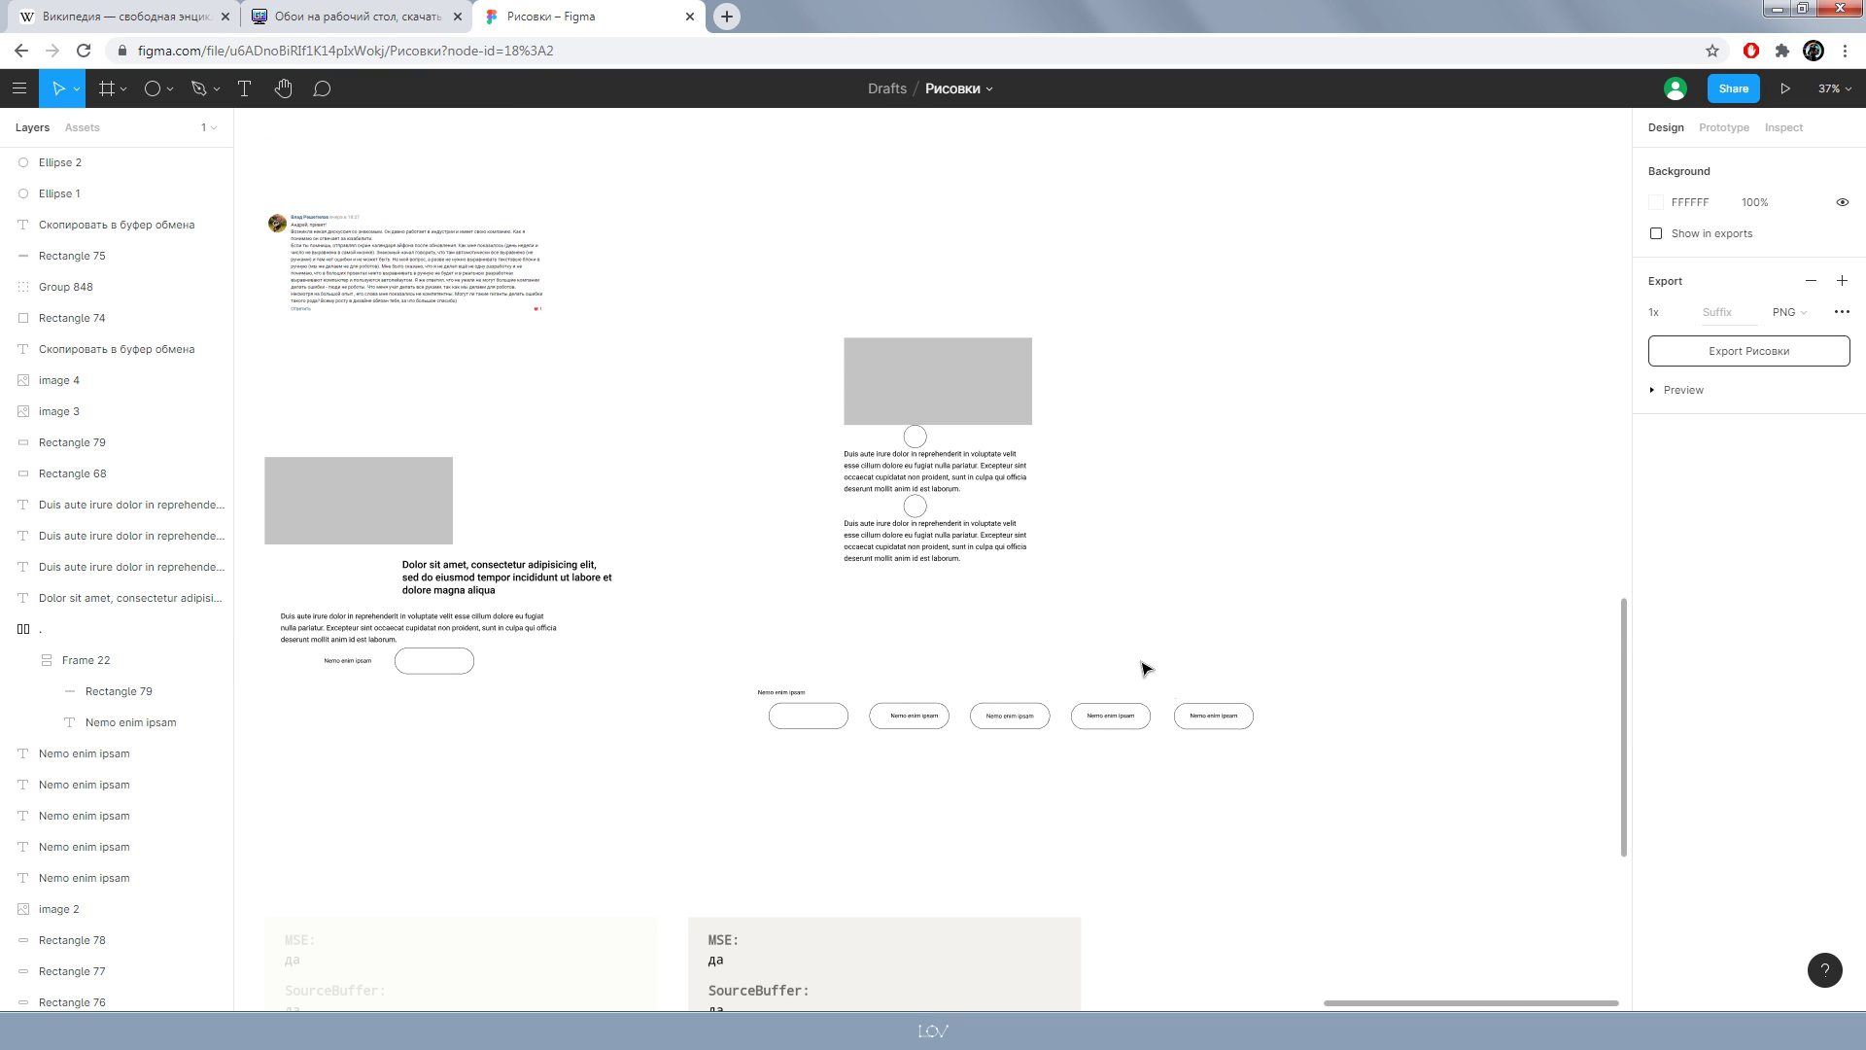
scroll(883, 631, left, 2)
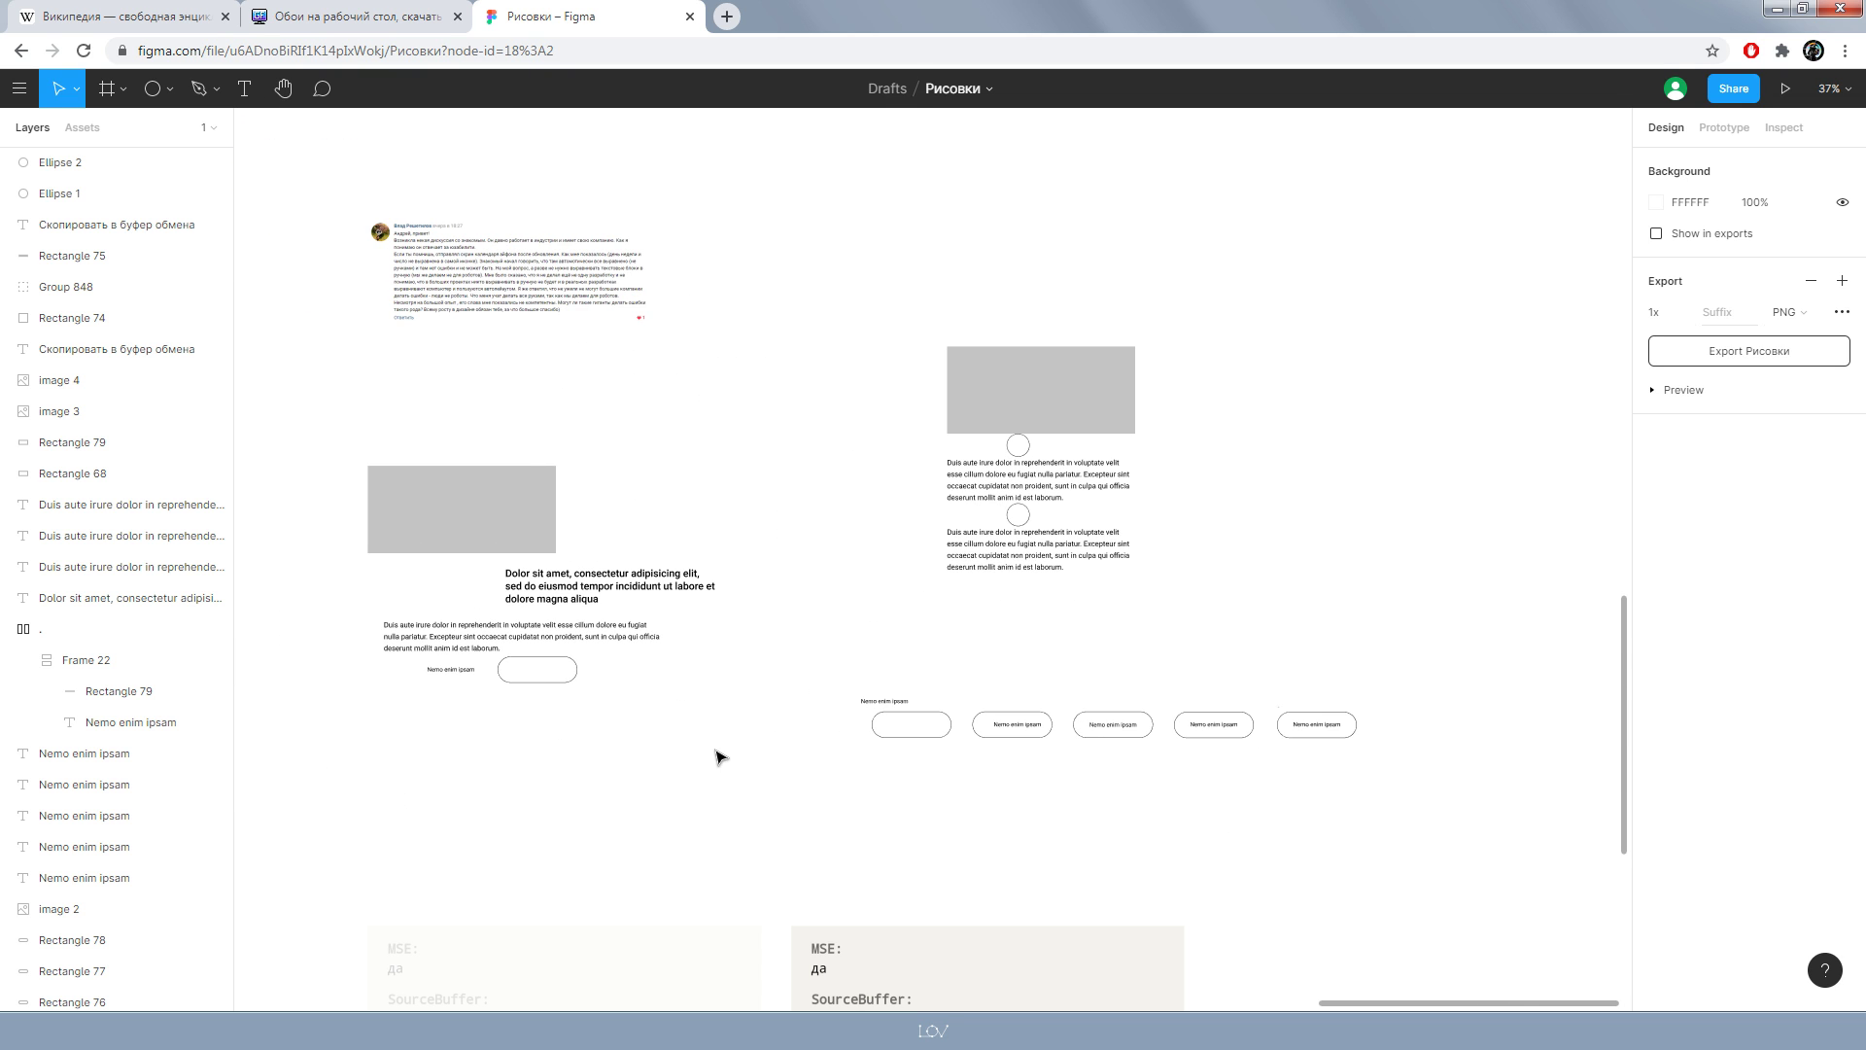
mouse_move(716, 756)
mouse_down()
mouse_move(366, 464)
mouse_move(1319, 394)
mouse_up()
click(1492, 647)
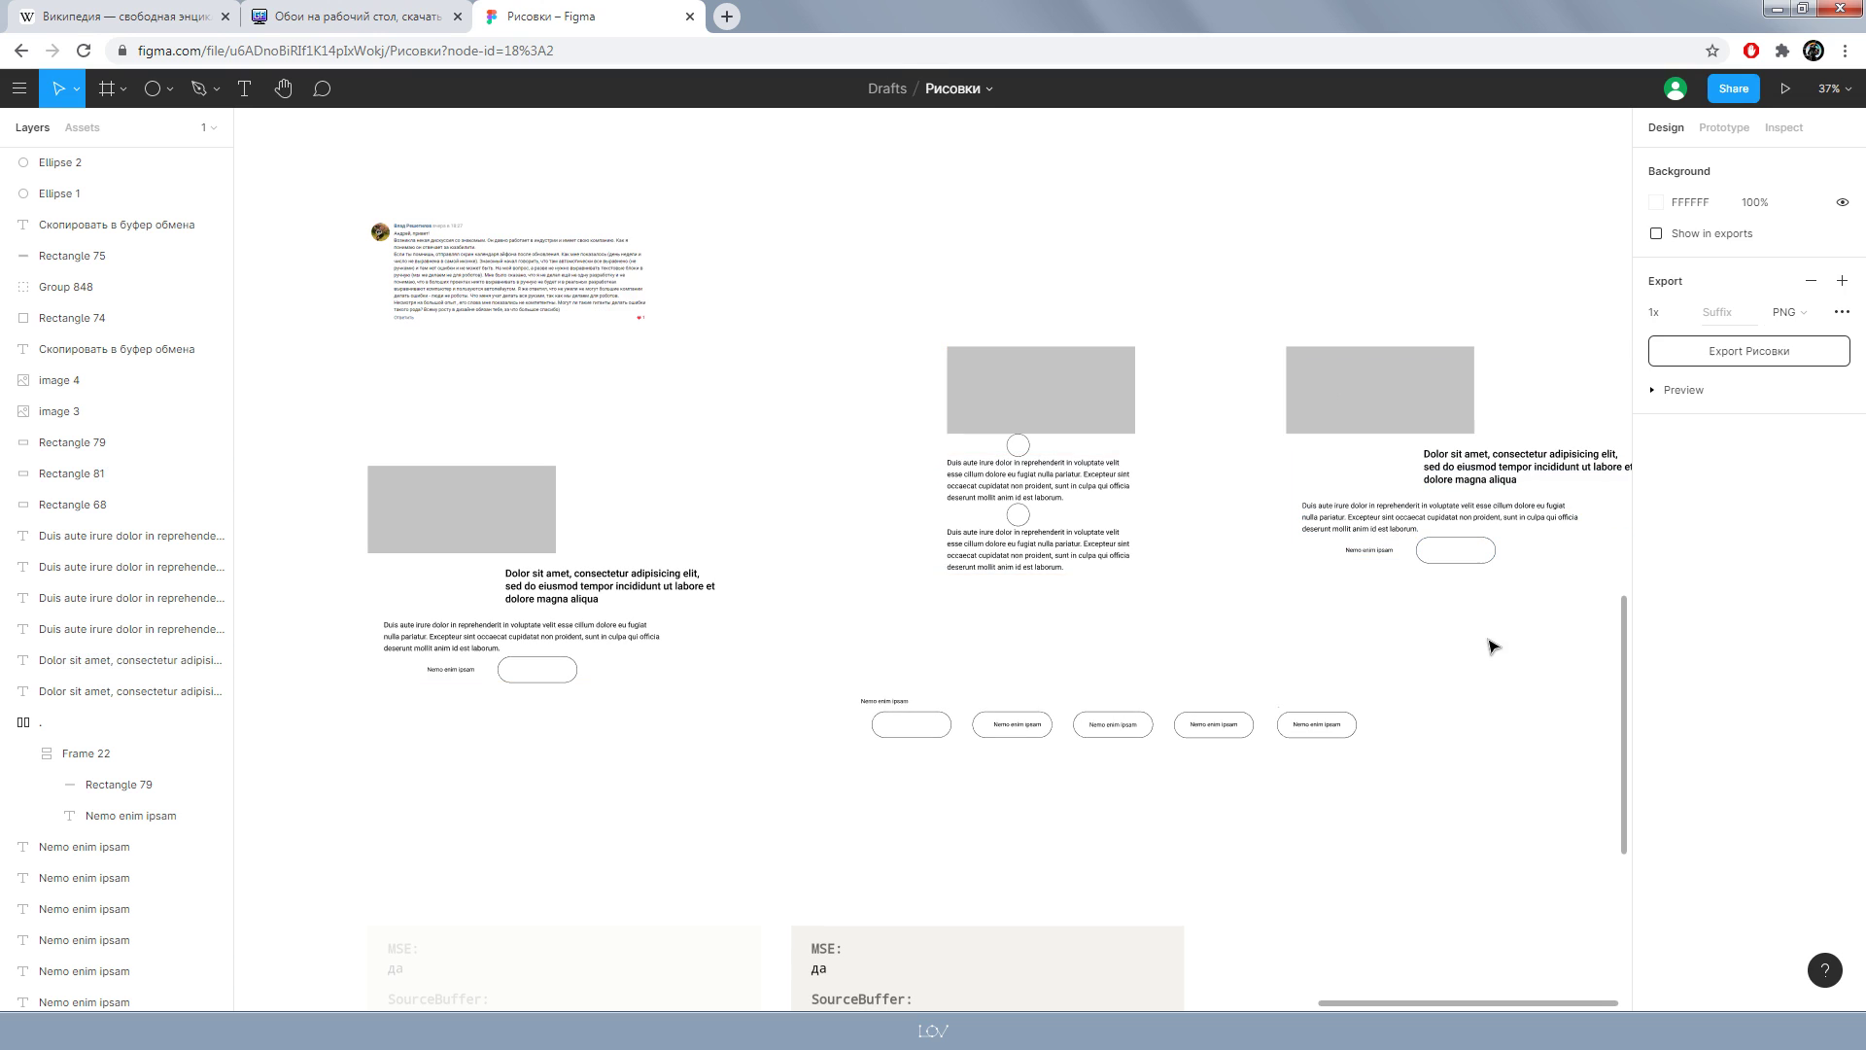
- Zoom in on the copied card and check its text and button
scroll(1492, 647, right, 1)
scroll(1303, 512, up, 3)
scroll(1050, 625, up, 2)
drag(1173, 600, 707, 488)
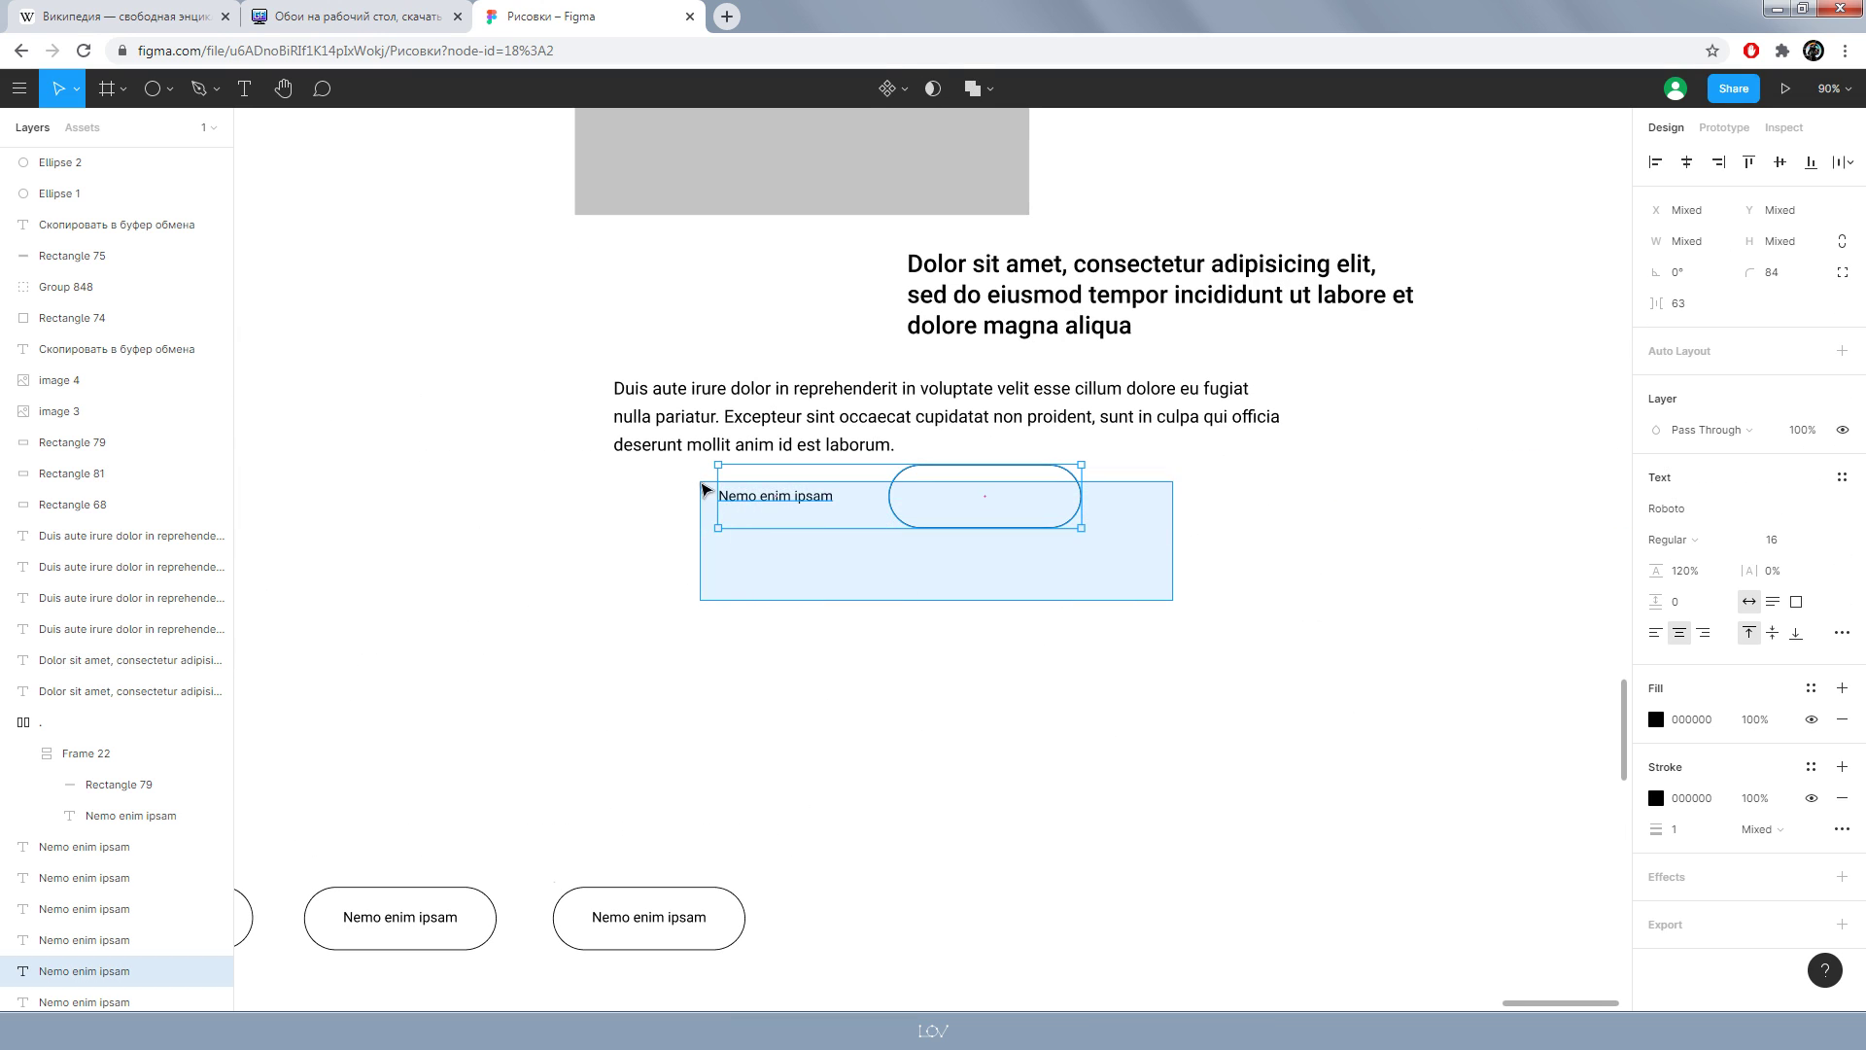
click(1163, 712)
- Left-align the heading and body with the grey image, narrowing the body to 517 wide
scroll(1029, 616, up, 3)
scroll(1029, 617, left, 2)
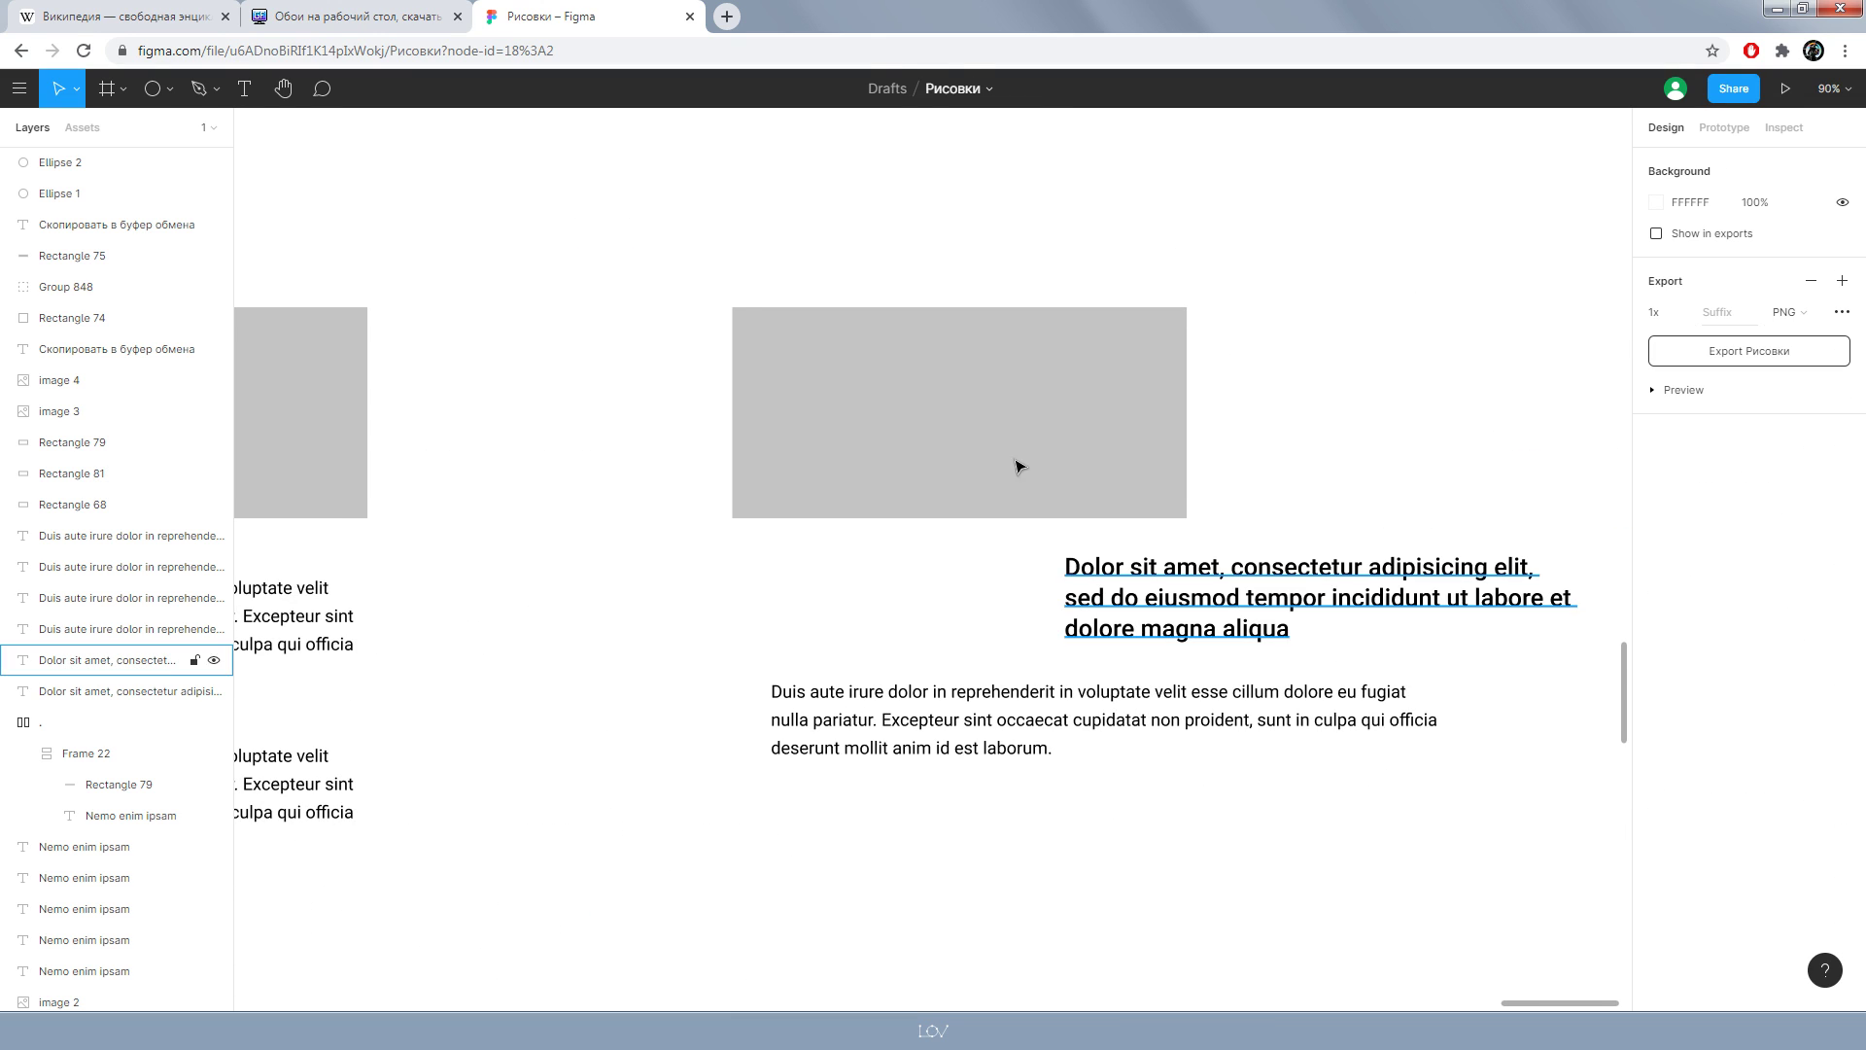
click(1018, 466)
mouse_move(1191, 596)
mouse_down()
mouse_move(857, 596)
mouse_move(1186, 590)
mouse_up()
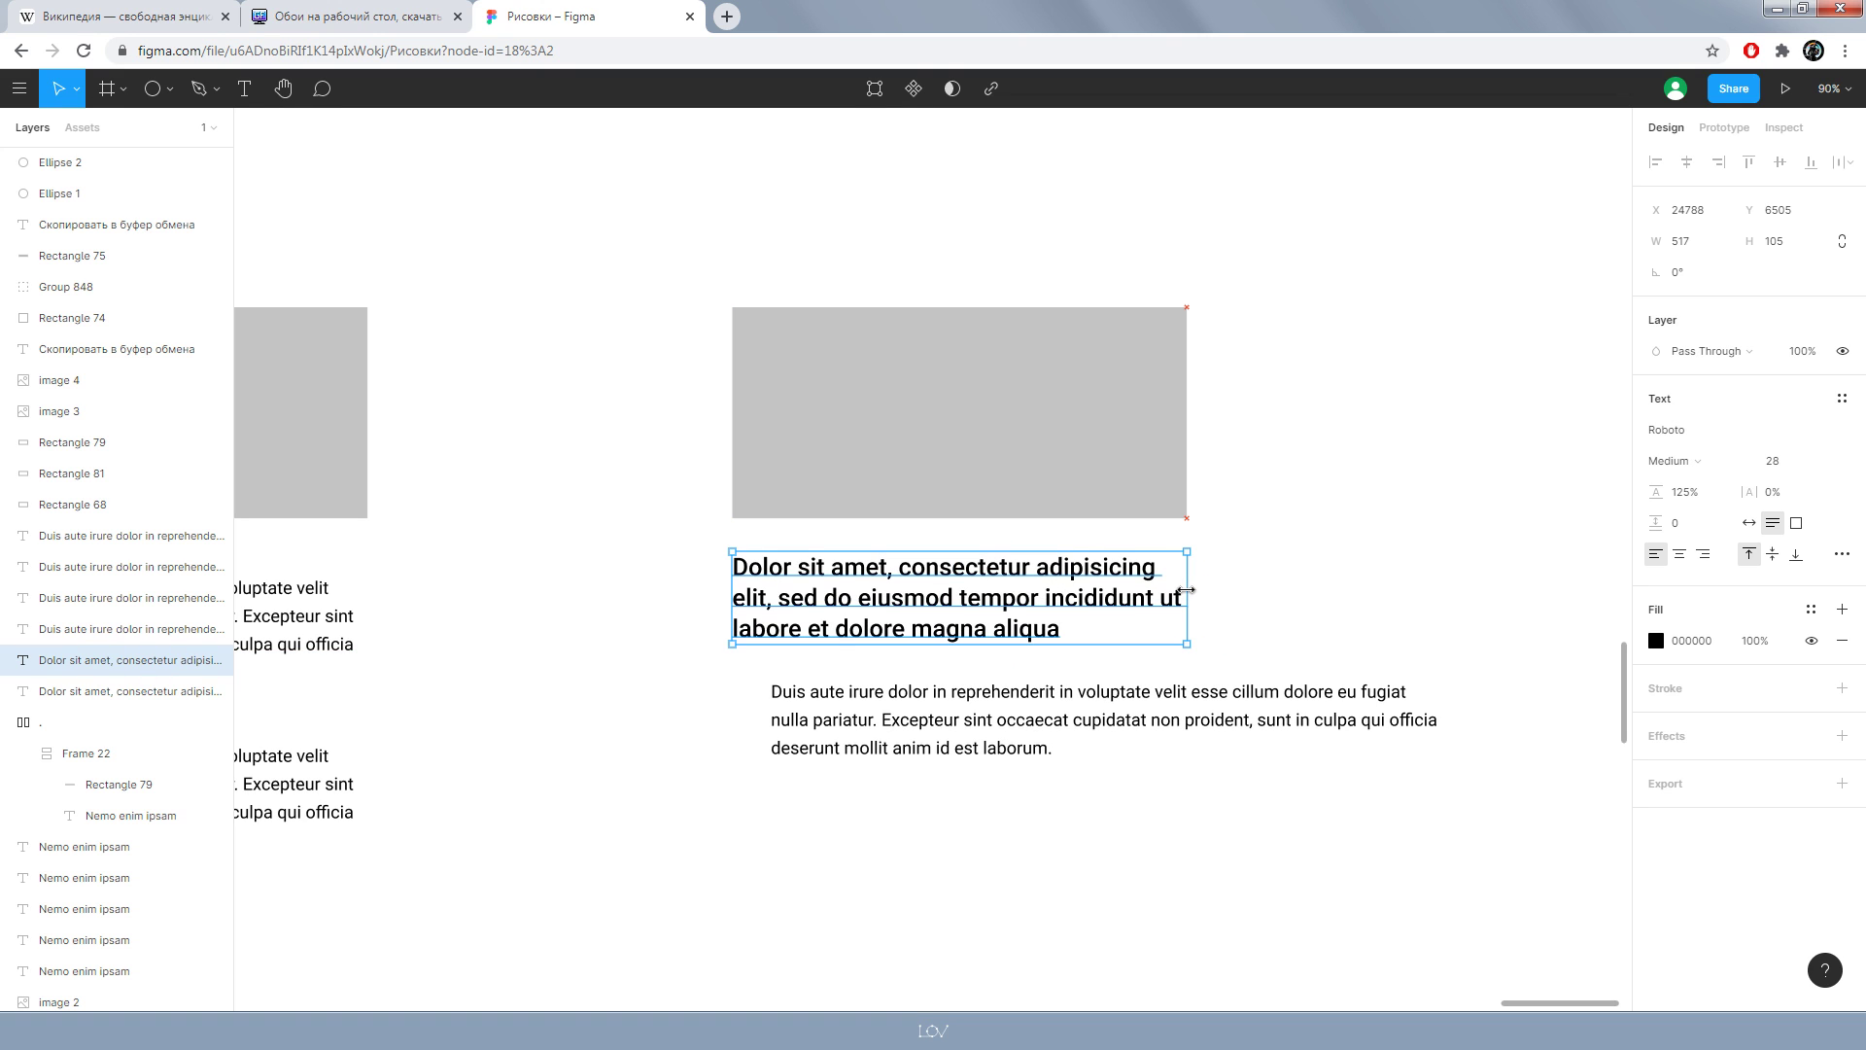
drag(894, 735, 855, 715)
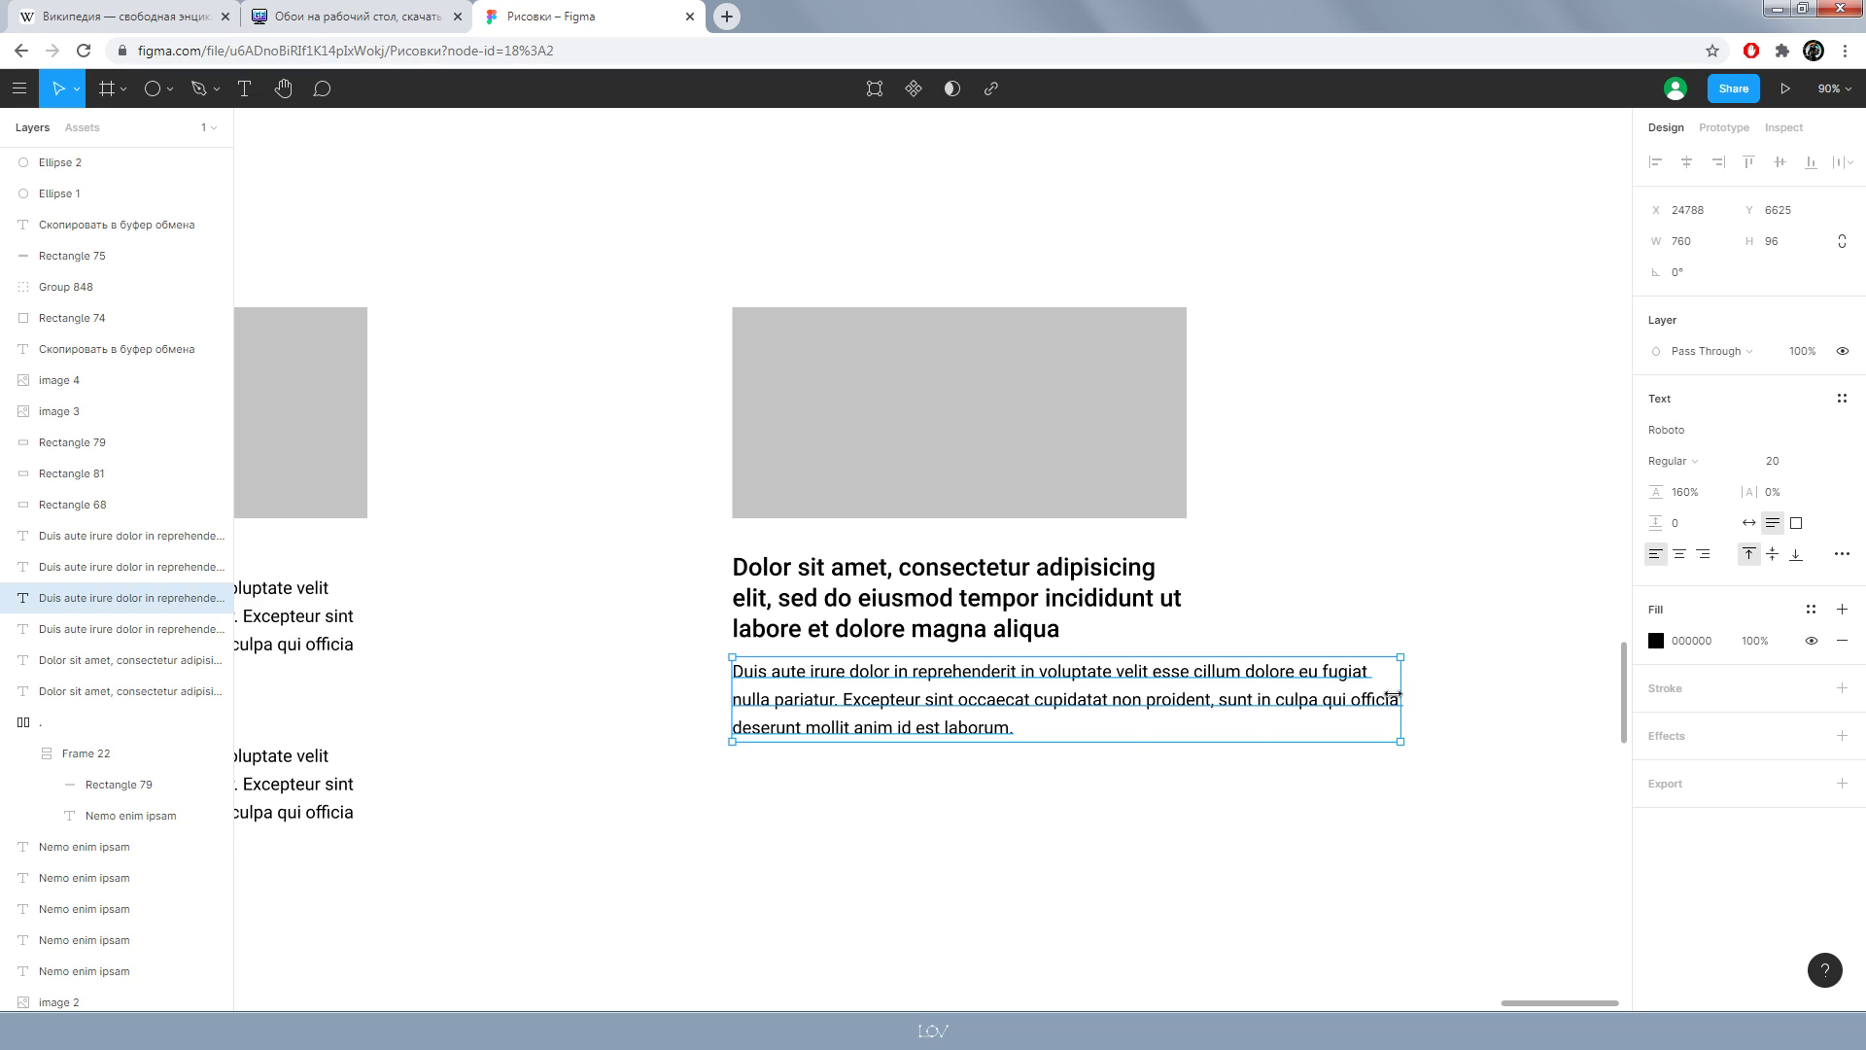
drag(1393, 694, 1187, 694)
- Fine-tune the heading and body vertical positions, moving the heading down 4 px
click(957, 622)
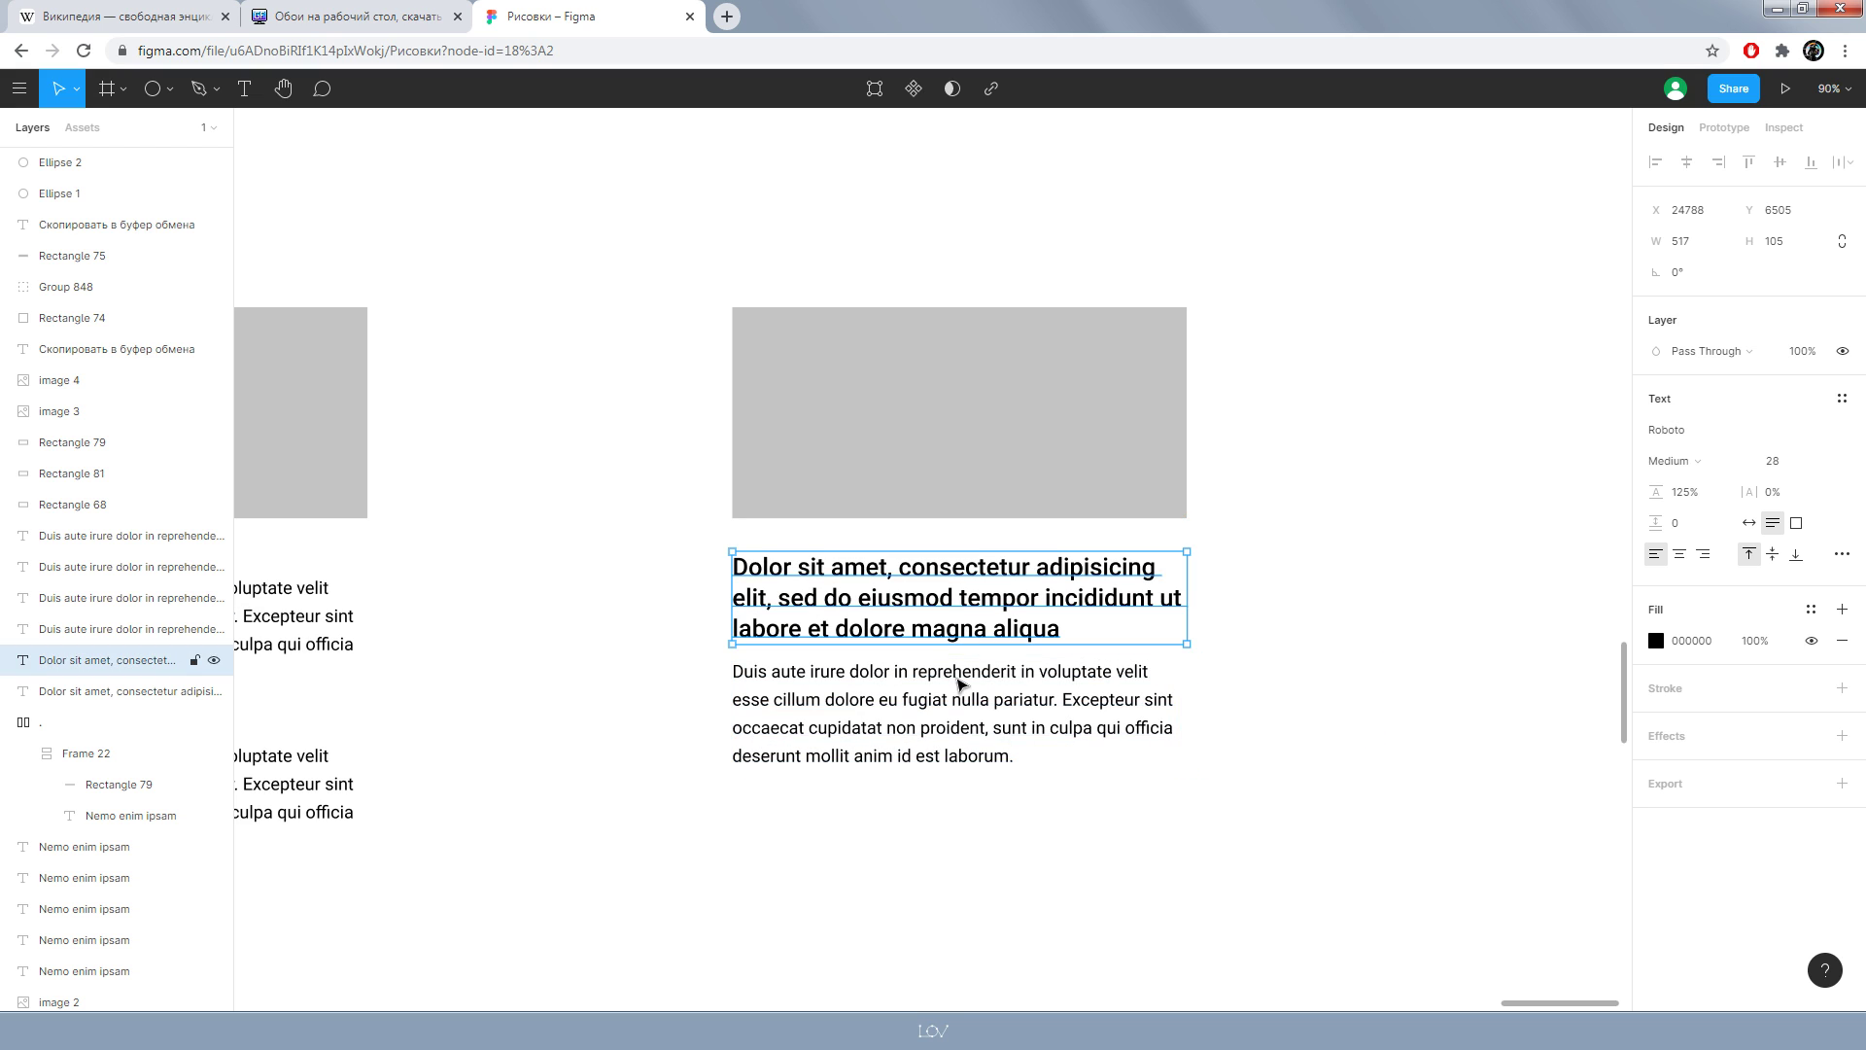
drag(958, 686, 885, 625)
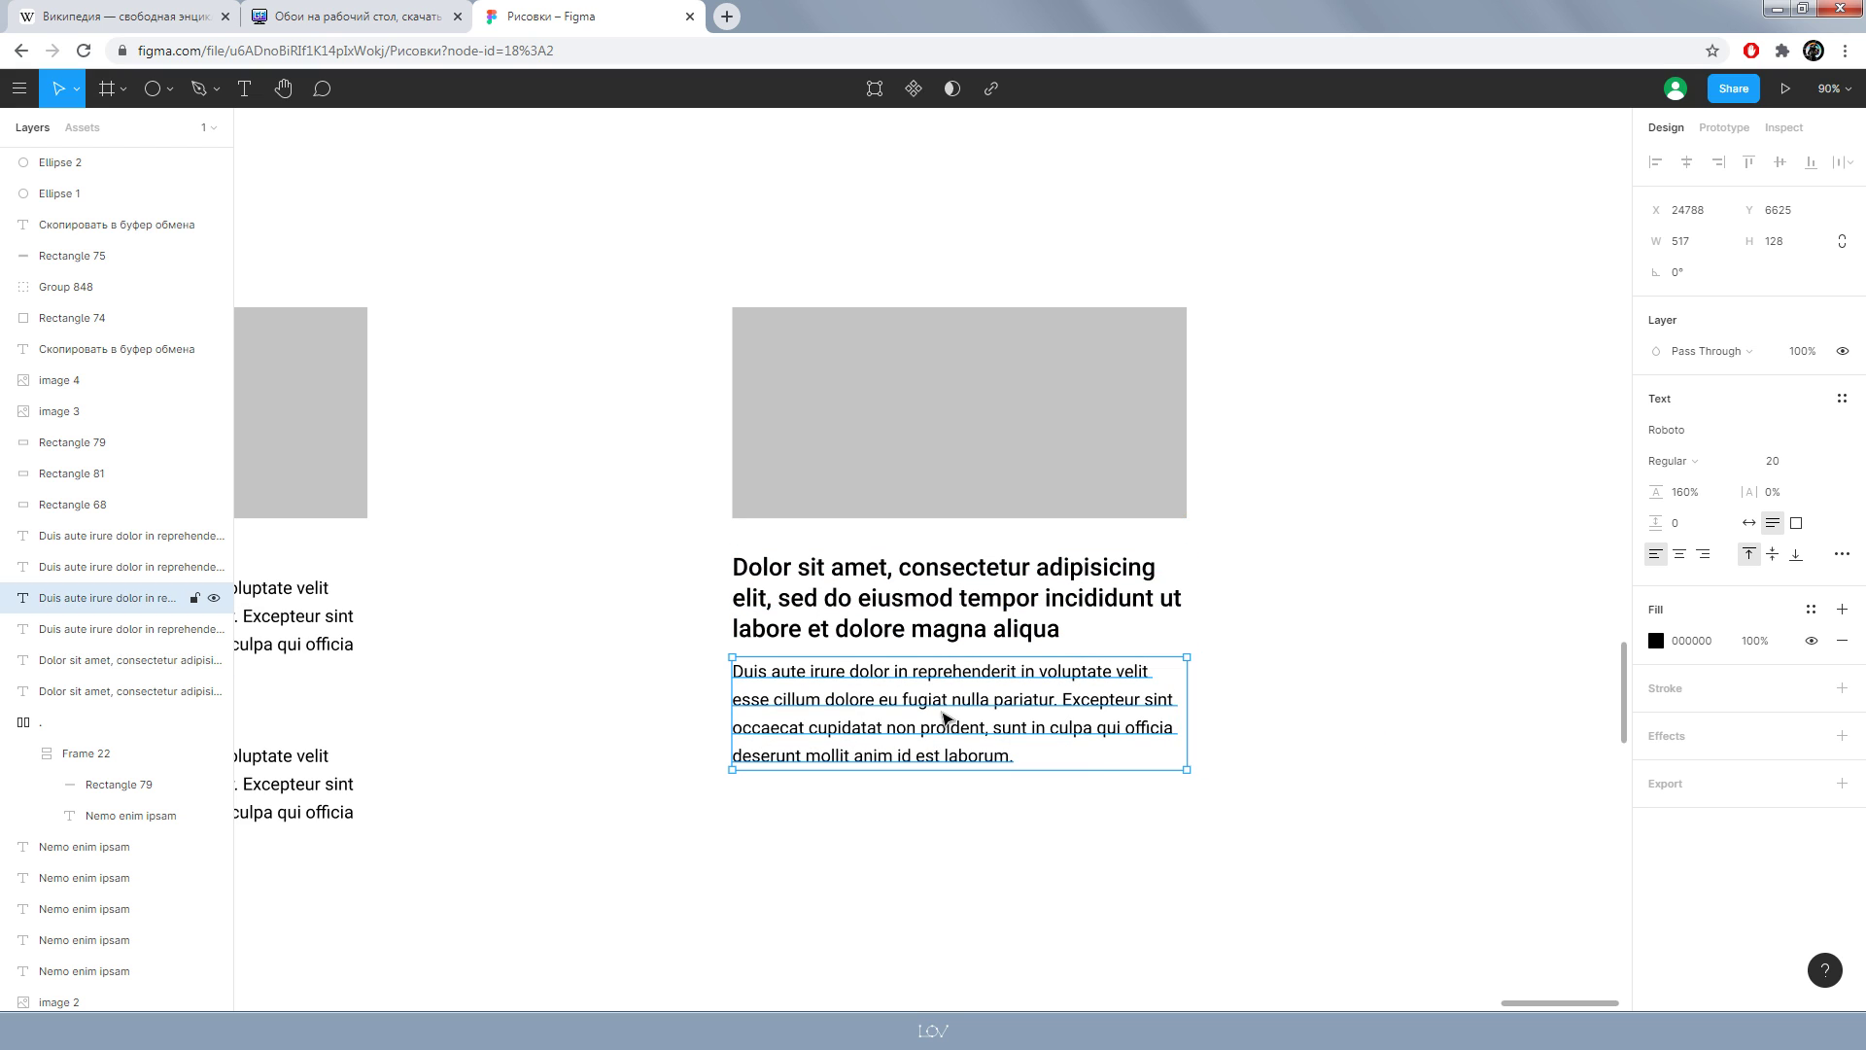
click(885, 625)
drag(885, 625, 884, 617)
drag(962, 710, 965, 715)
click(917, 595)
drag(1751, 211, 1763, 218)
click(1274, 729)
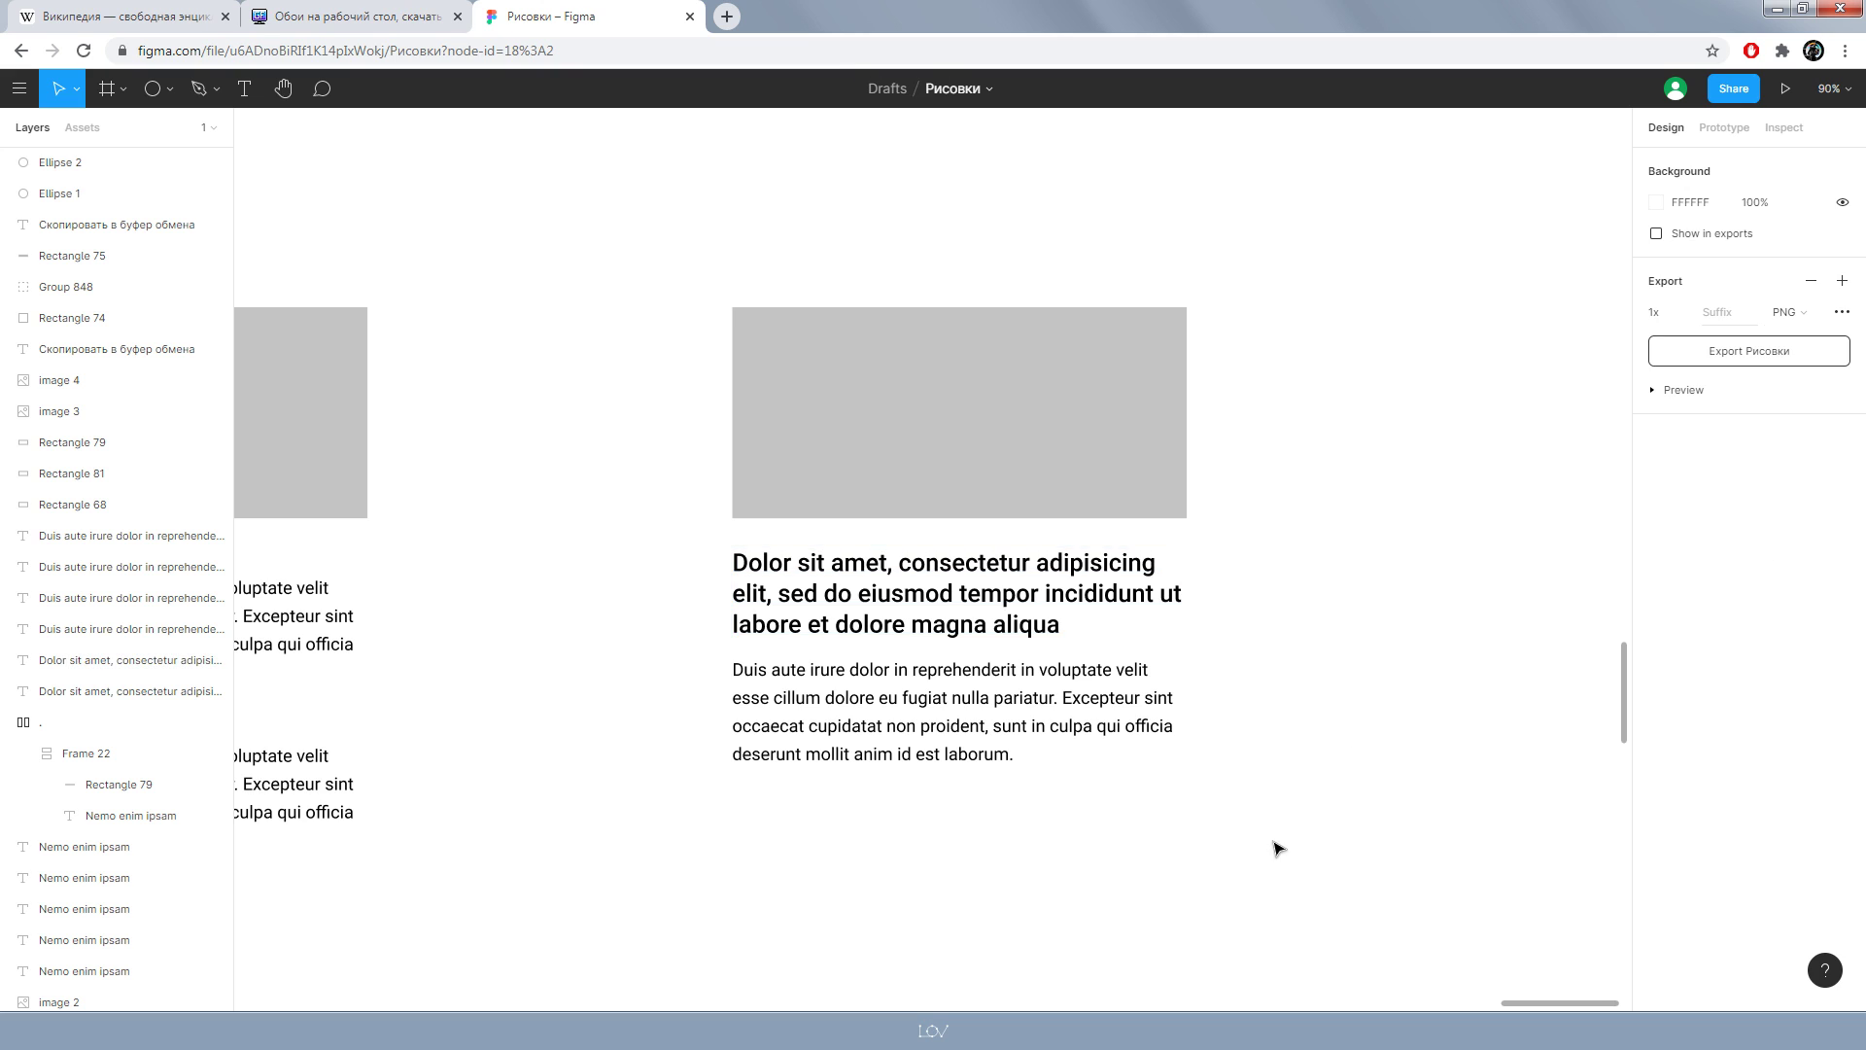
scroll(1354, 667, down, 3)
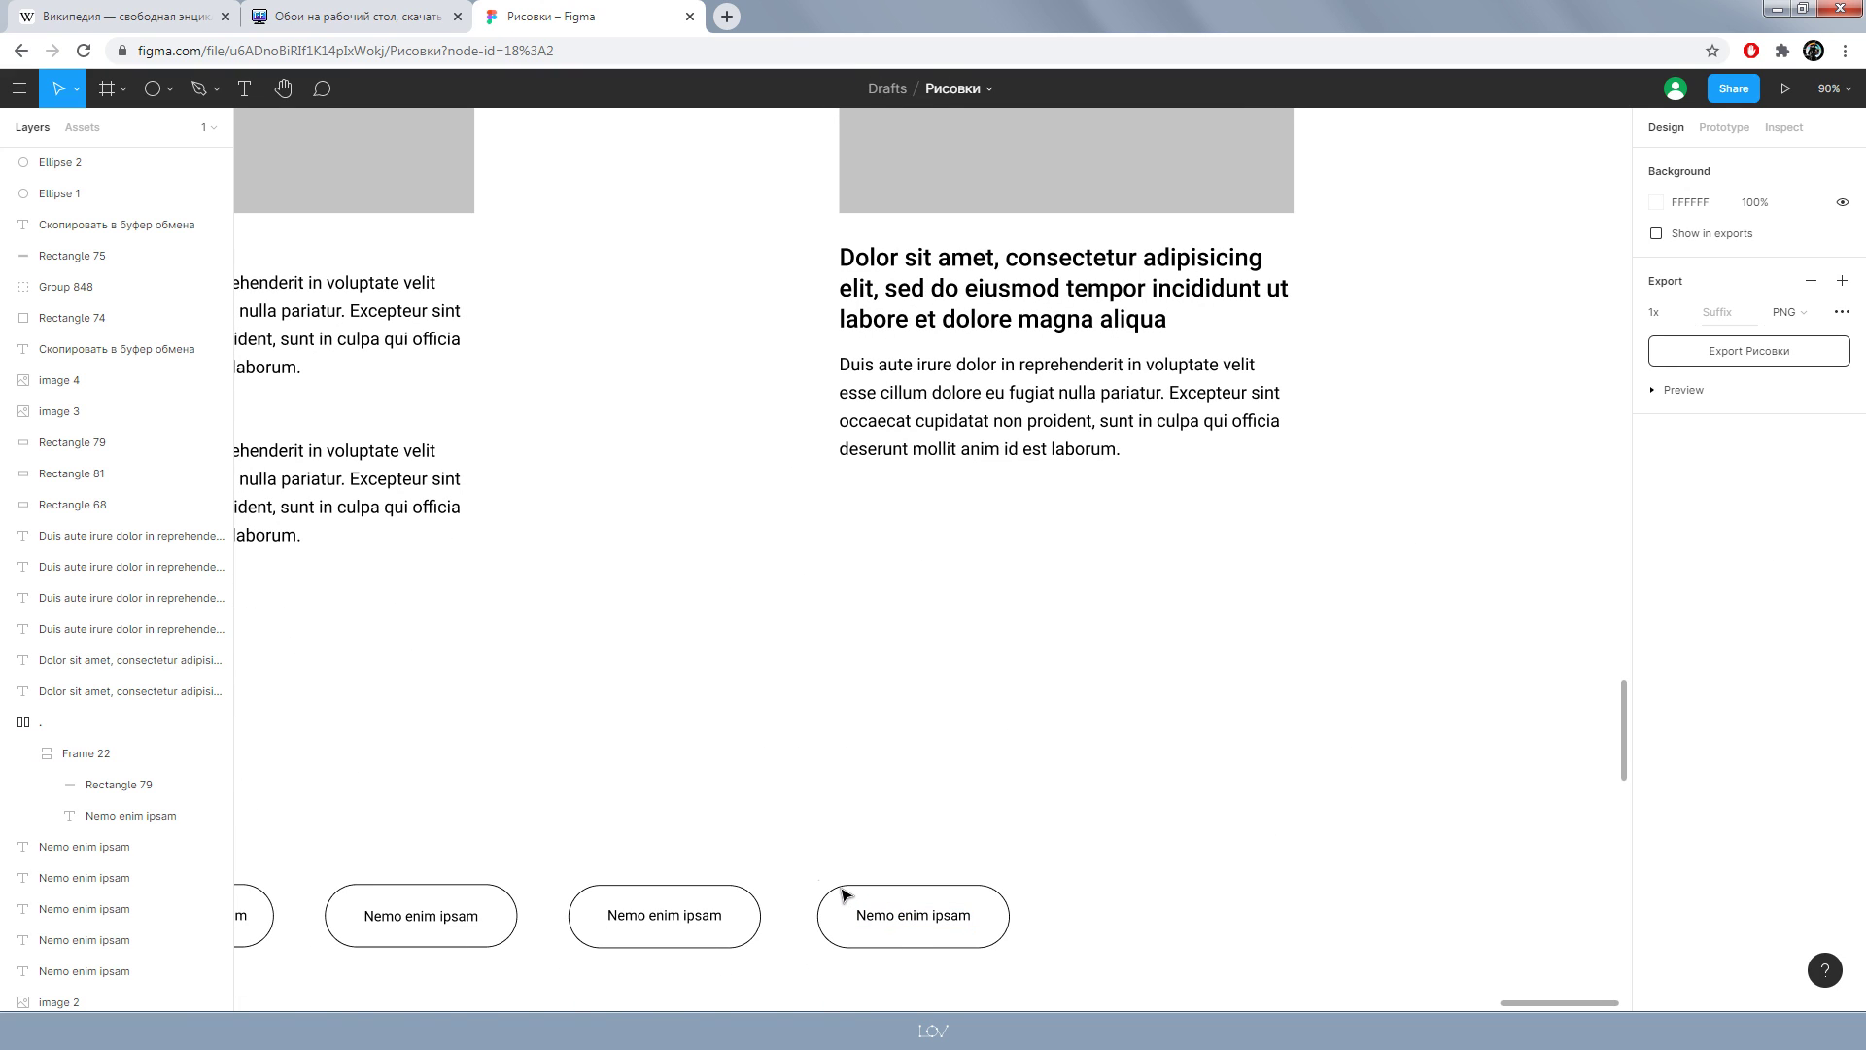
- Duplicate the 'Nemo enim ipsam' pill button and place the copy beneath the copied card's body paragraph
click(825, 886)
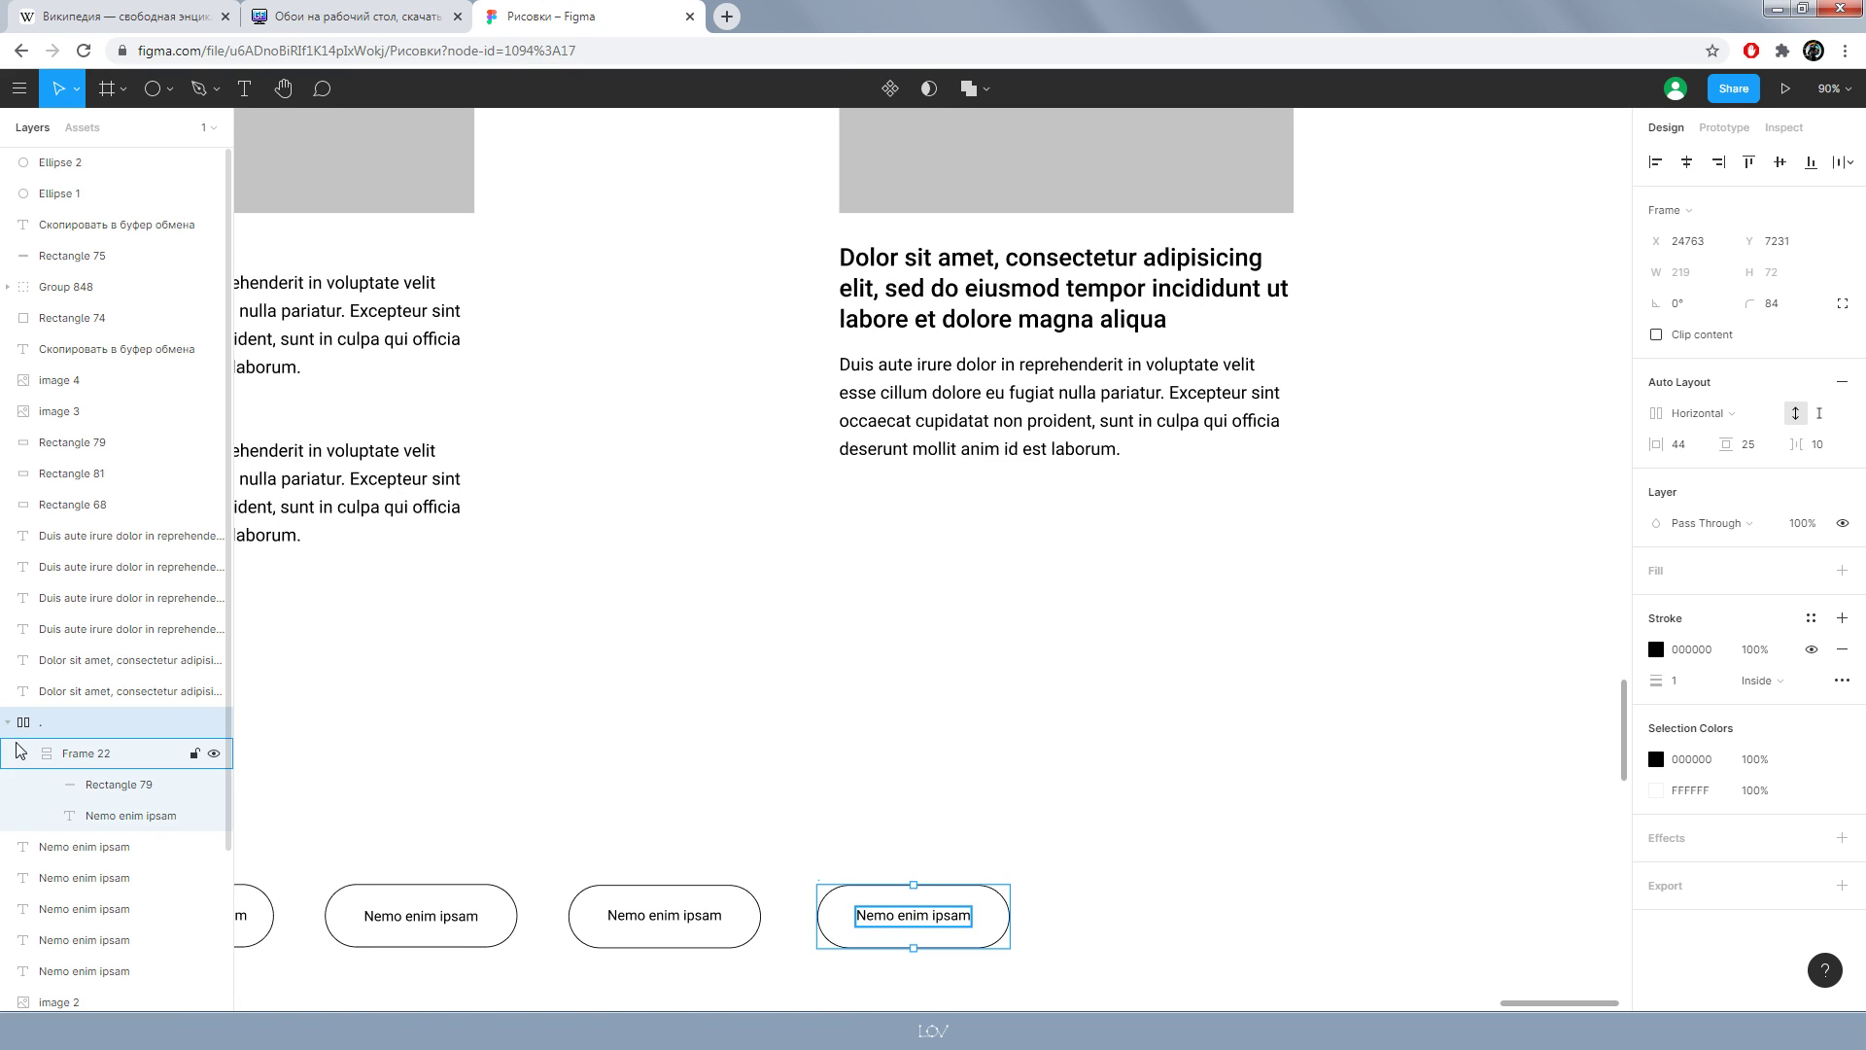
key(ctrl+d)
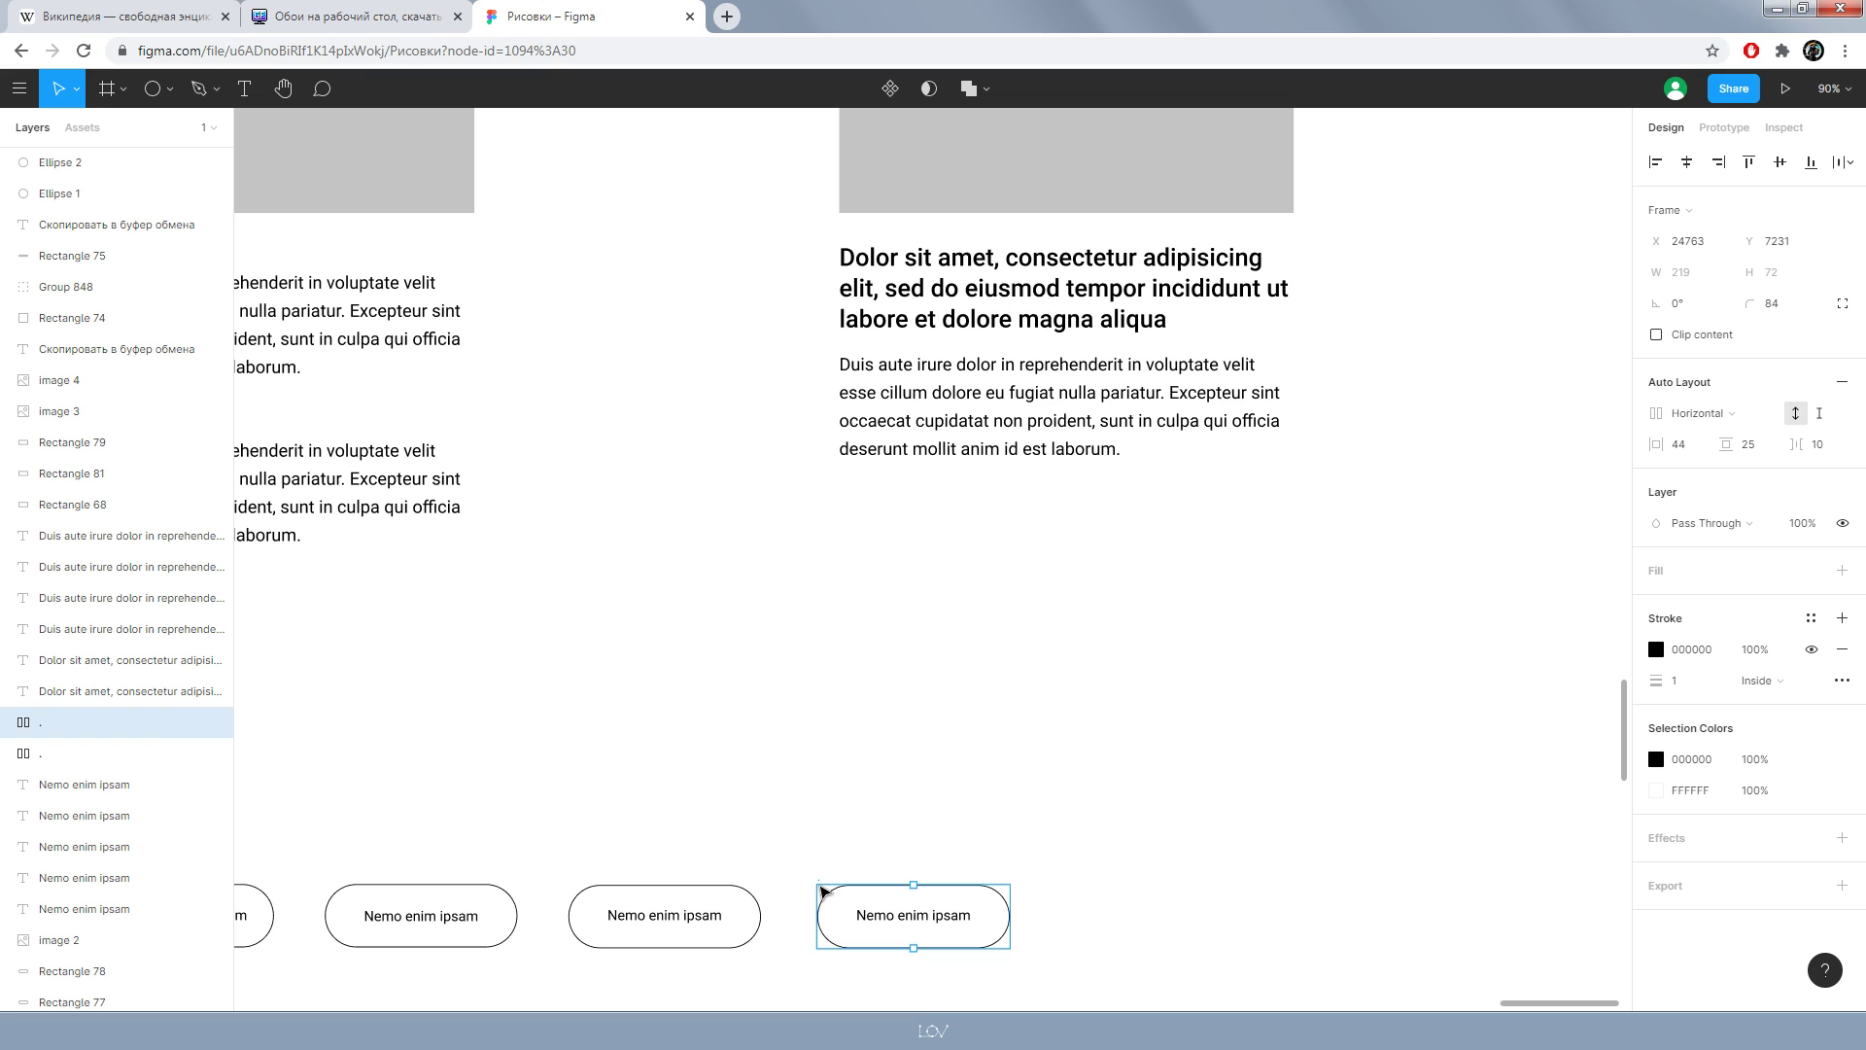
drag(821, 890, 844, 473)
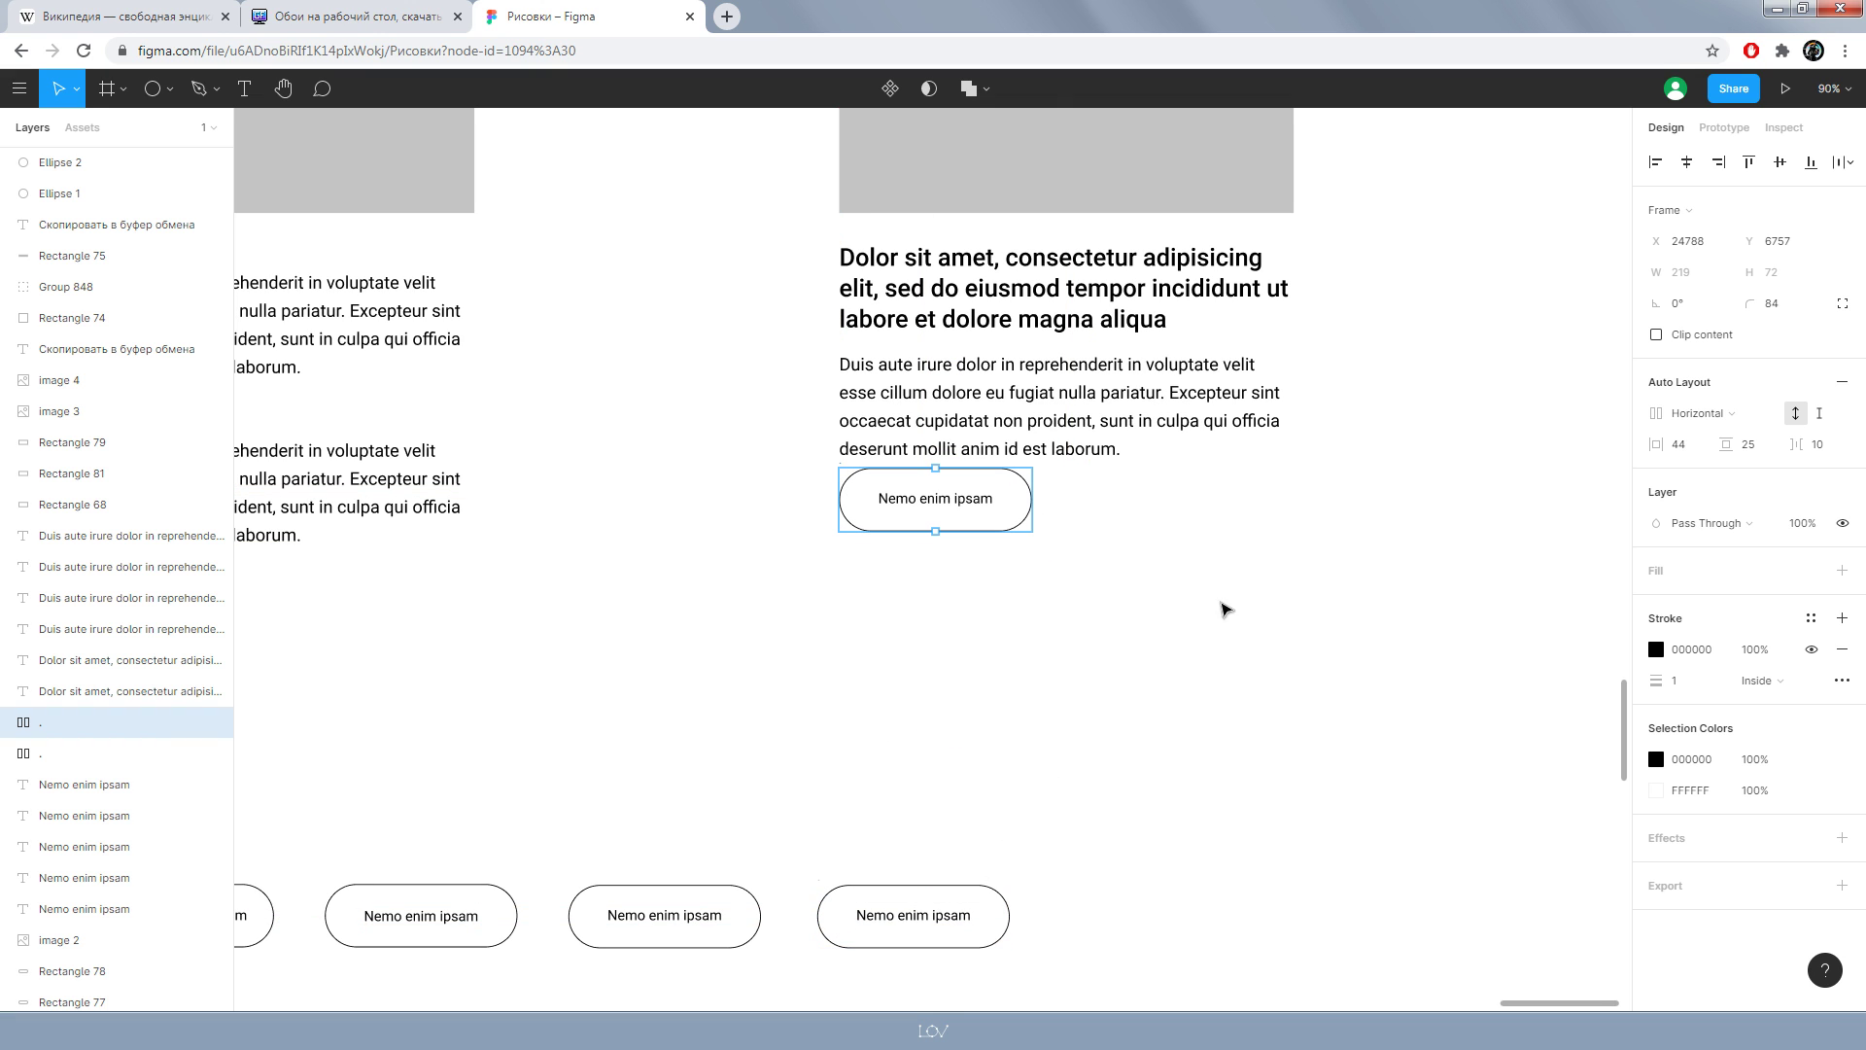
drag(1752, 239, 1760, 235)
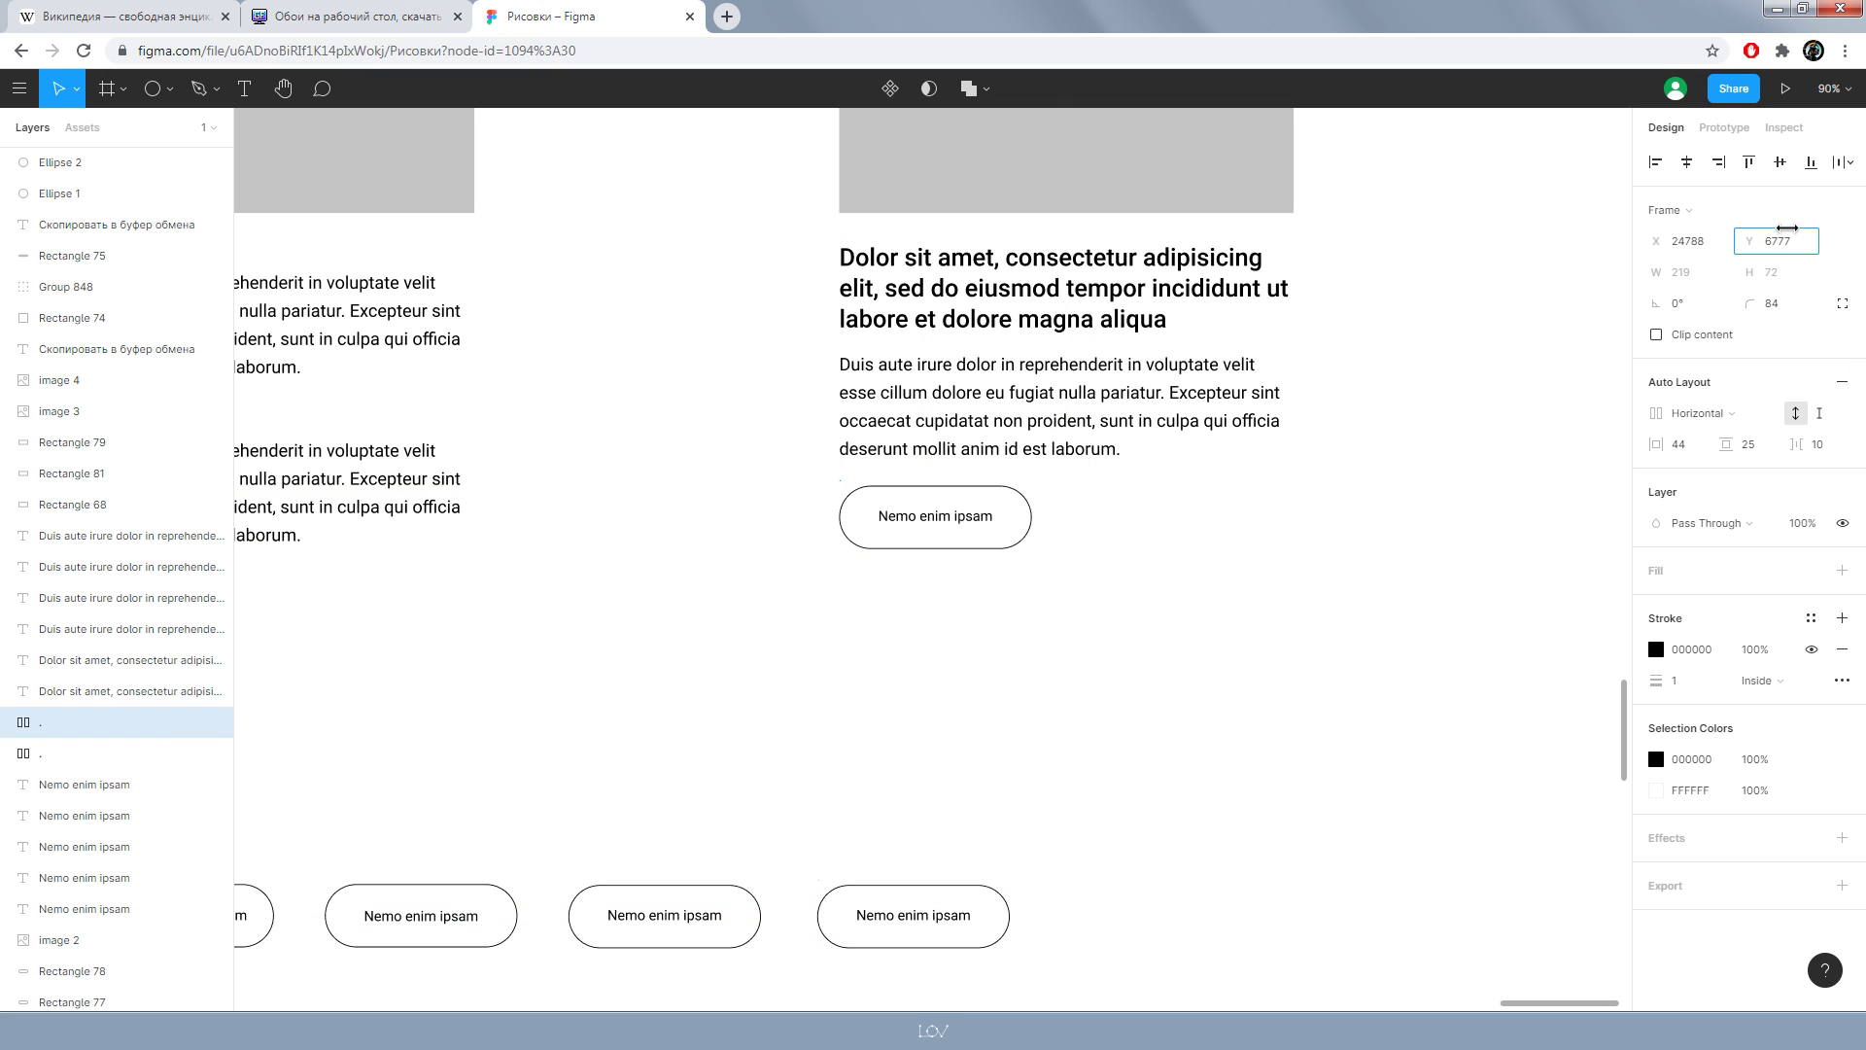
click(1234, 654)
scroll(1197, 622, up, 2)
scroll(1196, 622, up, 3)
scroll(1076, 692, right, 3)
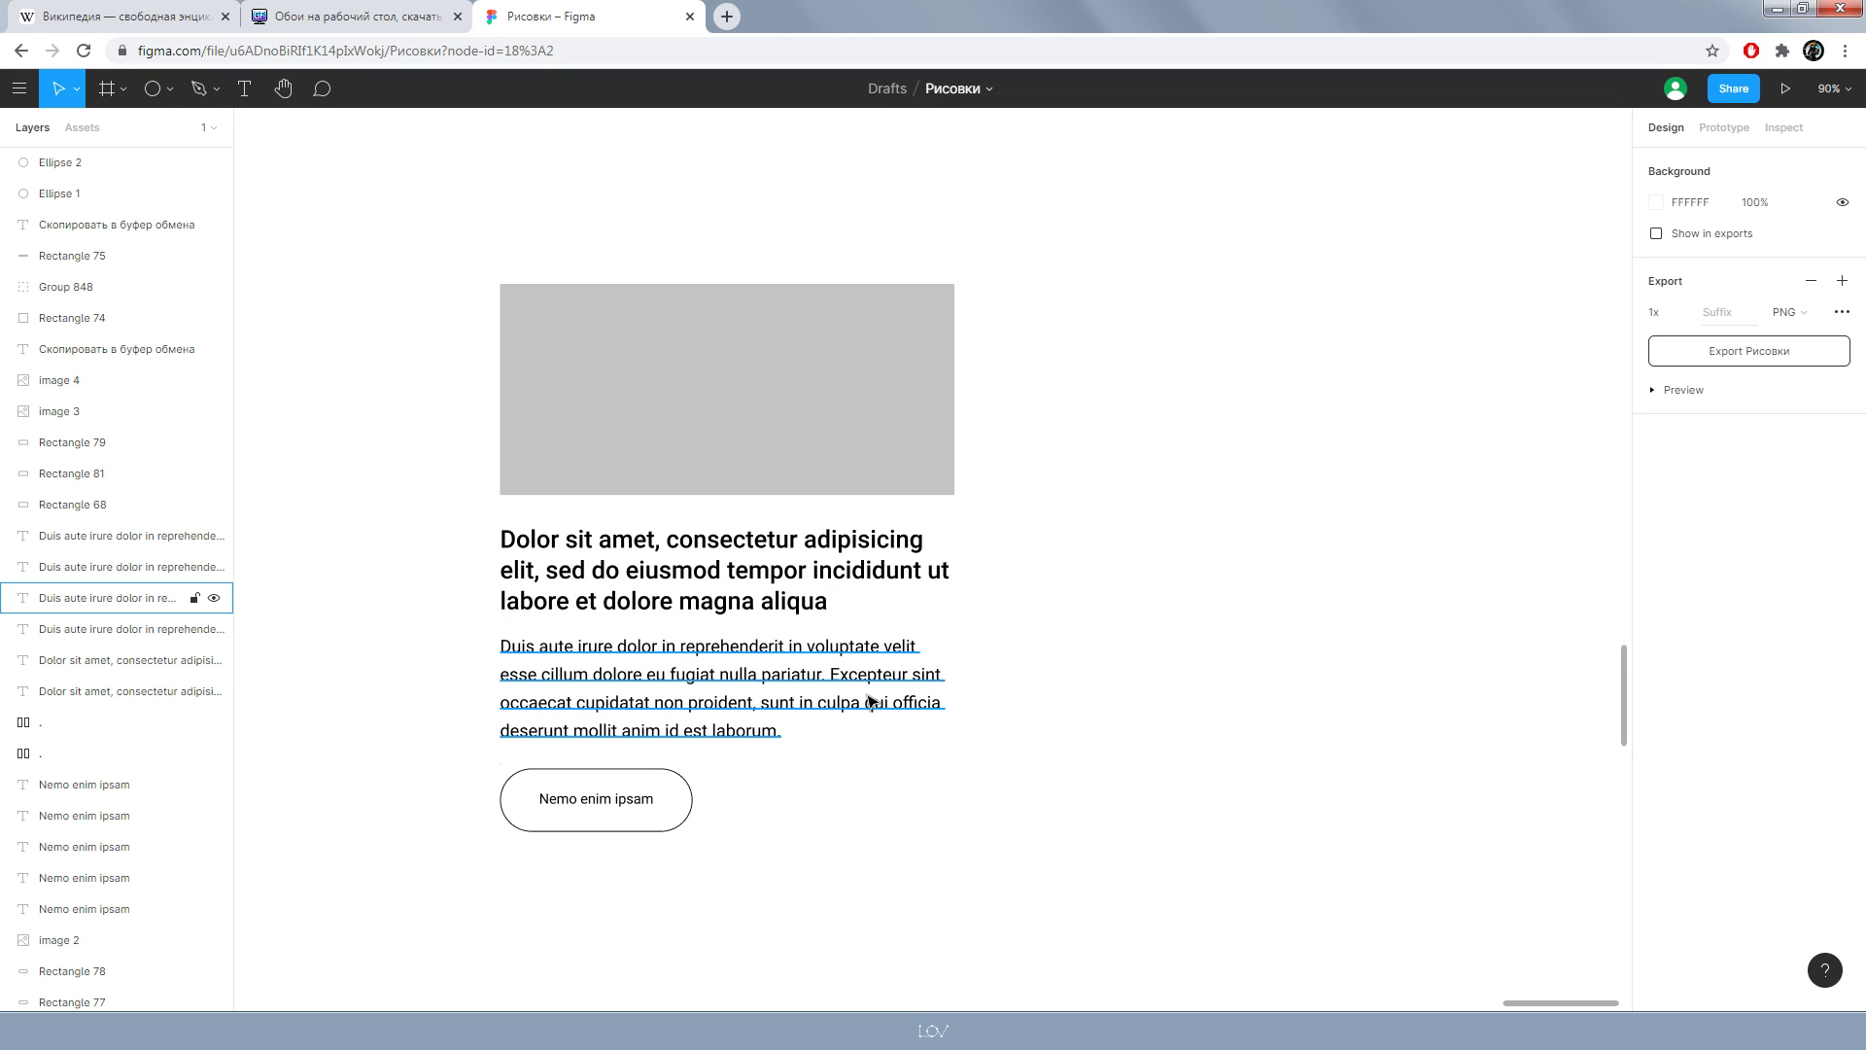
double_click(745, 602)
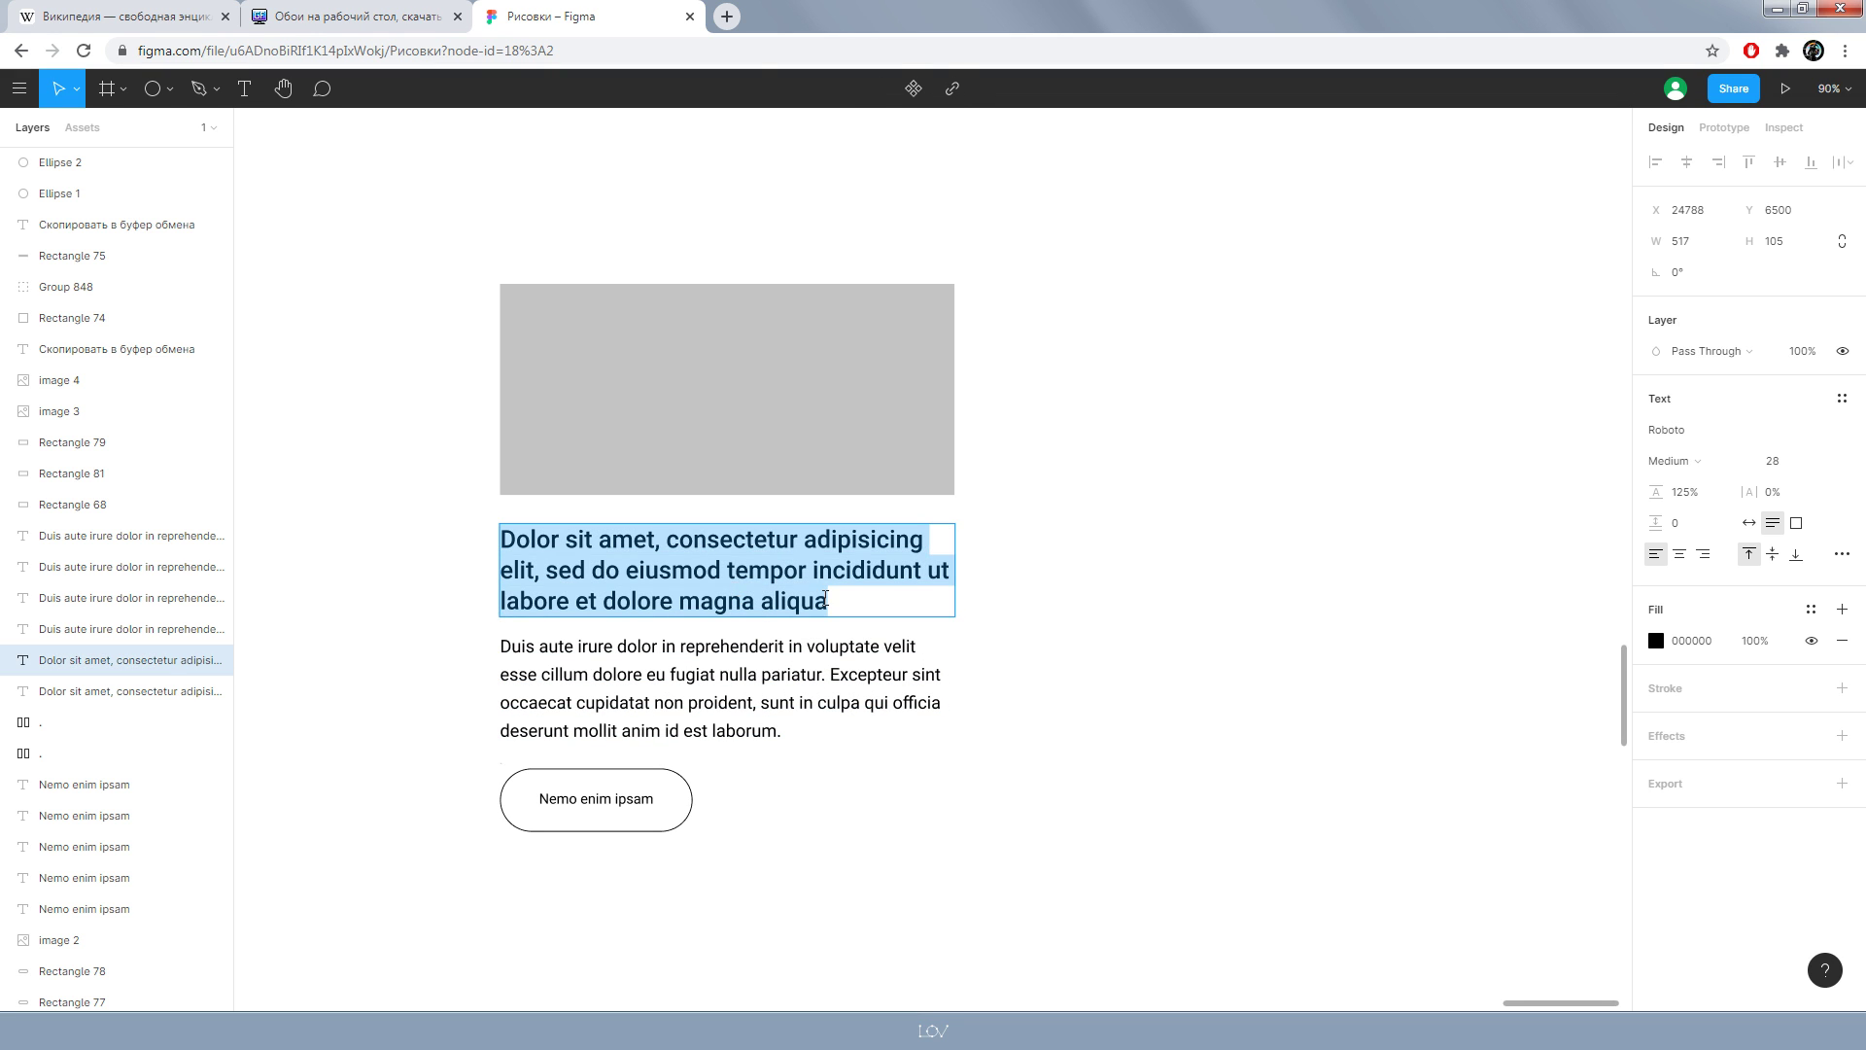
click(849, 602)
text(aaaa)
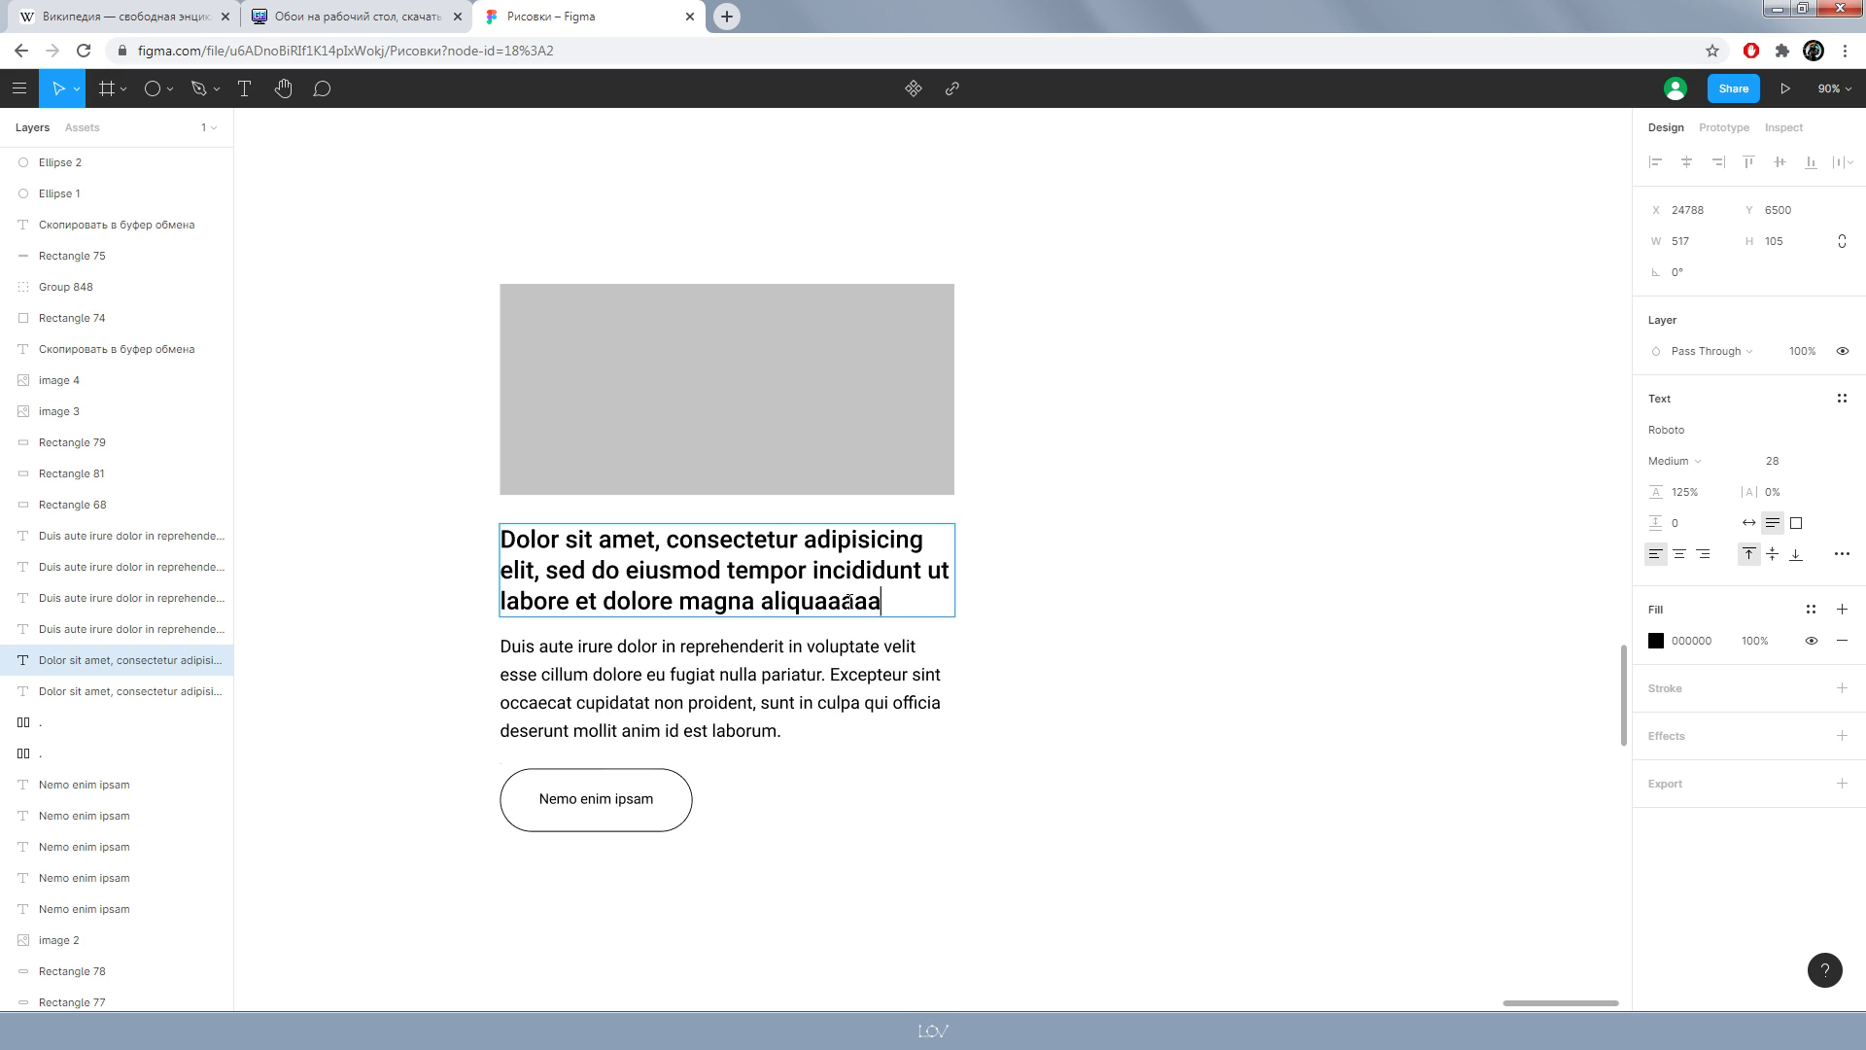
text(aaaaaaaaaaaaaaaaaaaaaa)
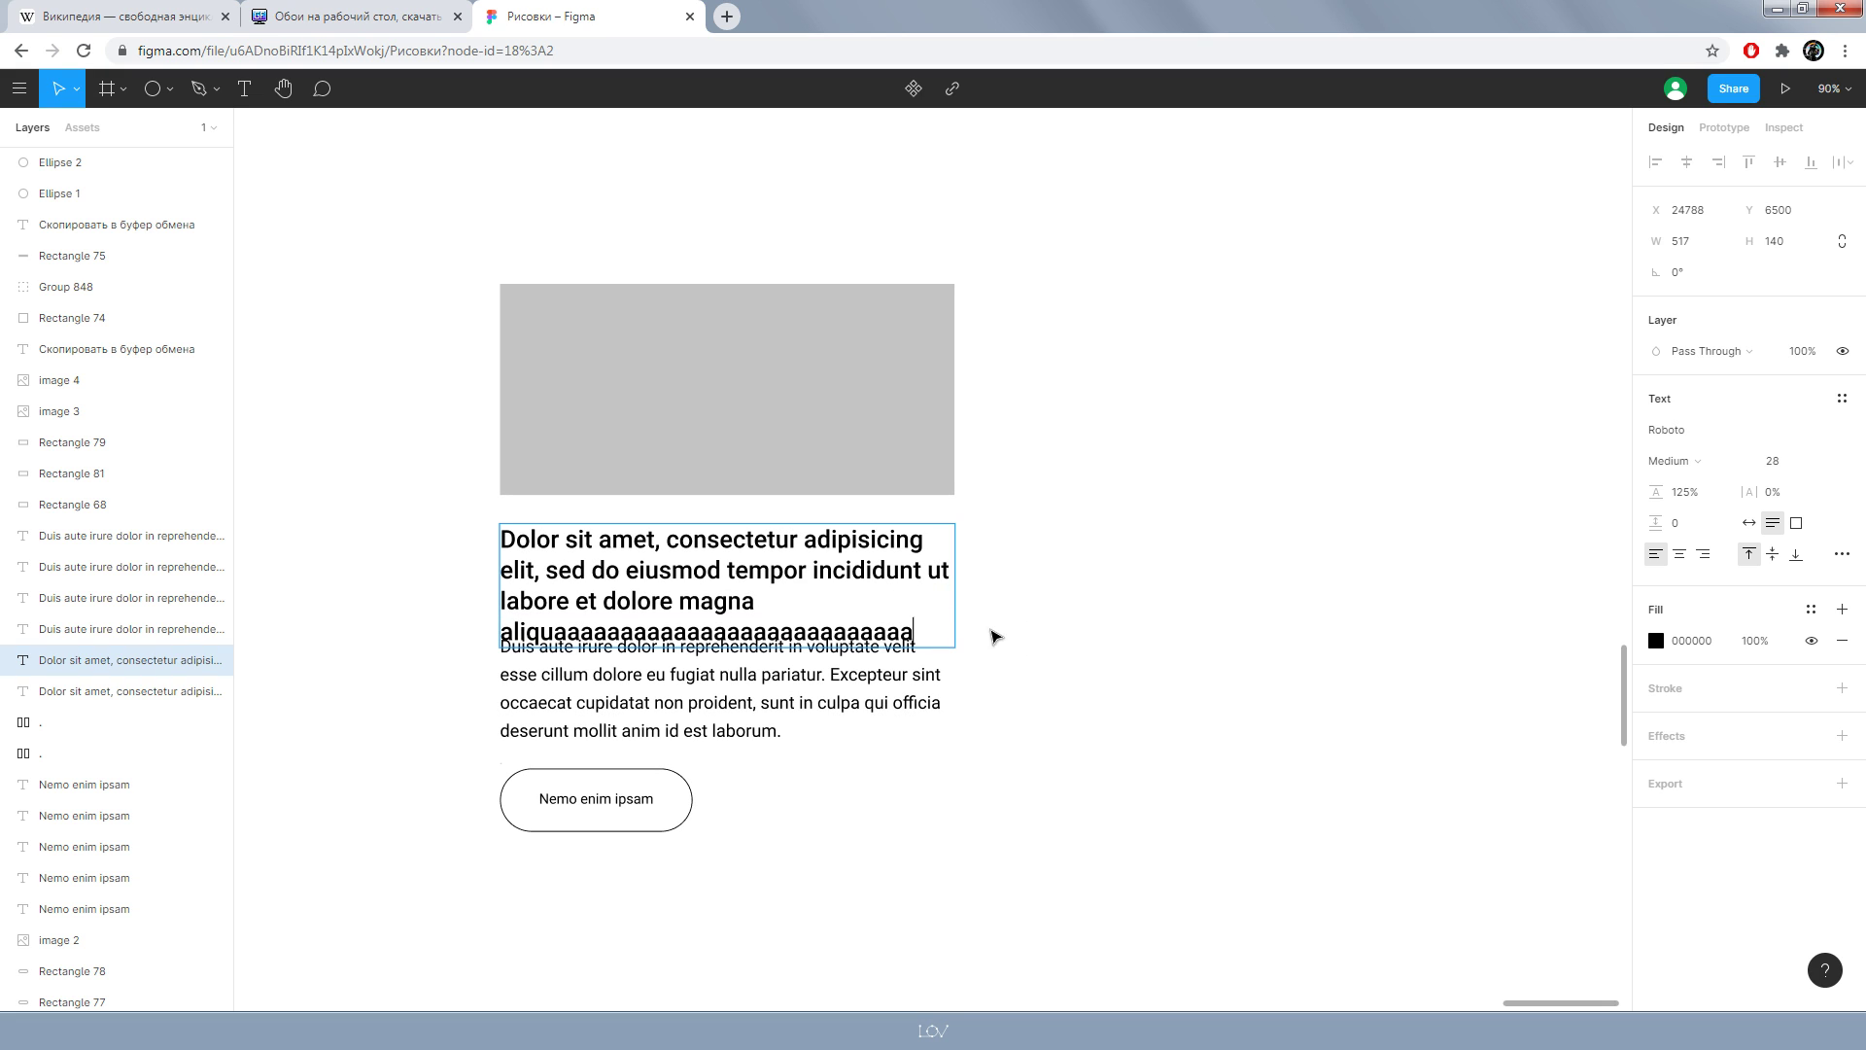
key(ctrl+z)
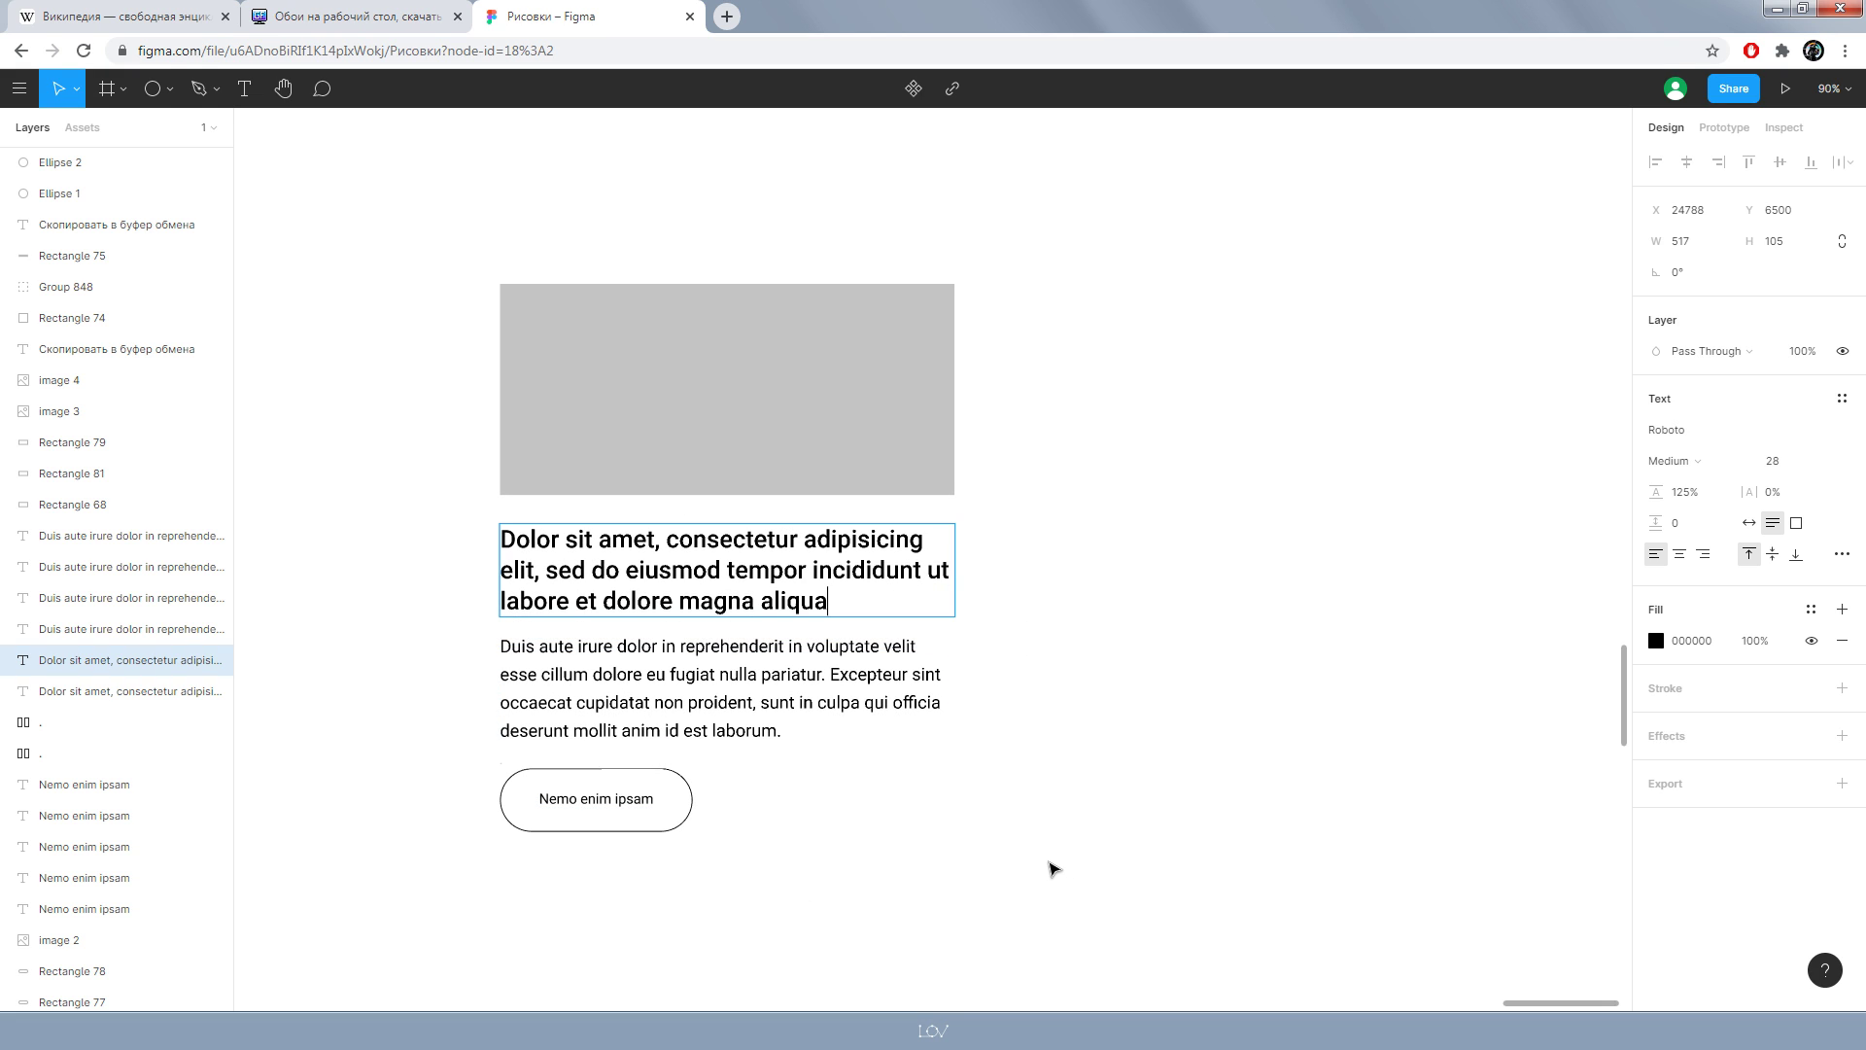
key(Escape)
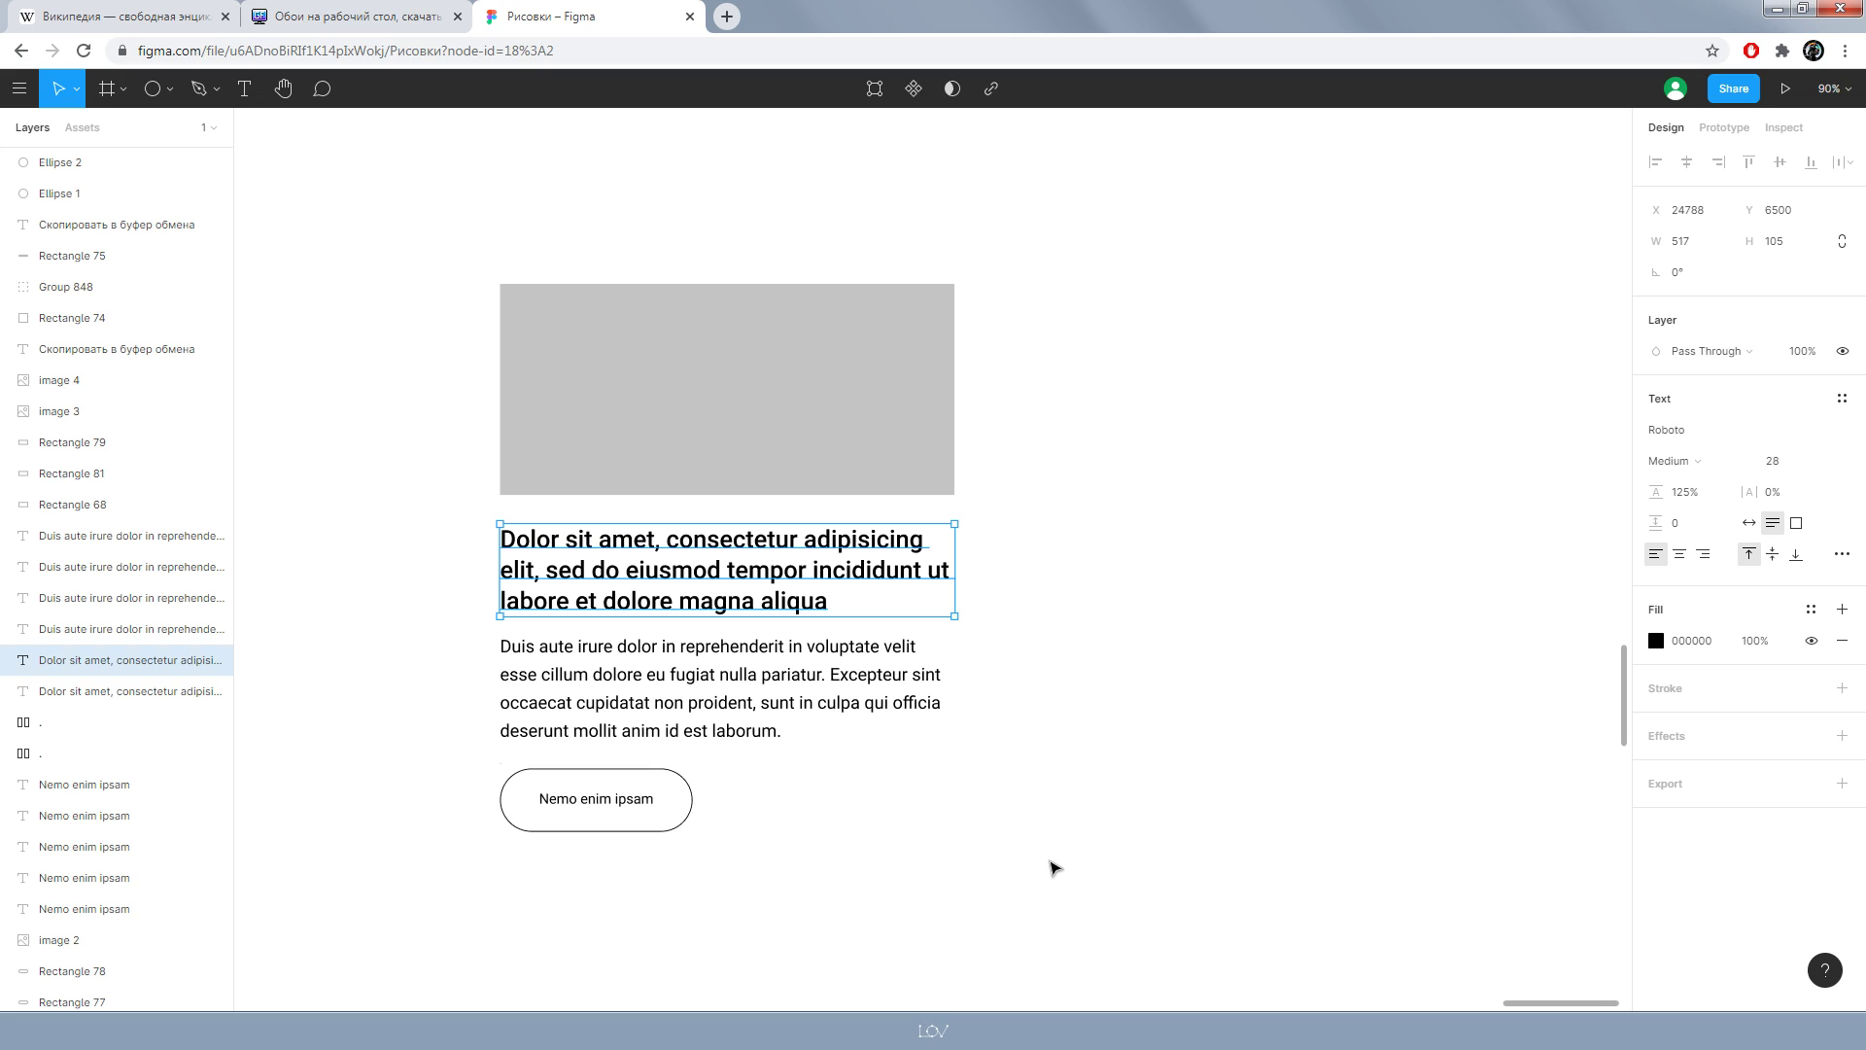
click(1059, 854)
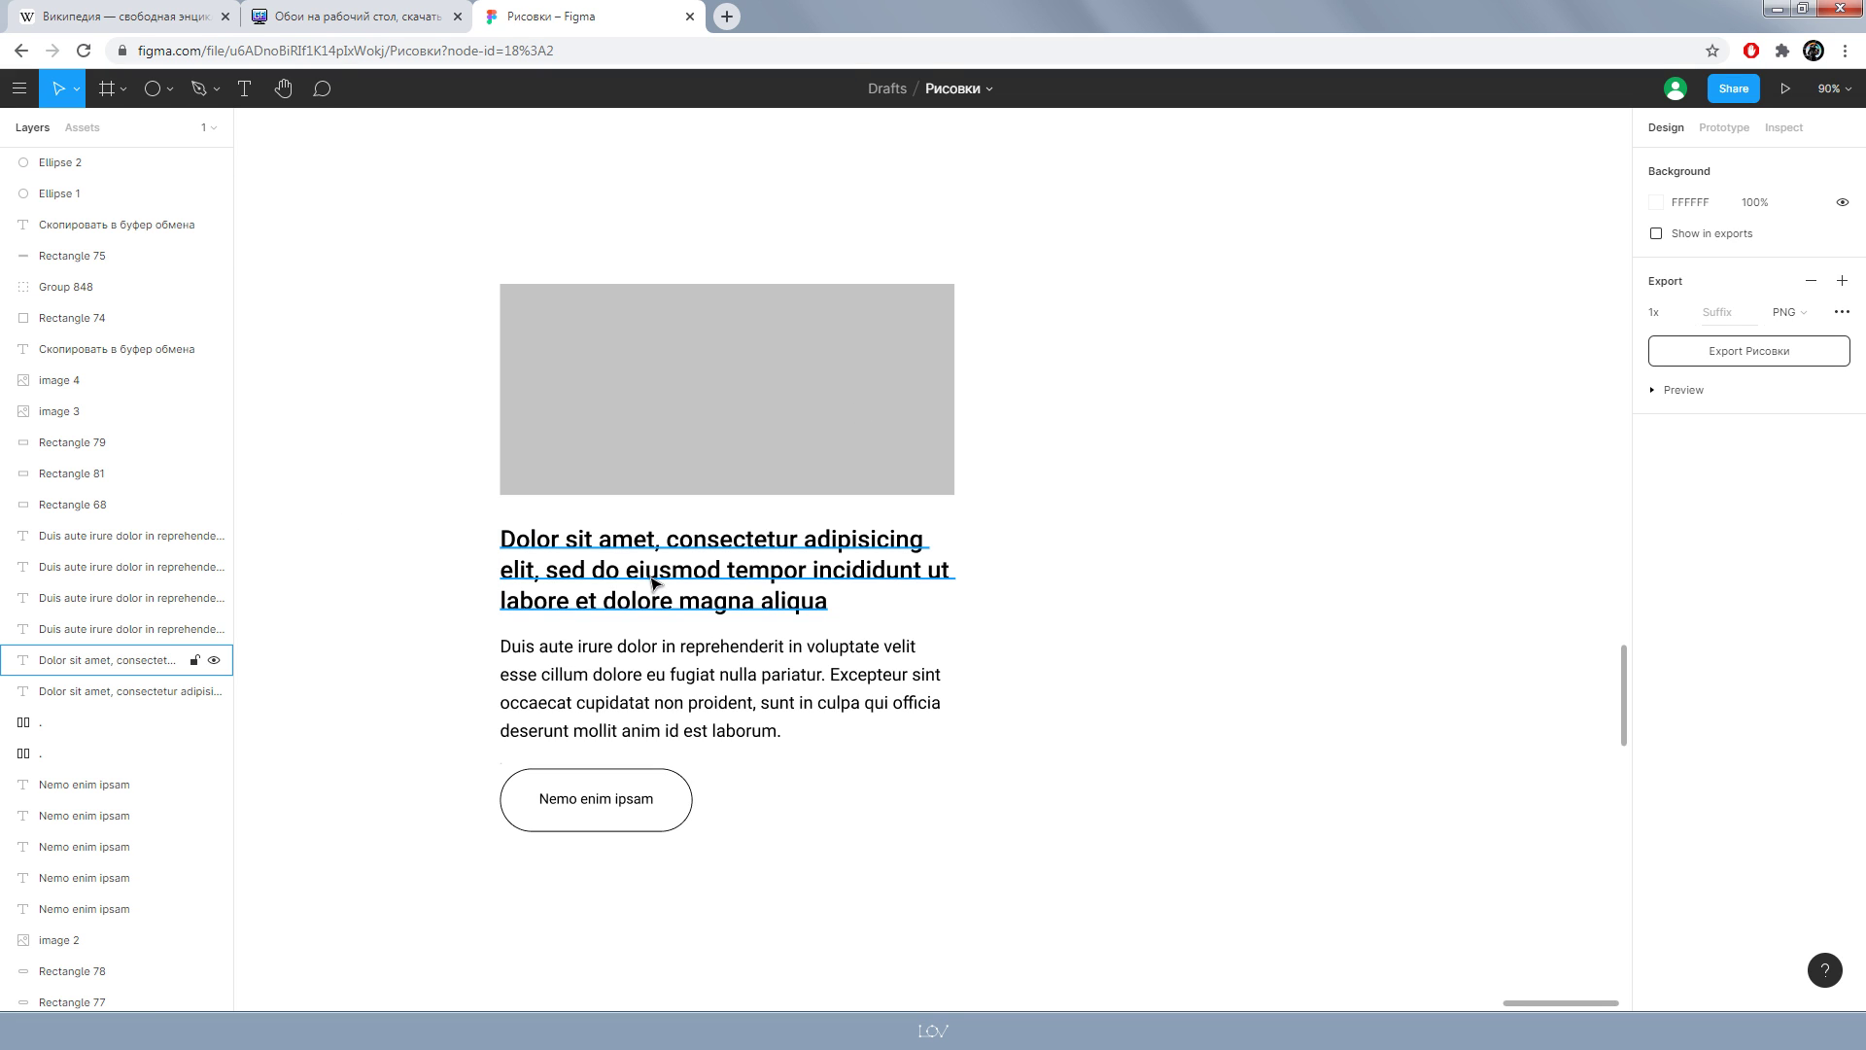
- Alt-drag a copy of the card to the right and wrap its four layers in vertical auto-layout Frame 23
drag(1127, 243, 486, 941)
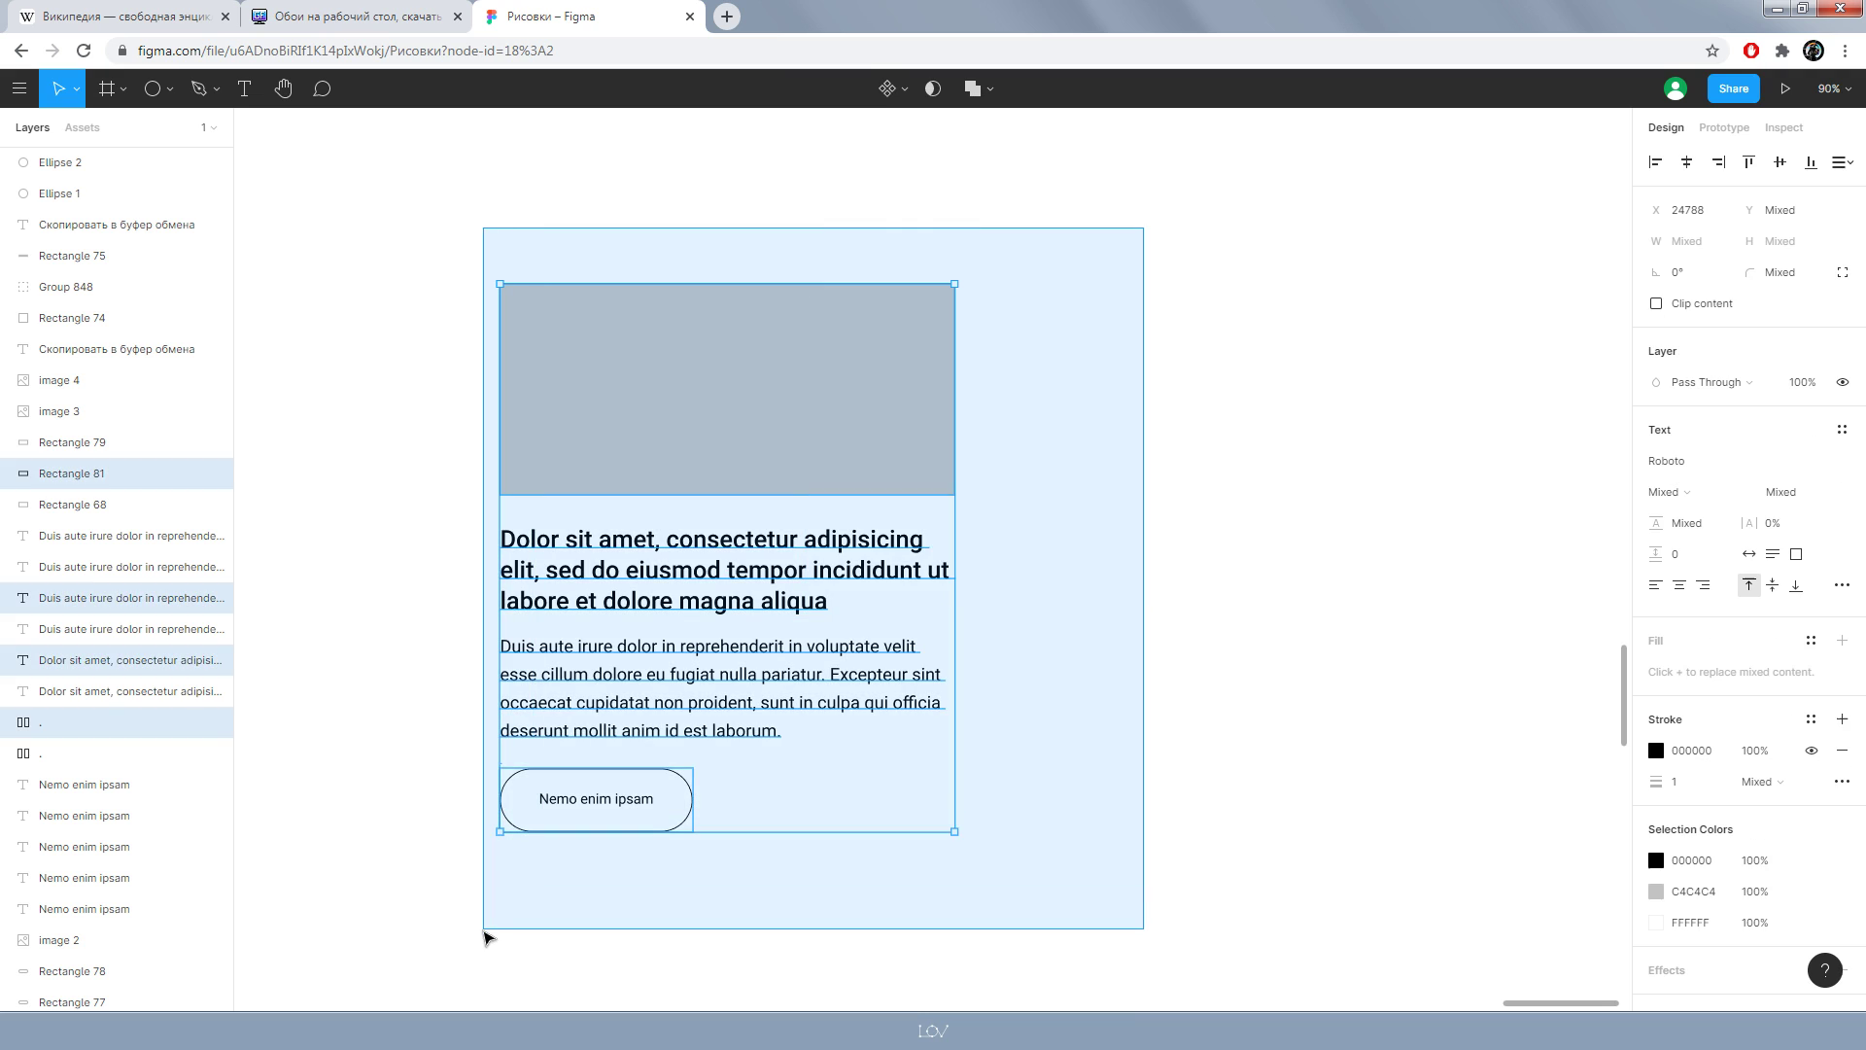
drag(550, 479, 1066, 470)
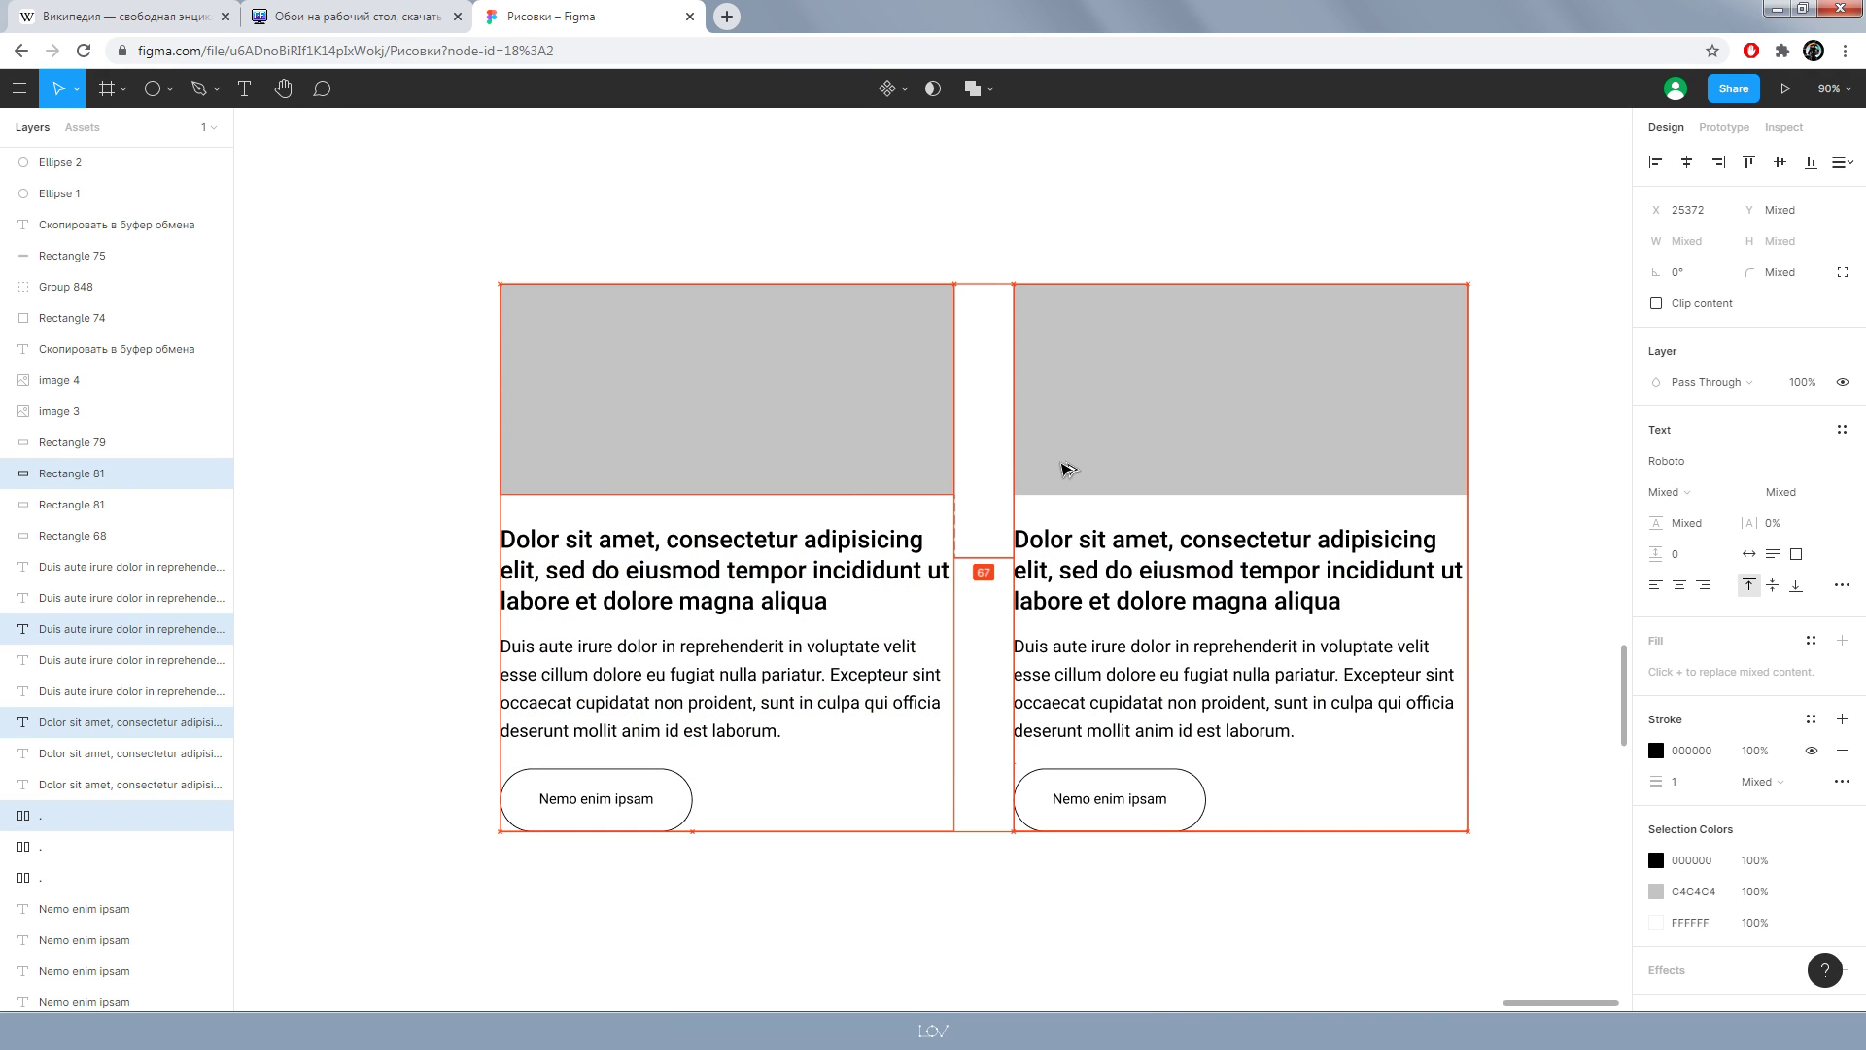
drag(1133, 410, 1072, 410)
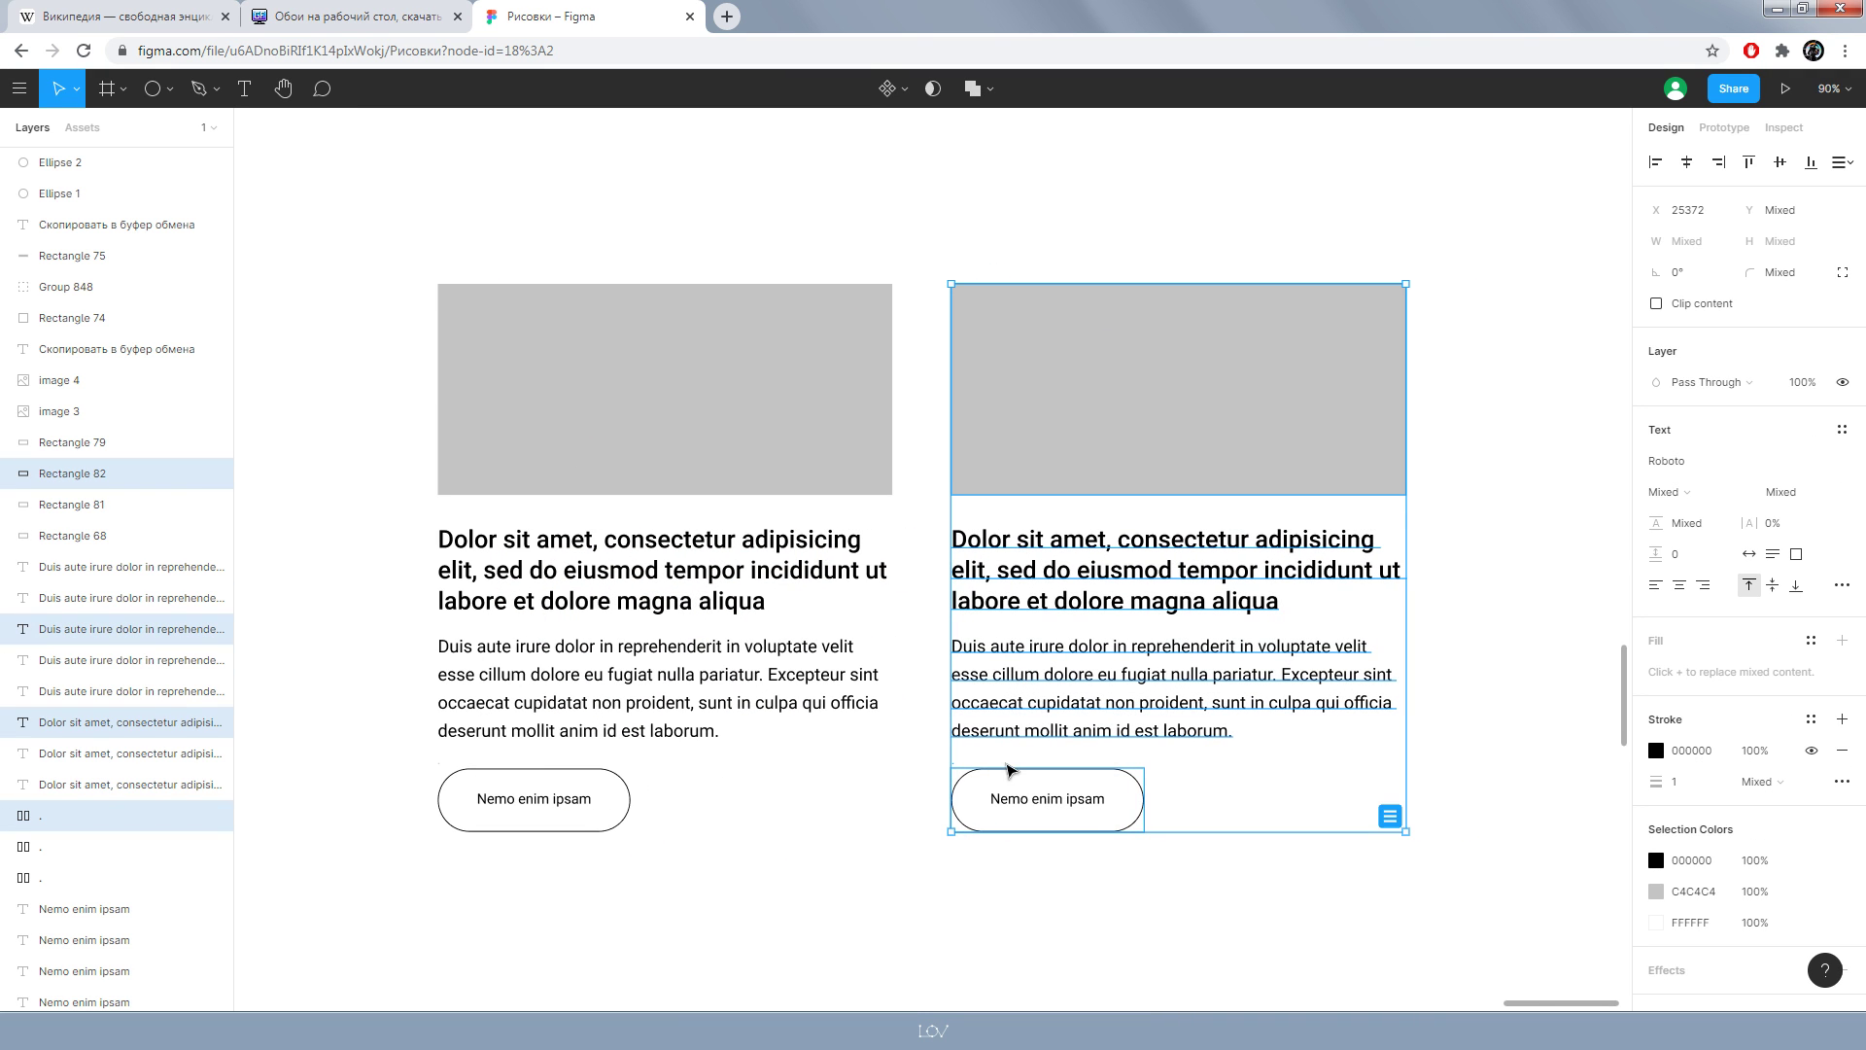
mouse_move(117, 628)
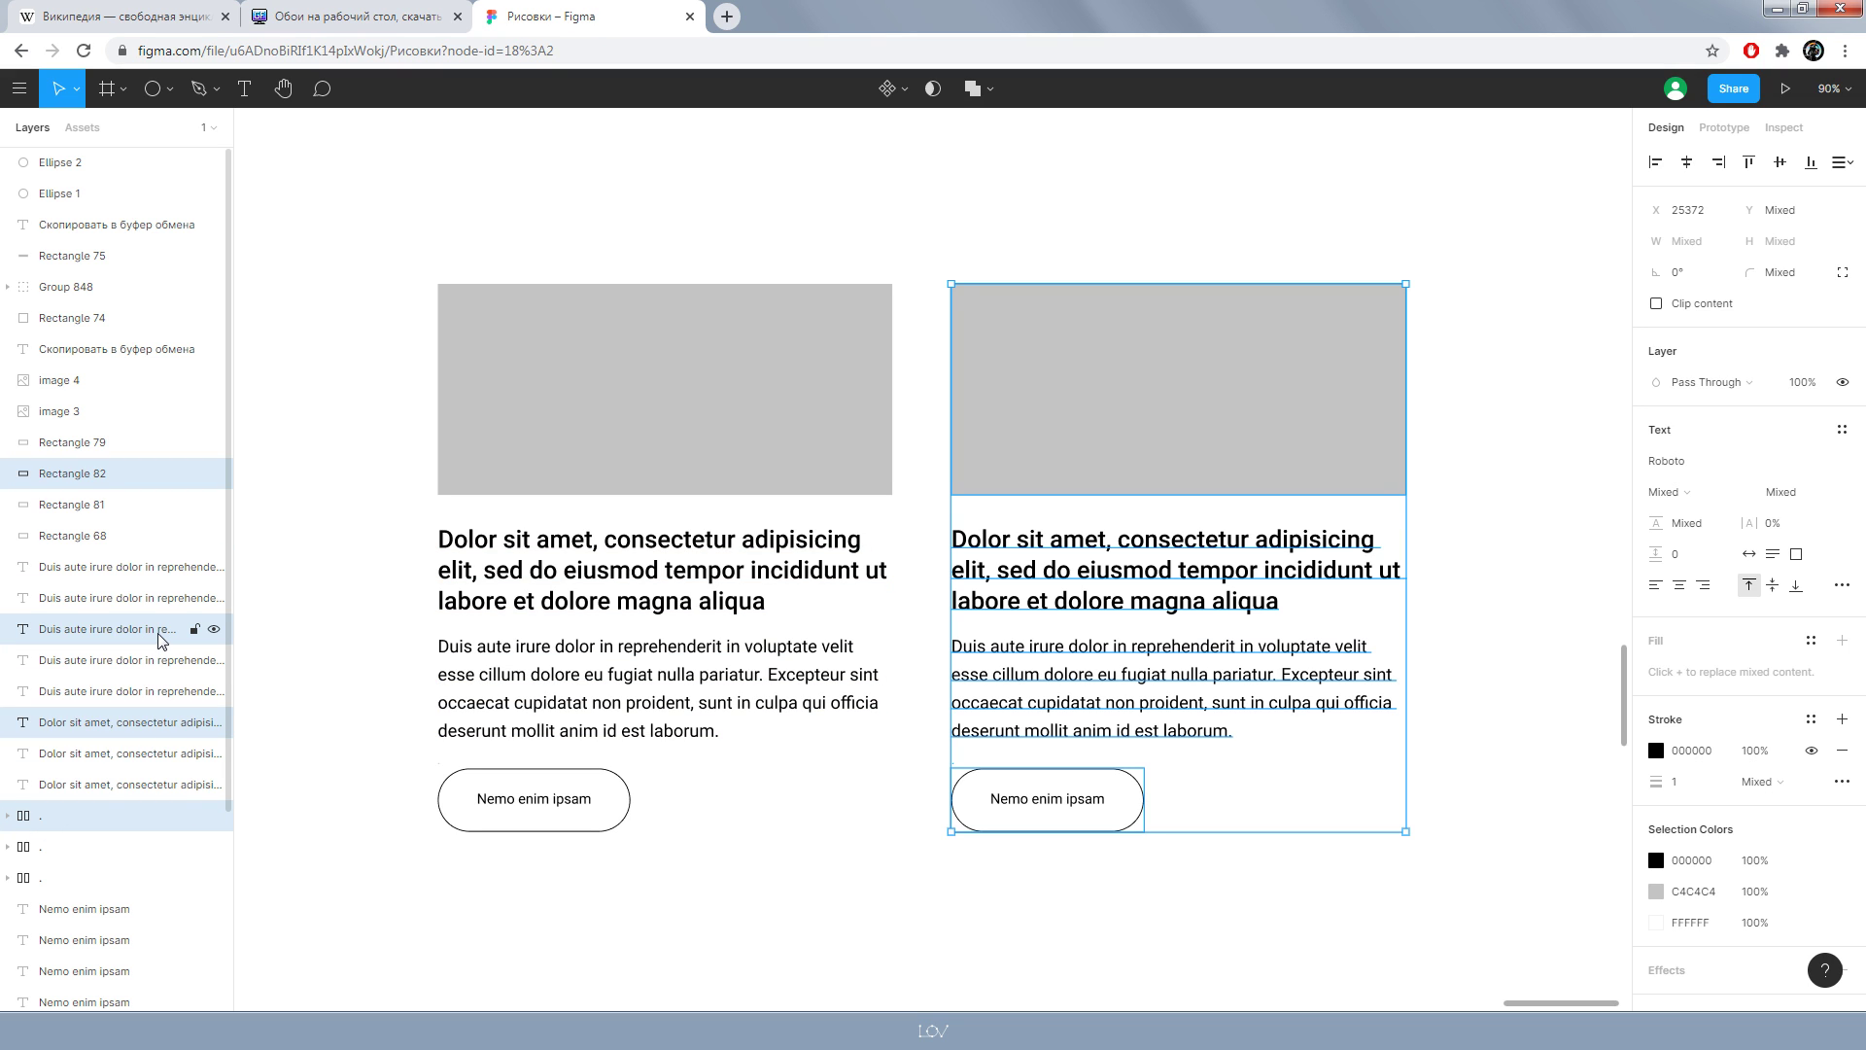
key(ctrl+shift+bracketright)
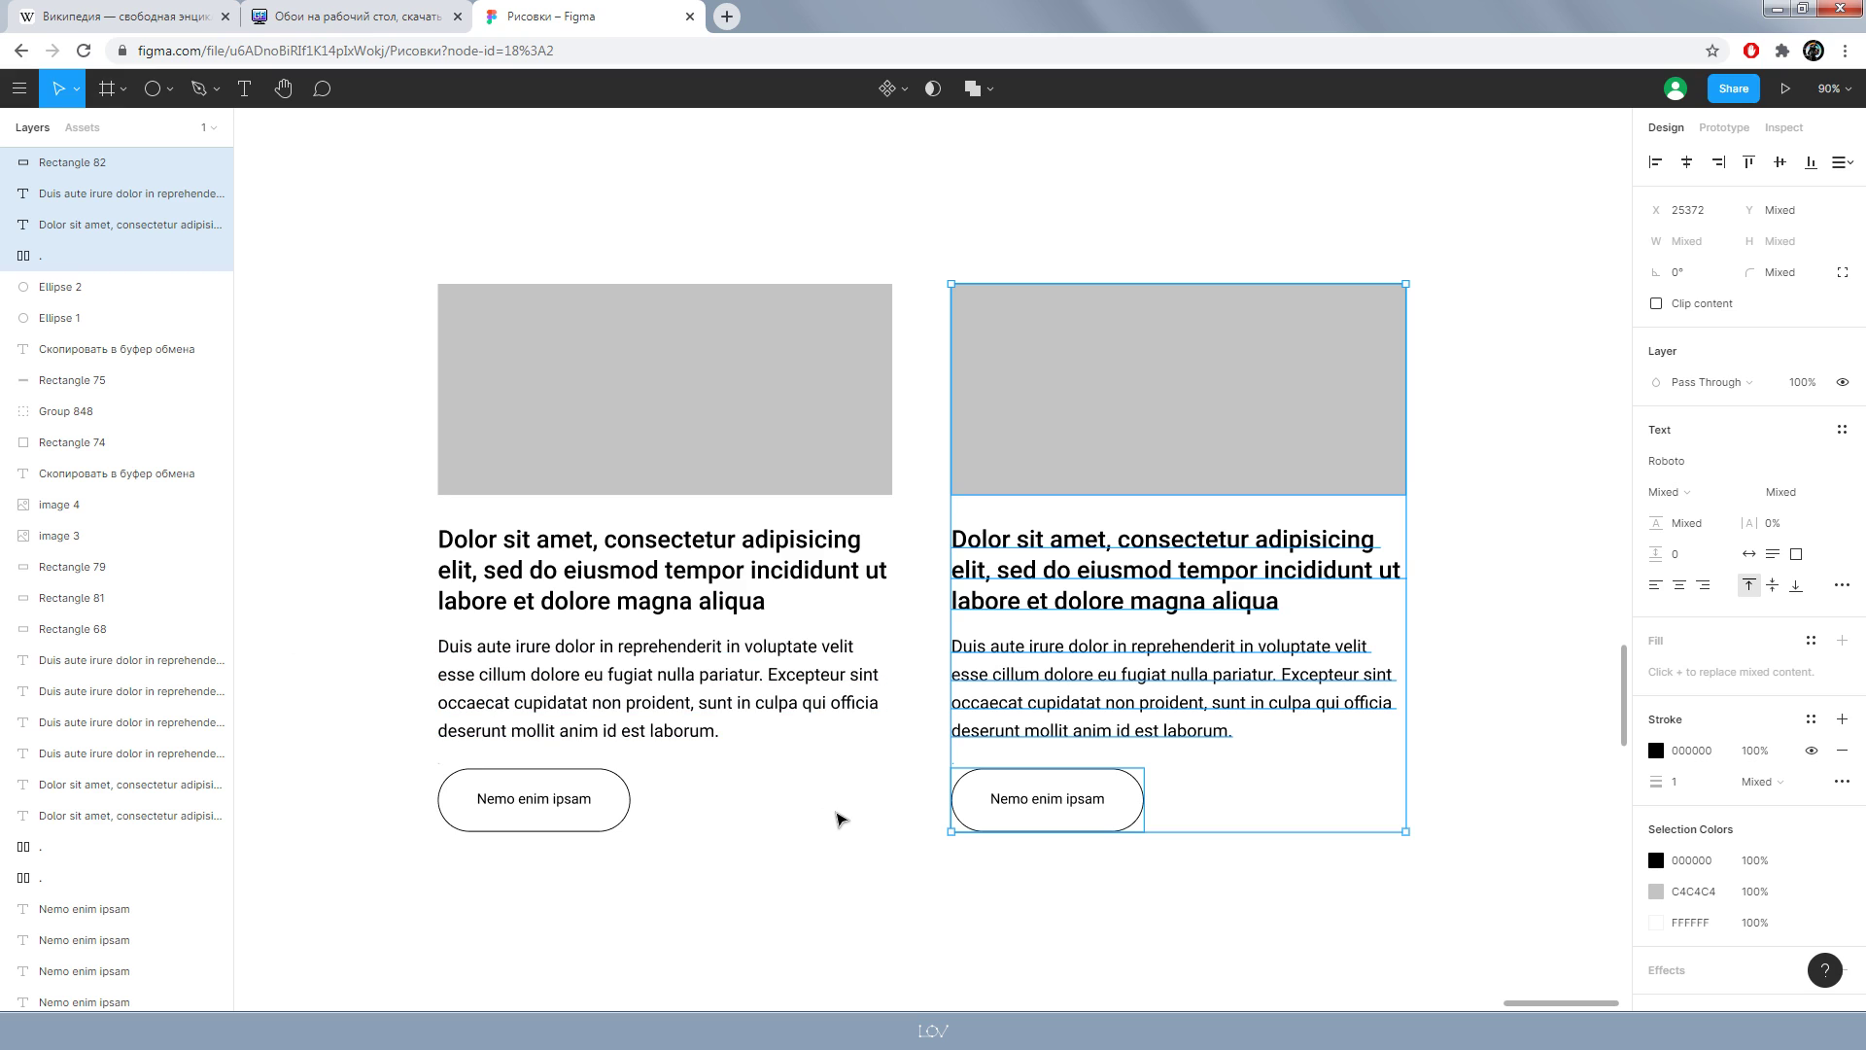
key(shift+a)
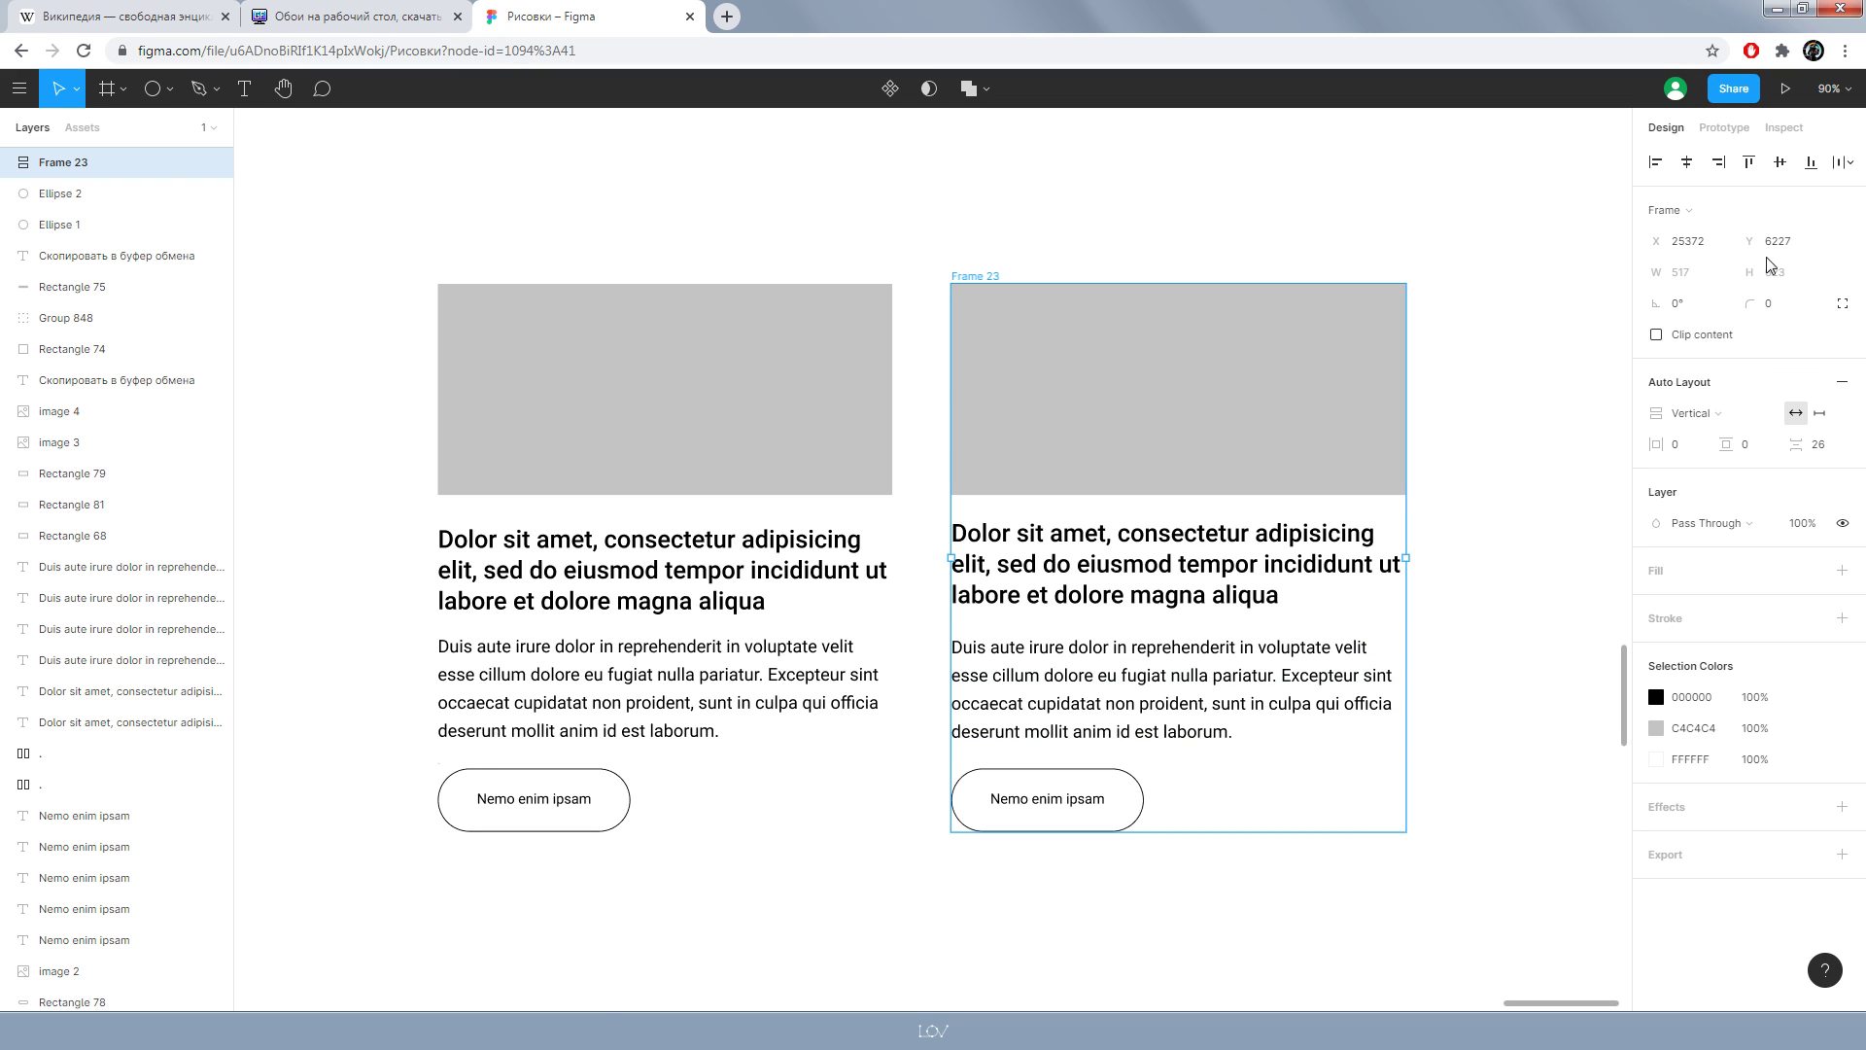
- Fade Frame 23 to 48% opacity and line it up over the original card
drag(1798, 523, 1669, 534)
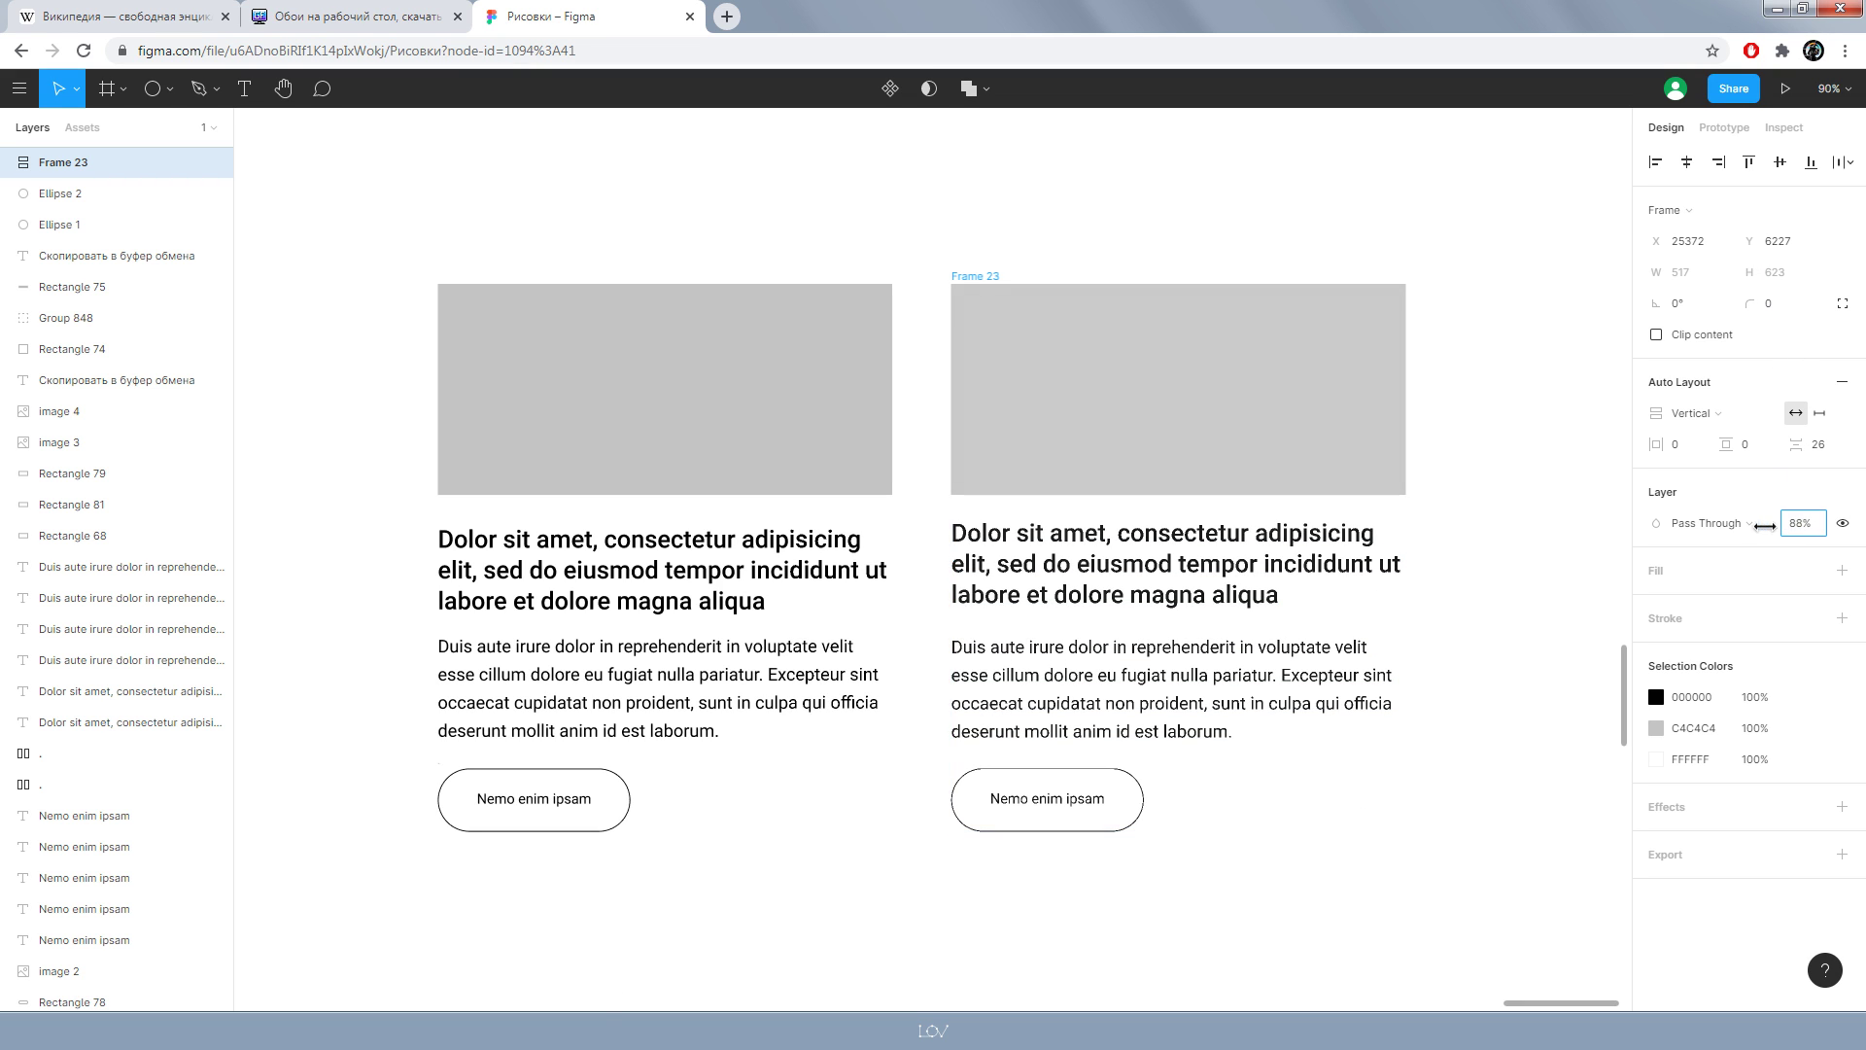
drag(1112, 471, 769, 483)
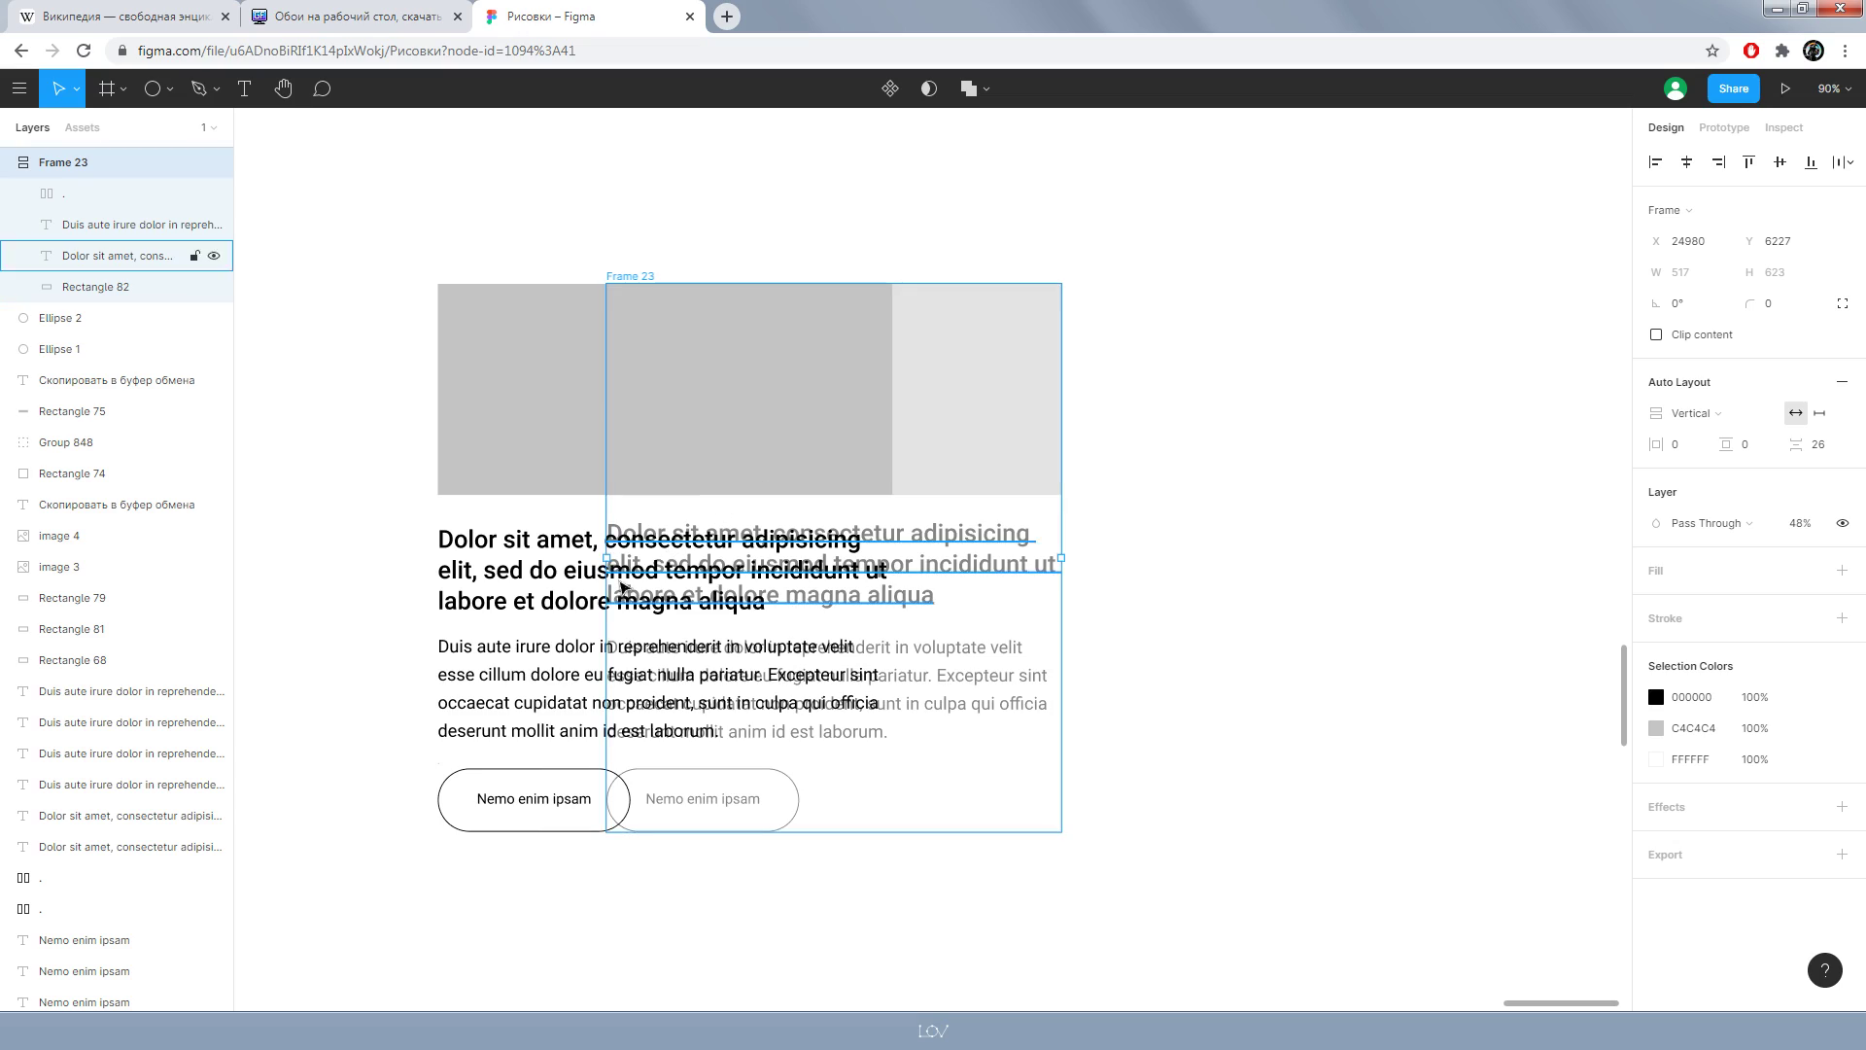
scroll(724, 612, up, 5)
mouse_move(913, 243)
mouse_down()
mouse_move(638, 277)
mouse_move(907, 282)
mouse_up()
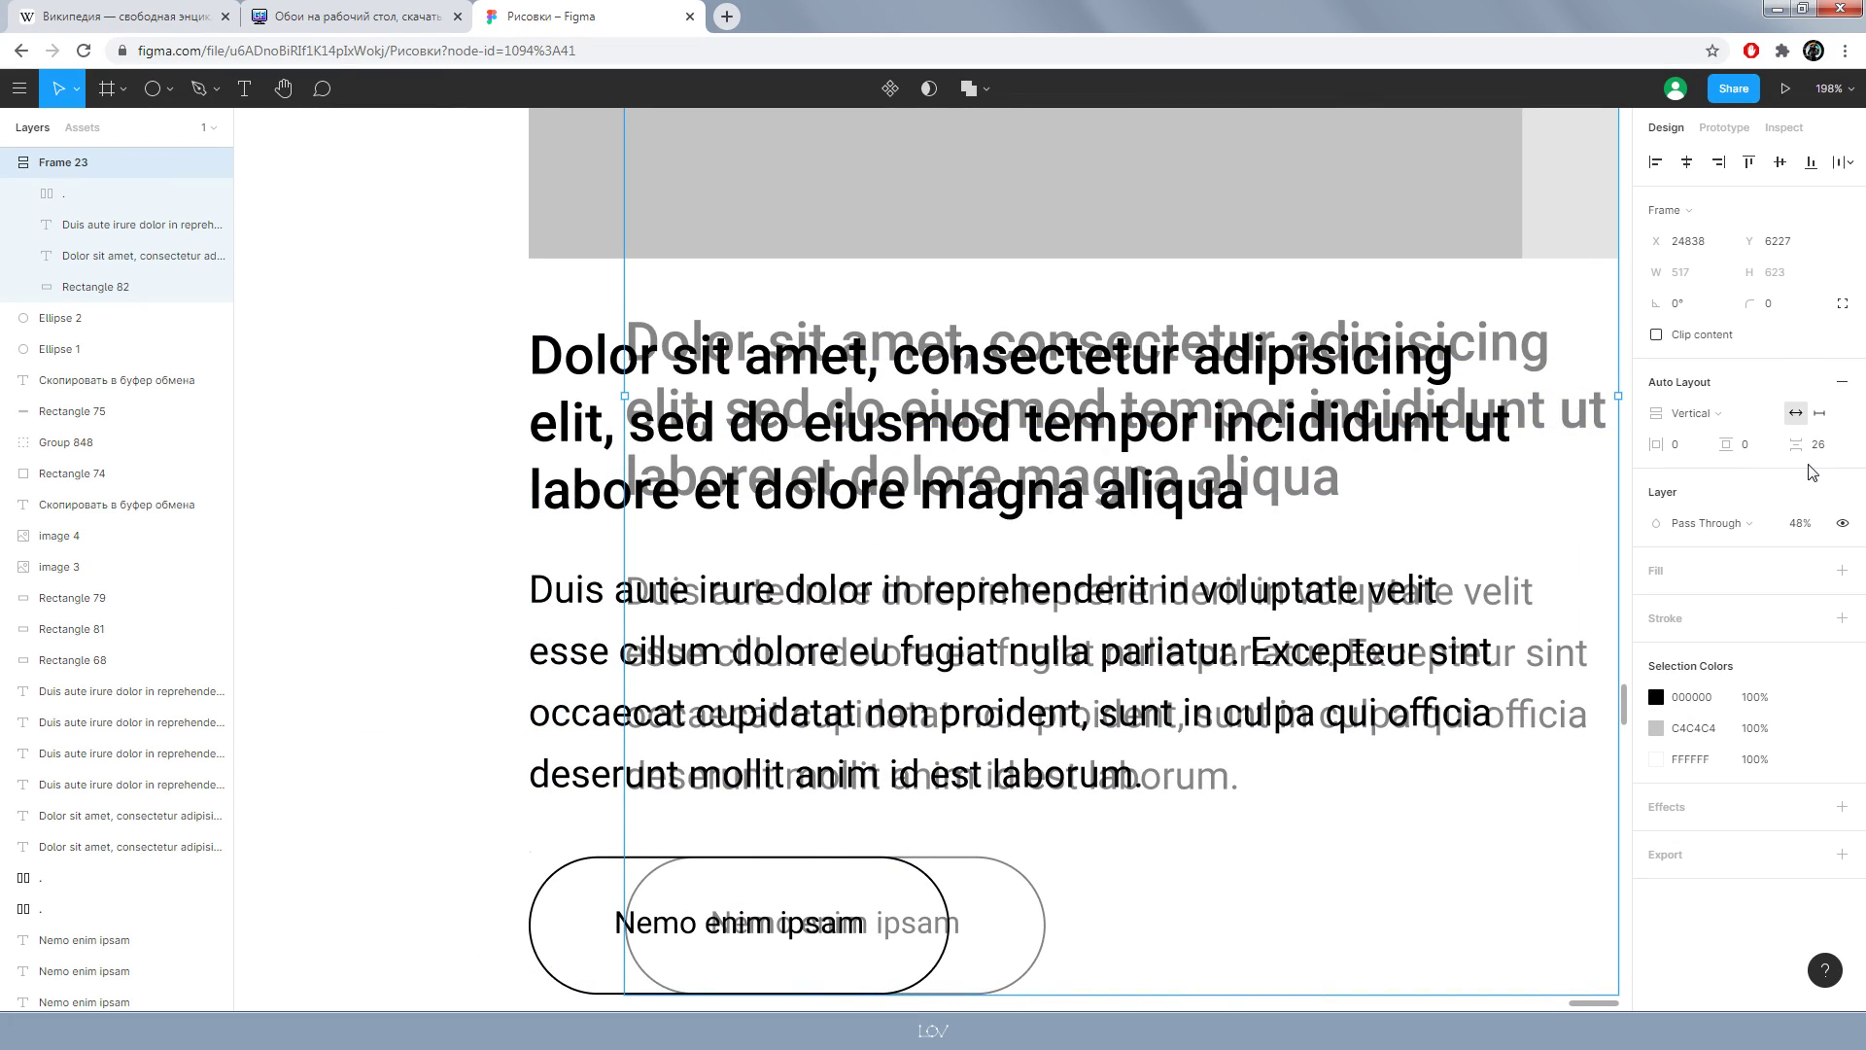
- Scrub Frame 23's item spacing up, return it to 26, and move the frame back beside the original
drag(1797, 444, 1813, 444)
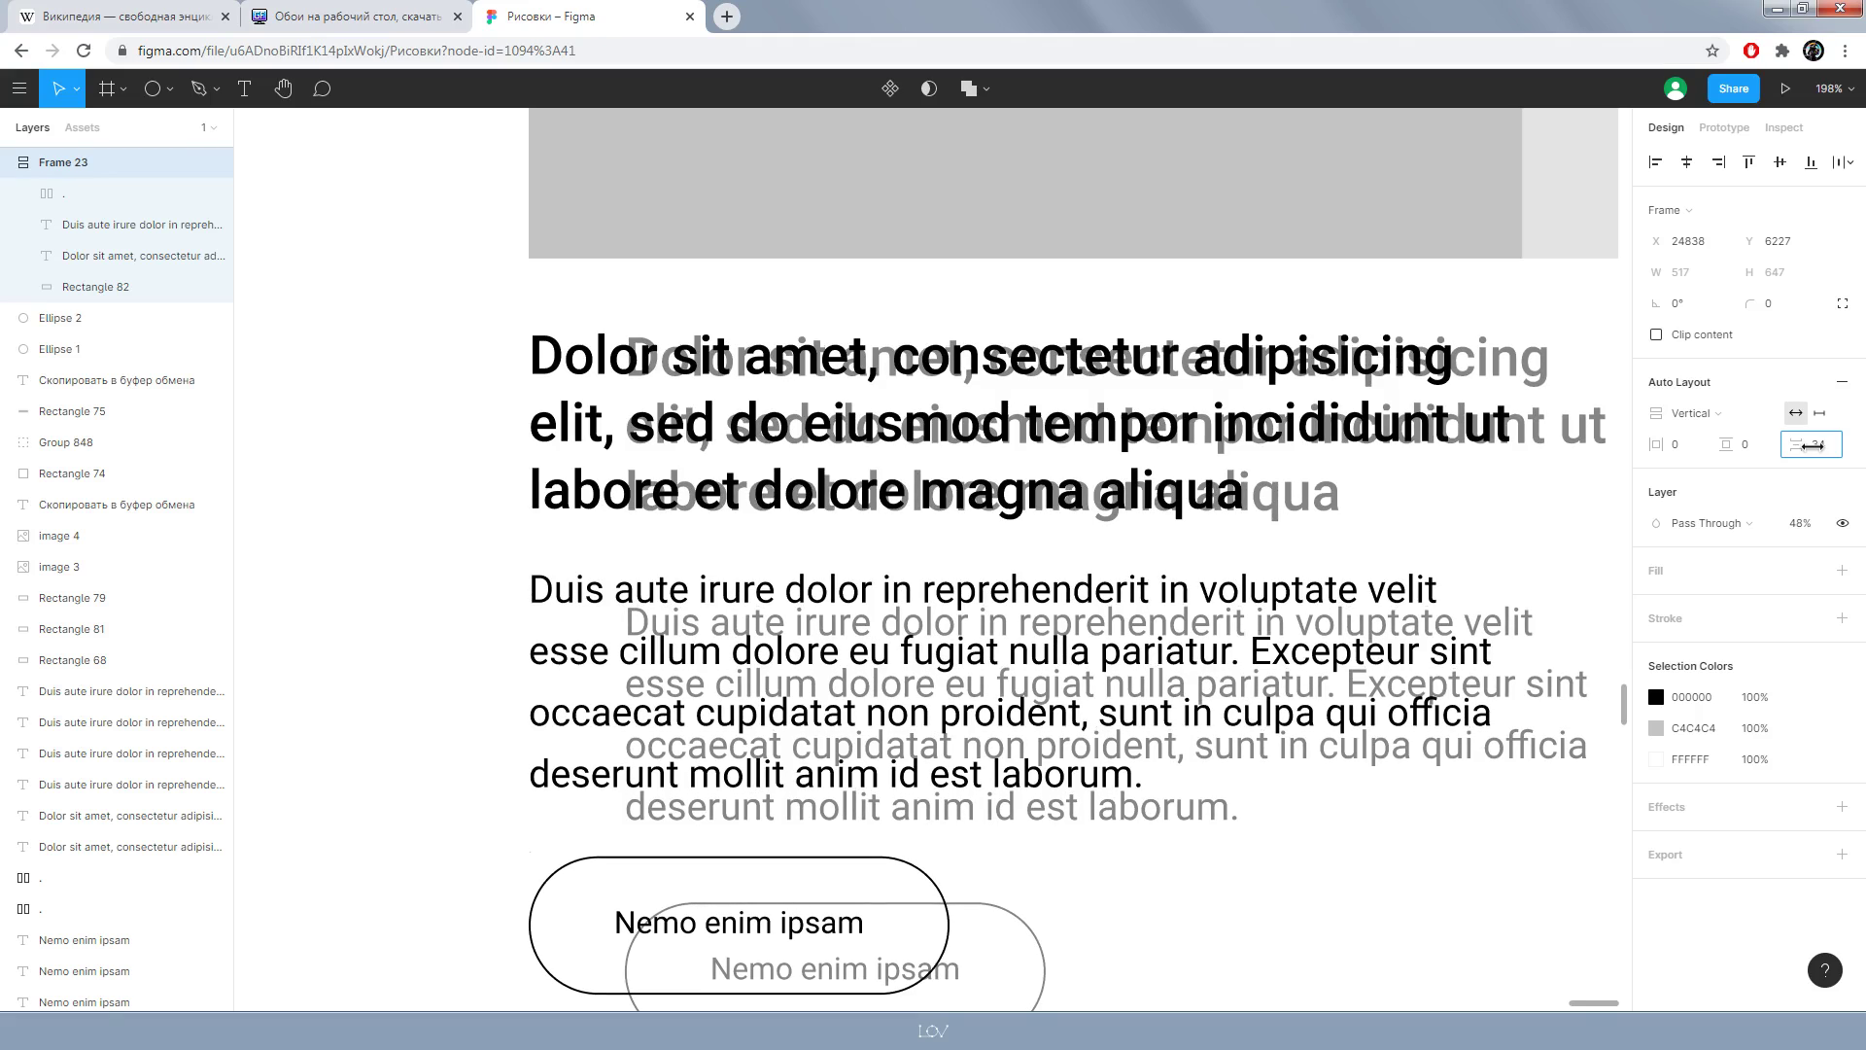
drag(1813, 444, 1811, 442)
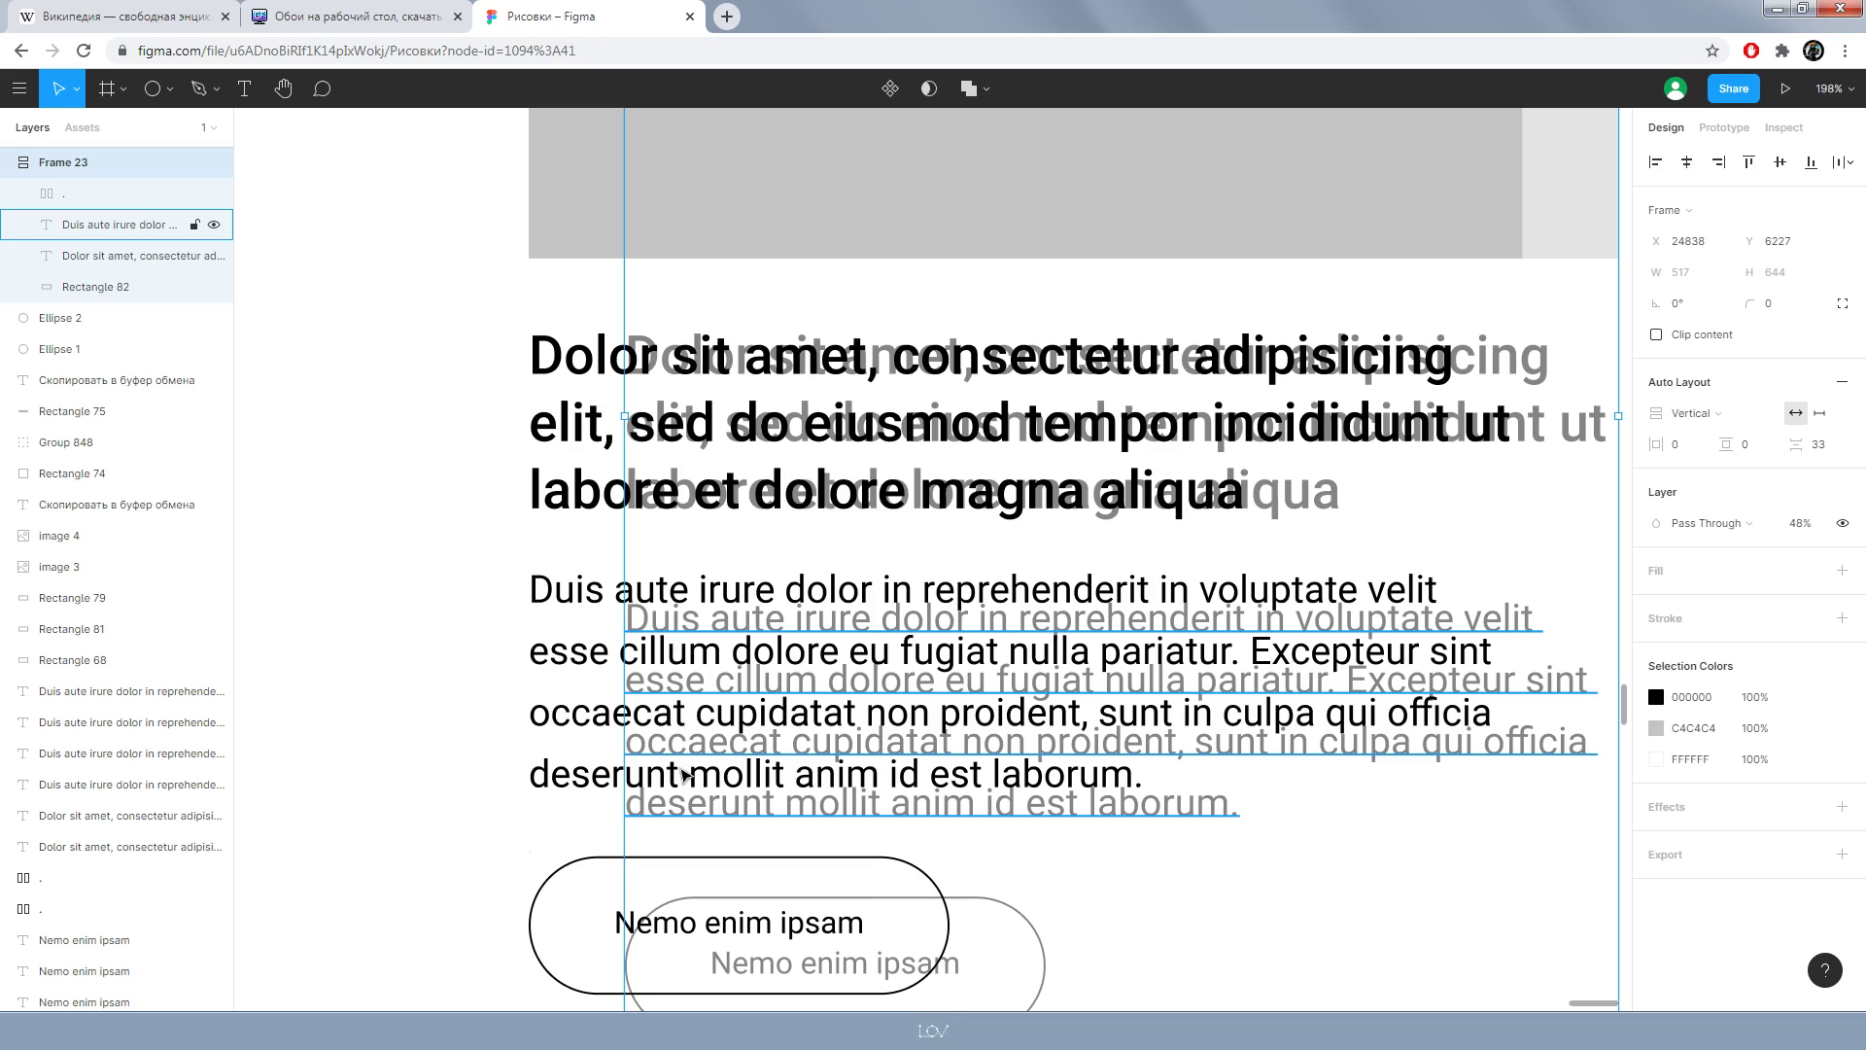
scroll(686, 771, down, 2)
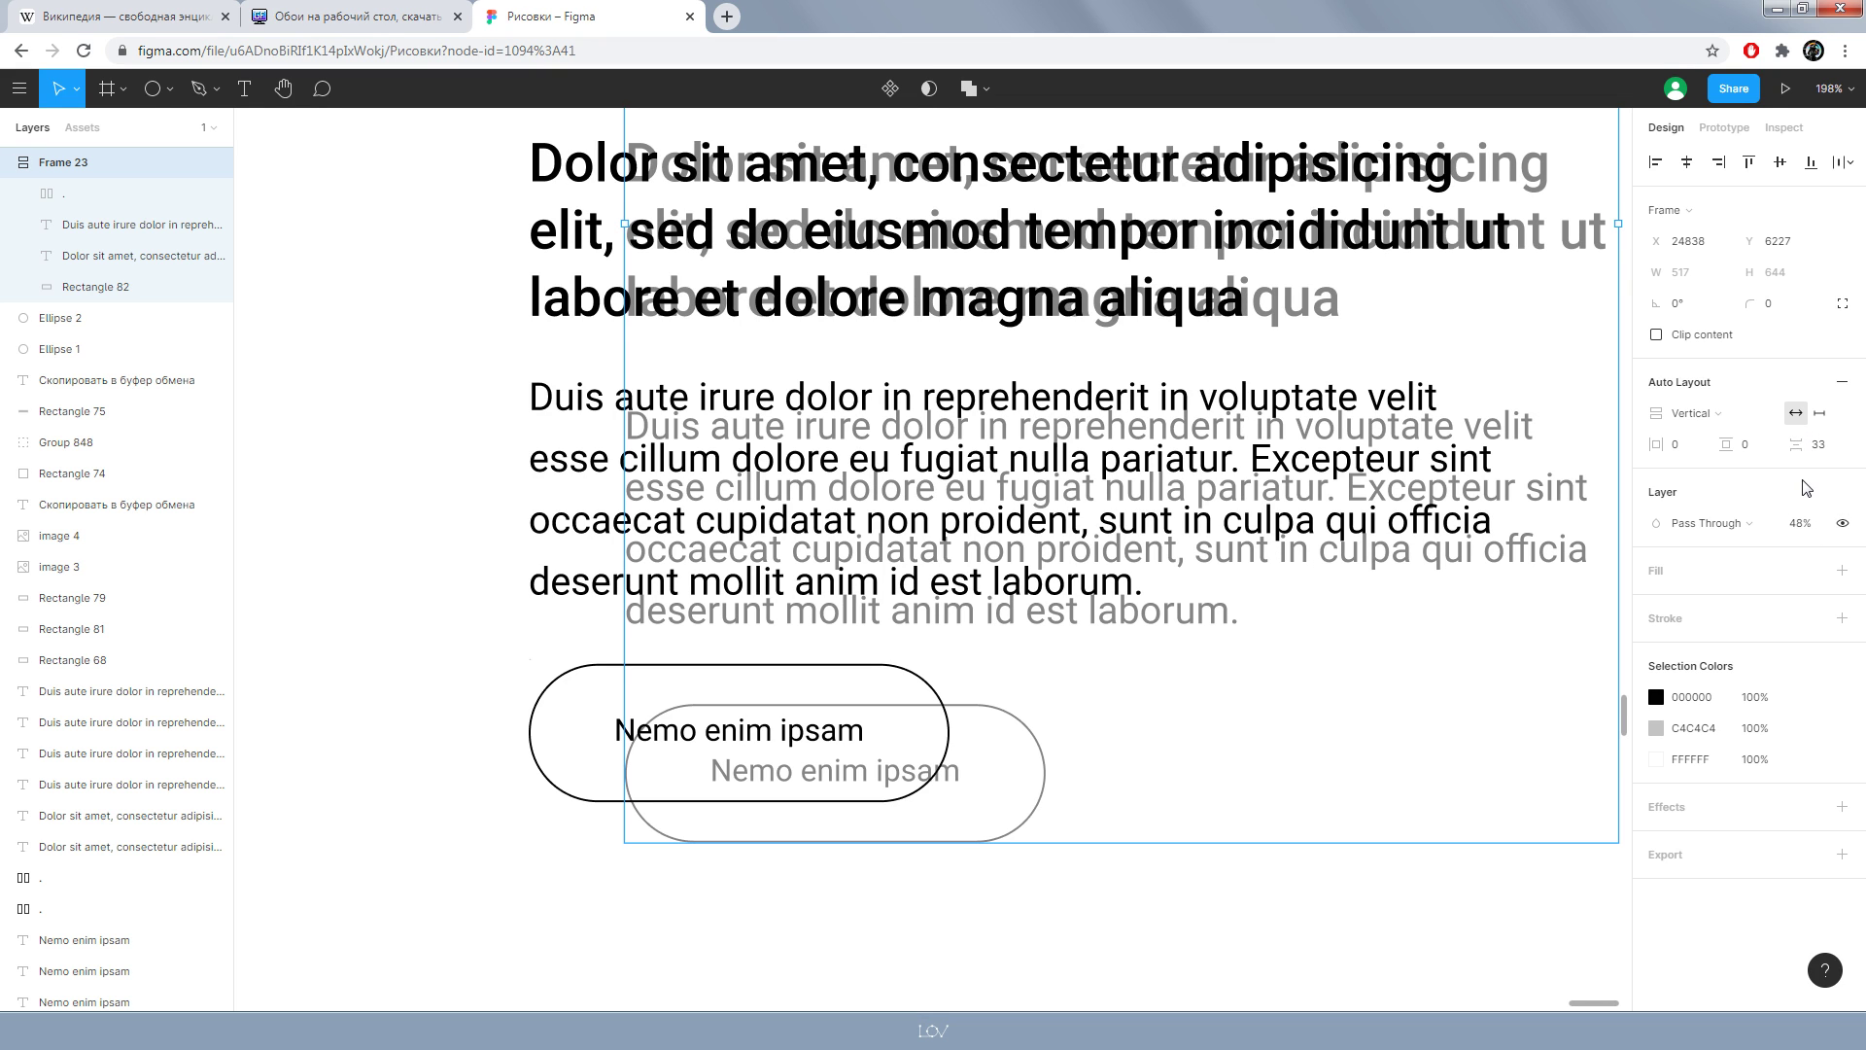
drag(1809, 462, 1799, 461)
scroll(1139, 720, down, 3)
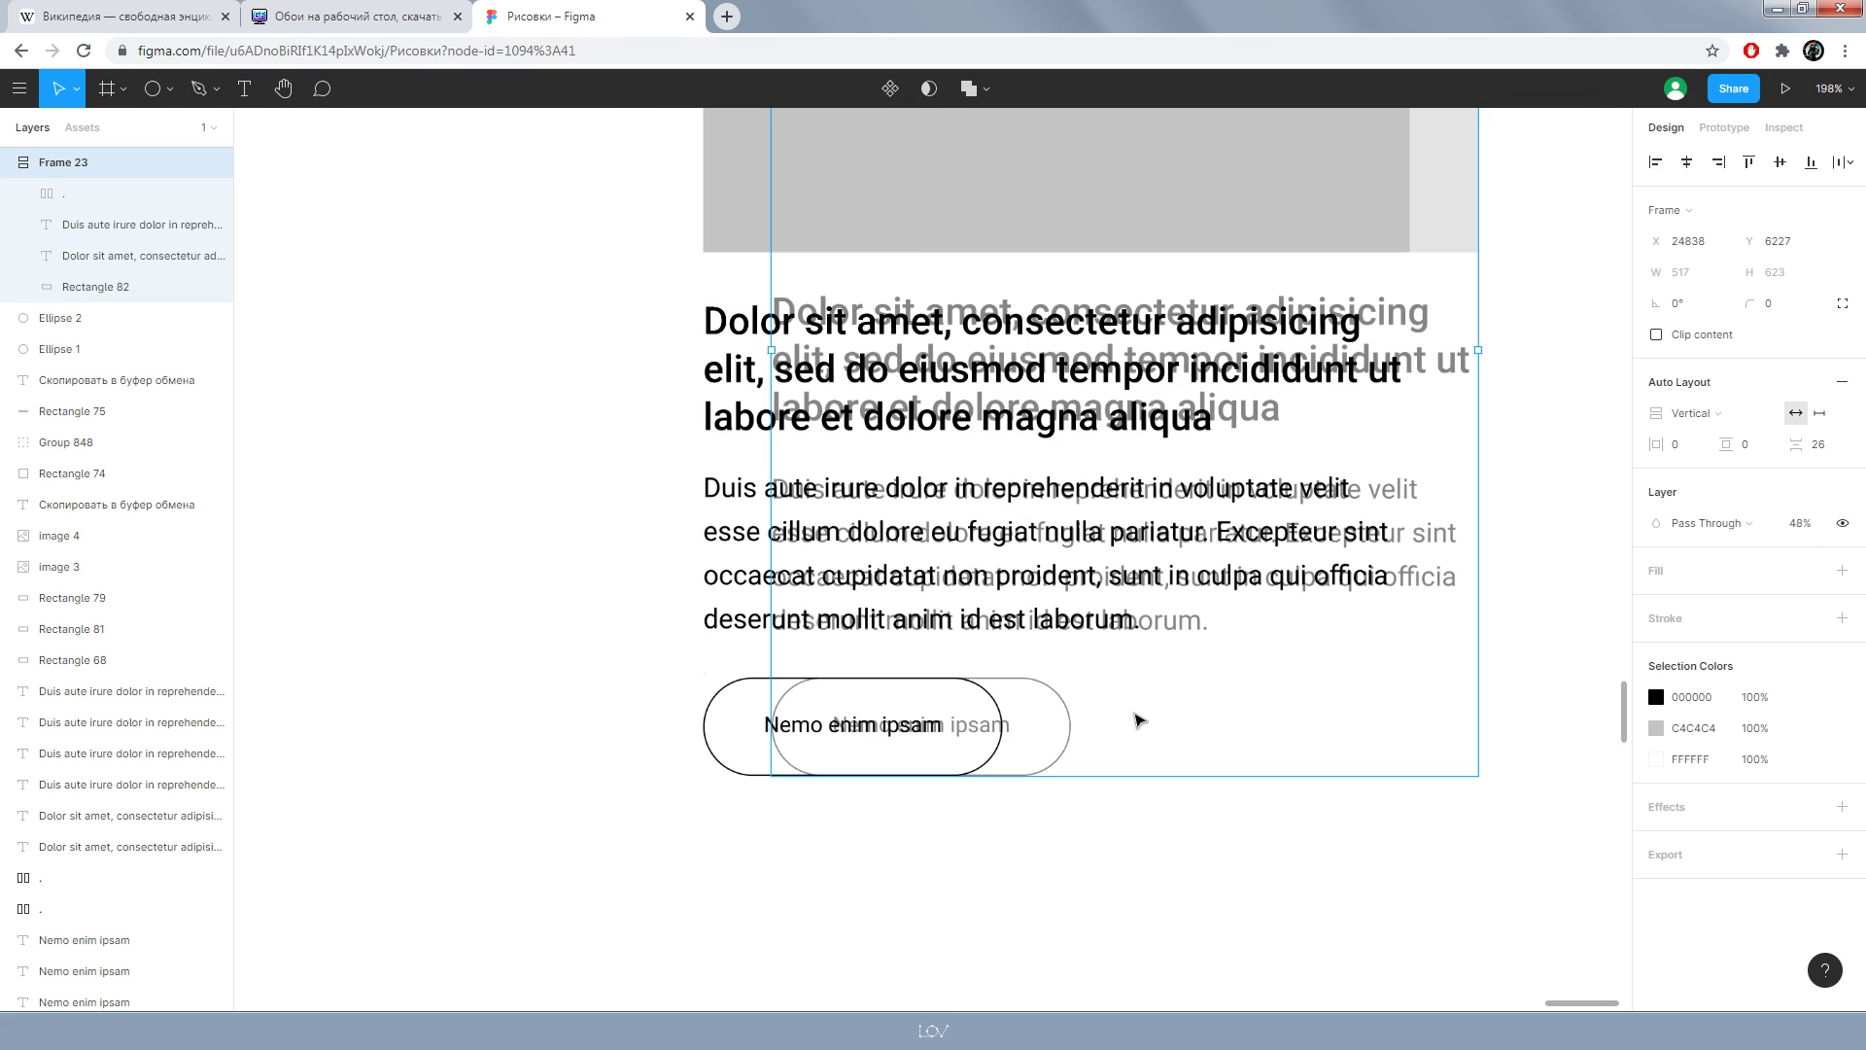
scroll(1139, 719, up, 3)
scroll(1139, 719, down, 5)
mouse_move(726, 596)
mouse_down()
mouse_move(1152, 586)
mouse_move(1125, 587)
mouse_up()
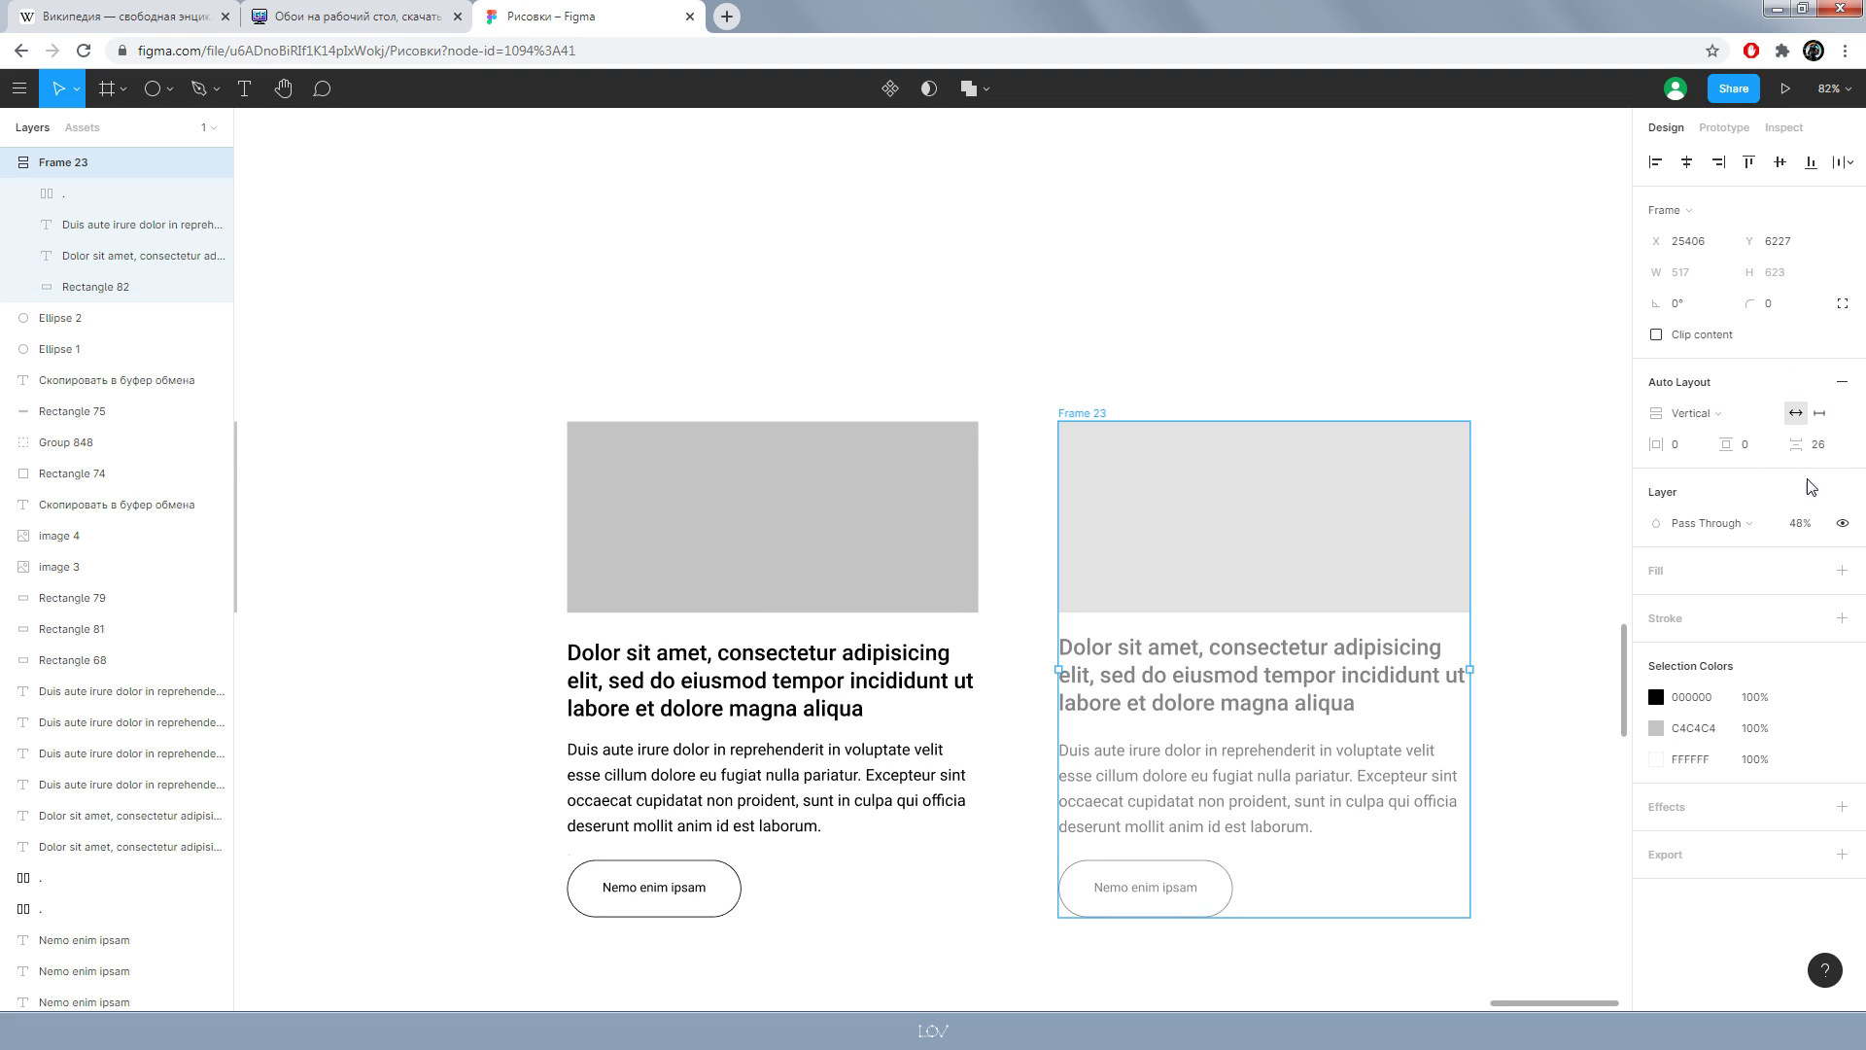
- Restore Frame 23 to 100% opacity and set its item spacing to 0
key(0)
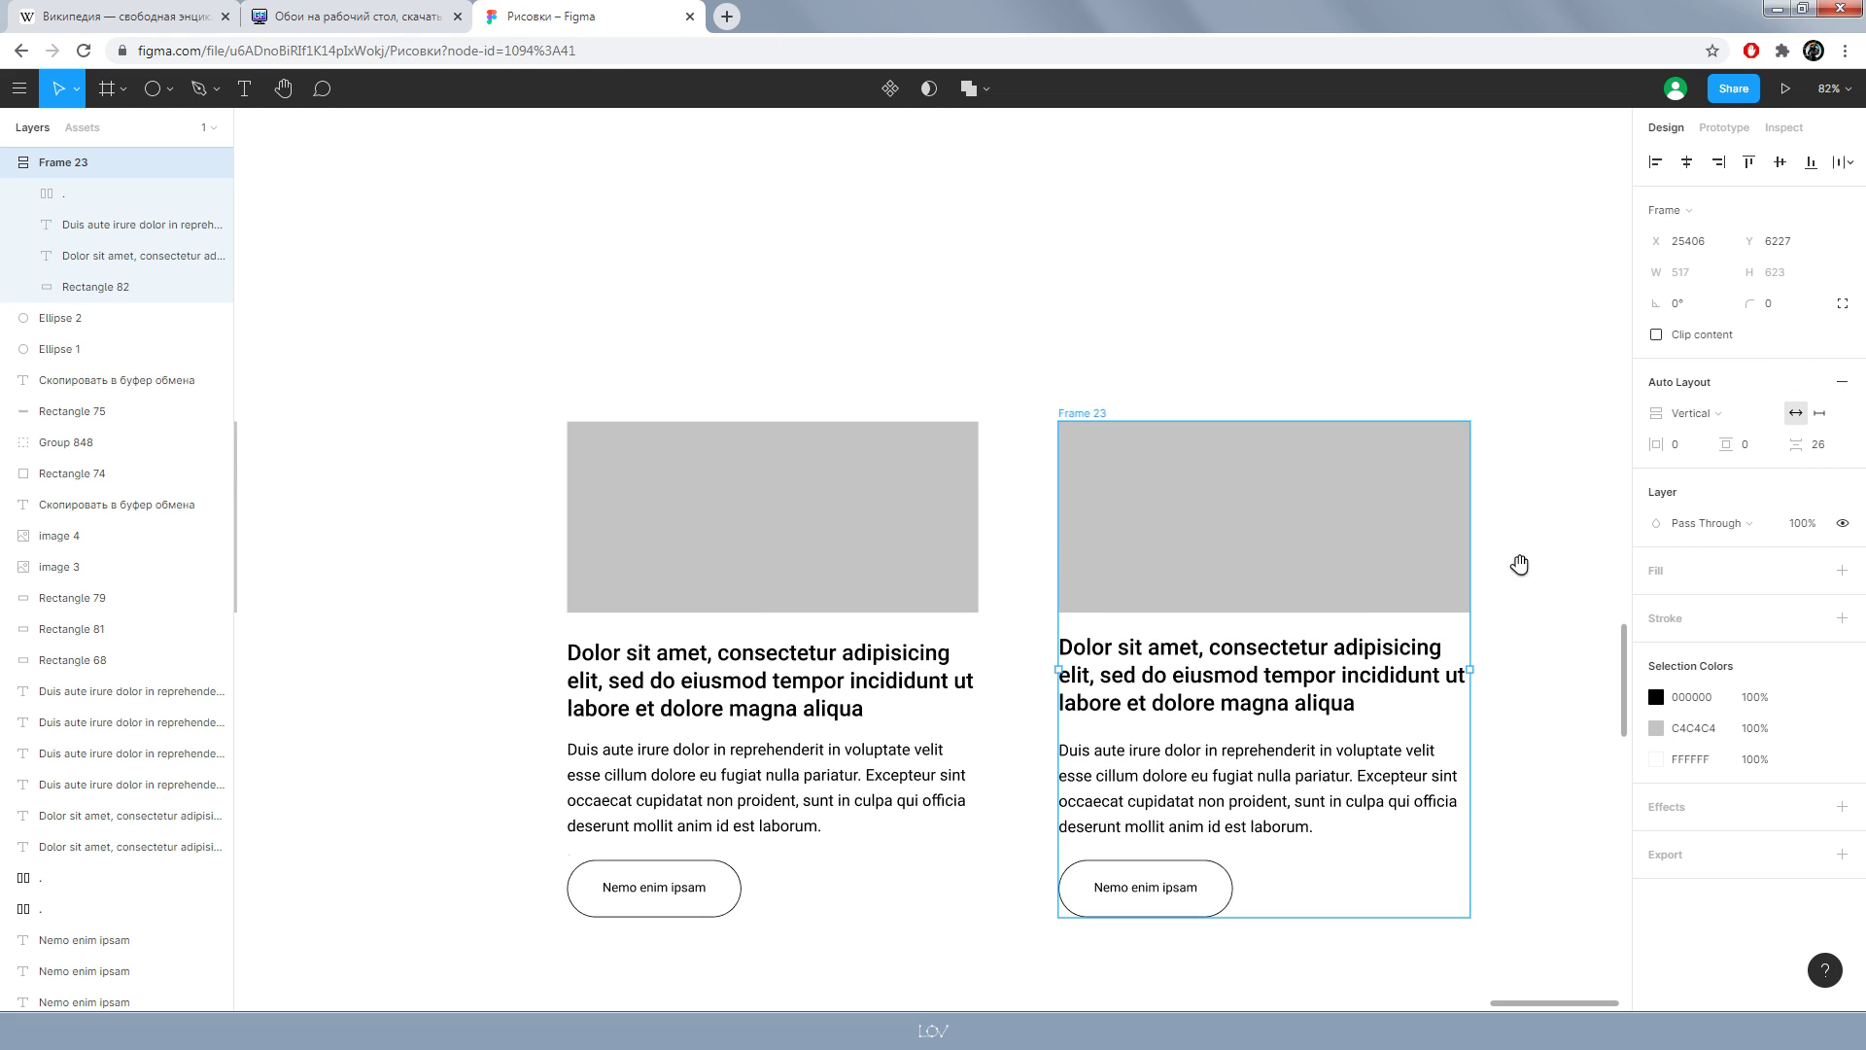
scroll(1361, 544, right, 5)
scroll(1258, 608, up, 1)
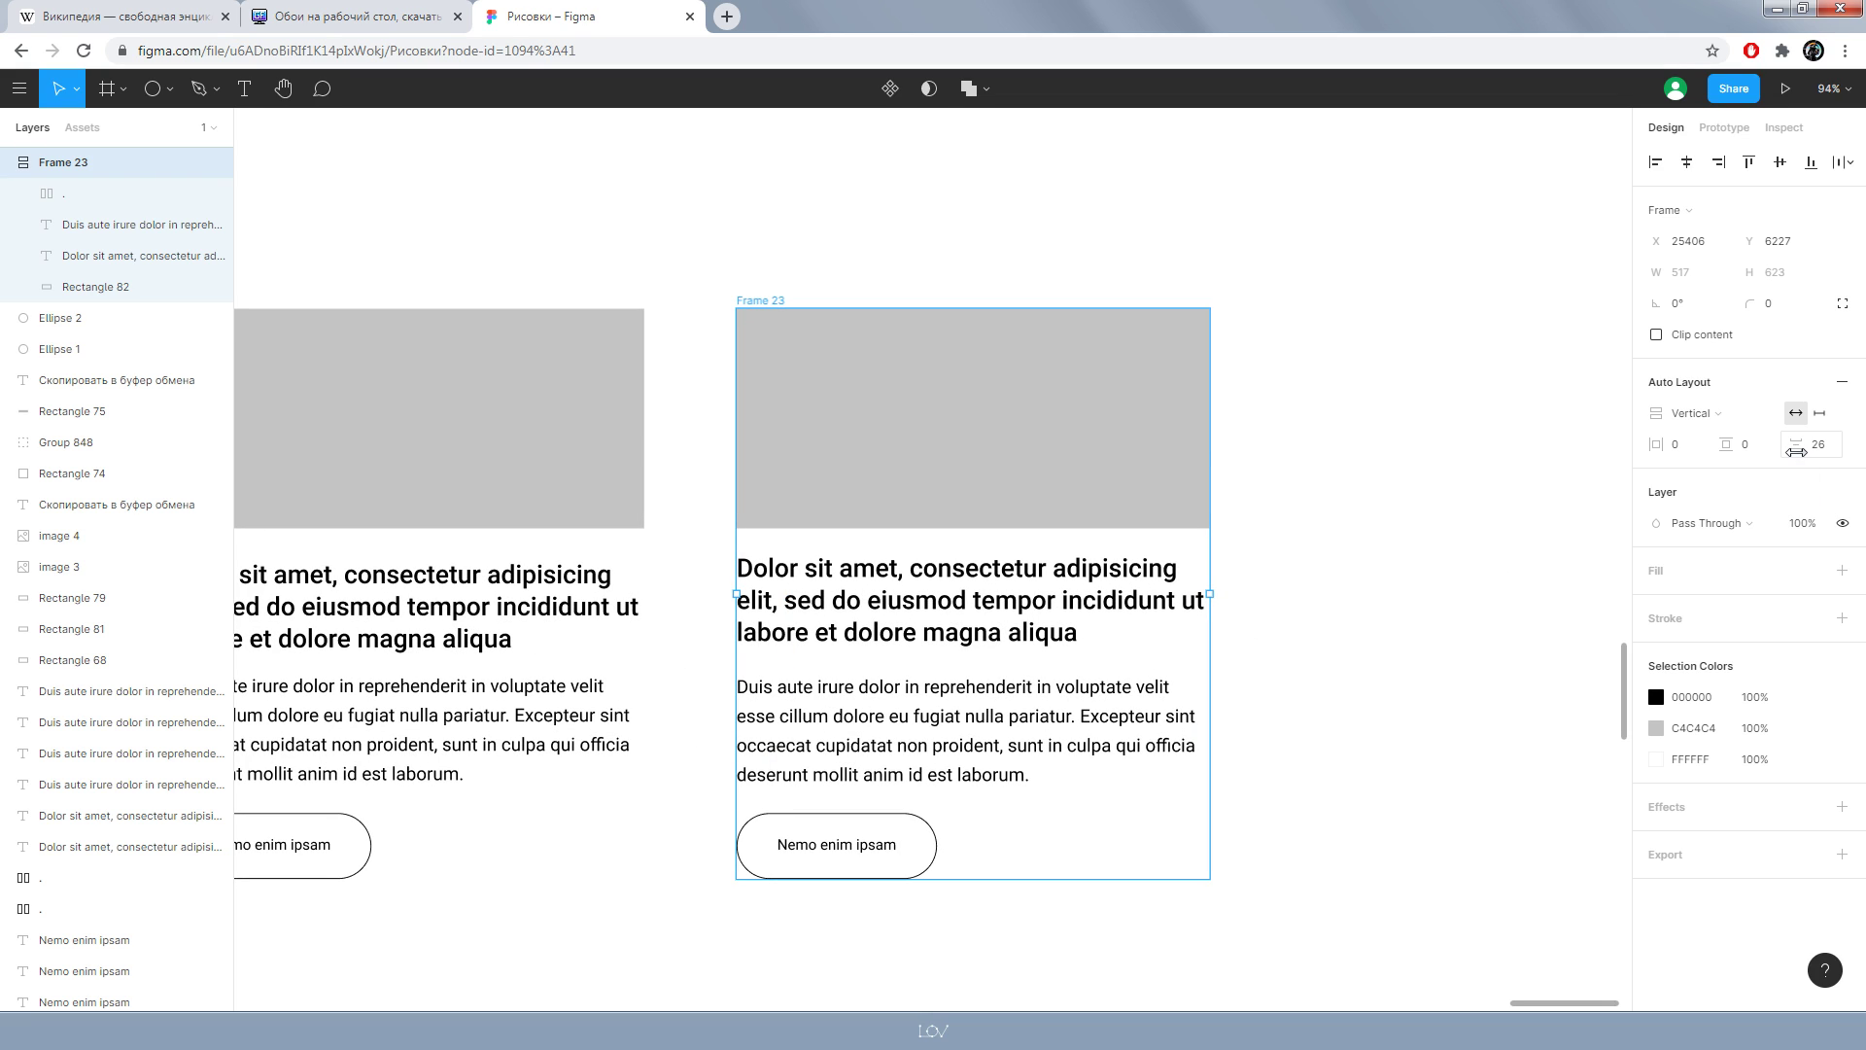
drag(1796, 451, 1608, 483)
click(1346, 792)
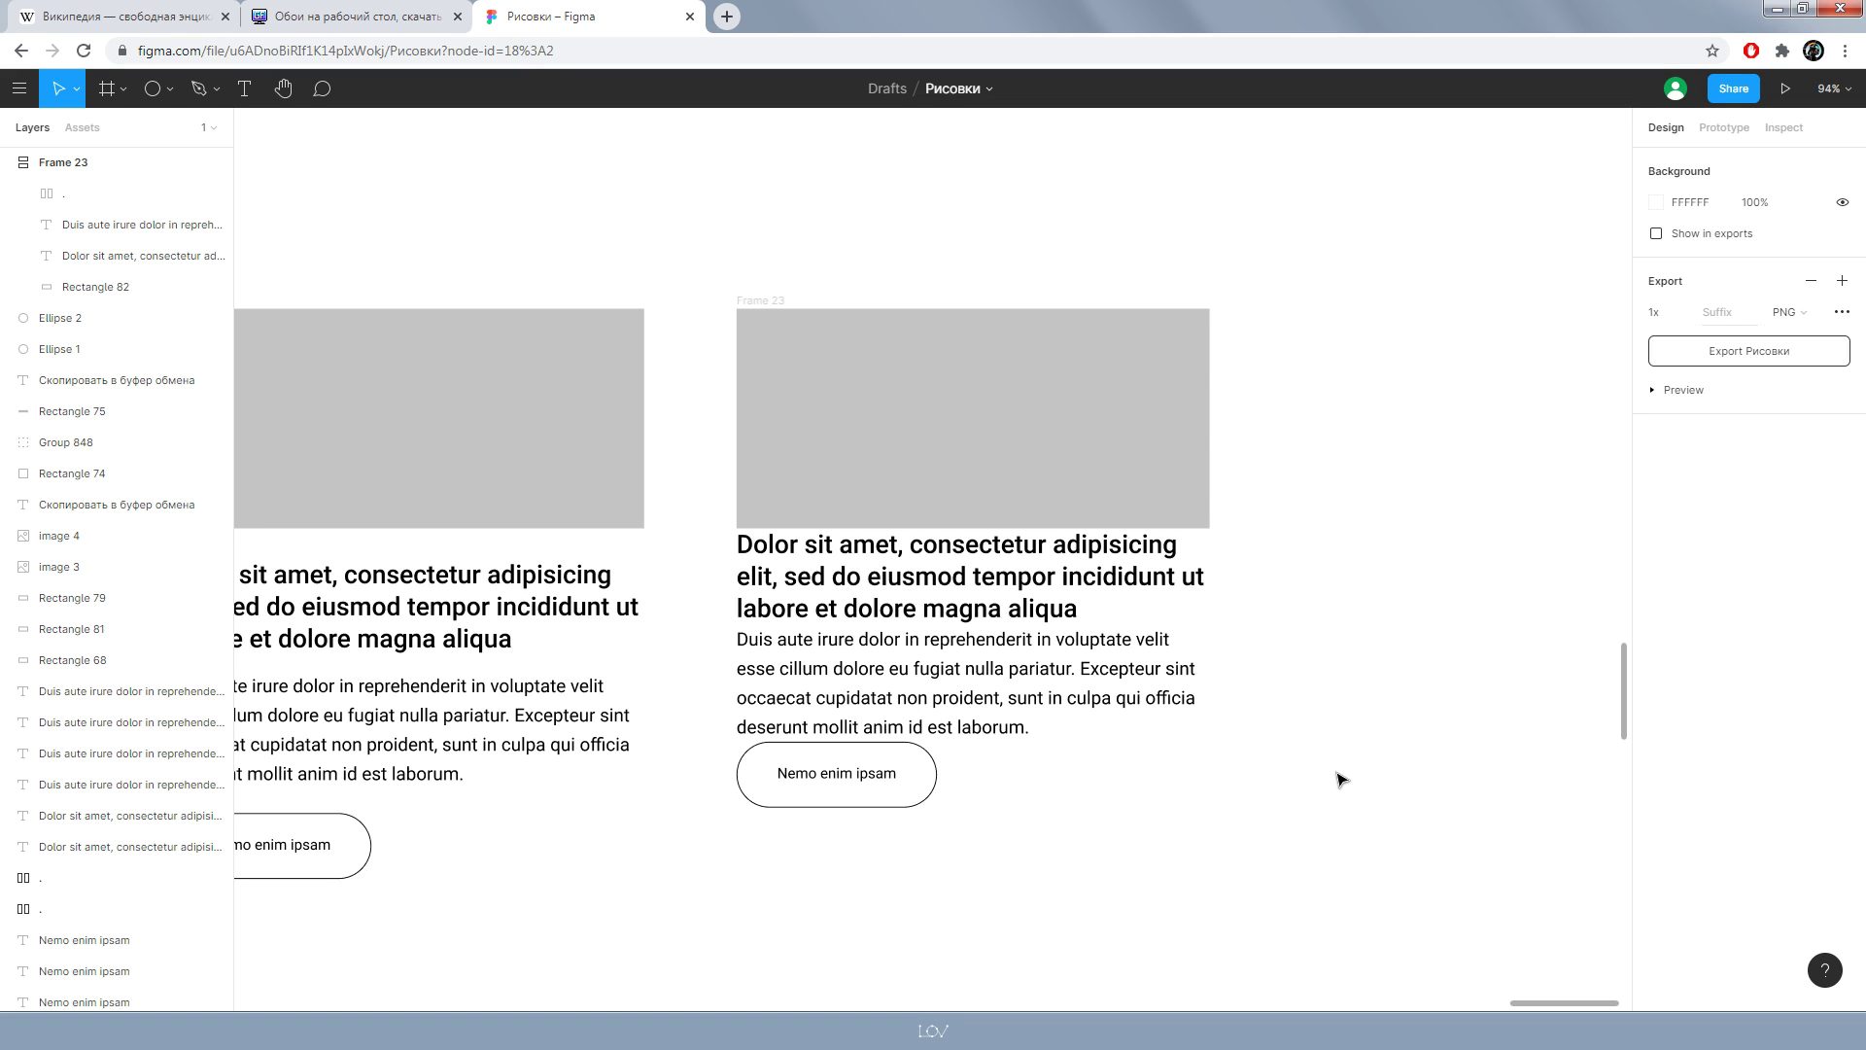
- Zoom to 100% and rename the copied card's frame layer to '.'
key(shift+0)
scroll(1358, 792, down, 1)
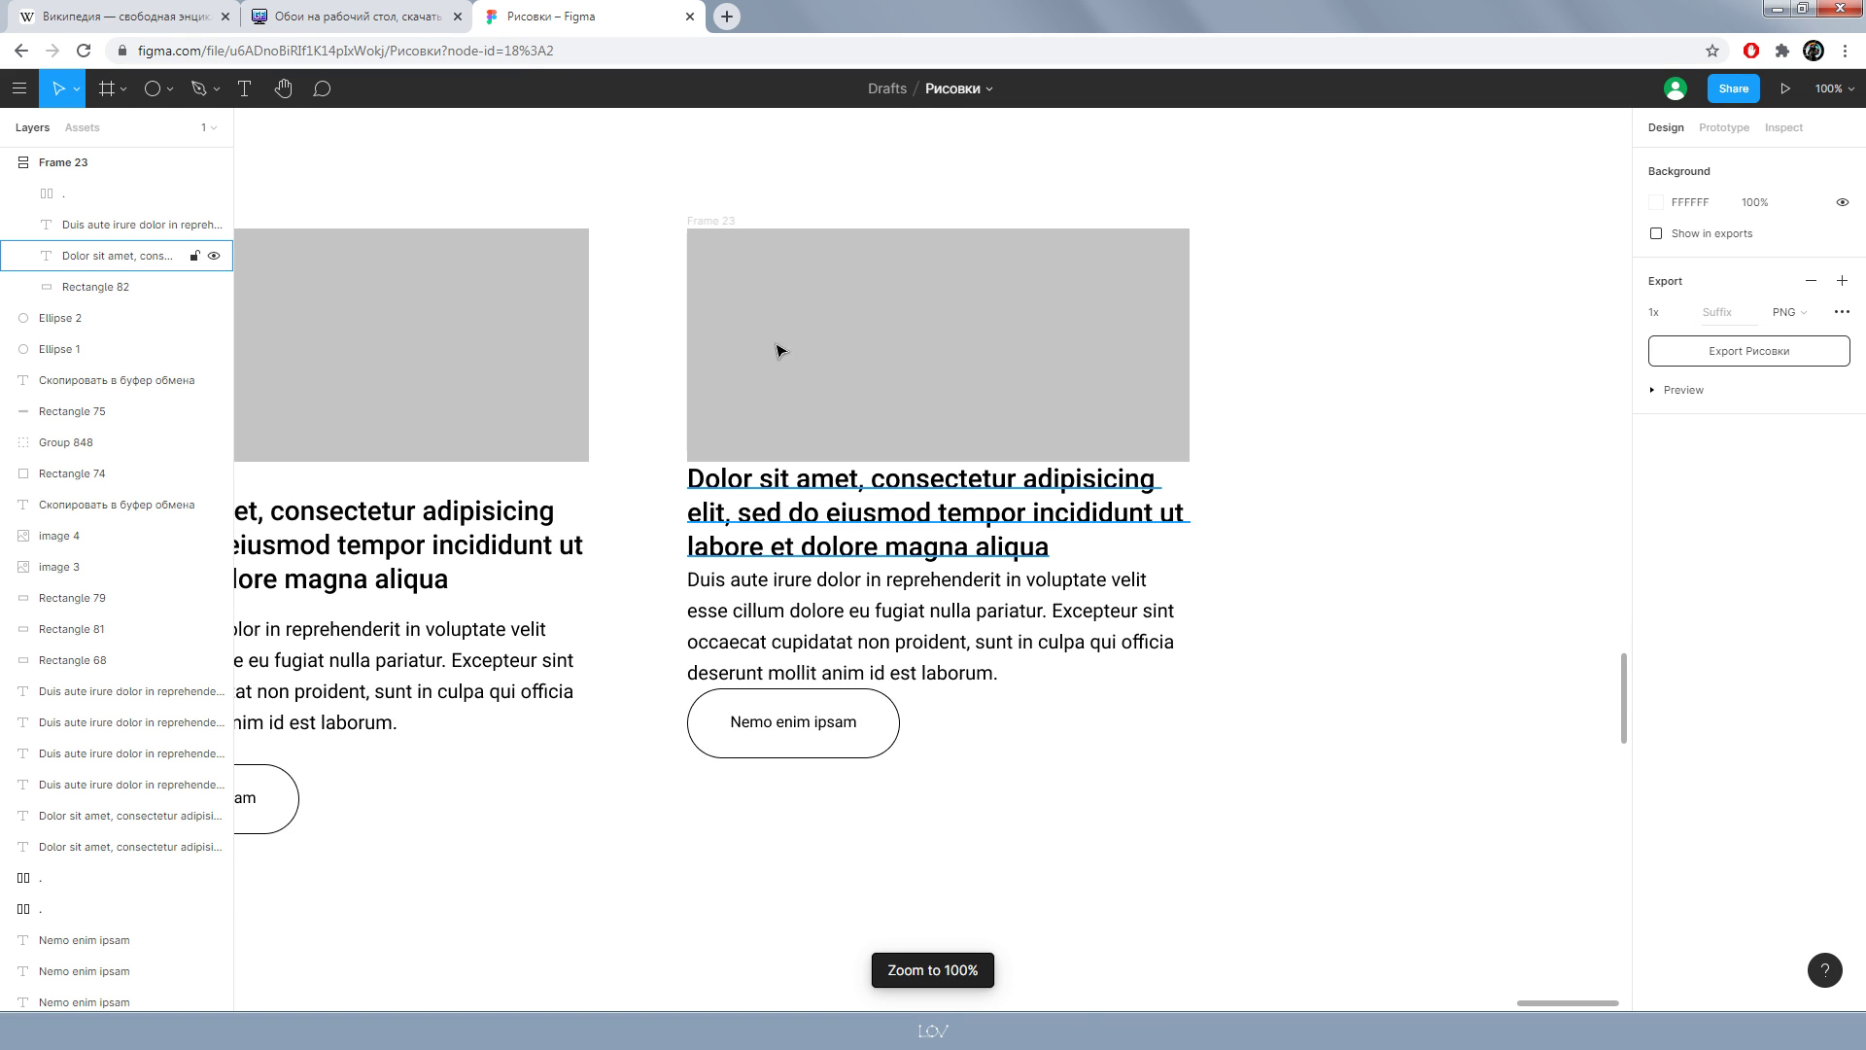
click(708, 222)
double_click(62, 162)
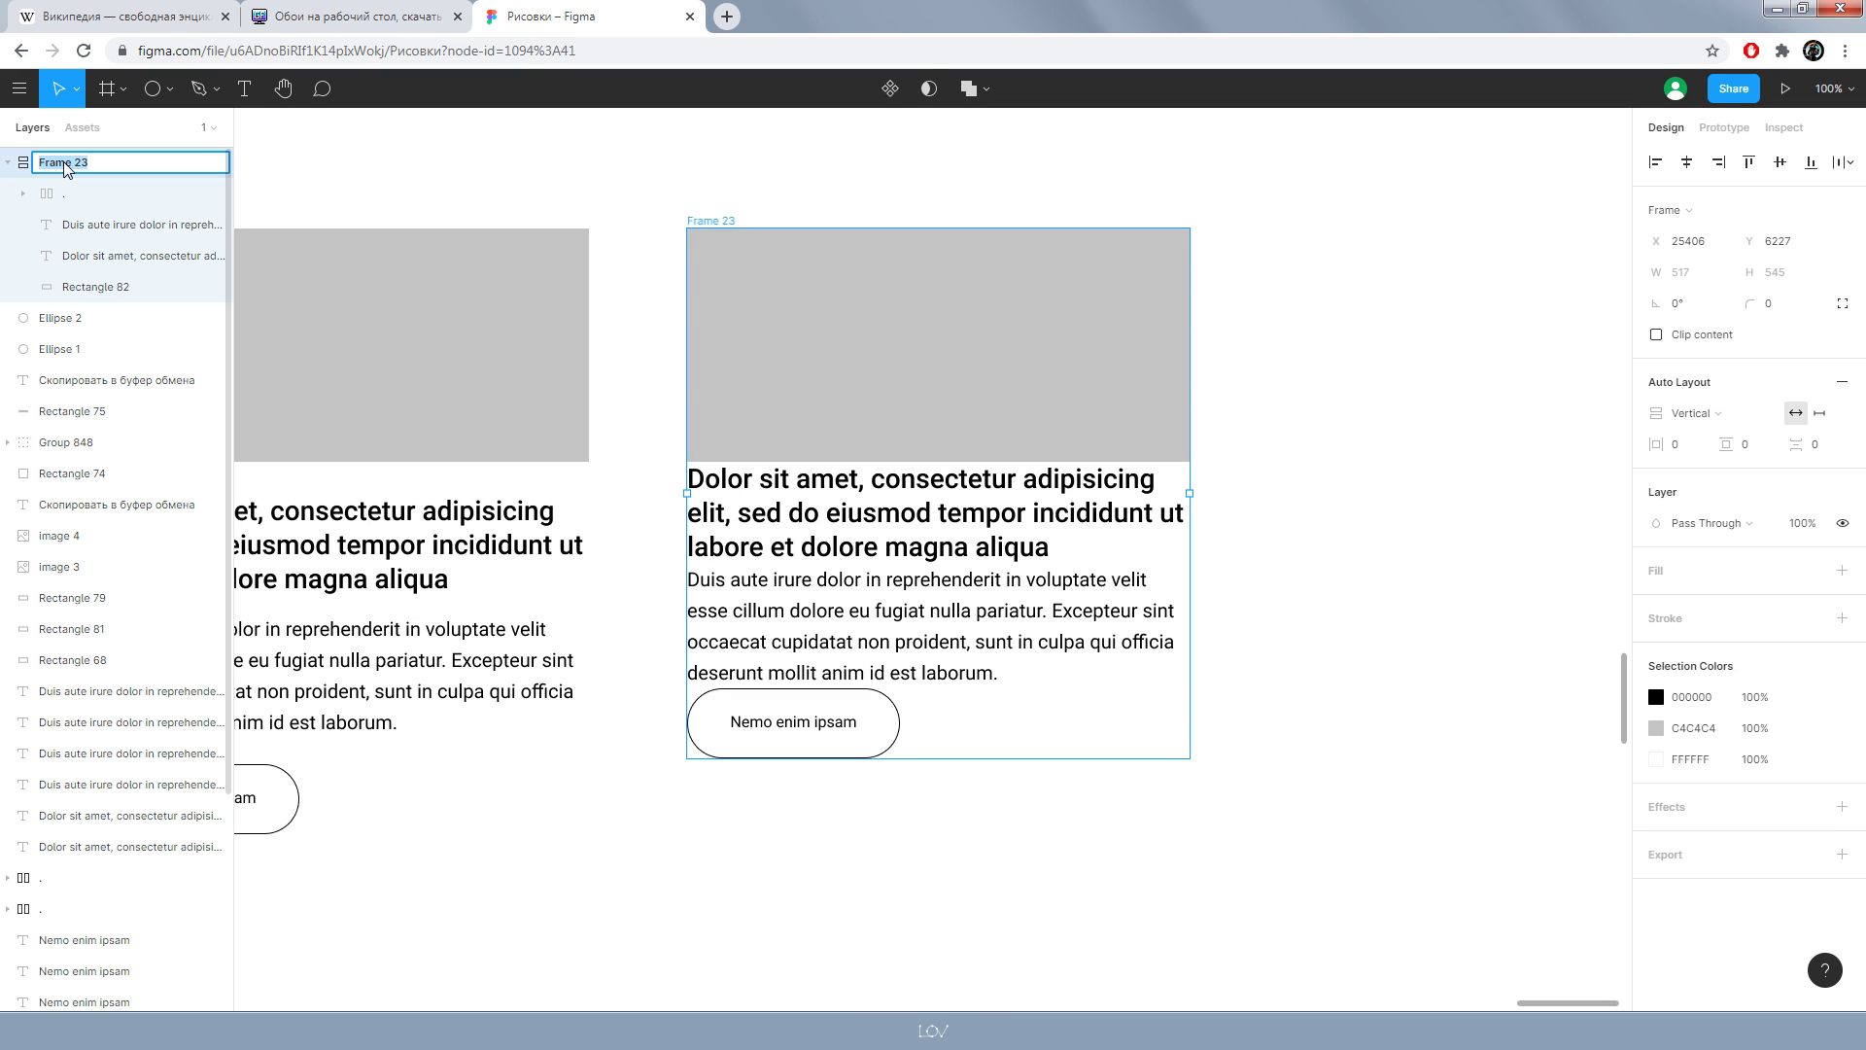
text(.)
click(1425, 820)
- Draw a small rectangle in the copied card, left-aligned, 132 wide, with a white fill
key(r)
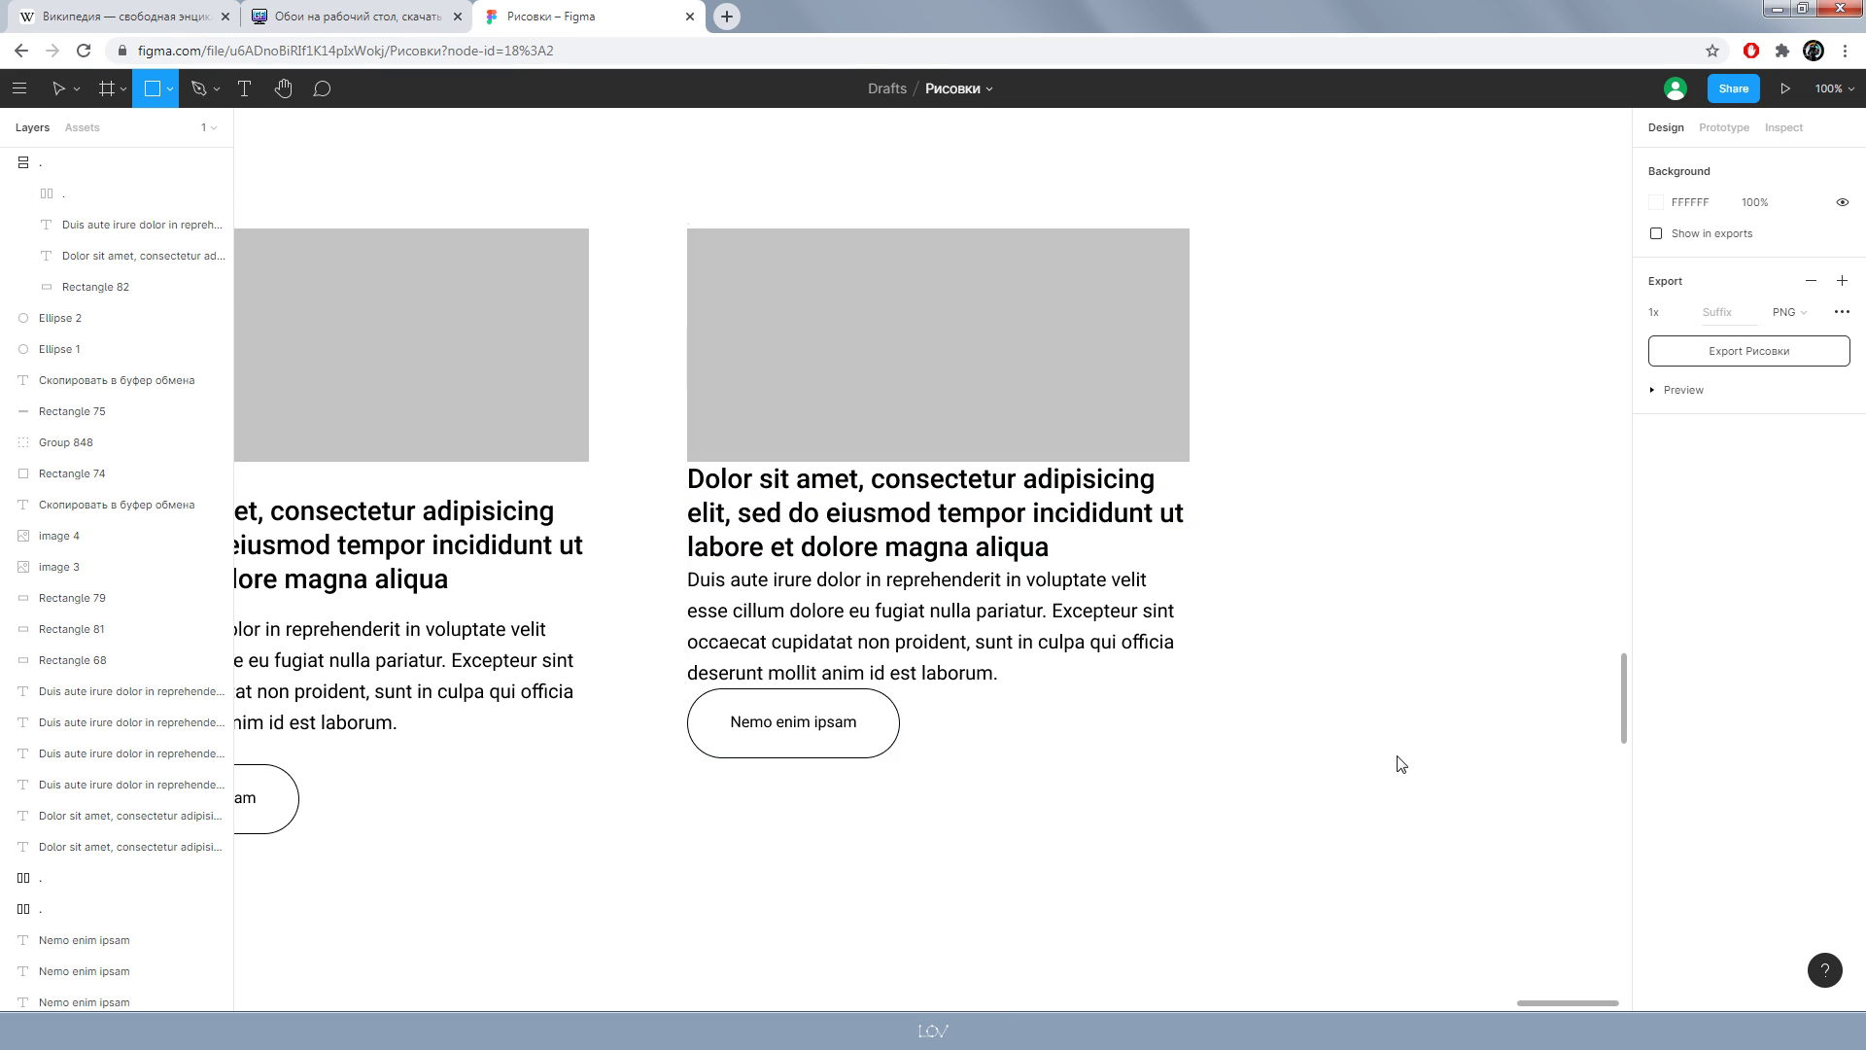
mouse_move(1236, 715)
mouse_down()
mouse_move(1406, 751)
mouse_move(1404, 730)
mouse_move(850, 476)
mouse_move(872, 683)
mouse_move(896, 461)
mouse_move(895, 667)
mouse_move(914, 350)
mouse_move(918, 522)
mouse_move(996, 495)
mouse_up()
click(1655, 162)
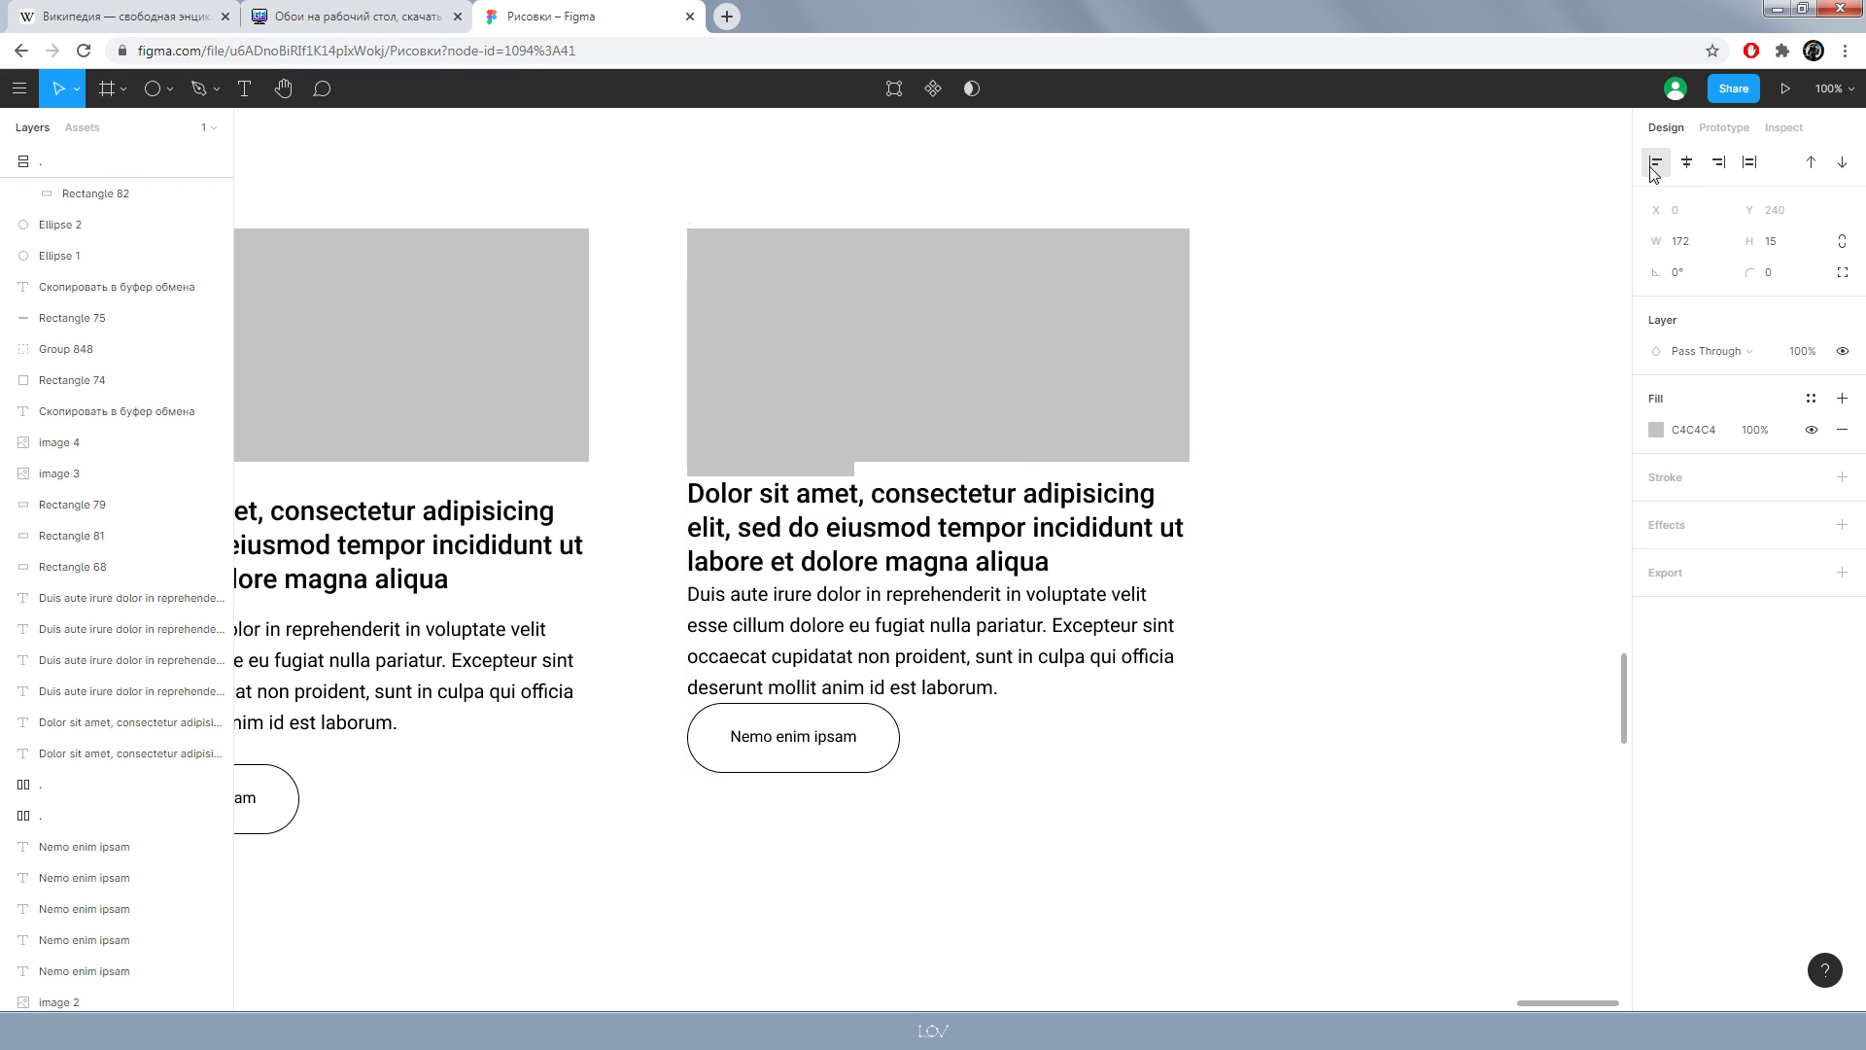
drag(854, 469, 816, 471)
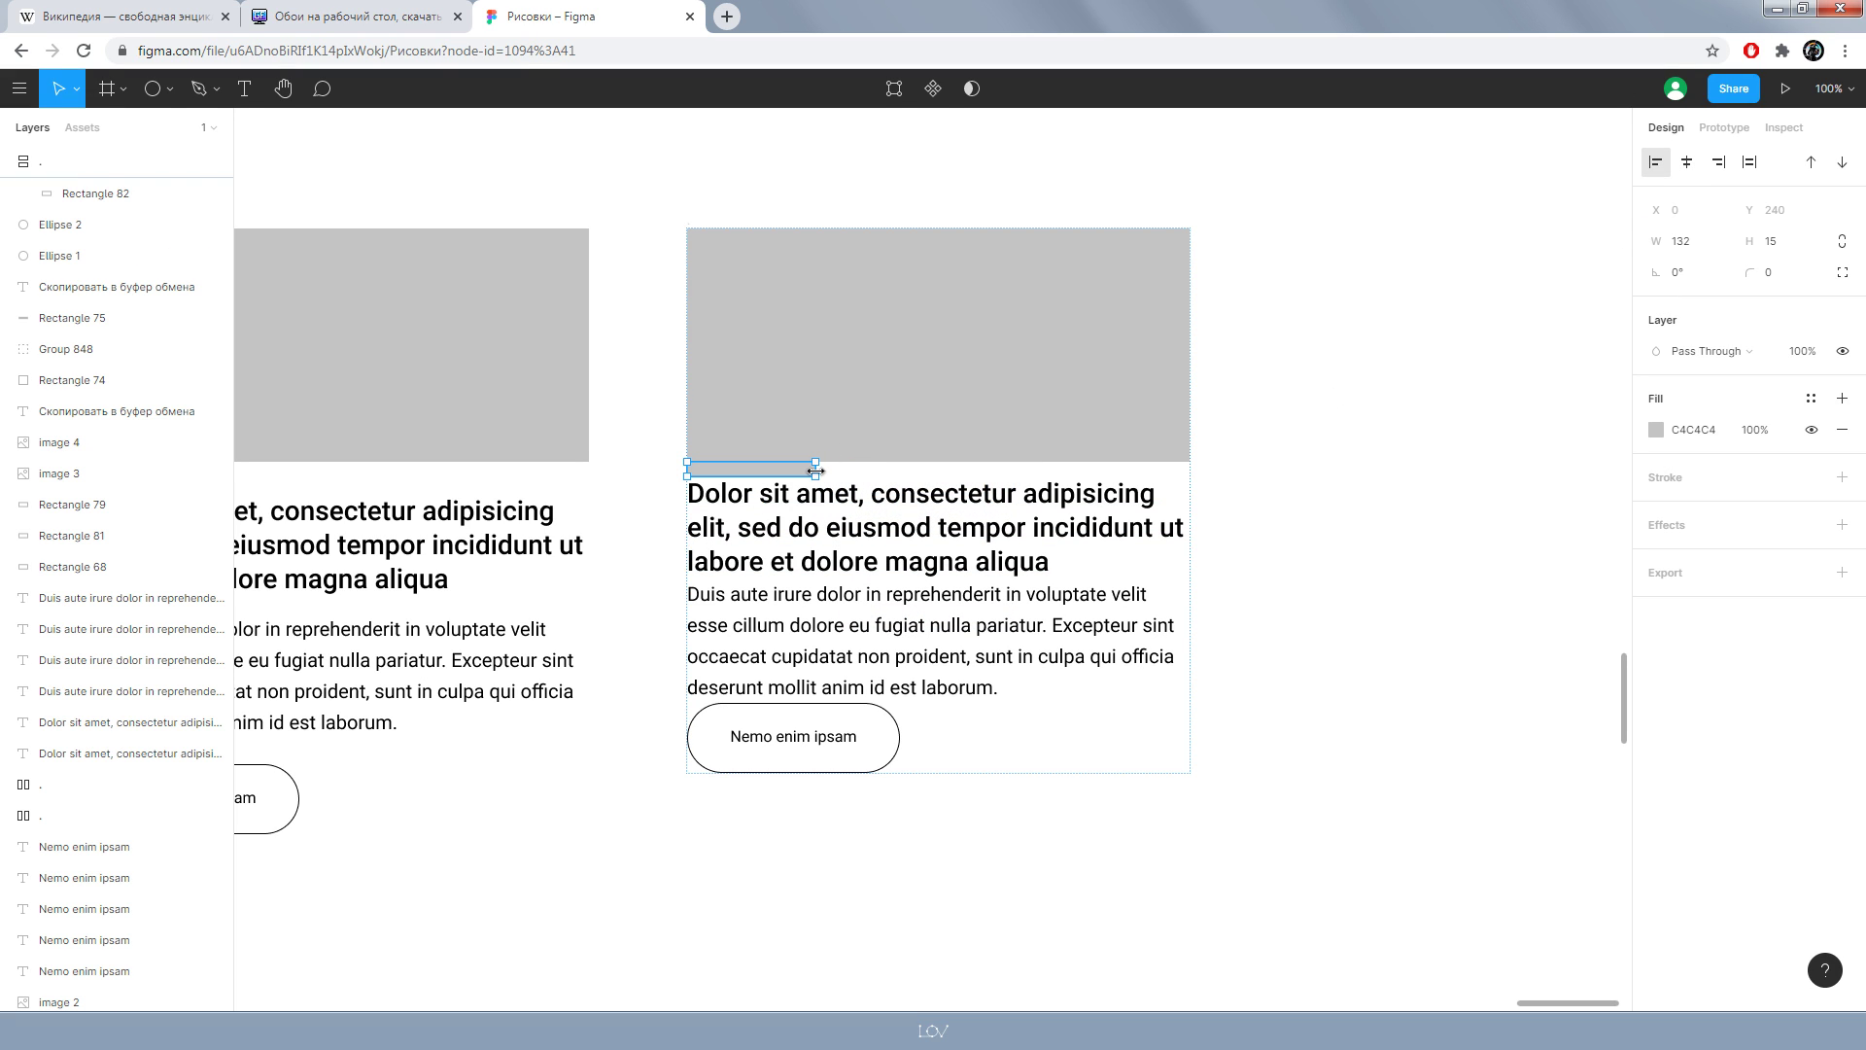
click(1656, 429)
drag(1516, 545, 1328, 430)
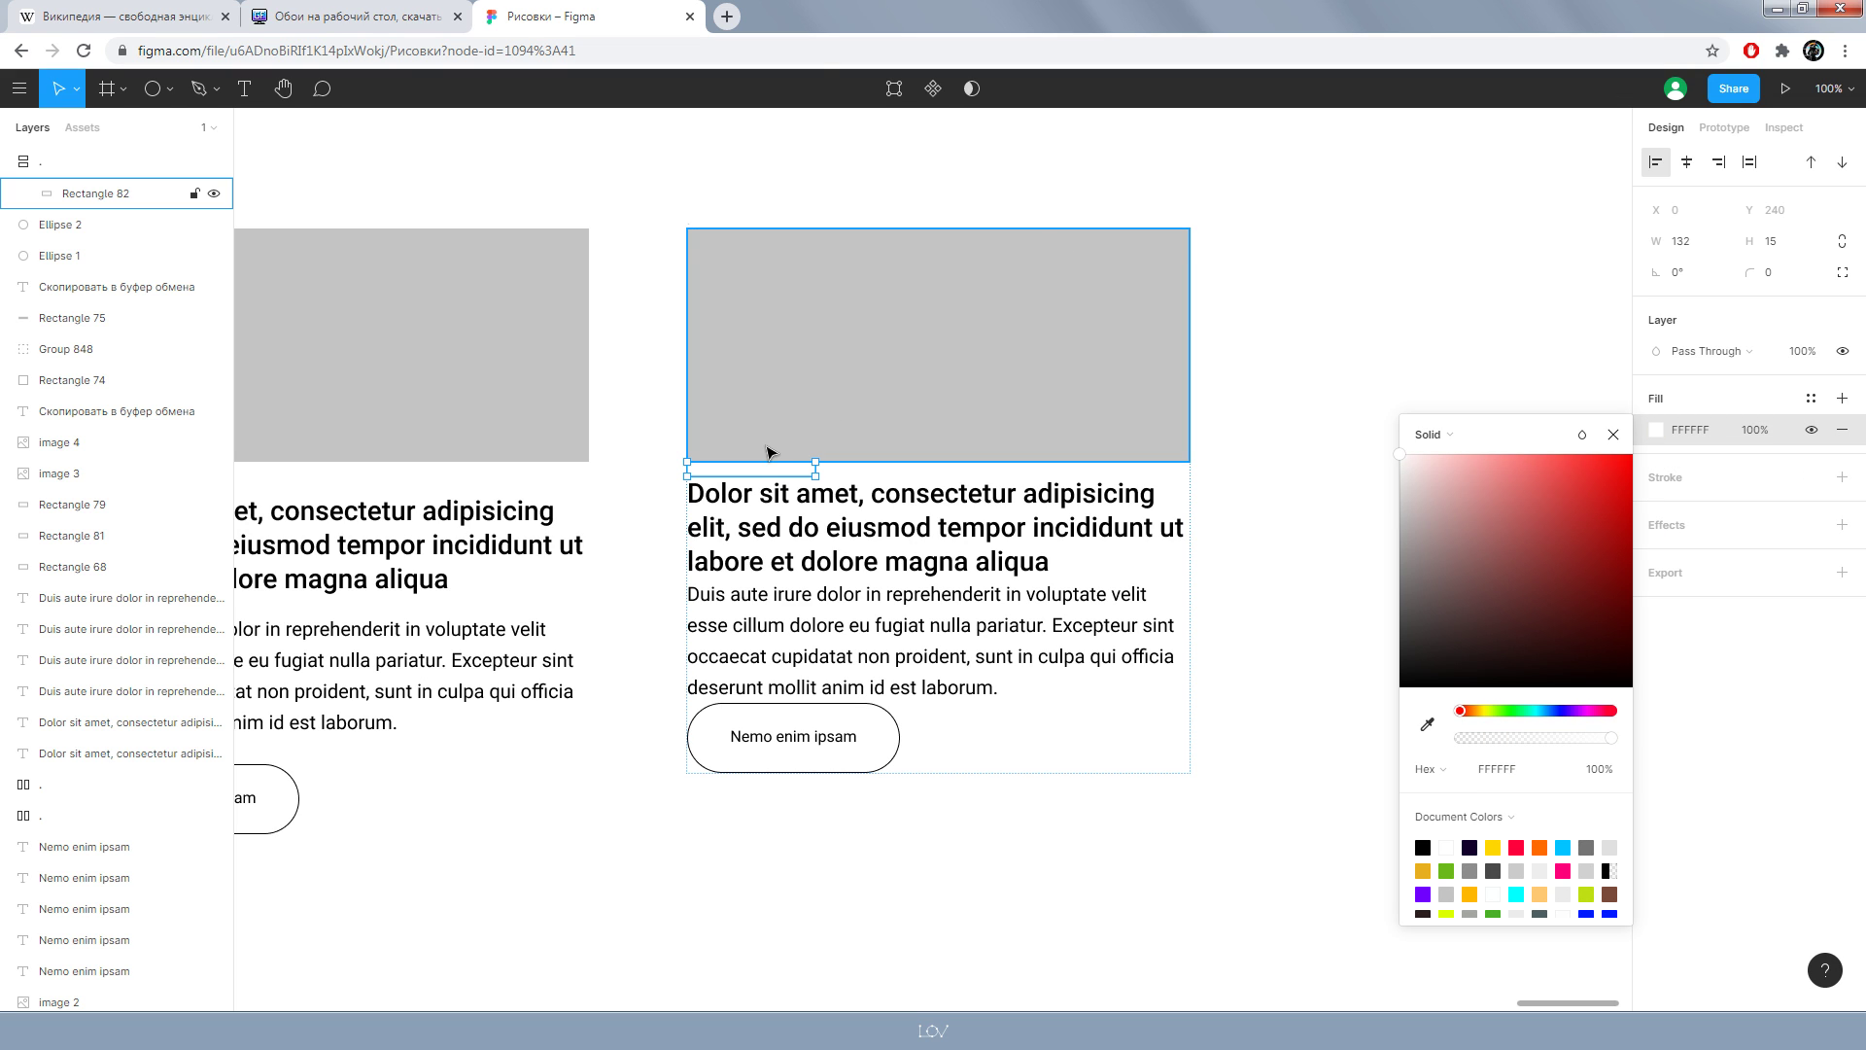
- Make the white spacer 29 px tall and drag it into position in the card's stack
drag(753, 477, 758, 486)
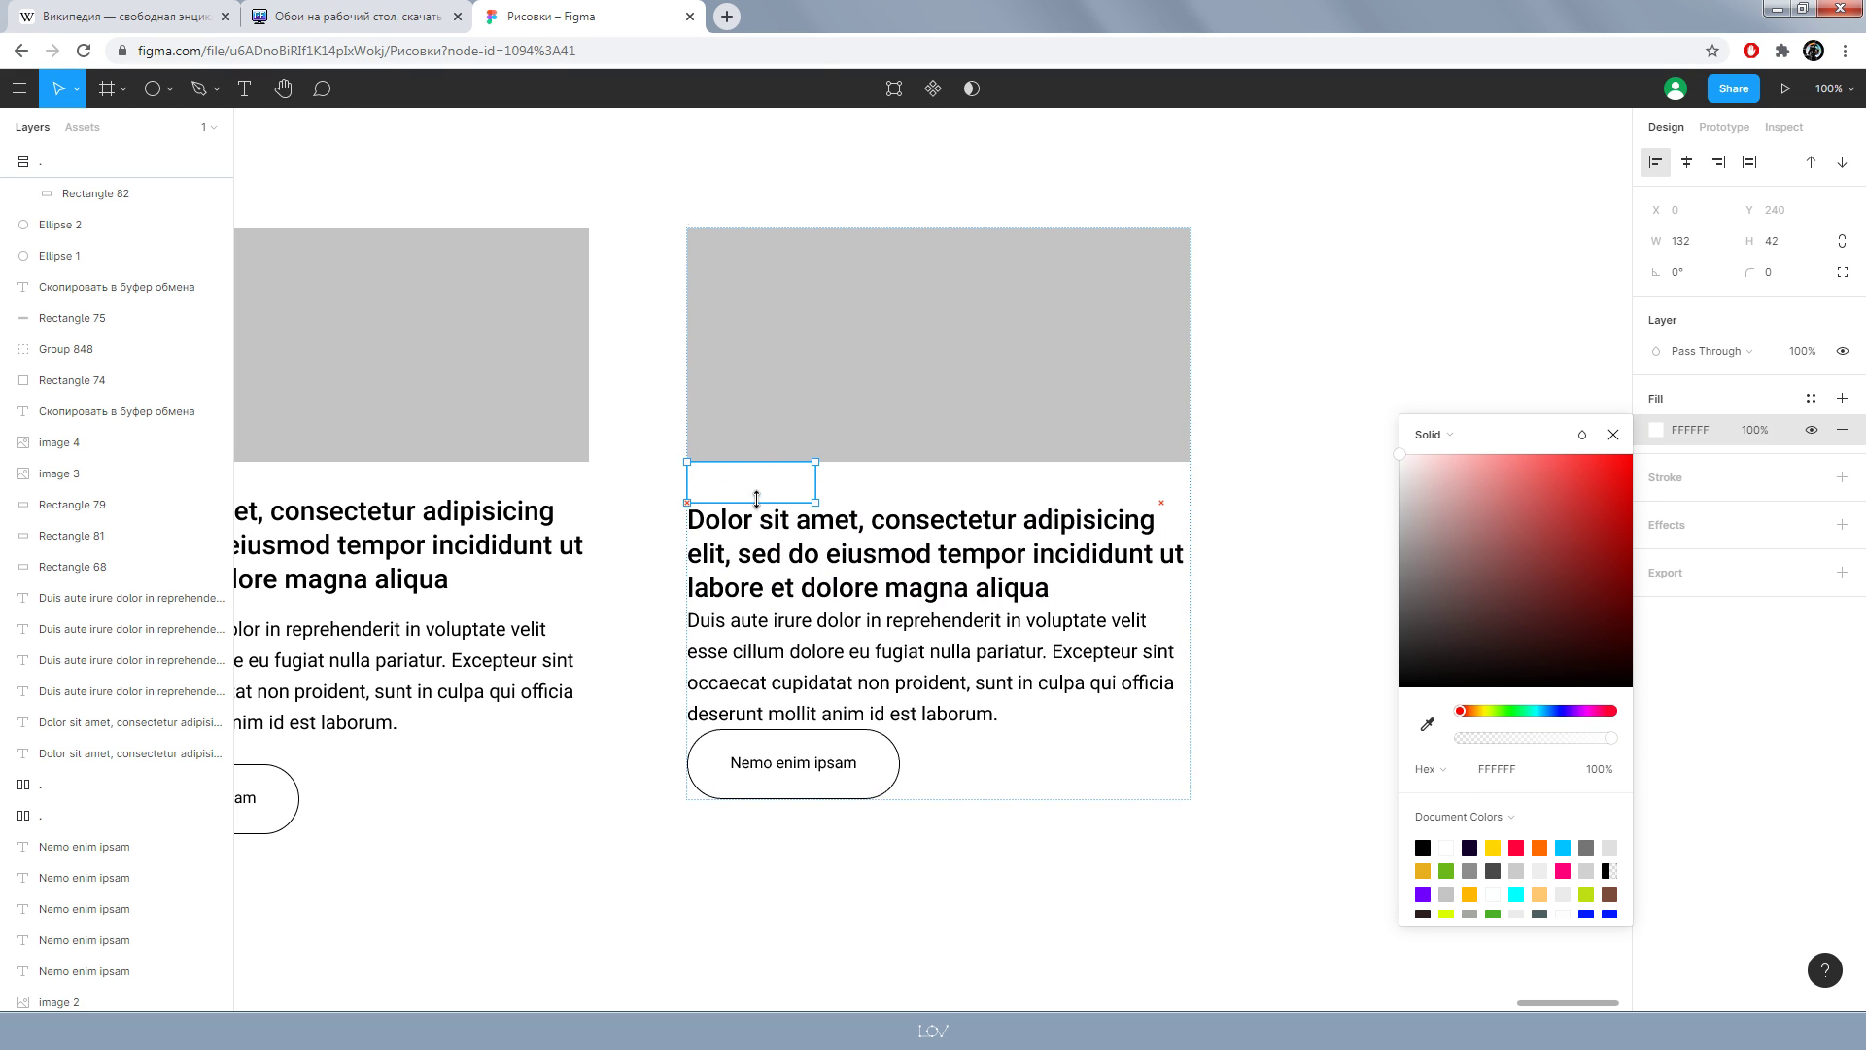
drag(758, 486, 758, 497)
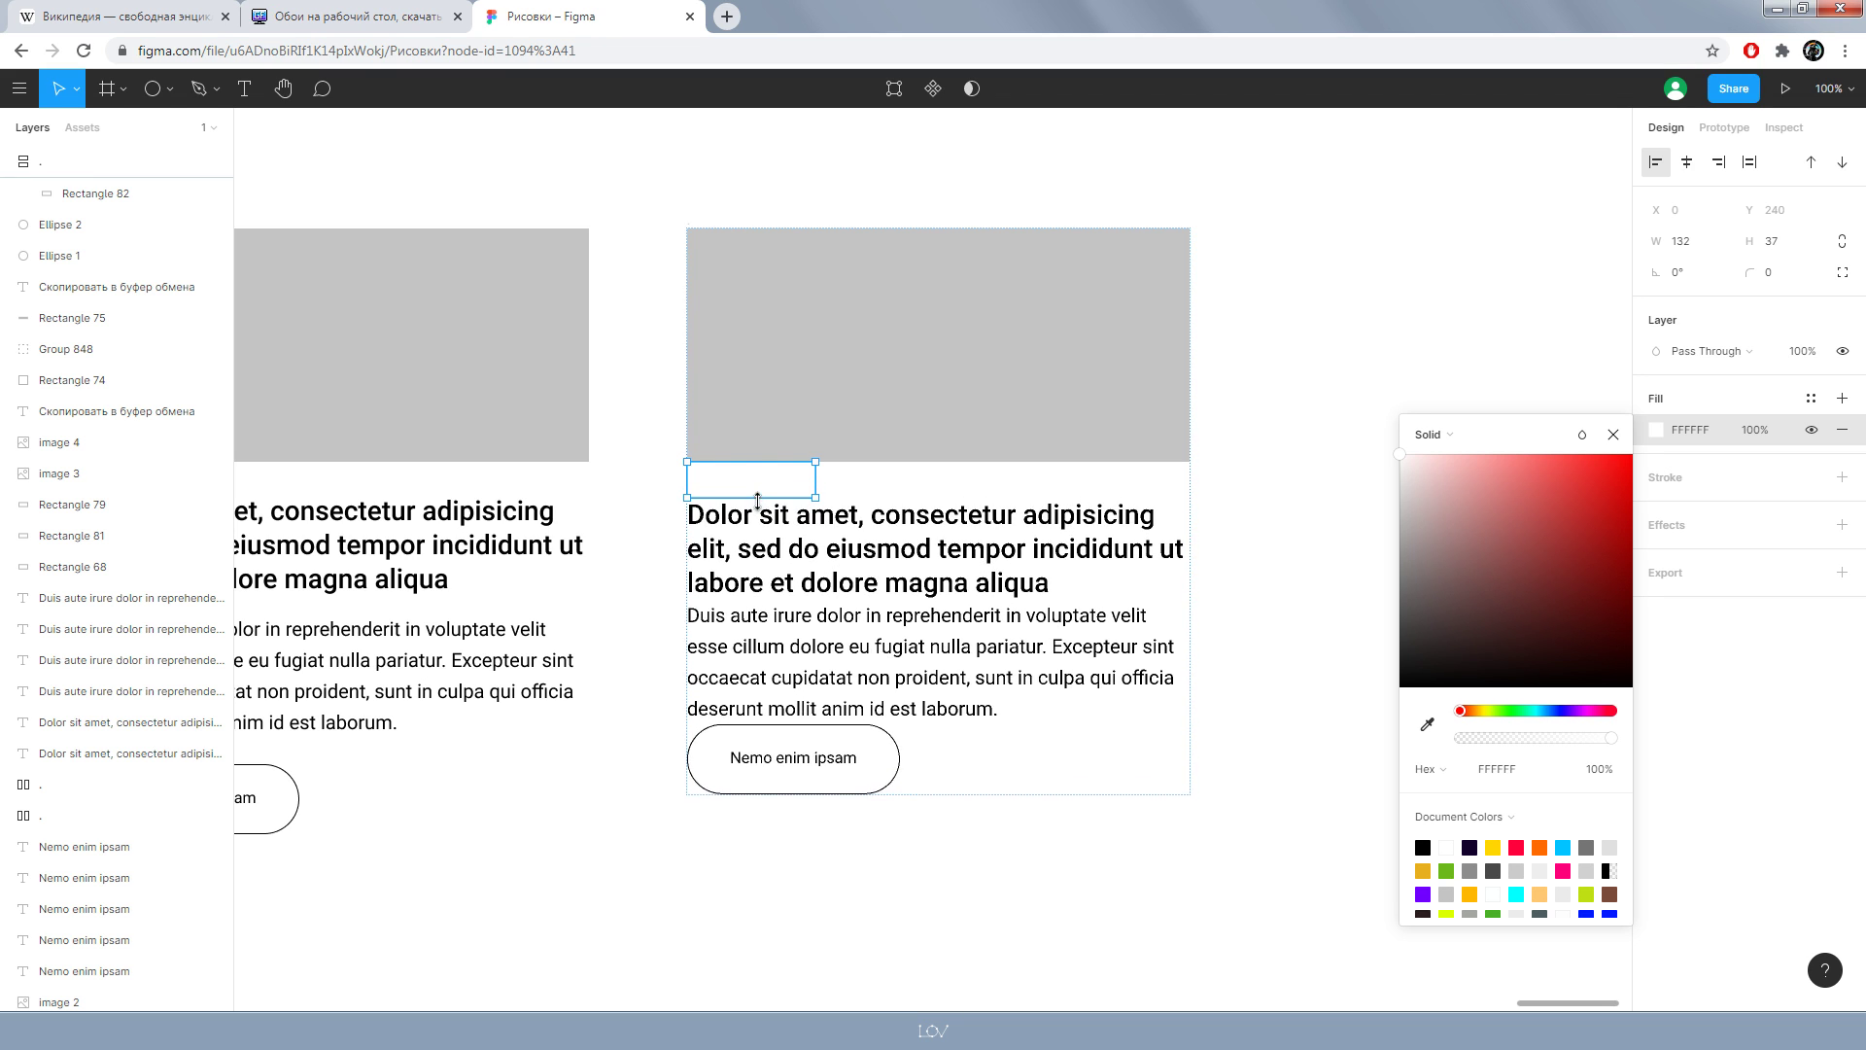
drag(759, 498, 758, 494)
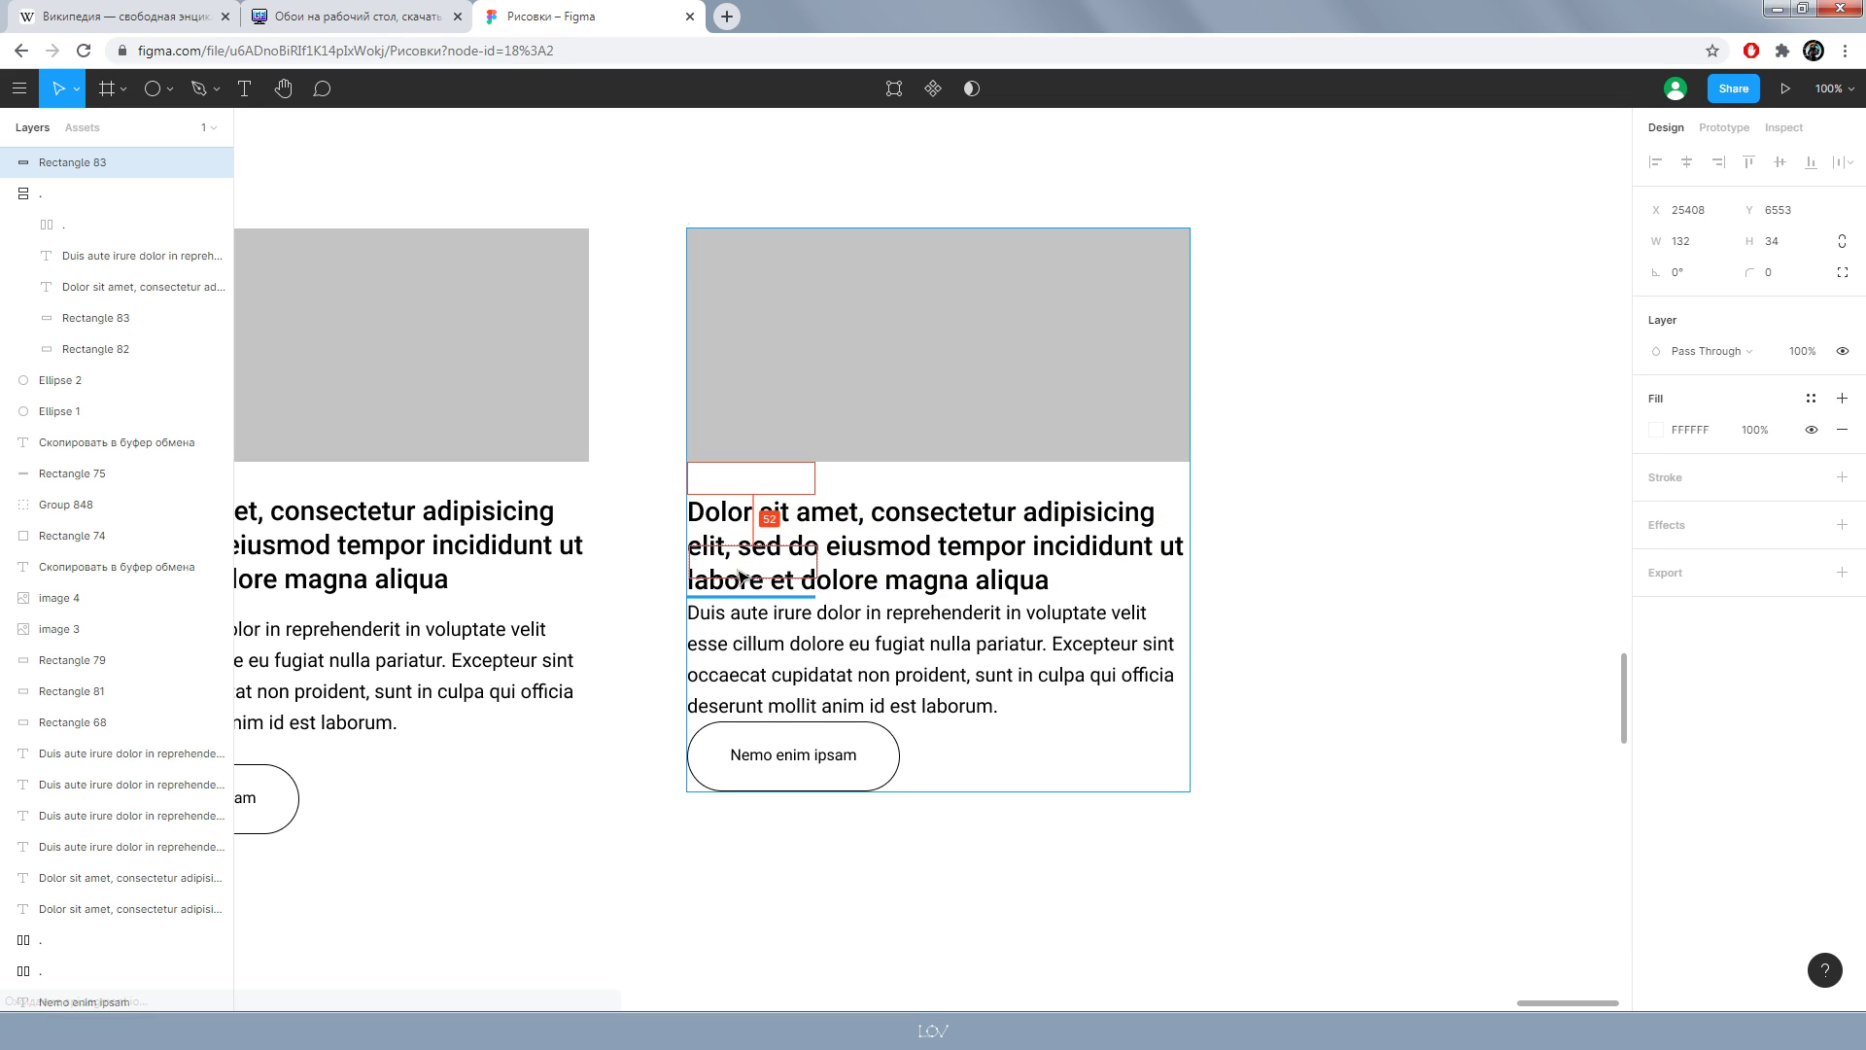
drag(745, 486, 749, 610)
click(1400, 641)
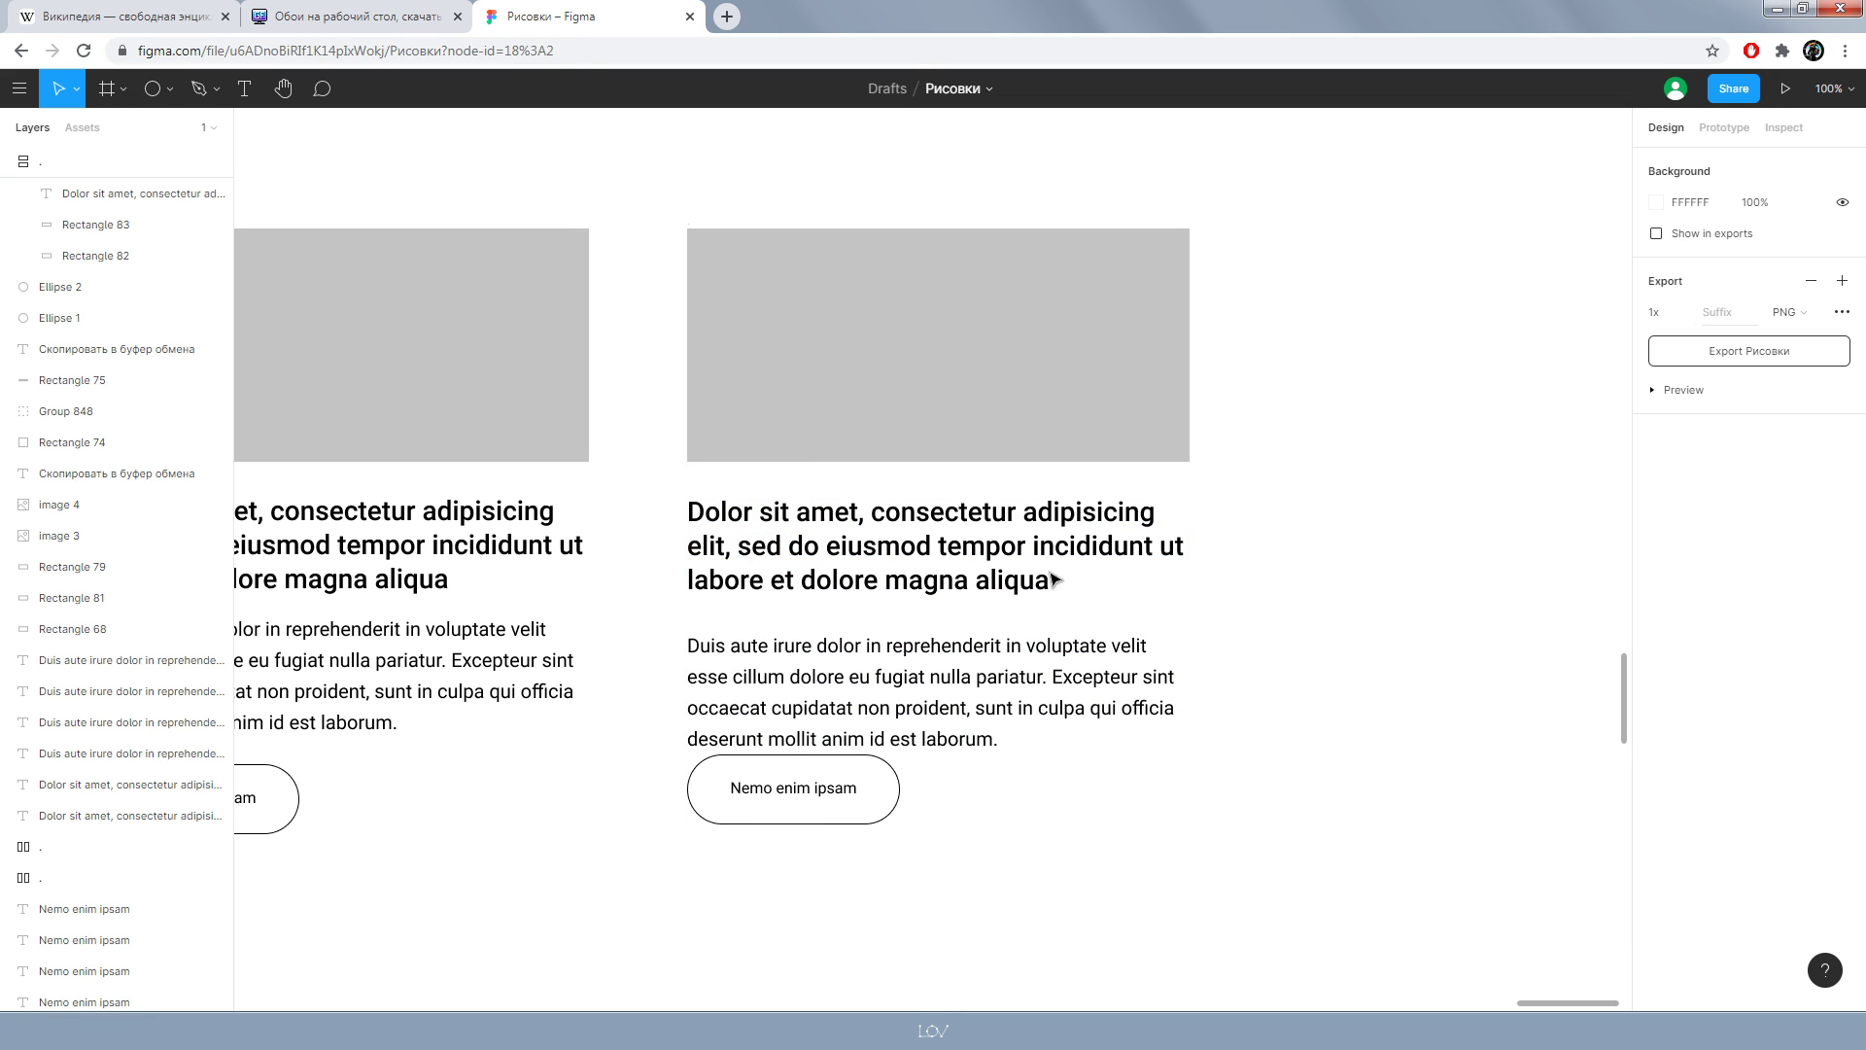
click(745, 481)
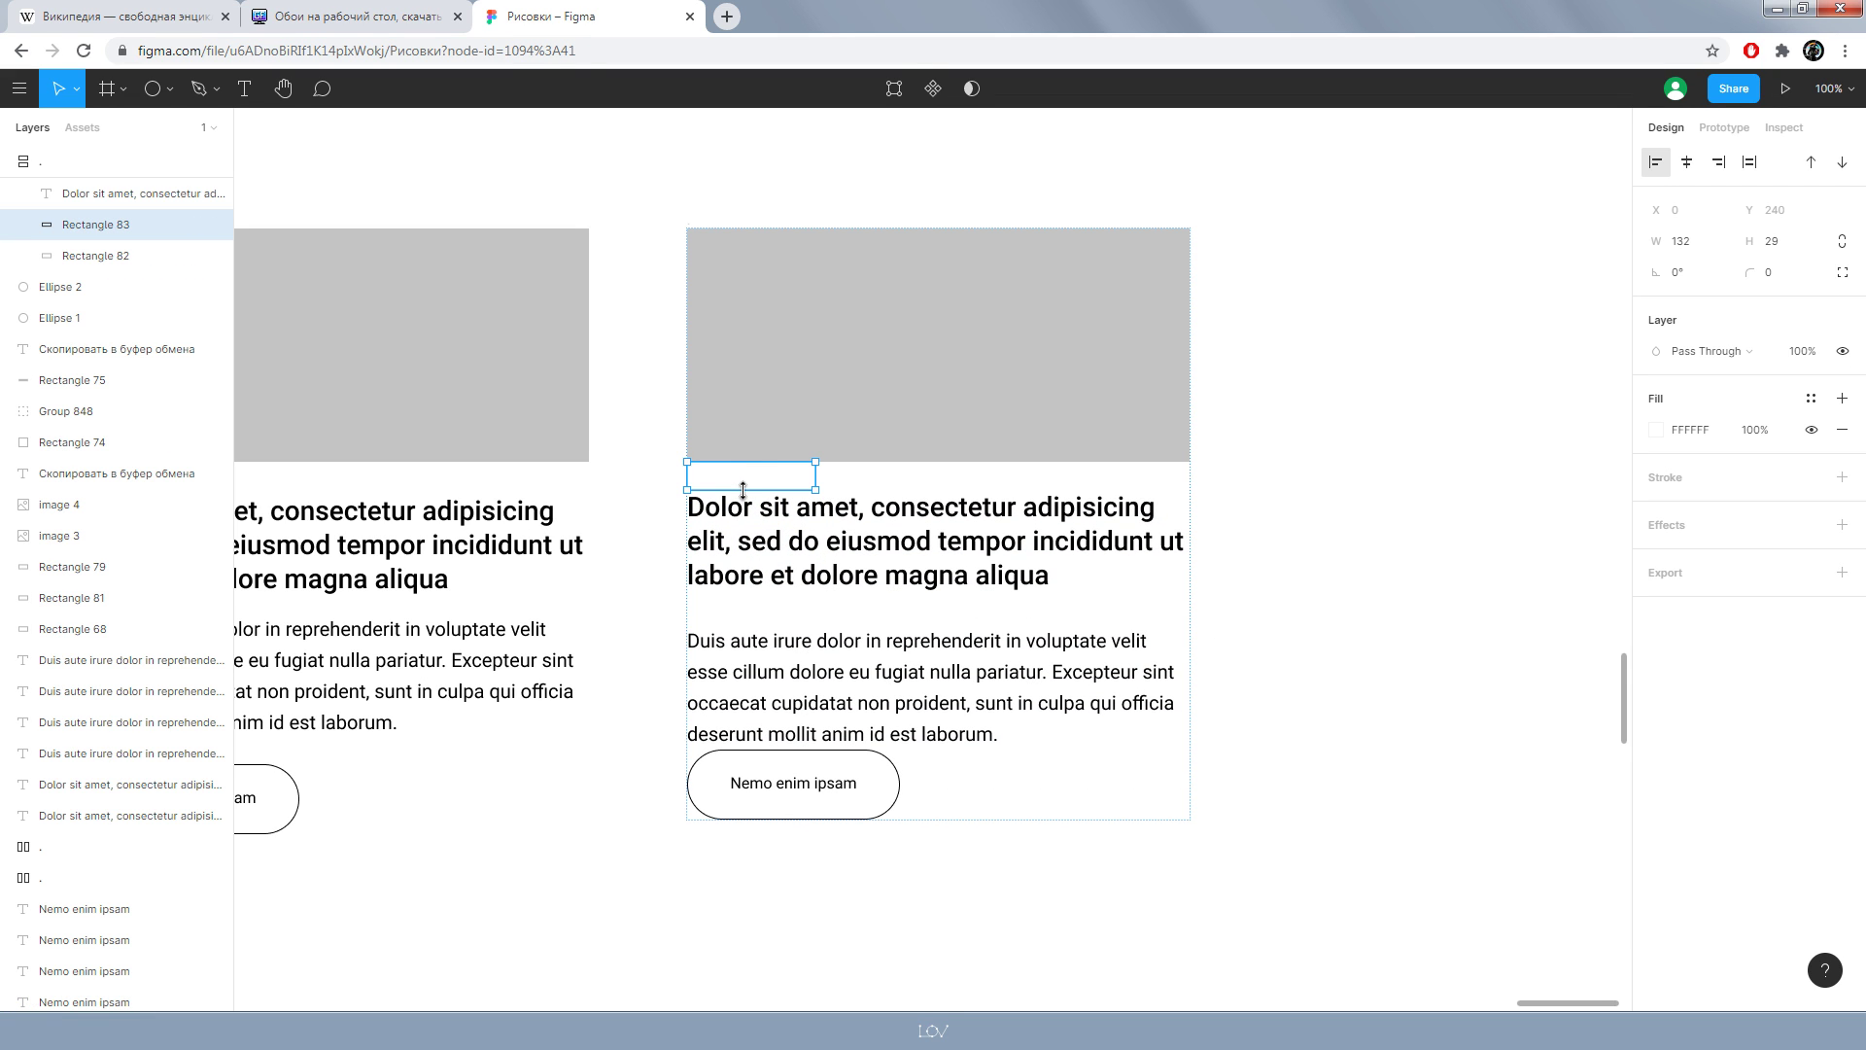
click(1337, 671)
drag(1409, 656, 1262, 627)
- Paste a copy of the white spacer and shorten it by about 10 px
click(603, 452)
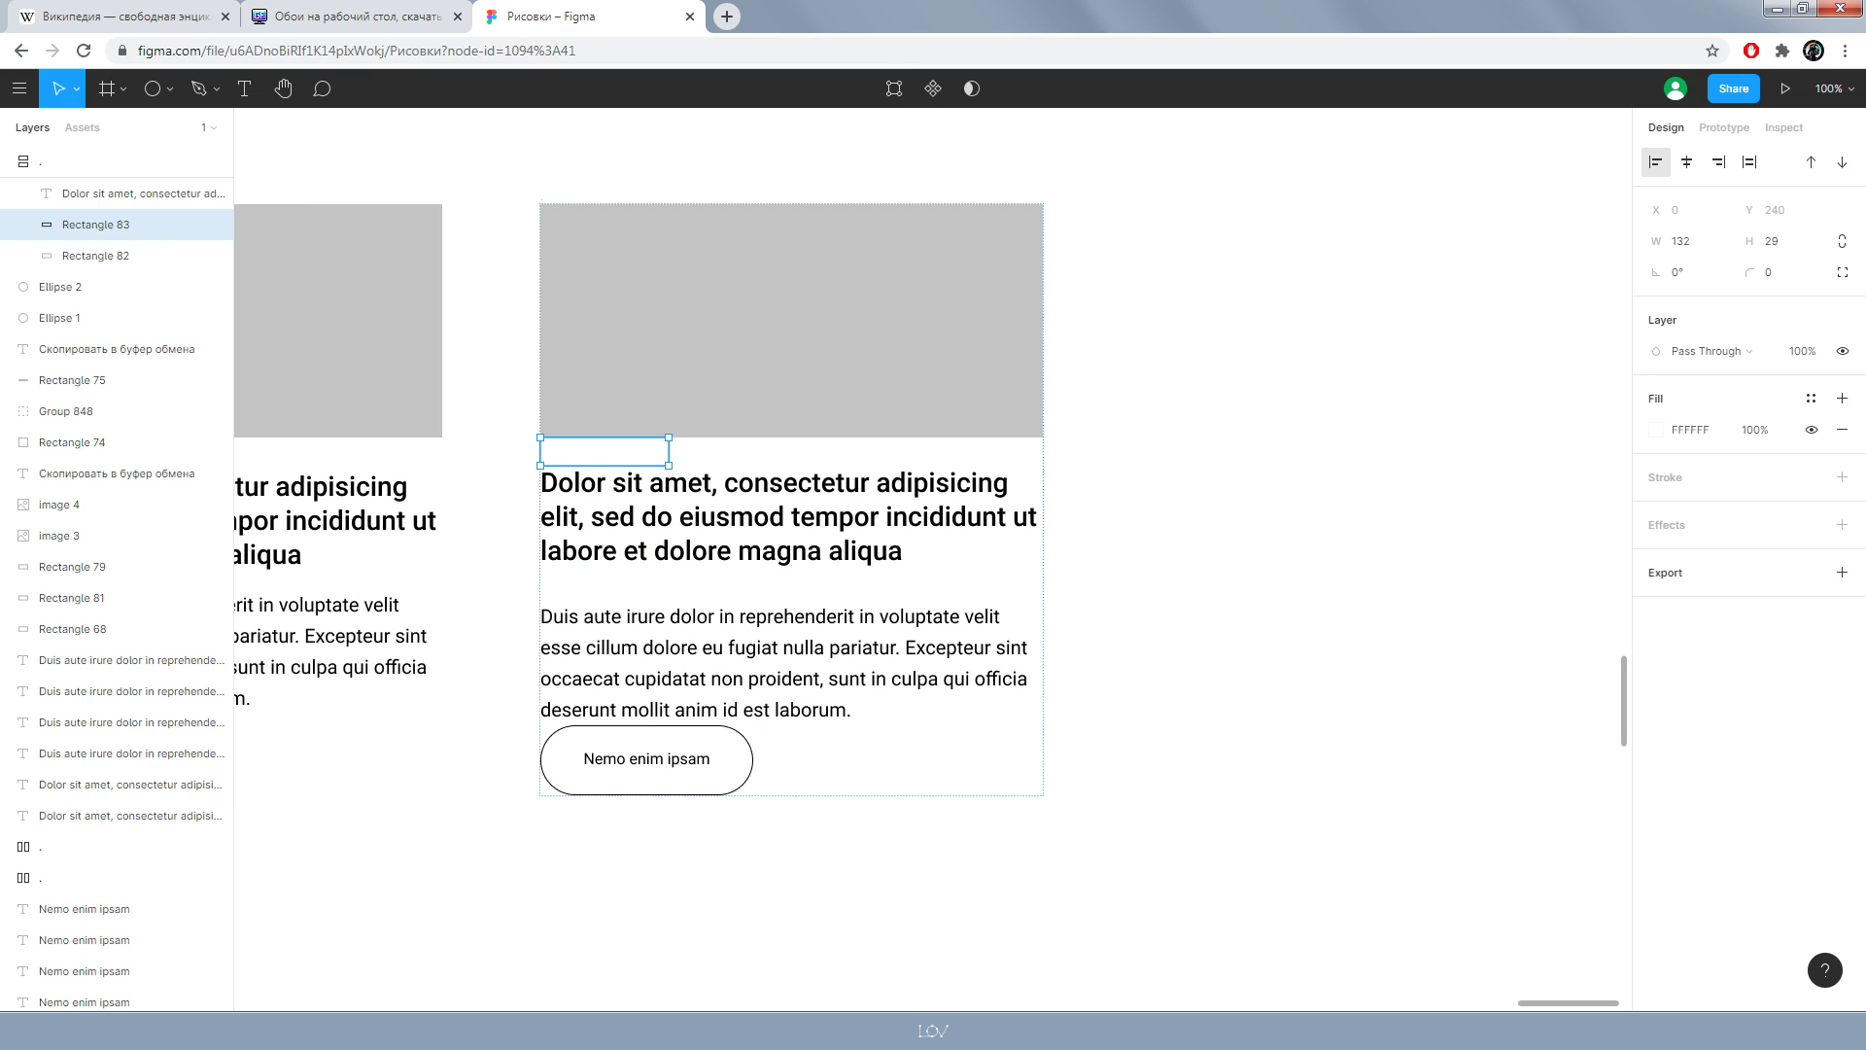
key(Escape)
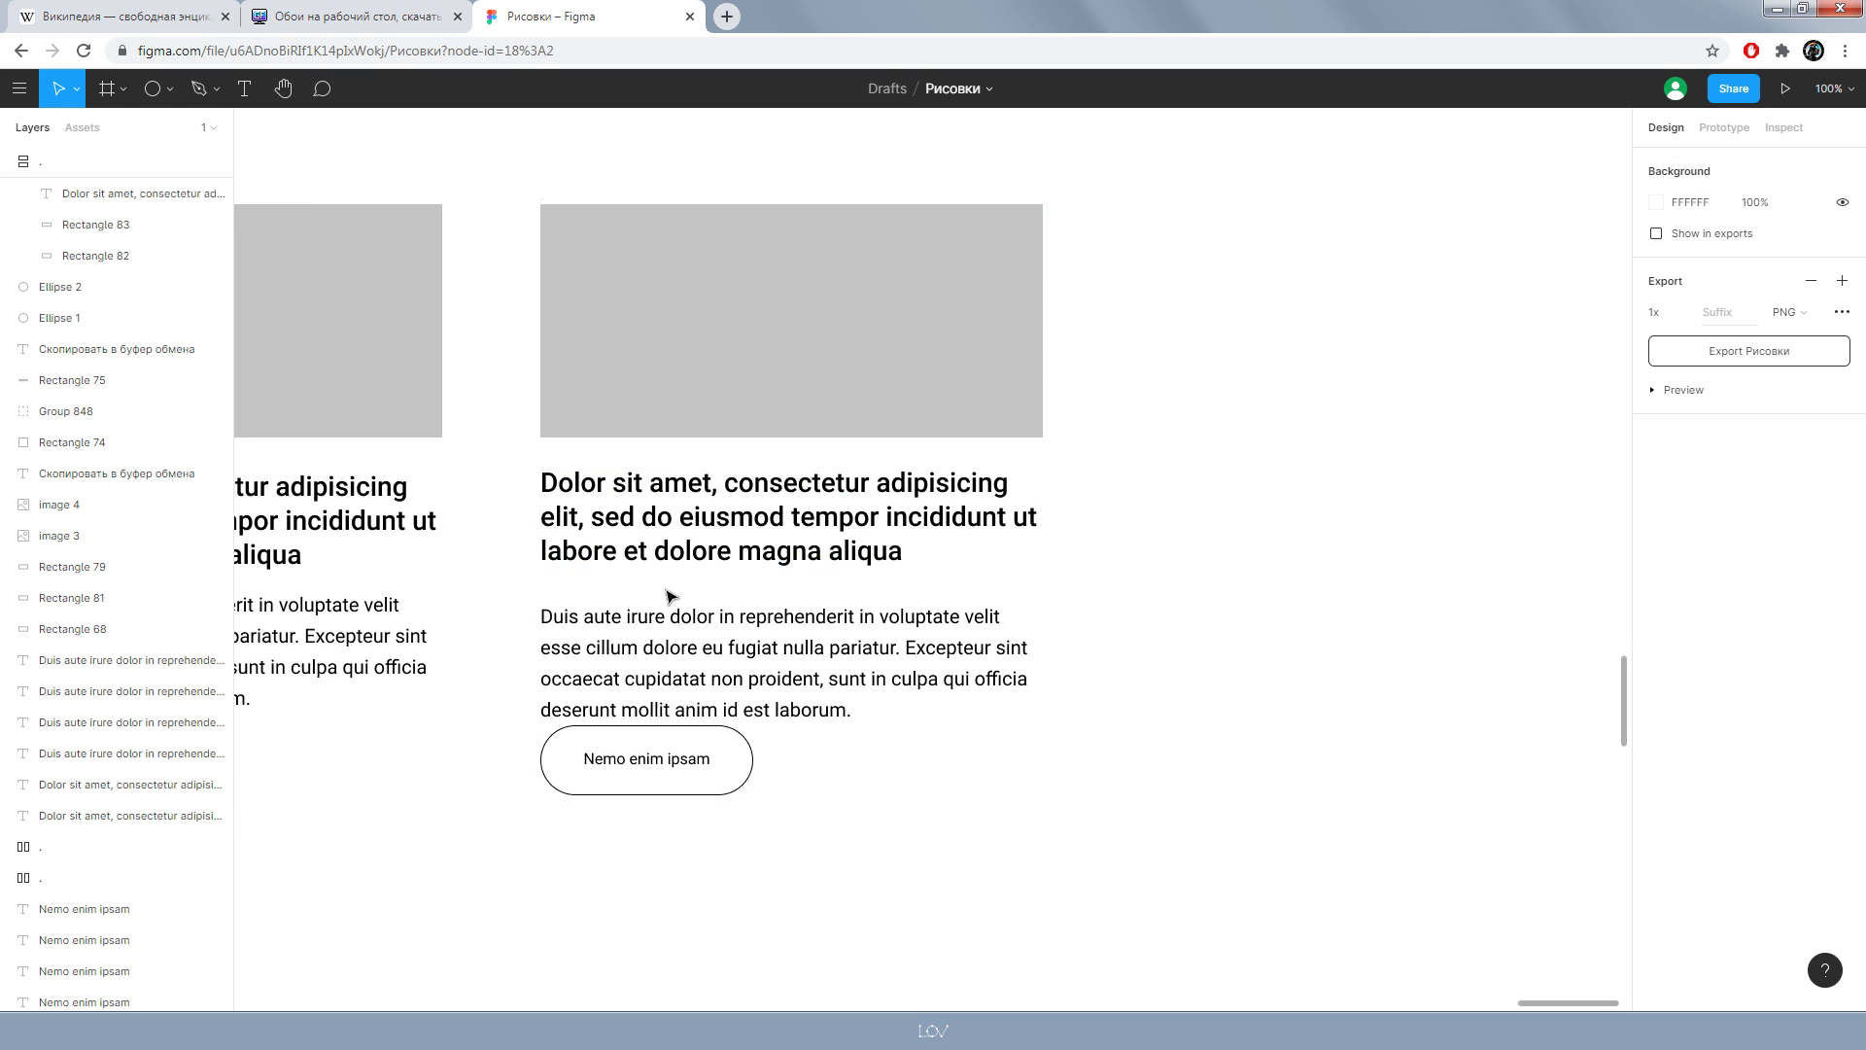
key(ctrl+v)
drag(617, 602, 617, 592)
click(1251, 707)
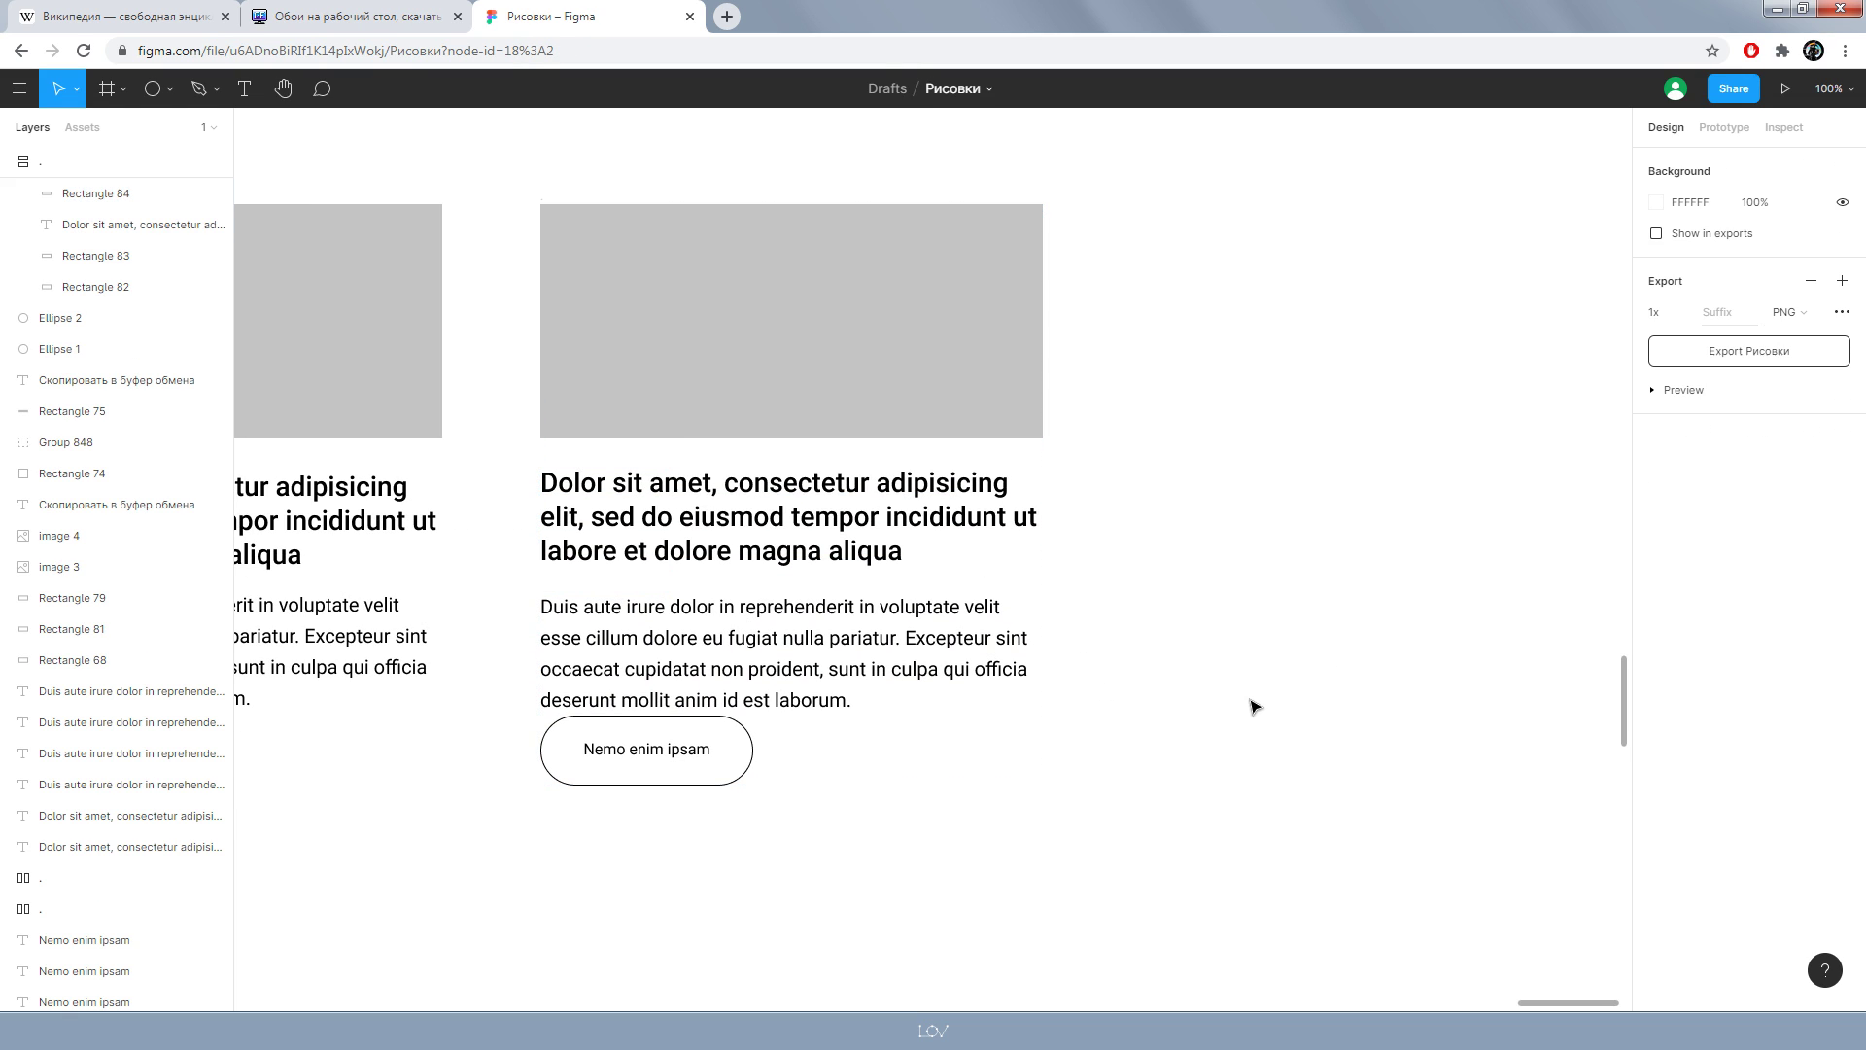
scroll(658, 494, up, 3)
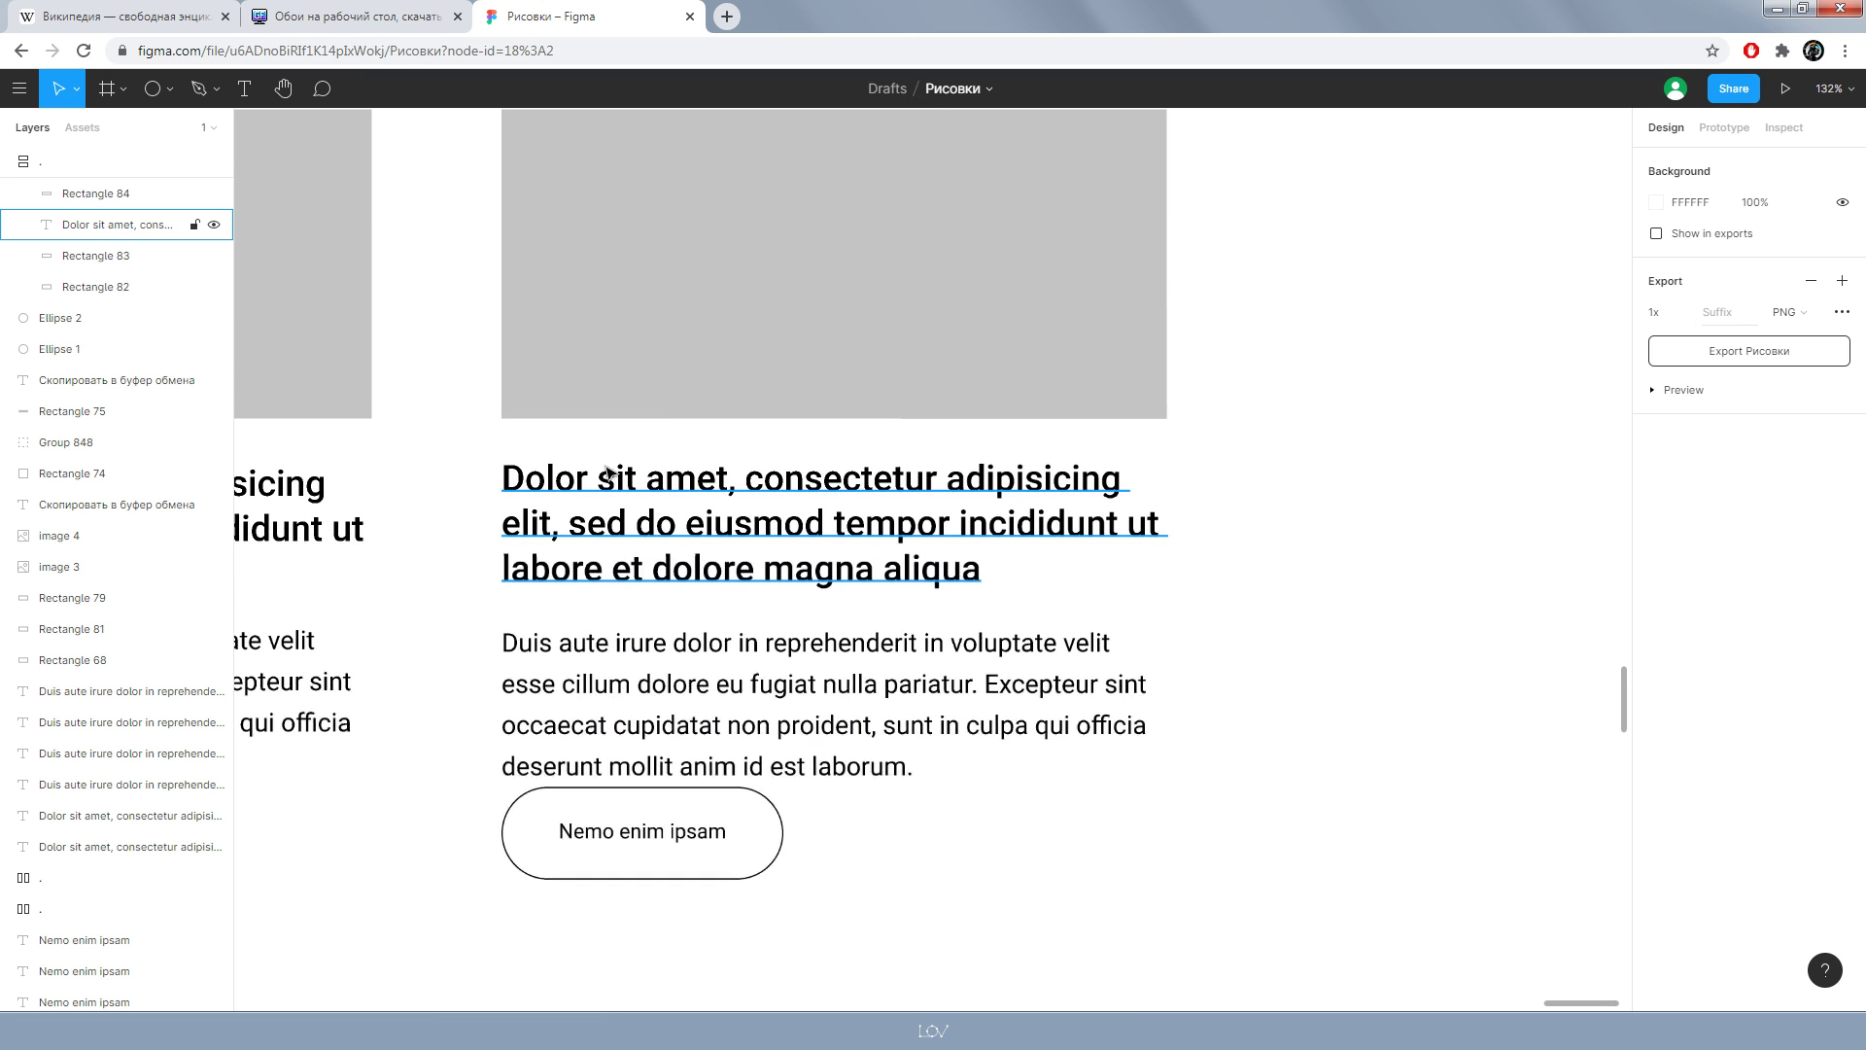
click(598, 442)
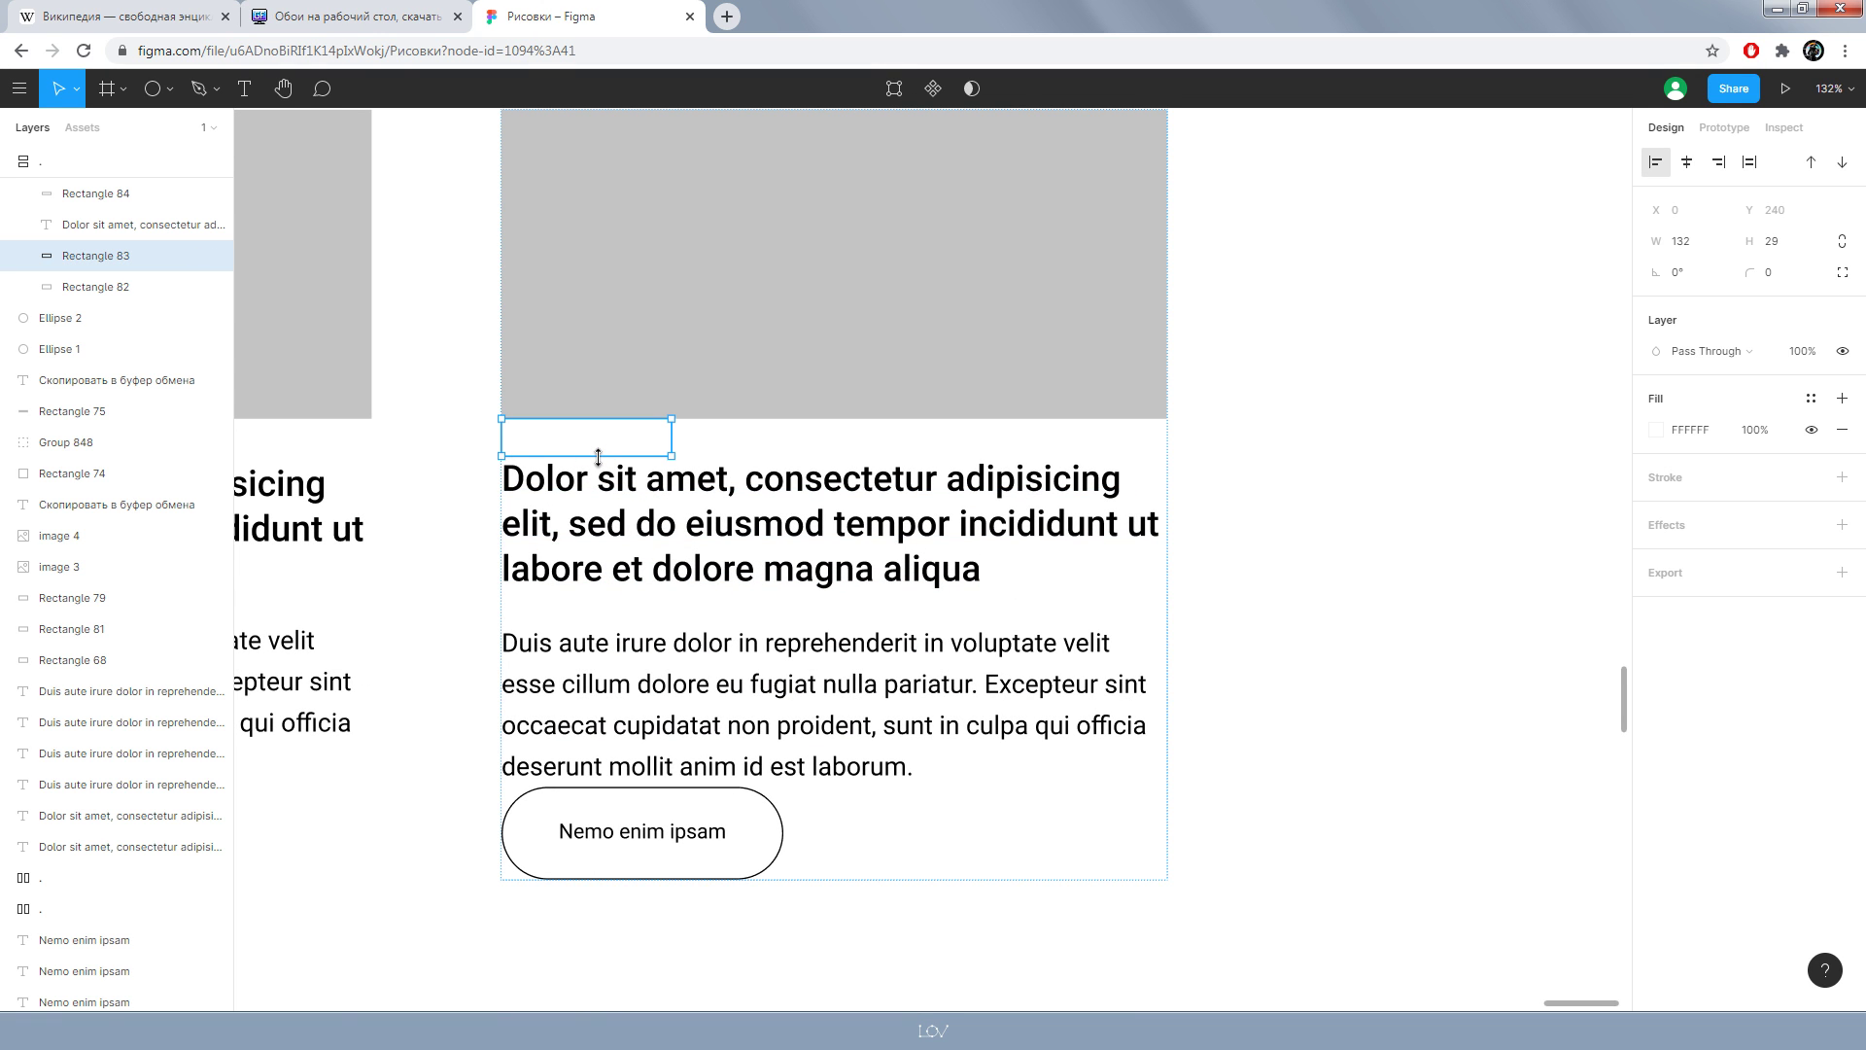
click(1736, 244)
key(Escape)
- Trim the heading-to-body spacer from 21 to 20 px tall
click(591, 616)
scroll(586, 618, up, 2)
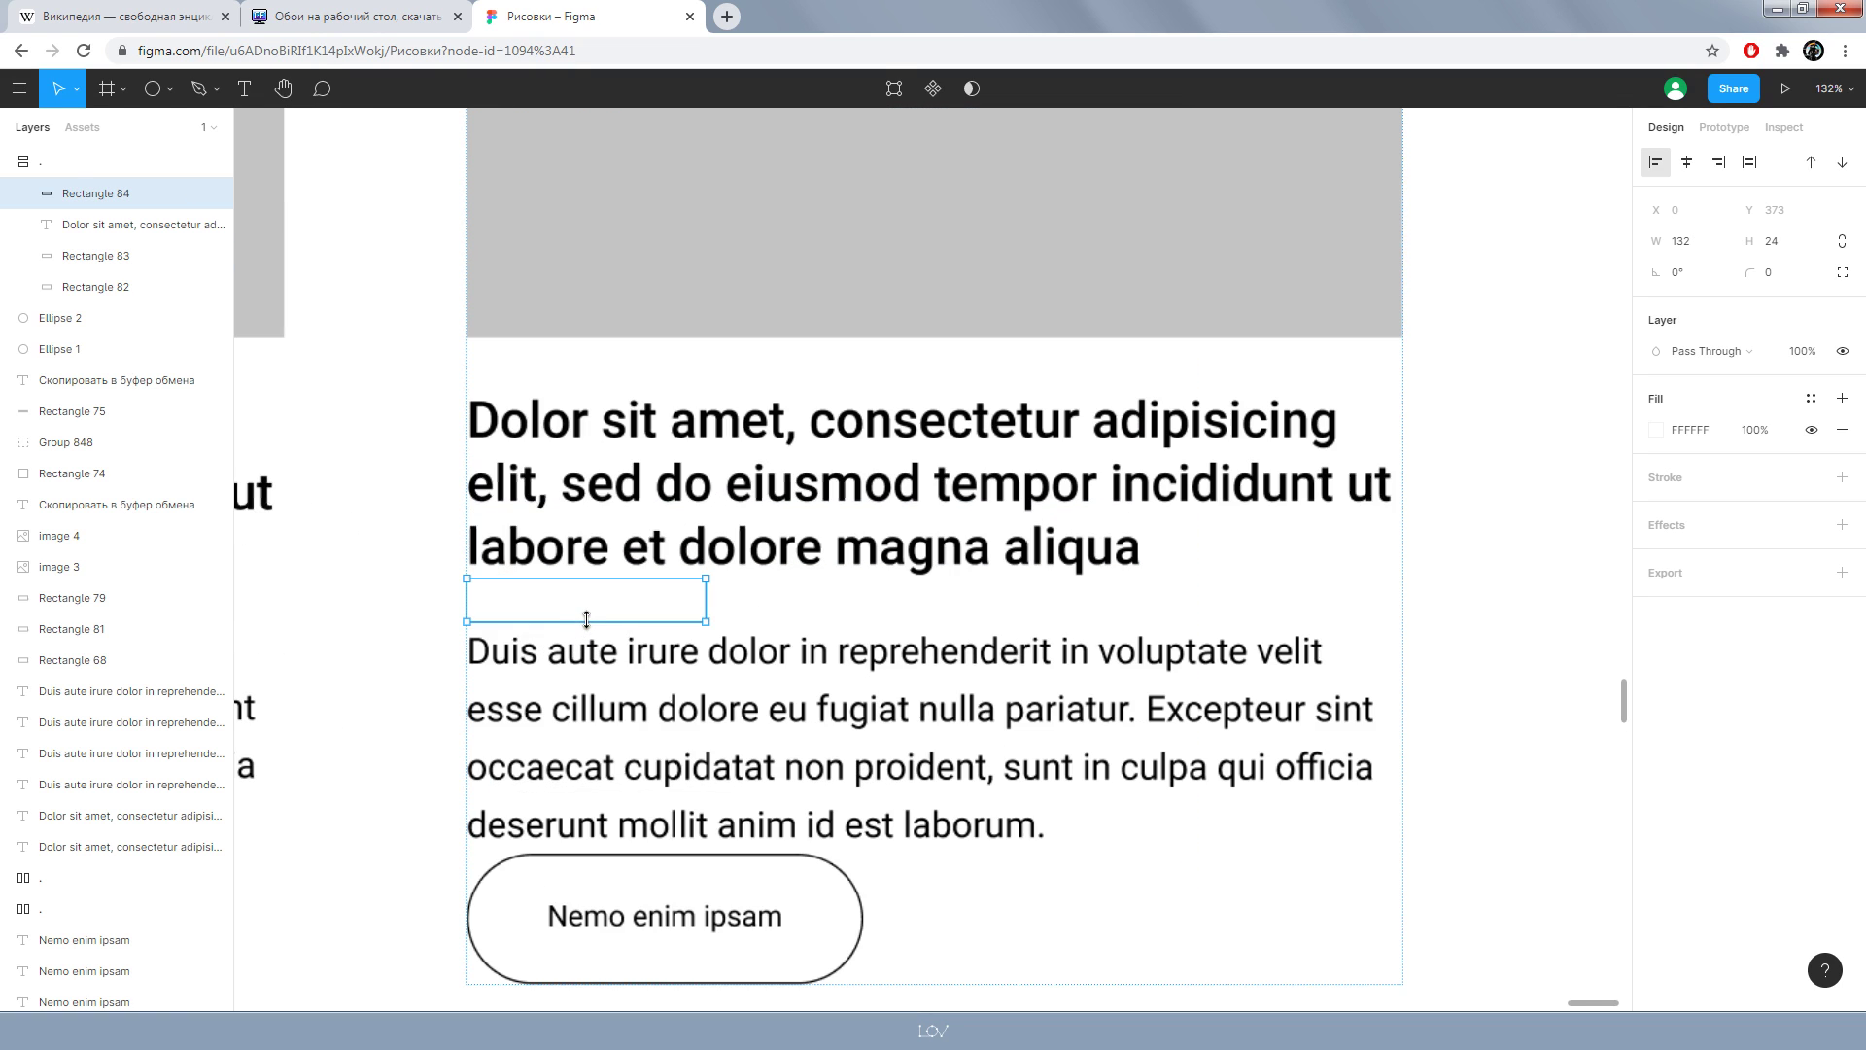
click(1576, 712)
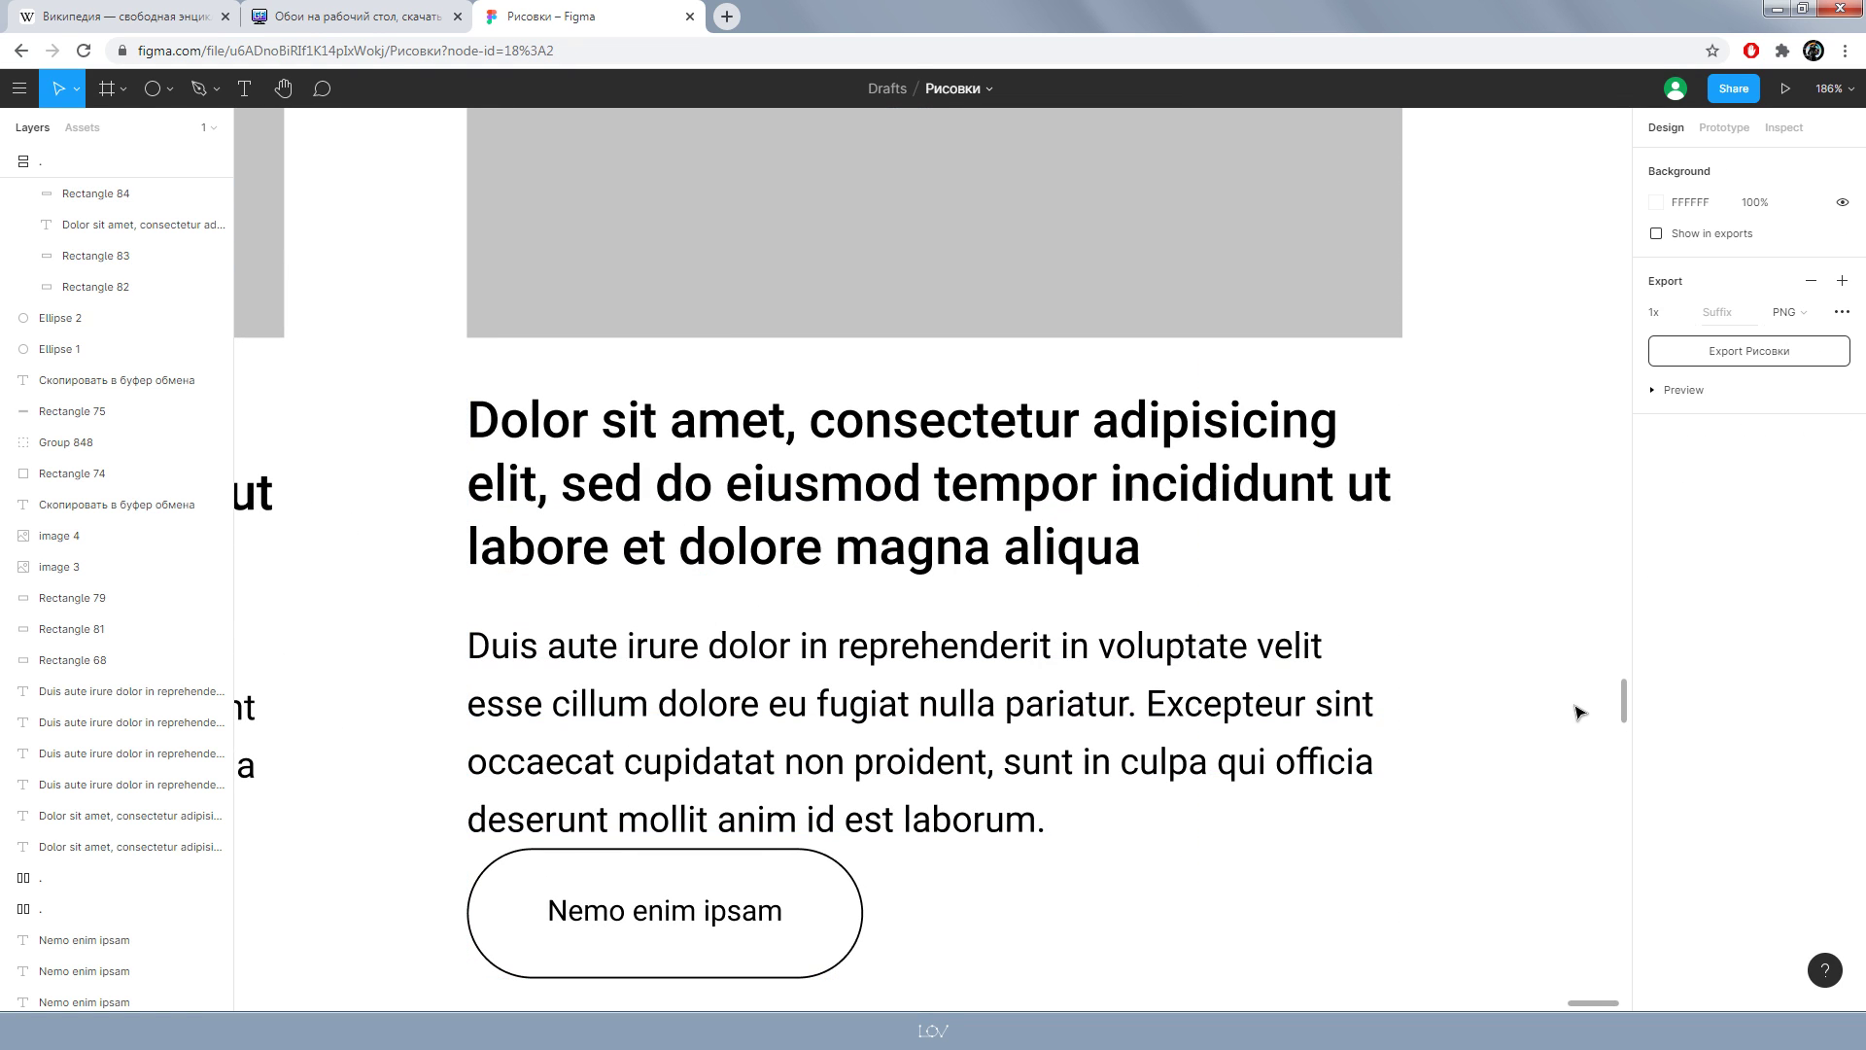
scroll(1613, 702, down, 1)
mouse_move(1621, 700)
mouse_down()
mouse_move(1339, 700)
mouse_move(1145, 625)
mouse_up()
scroll(1351, 681, down, 3)
scroll(500, 654, up, 2)
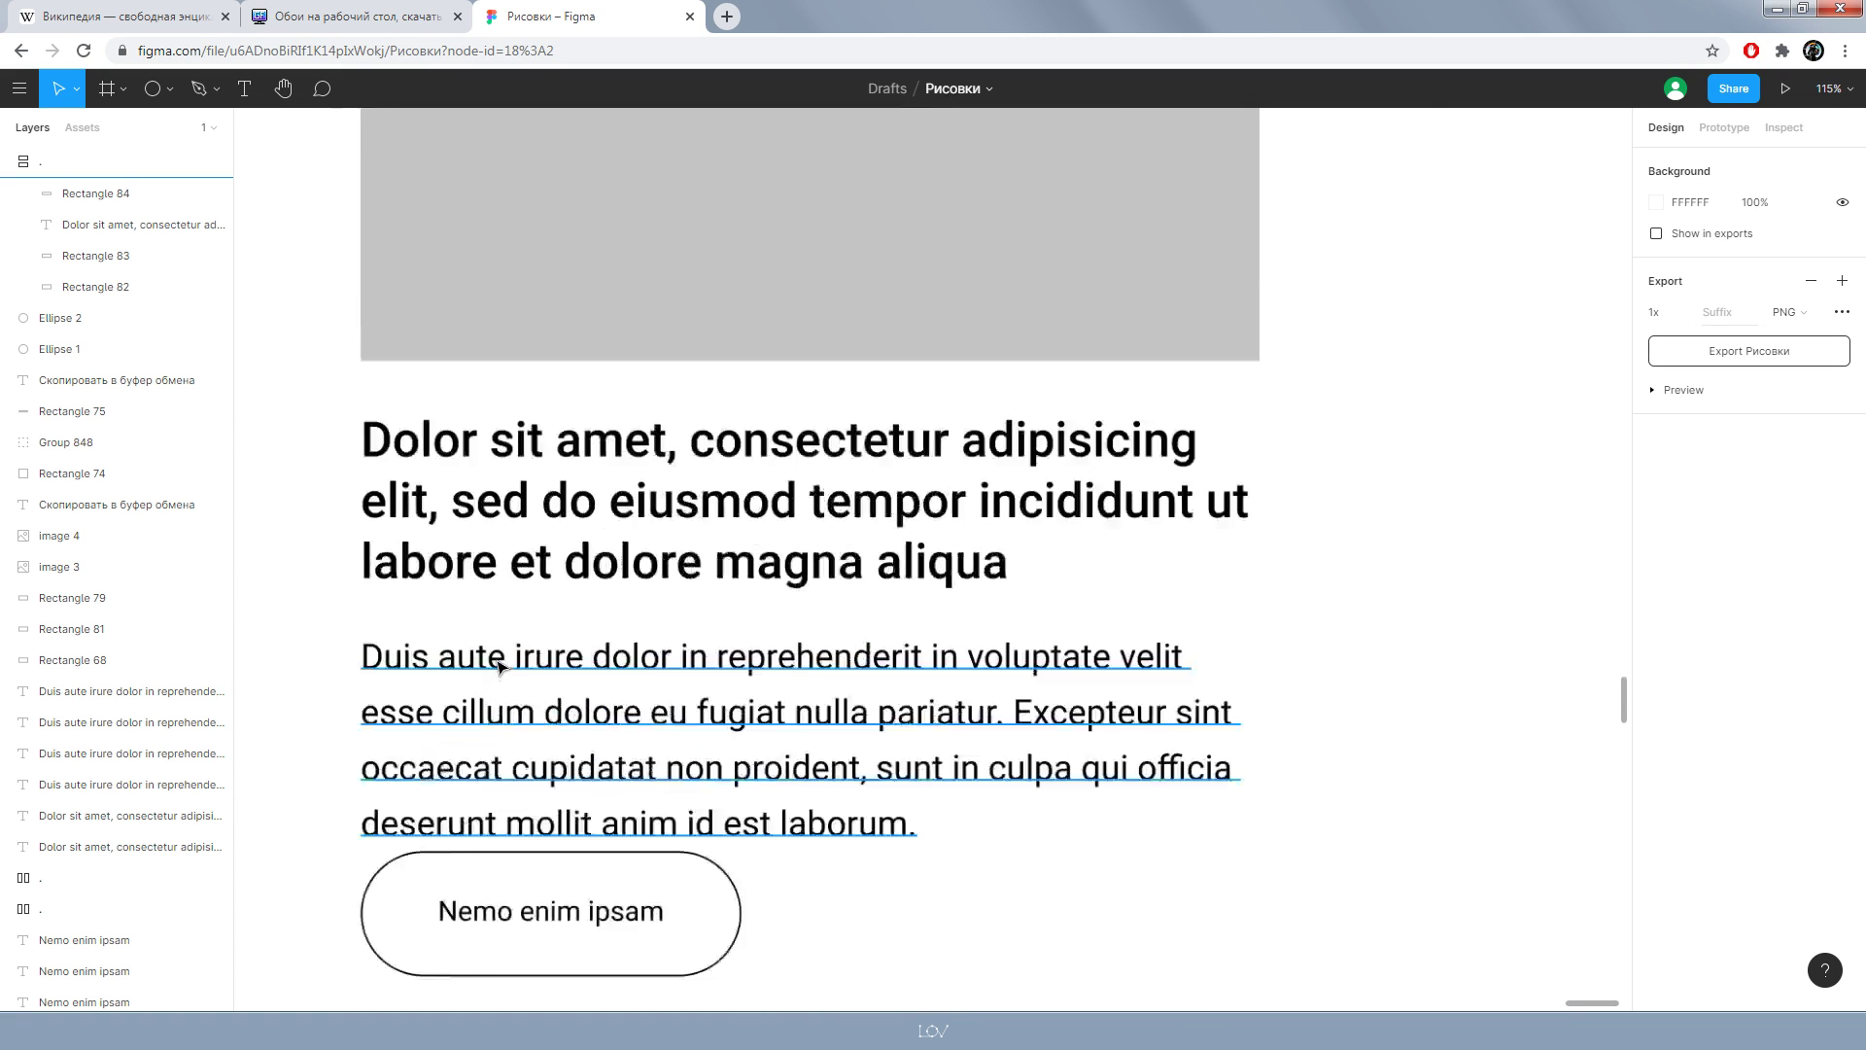
scroll(486, 622, up, 2)
click(479, 604)
scroll(486, 622, up, 3)
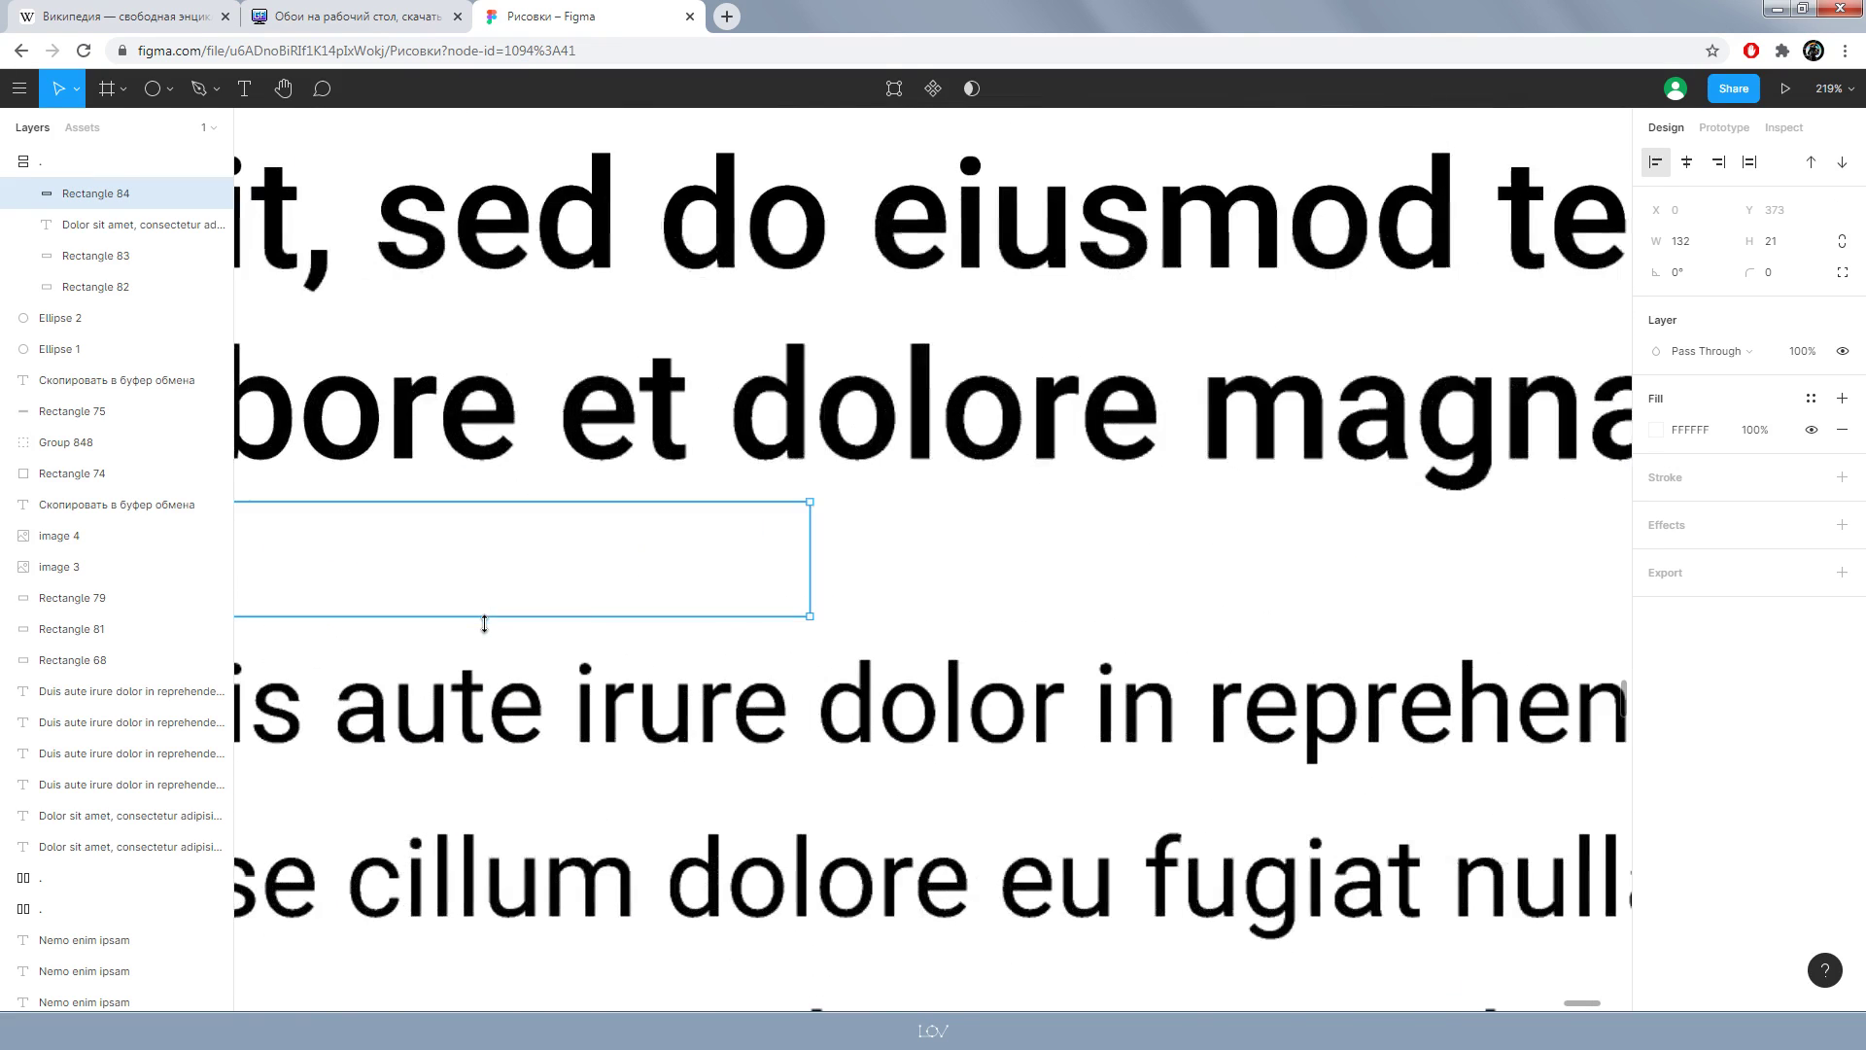
scroll(486, 622, up, 2)
drag(492, 610, 490, 605)
scroll(490, 604, down, 3)
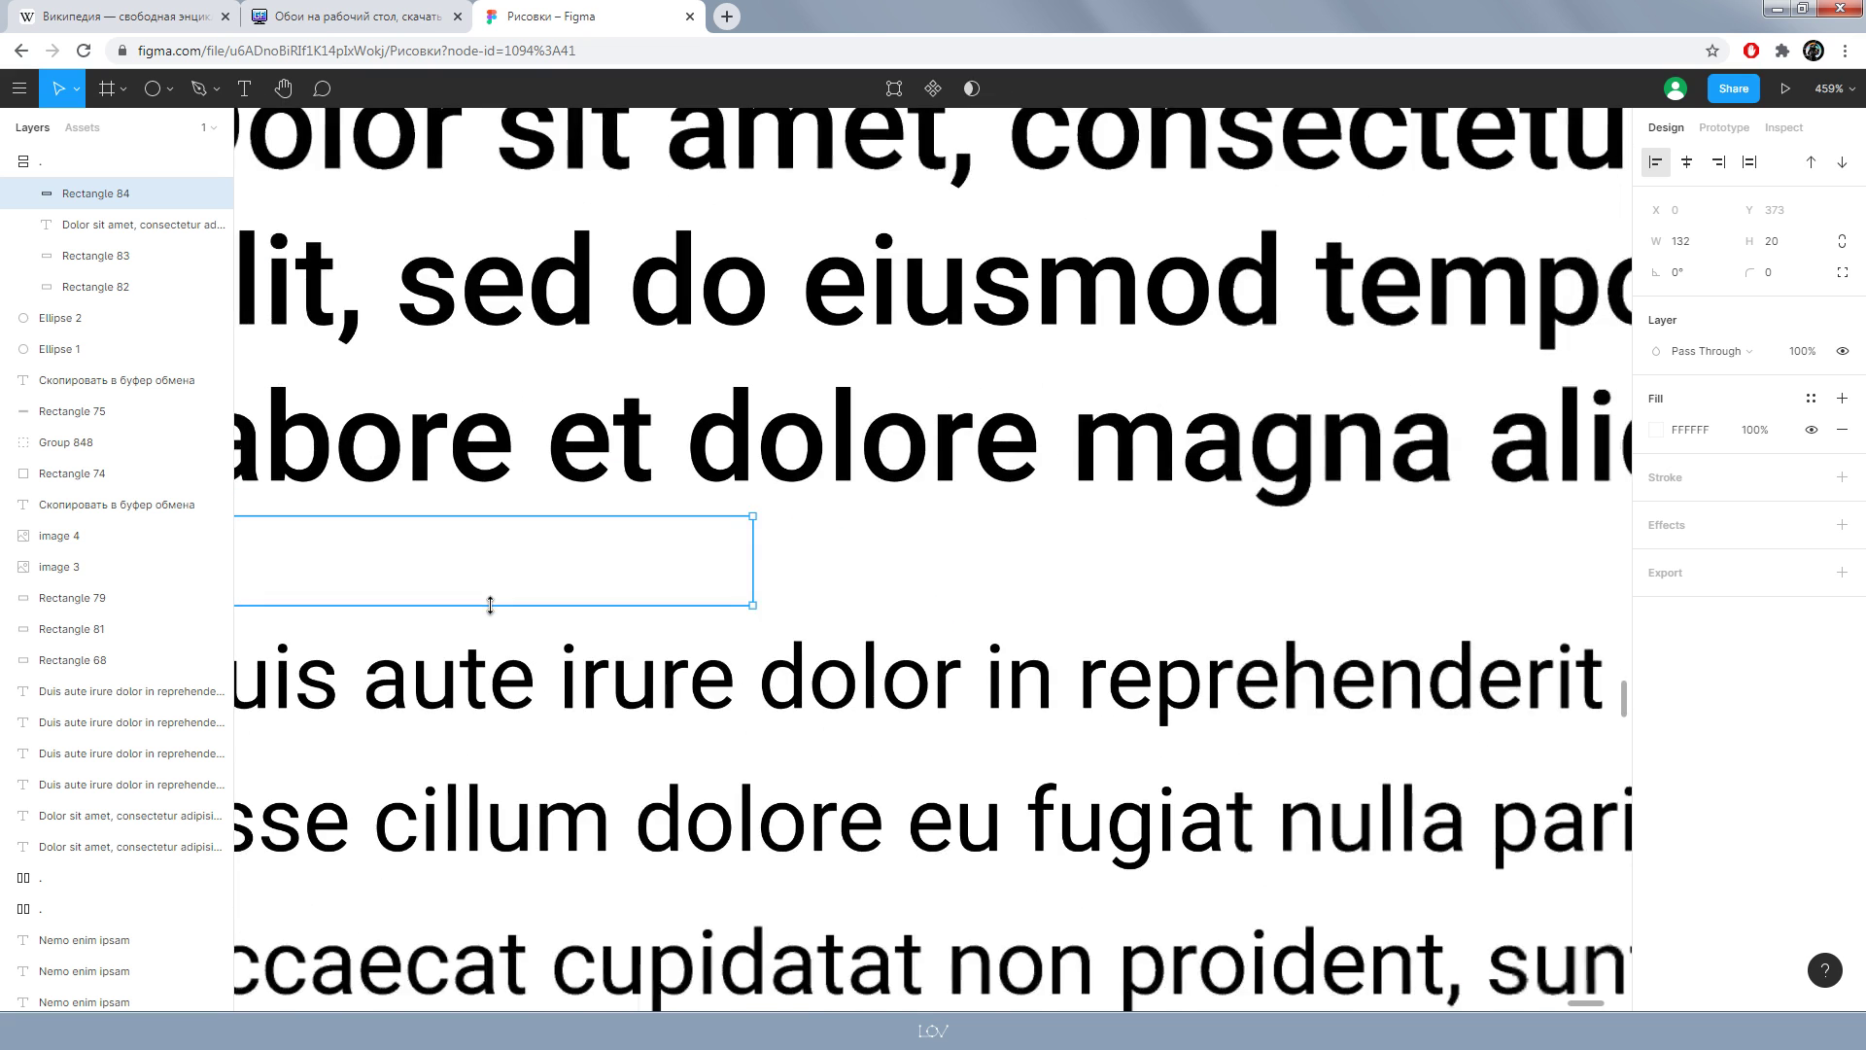
scroll(1371, 625, down, 2)
click(1492, 608)
scroll(1504, 593, left, 3)
drag(1504, 593, 1248, 608)
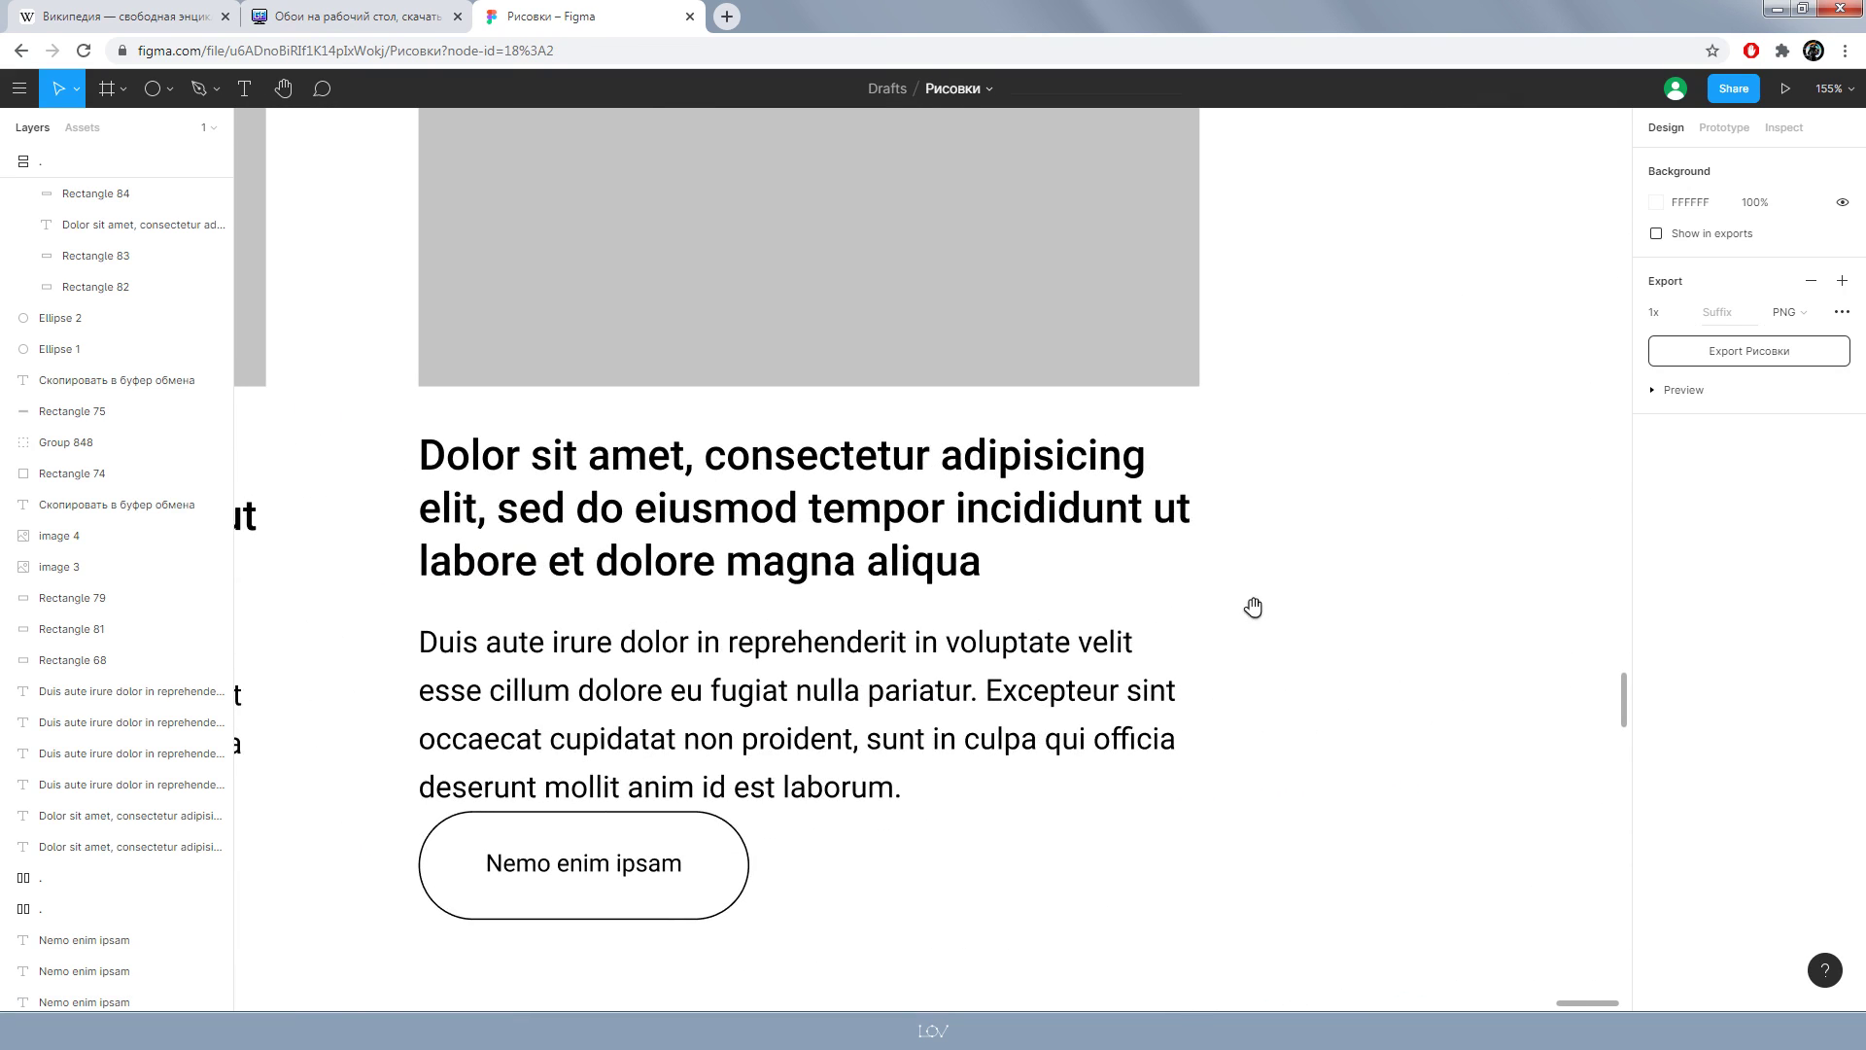
scroll(1356, 691, down, 5)
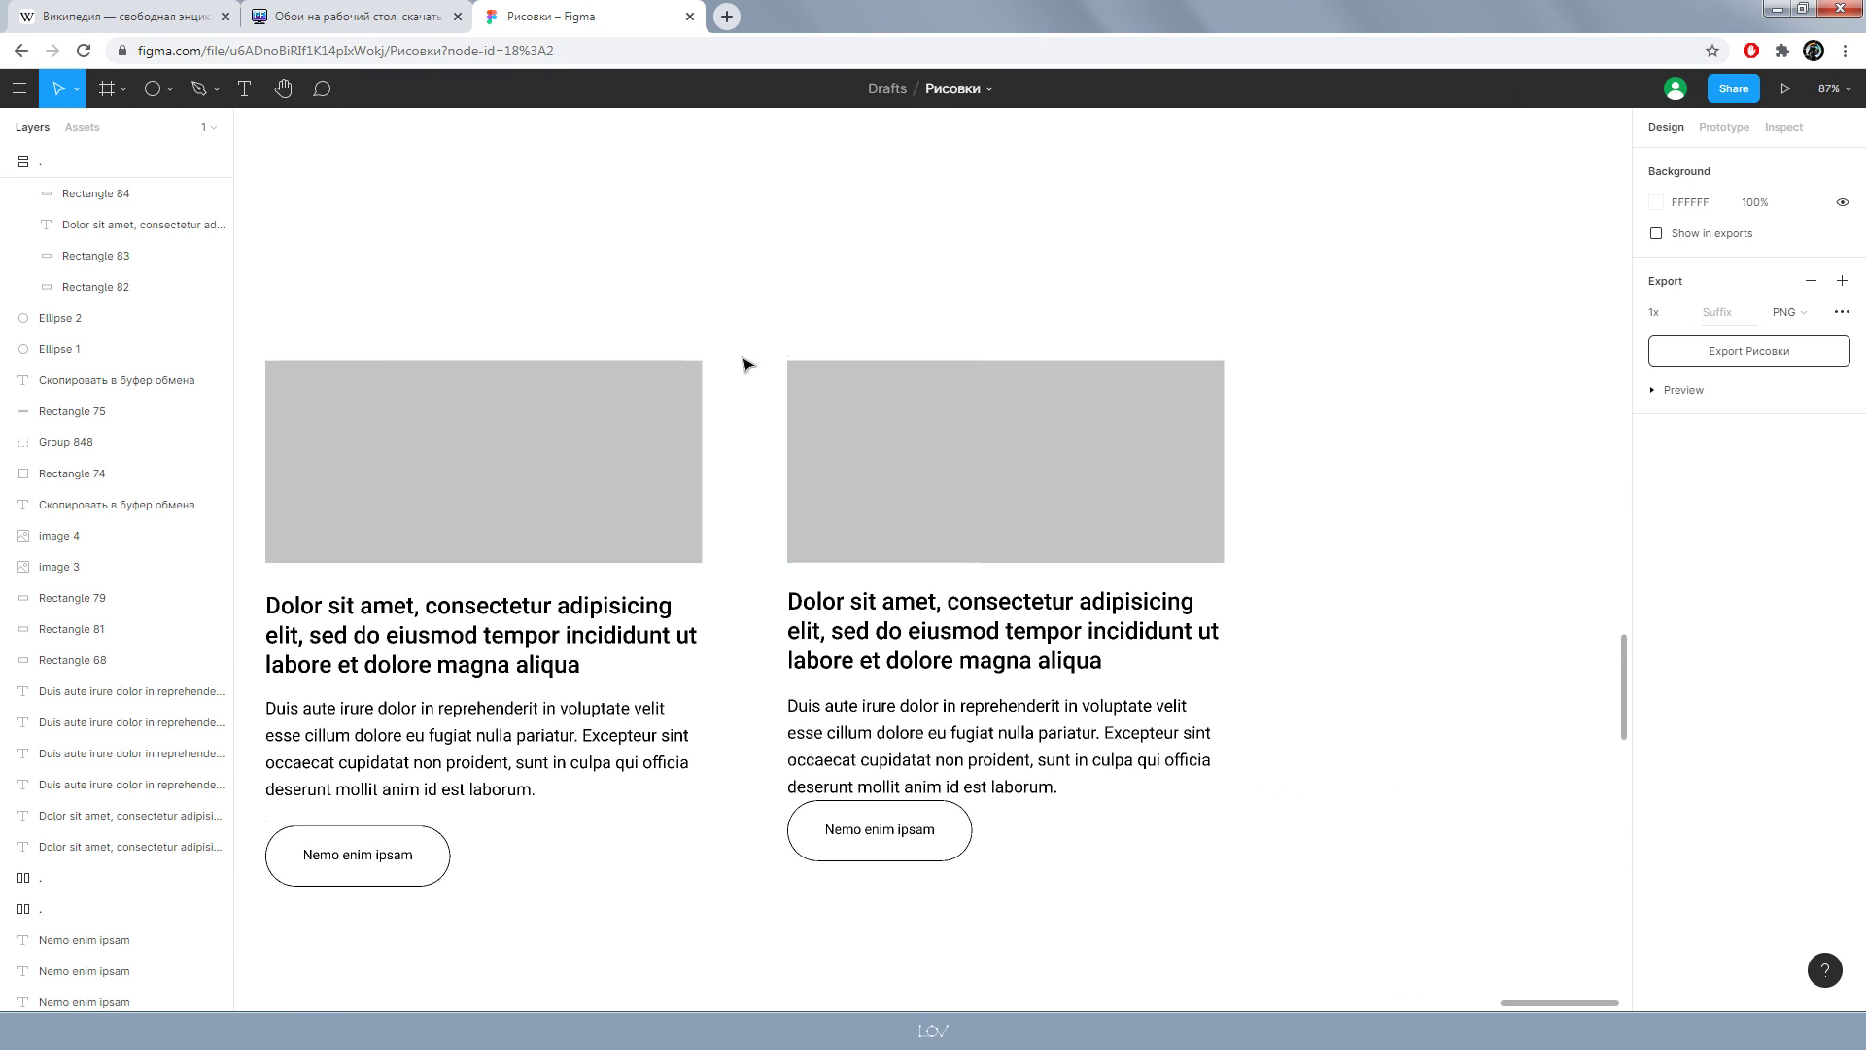
- Move the card copy further right and zoom the canvas to 100%
click(792, 362)
drag(792, 361, 1191, 362)
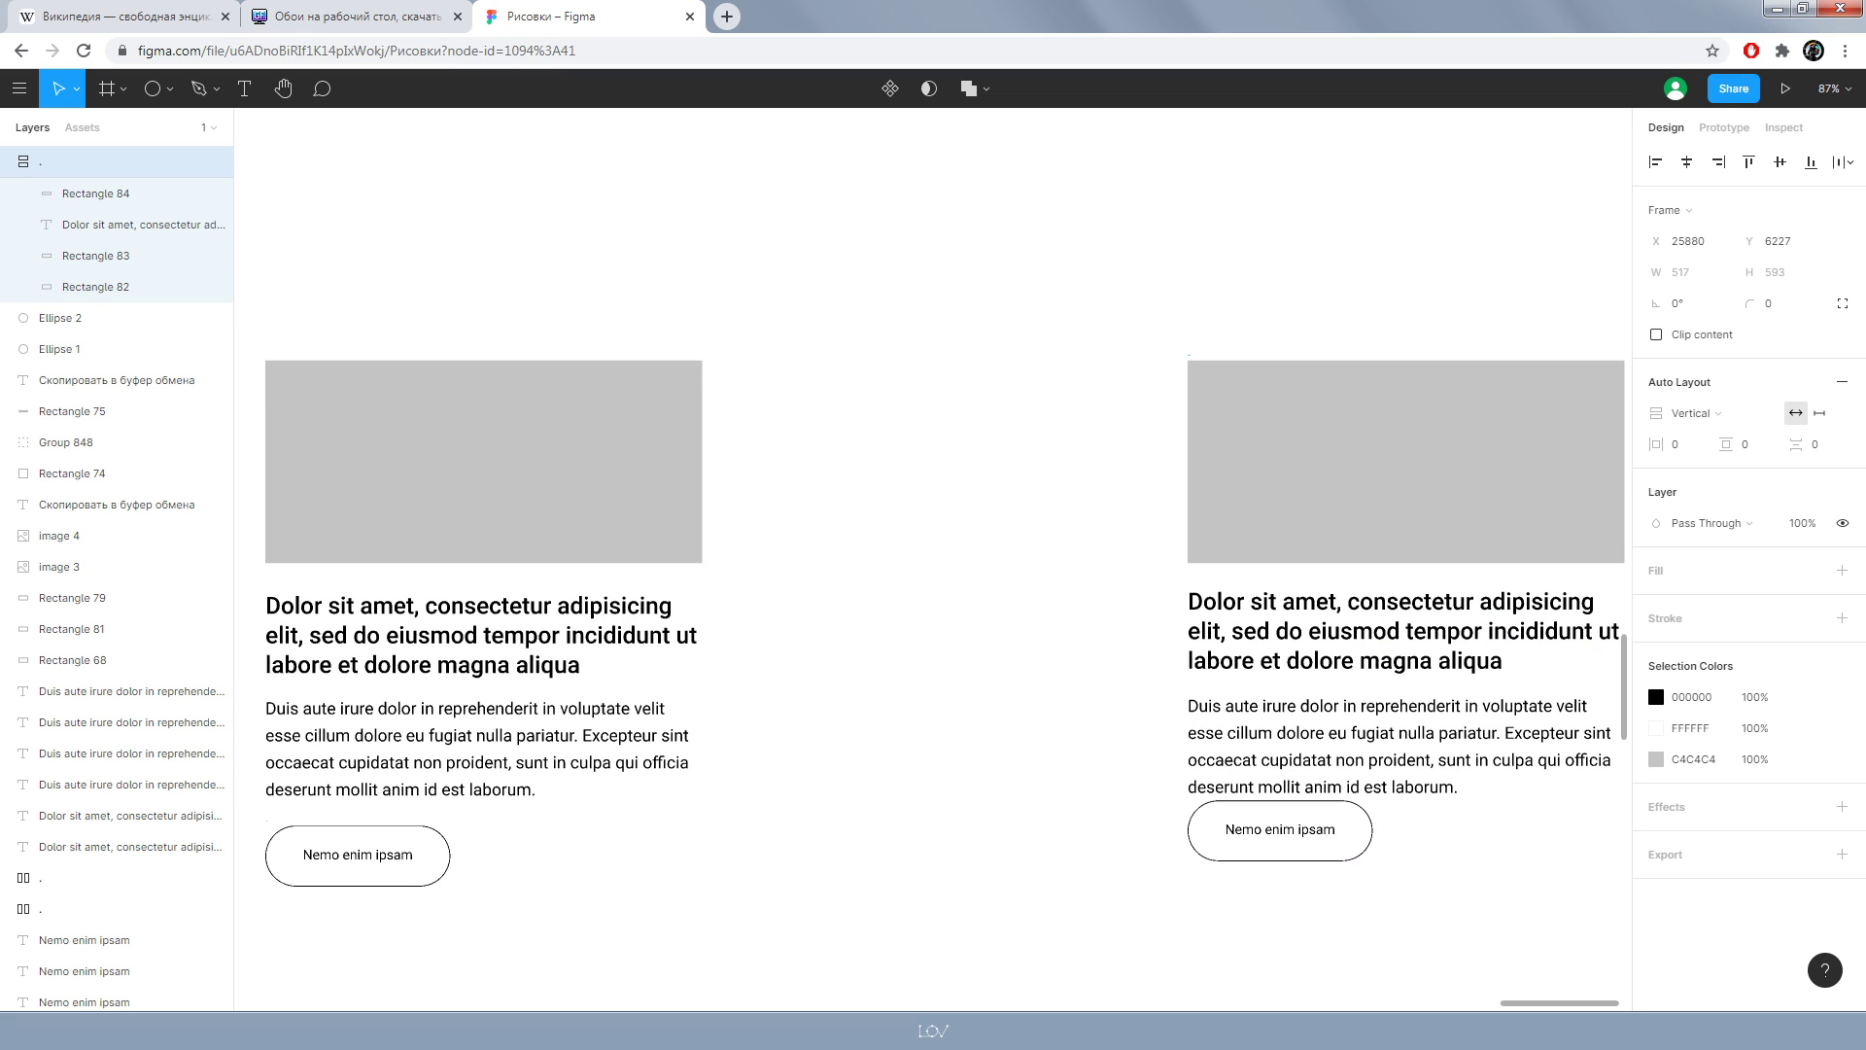
scroll(796, 424, right, 5)
key(Escape)
key(shift+0)
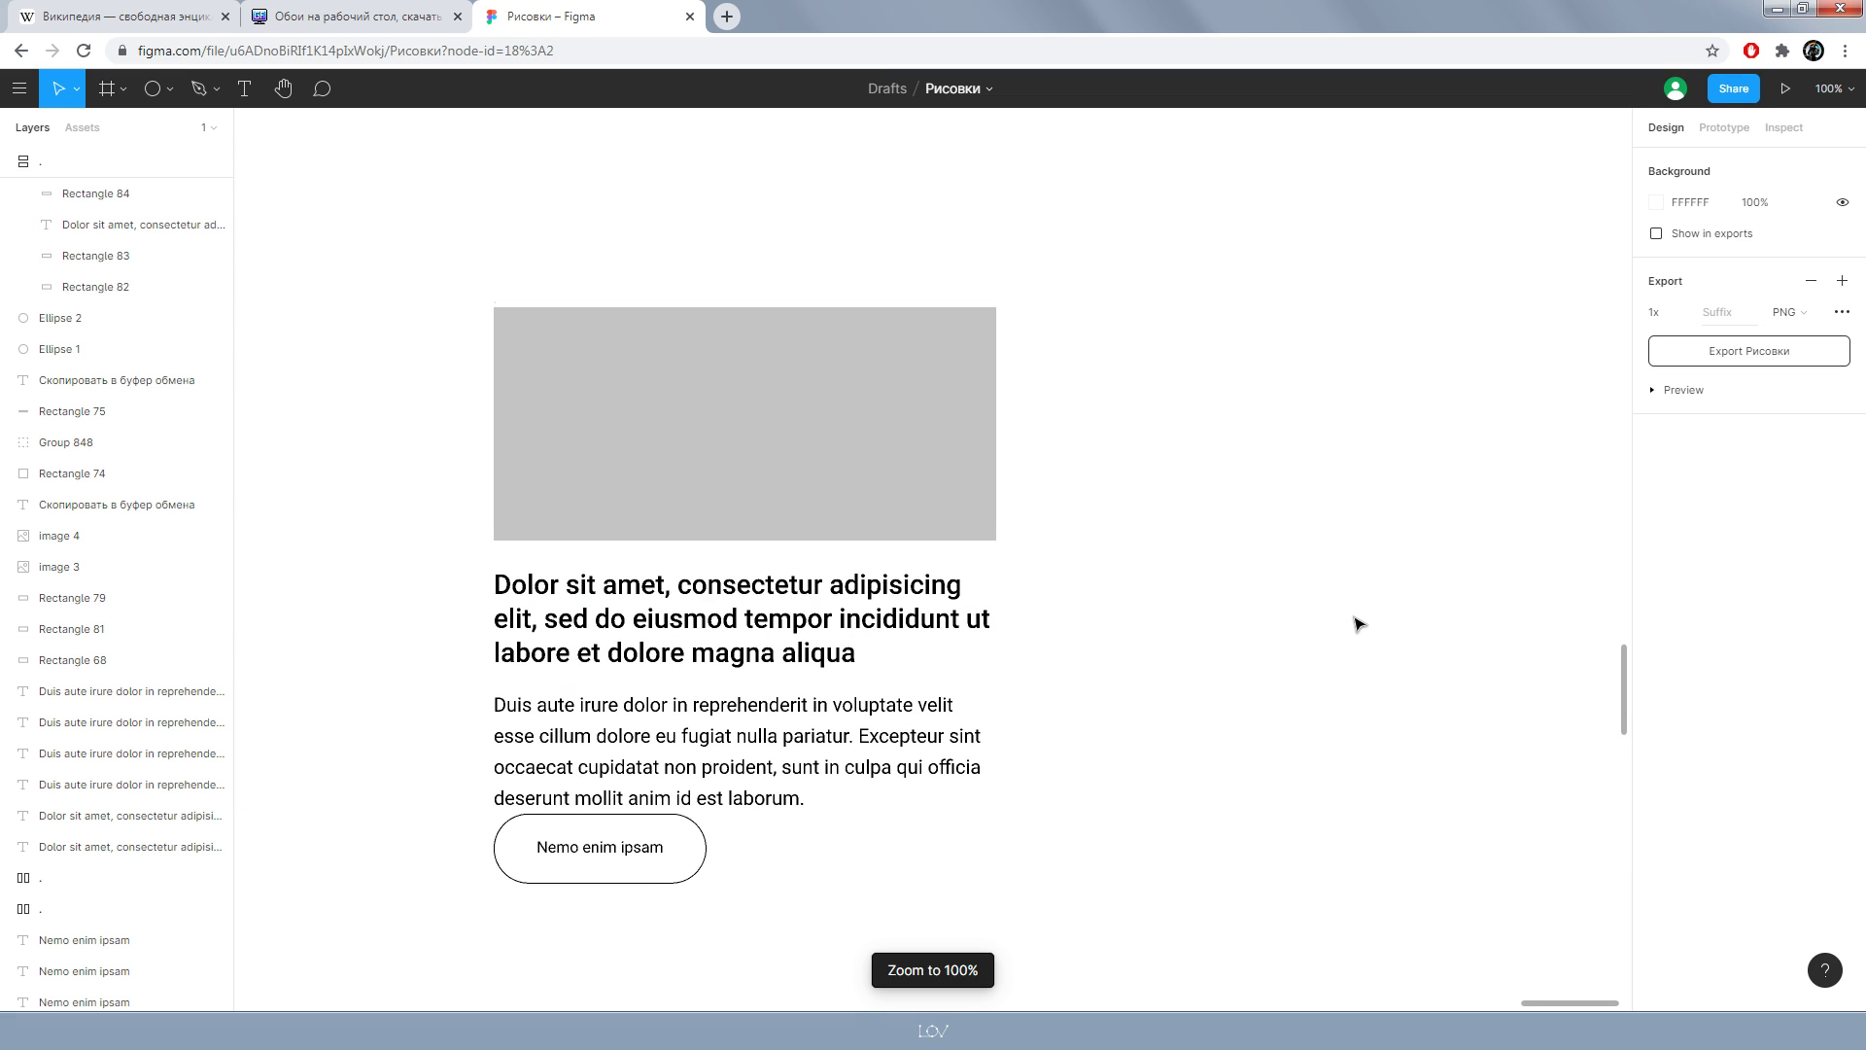
- Set the heading-to-body spacer to 18 px tall and copy it between body text and button
click(637, 622)
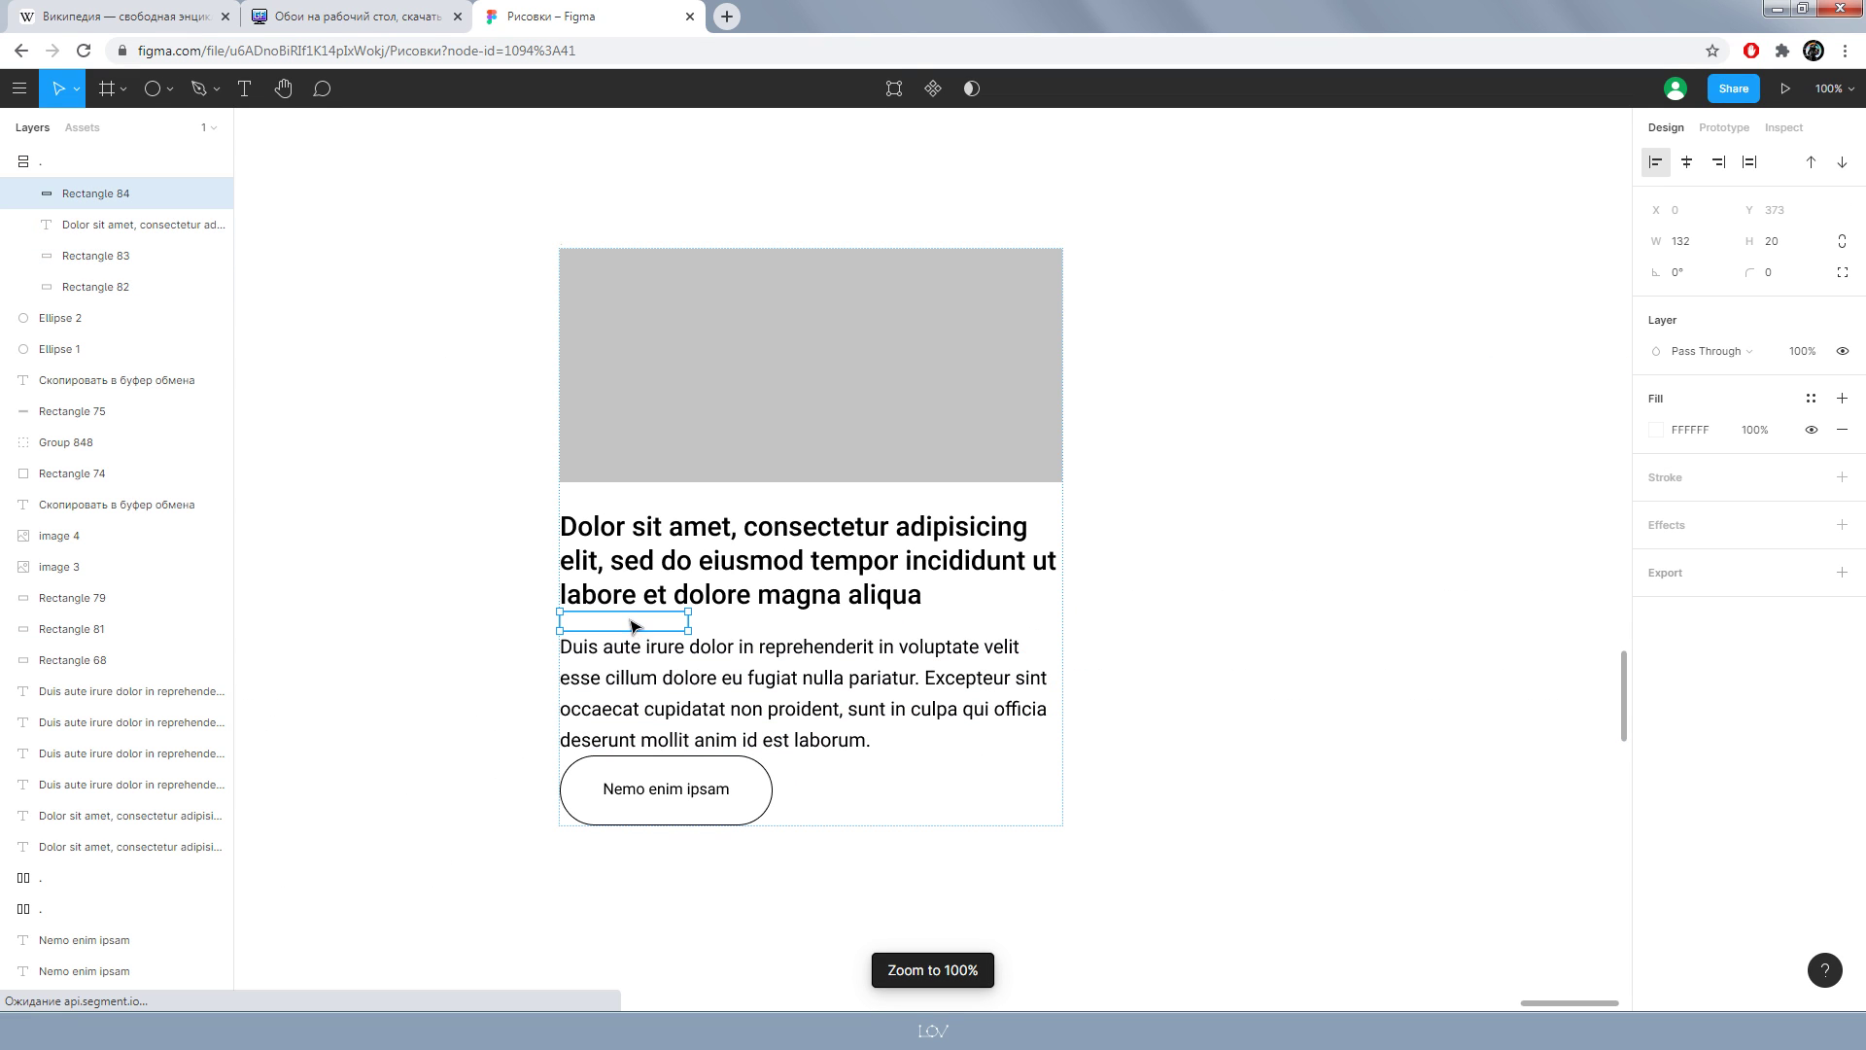
click(1774, 241)
text(18)
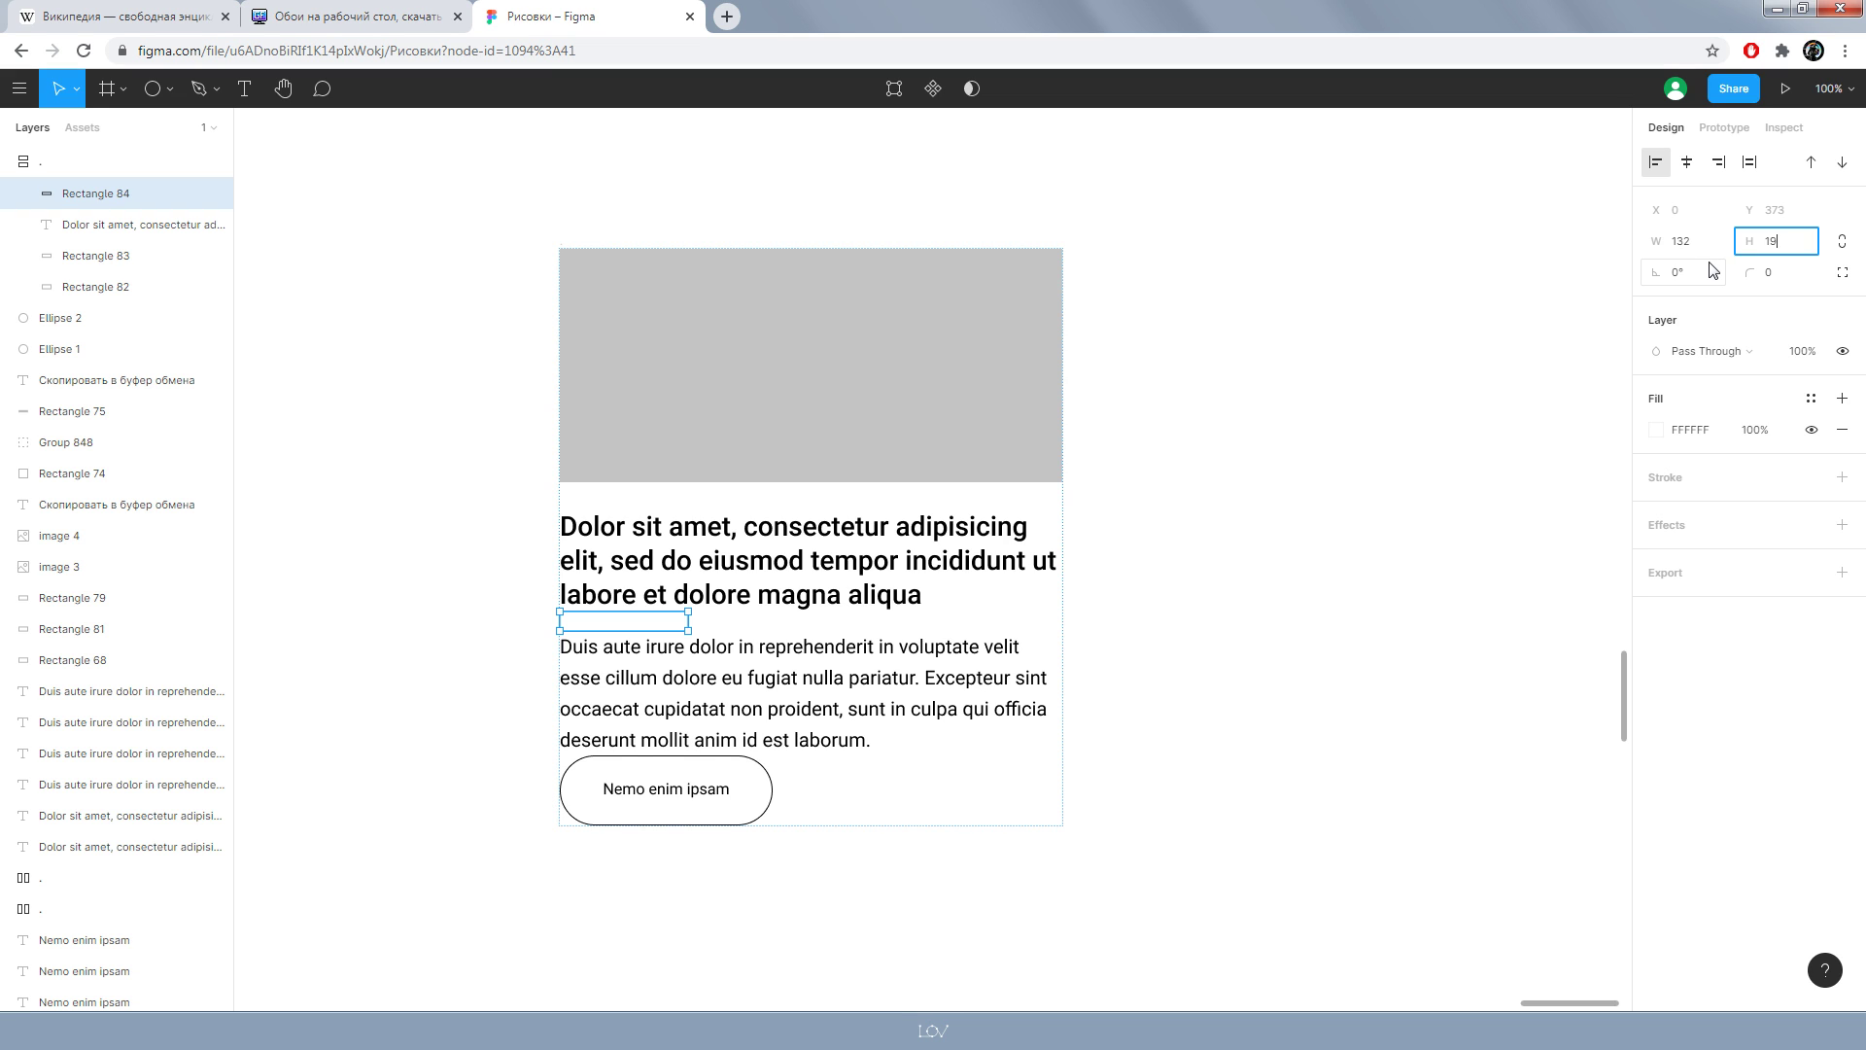
key(Return)
click(1278, 593)
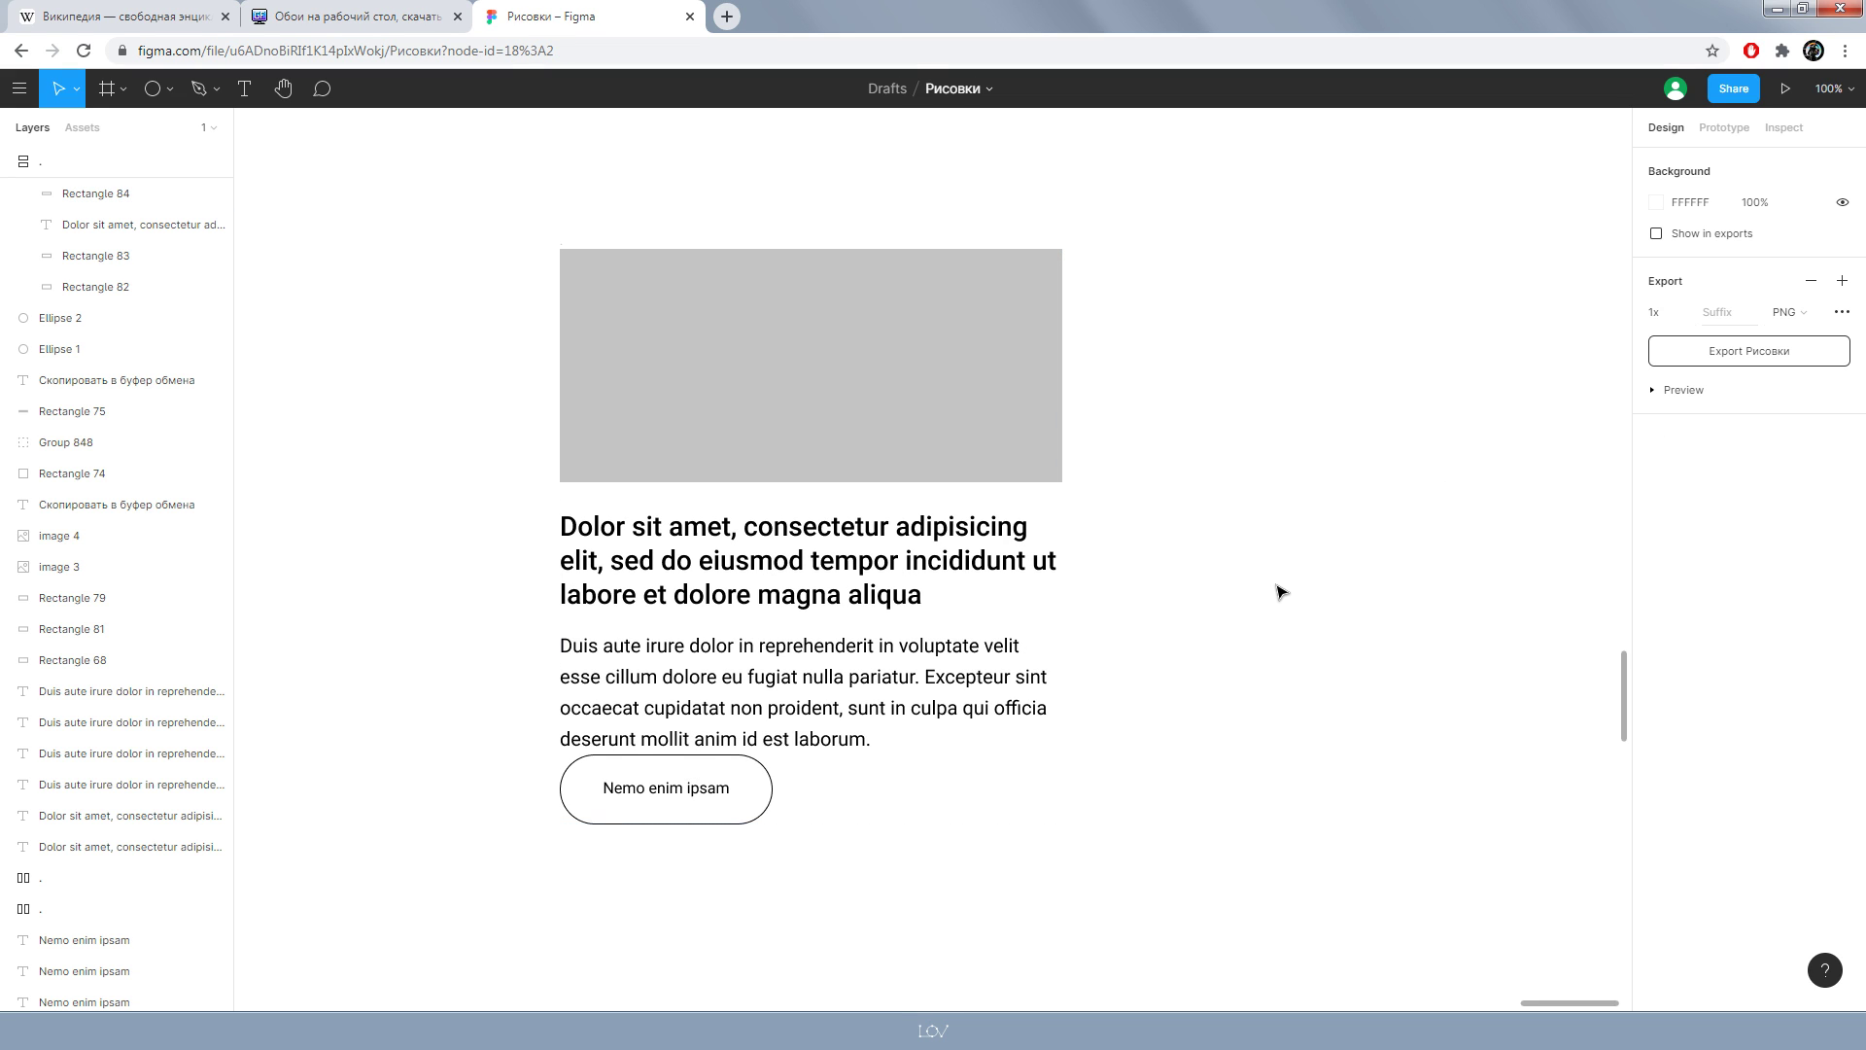
click(623, 620)
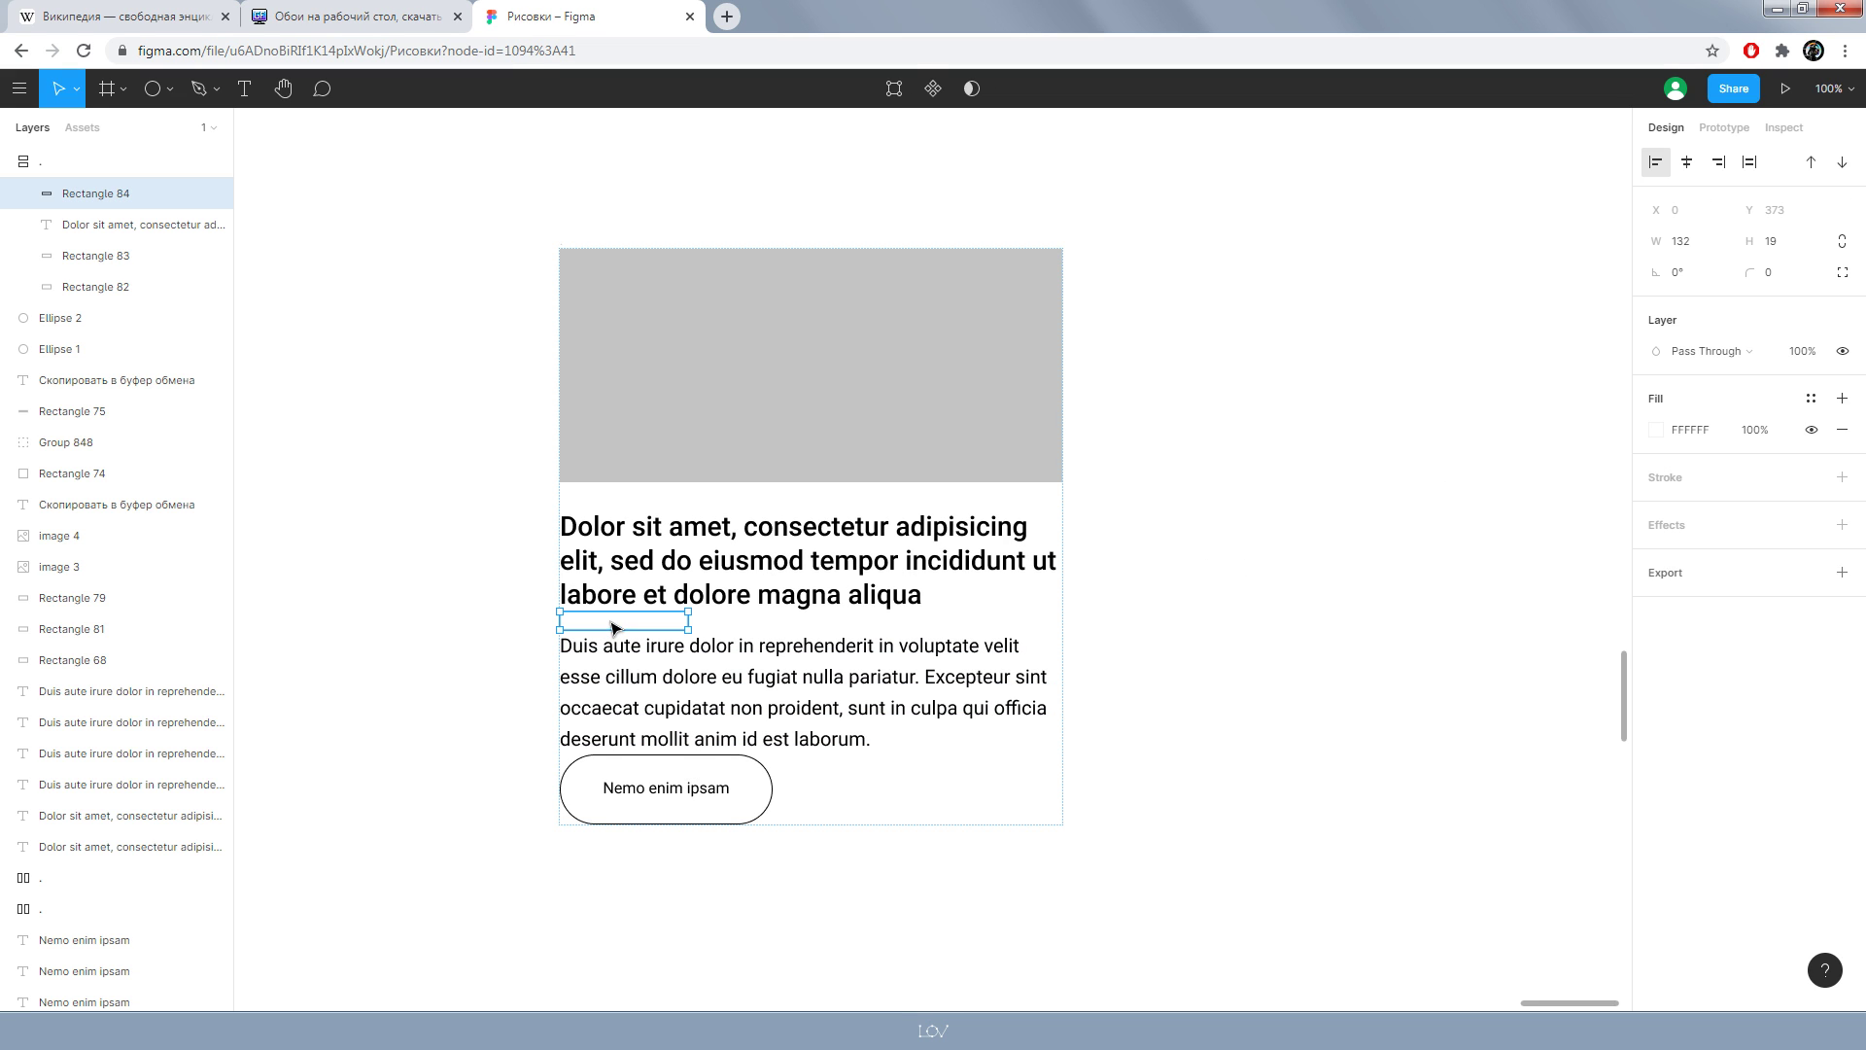
click(1774, 241)
text(18)
key(Return)
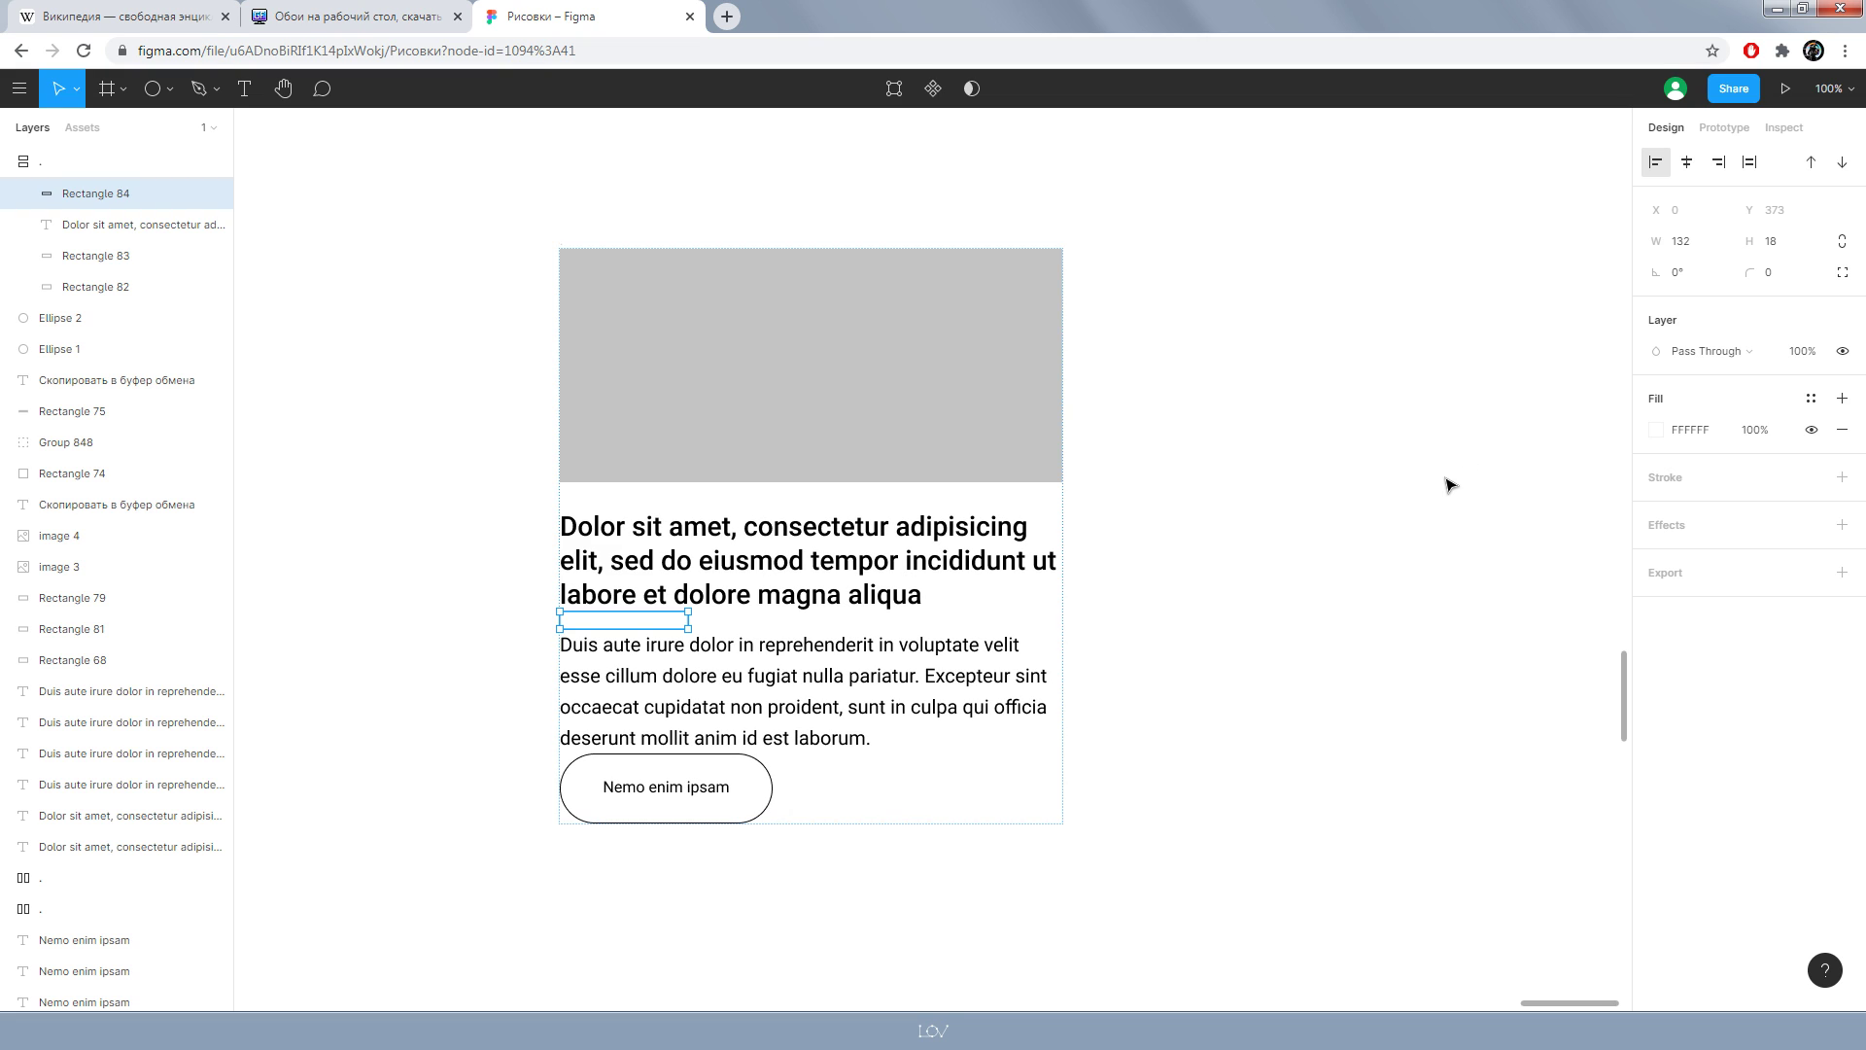
click(1447, 488)
drag(627, 622, 642, 768)
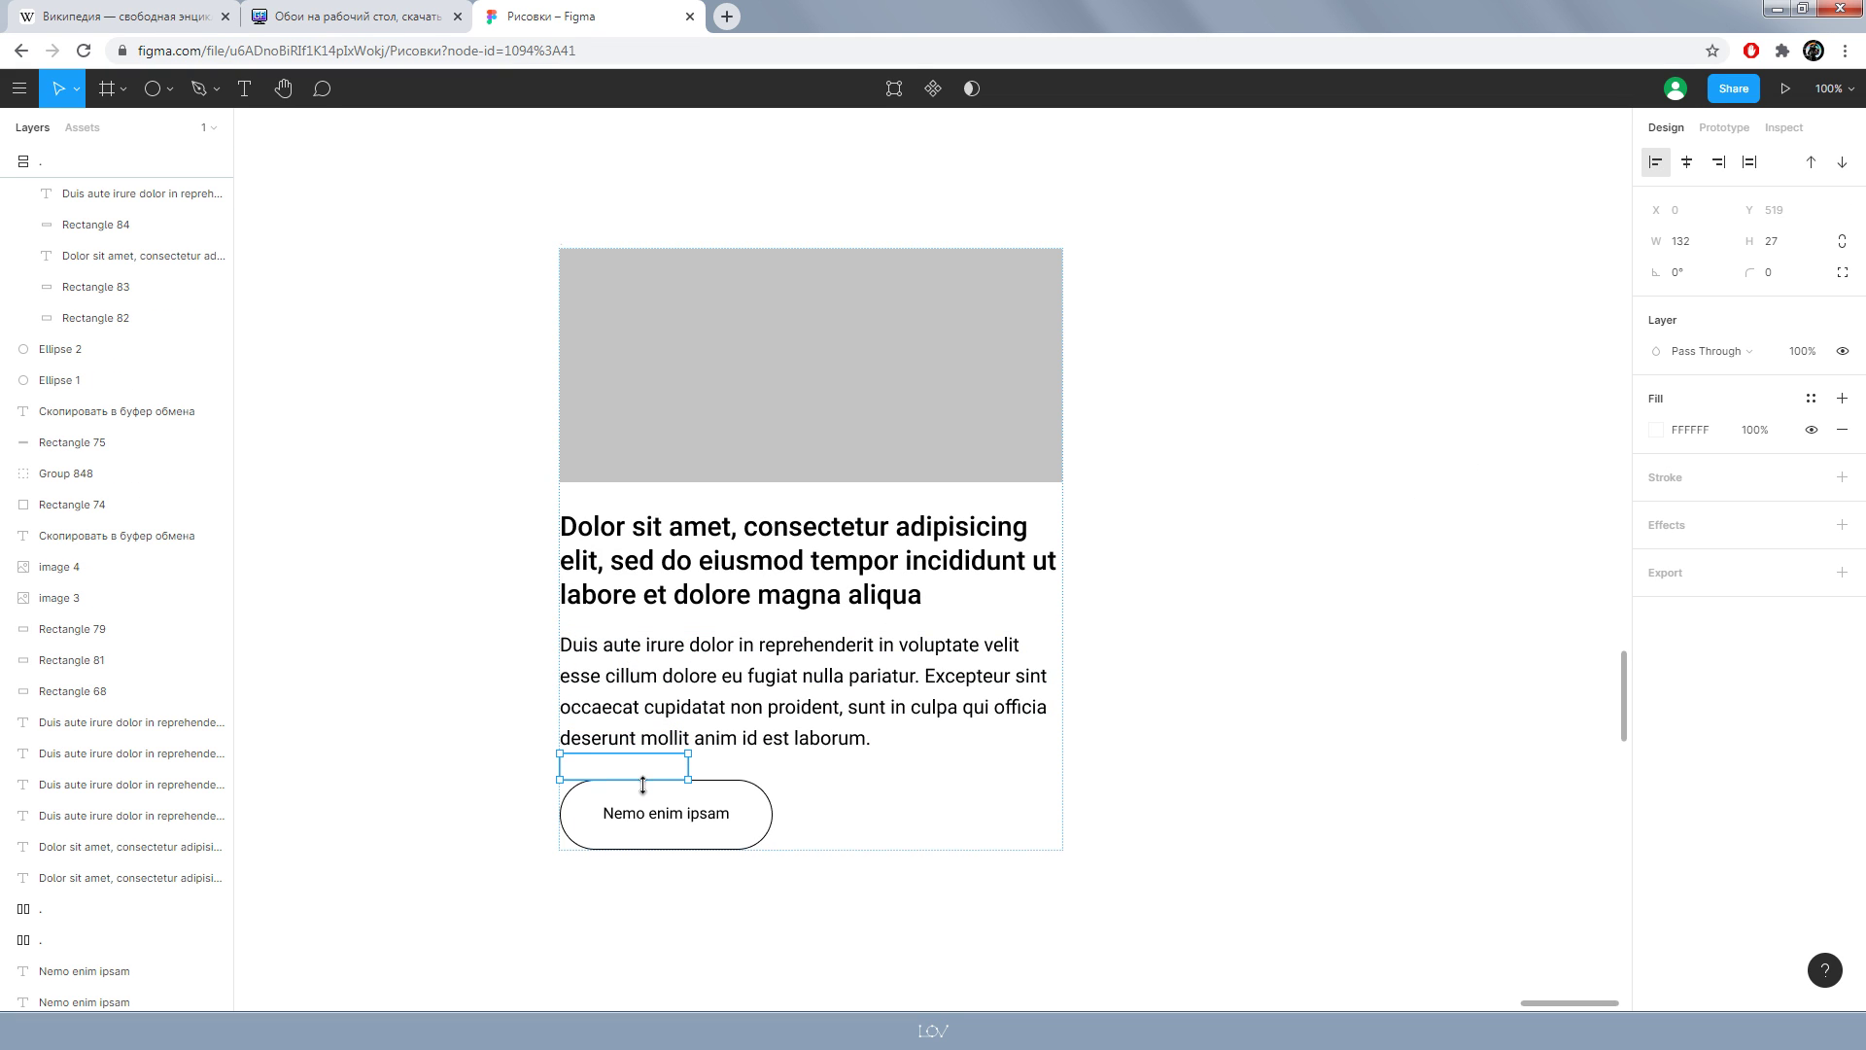
- Stretch the new spacer above the pill button to 23 px tall
click(1473, 824)
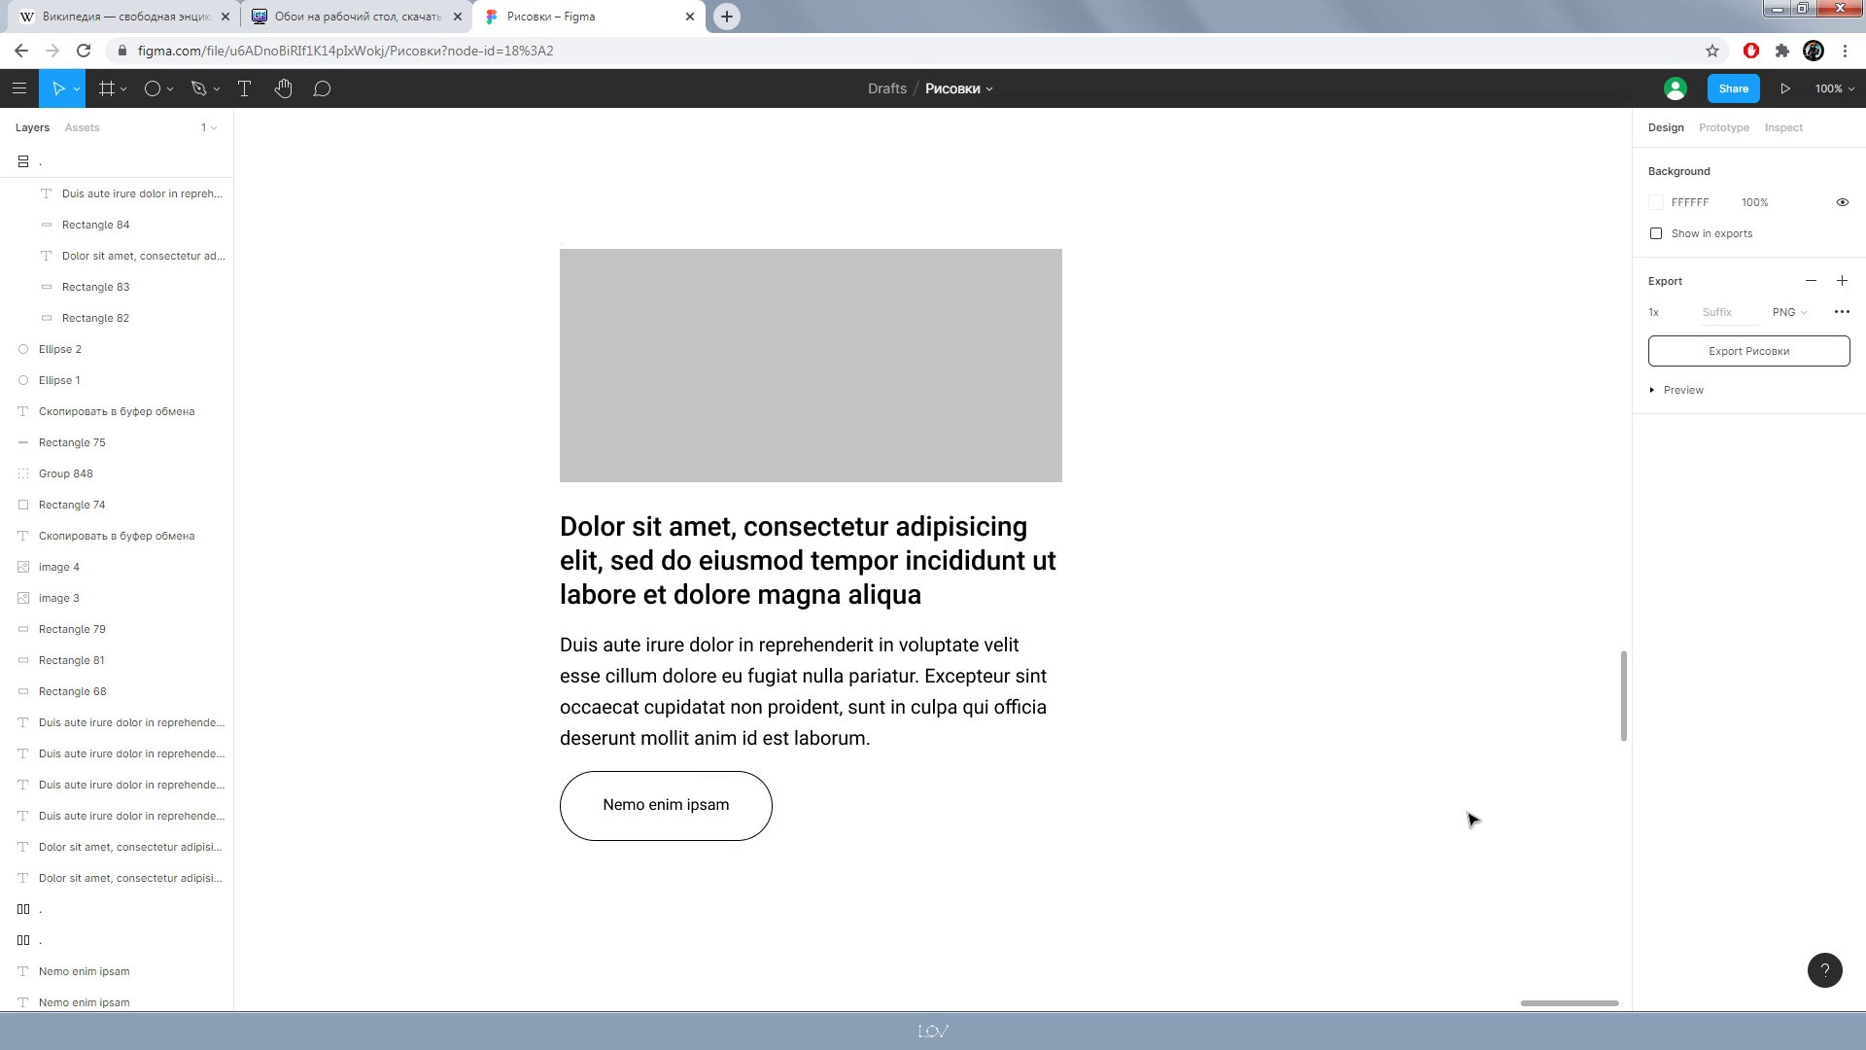
click(632, 766)
click(631, 778)
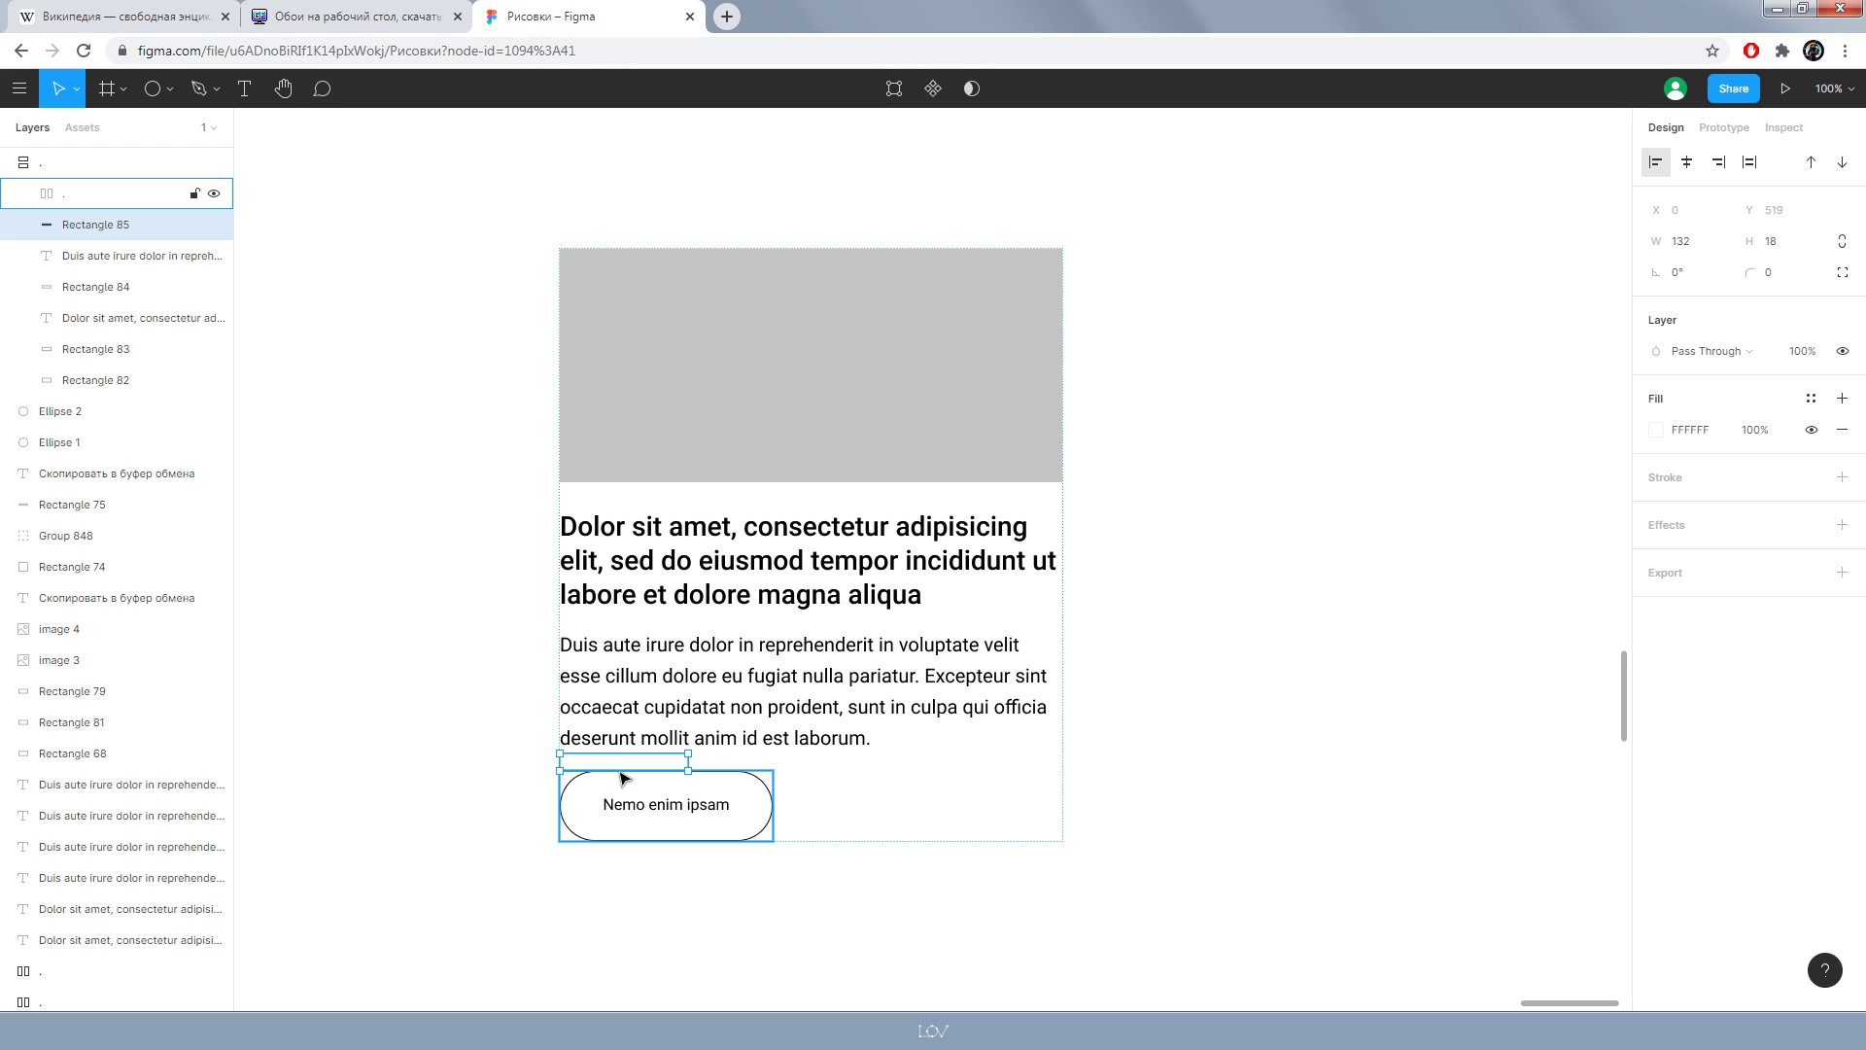
drag(566, 771, 567, 776)
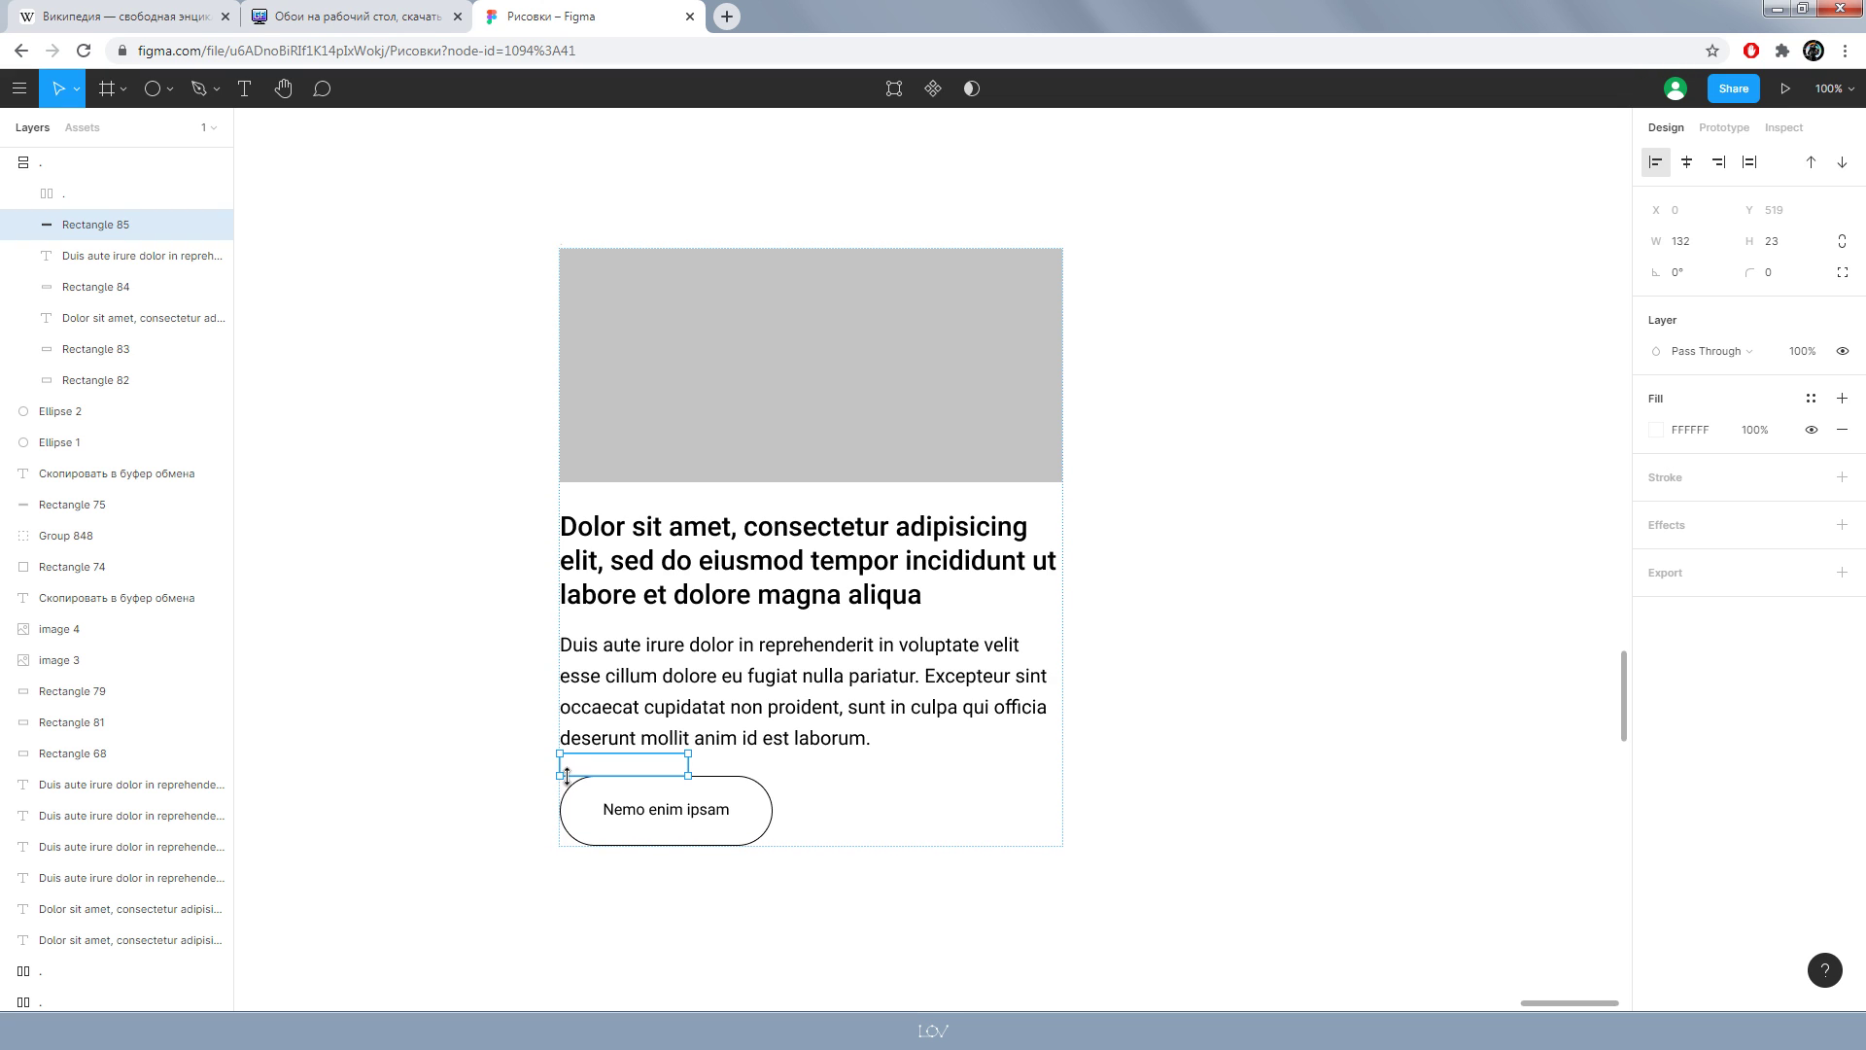
click(1300, 829)
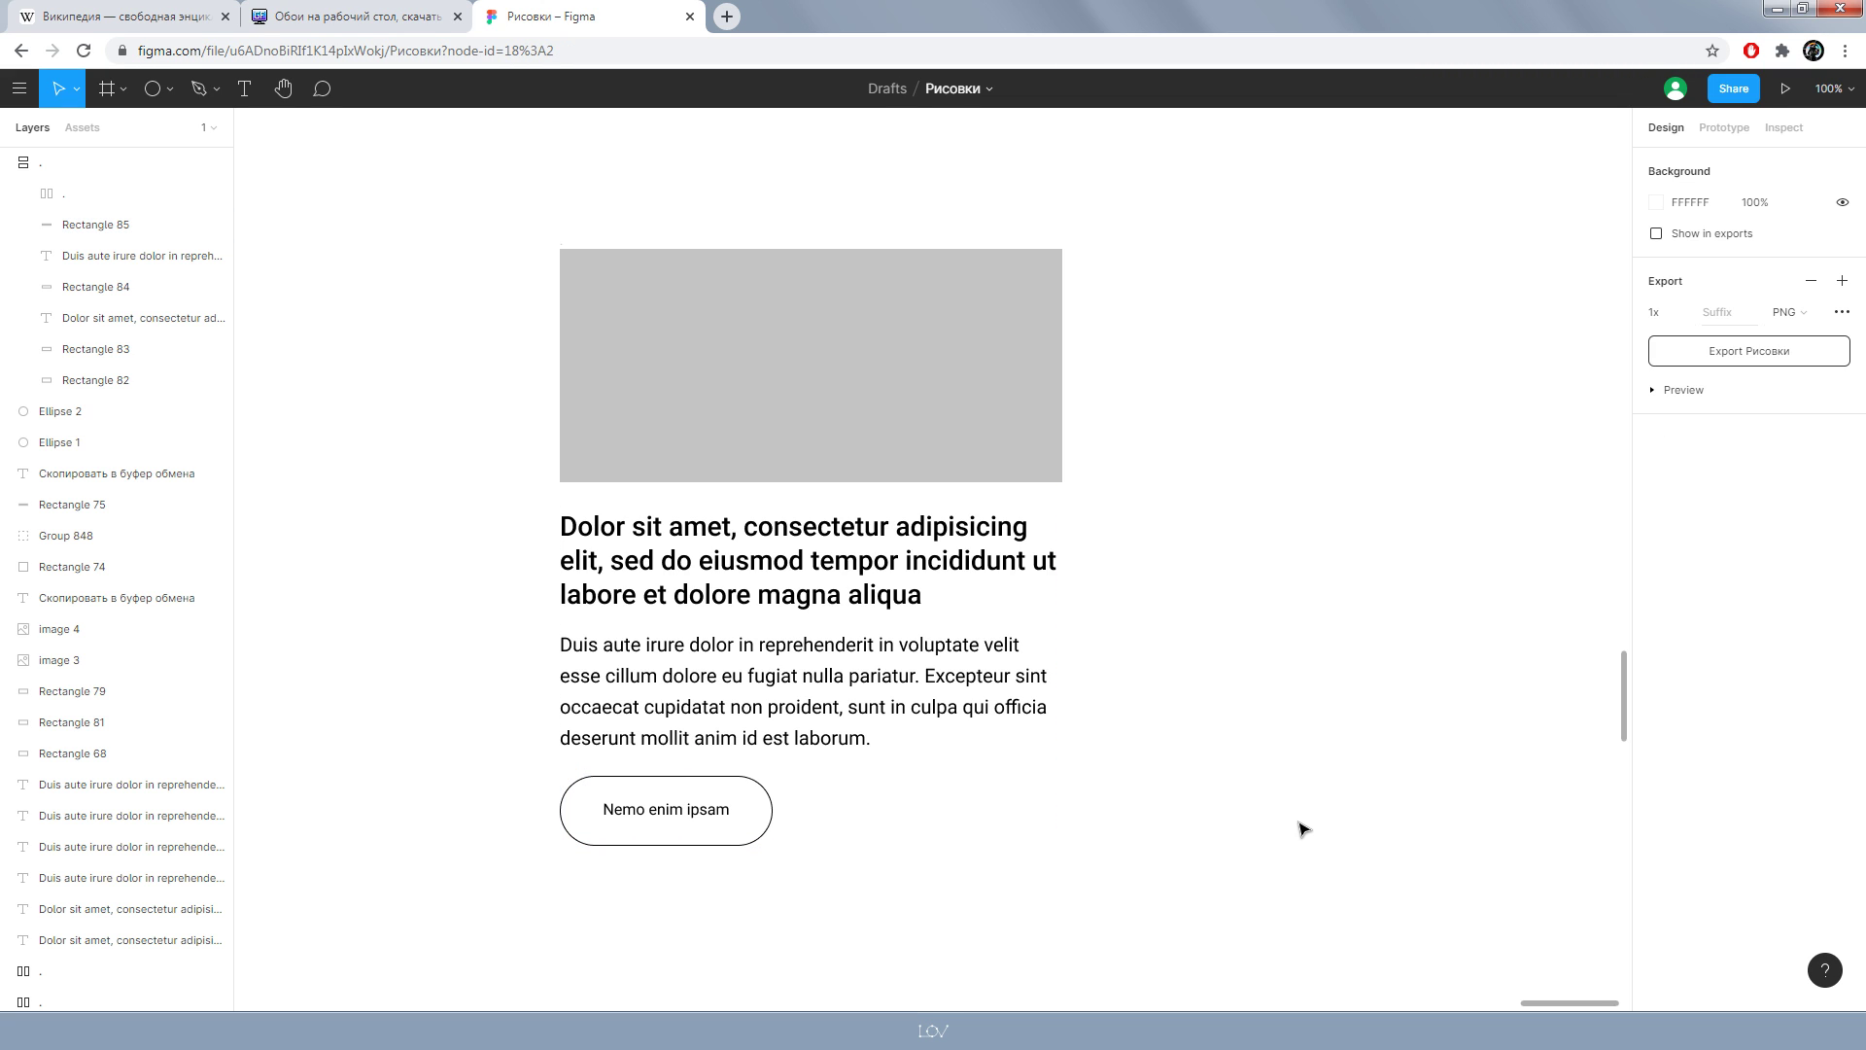
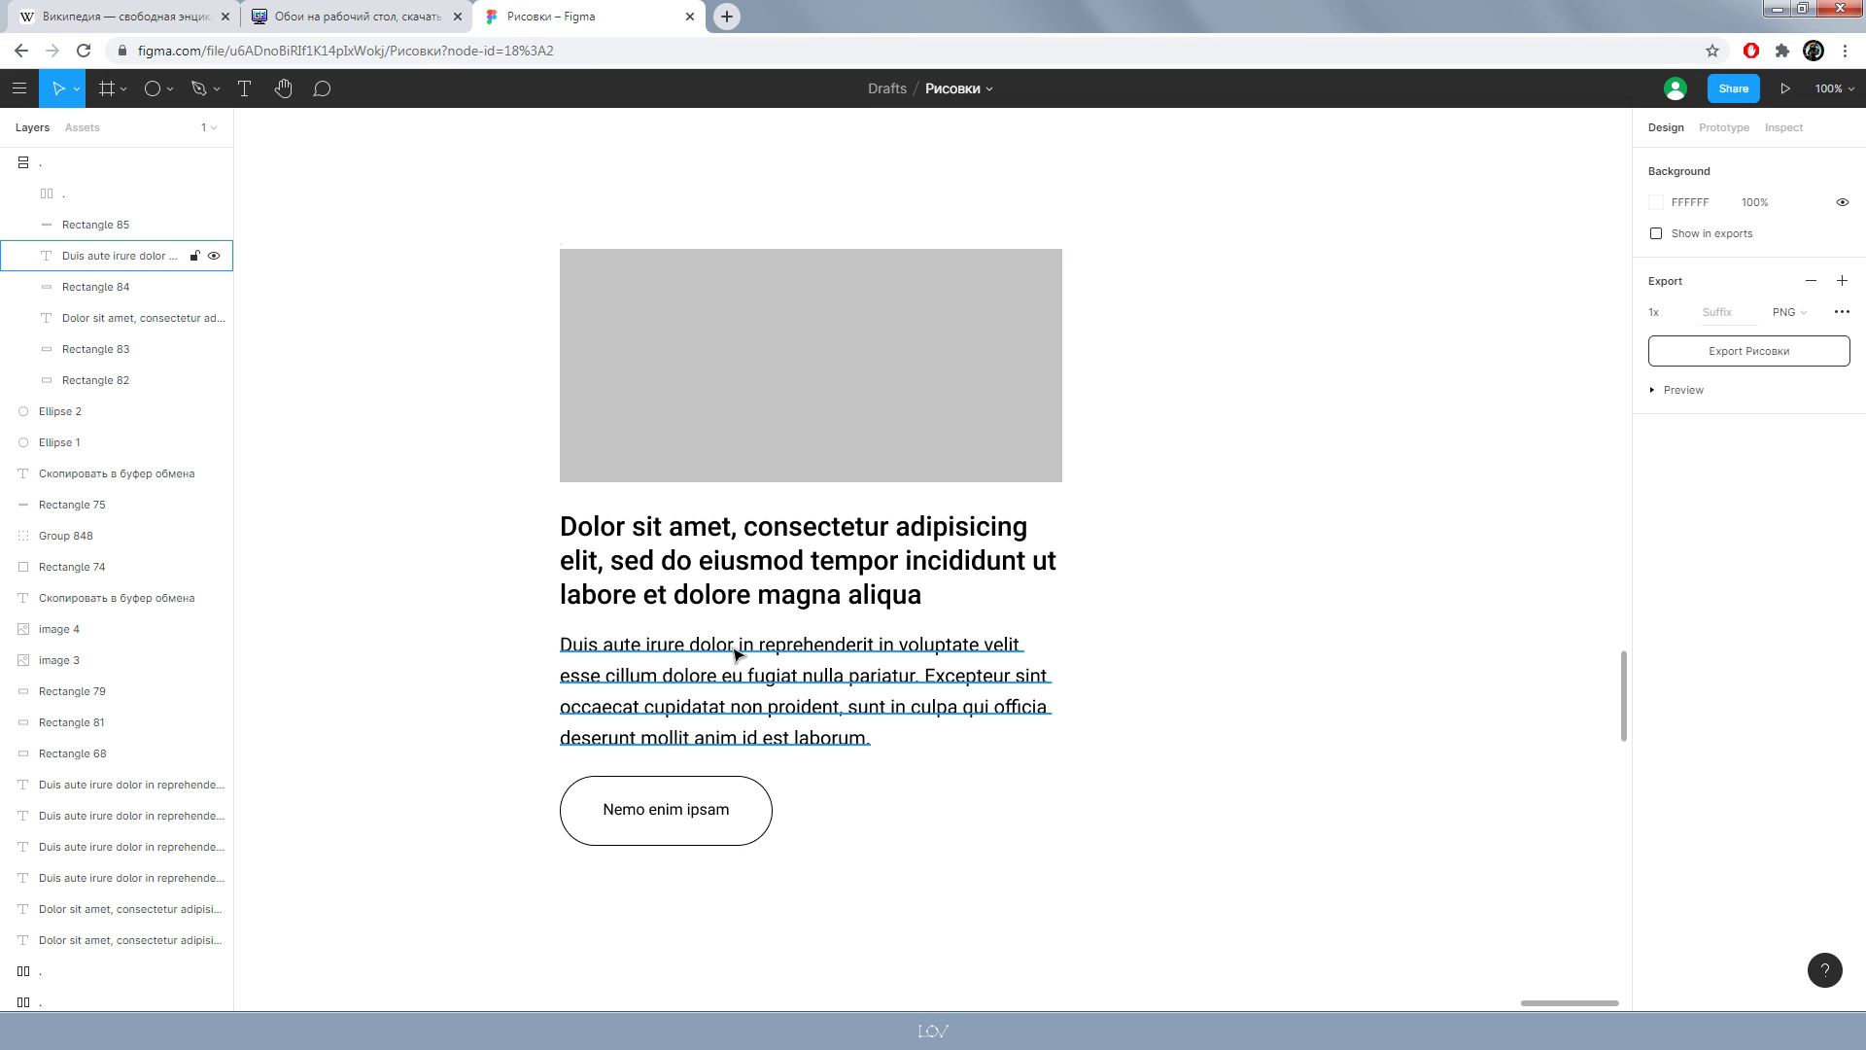
- Make Rectangle 85, the spacer below the card's body text, exactly 26 px tall
click(600, 763)
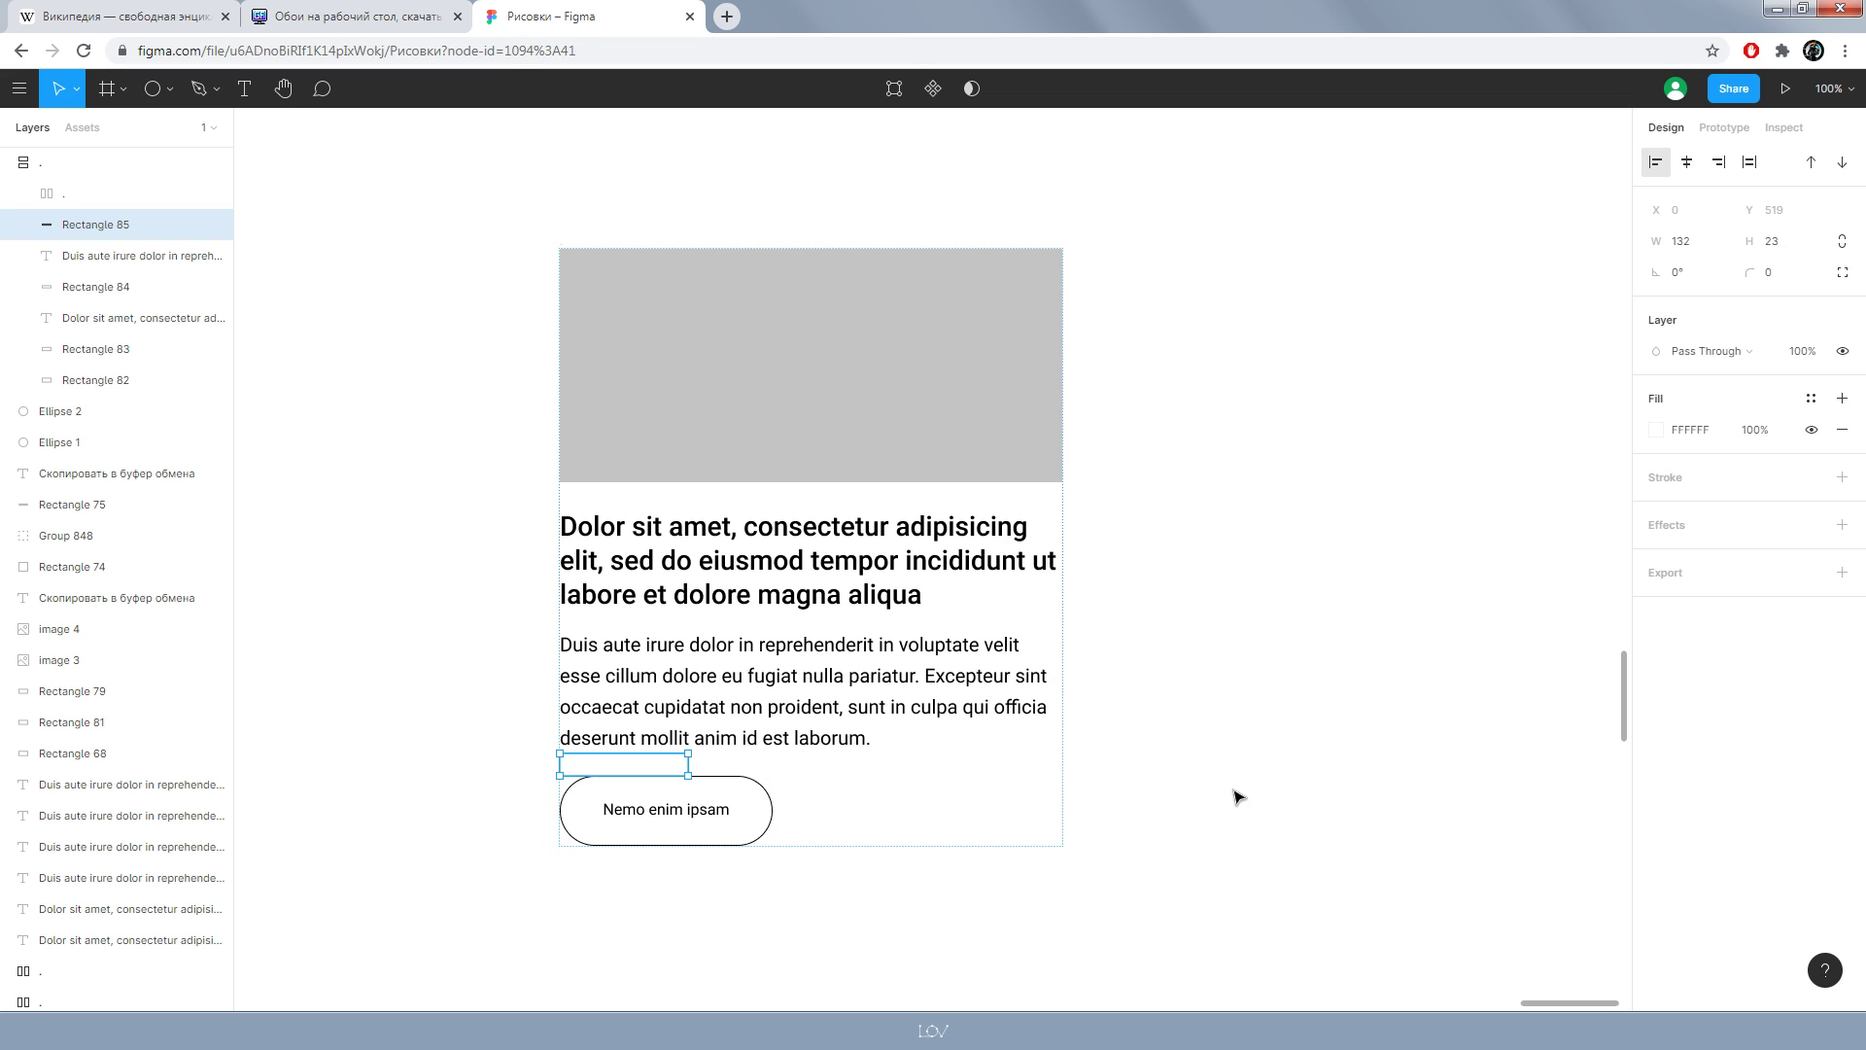
click(1370, 783)
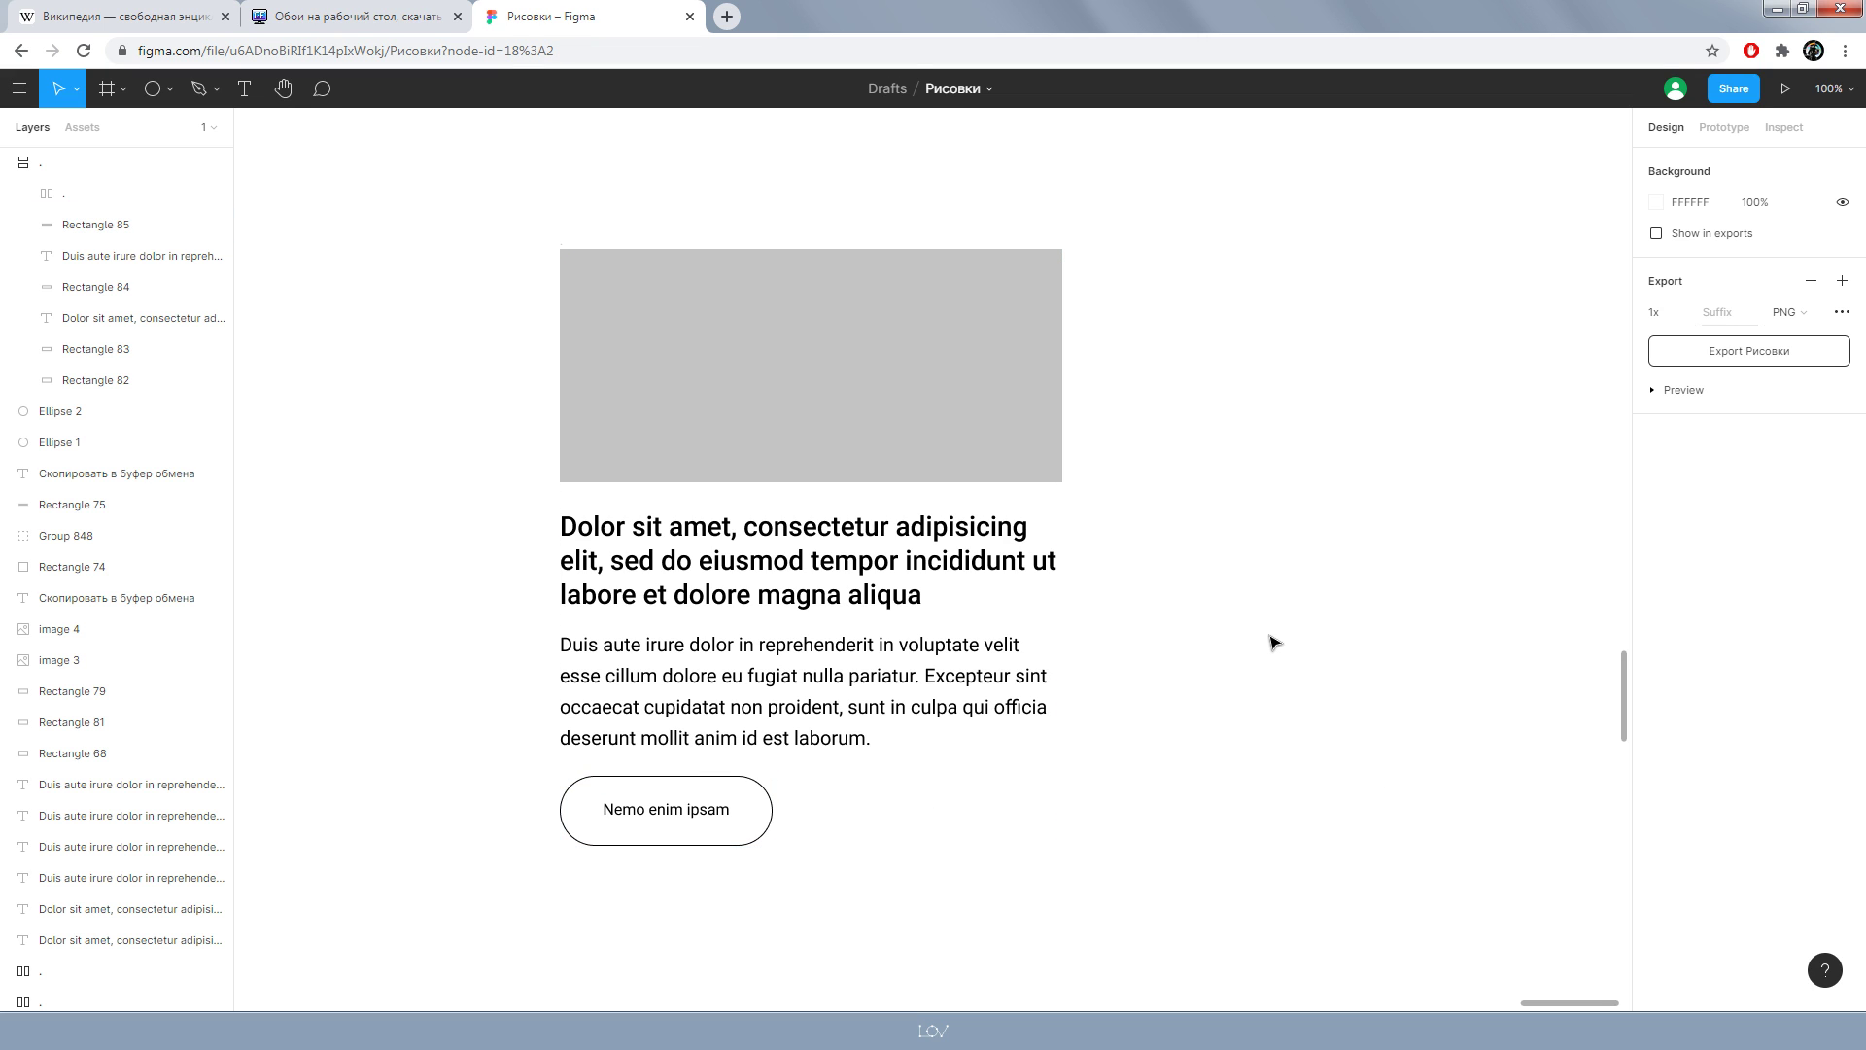
click(586, 763)
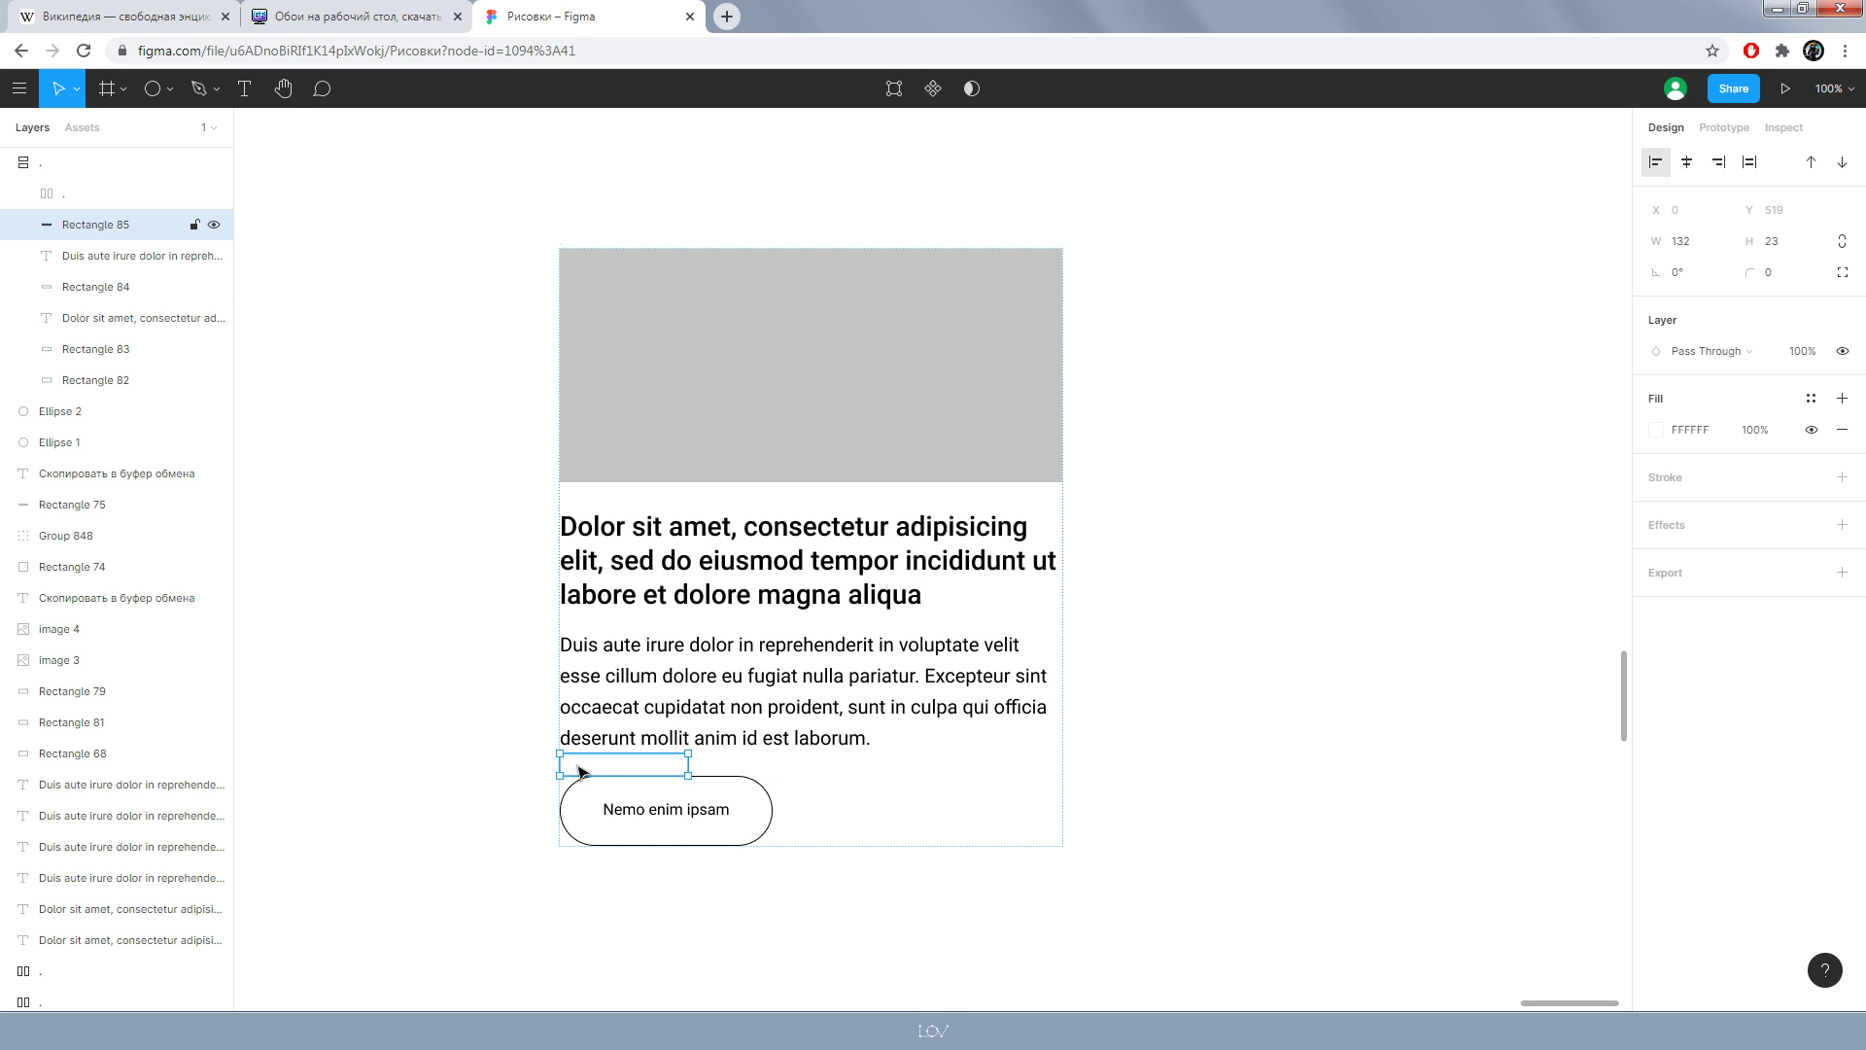
drag(586, 774, 587, 782)
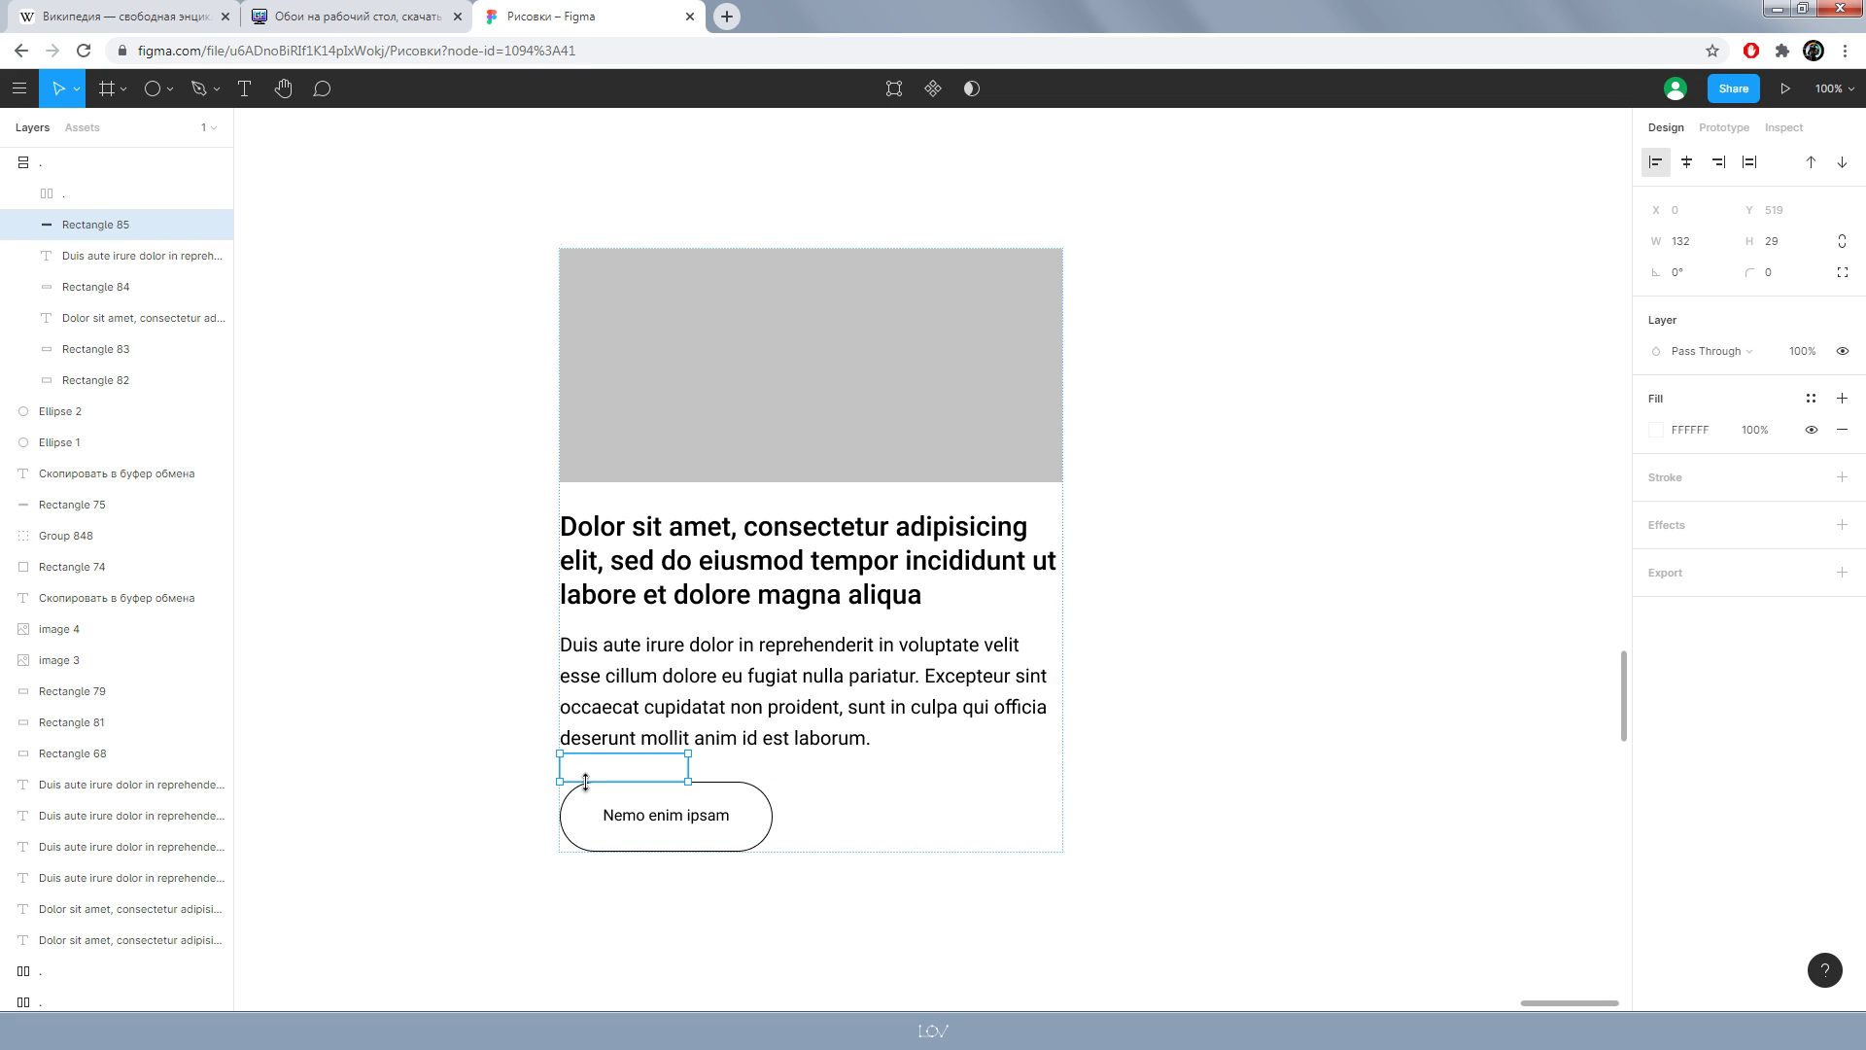
click(1259, 826)
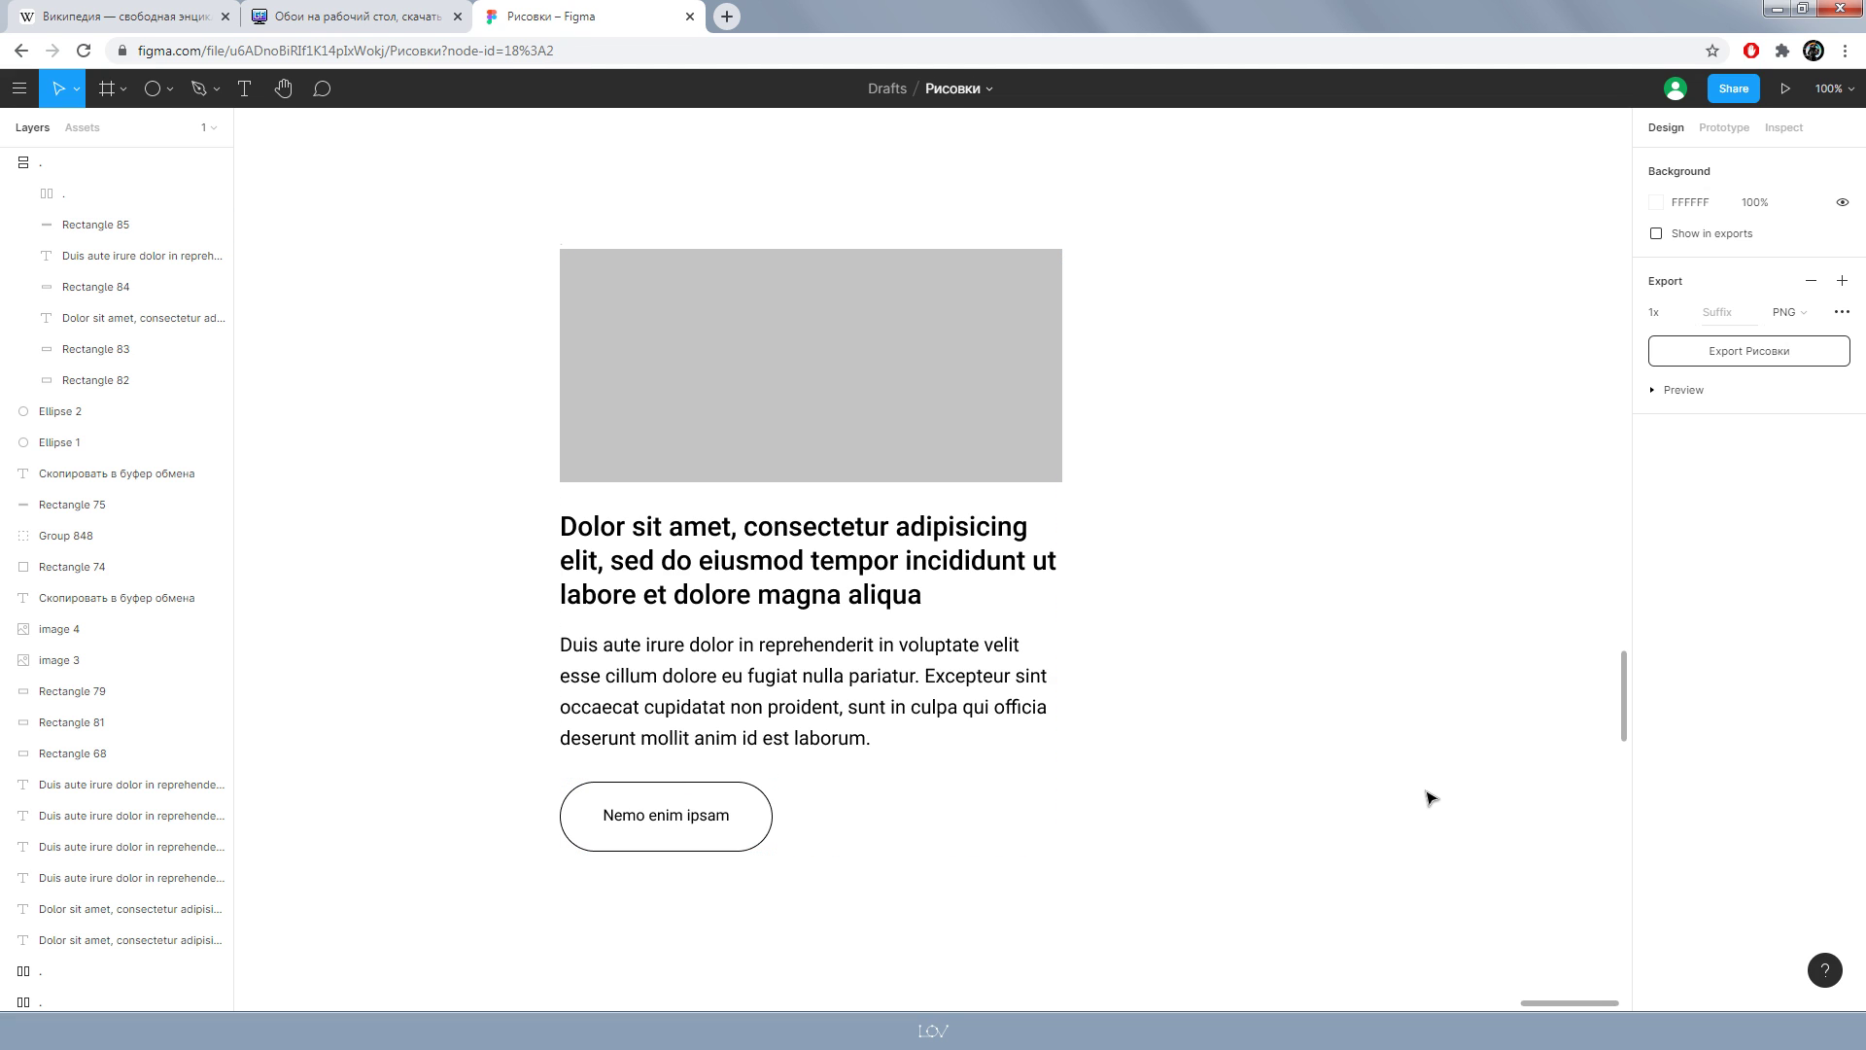
click(629, 764)
click(1747, 244)
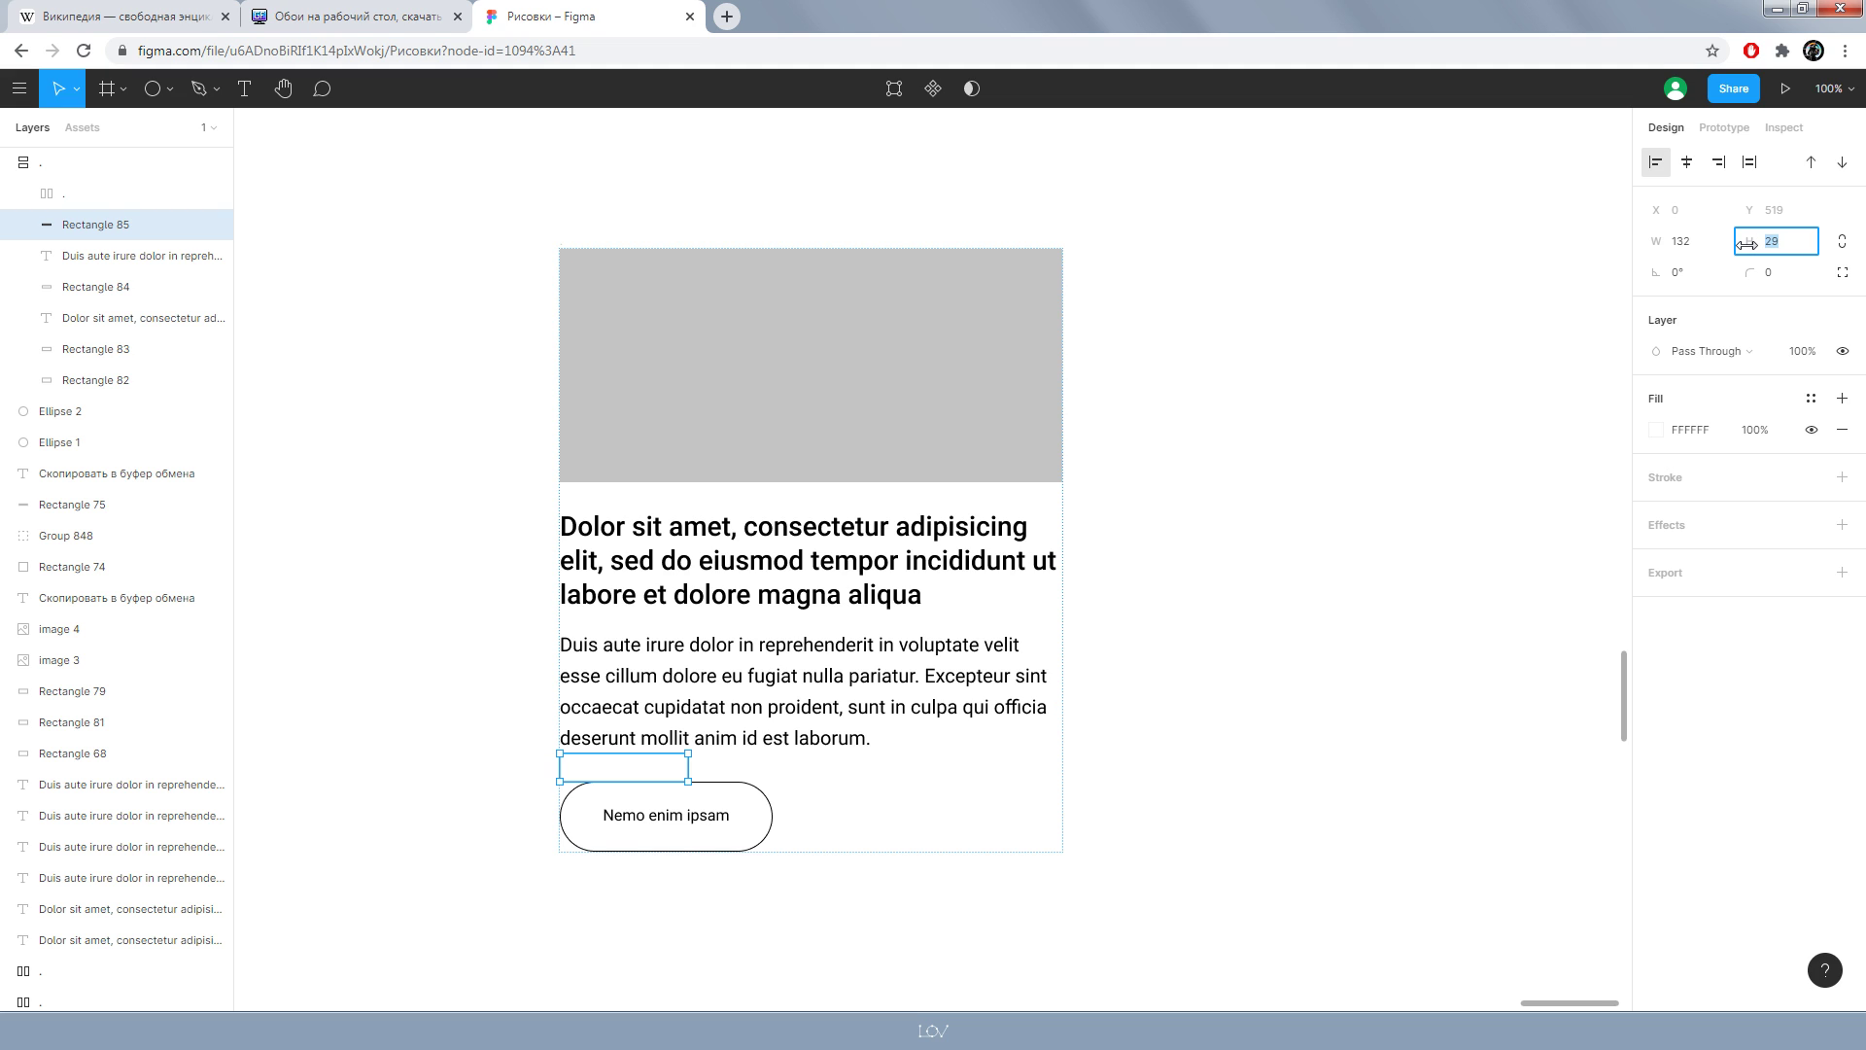
text(26)
key(Return)
click(1435, 644)
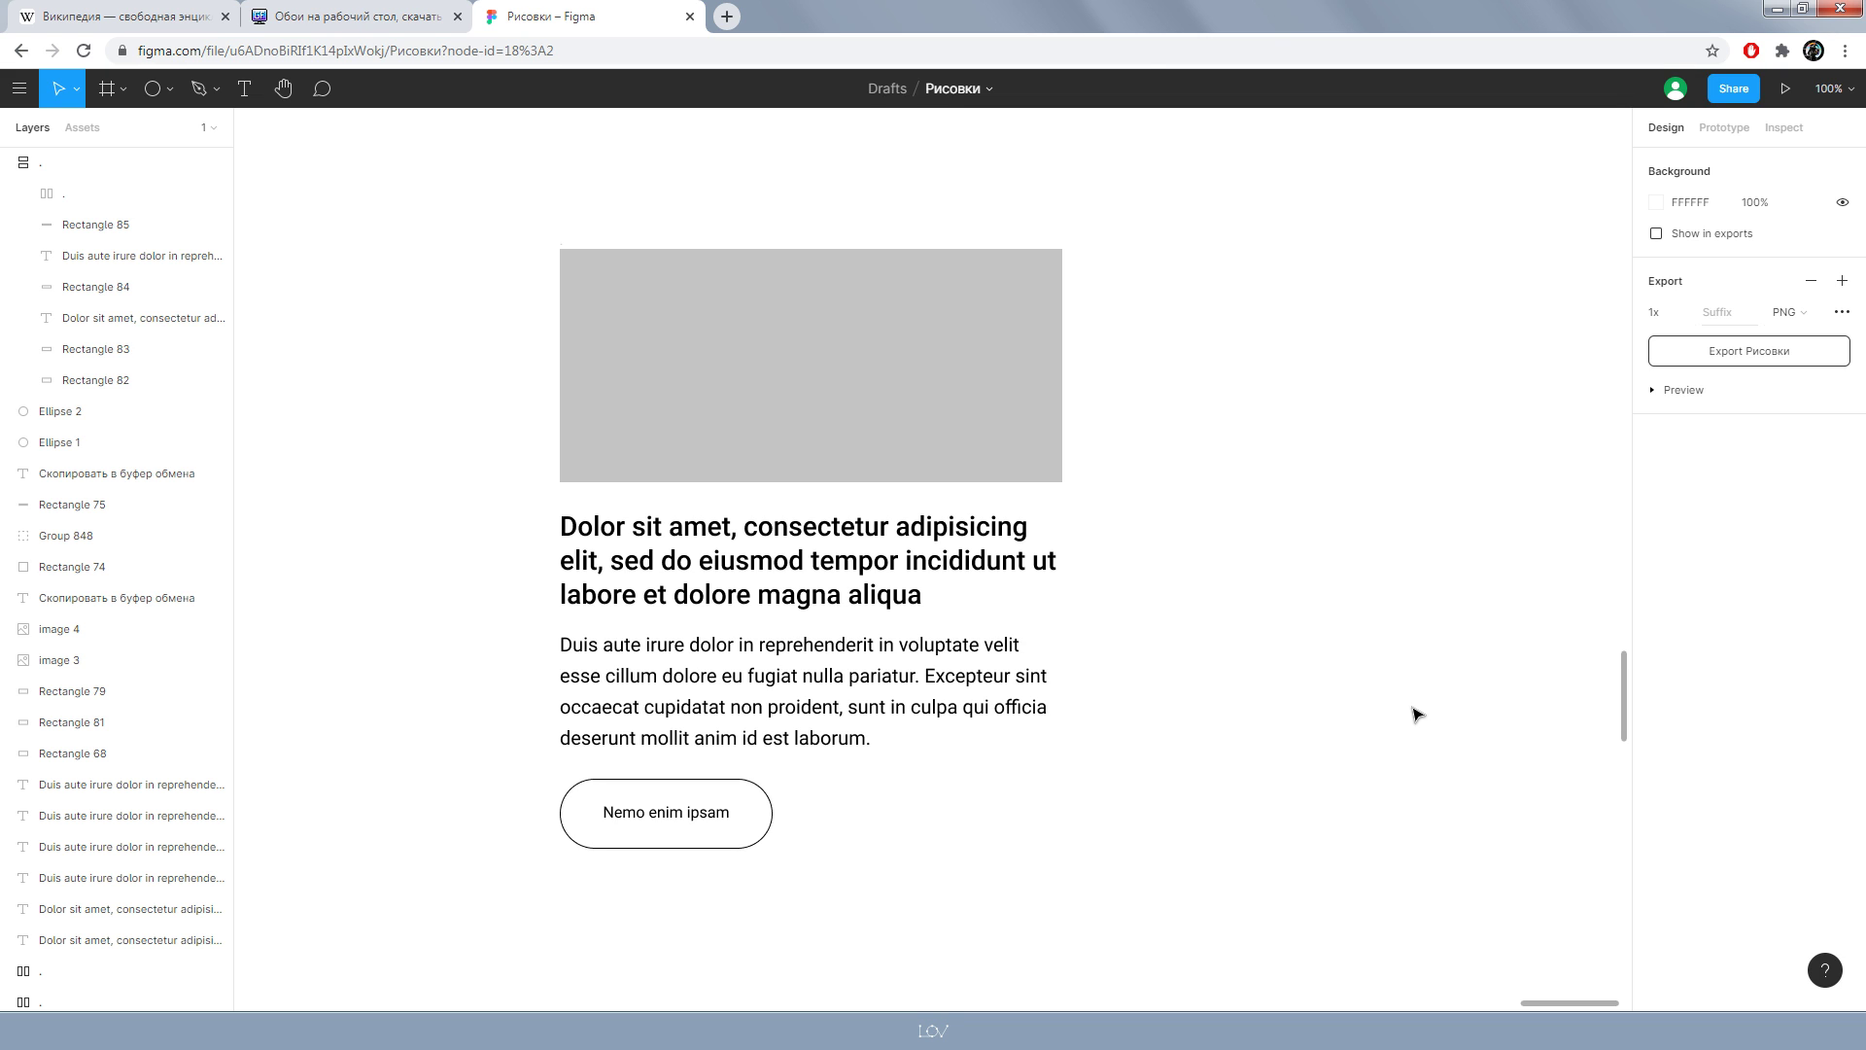
- Duplicate the article card and place the copy beside the original
click(561, 245)
drag(606, 308, 1216, 309)
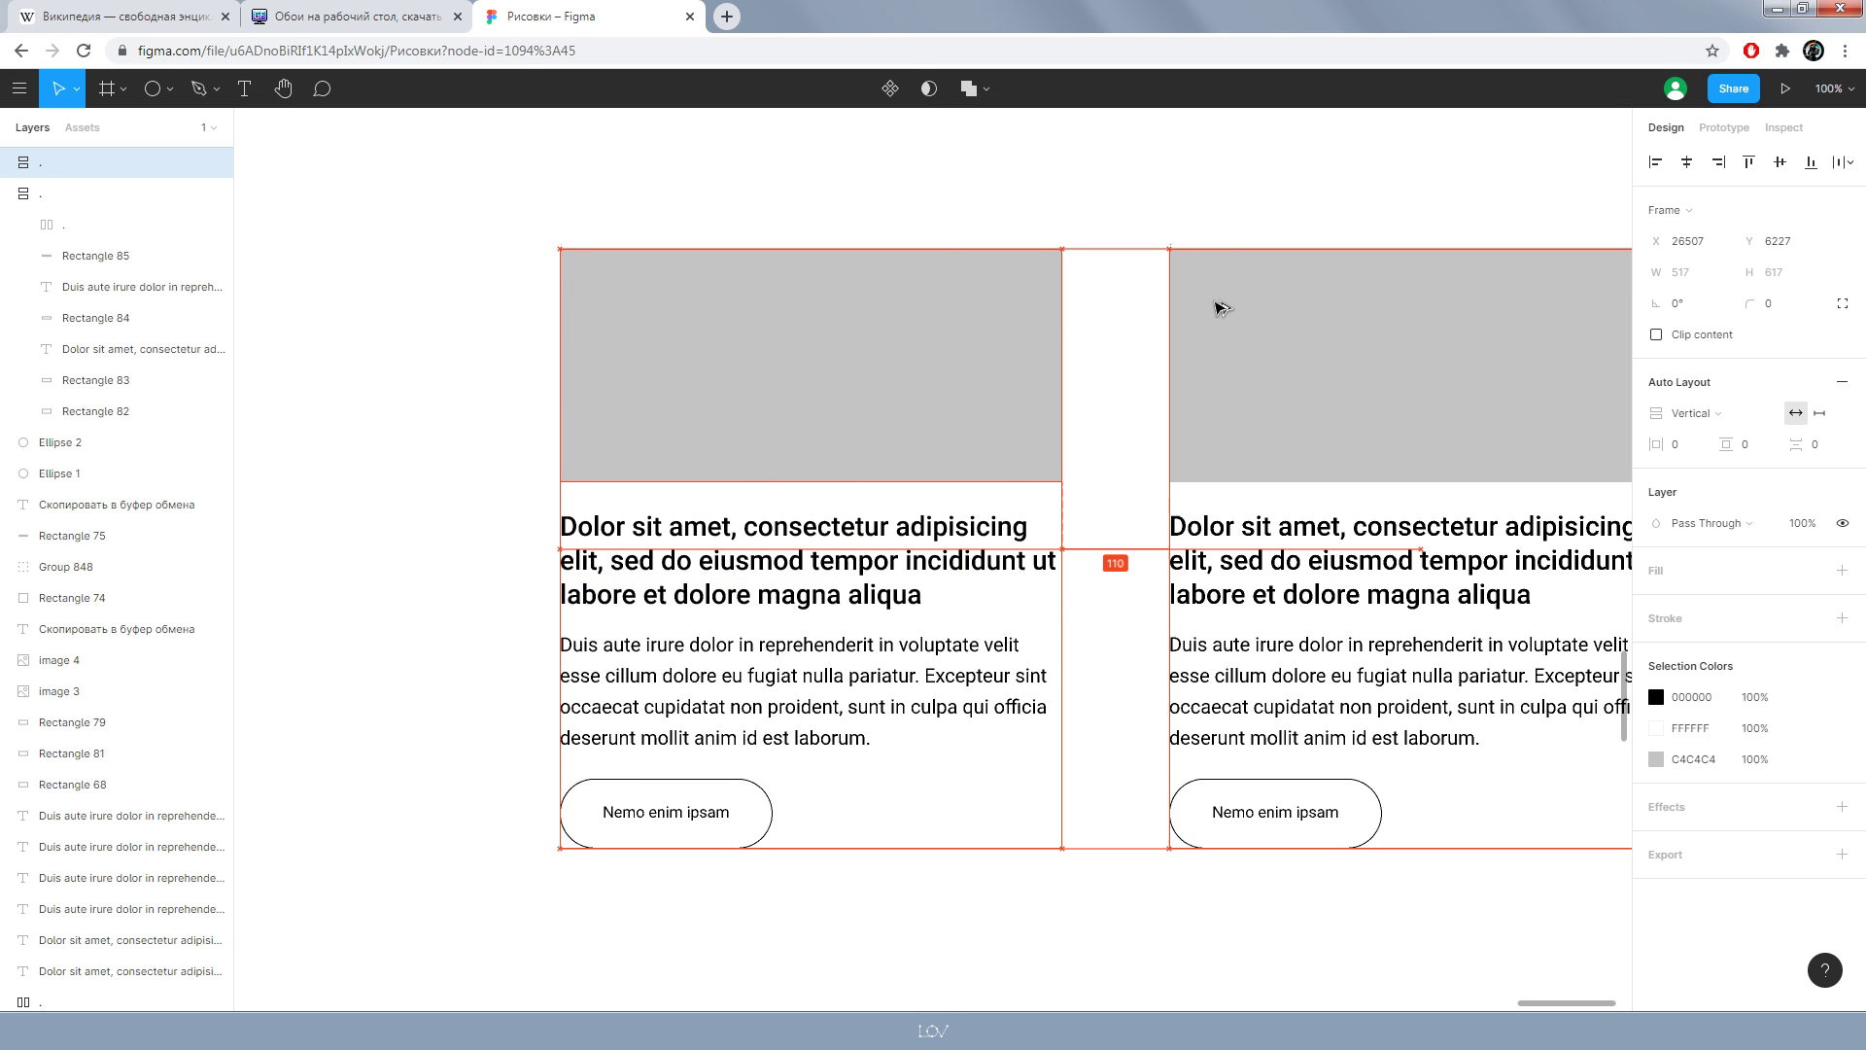
drag(1600, 343, 808, 392)
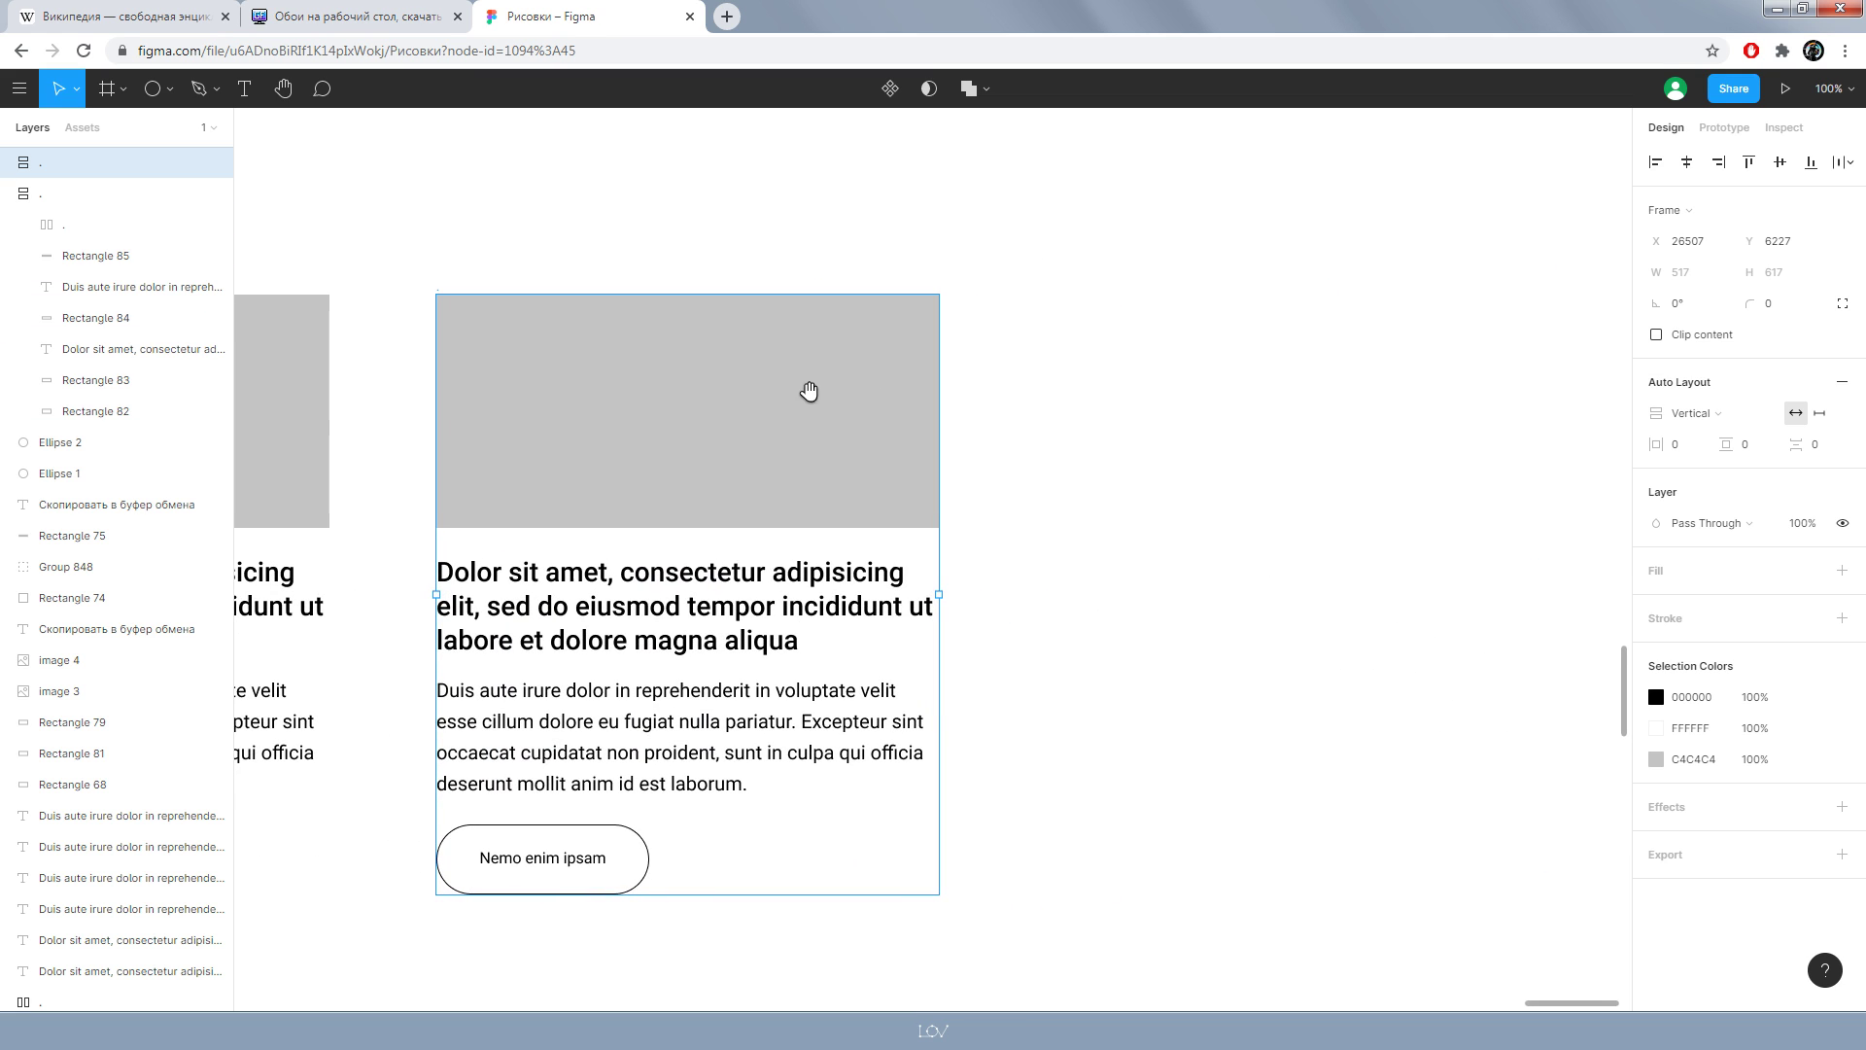
drag(530, 375, 961, 381)
mouse_move(1112, 379)
mouse_down()
mouse_move(562, 358)
mouse_move(1072, 377)
mouse_up()
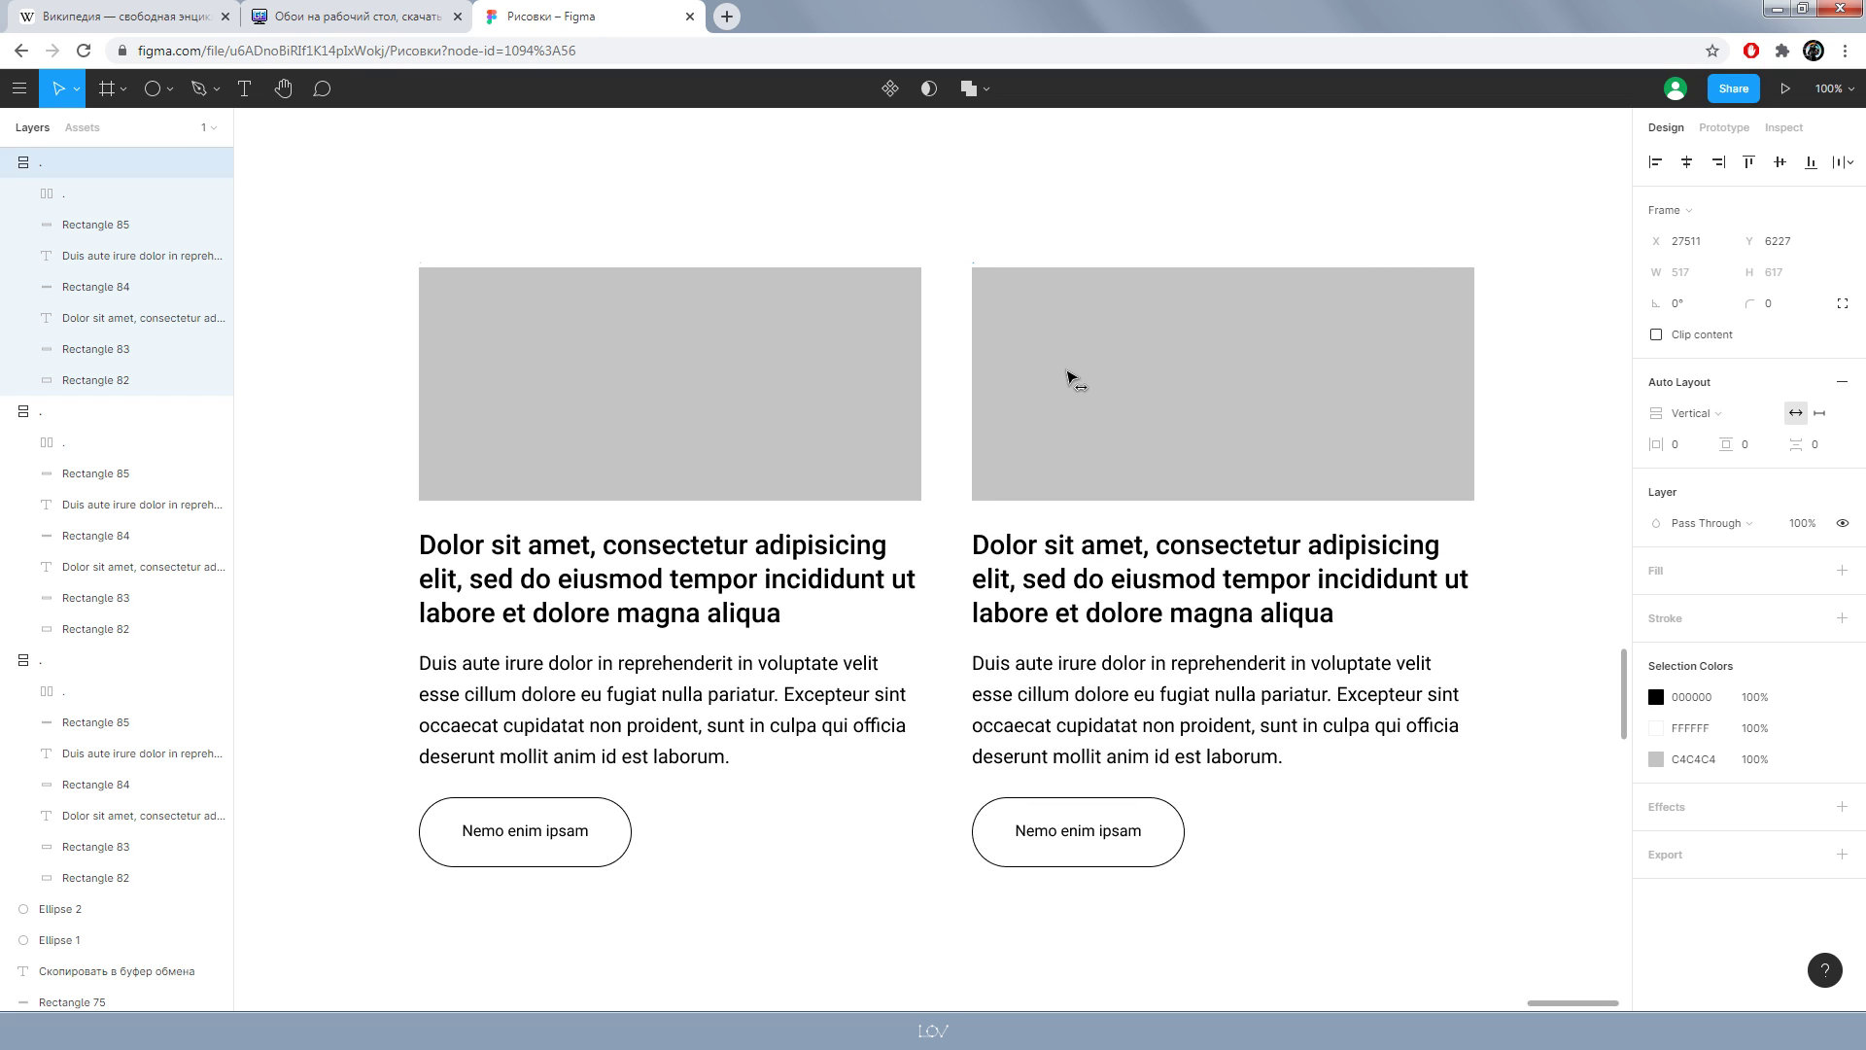
click(1222, 178)
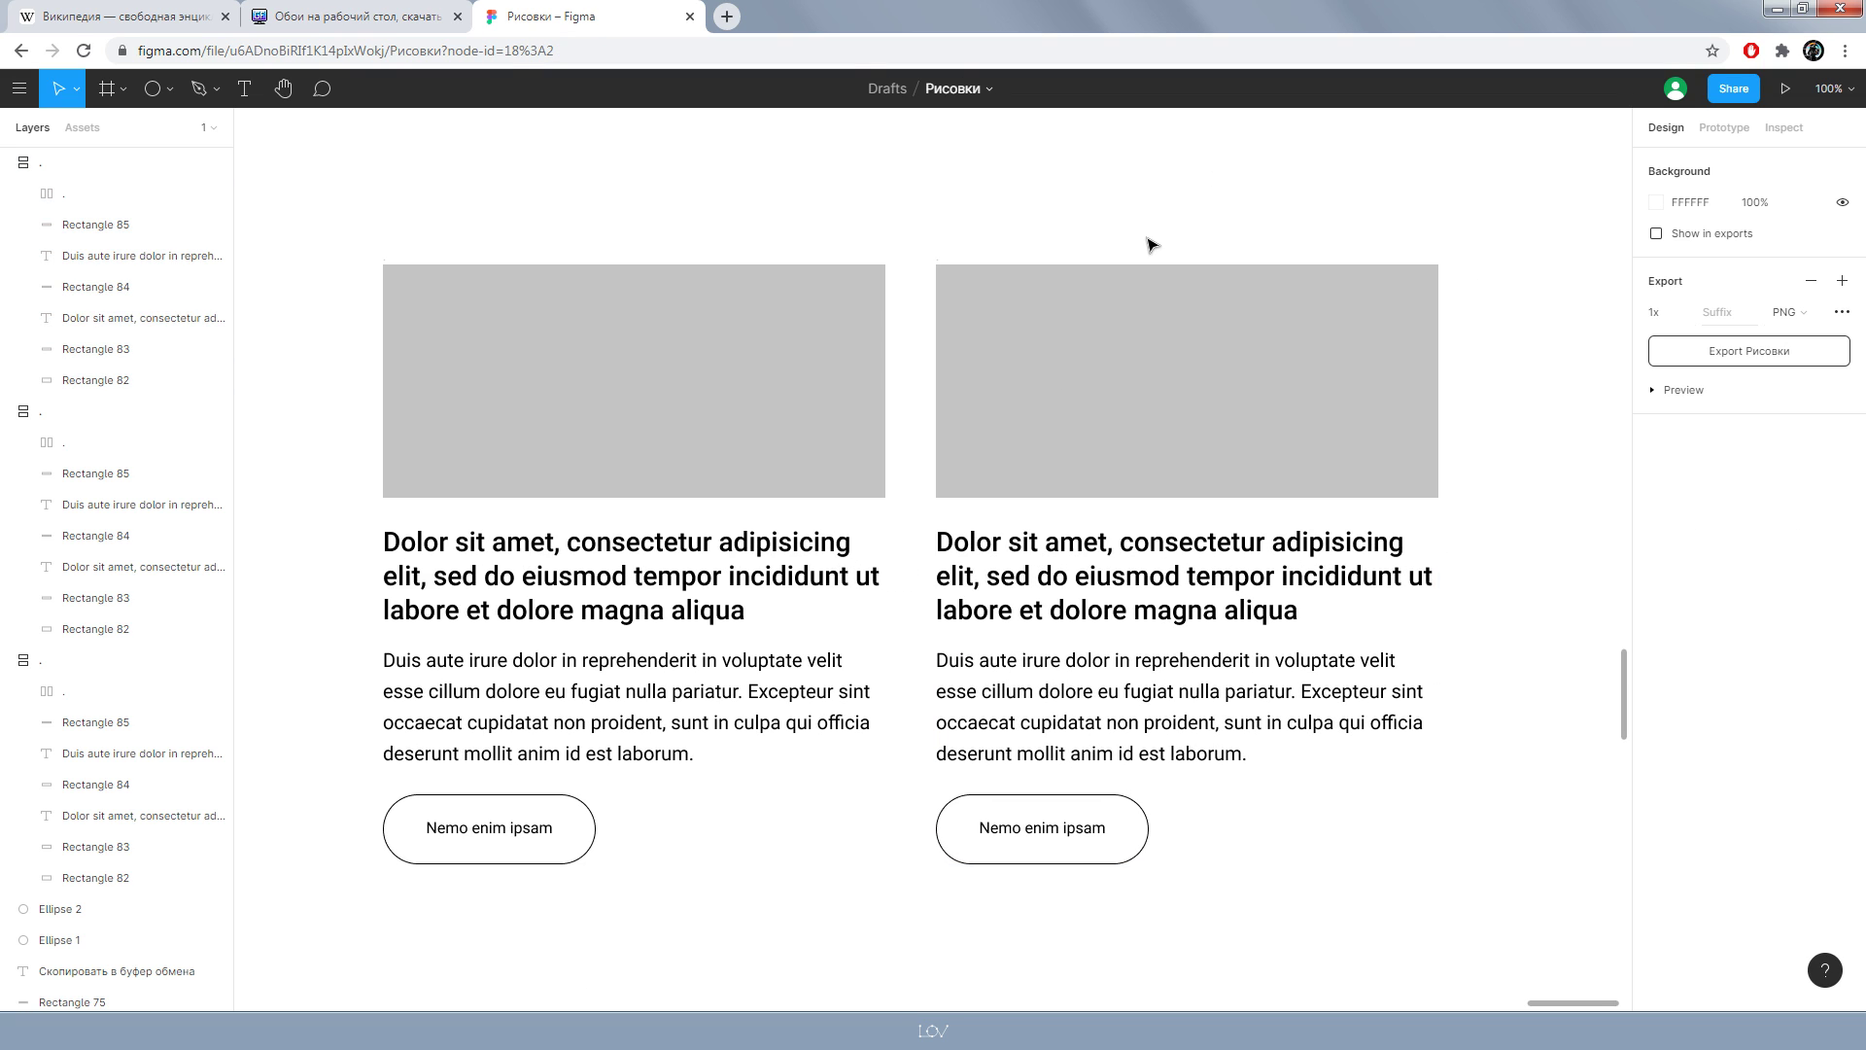
- Copy the sea painting from the wallpaper site into the left card's grey photo area
key(ctrl+shift+Tab)
right_click(619, 413)
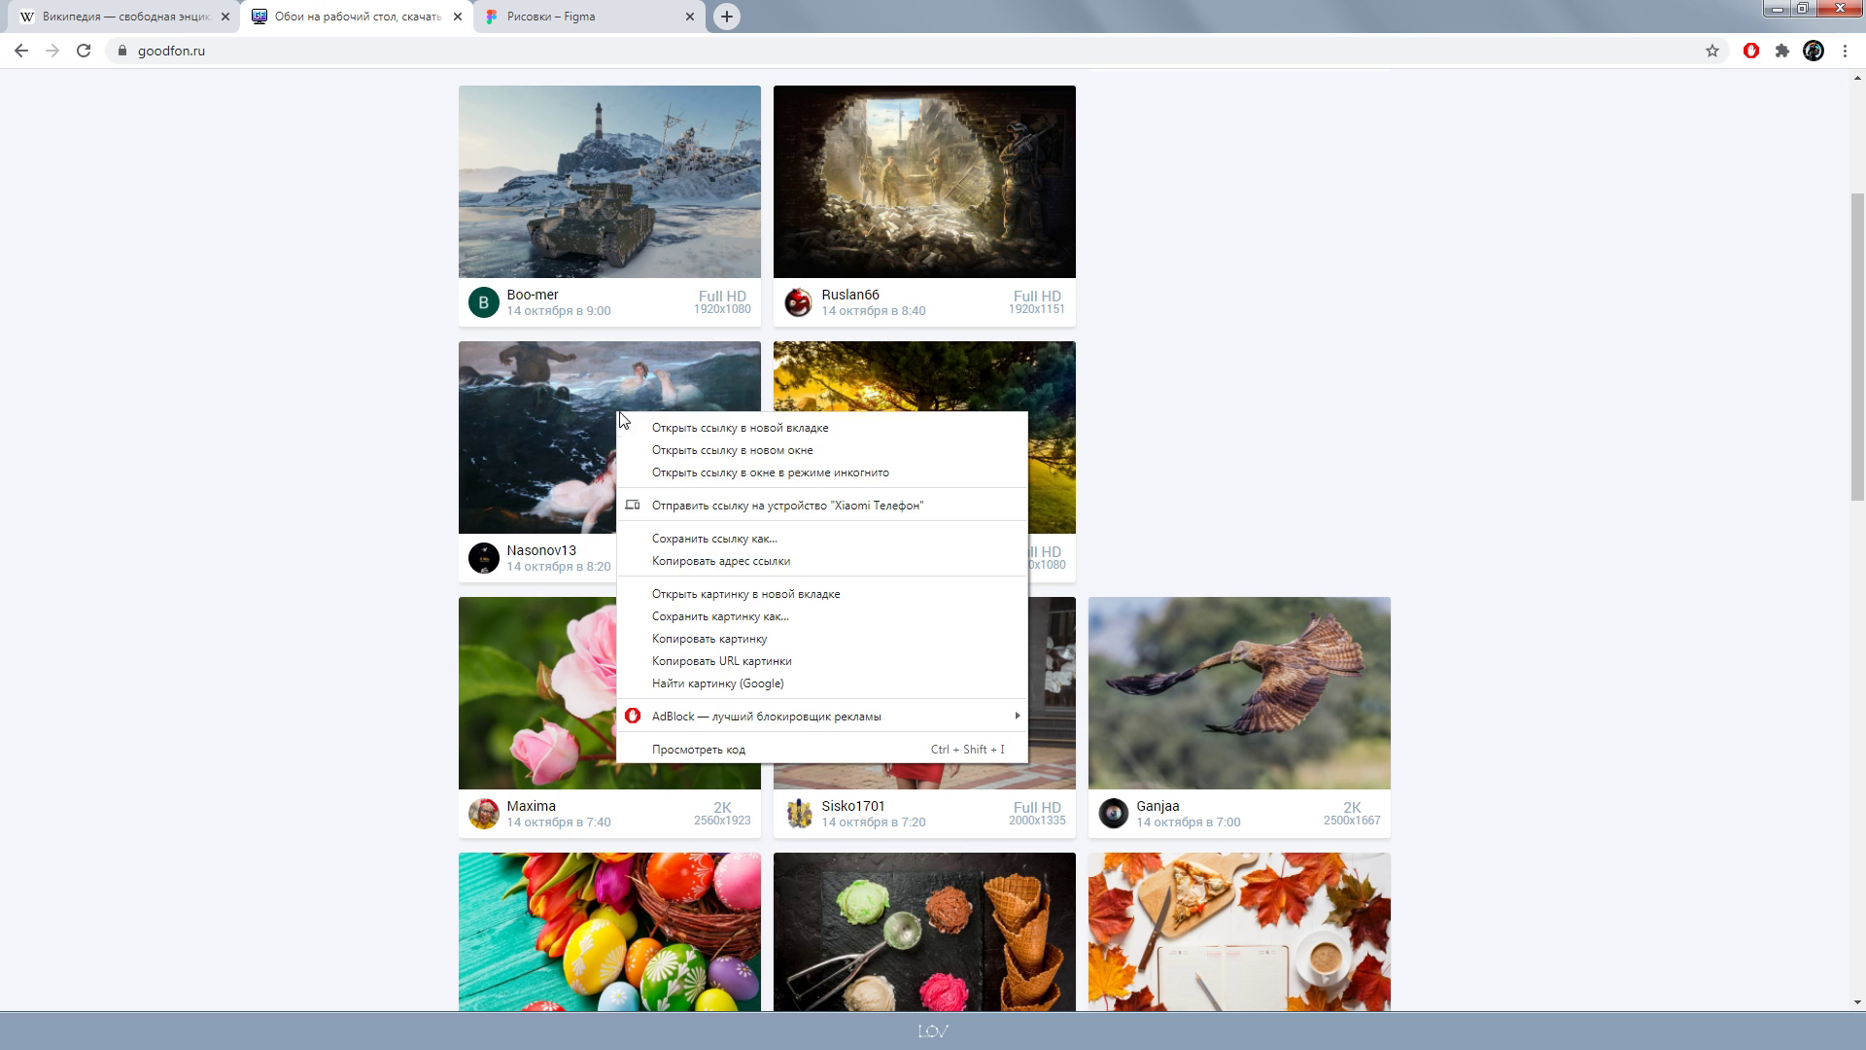
click(727, 644)
key(ctrl+Tab)
click(709, 276)
key(ctrl+v)
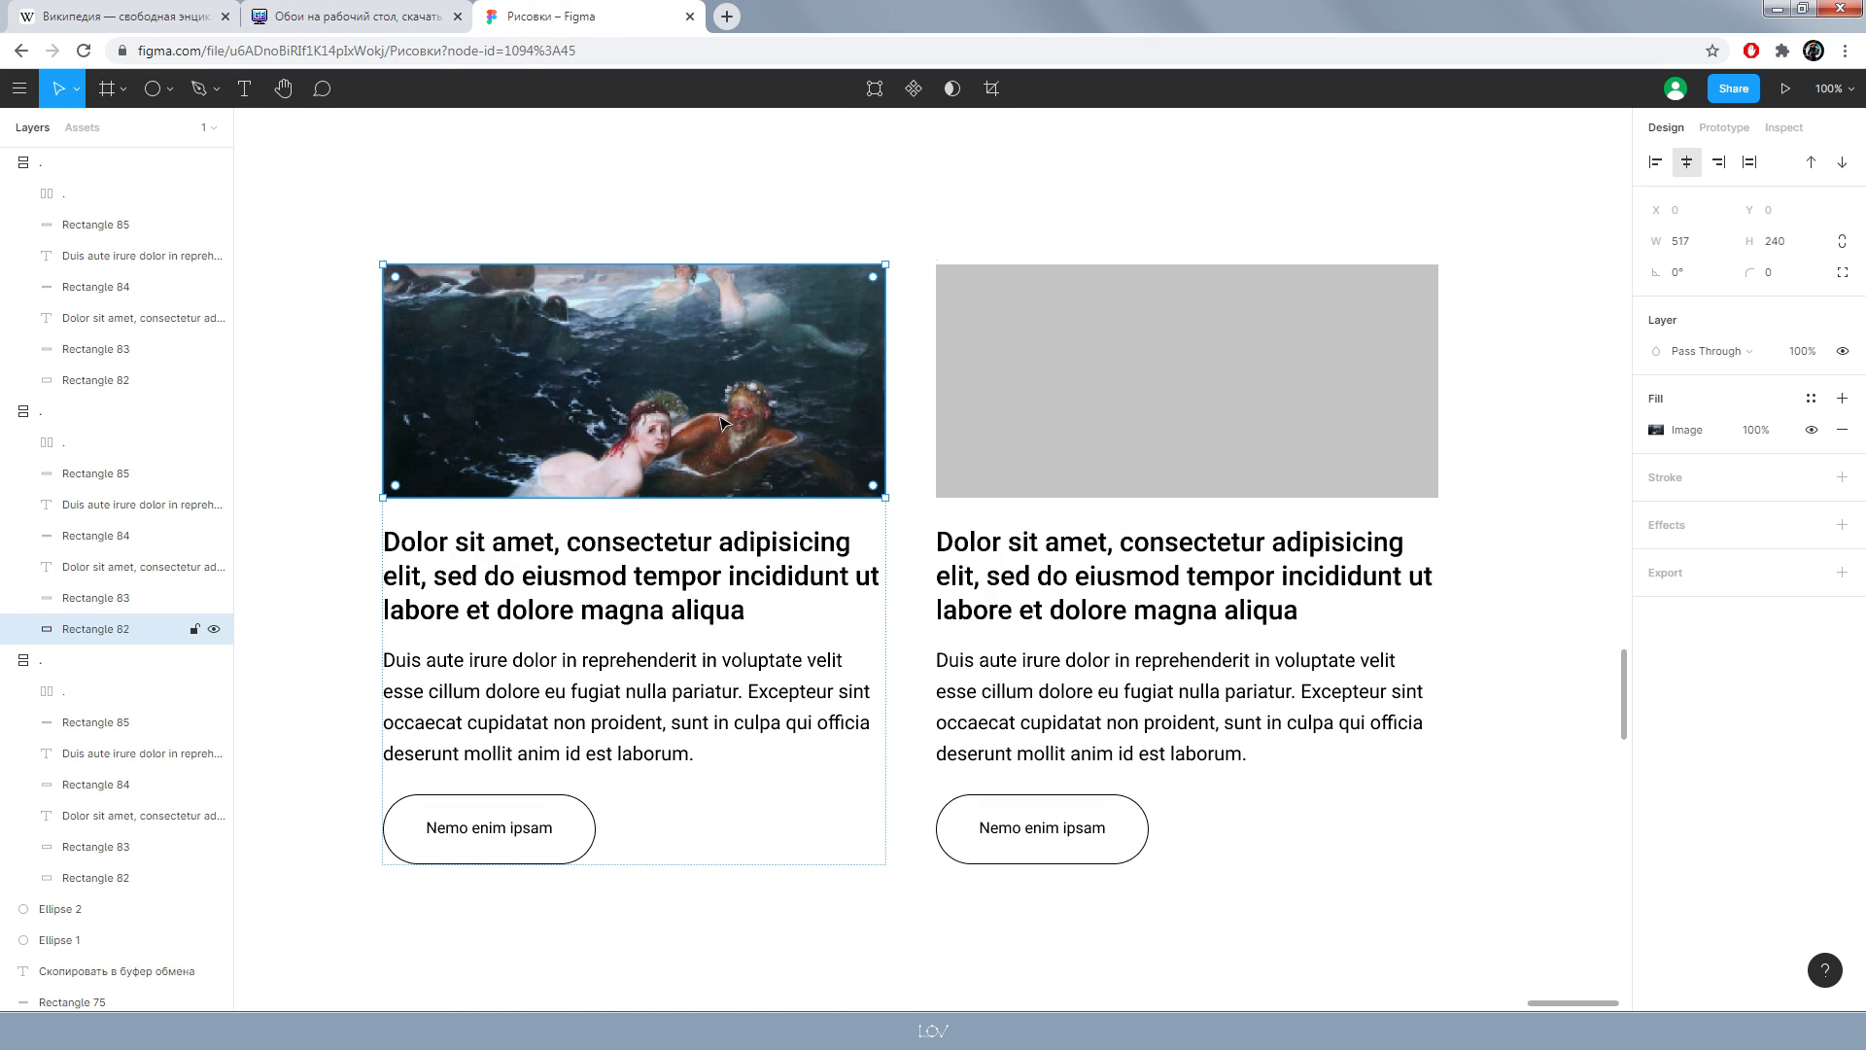
click(1416, 920)
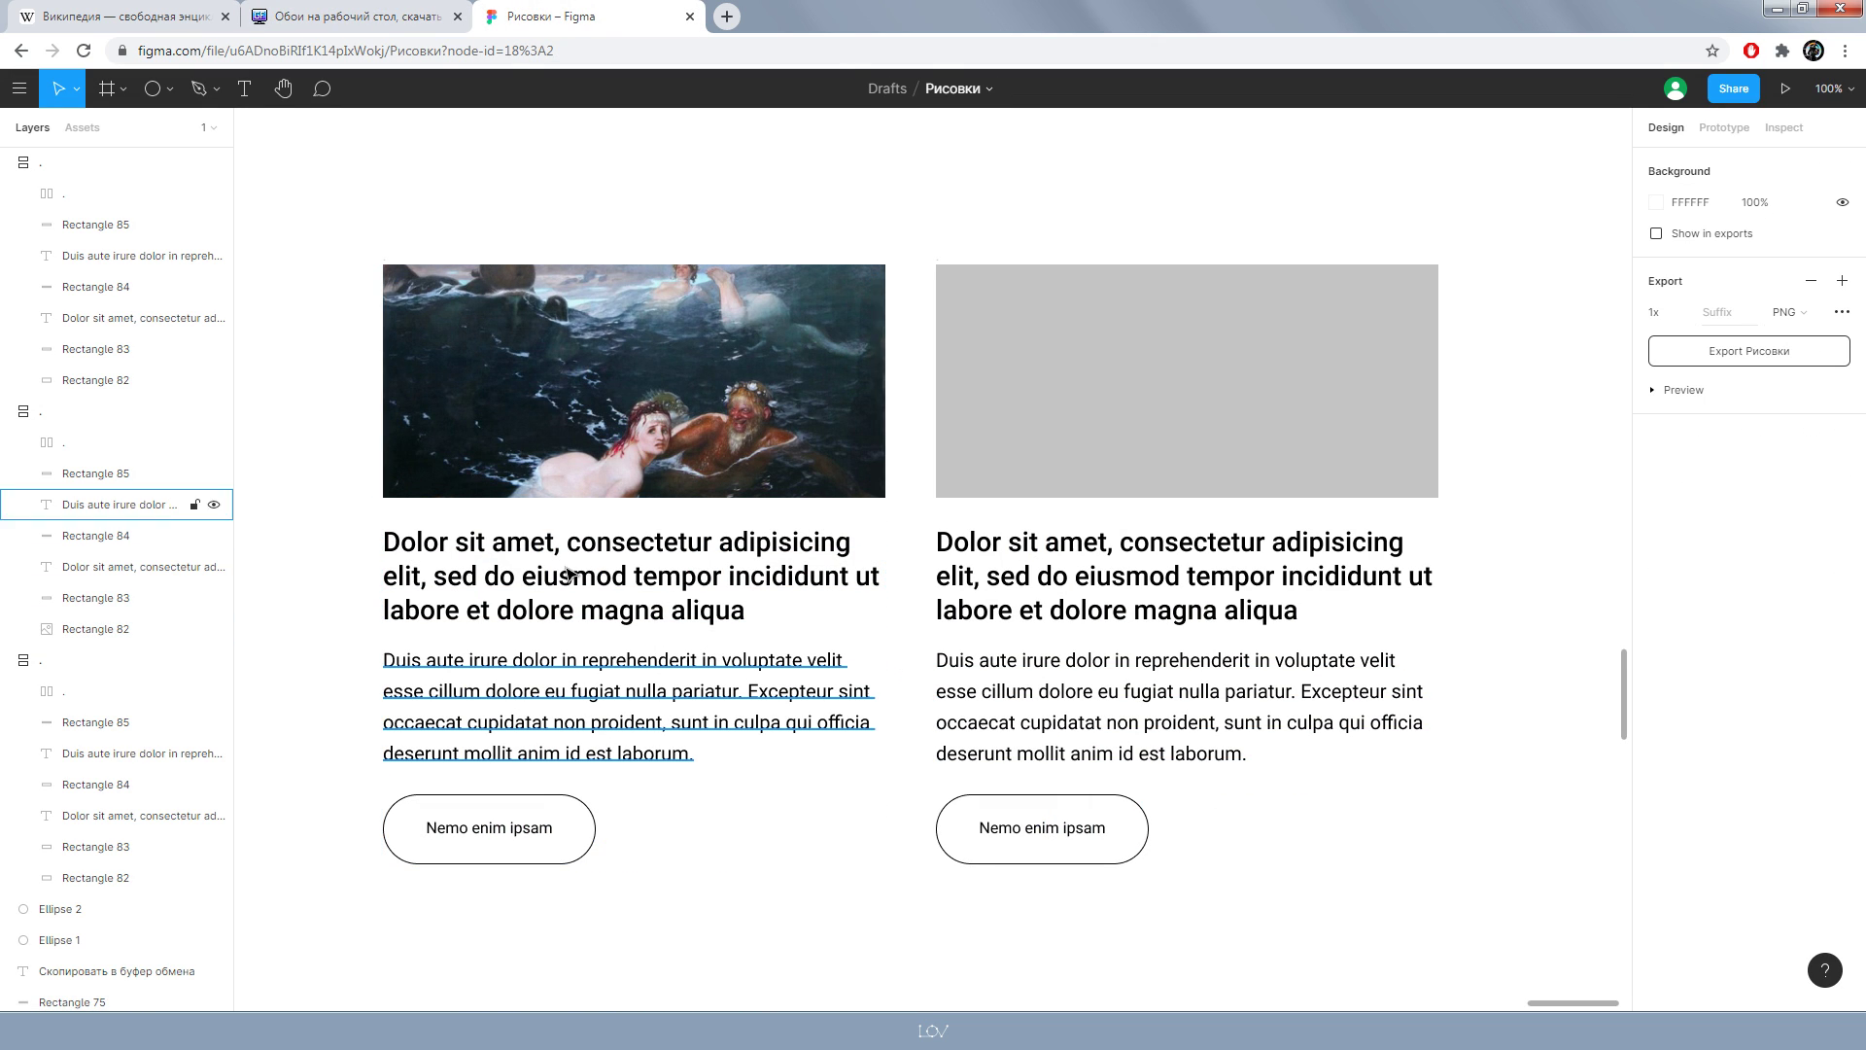
- Copy a biography paragraph from the Russian Wikipedia page
click(124, 17)
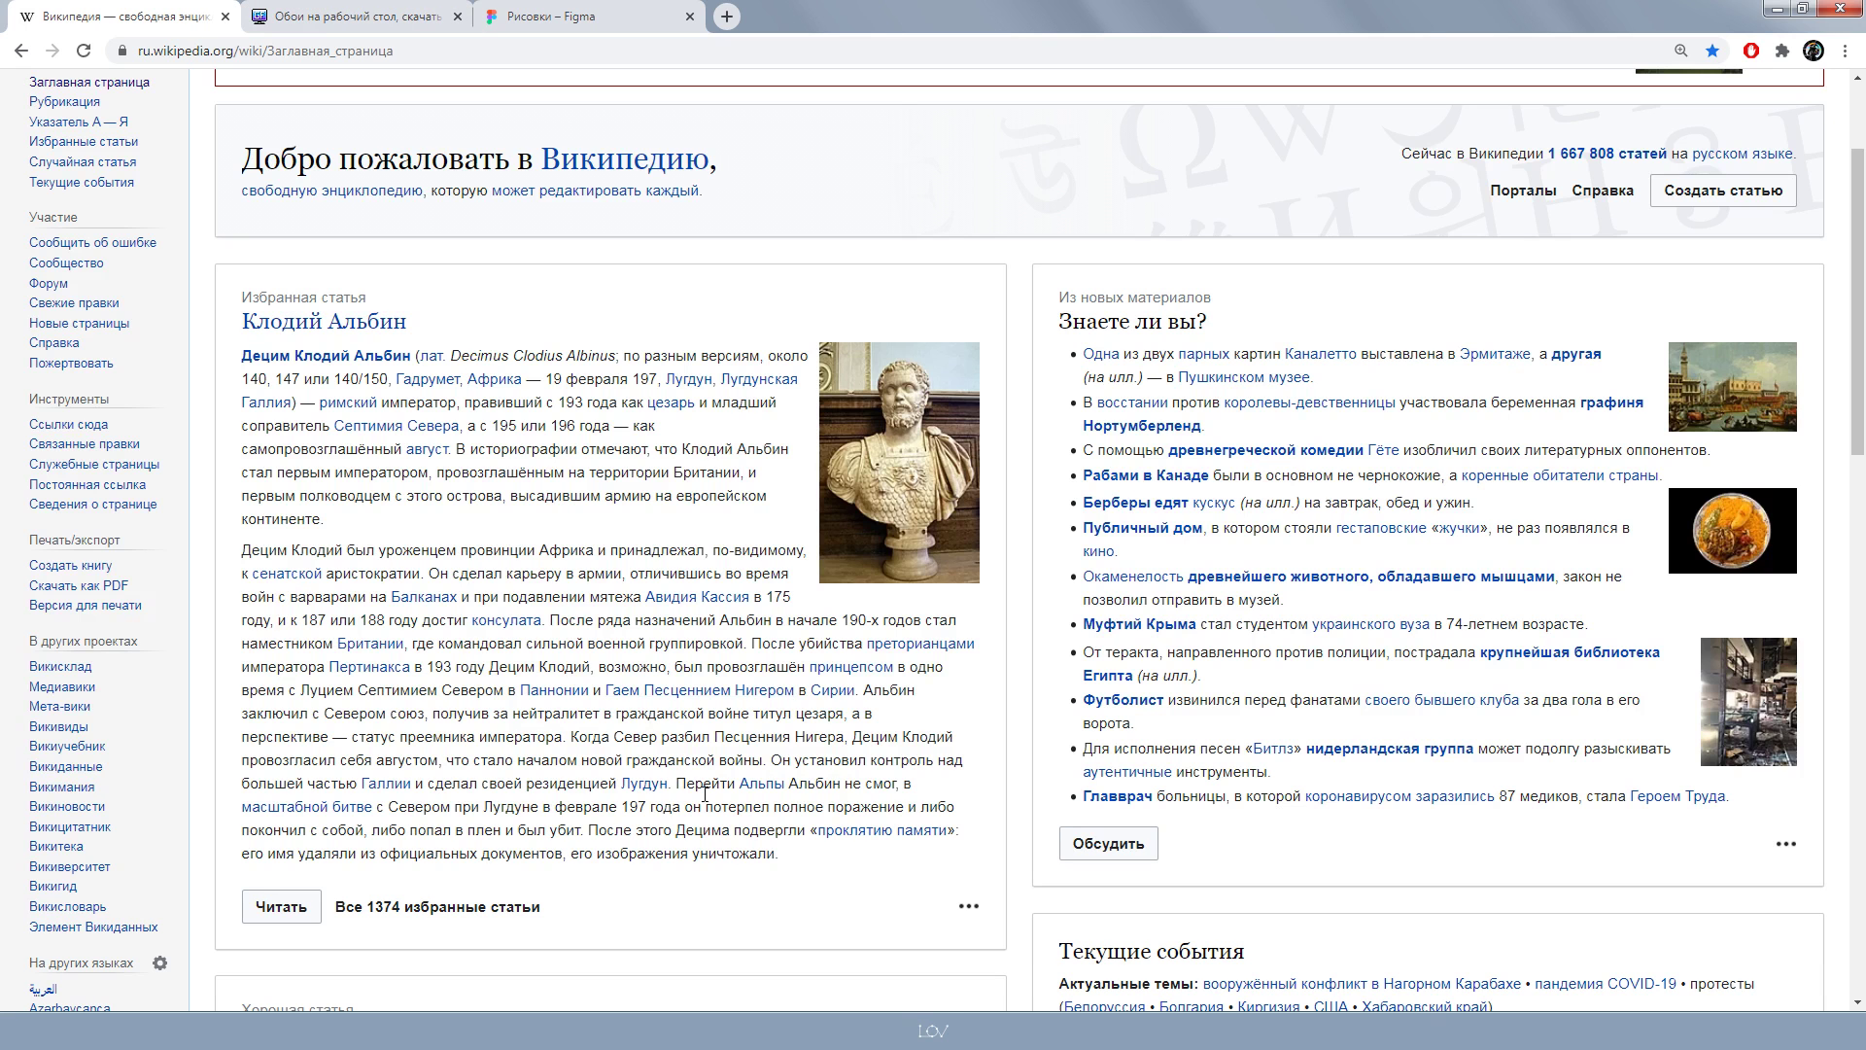
scroll(805, 892, down, 3)
scroll(804, 891, down, 2)
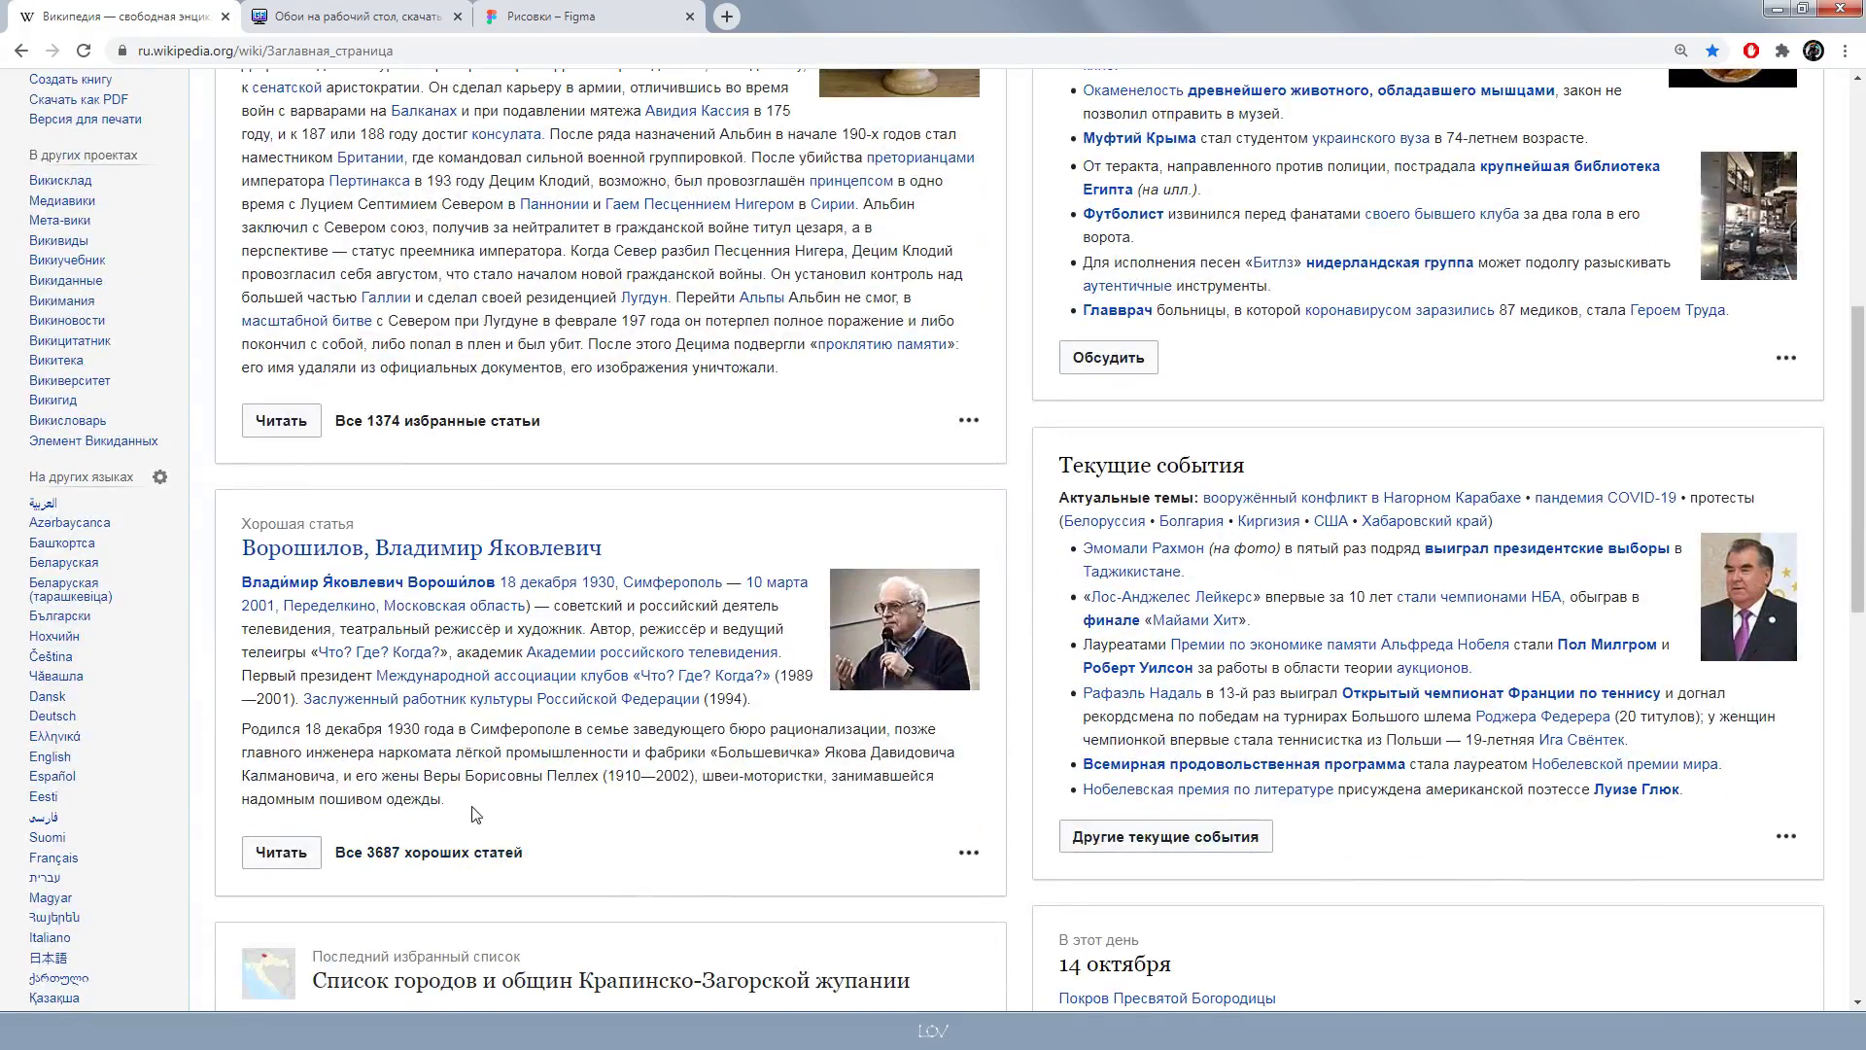
drag(476, 815, 284, 745)
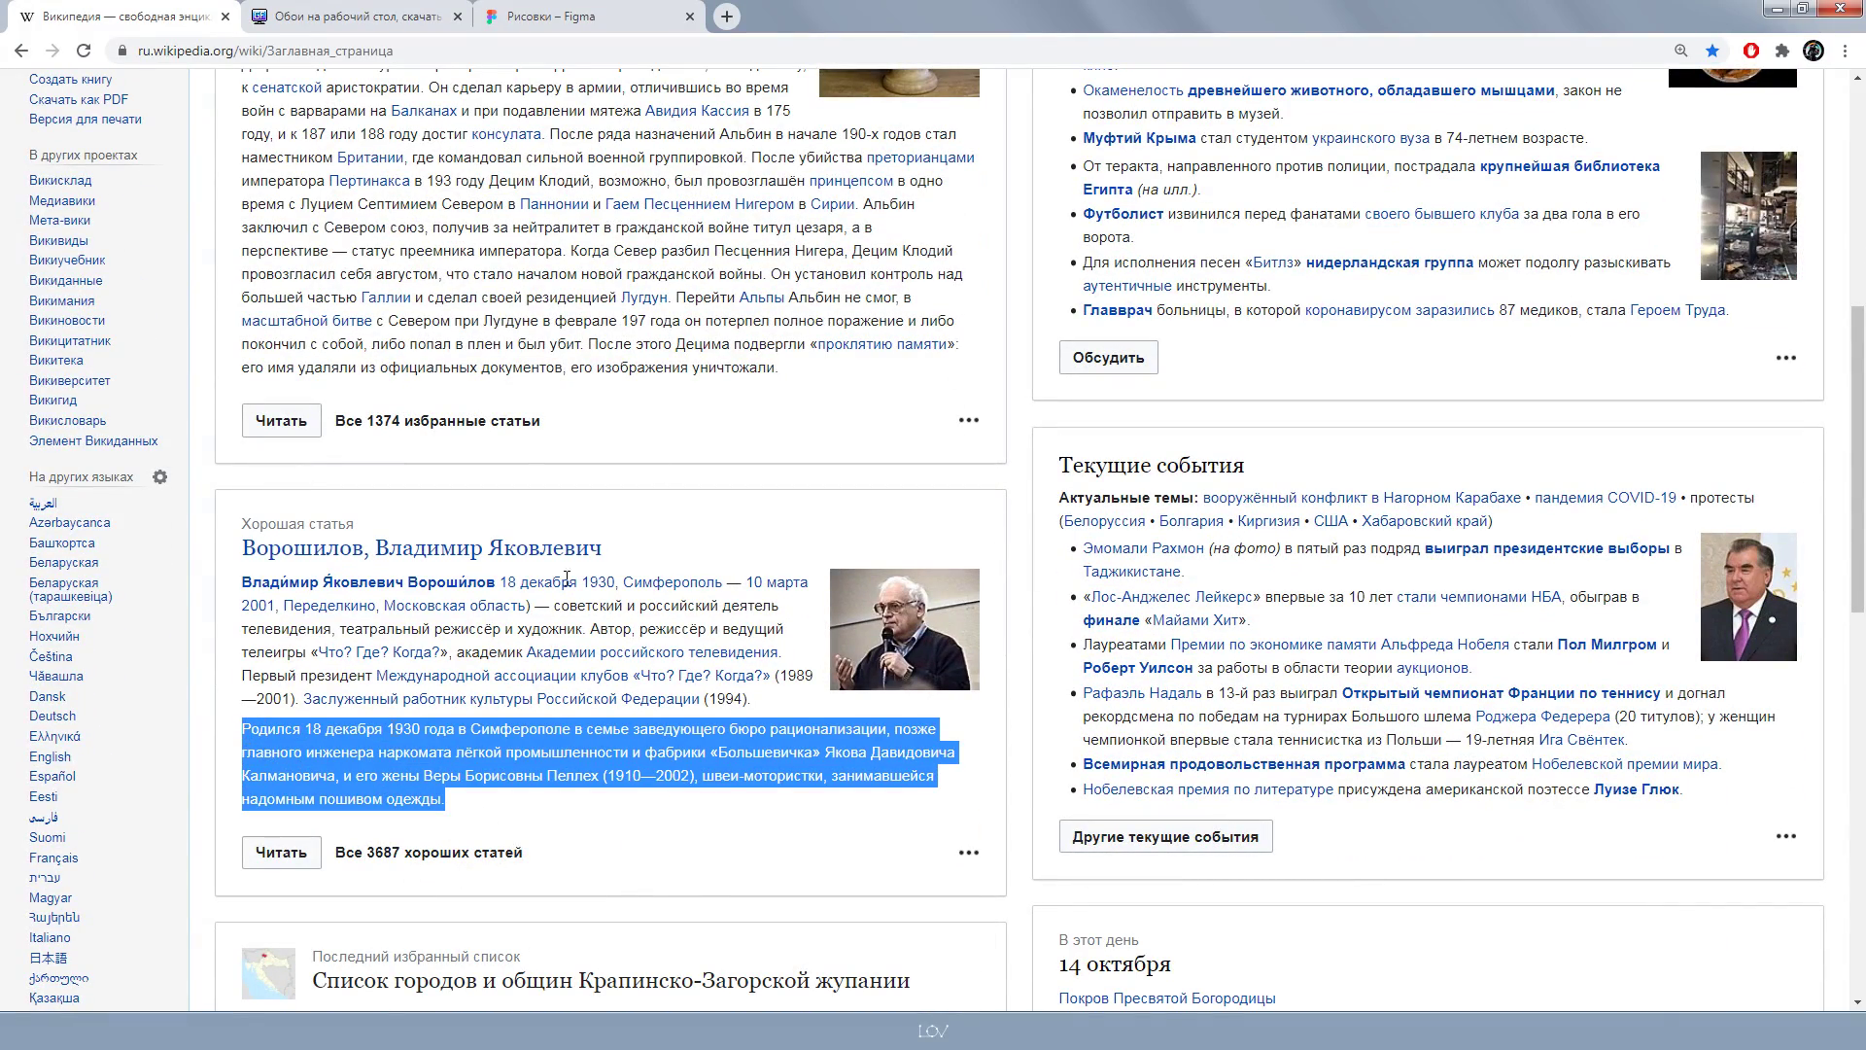
key(ctrl+c)
click(567, 16)
- Paste the Wikipedia paragraph into the left card's heading and delete the excess text
double_click(605, 593)
key(ctrl+v)
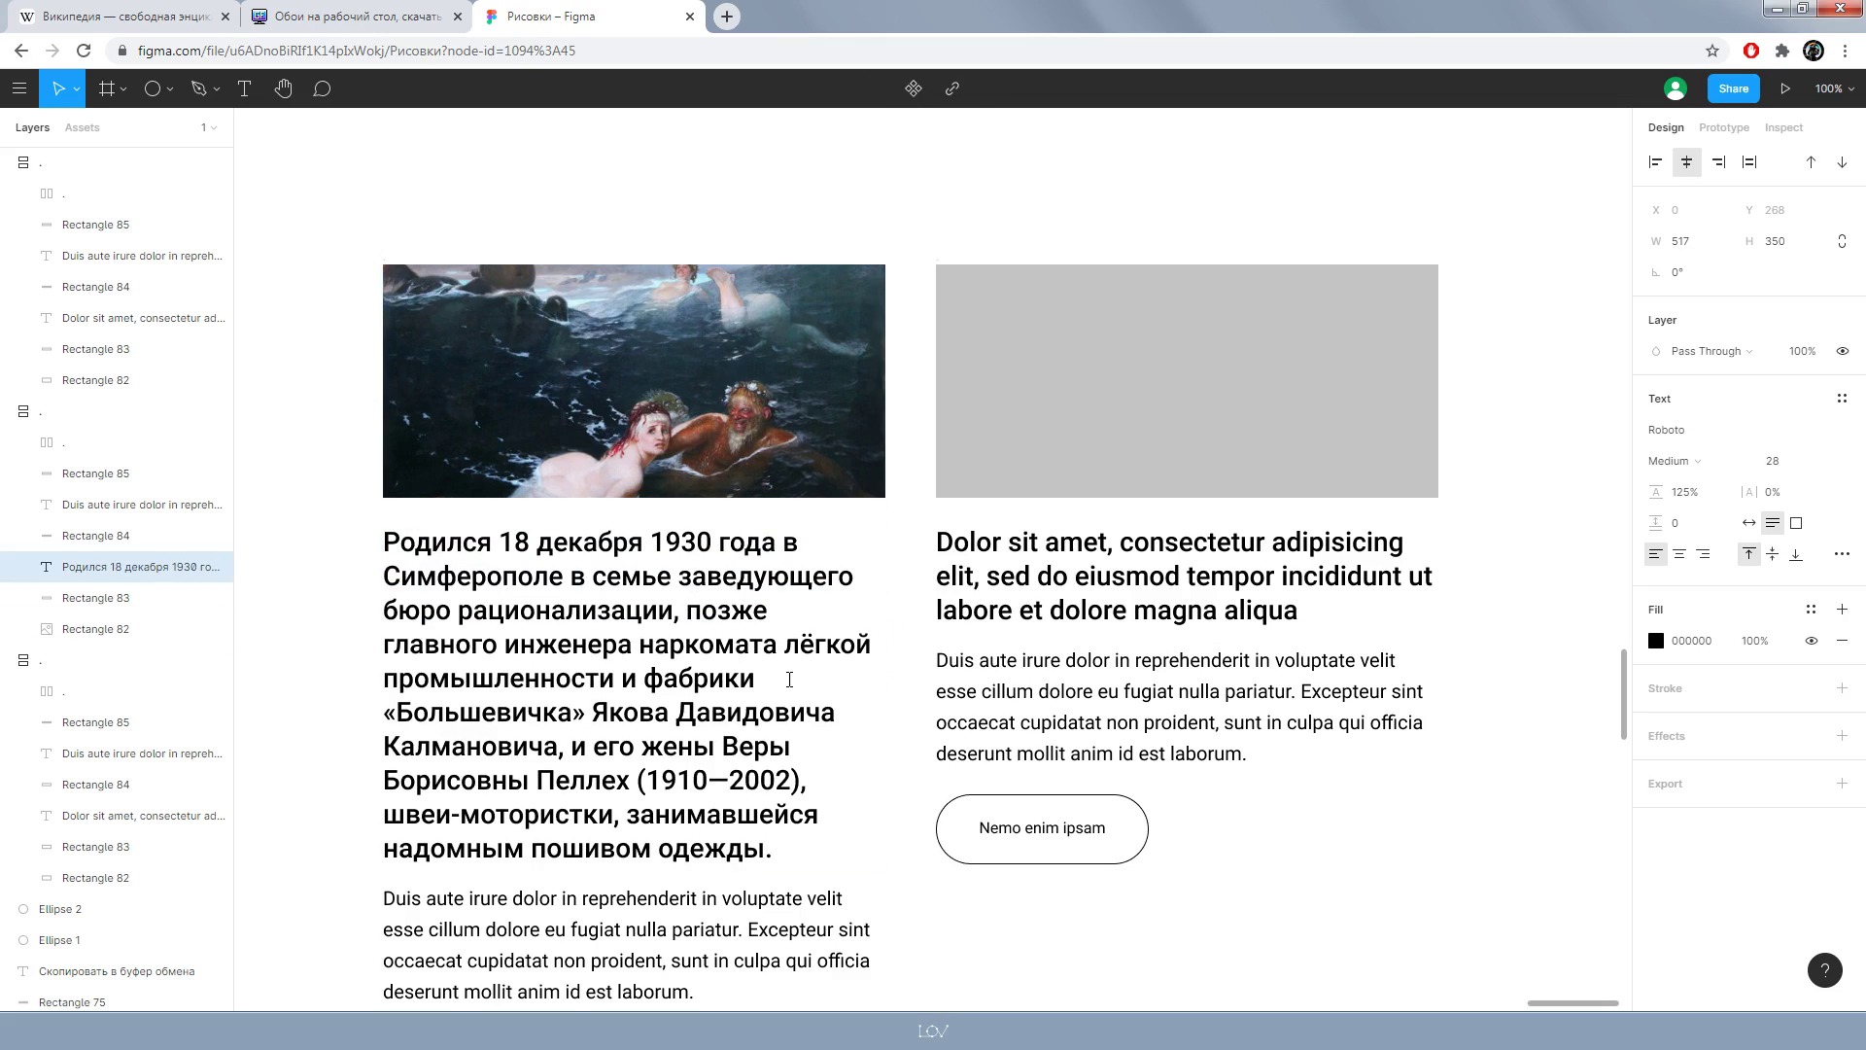
drag(682, 618, 776, 852)
key(BackSpace)
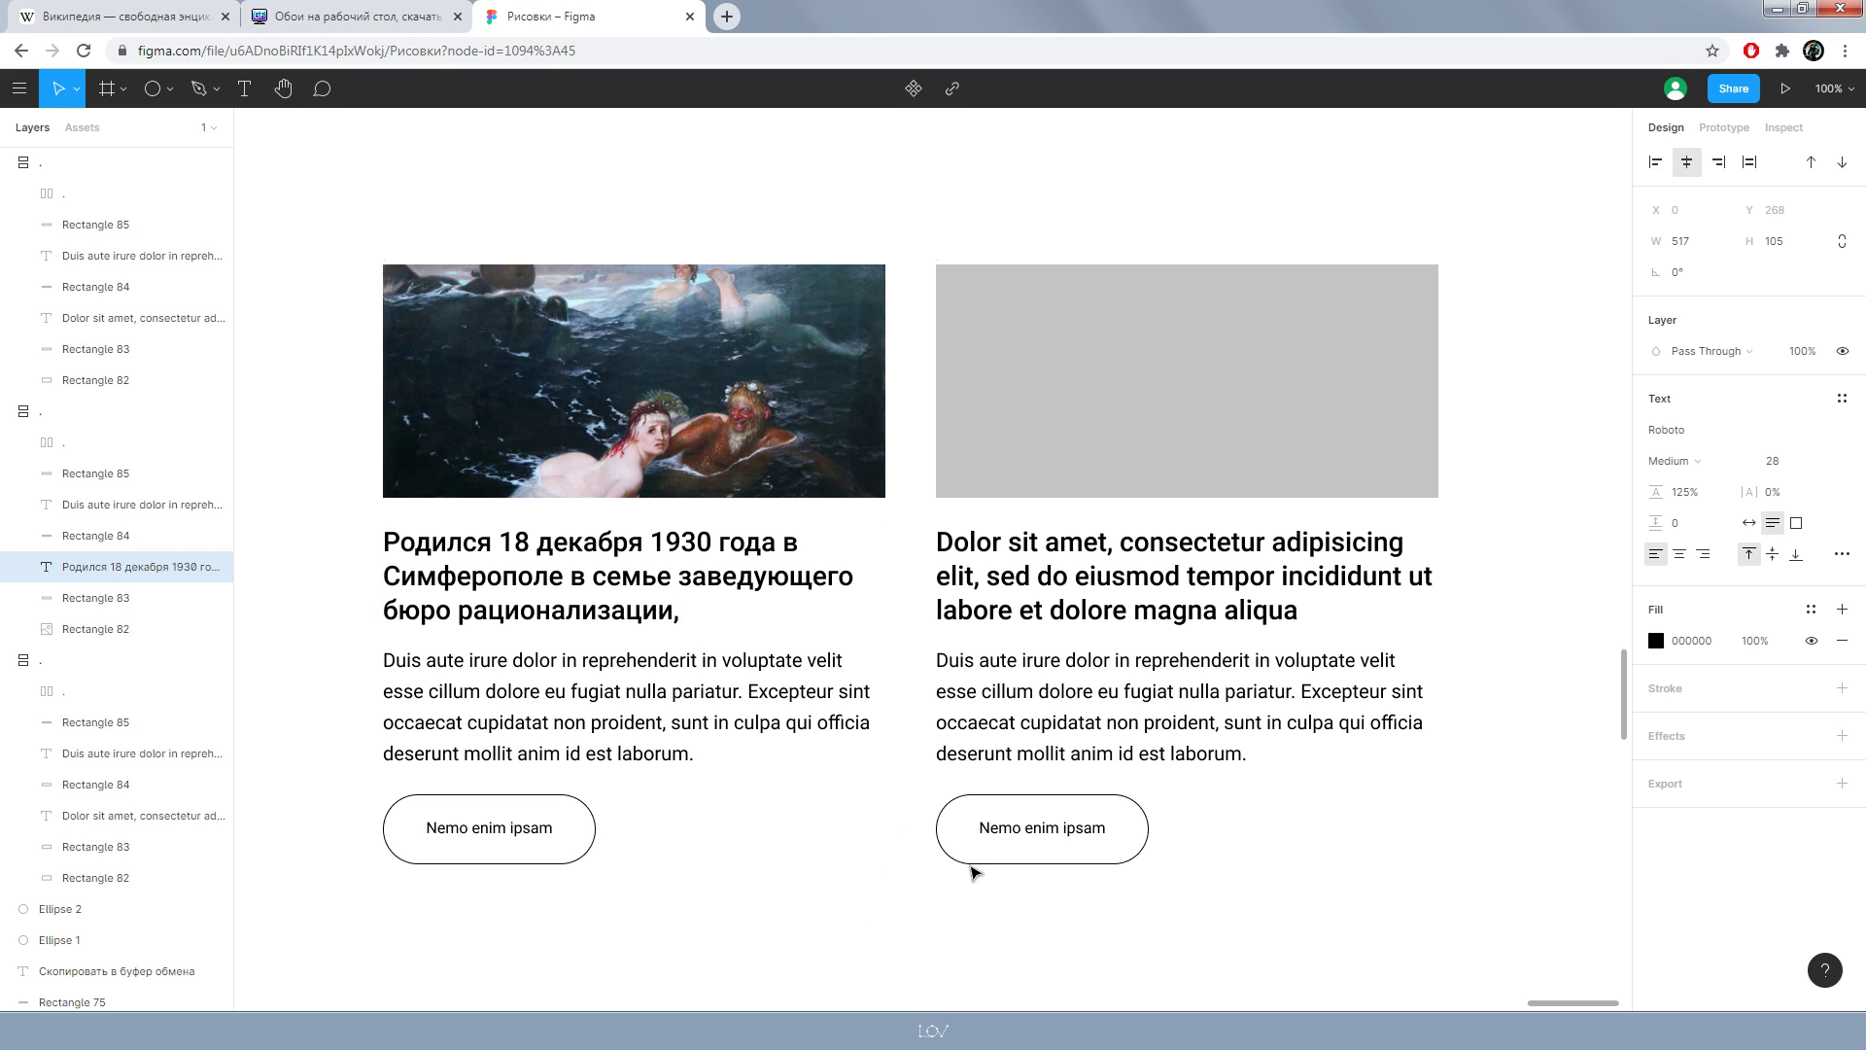
key(BackSpace)
click(831, 906)
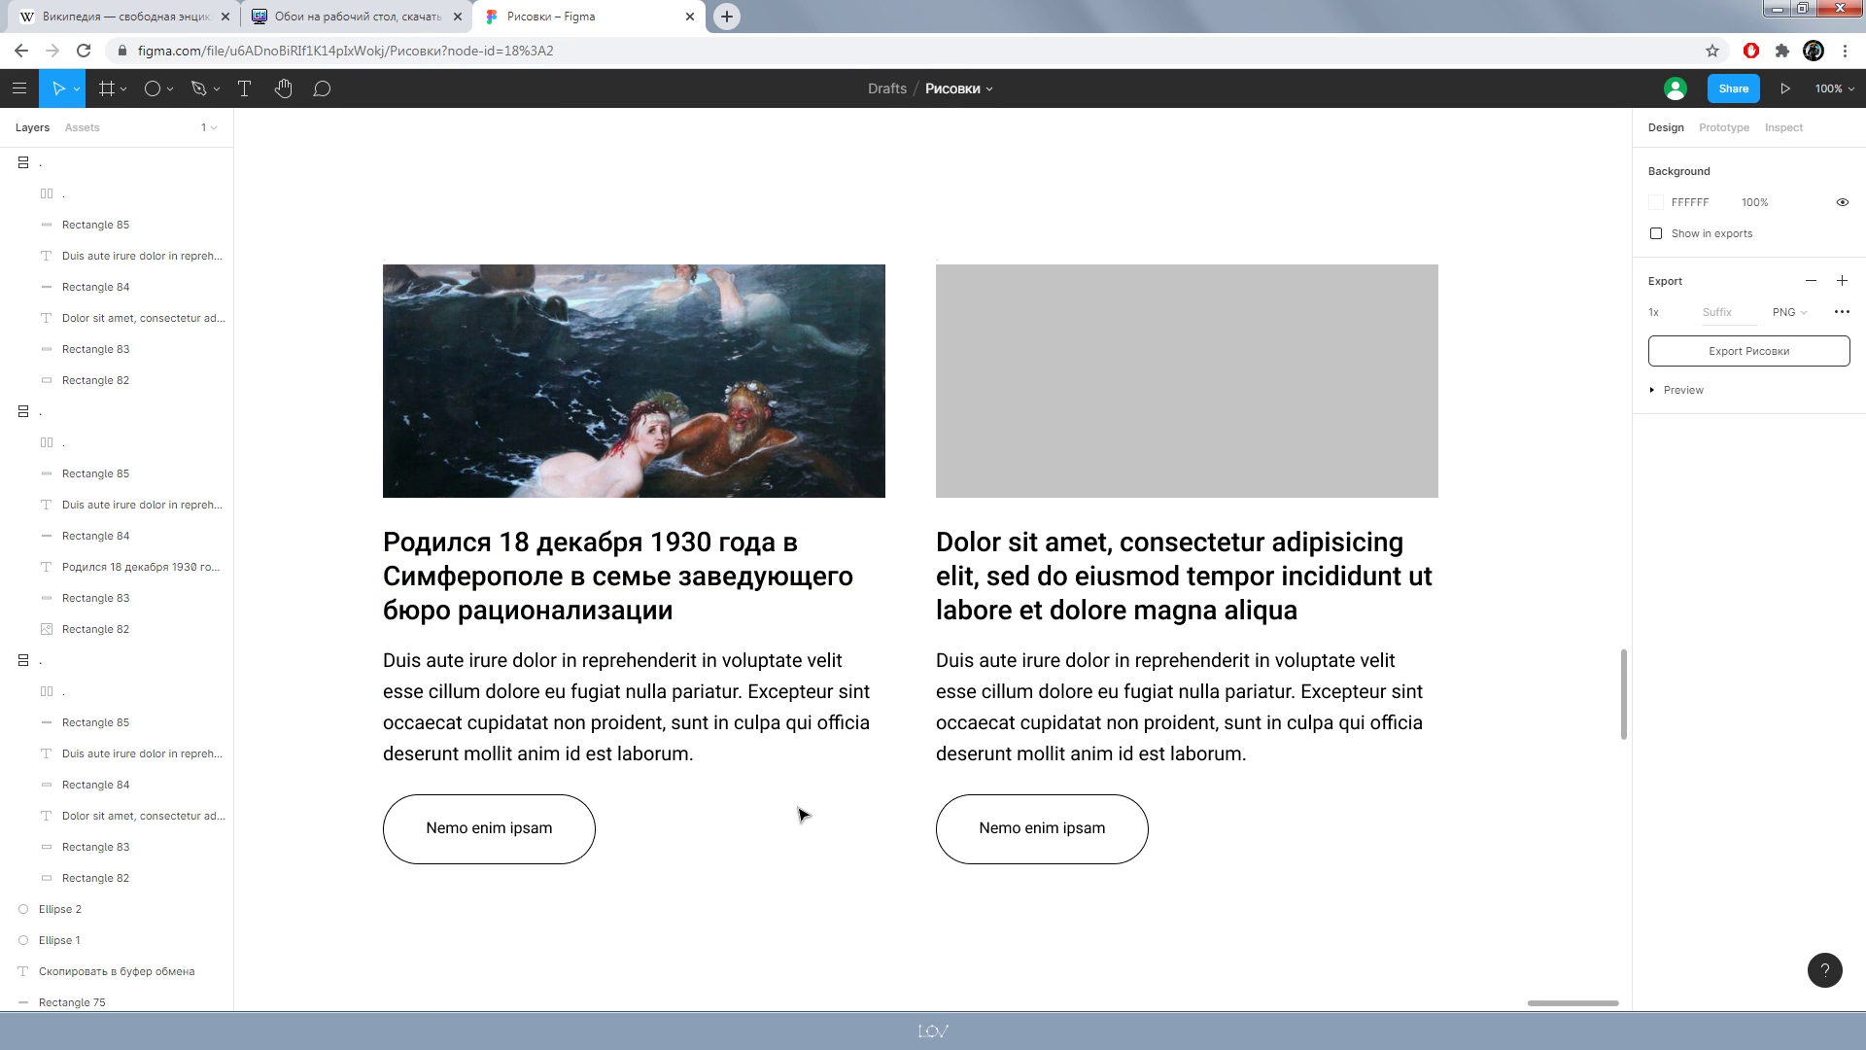
- Repaste the paragraph as the left headline and trim it to end at «бюро рационализации»
double_click(637, 618)
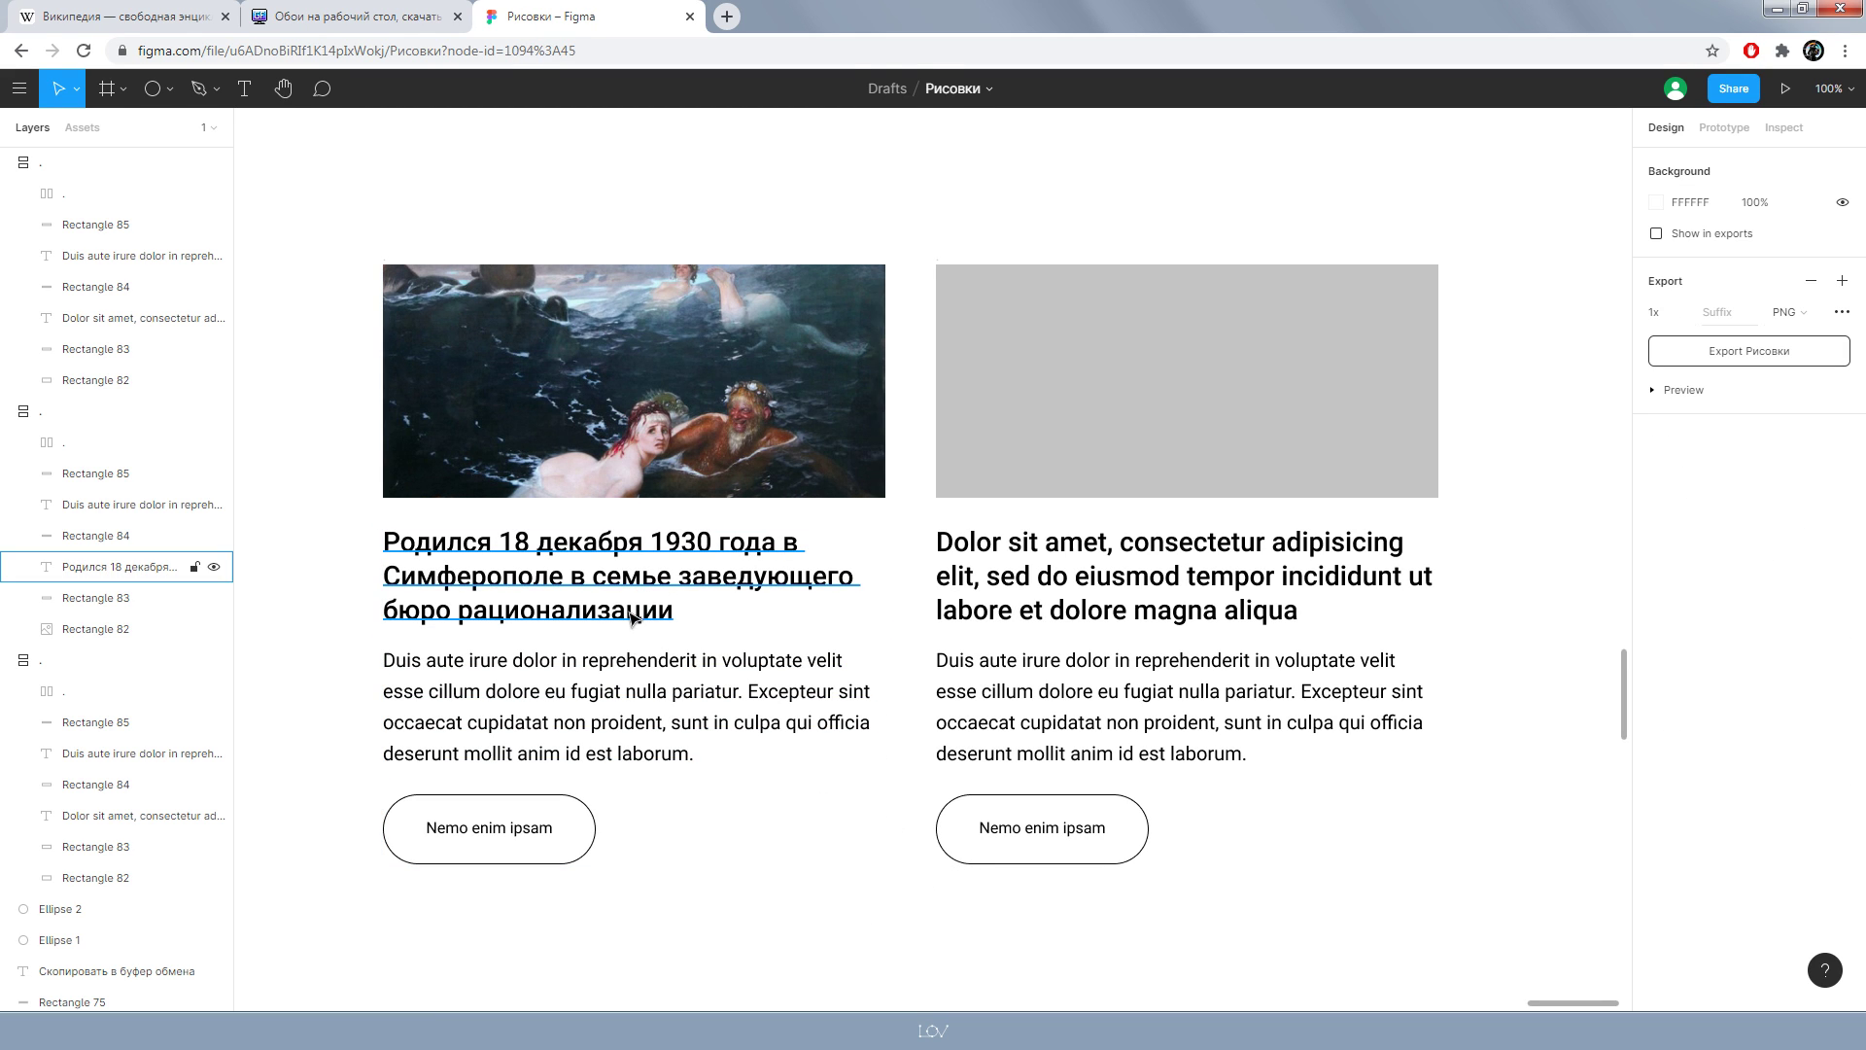
key(ctrl+v)
click(1520, 879)
scroll(501, 574, down, 1)
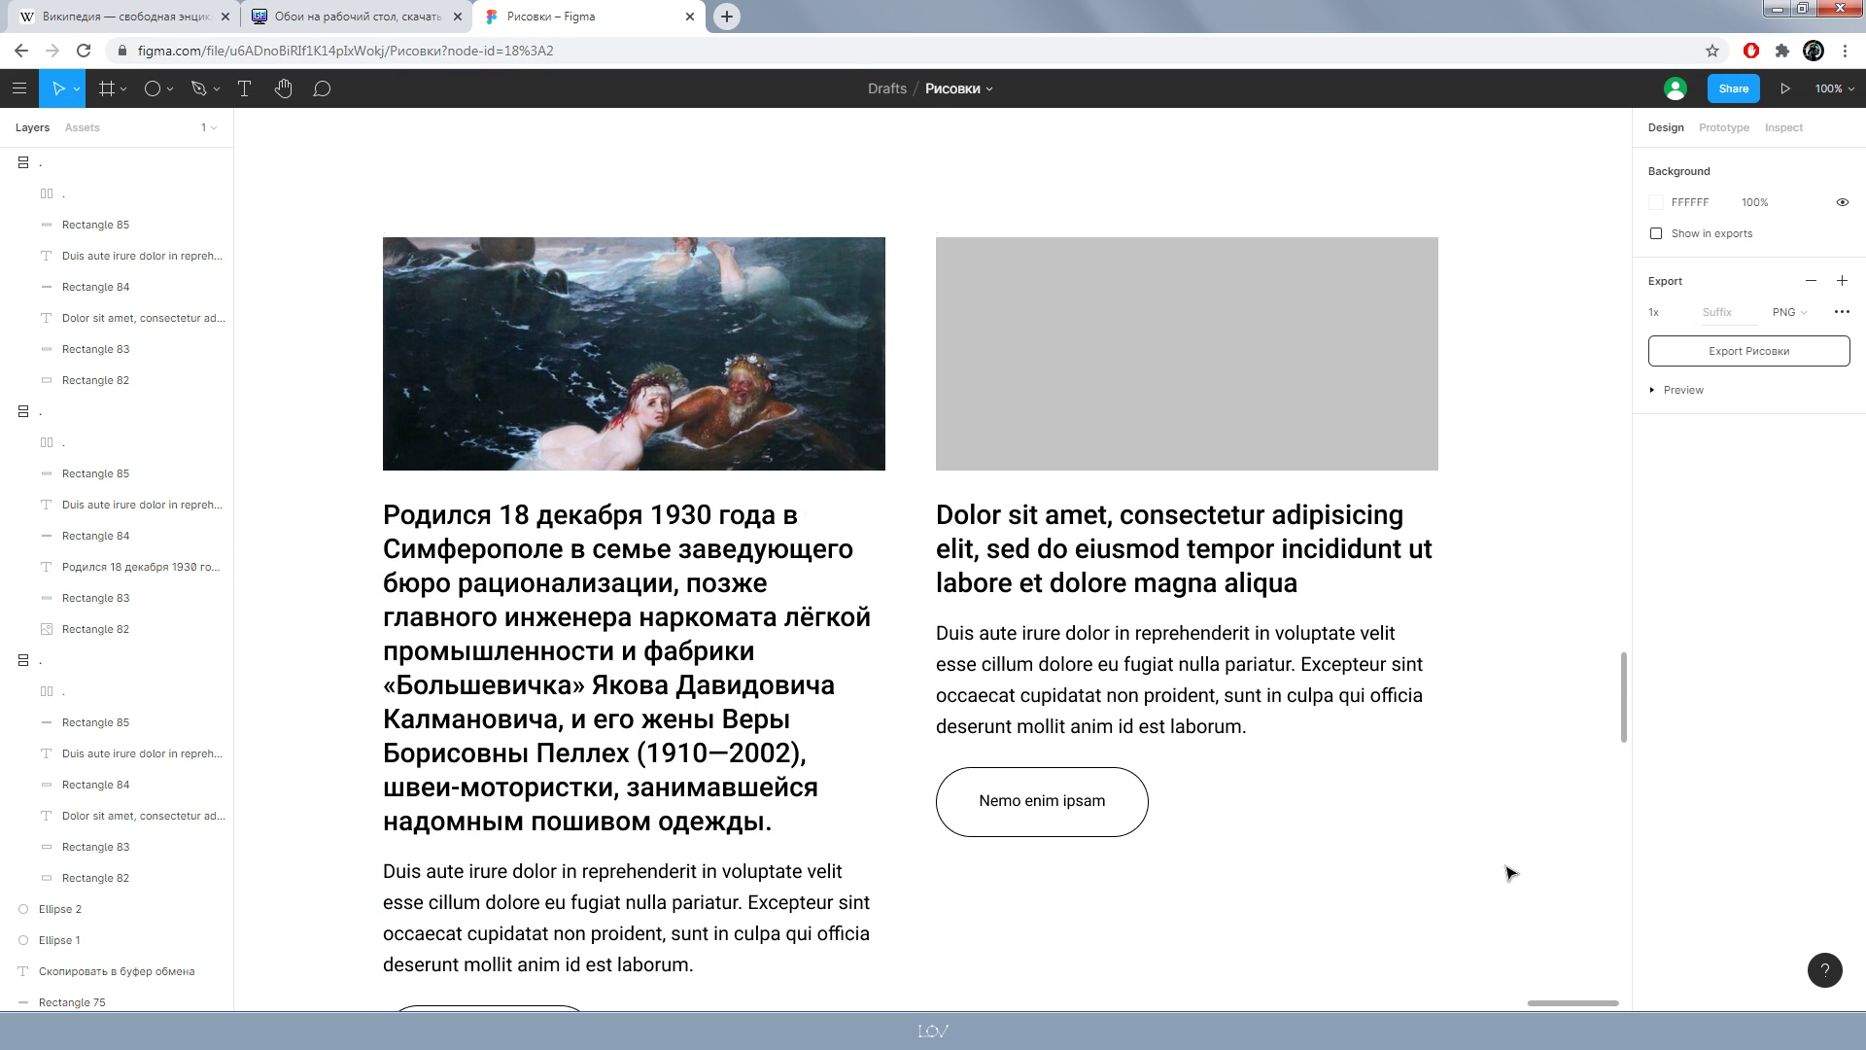
scroll(500, 573, down, 2)
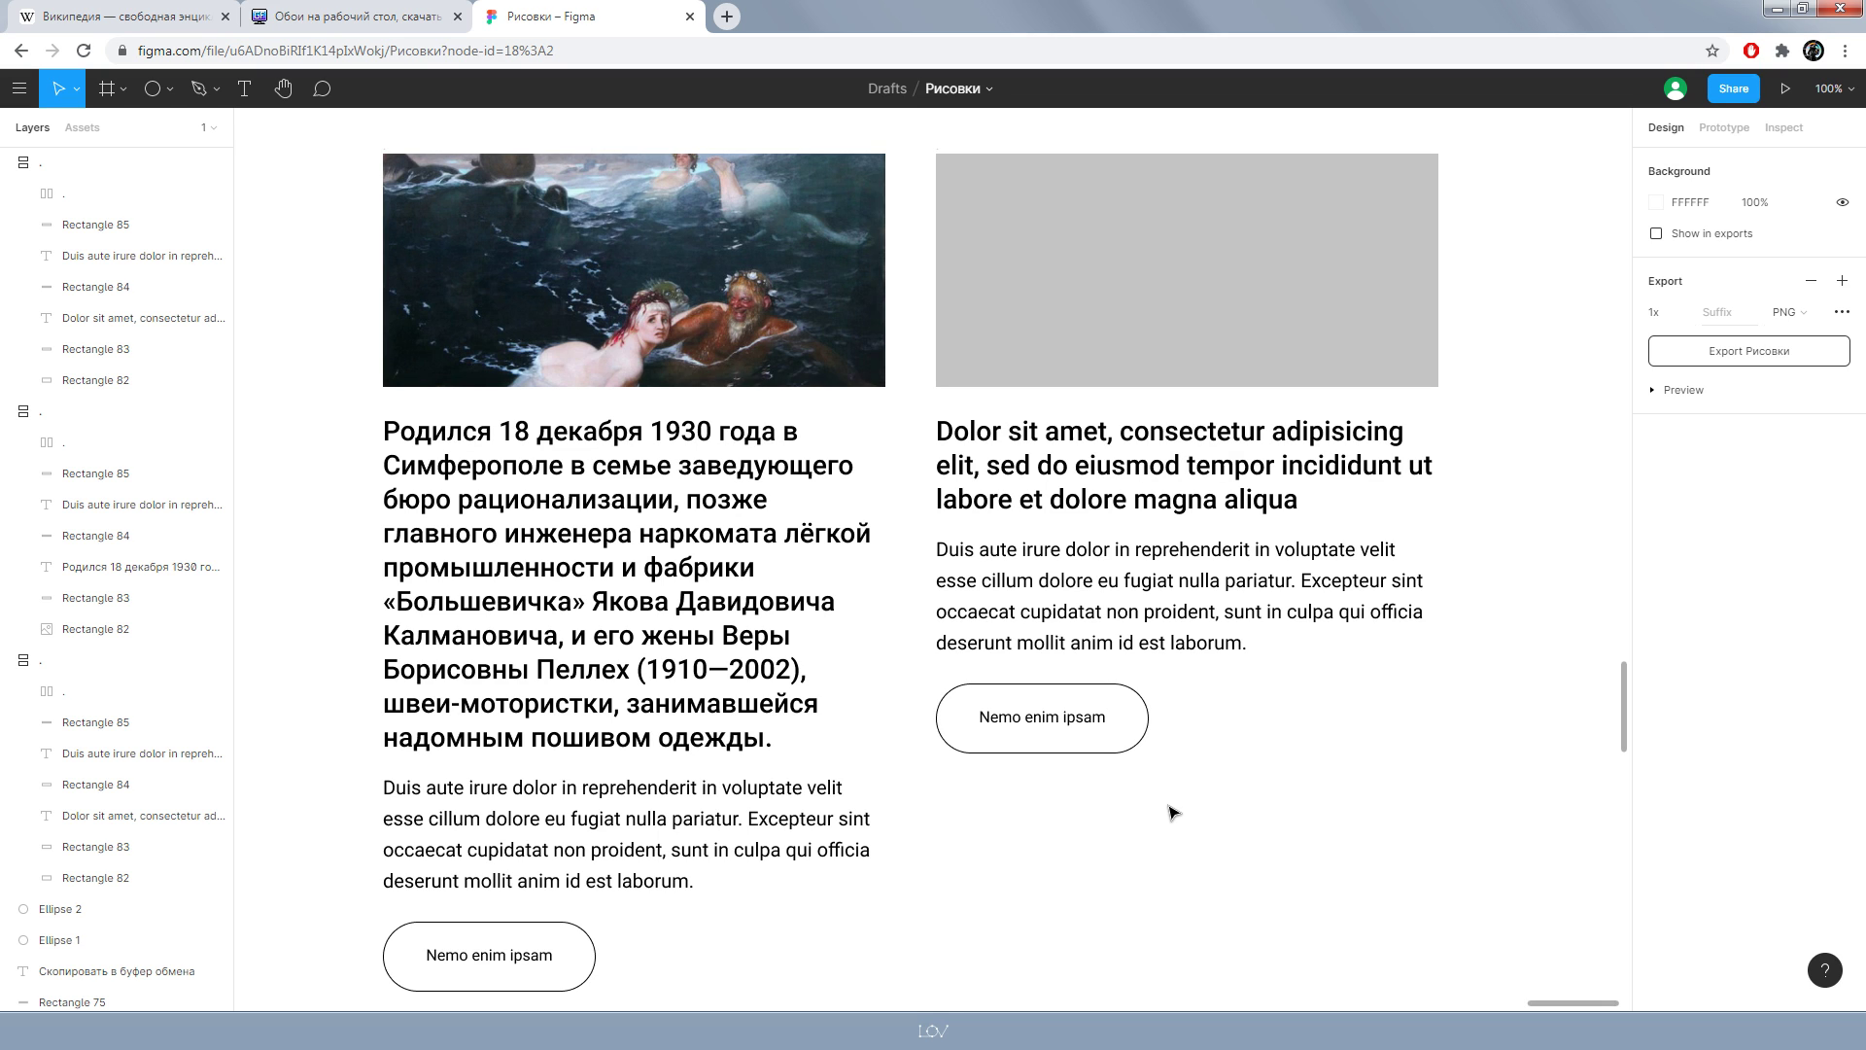
double_click(671, 561)
key(ctrl+c)
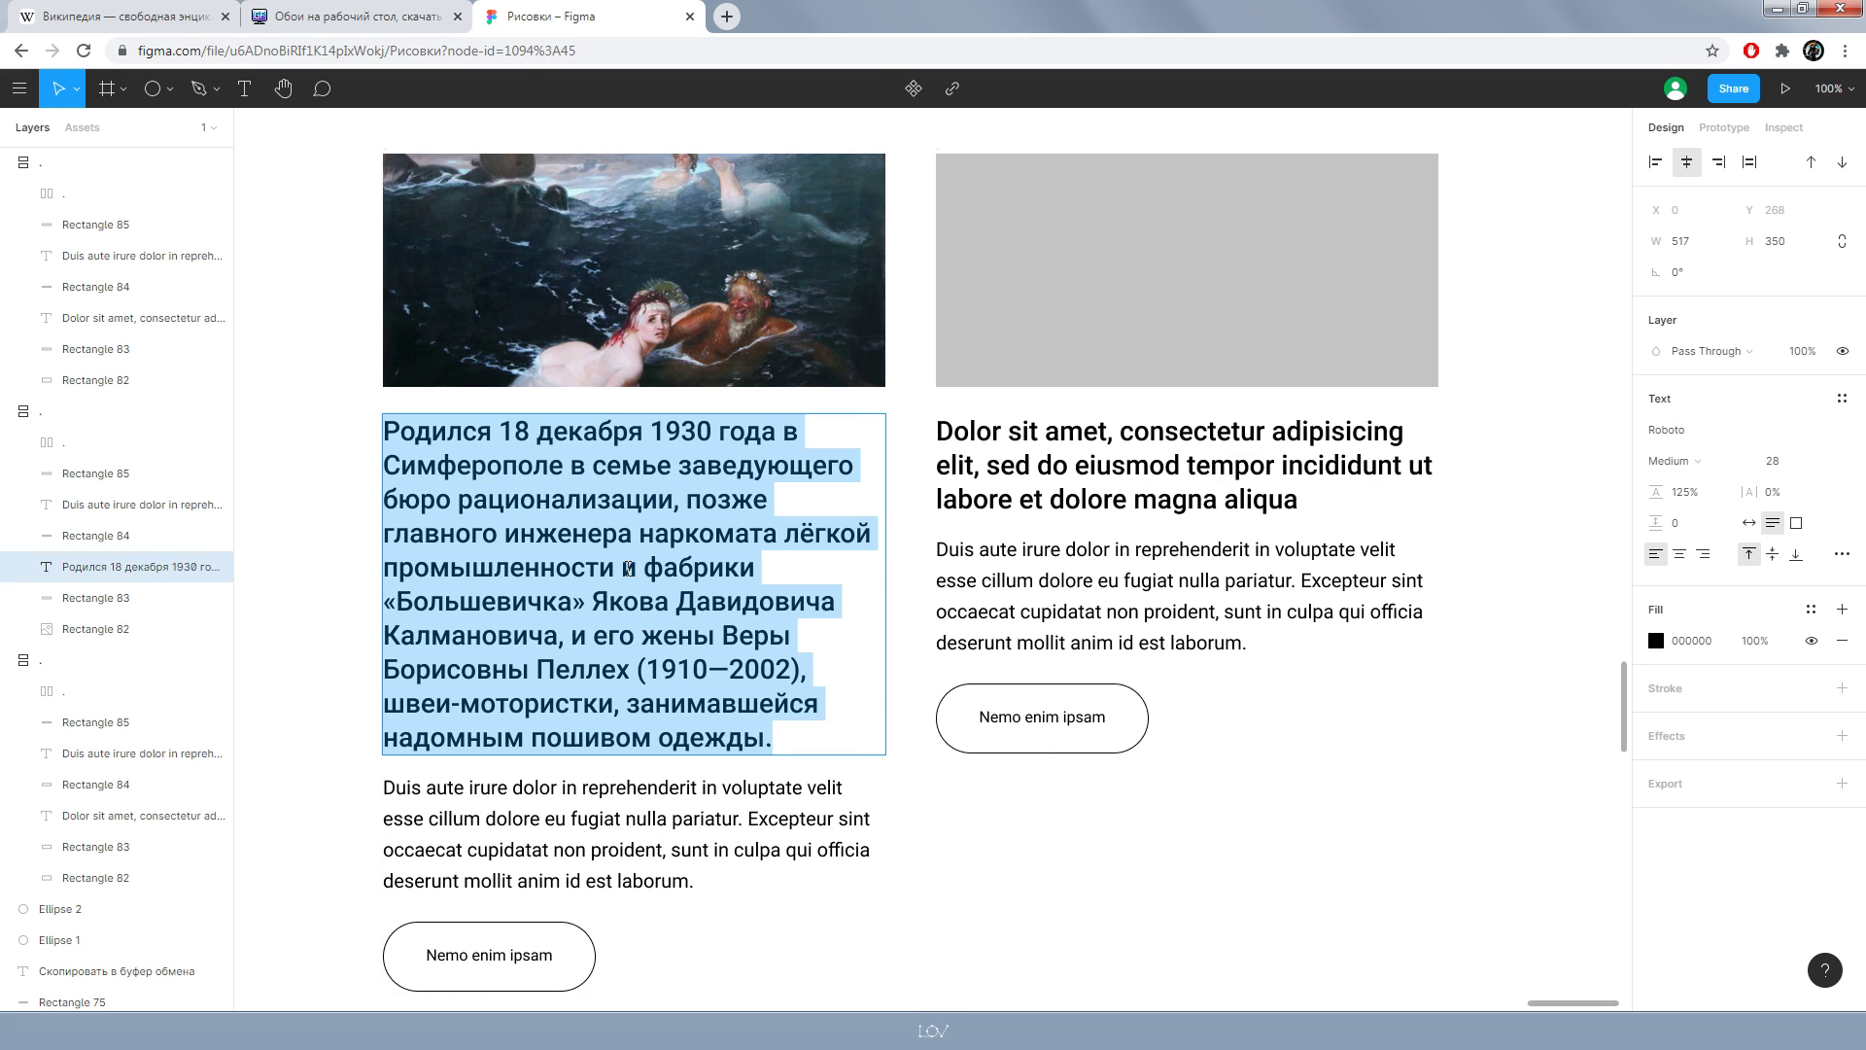
drag(675, 500, 896, 737)
key(BackSpace)
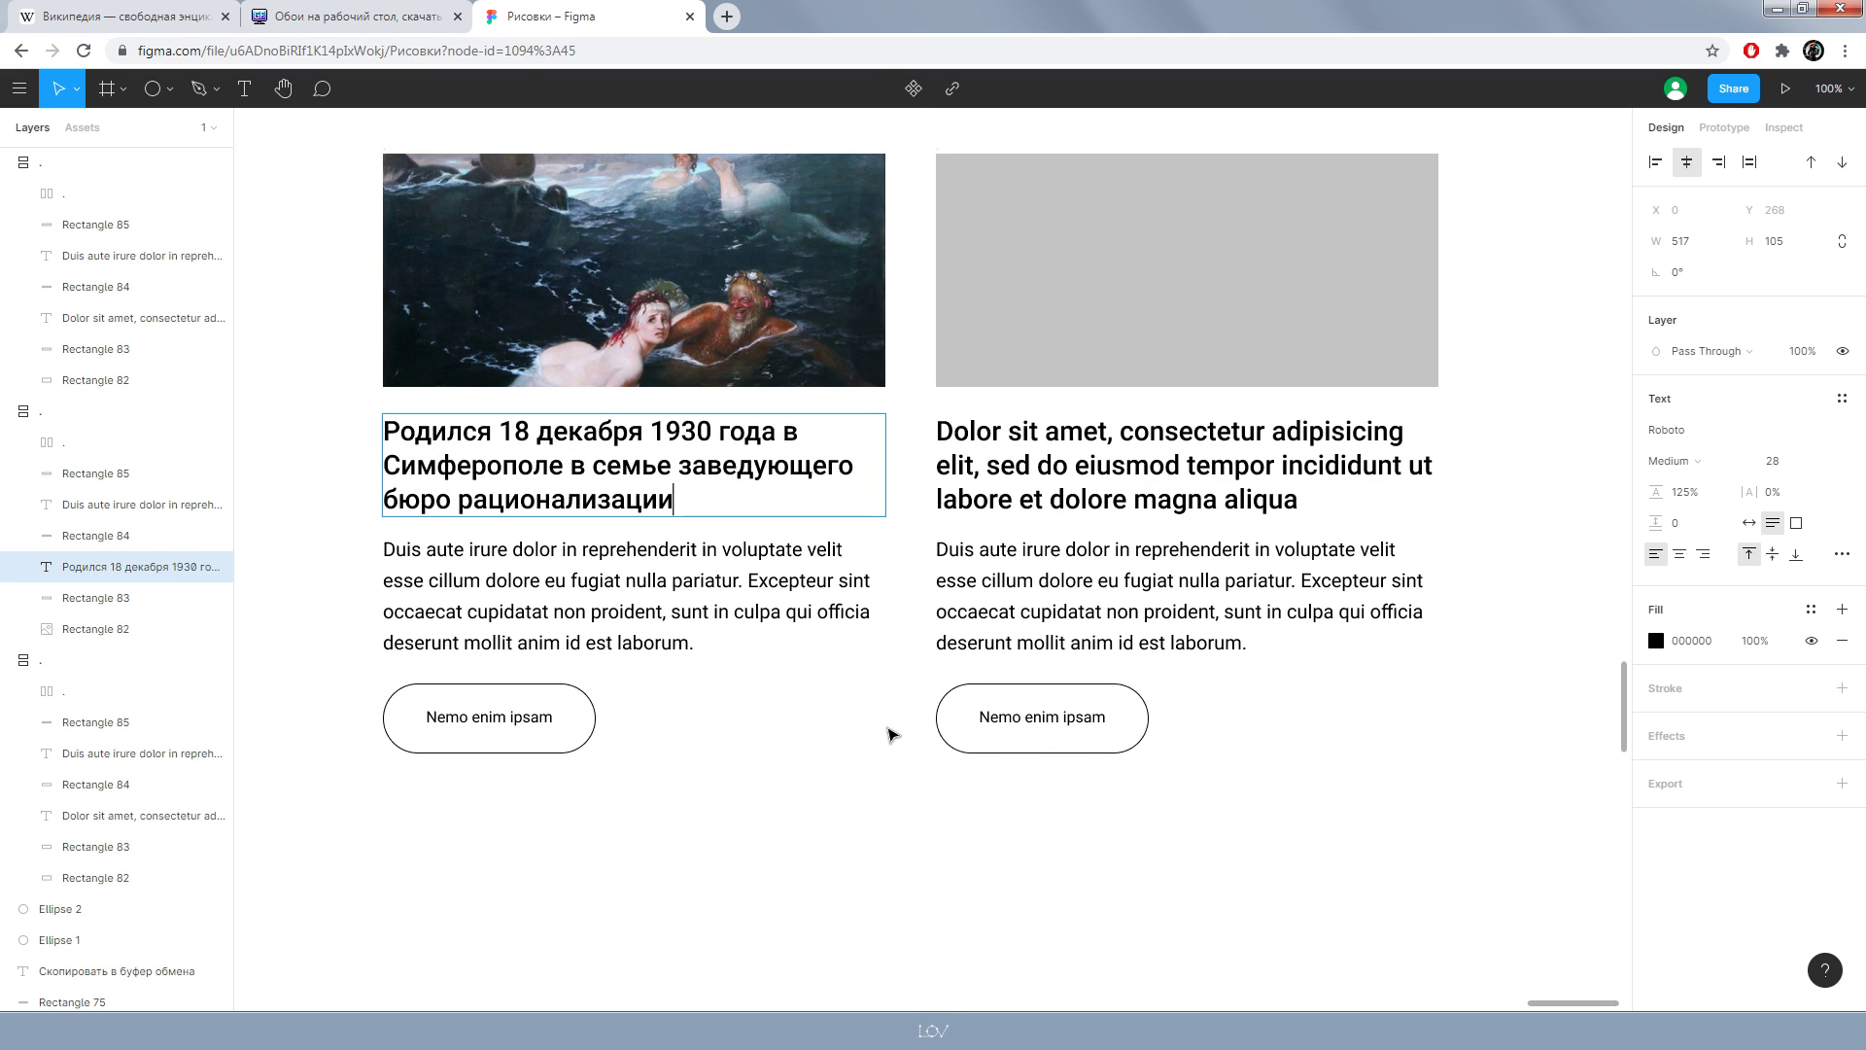
- Replace the left card's Lorem body text with the biography paragraph, dropping the final period
click(591, 611)
double_click(593, 613)
key(ctrl+v)
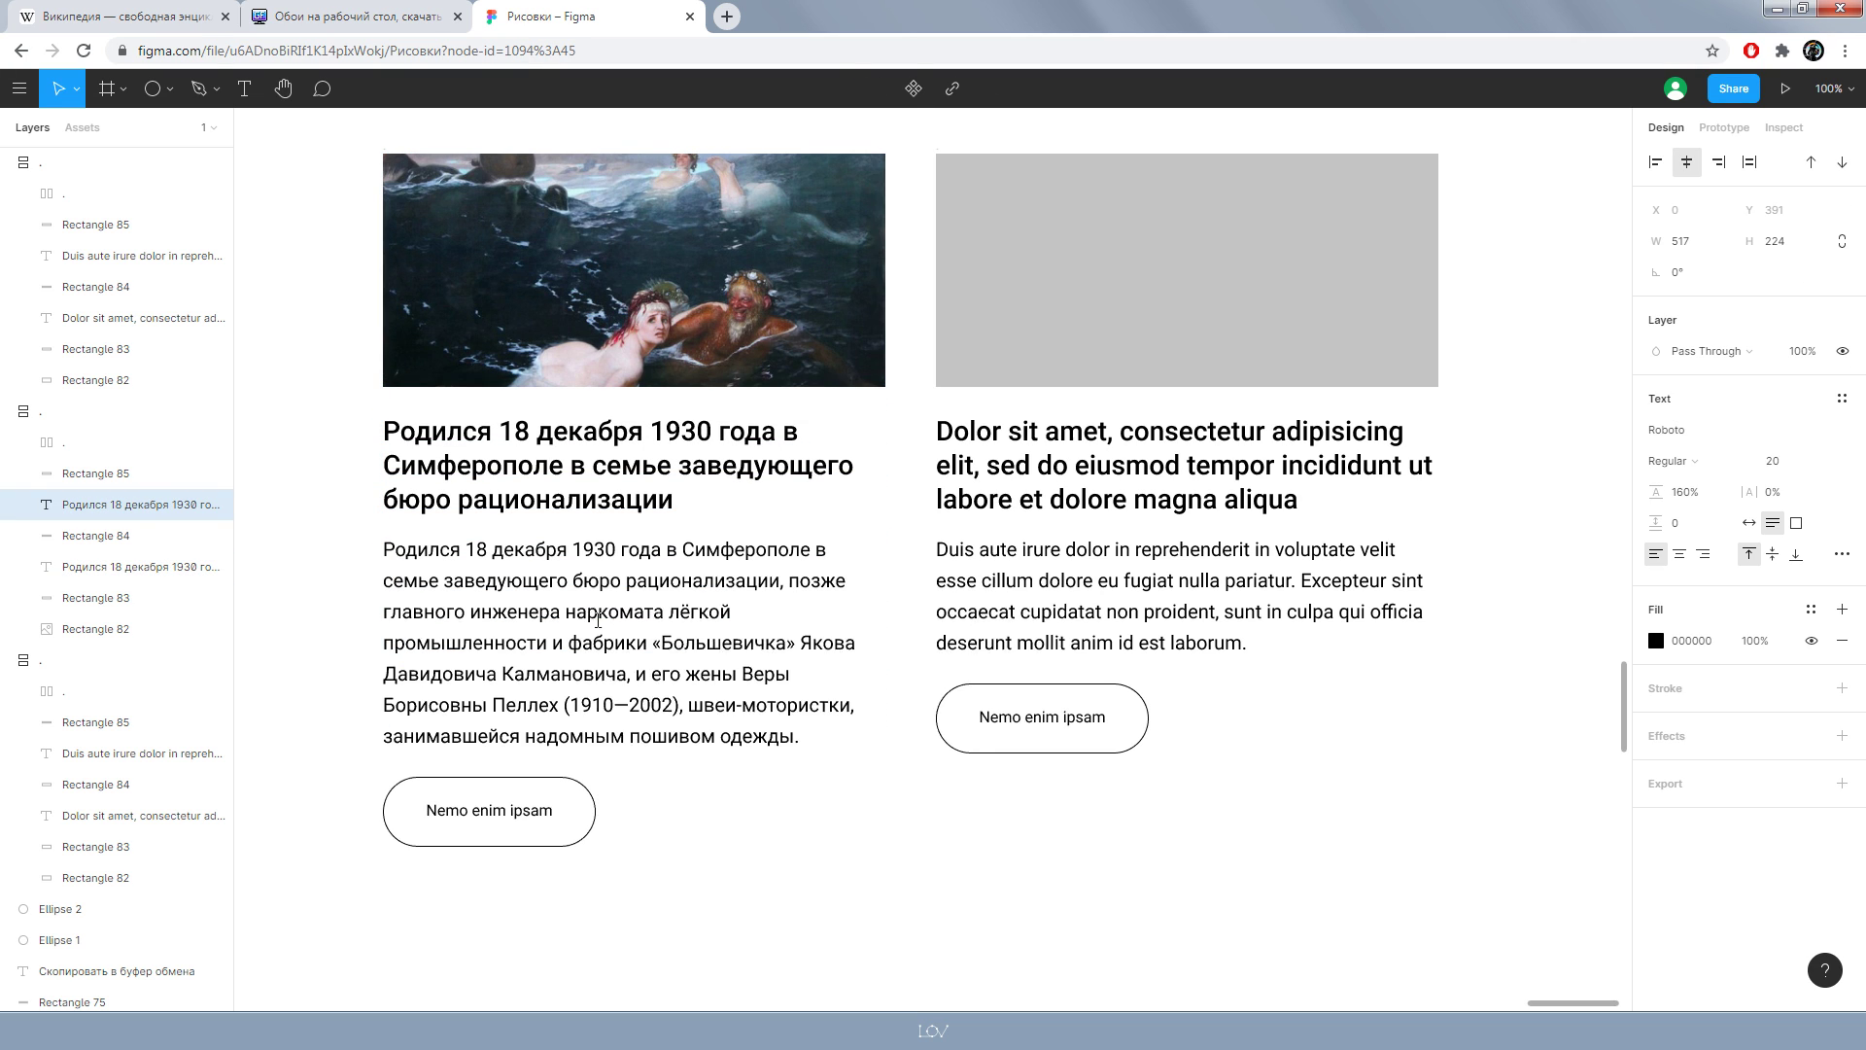
key(BackSpace)
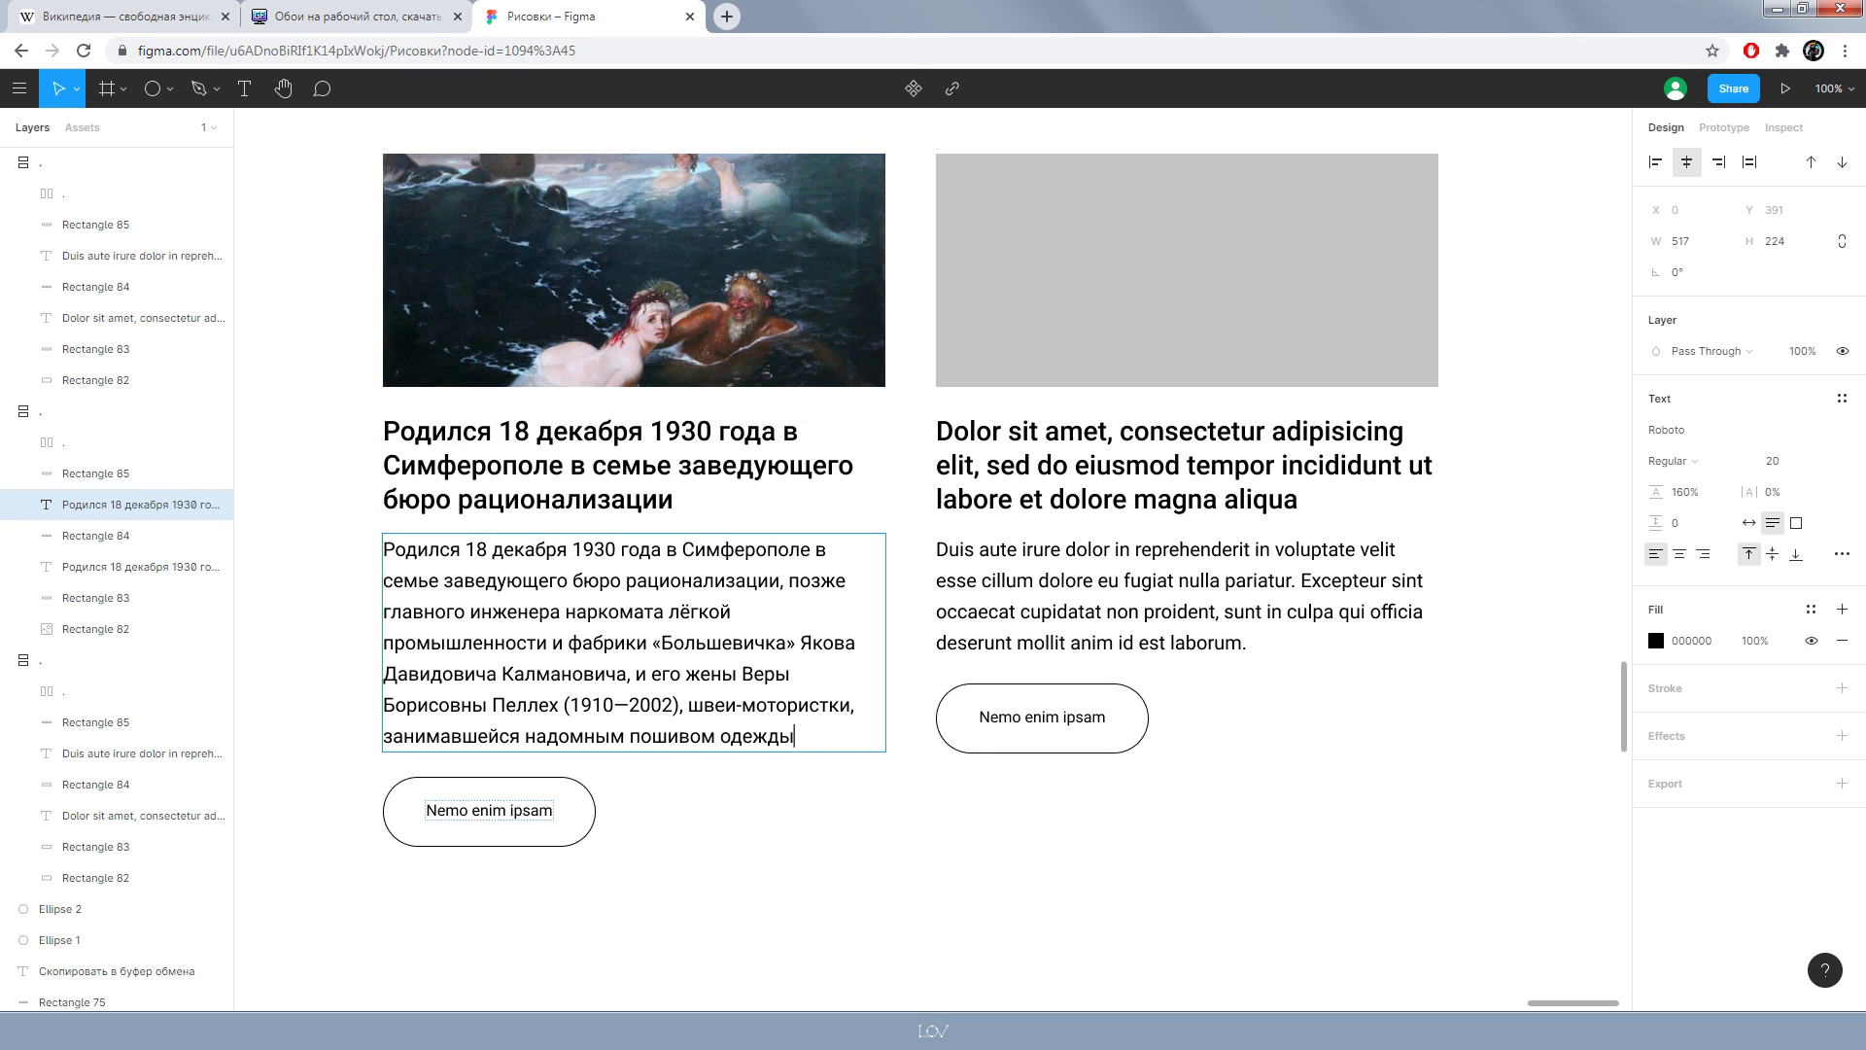
- Relabel the left card's button as «Подробнее»
double_click(505, 815)
text(П)
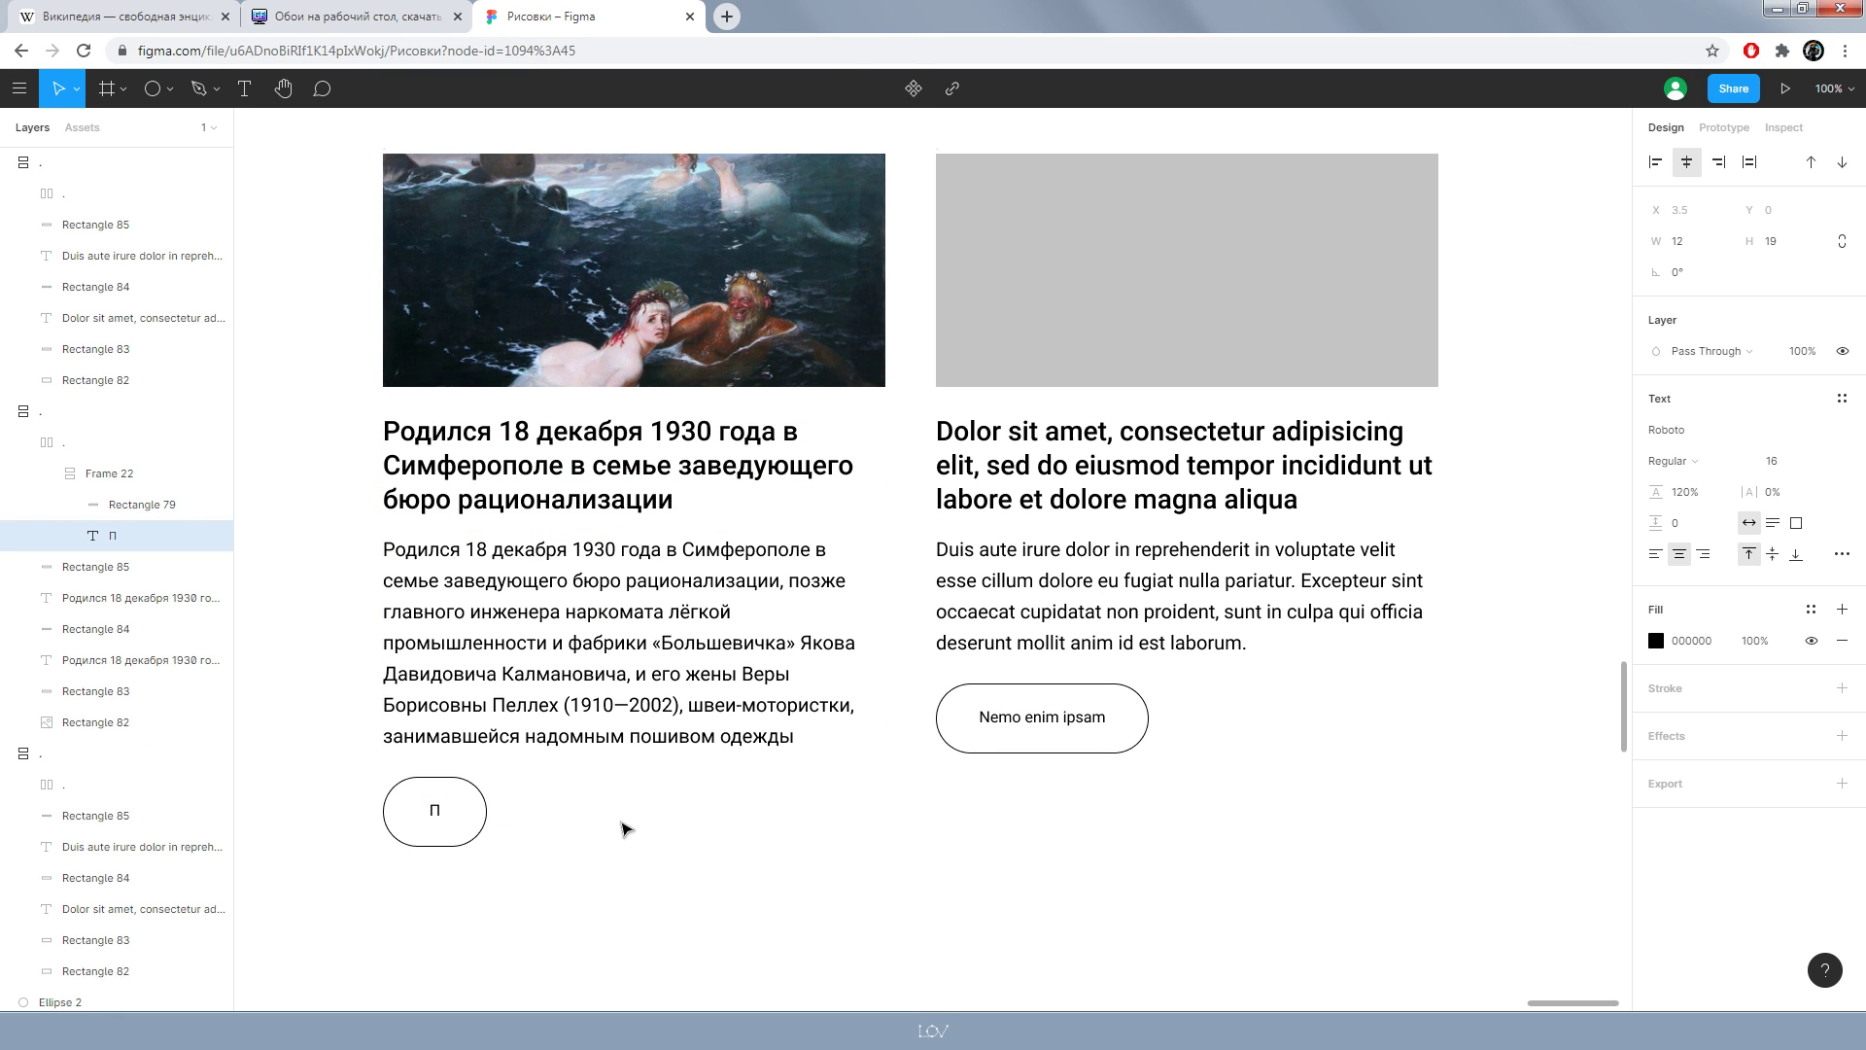
text(одробне)
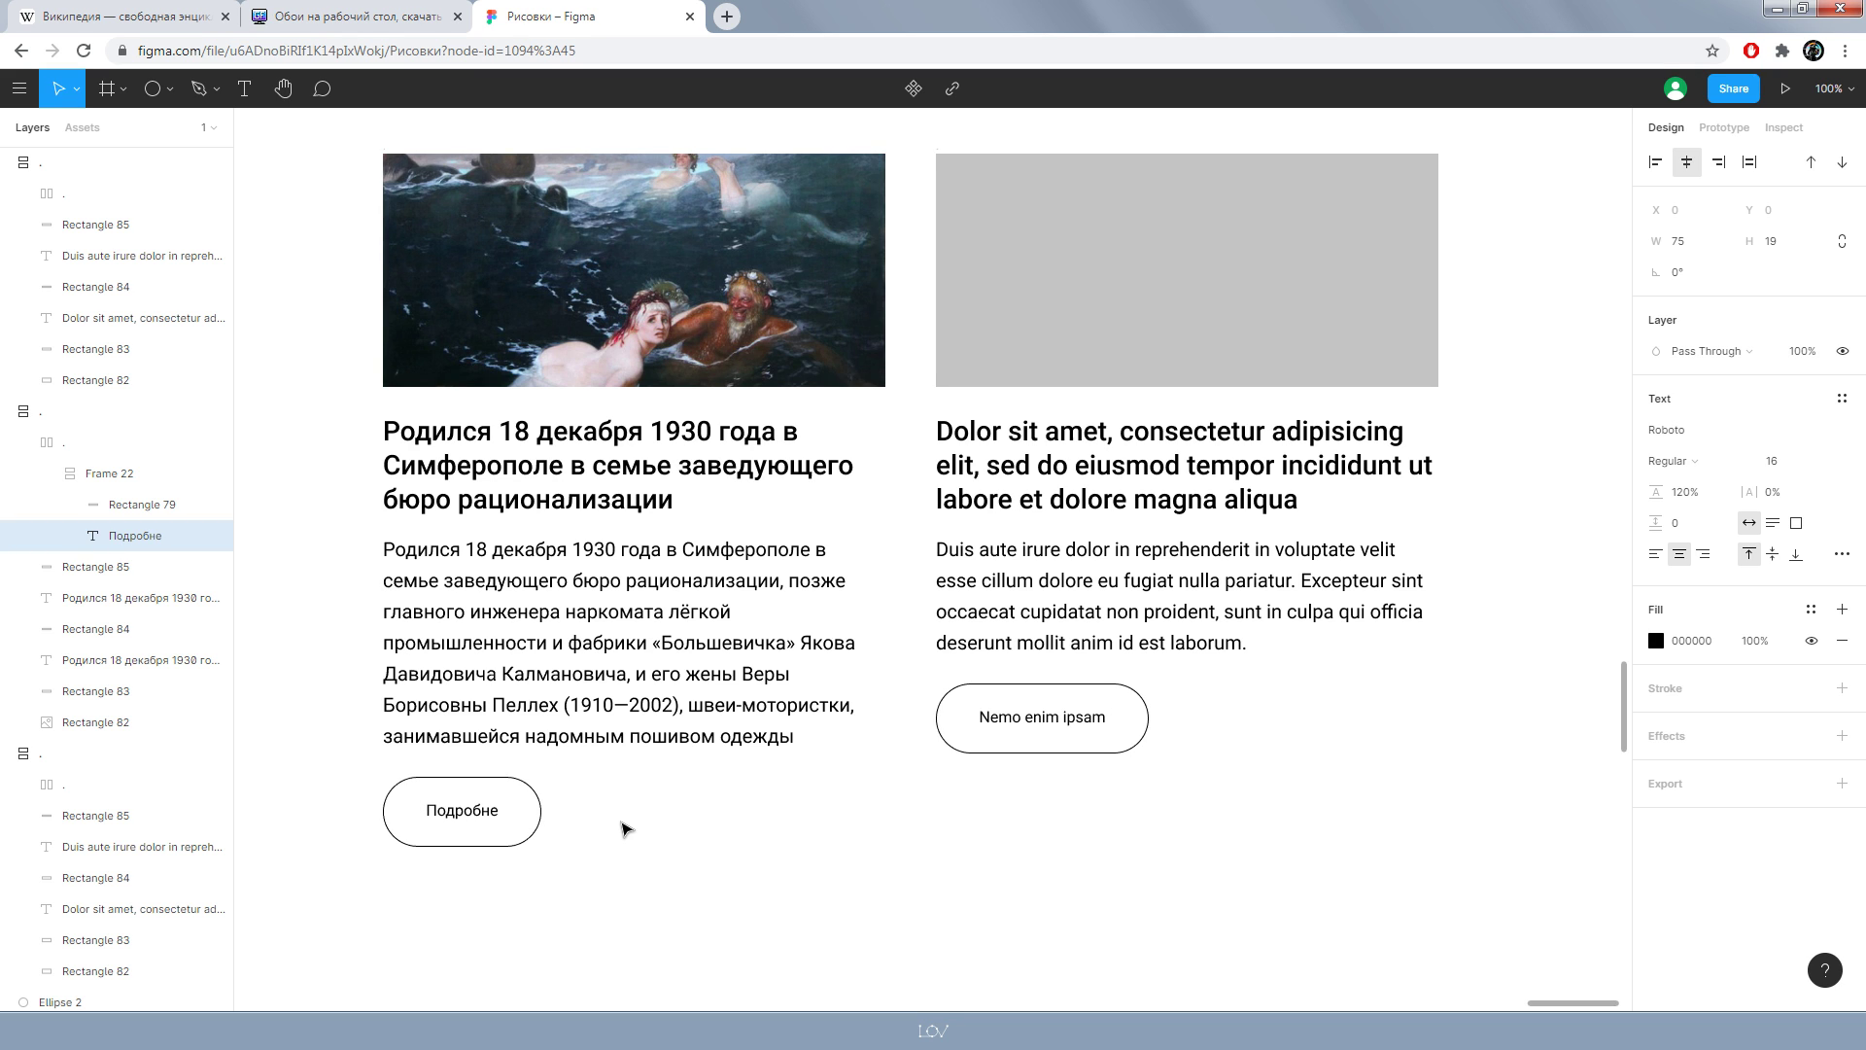
text(е)
click(913, 934)
- Copy the red-dress photo from the wallpaper site into the right card's grey placeholder
scroll(1021, 778, up, 1)
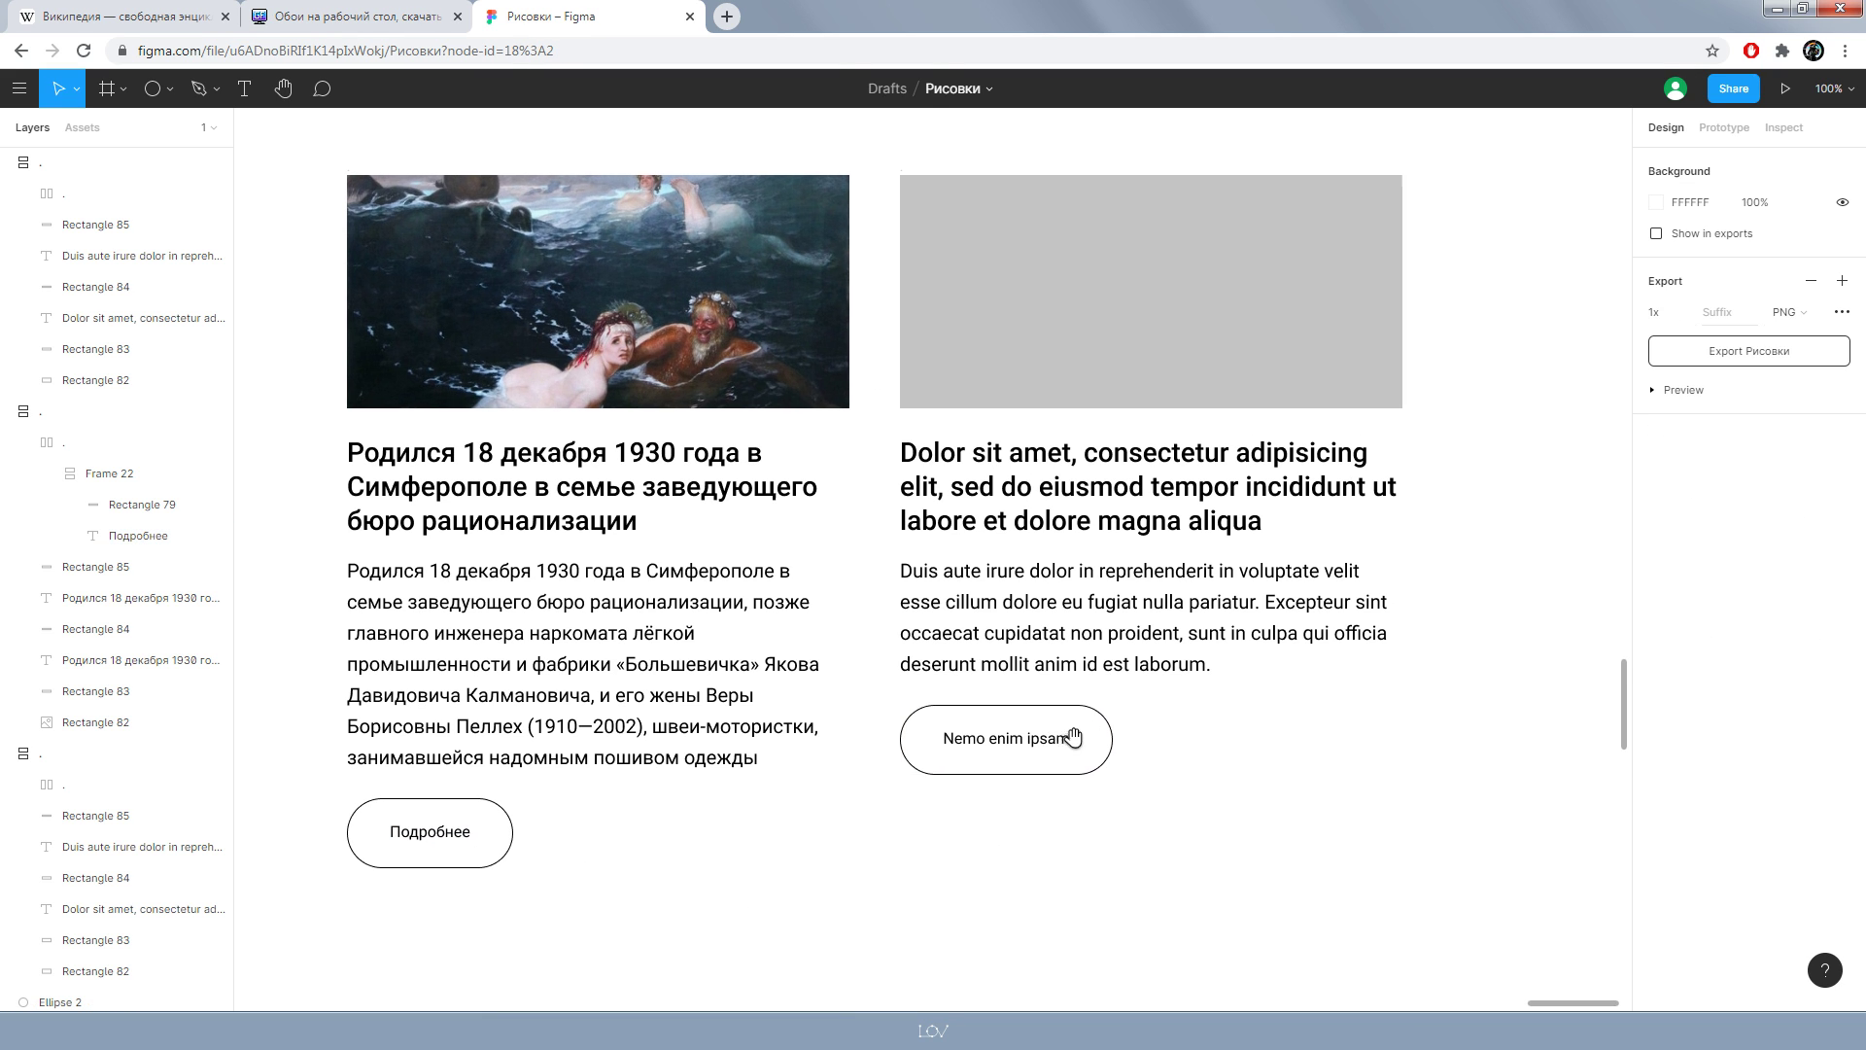
click(349, 17)
right_click(974, 685)
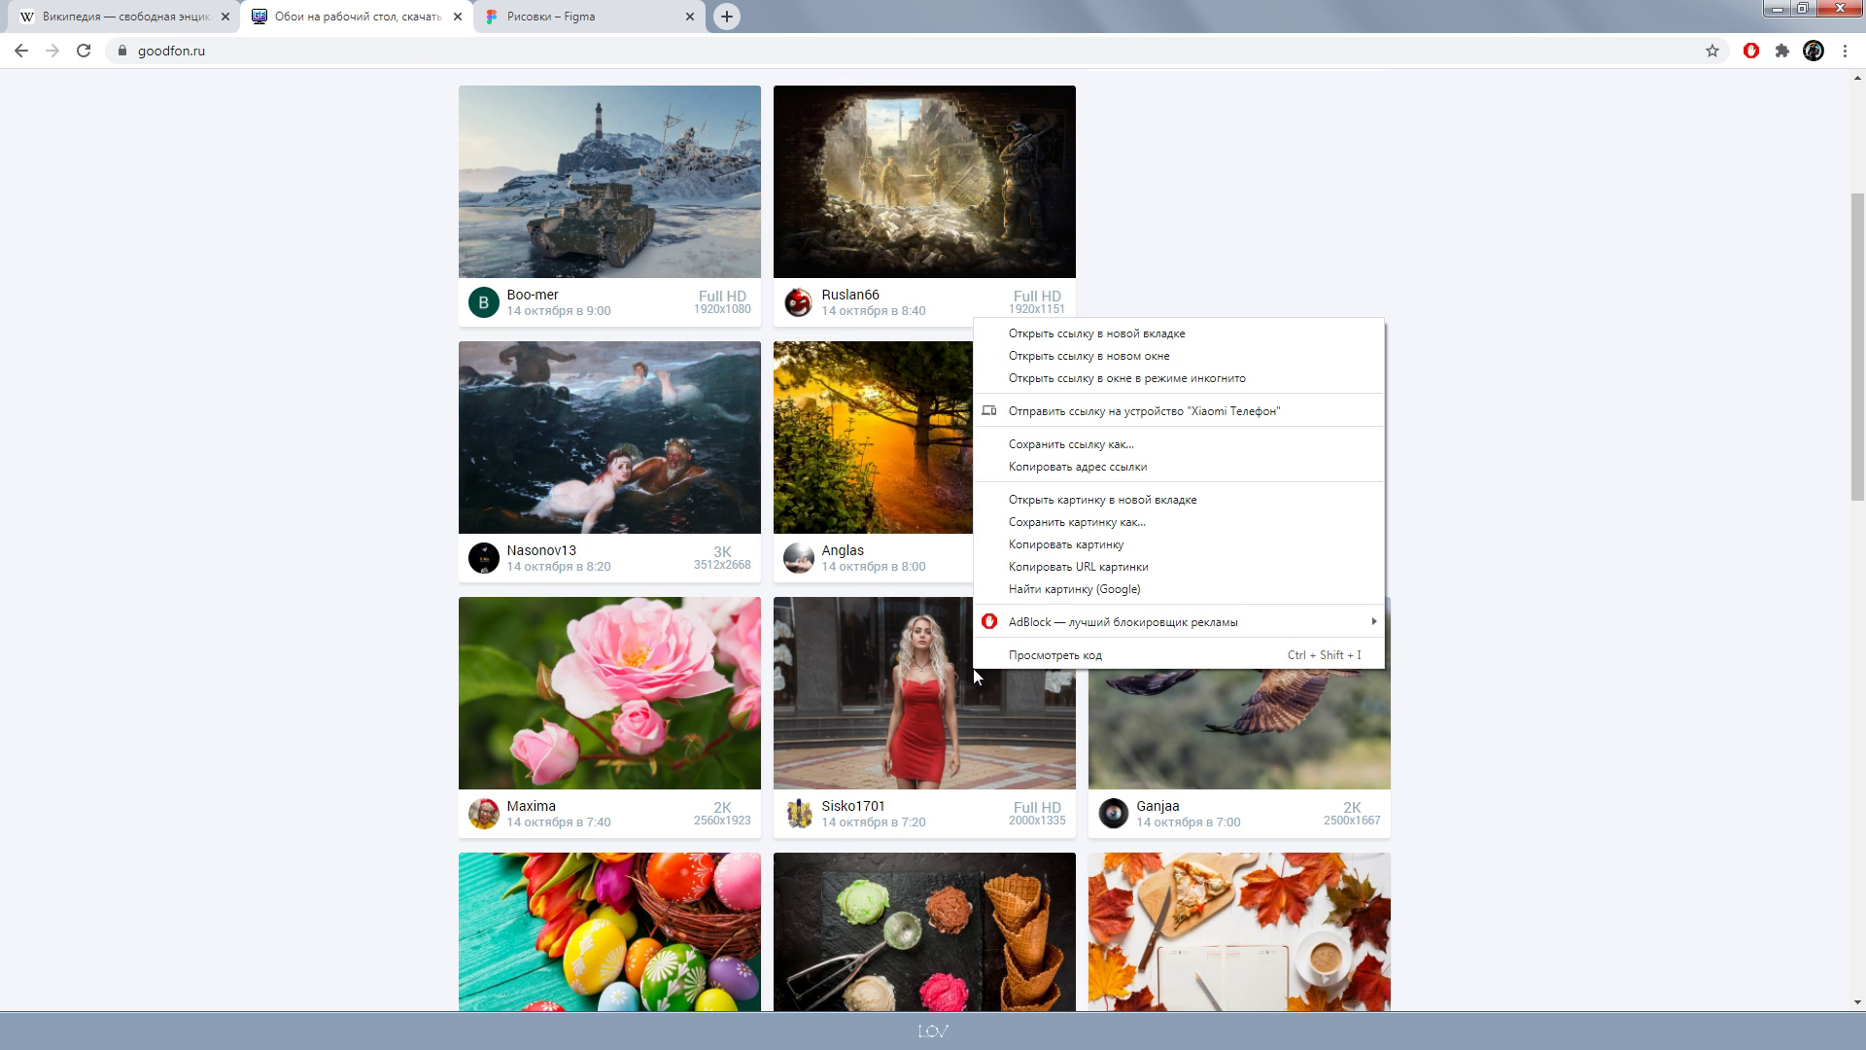
click(1030, 542)
click(593, 16)
click(999, 325)
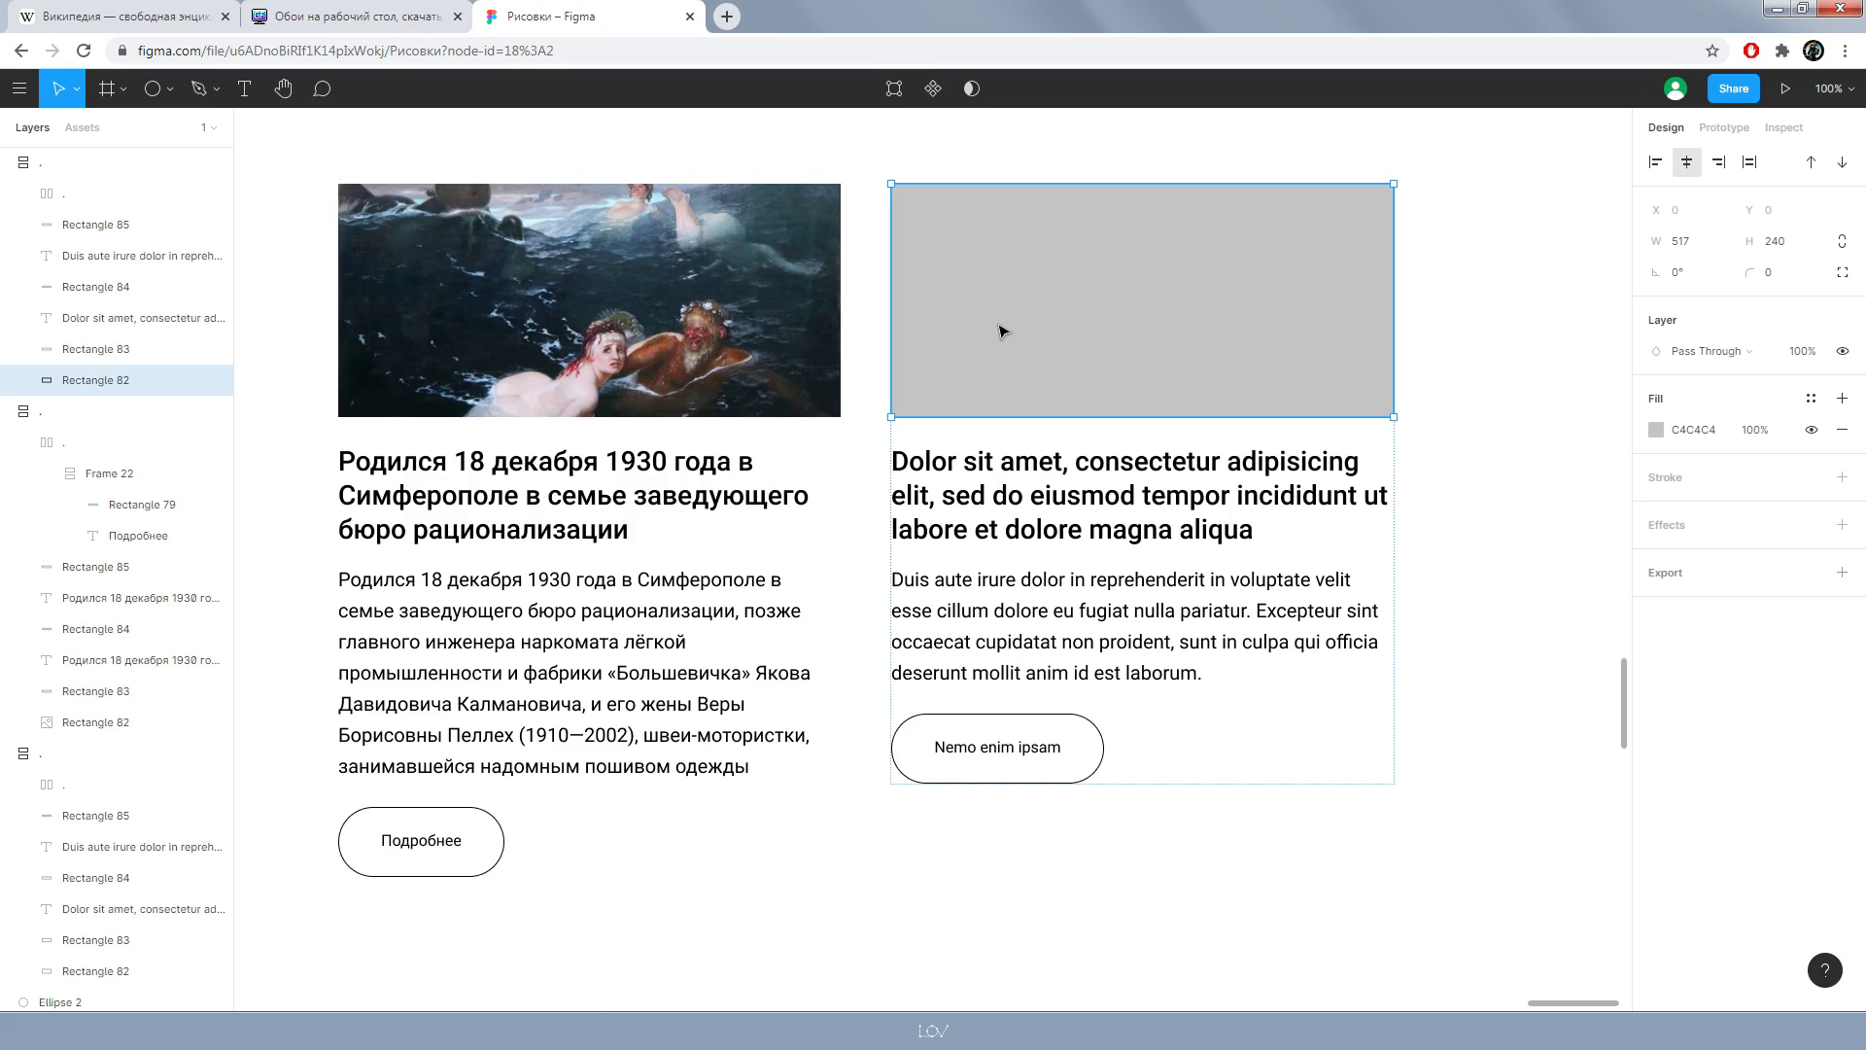
key(ctrl+v)
- Crop and reposition the red-dress photo fill so the dress shows
click(992, 89)
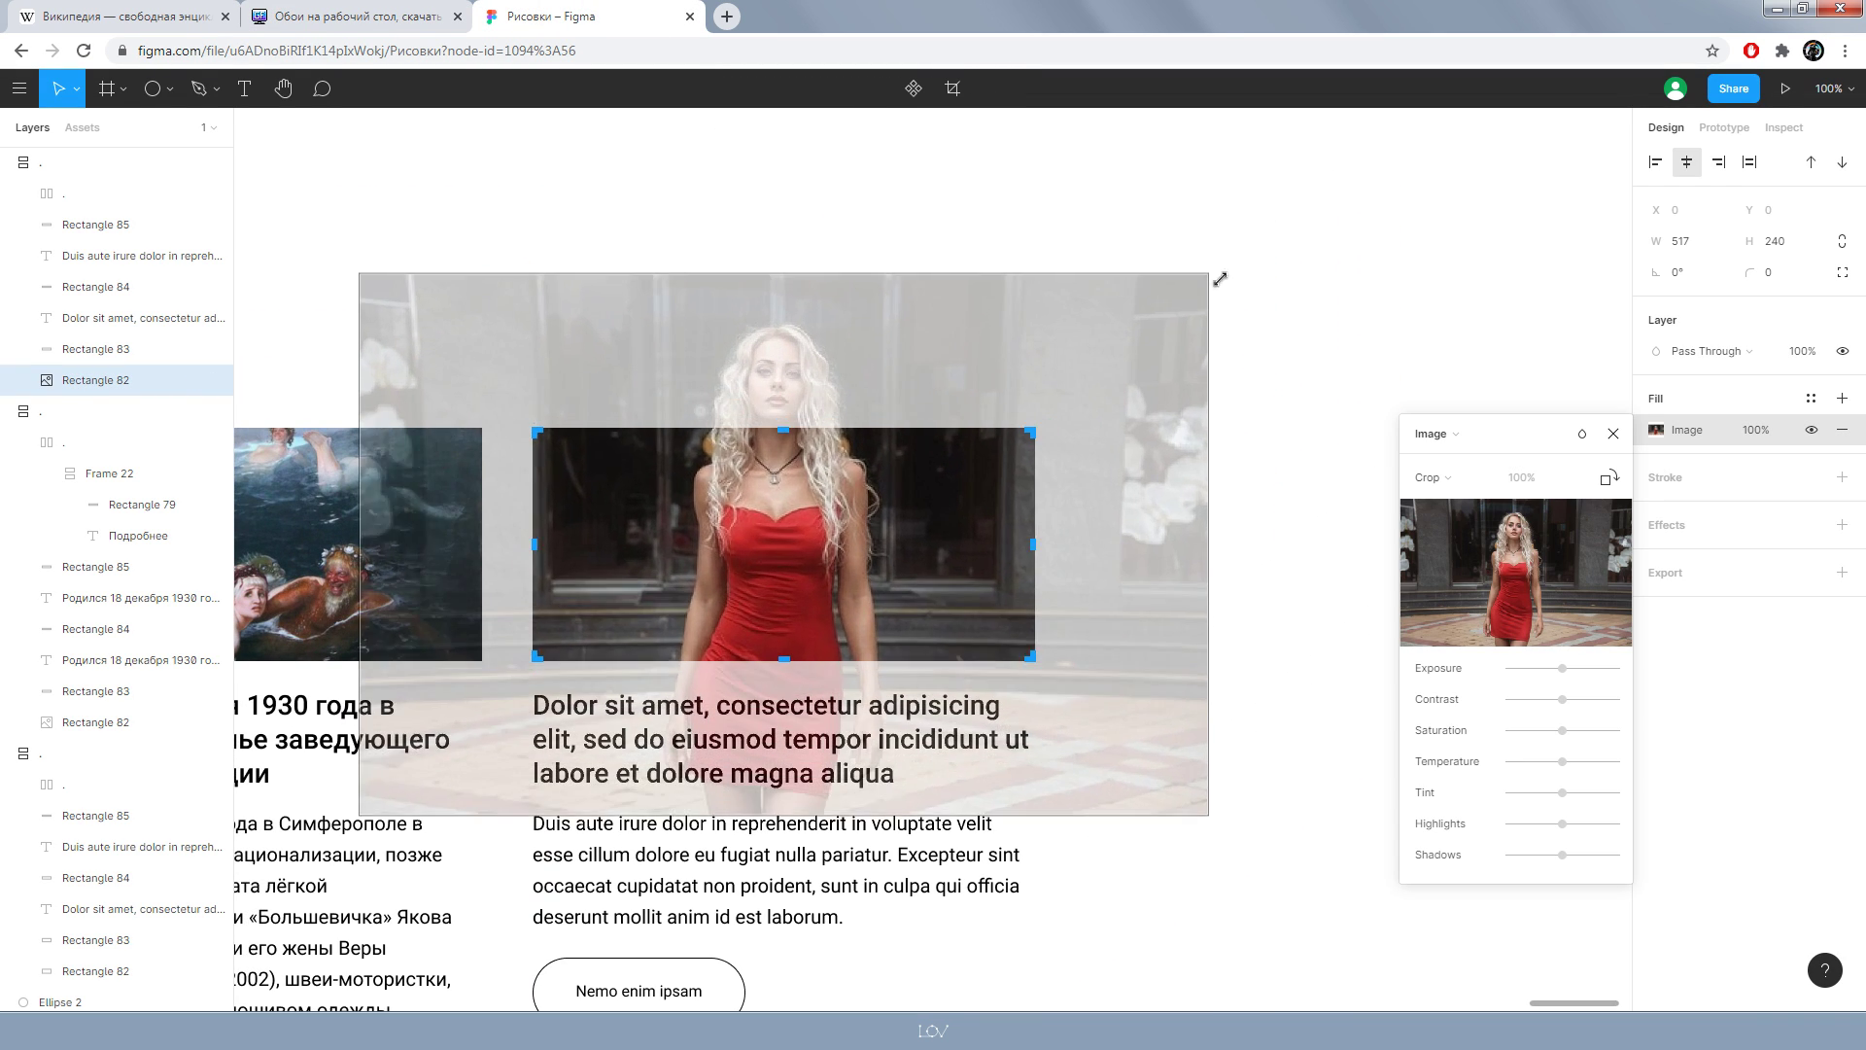
drag(1036, 380, 1347, 234)
drag(963, 439, 962, 478)
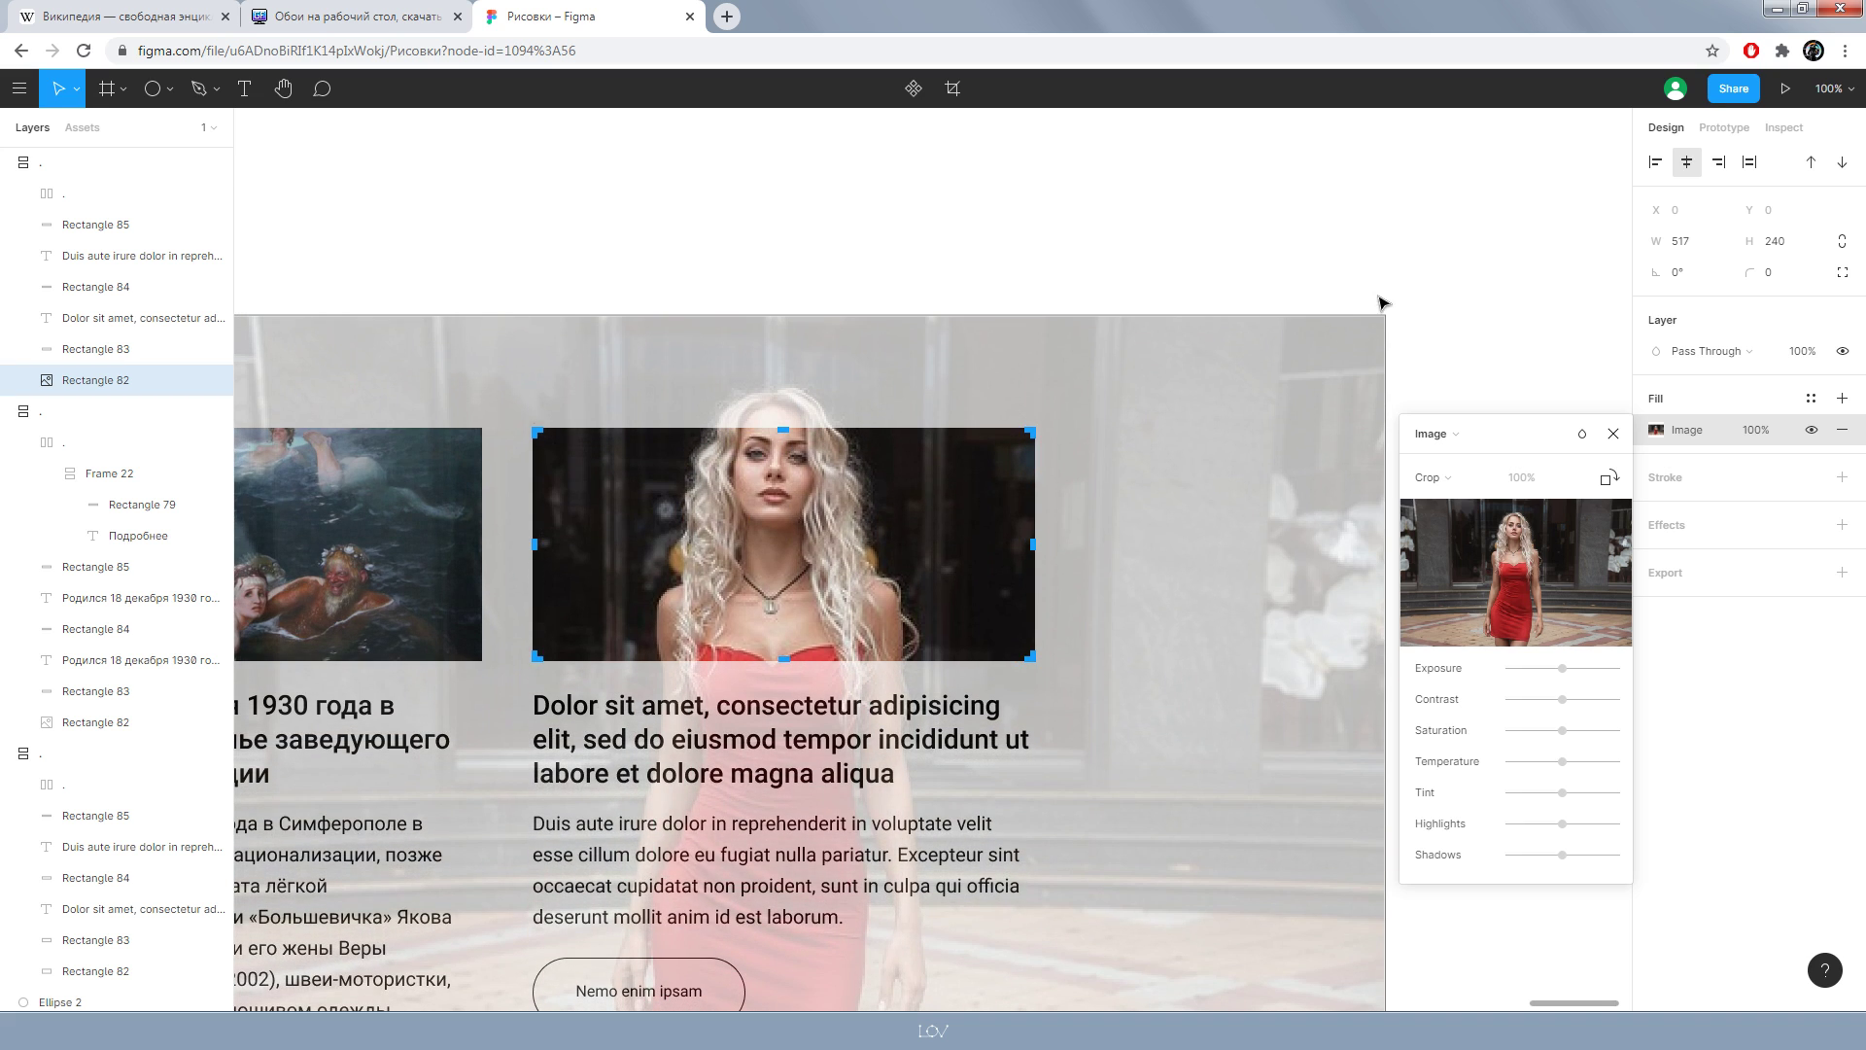
drag(1385, 314, 1499, 248)
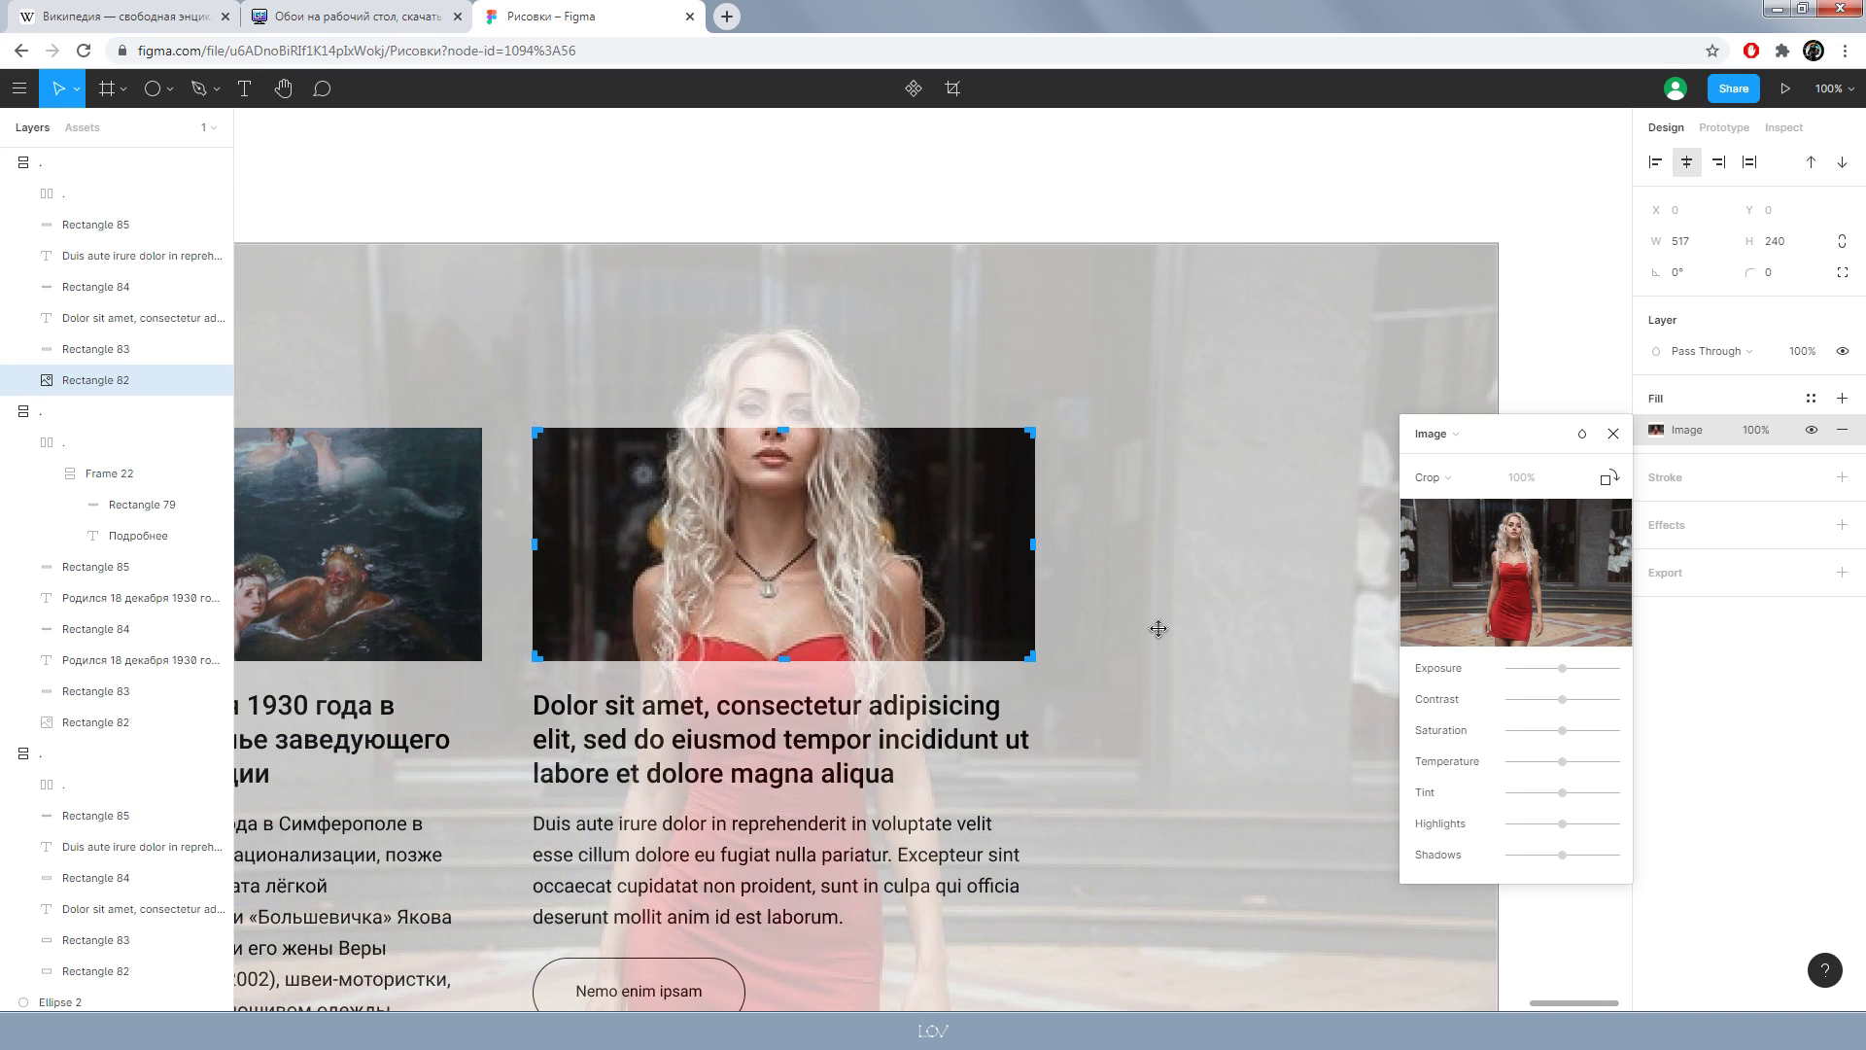
drag(1159, 630, 1149, 499)
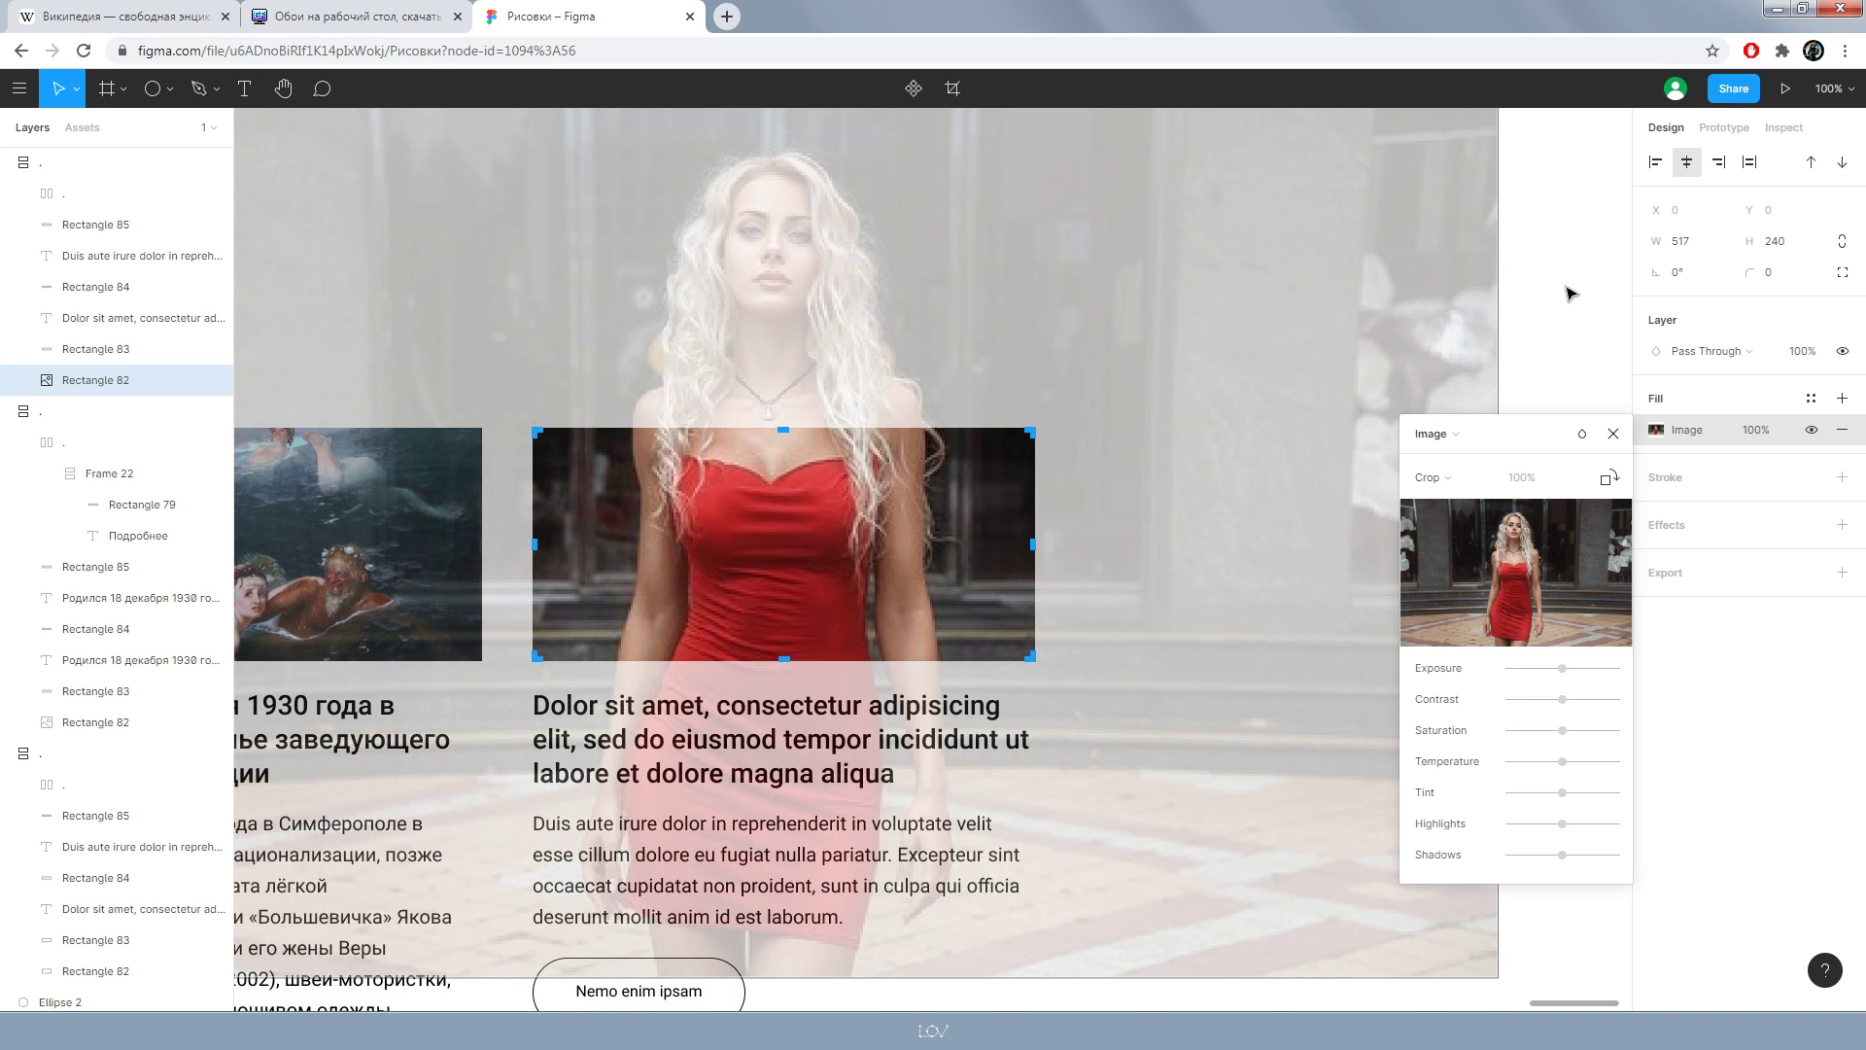
click(1567, 293)
- Copy the Wikipedia main page passage about Gaul and Lugdunum
scroll(1153, 800, down, 3)
scroll(1153, 800, left, 1)
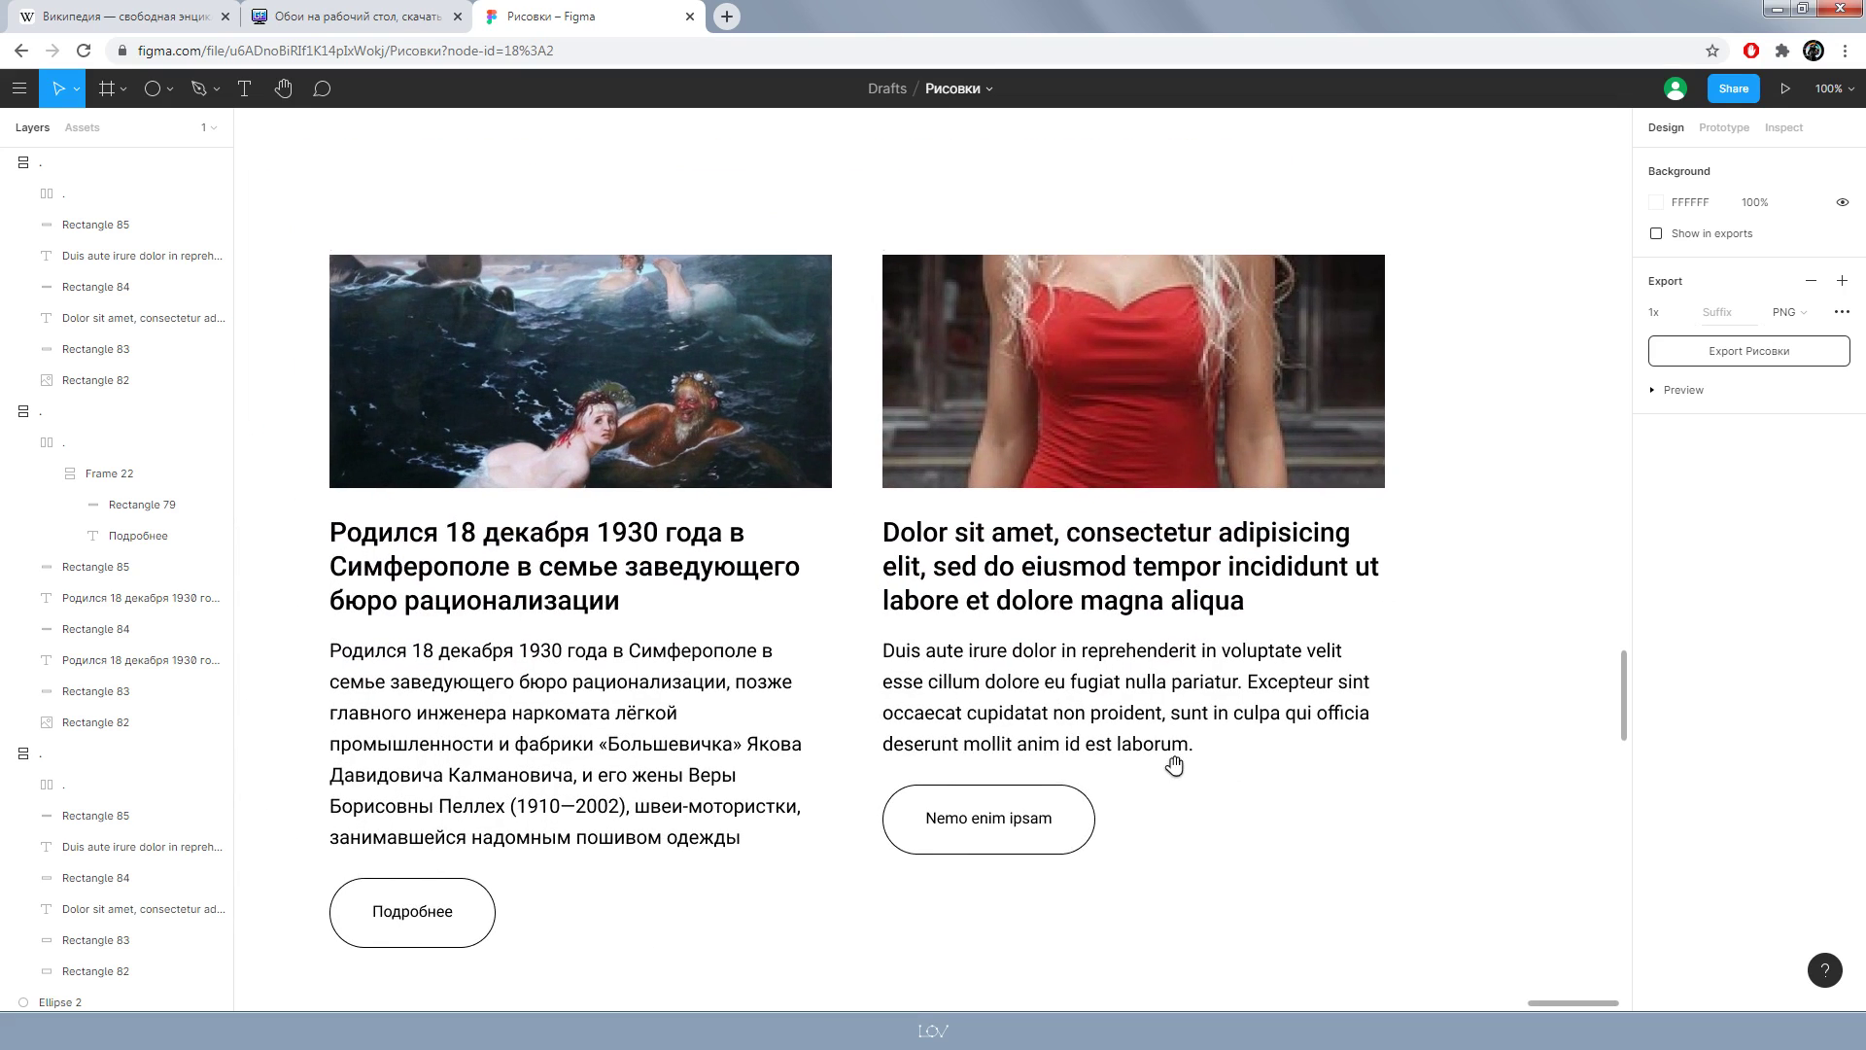
click(171, 16)
scroll(573, 513, up, 1)
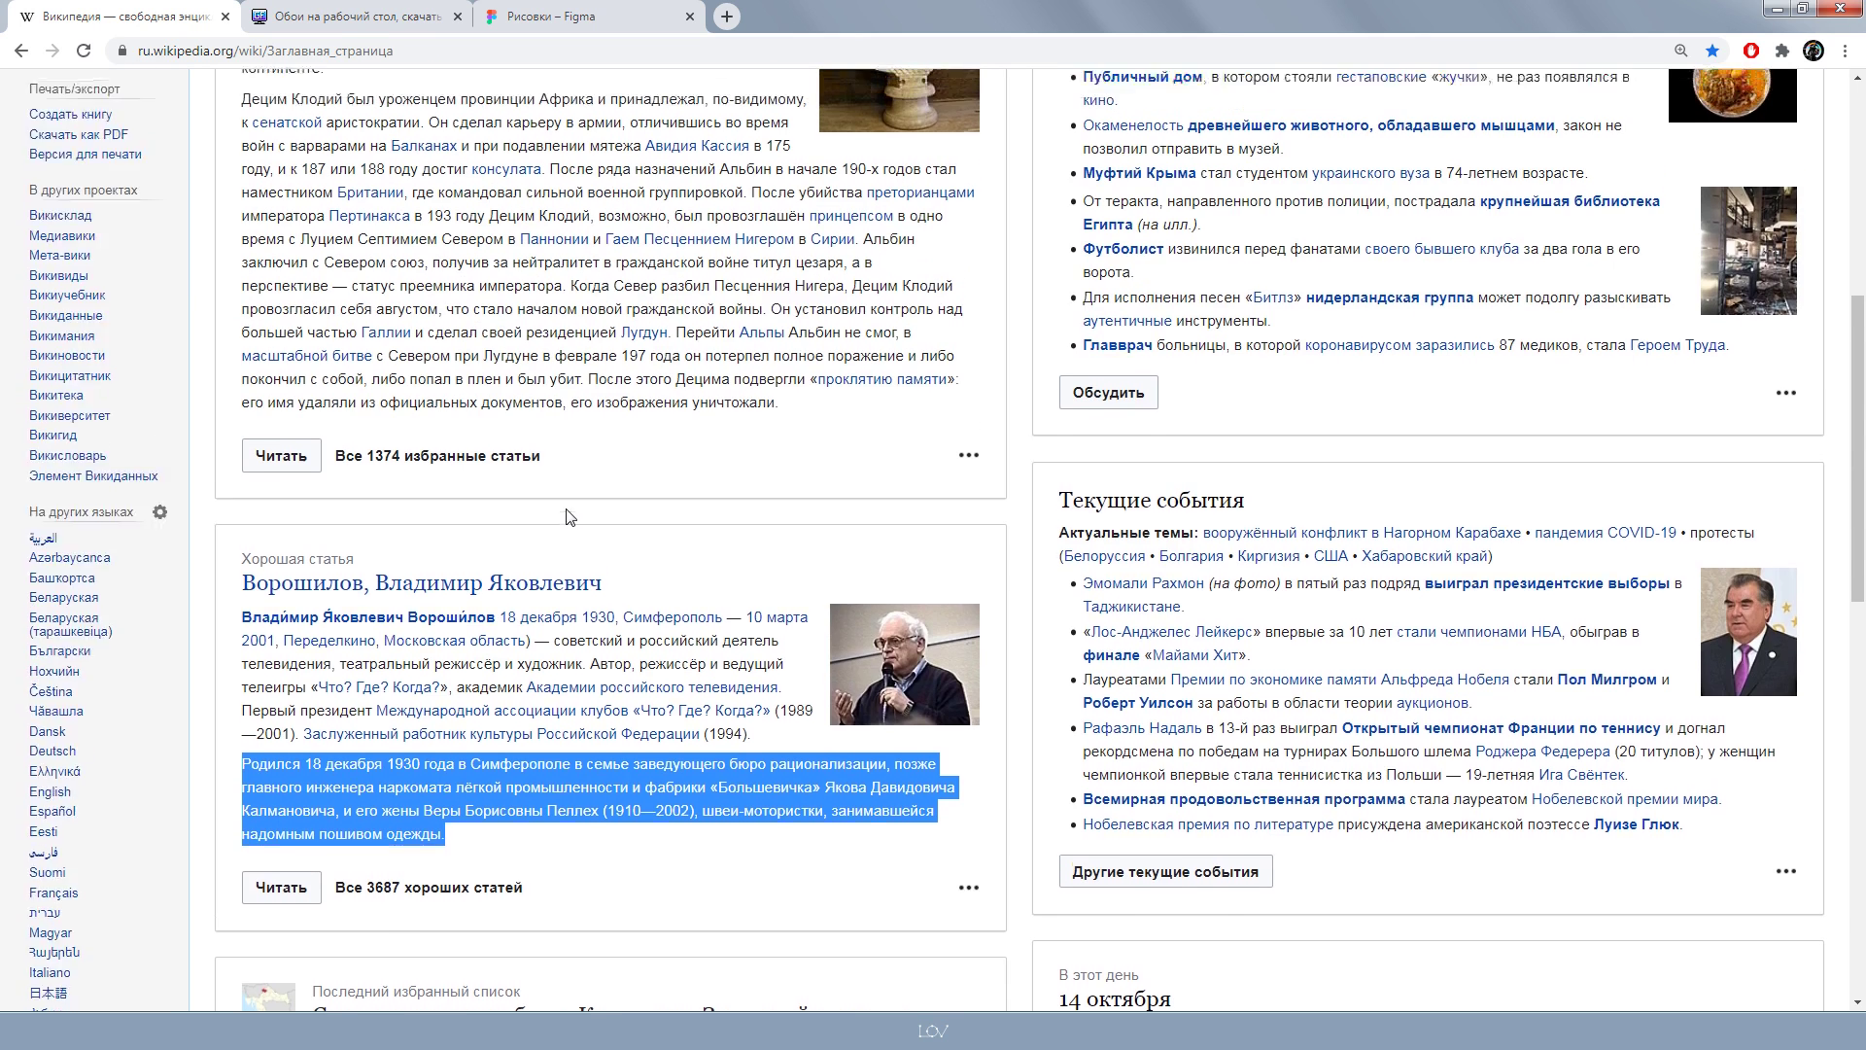
drag(781, 469, 776, 370)
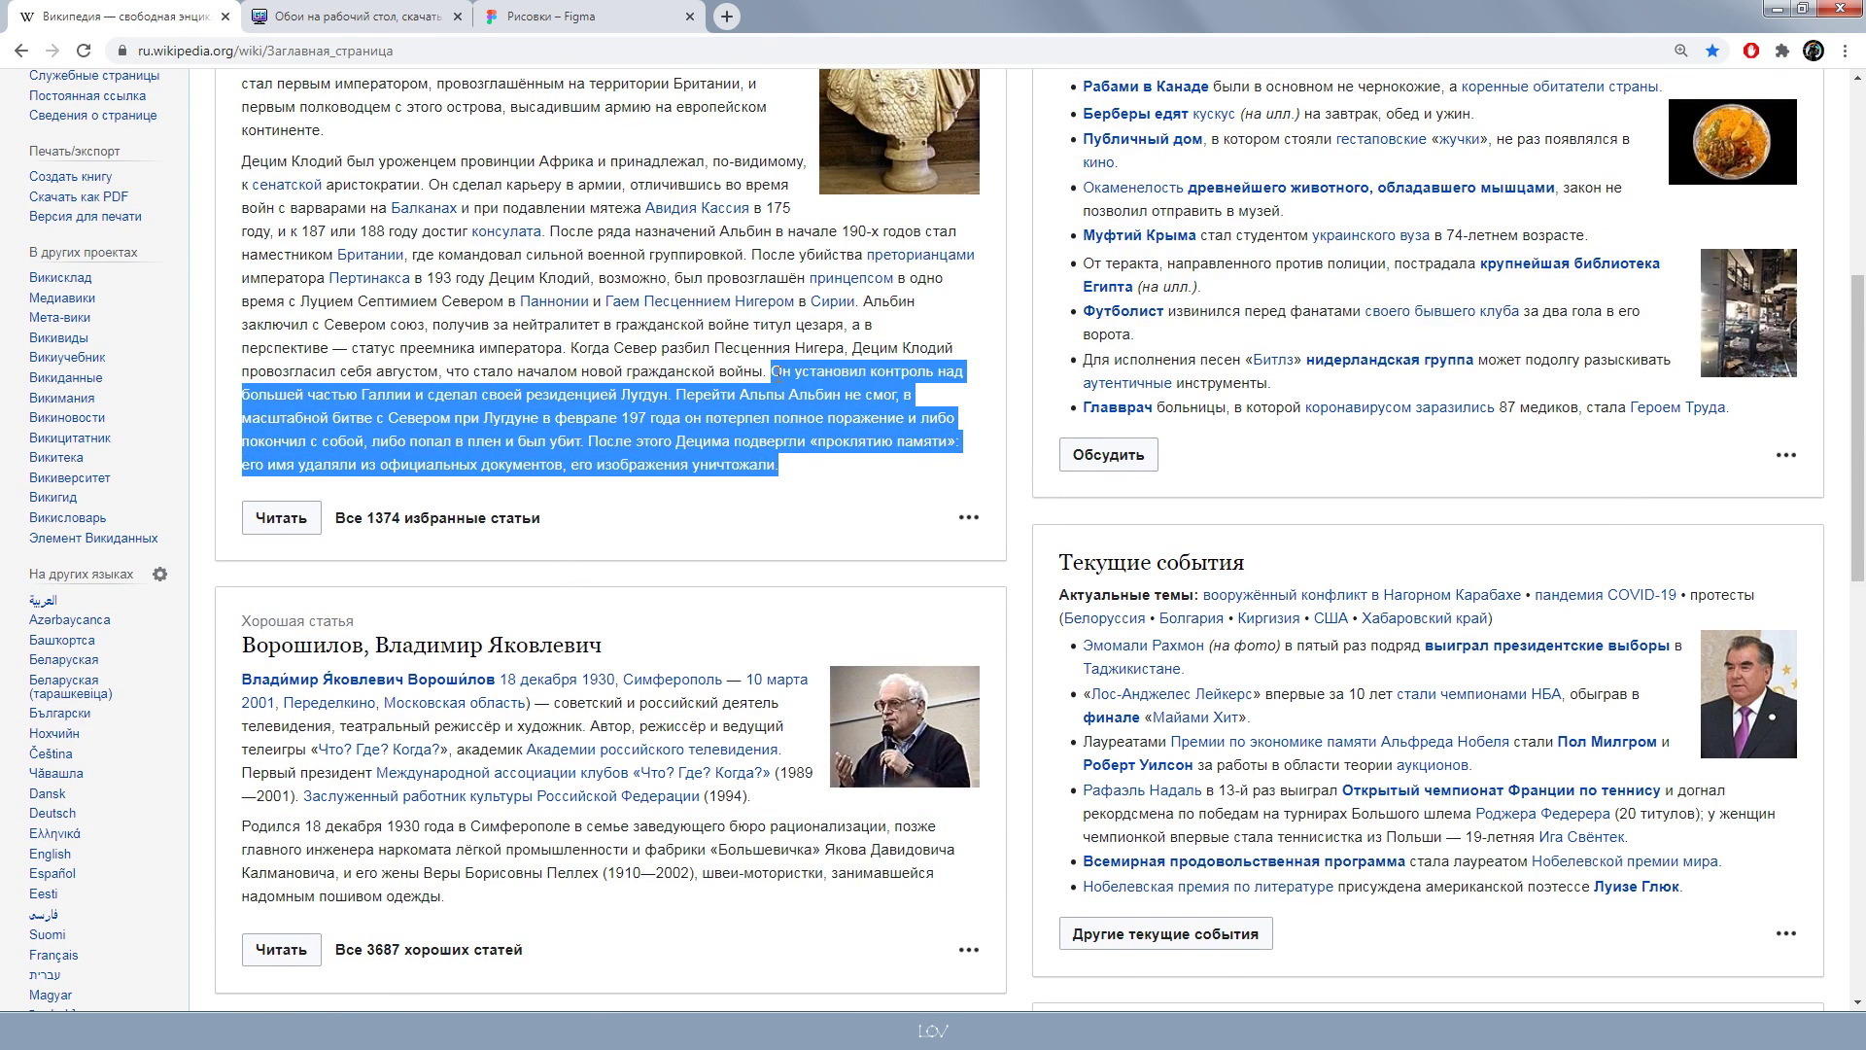
key(ctrl+c)
click(545, 16)
double_click(1161, 609)
- Paste the Lugdunum passage as the right card's headline and trim it down
key(ctrl+v)
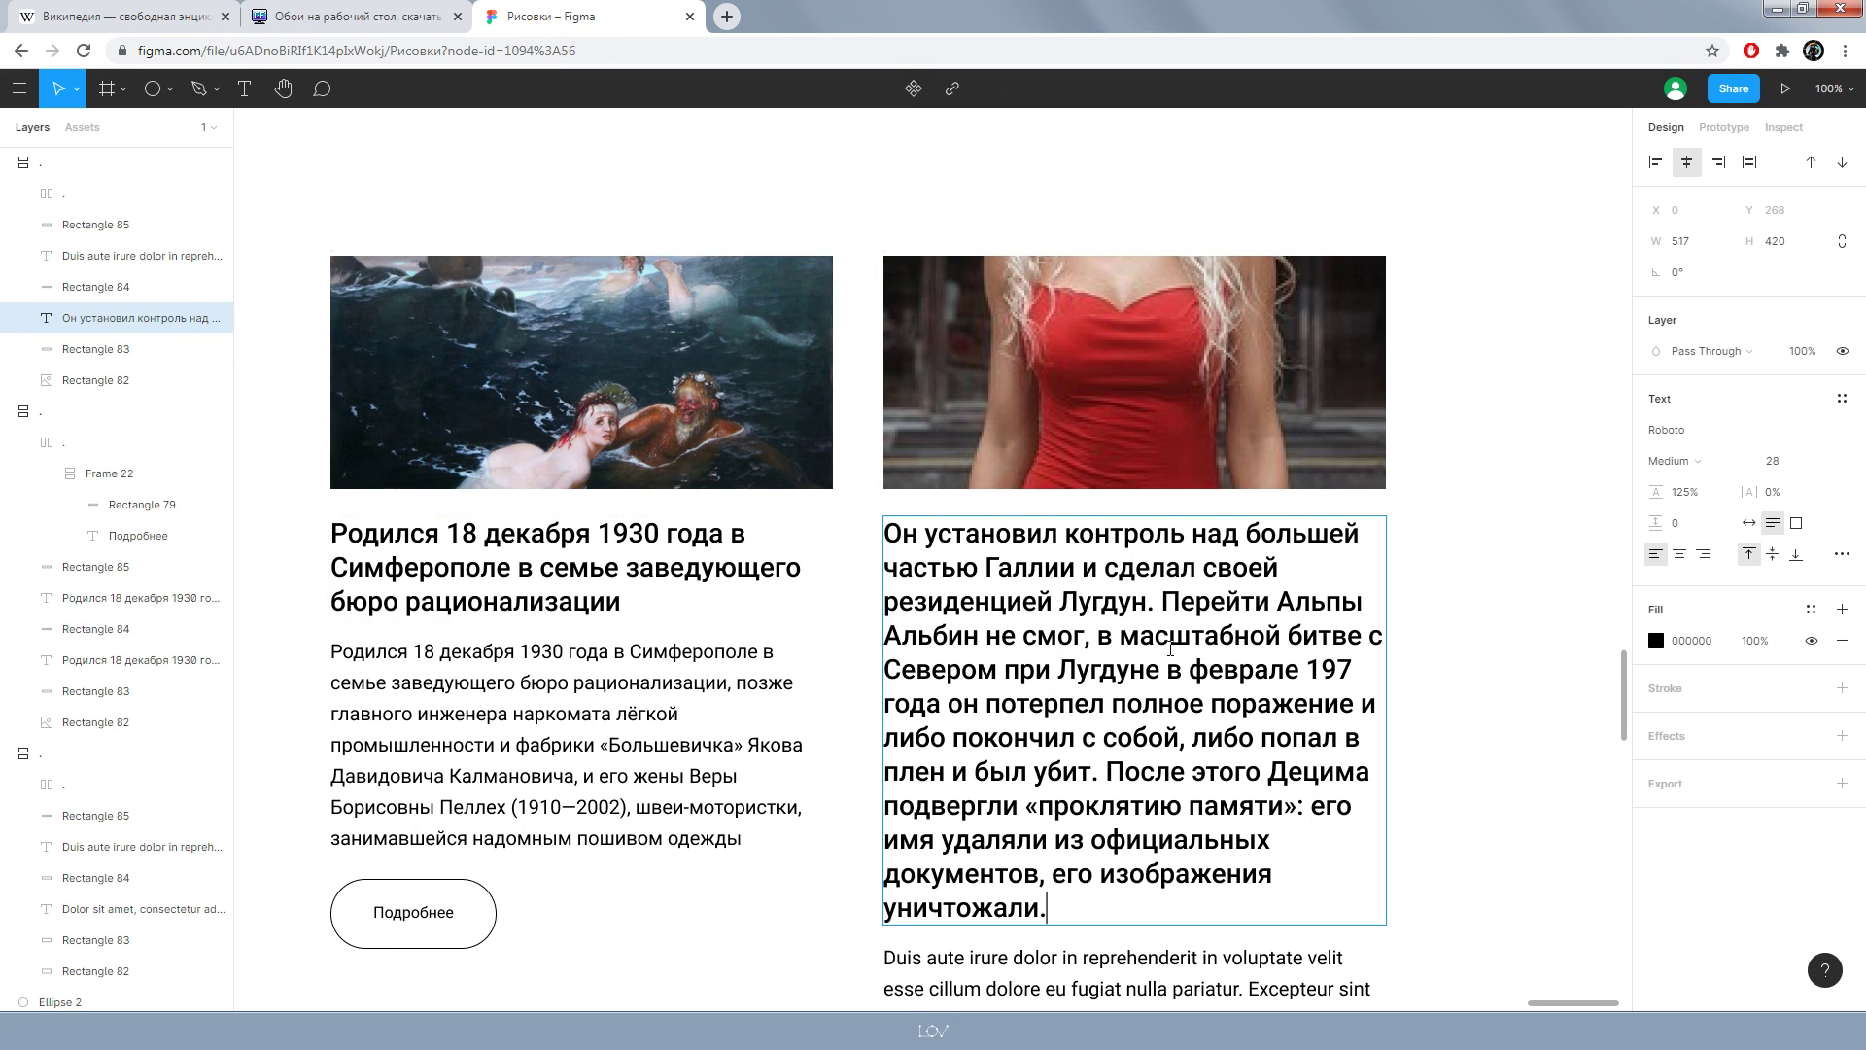
shift+click(1363, 635)
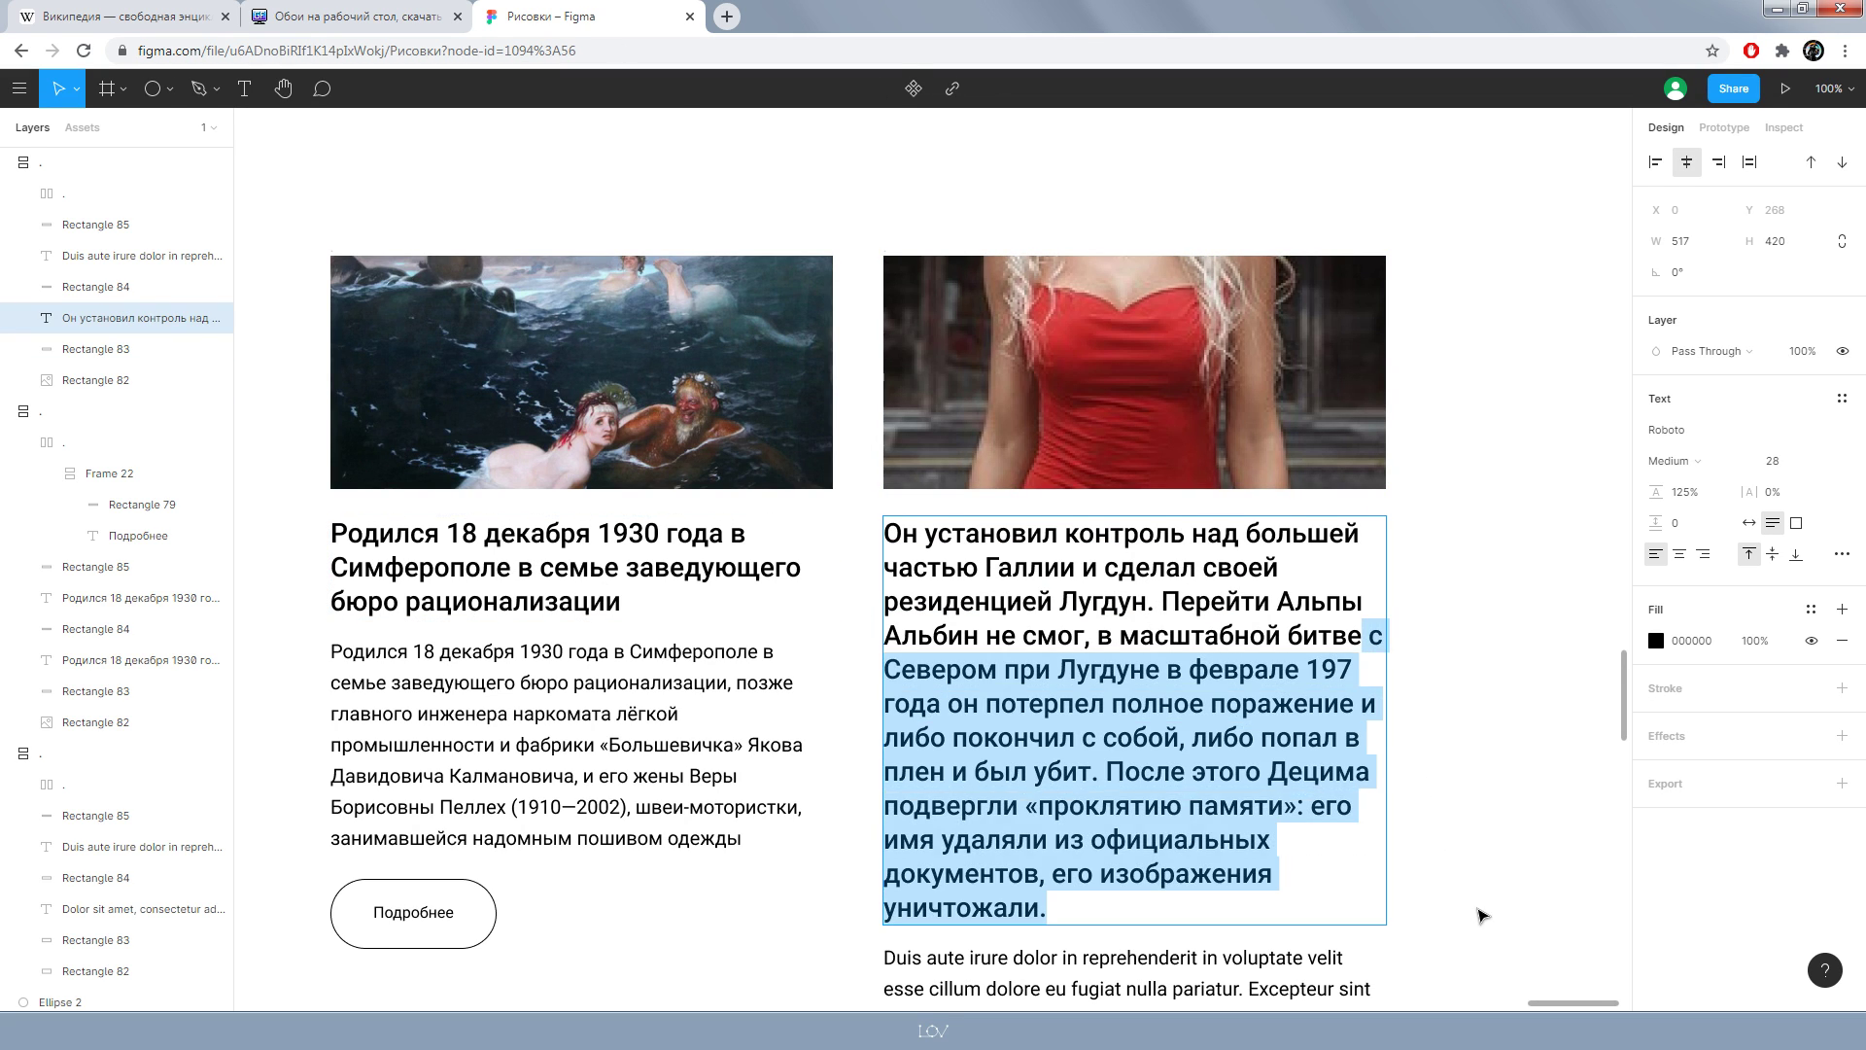
key(BackSpace)
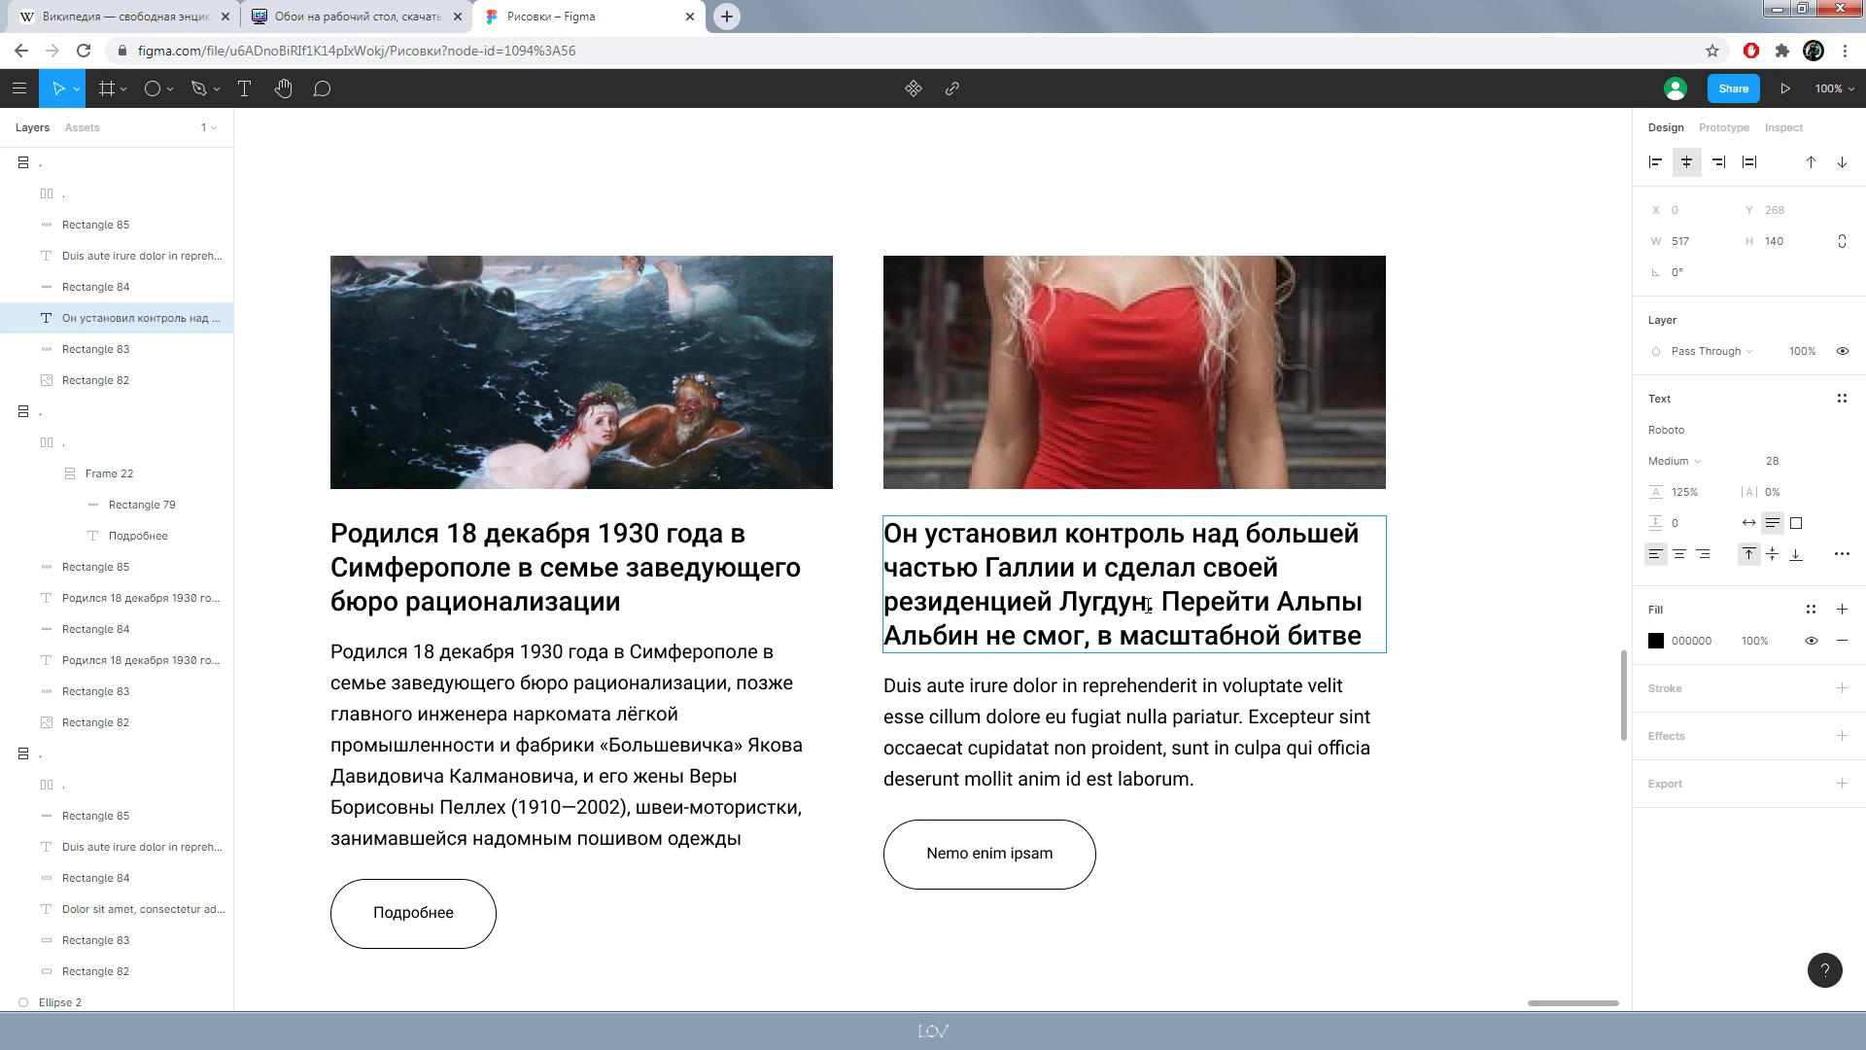
drag(1148, 606, 1281, 606)
key(BackSpace)
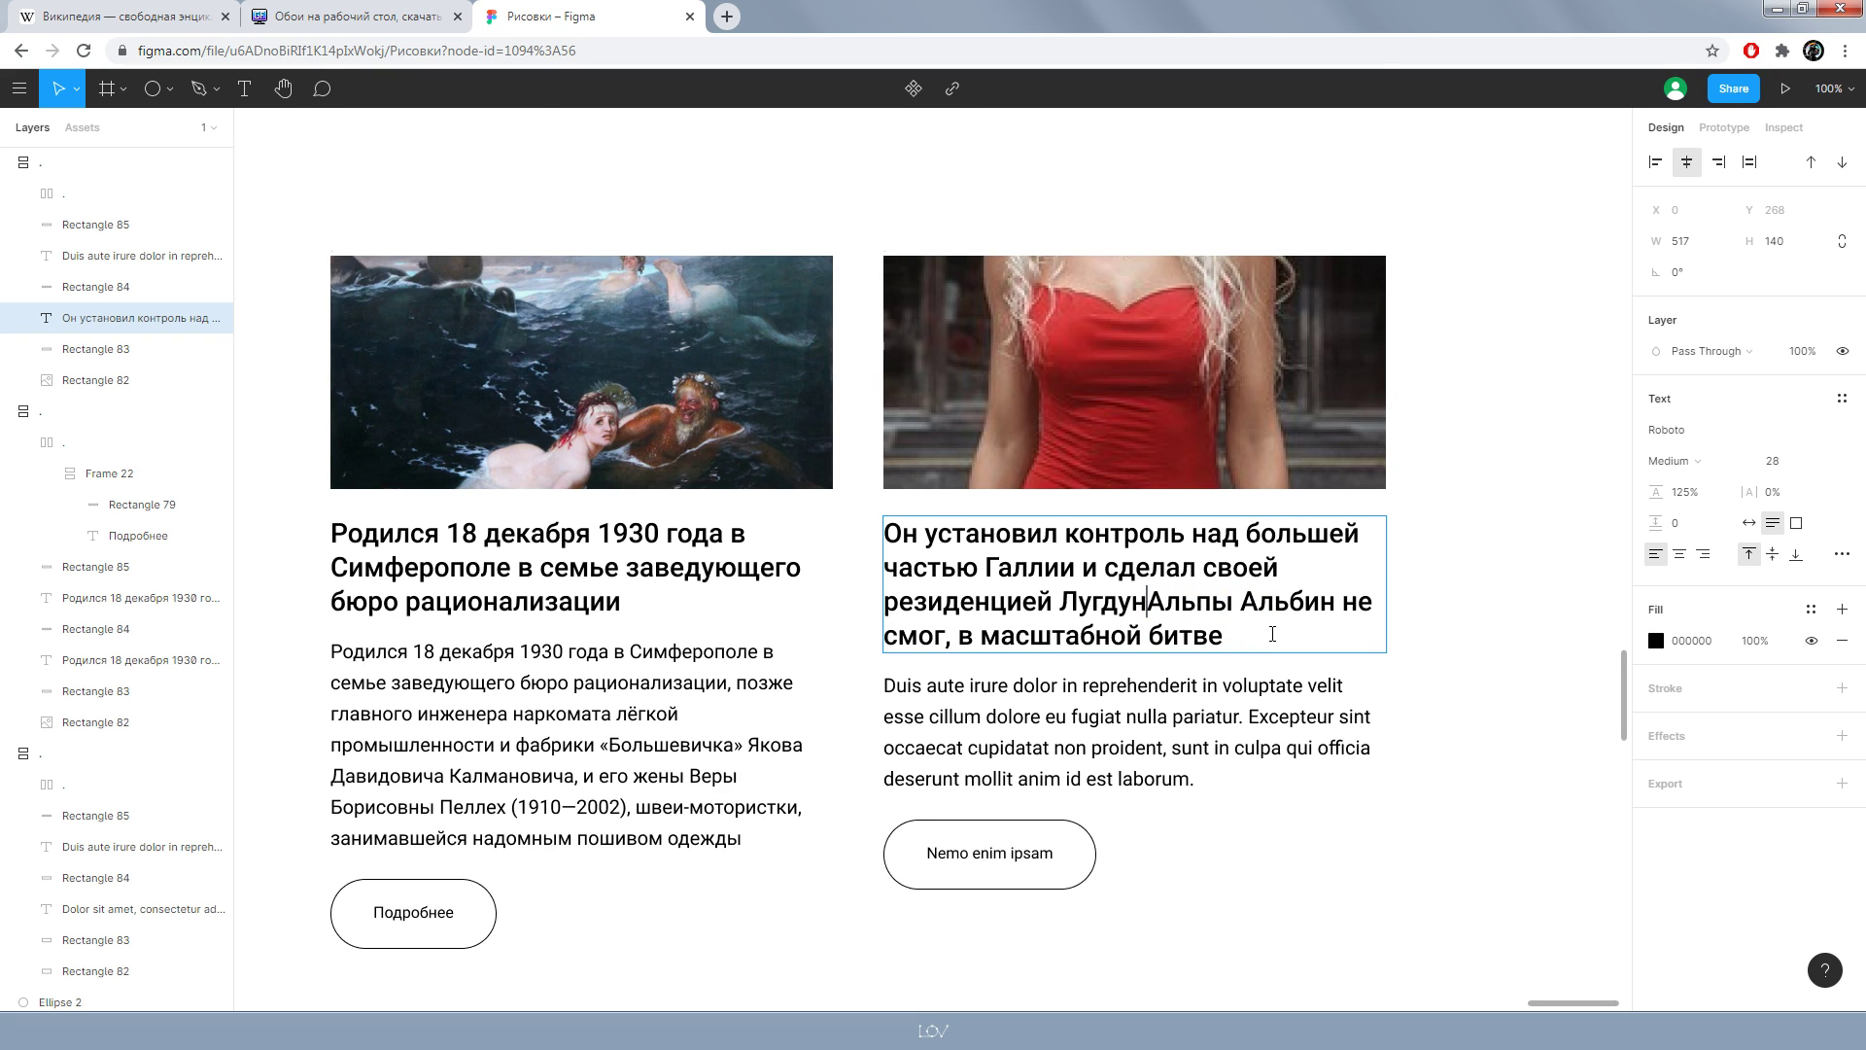
- Replace the right card's body with the passage, cut to end at «он потерпел»
double_click(1271, 735)
key(ctrl+v)
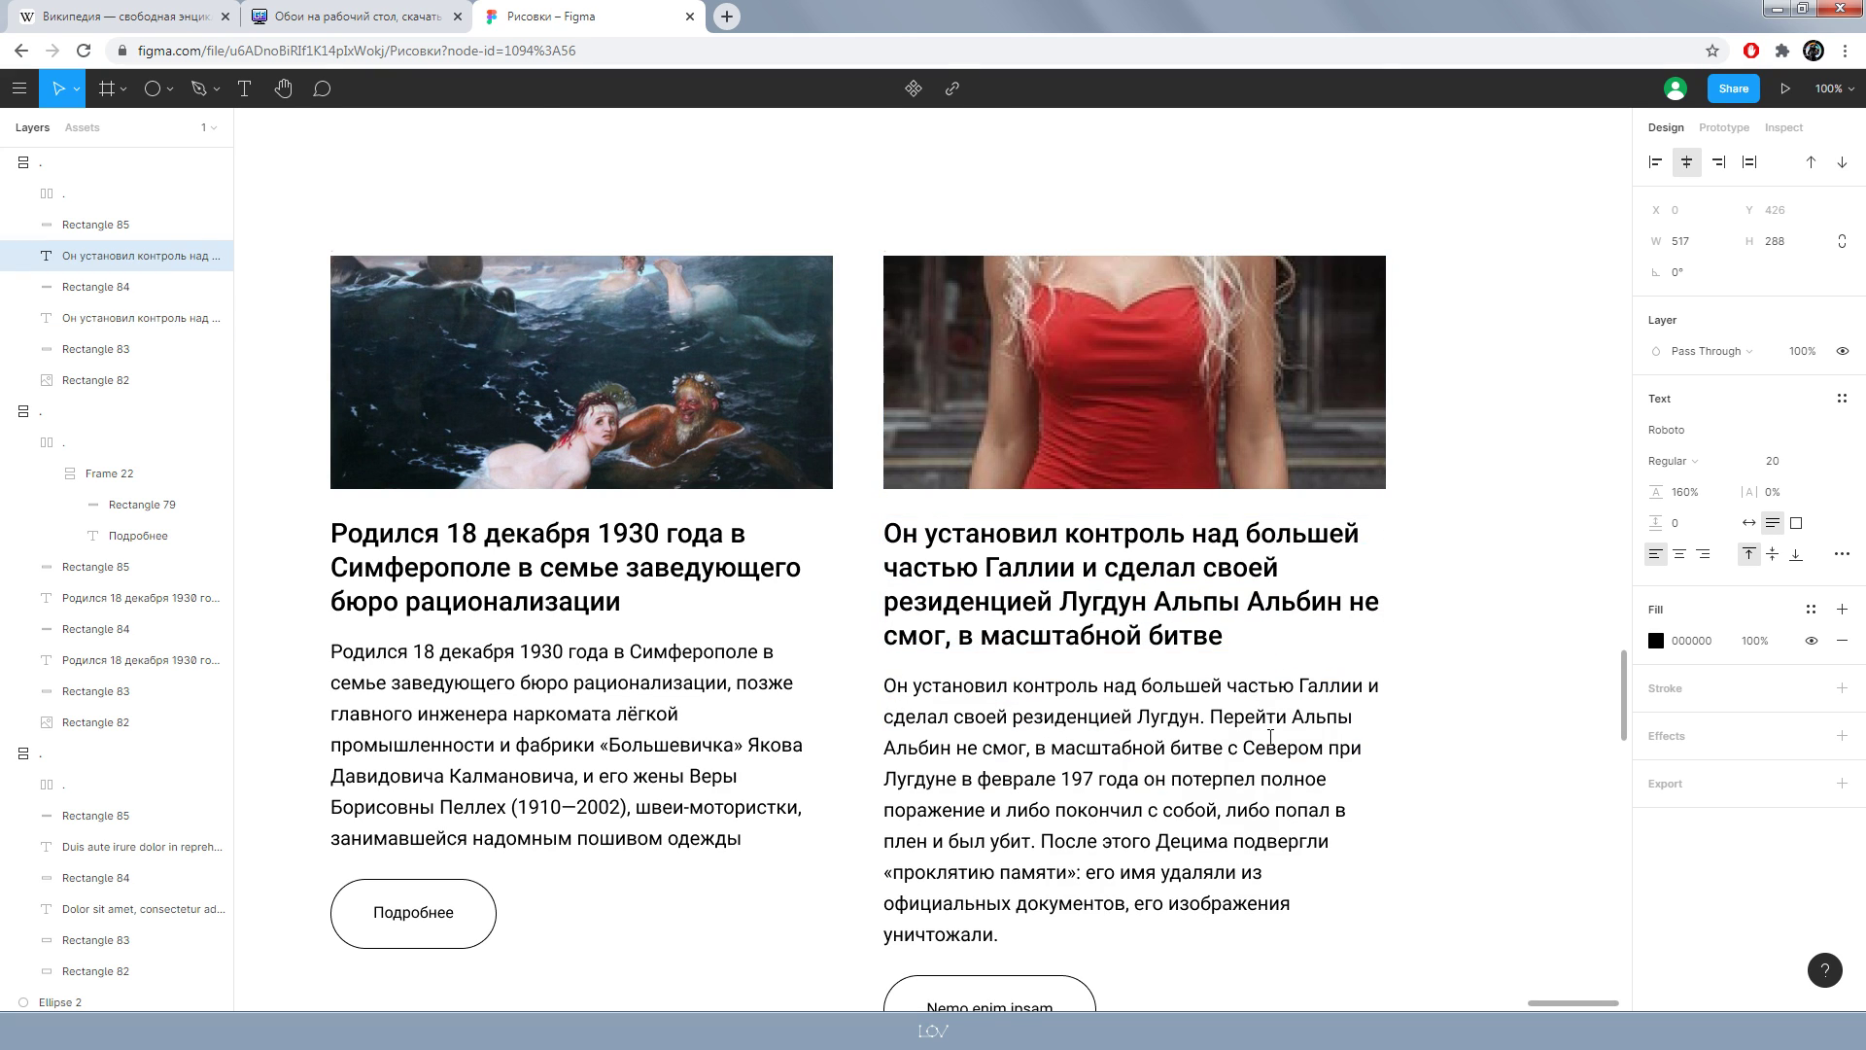
scroll(1271, 736, down, 1)
scroll(1213, 878, down, 1)
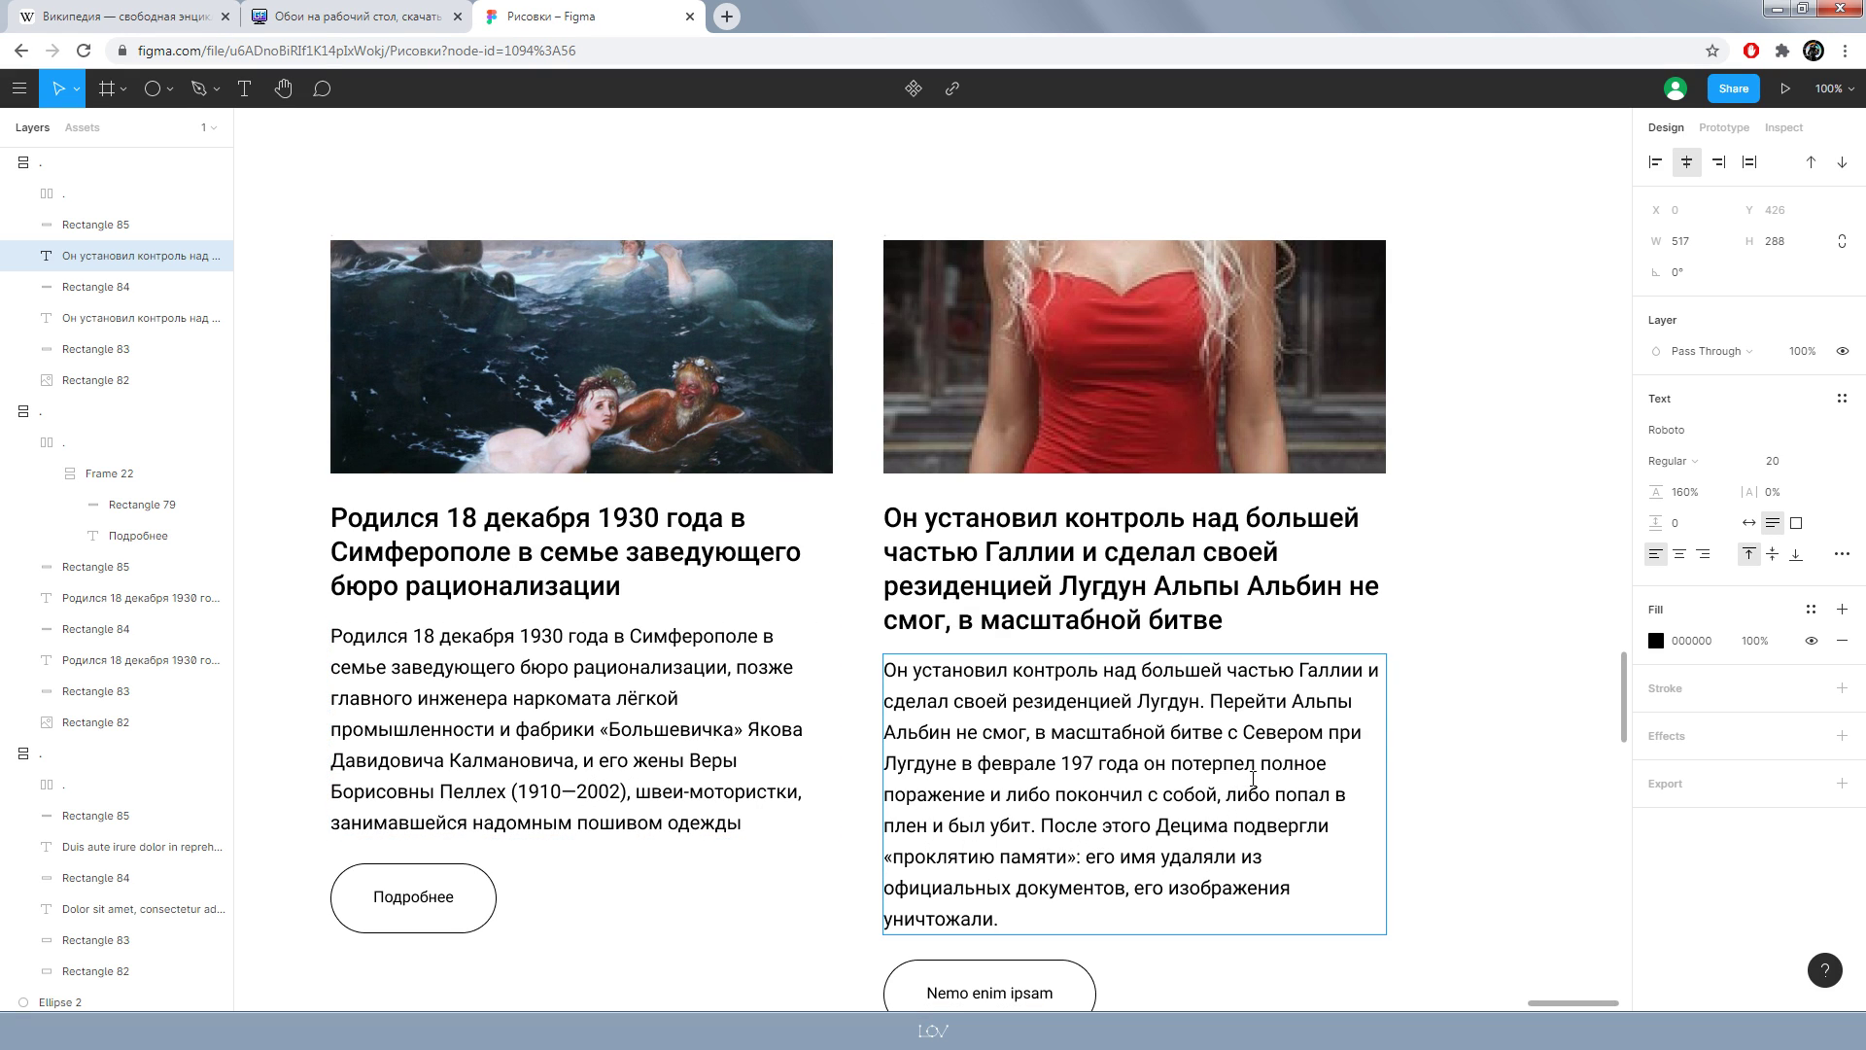
key(shift+Down)
key(shift+Down)
key(shift+Down)
key(shift+Down)
key(BackSpace)
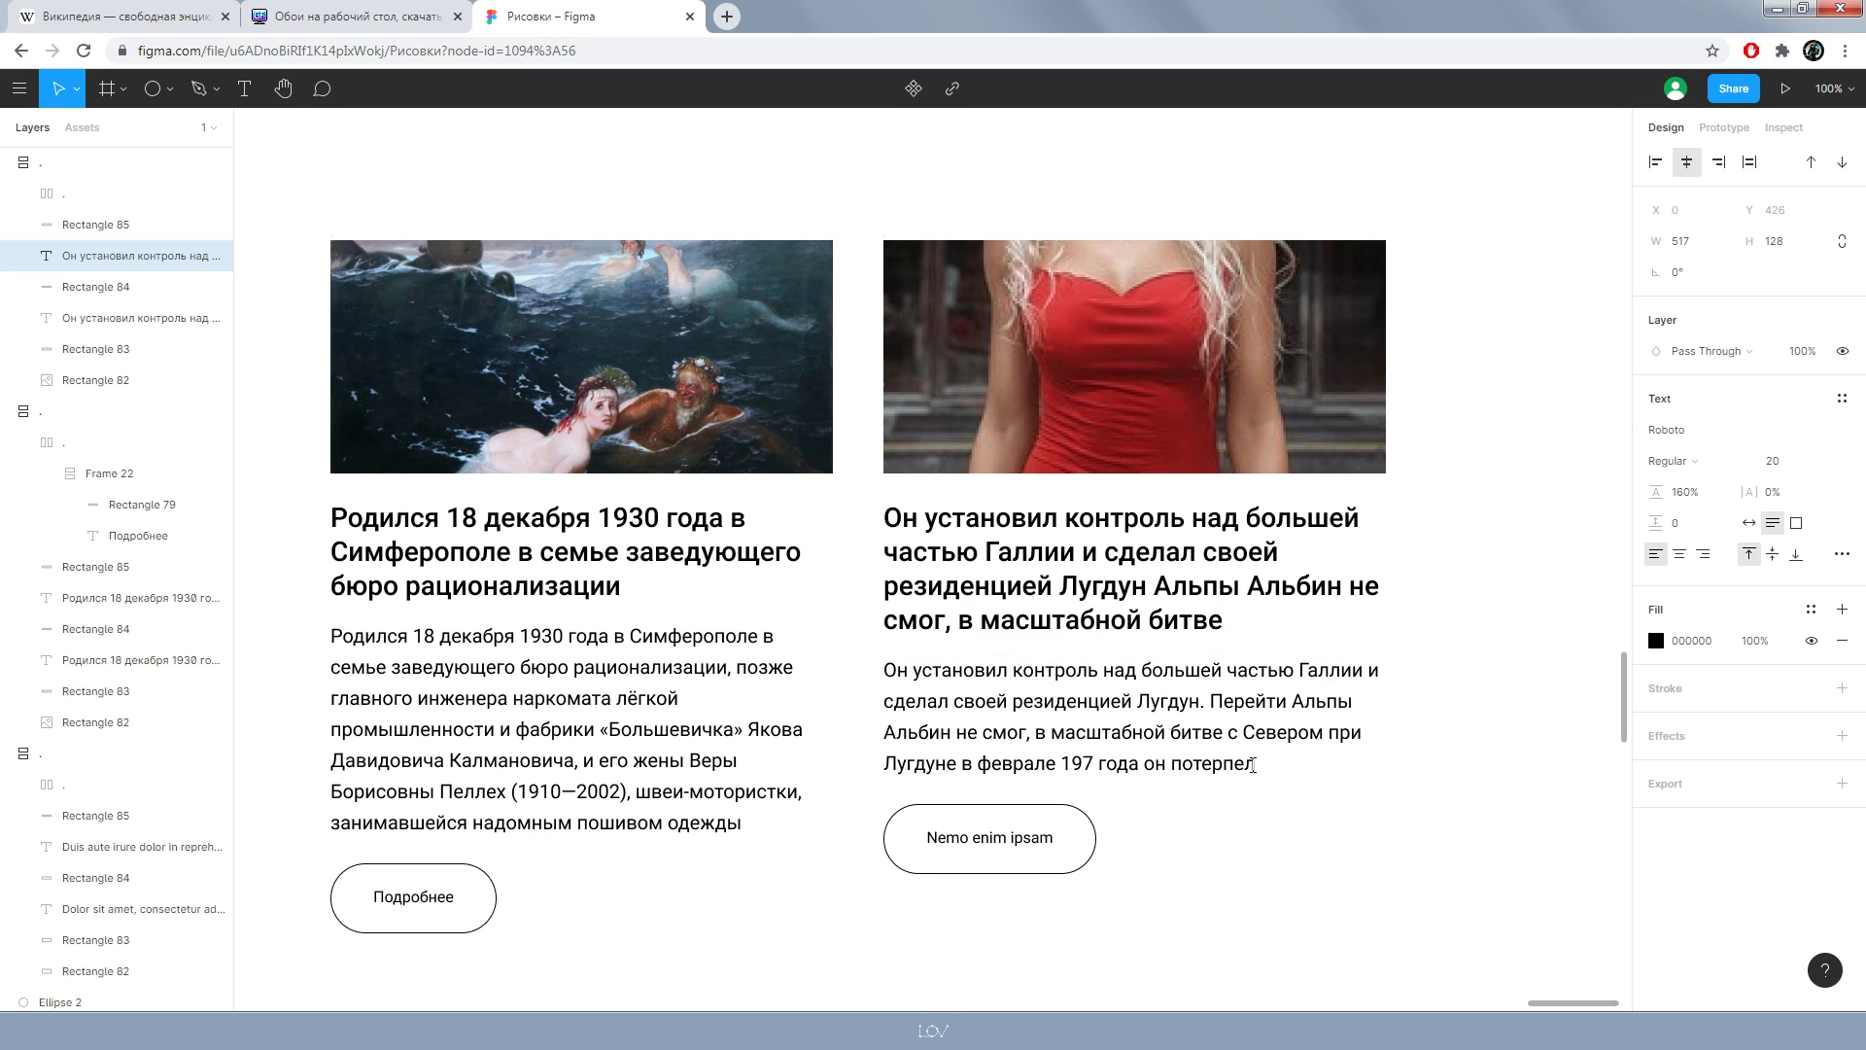
click(1404, 864)
- Relabel the right card's button as «Побробнее»
scroll(1137, 886, down, 1)
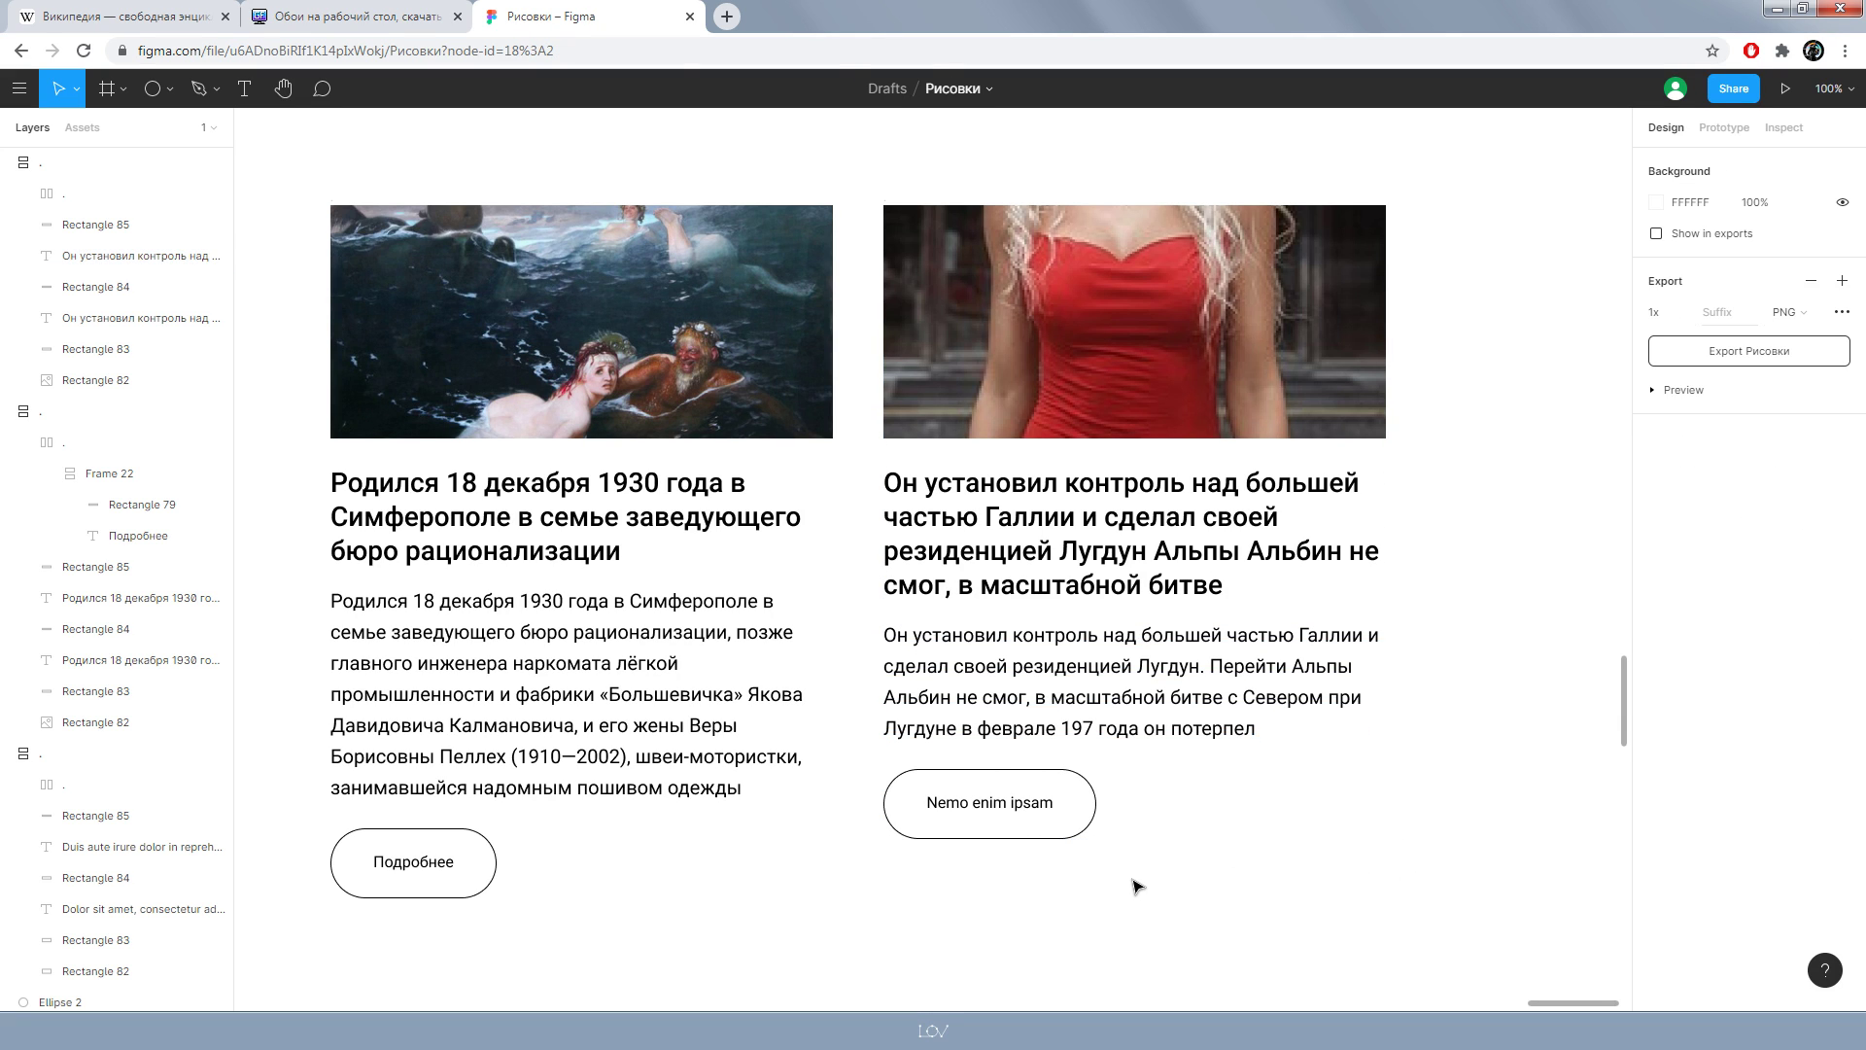
double_click(991, 805)
text(П)
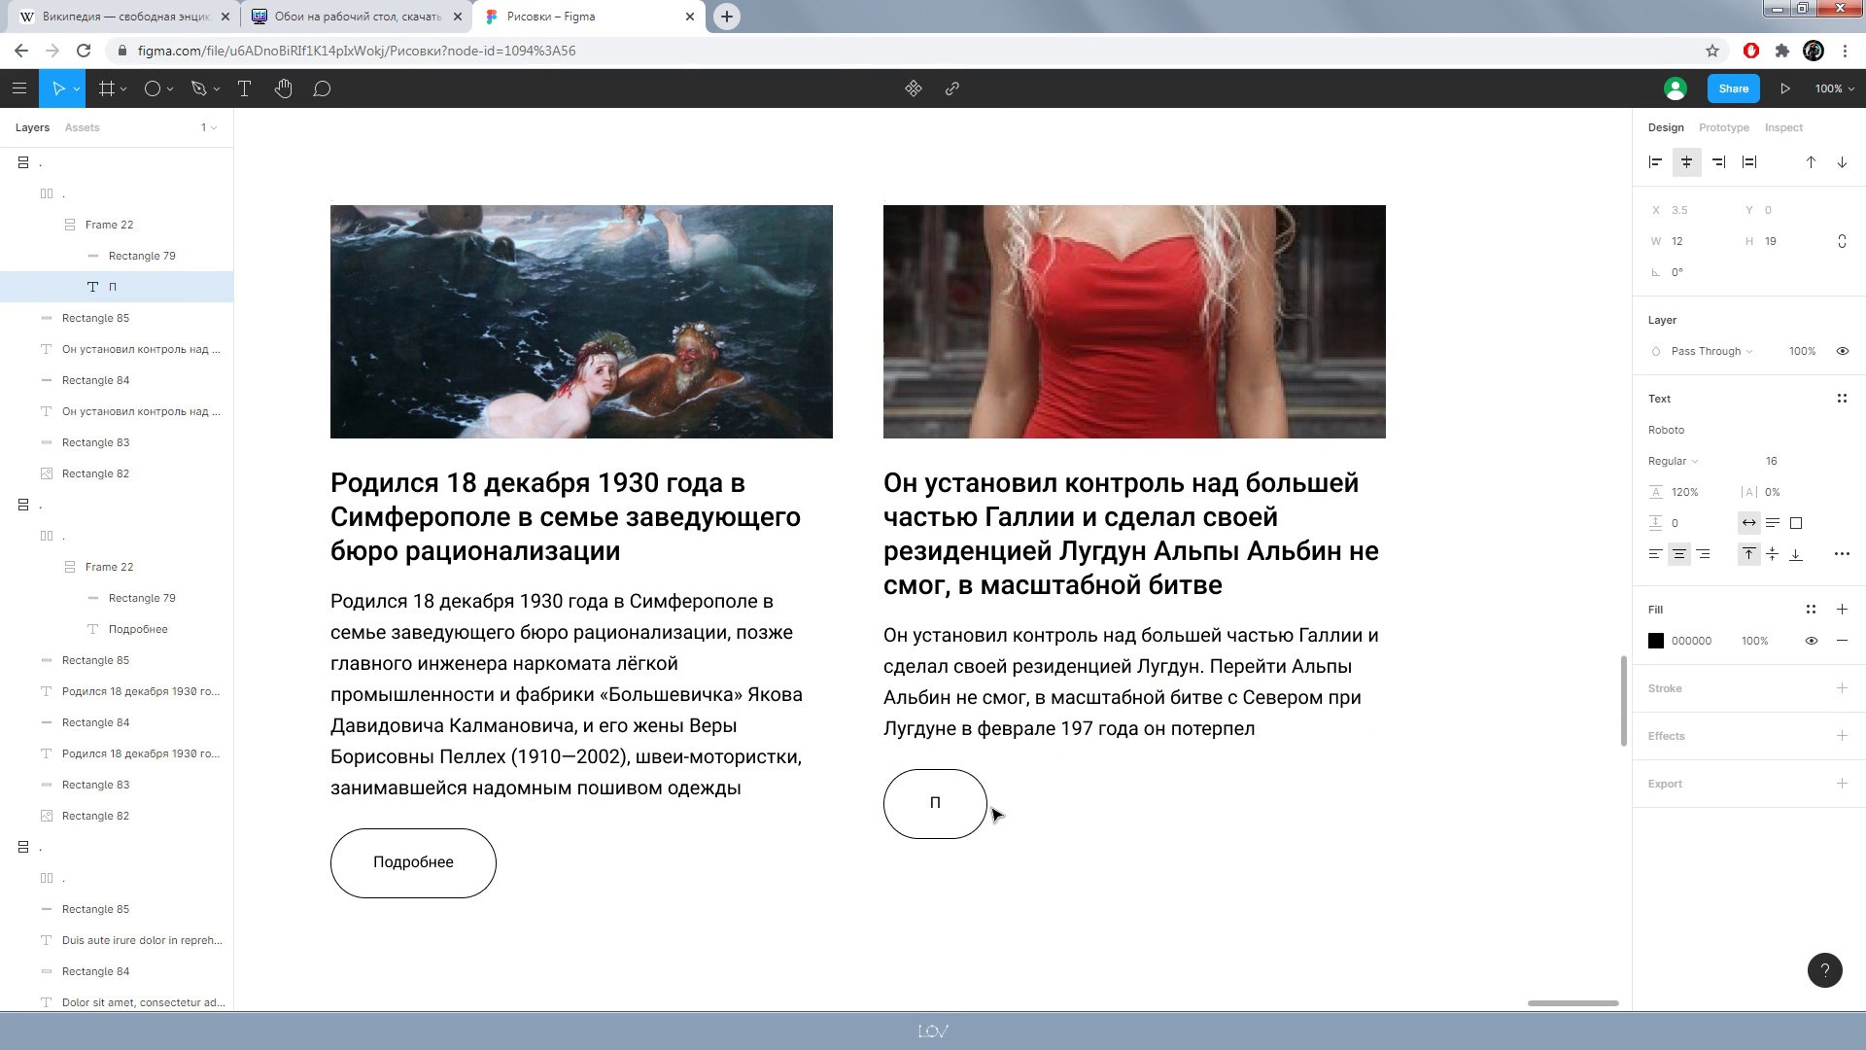
text(обробнее)
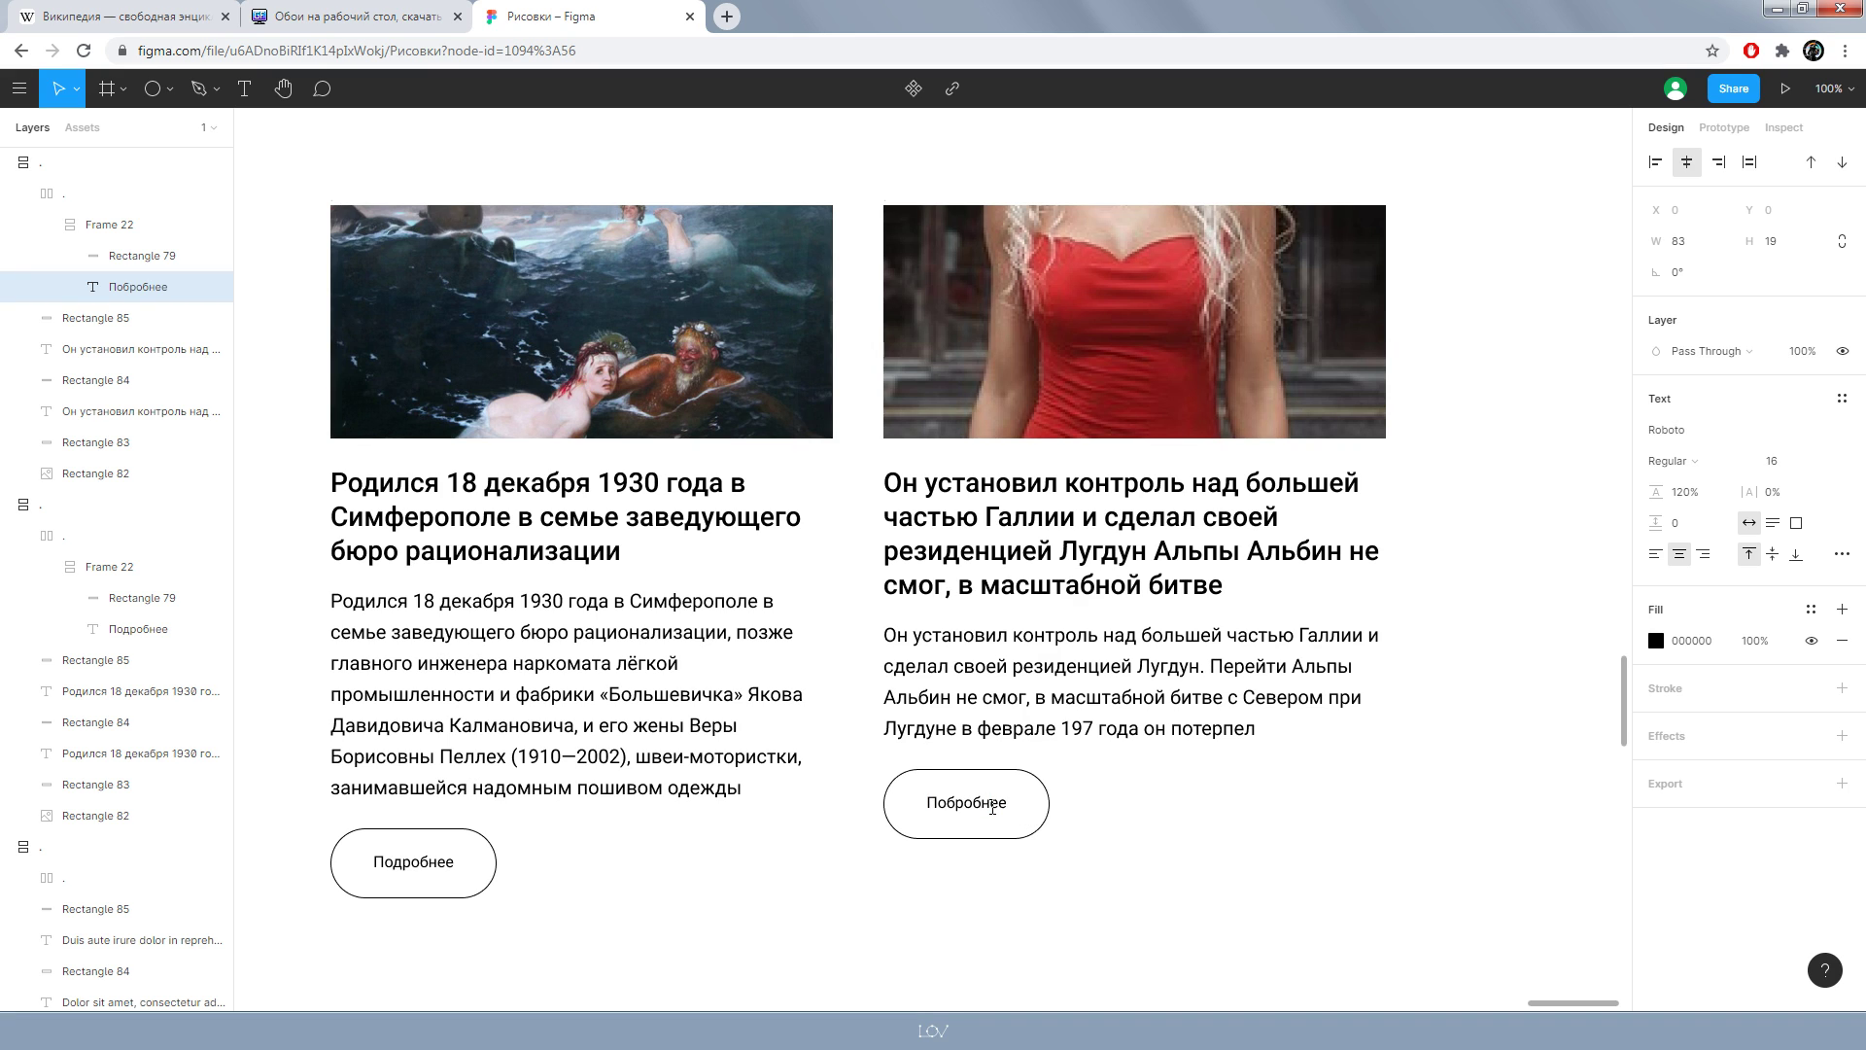
click(1421, 879)
scroll(1420, 866, left, 2)
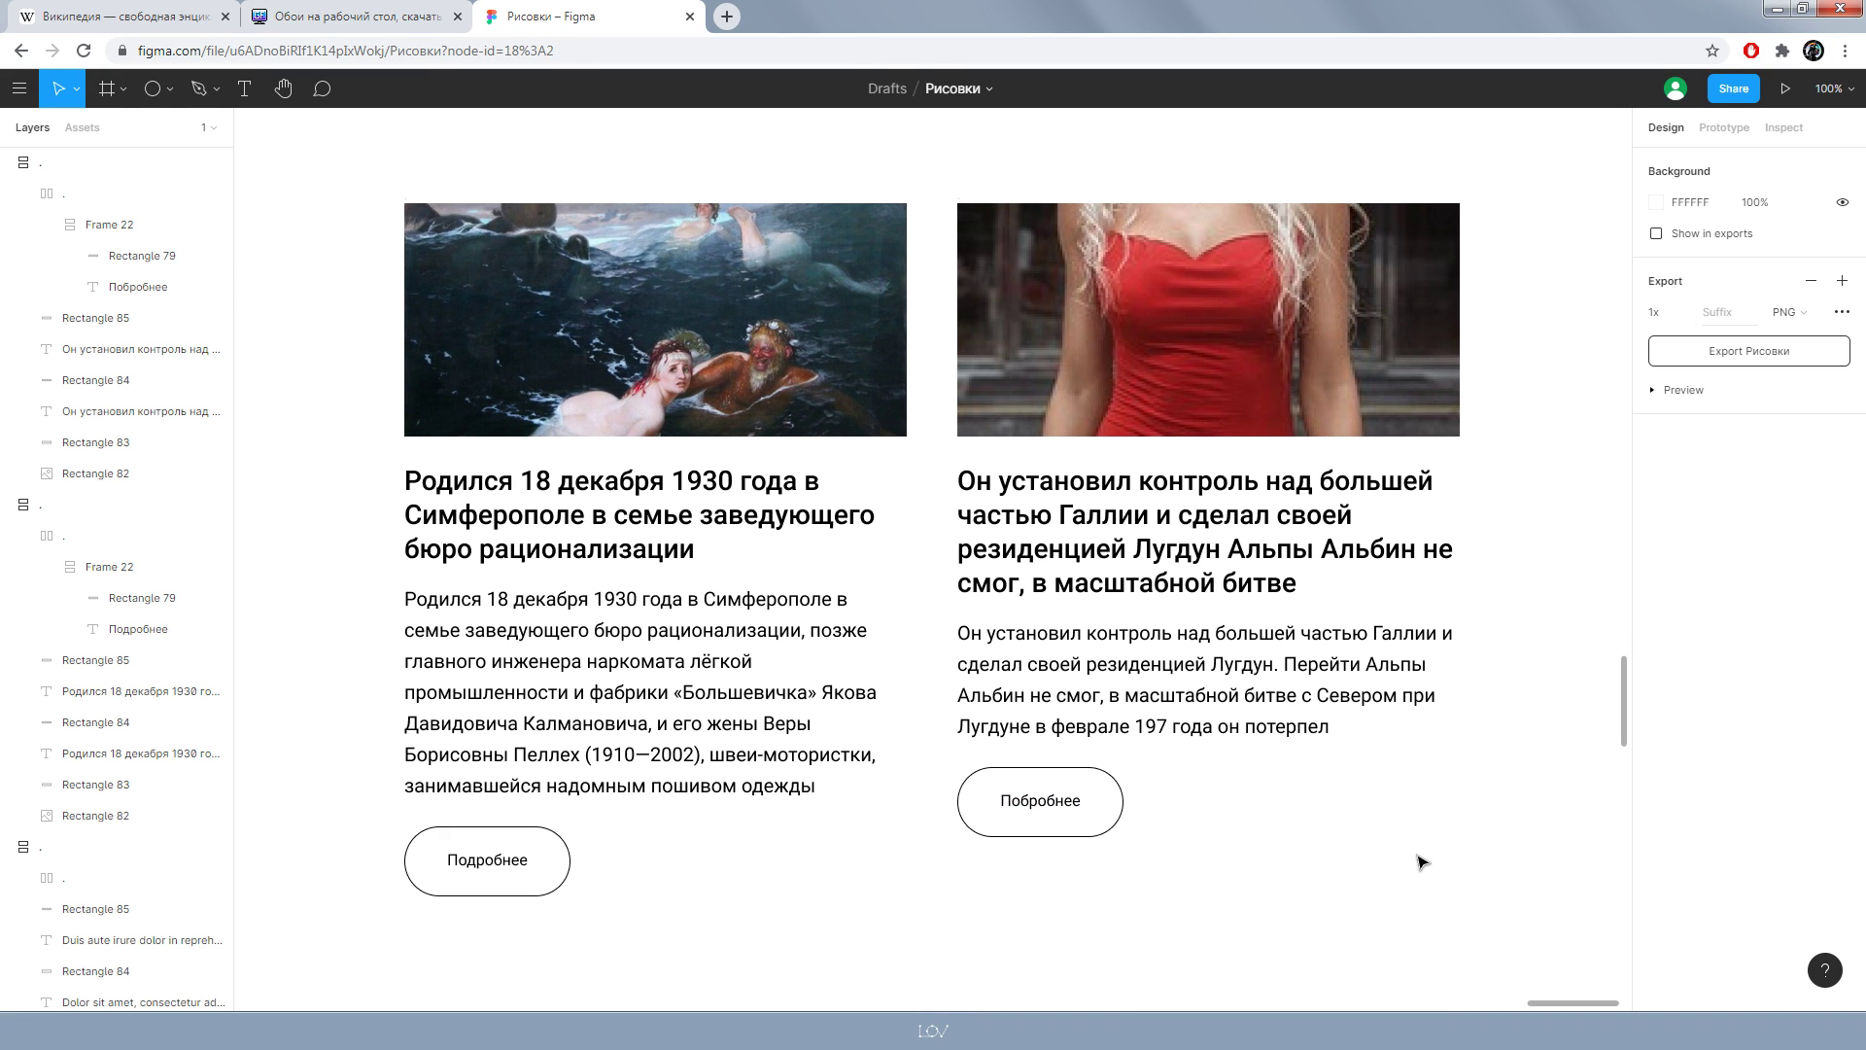
key(shift+0)
click(518, 580)
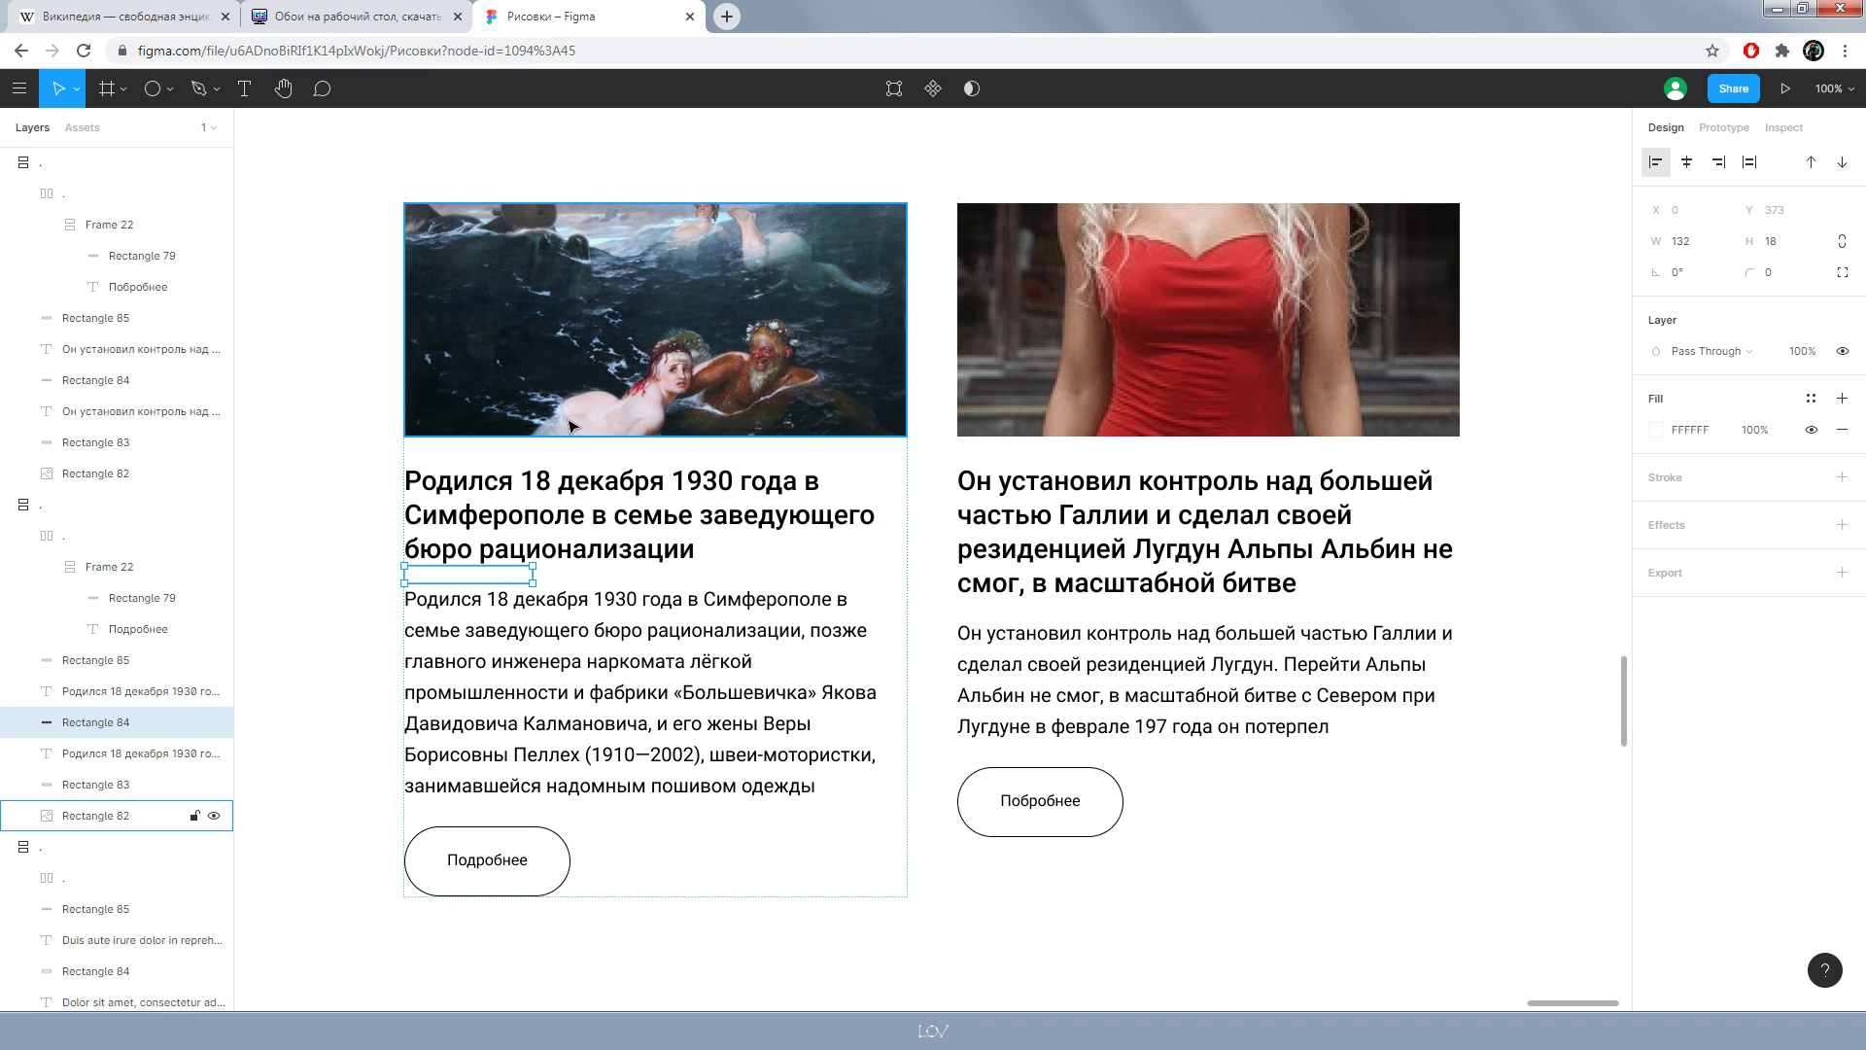
shift+click(477, 463)
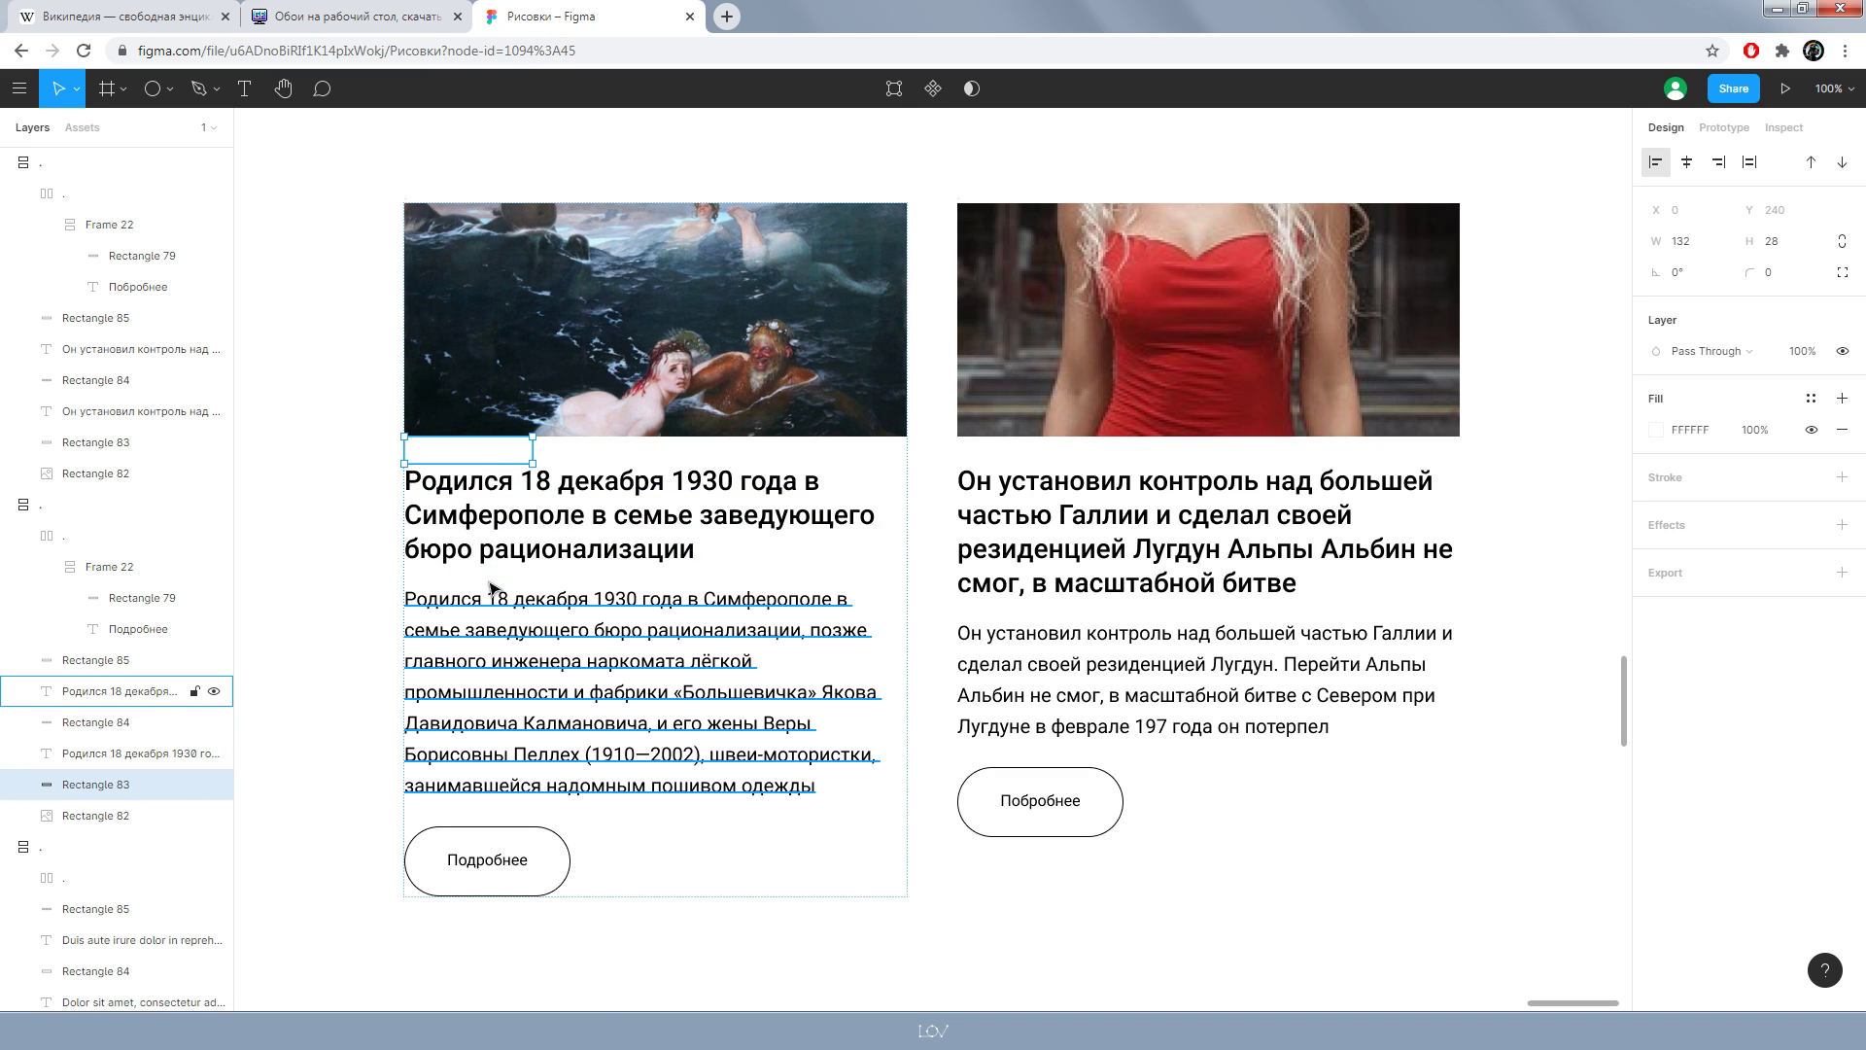
shift+click(506, 814)
click(1118, 976)
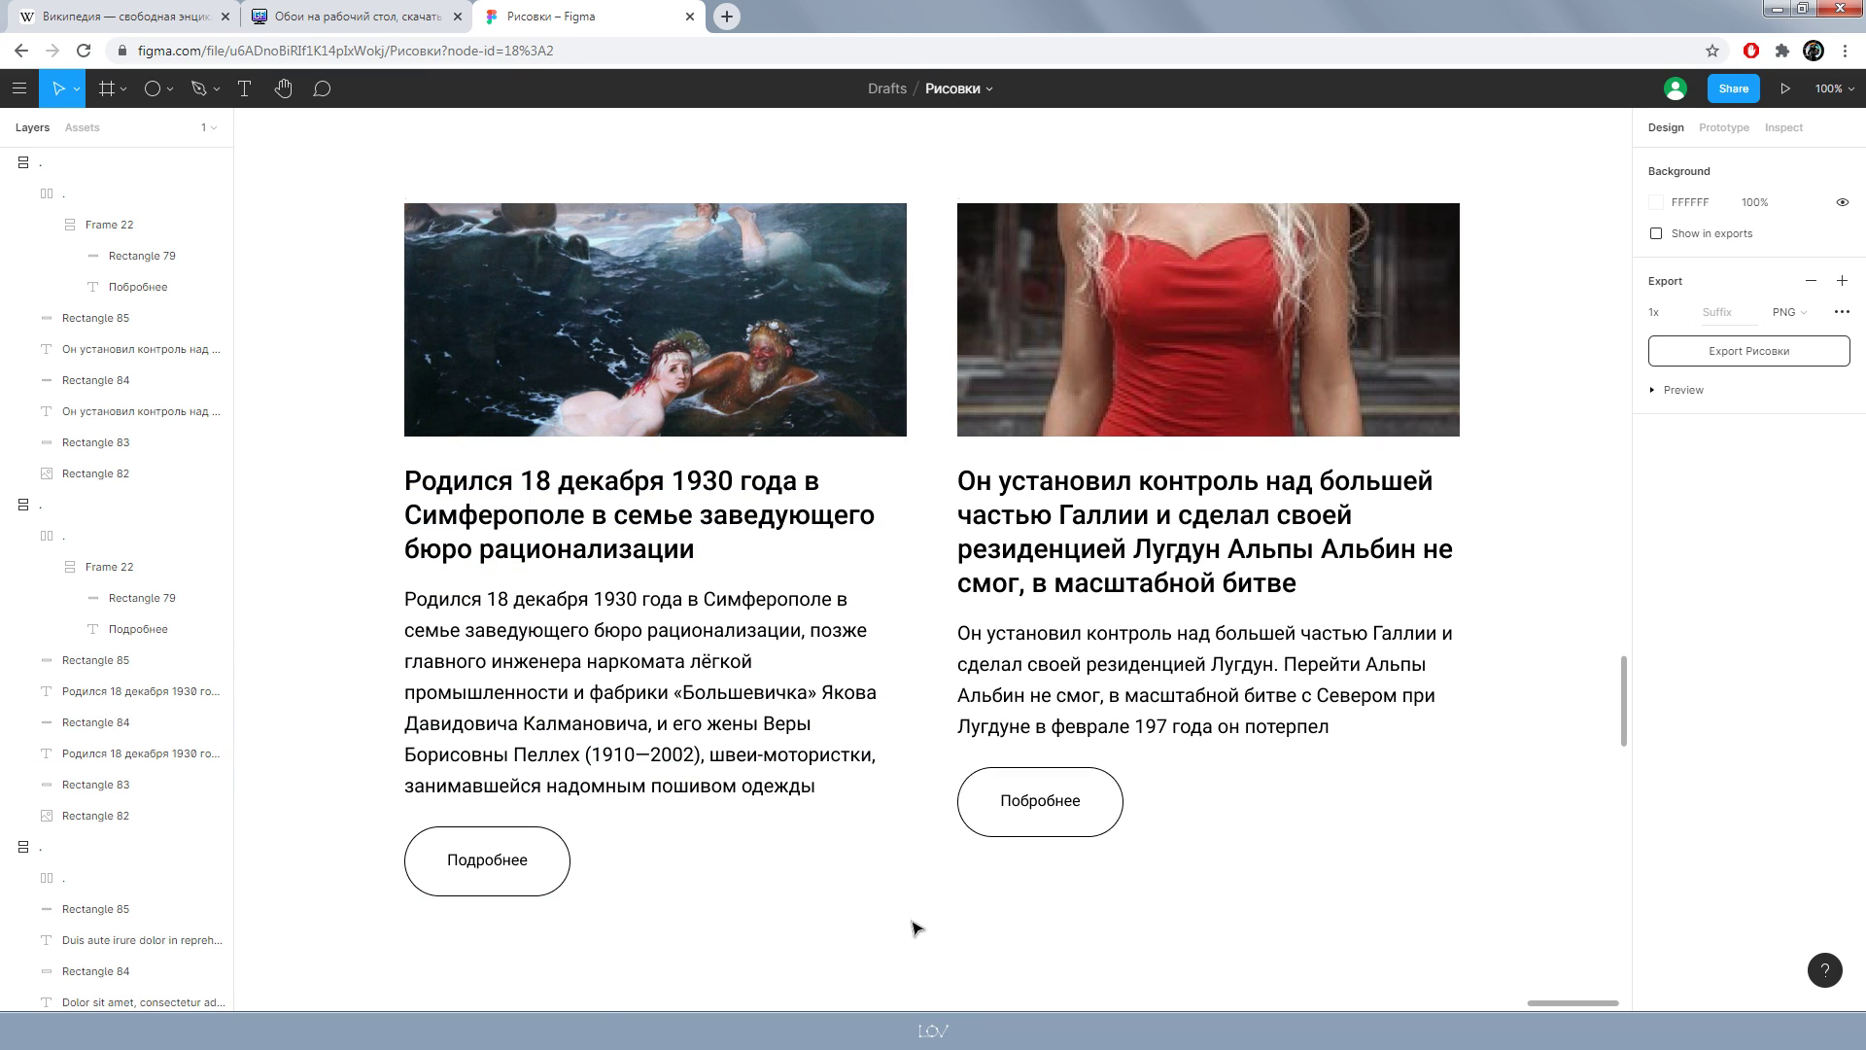
click(525, 781)
shift+click(500, 852)
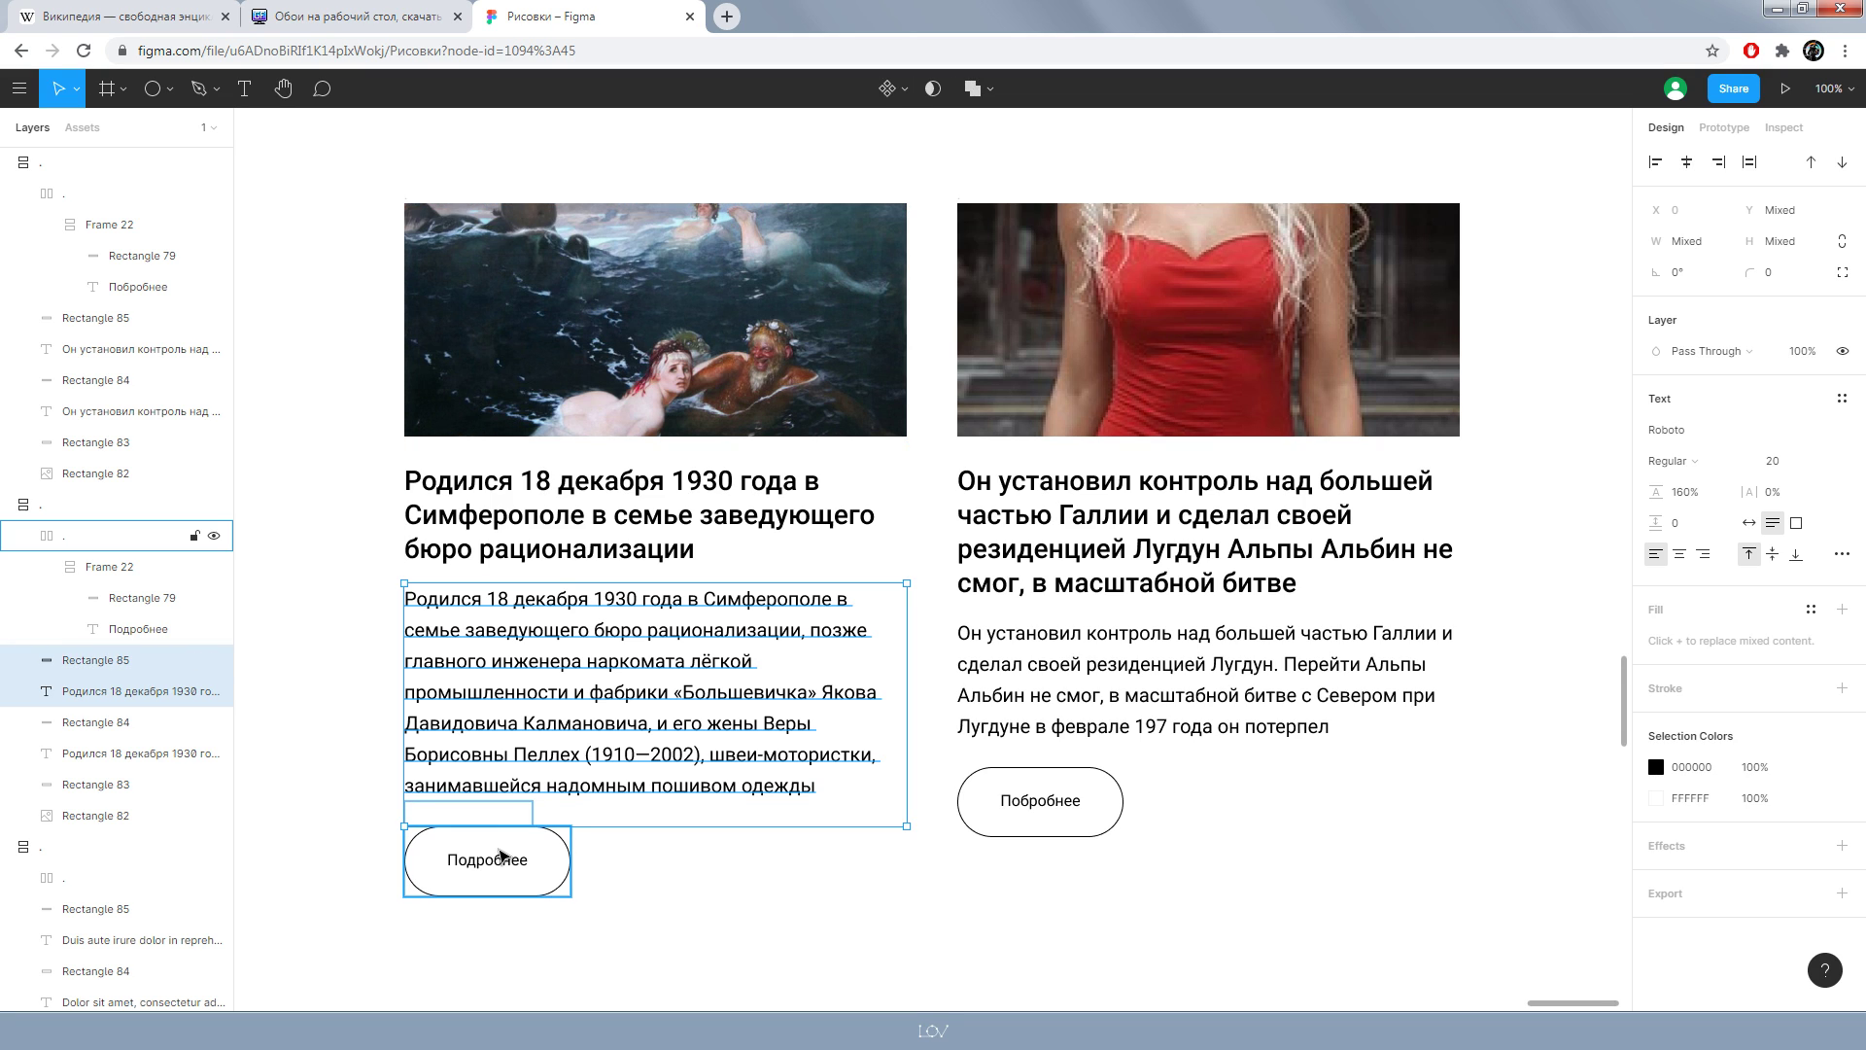
shift+click(500, 853)
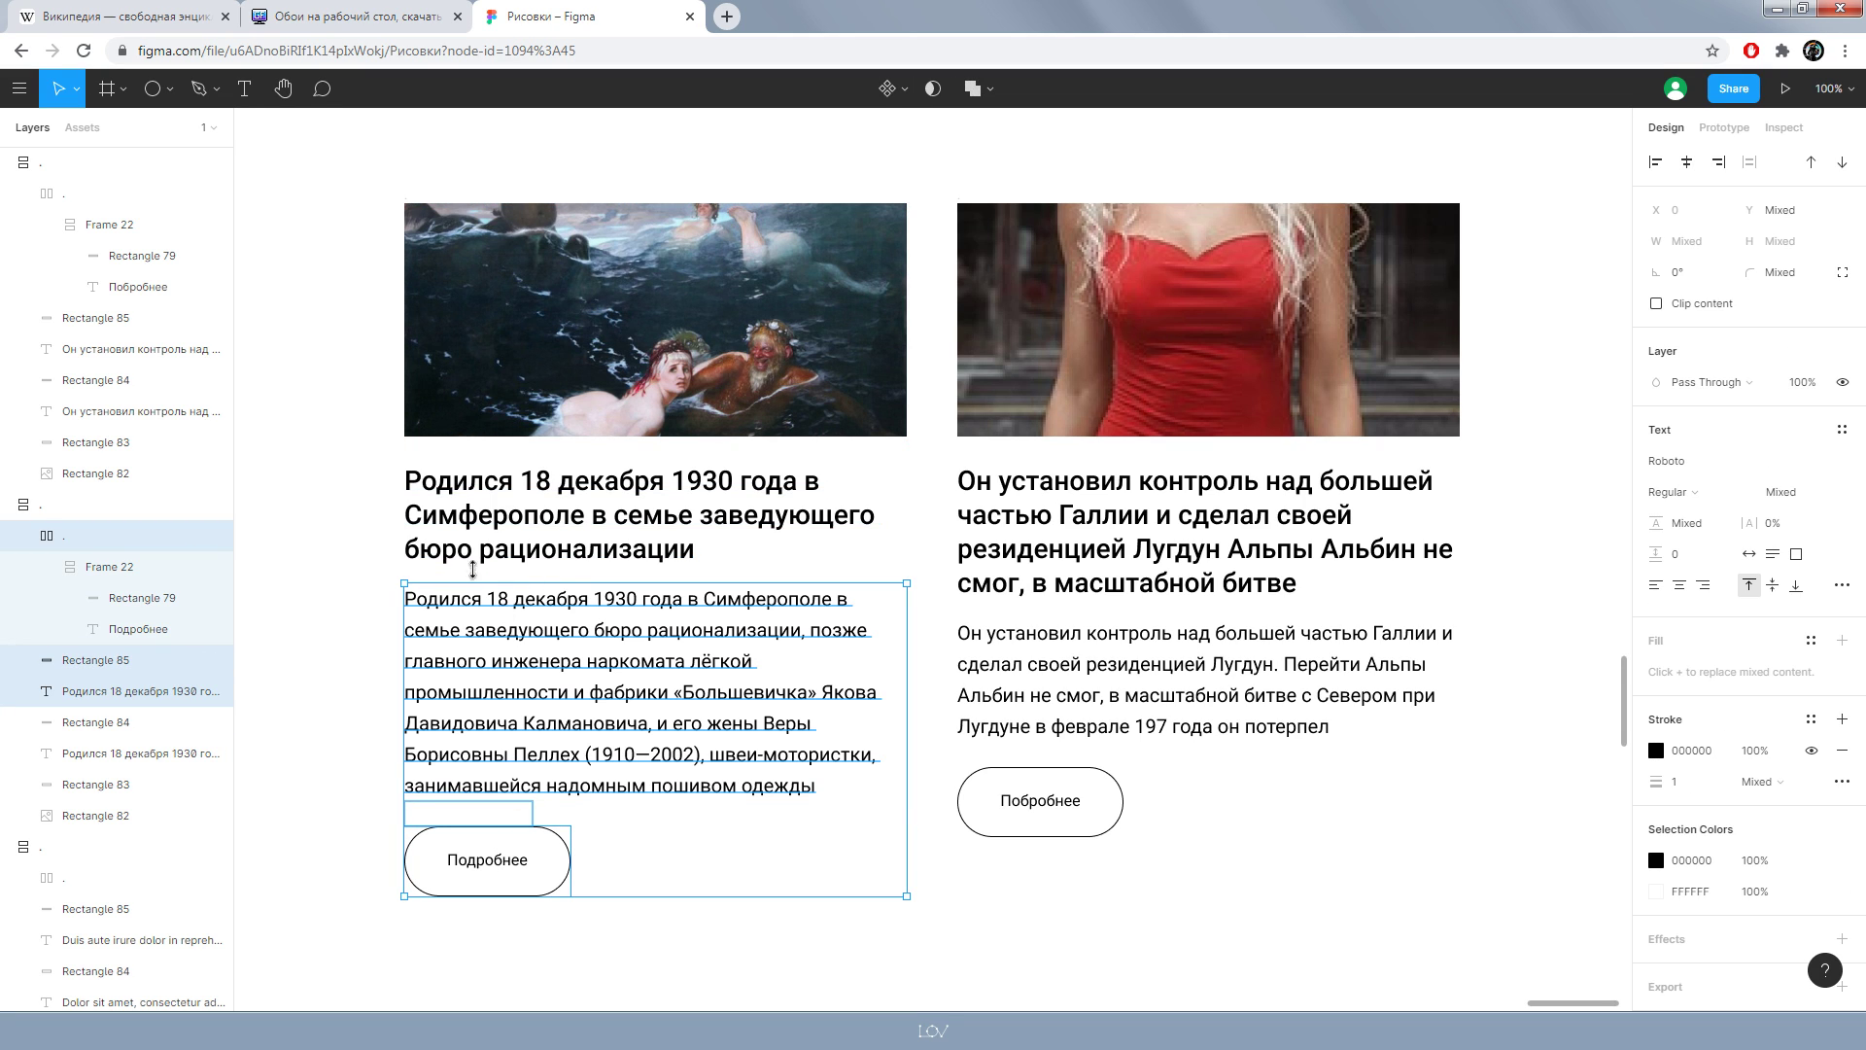
shift+click(477, 580)
shift+click(483, 532)
shift+click(476, 455)
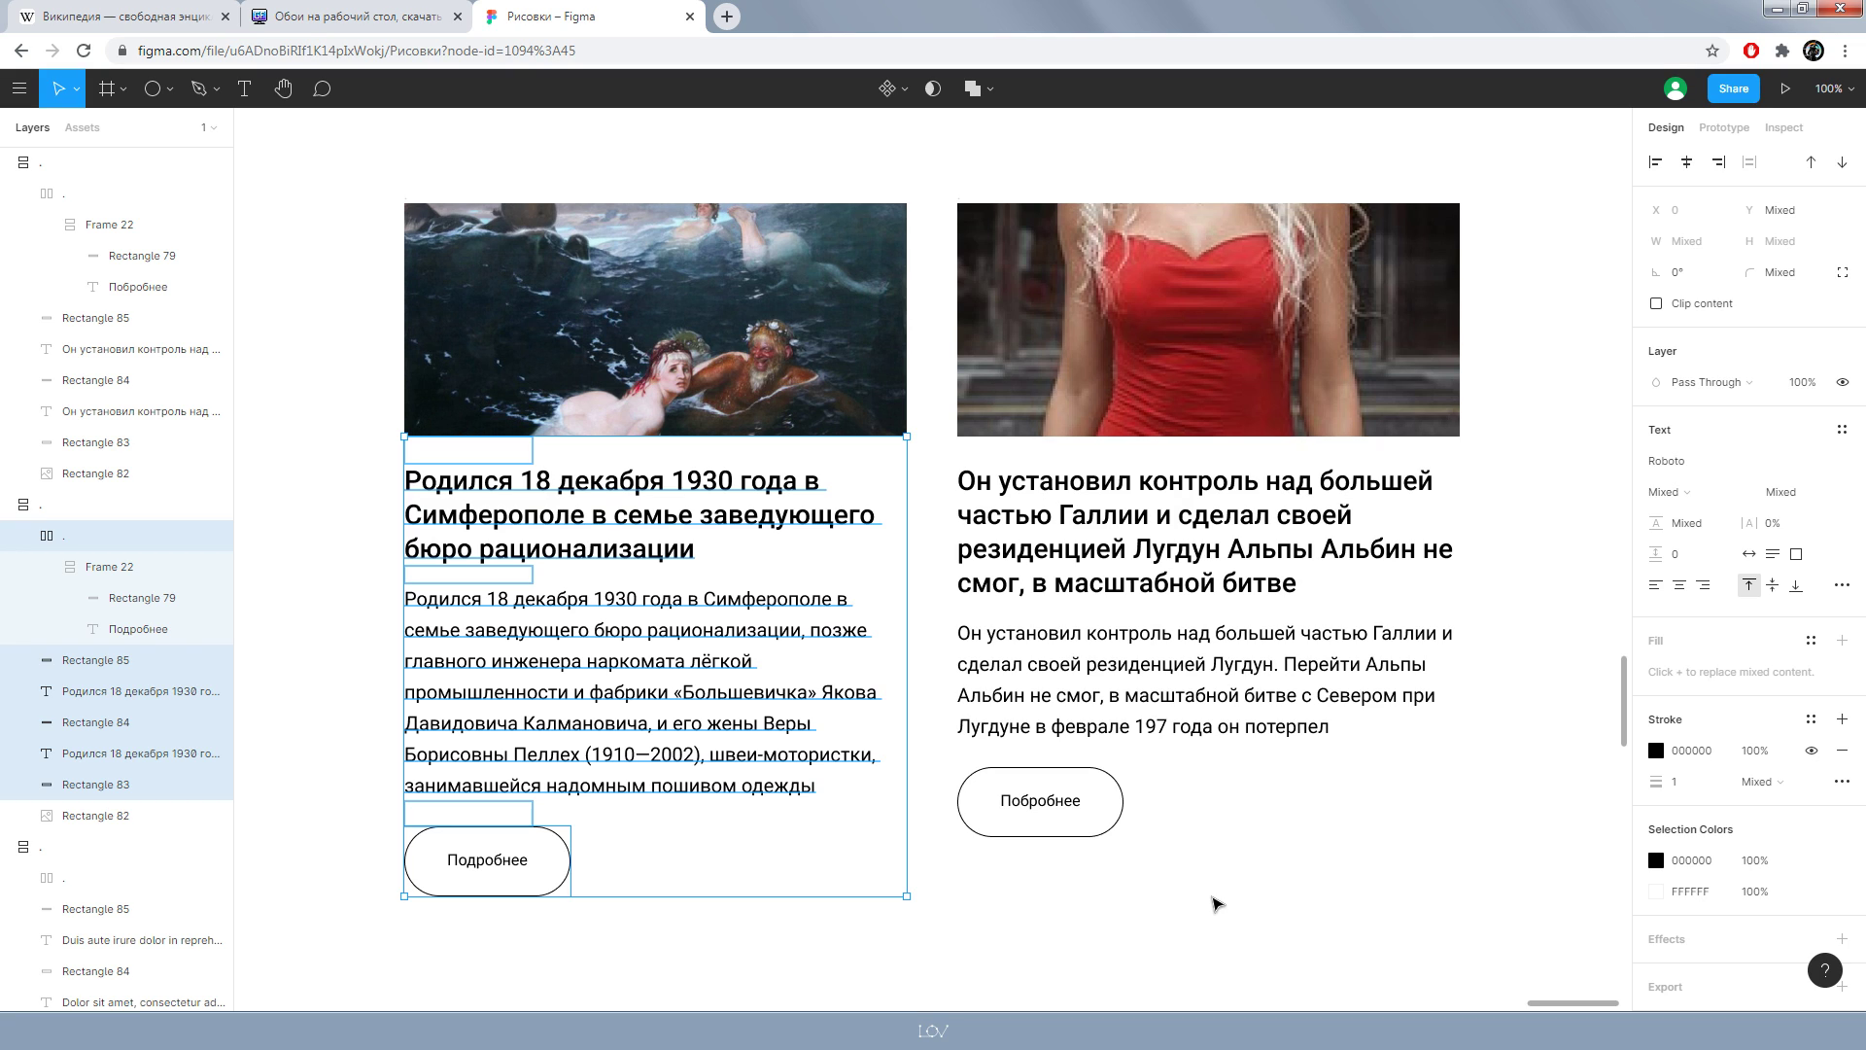
click(1222, 895)
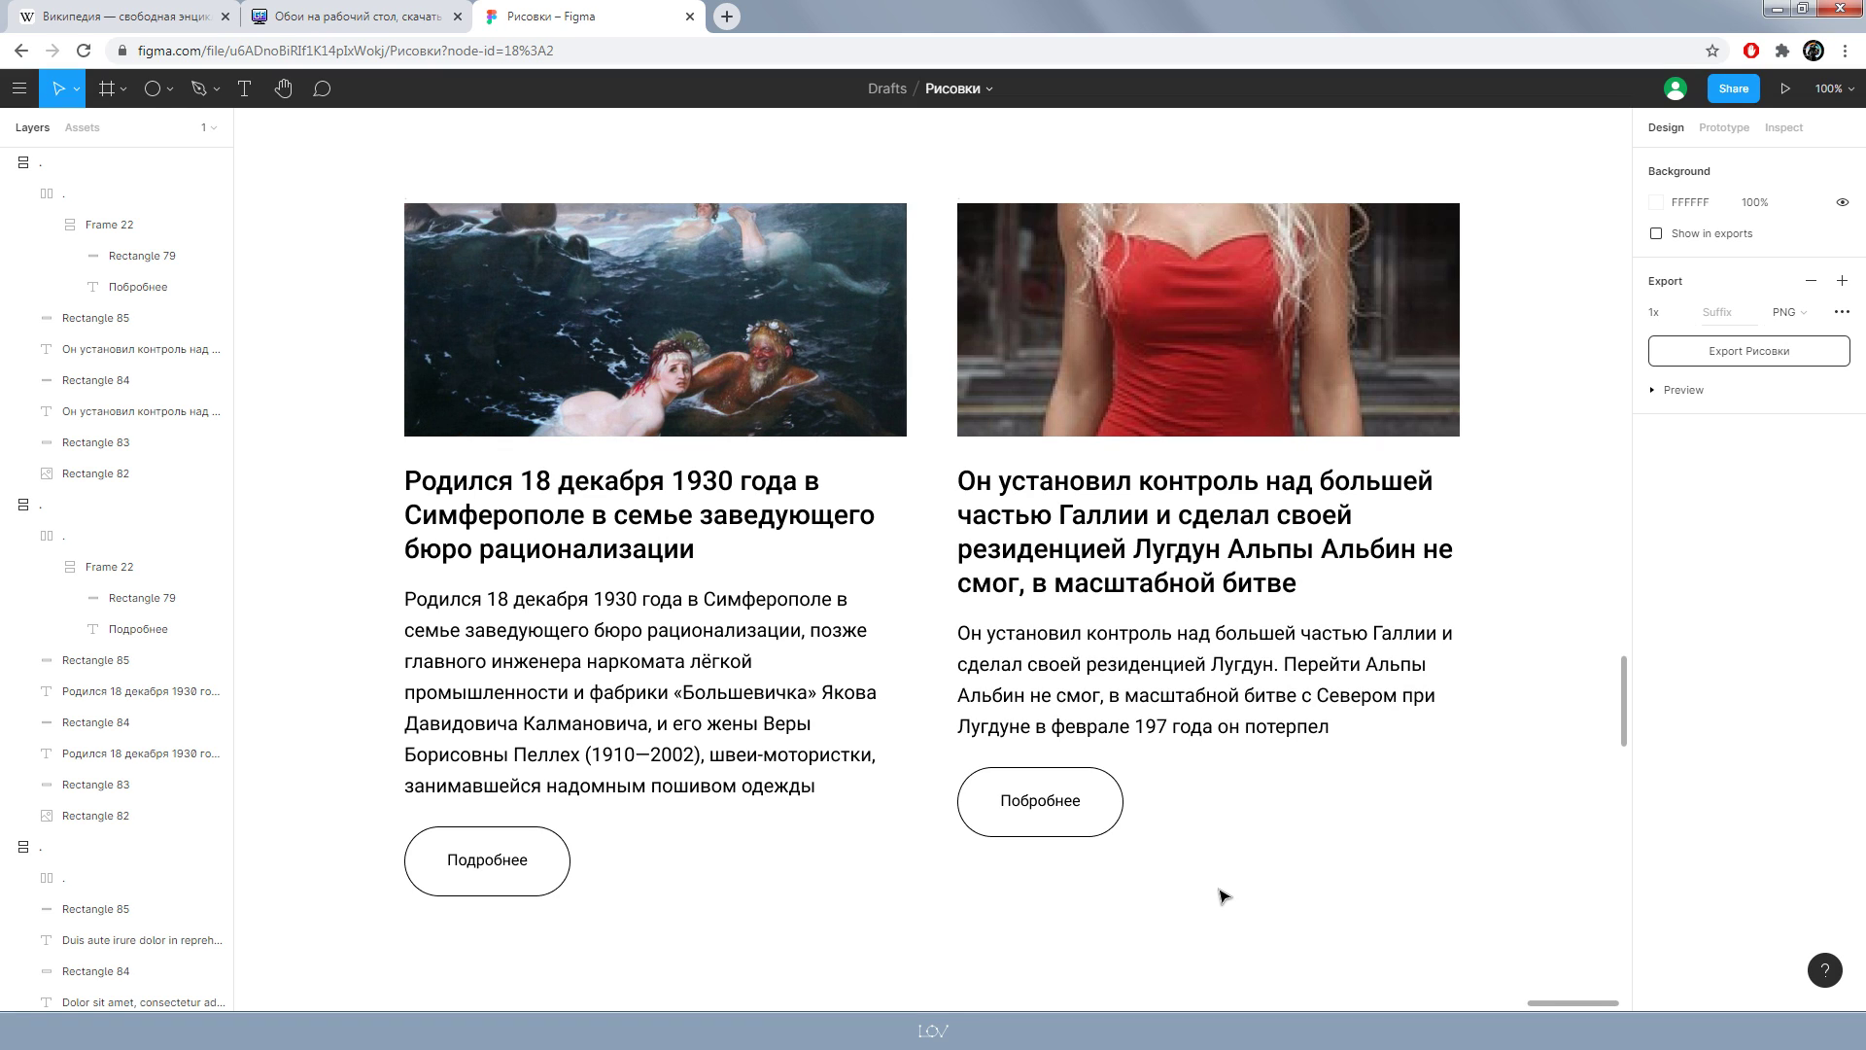
scroll(1050, 811, down, 5)
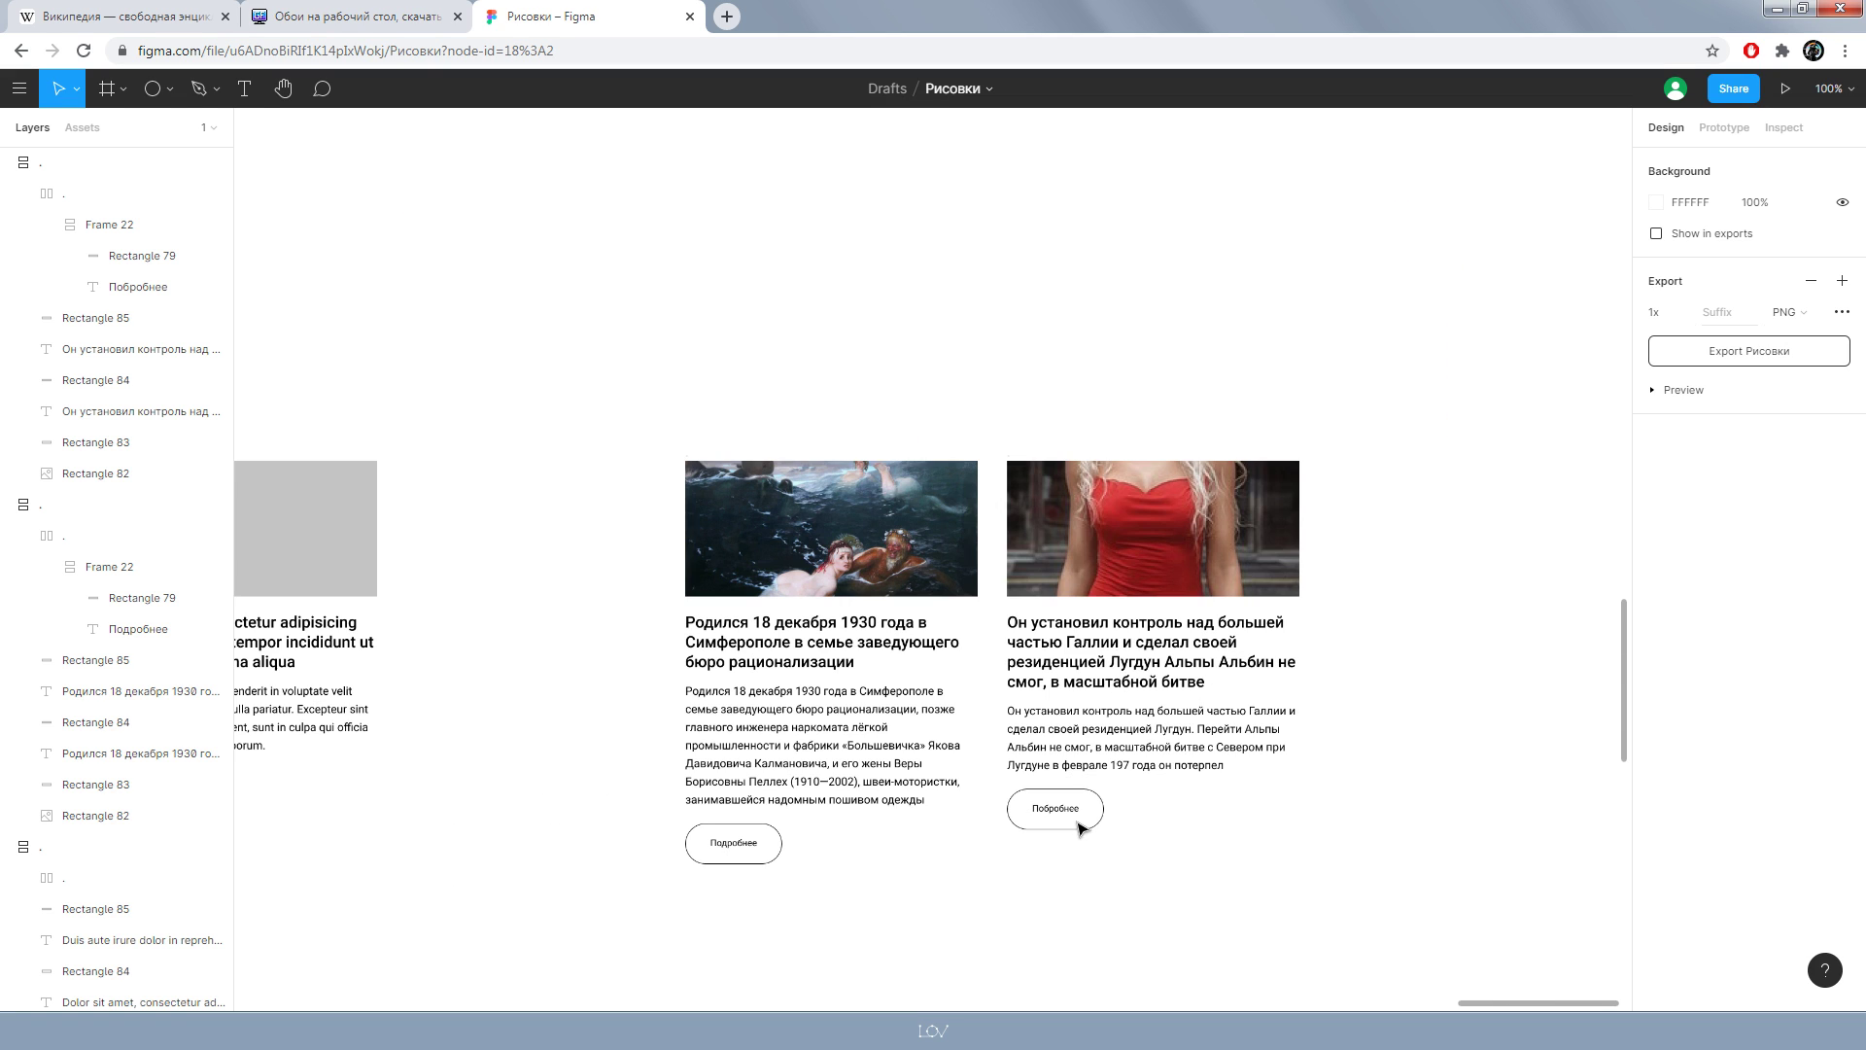
scroll(1378, 658, left, 5)
scroll(312, 591, right, 10)
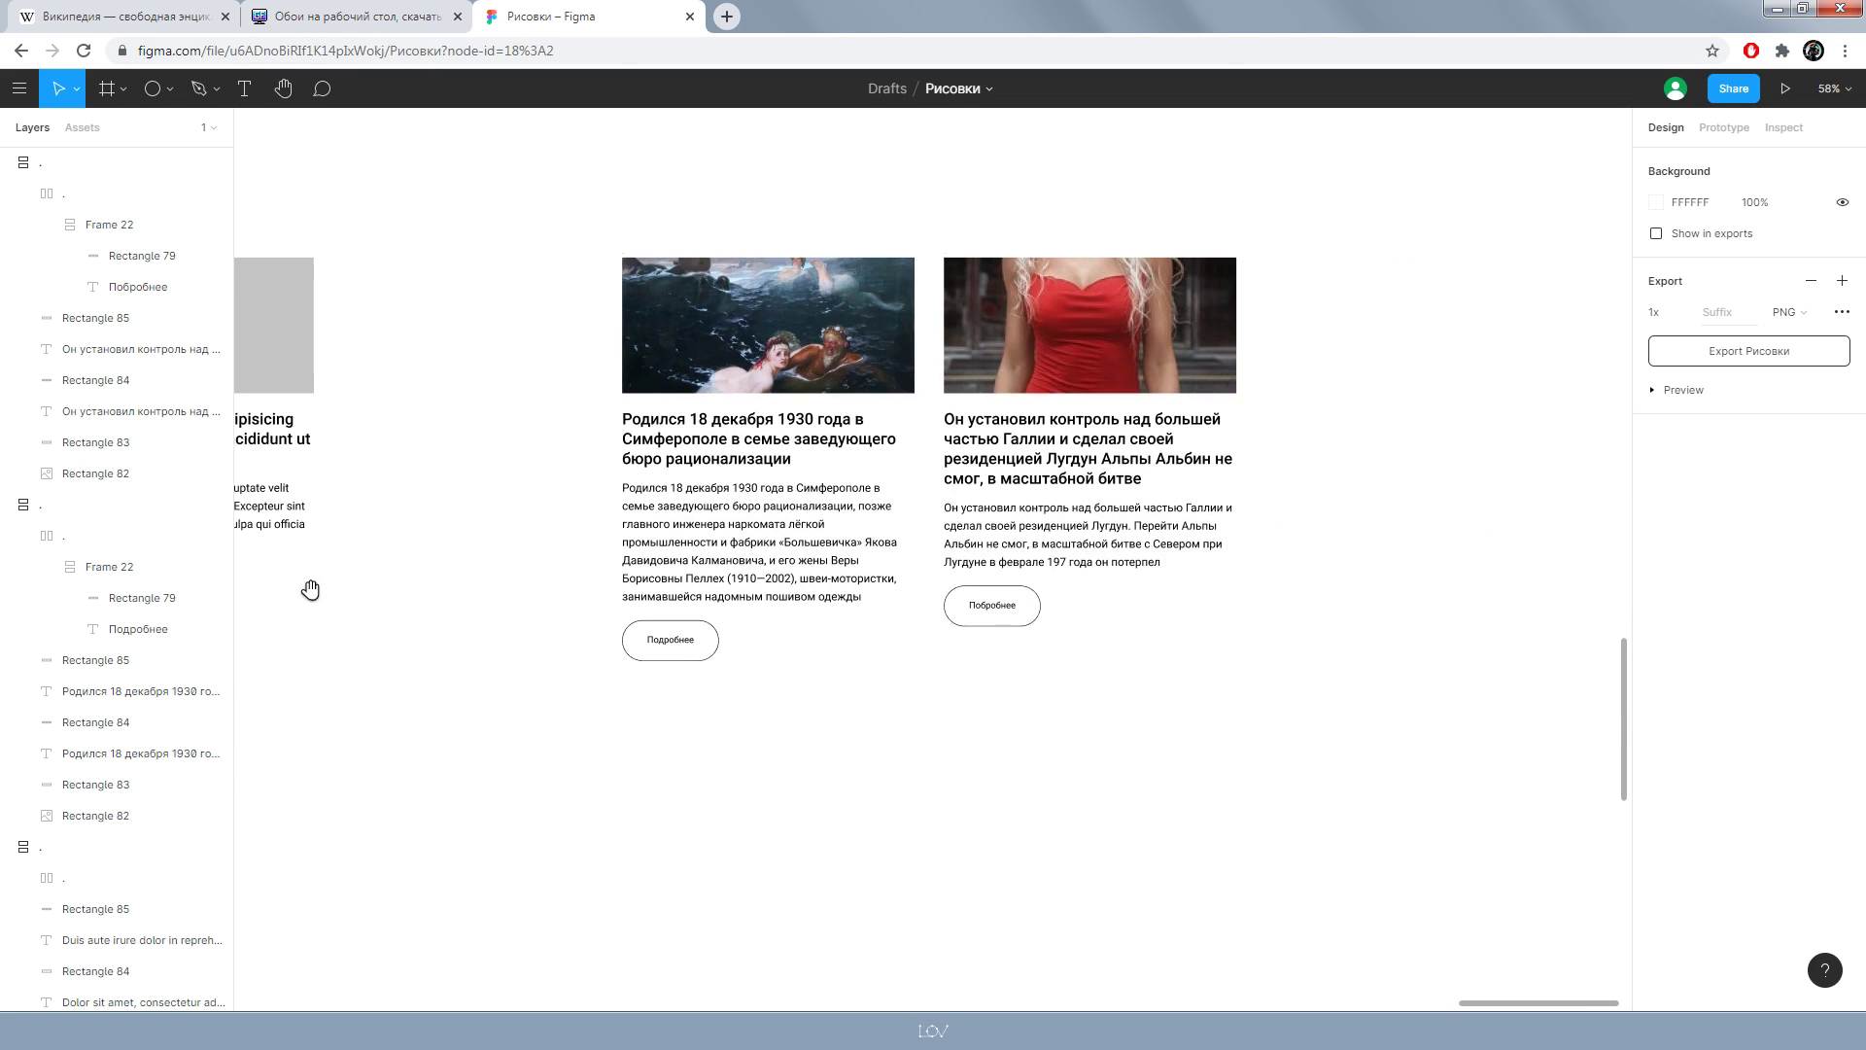
scroll(1163, 758, up, 1)
key(shift+0)
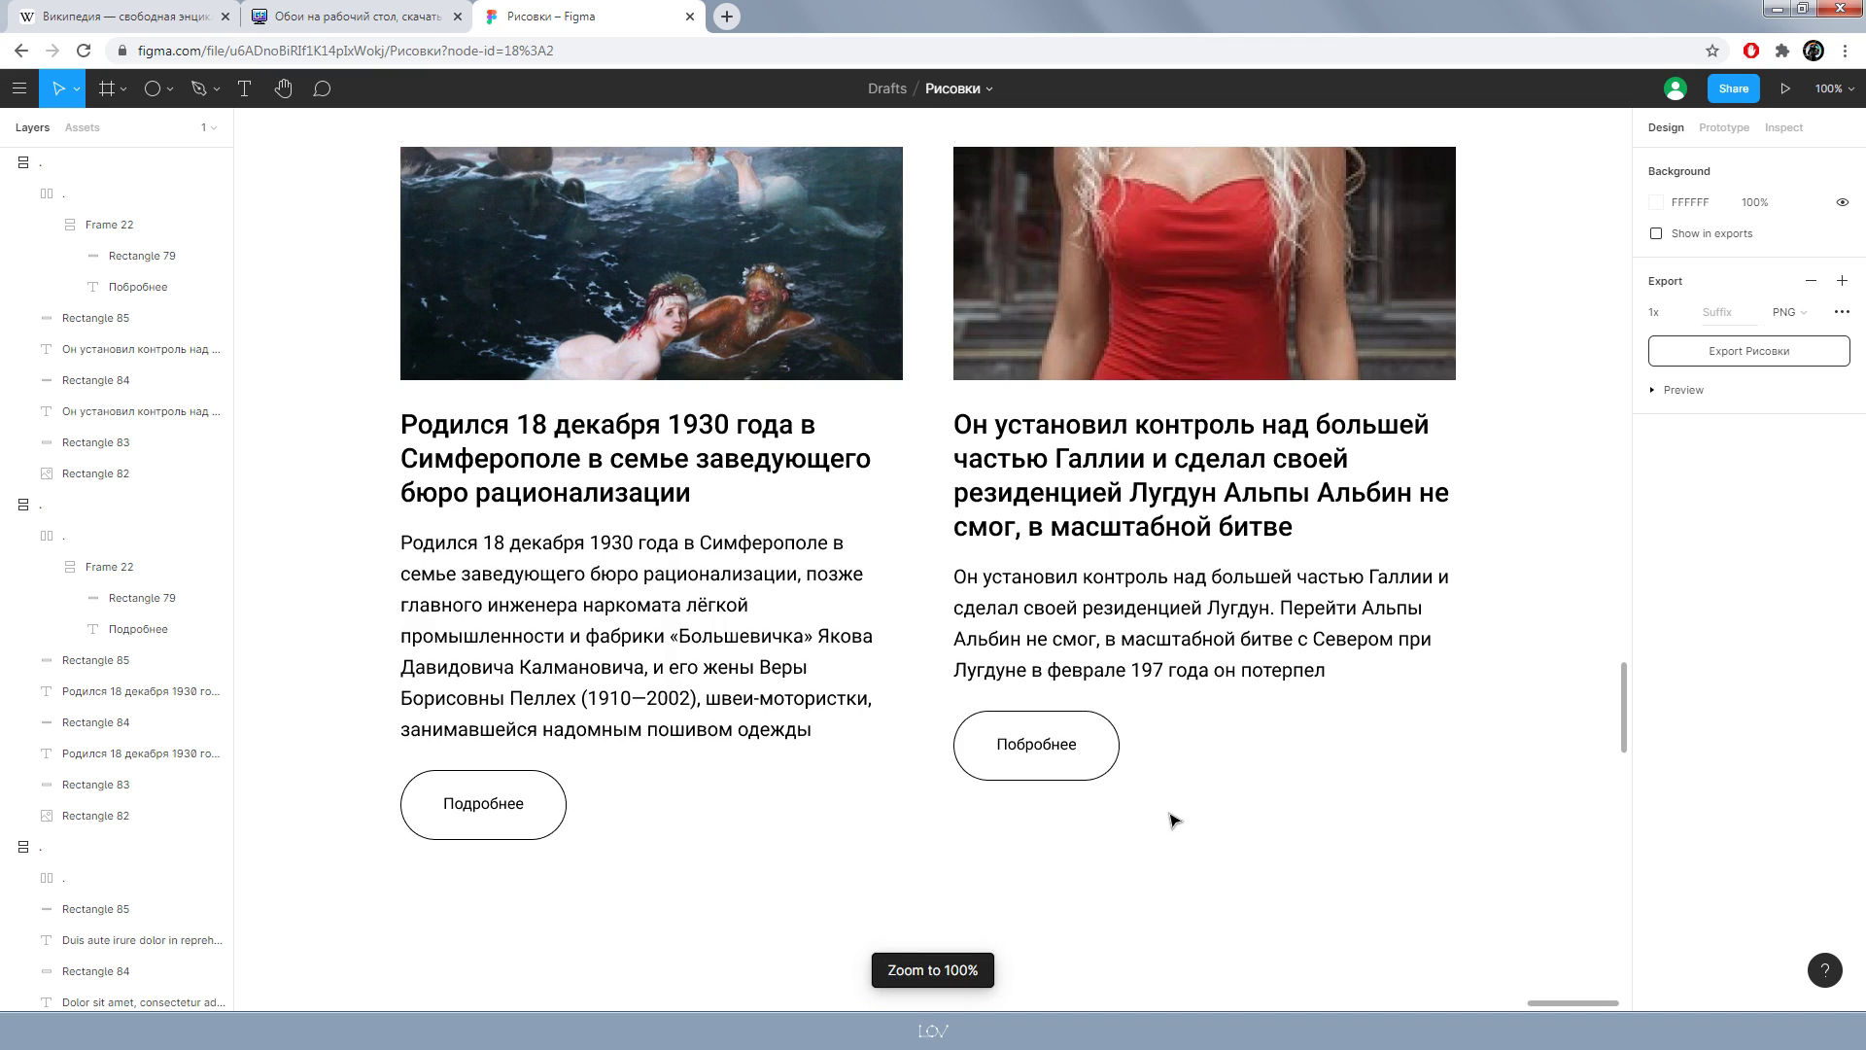
scroll(1408, 850, up, 1)
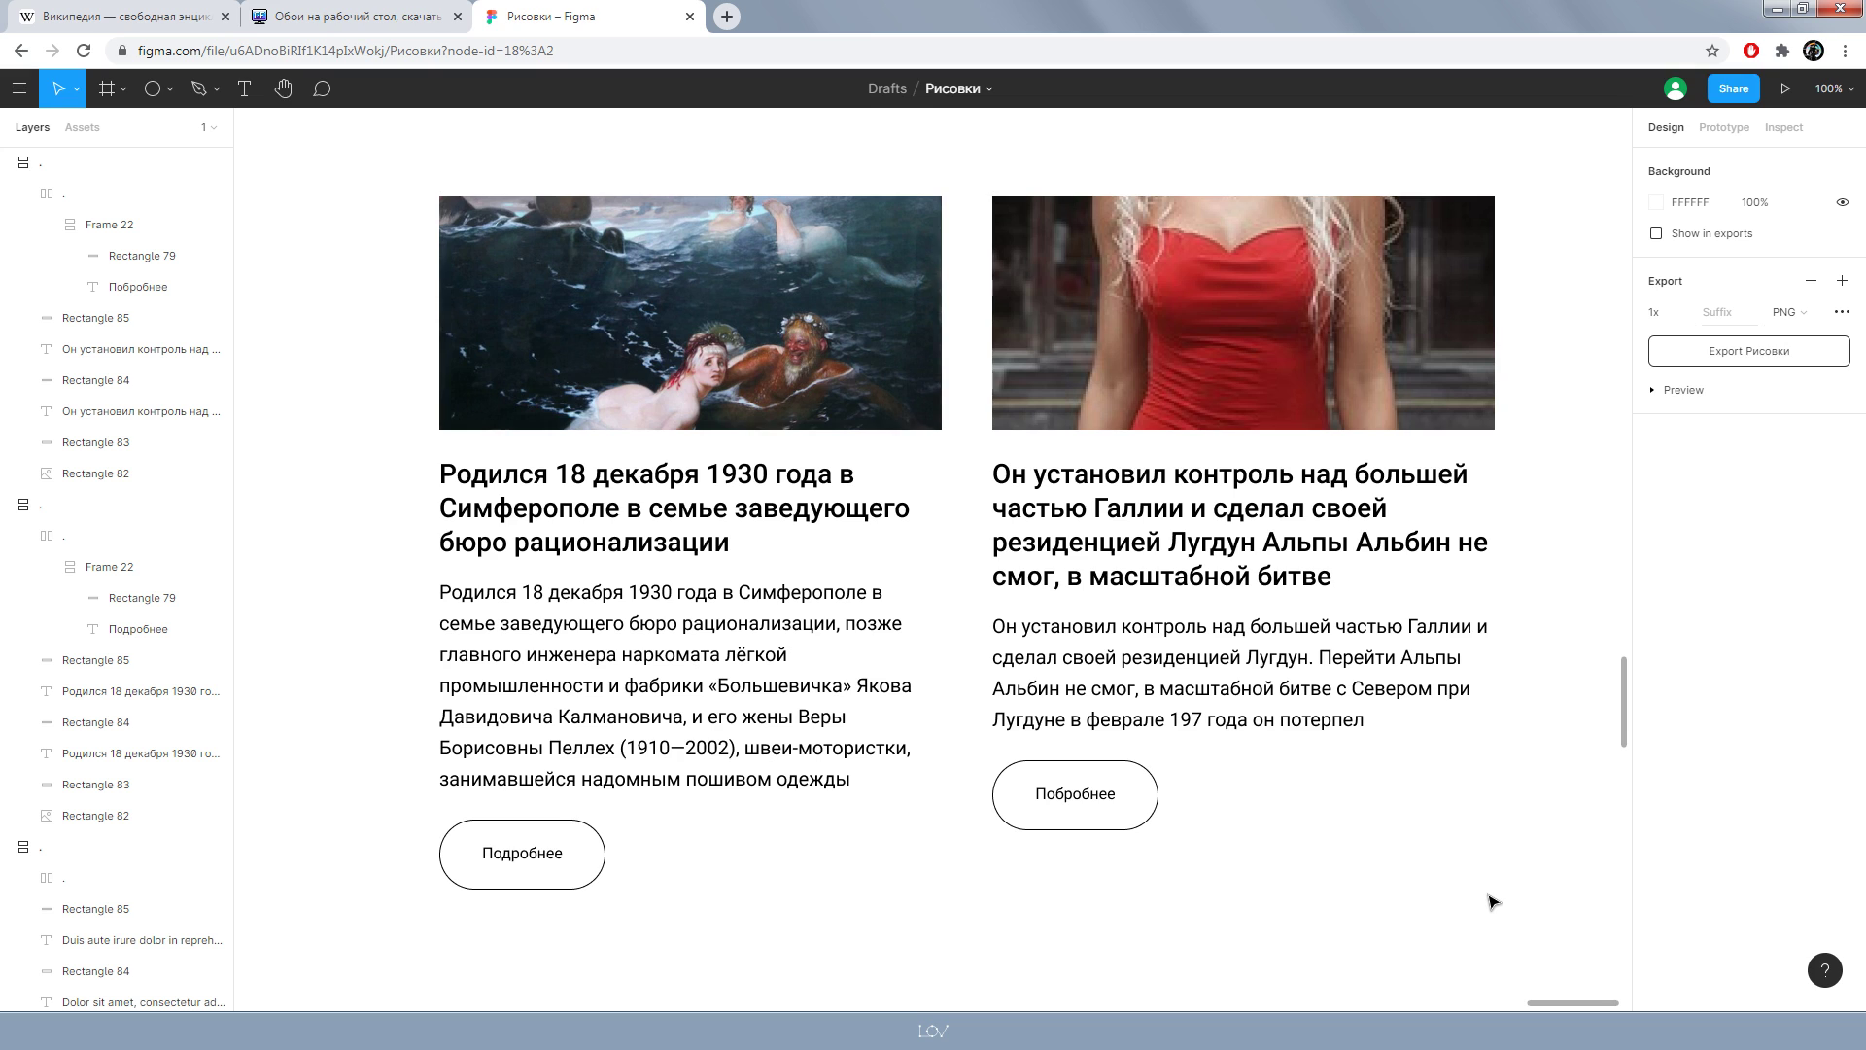
scroll(963, 829, down, 5)
drag(963, 829, 1463, 667)
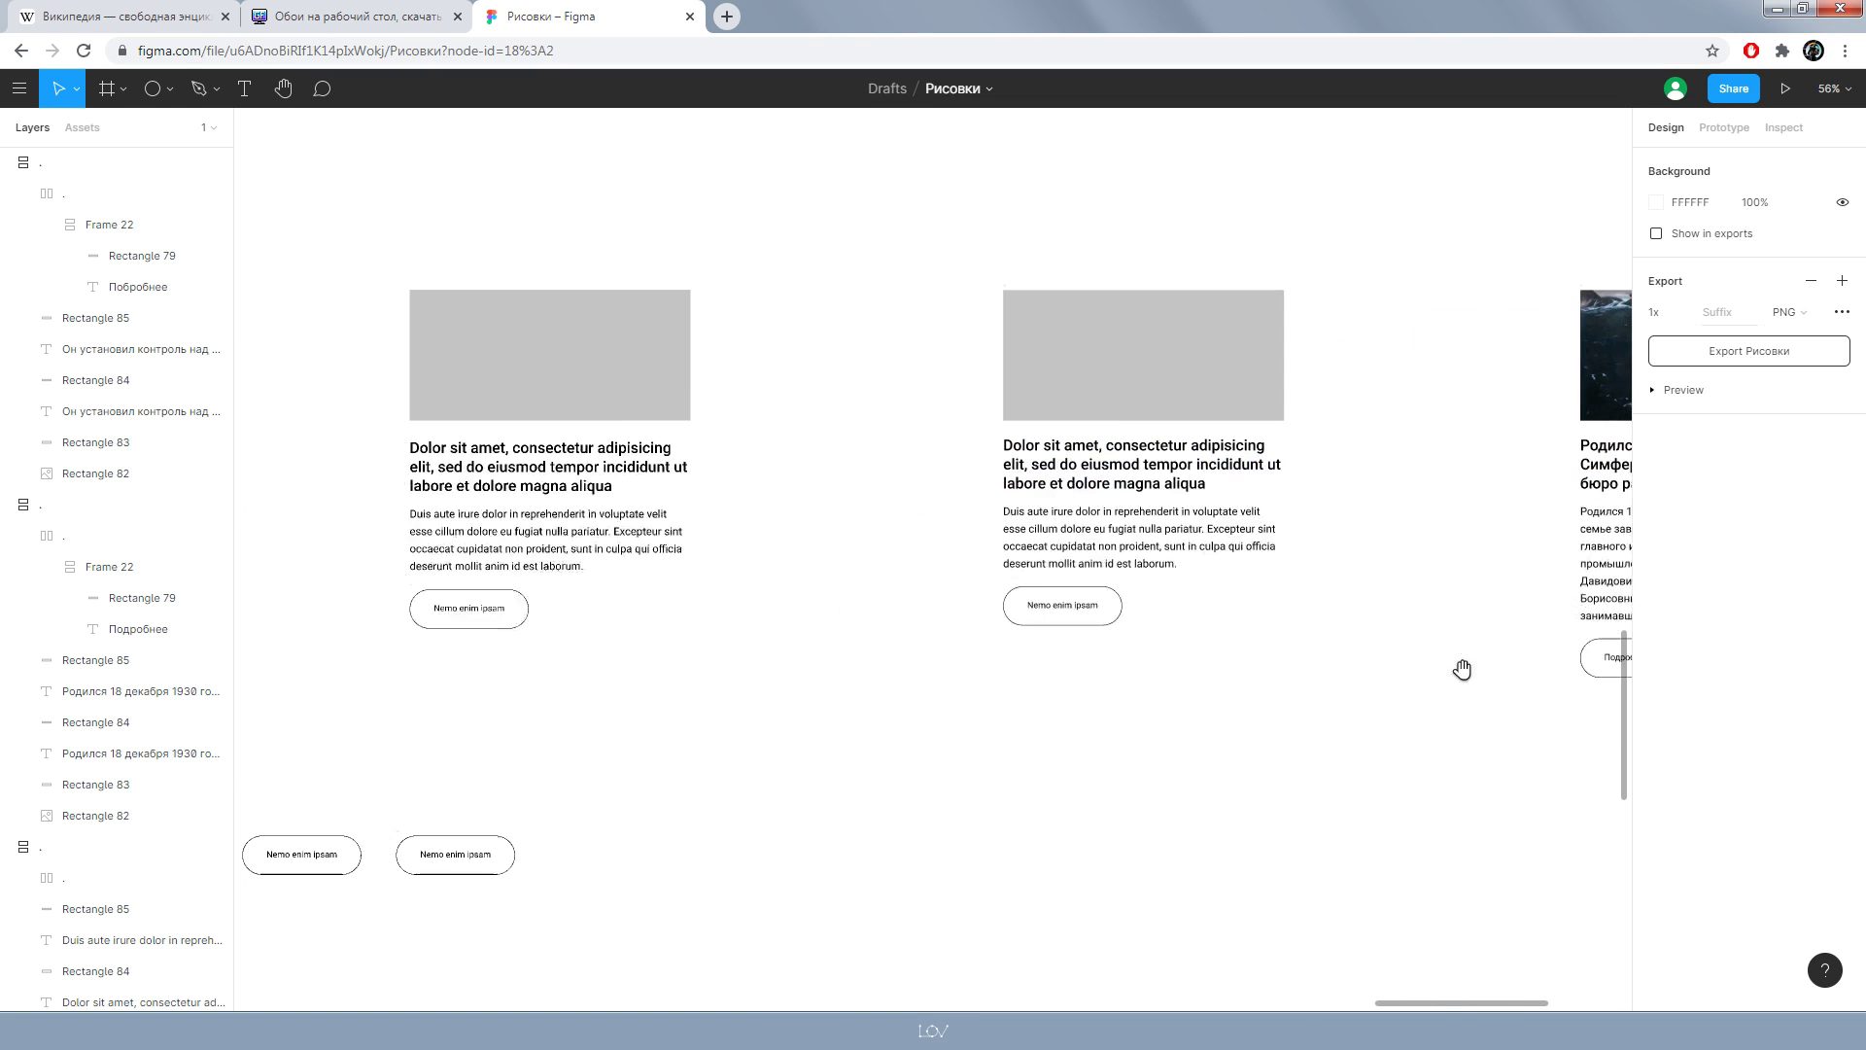
ctrl+scroll(458, 747, up, 3)
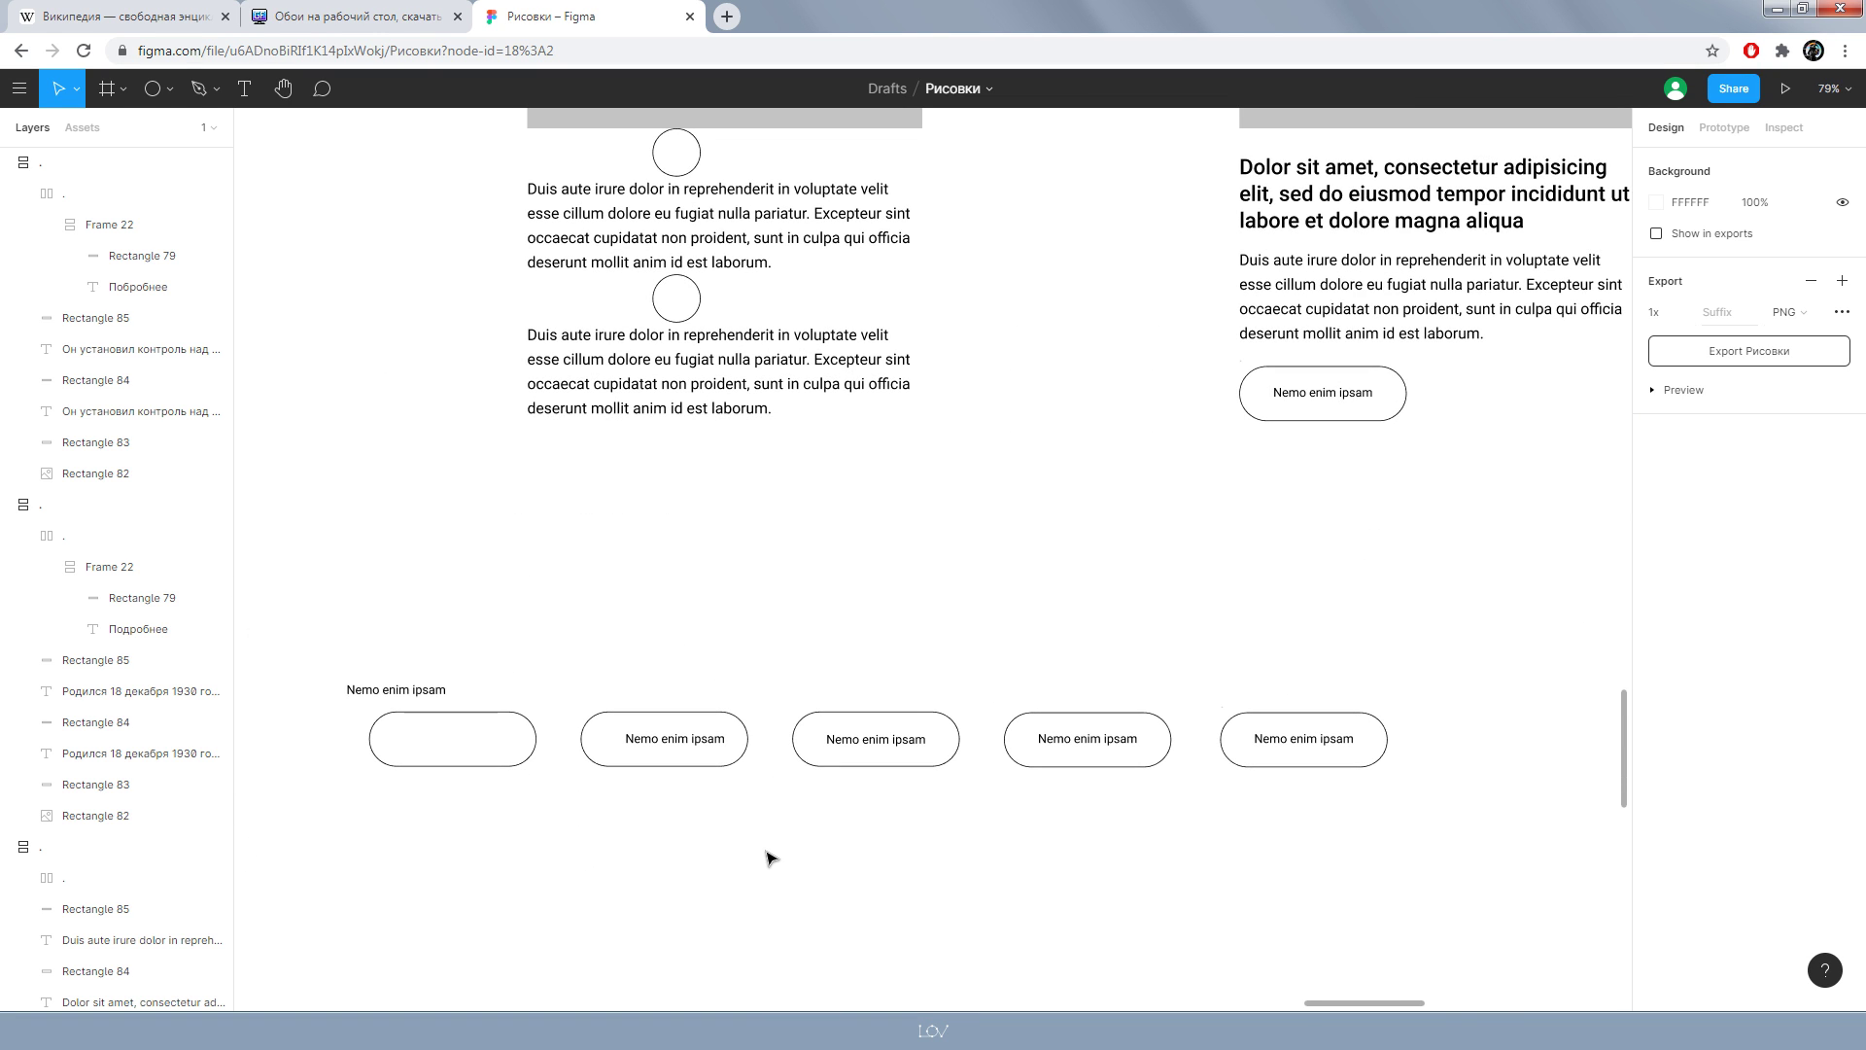
key(shift+0)
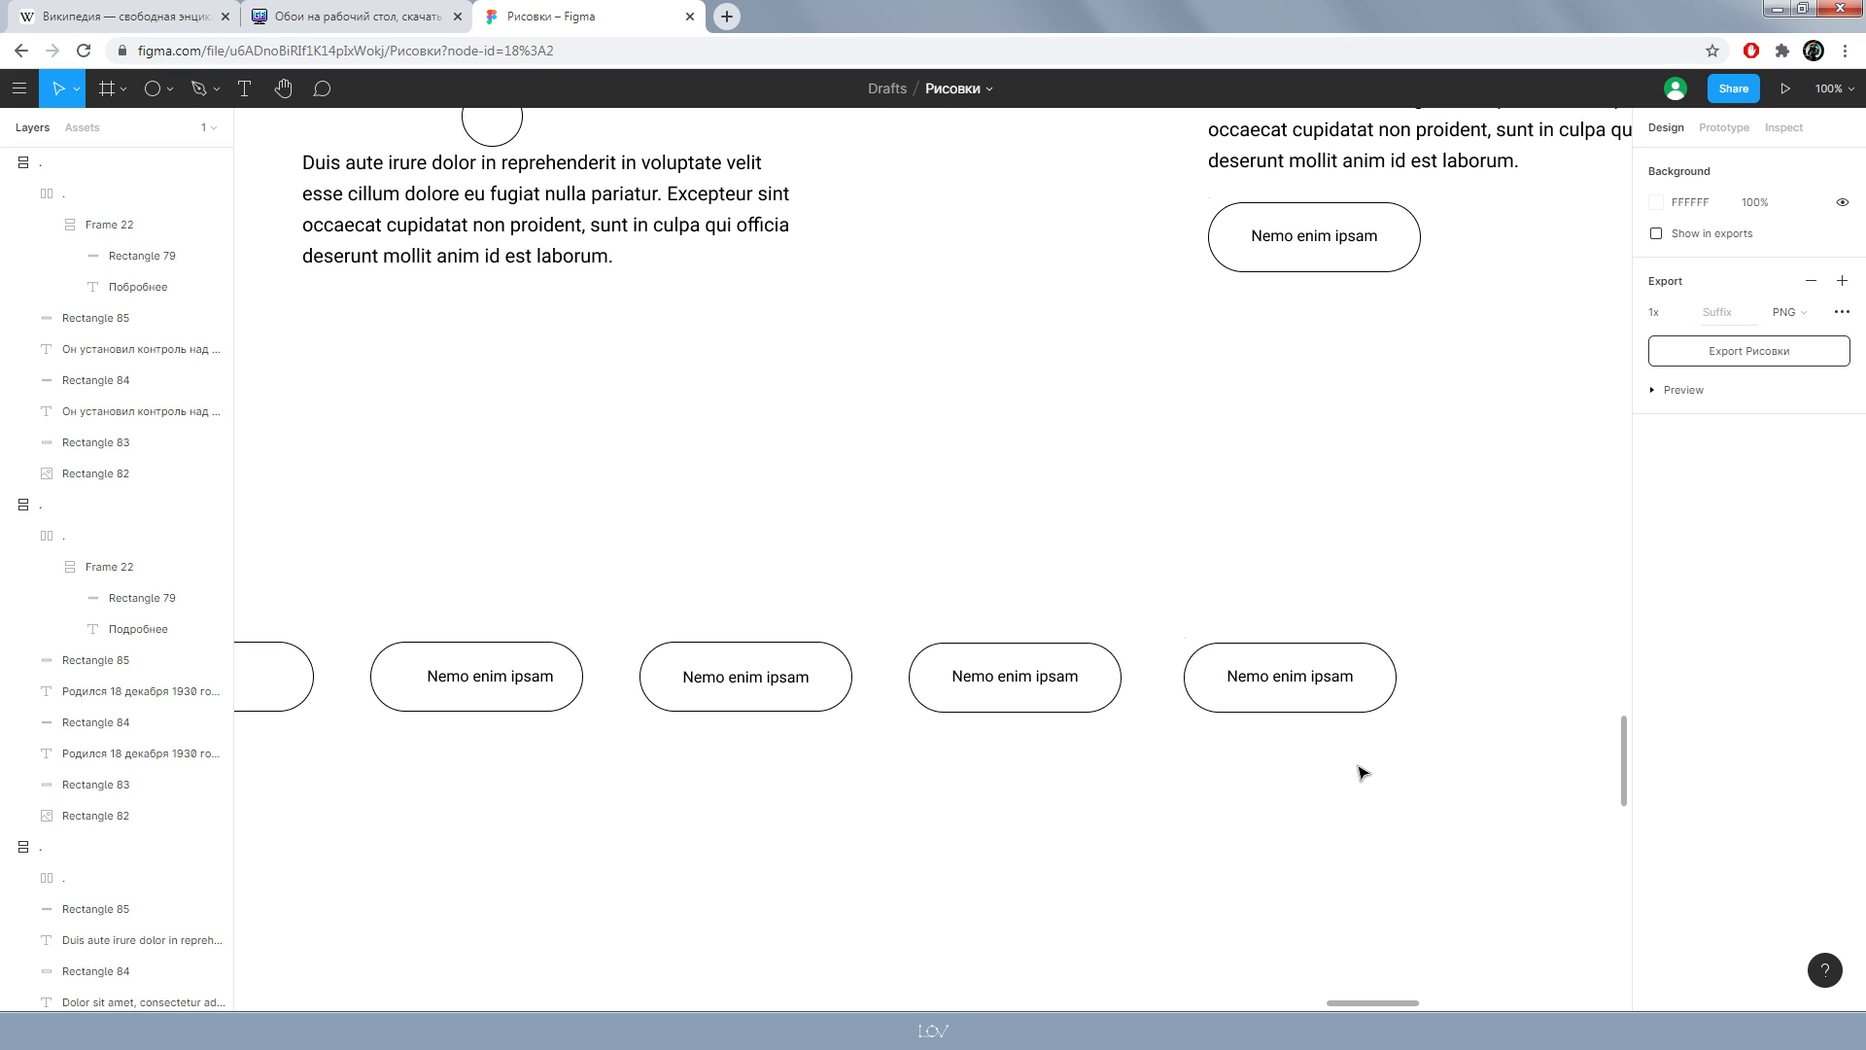
scroll(1045, 533, up, 5)
scroll(1070, 566, up, 5)
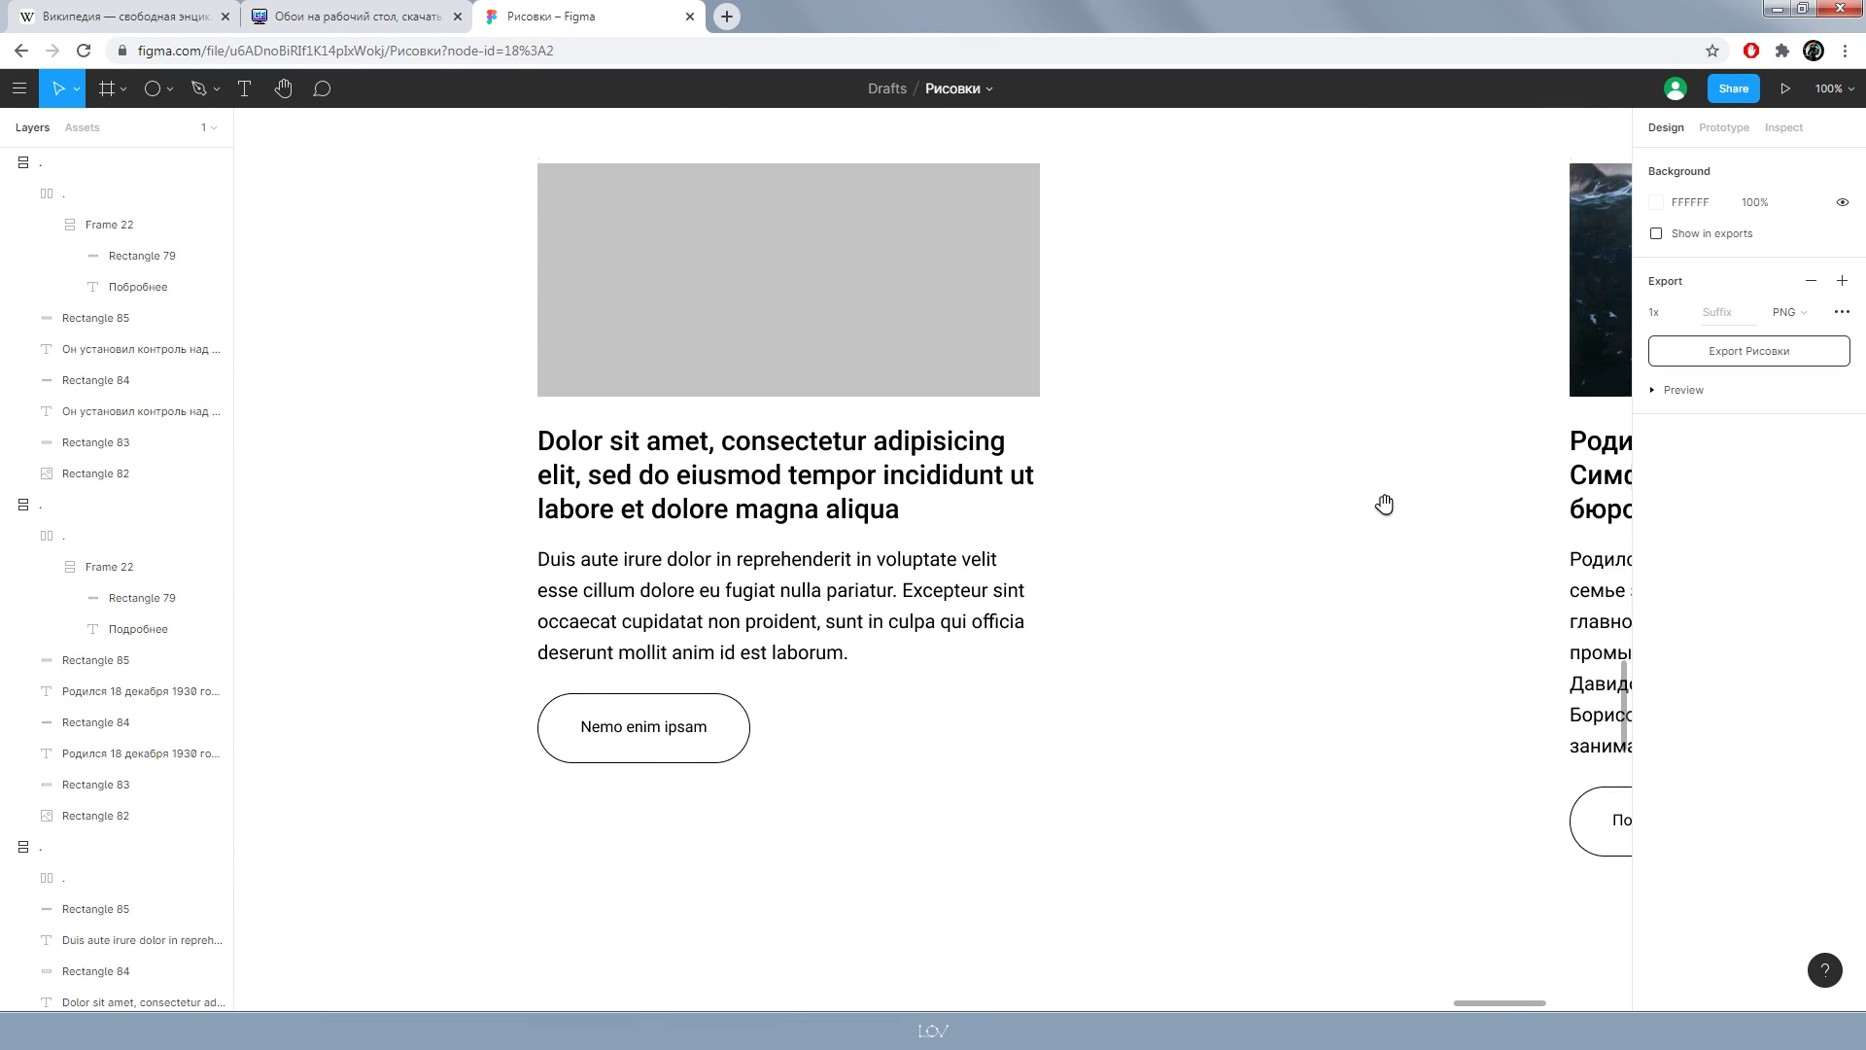
scroll(1389, 500, right, 10)
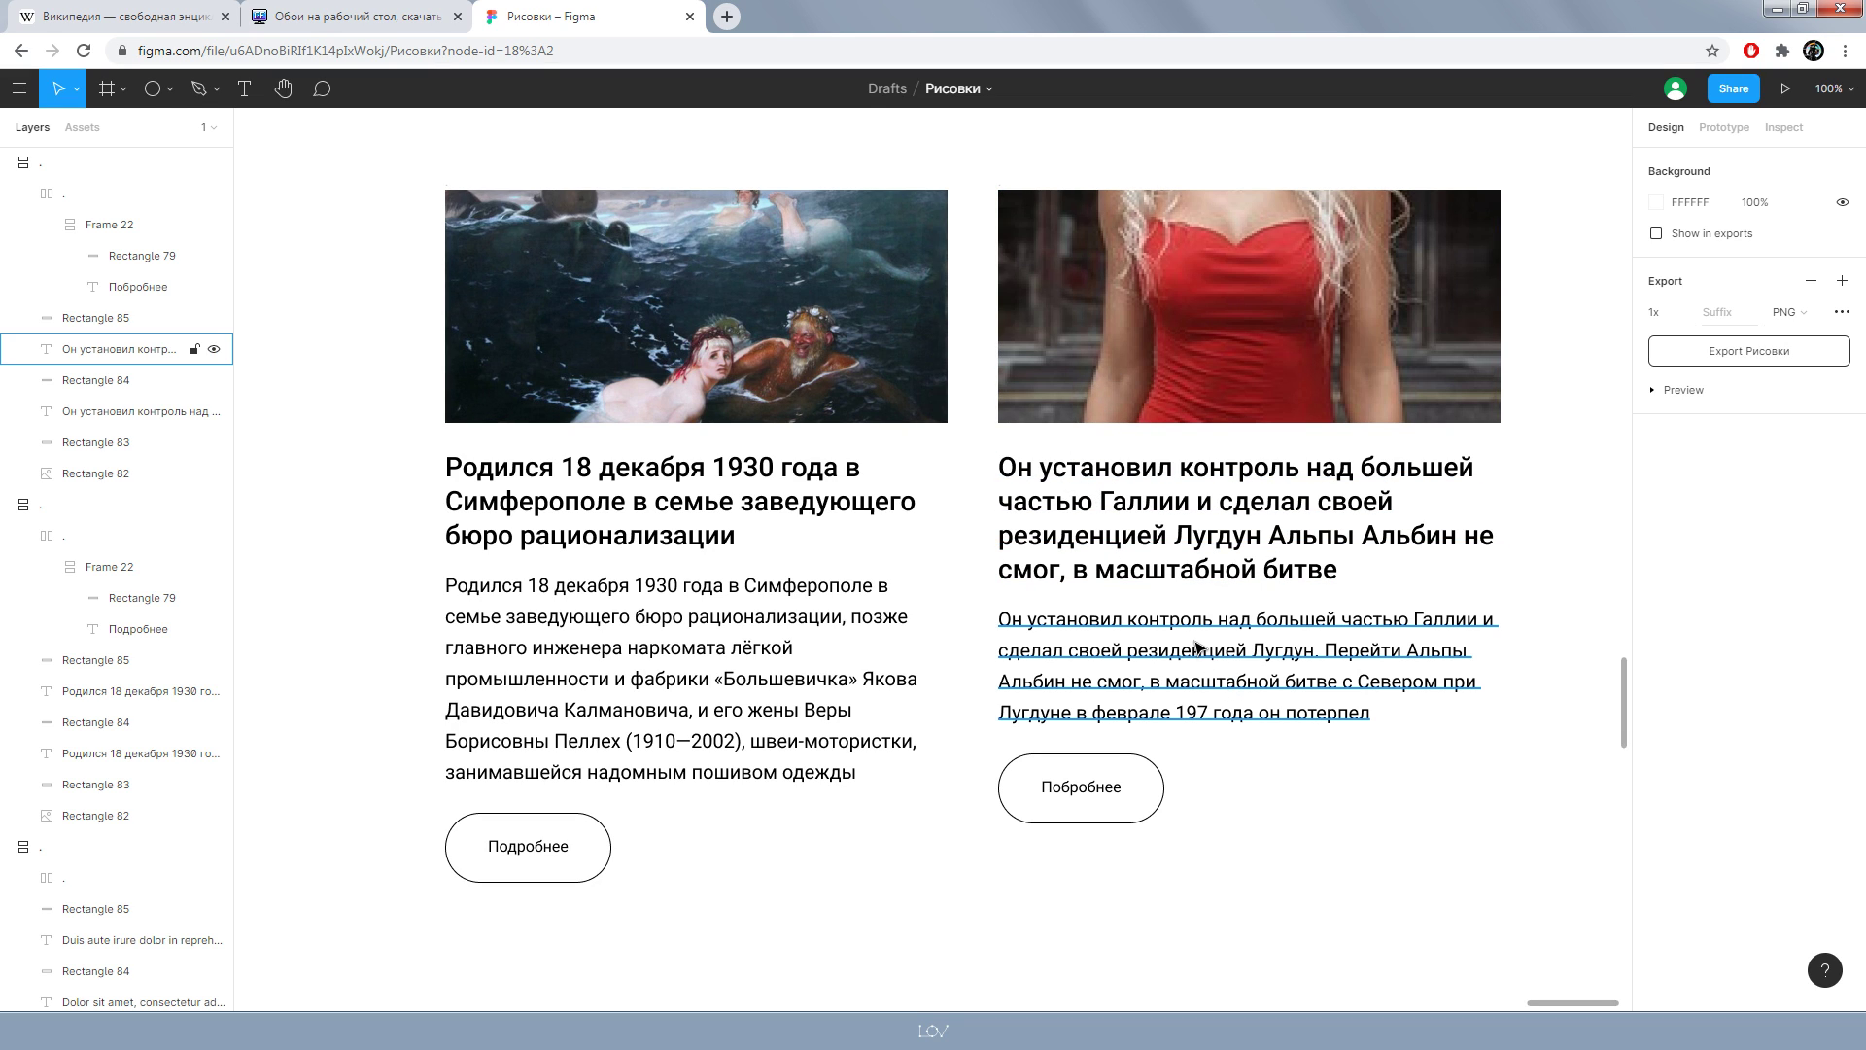
click(1060, 595)
click(1045, 447)
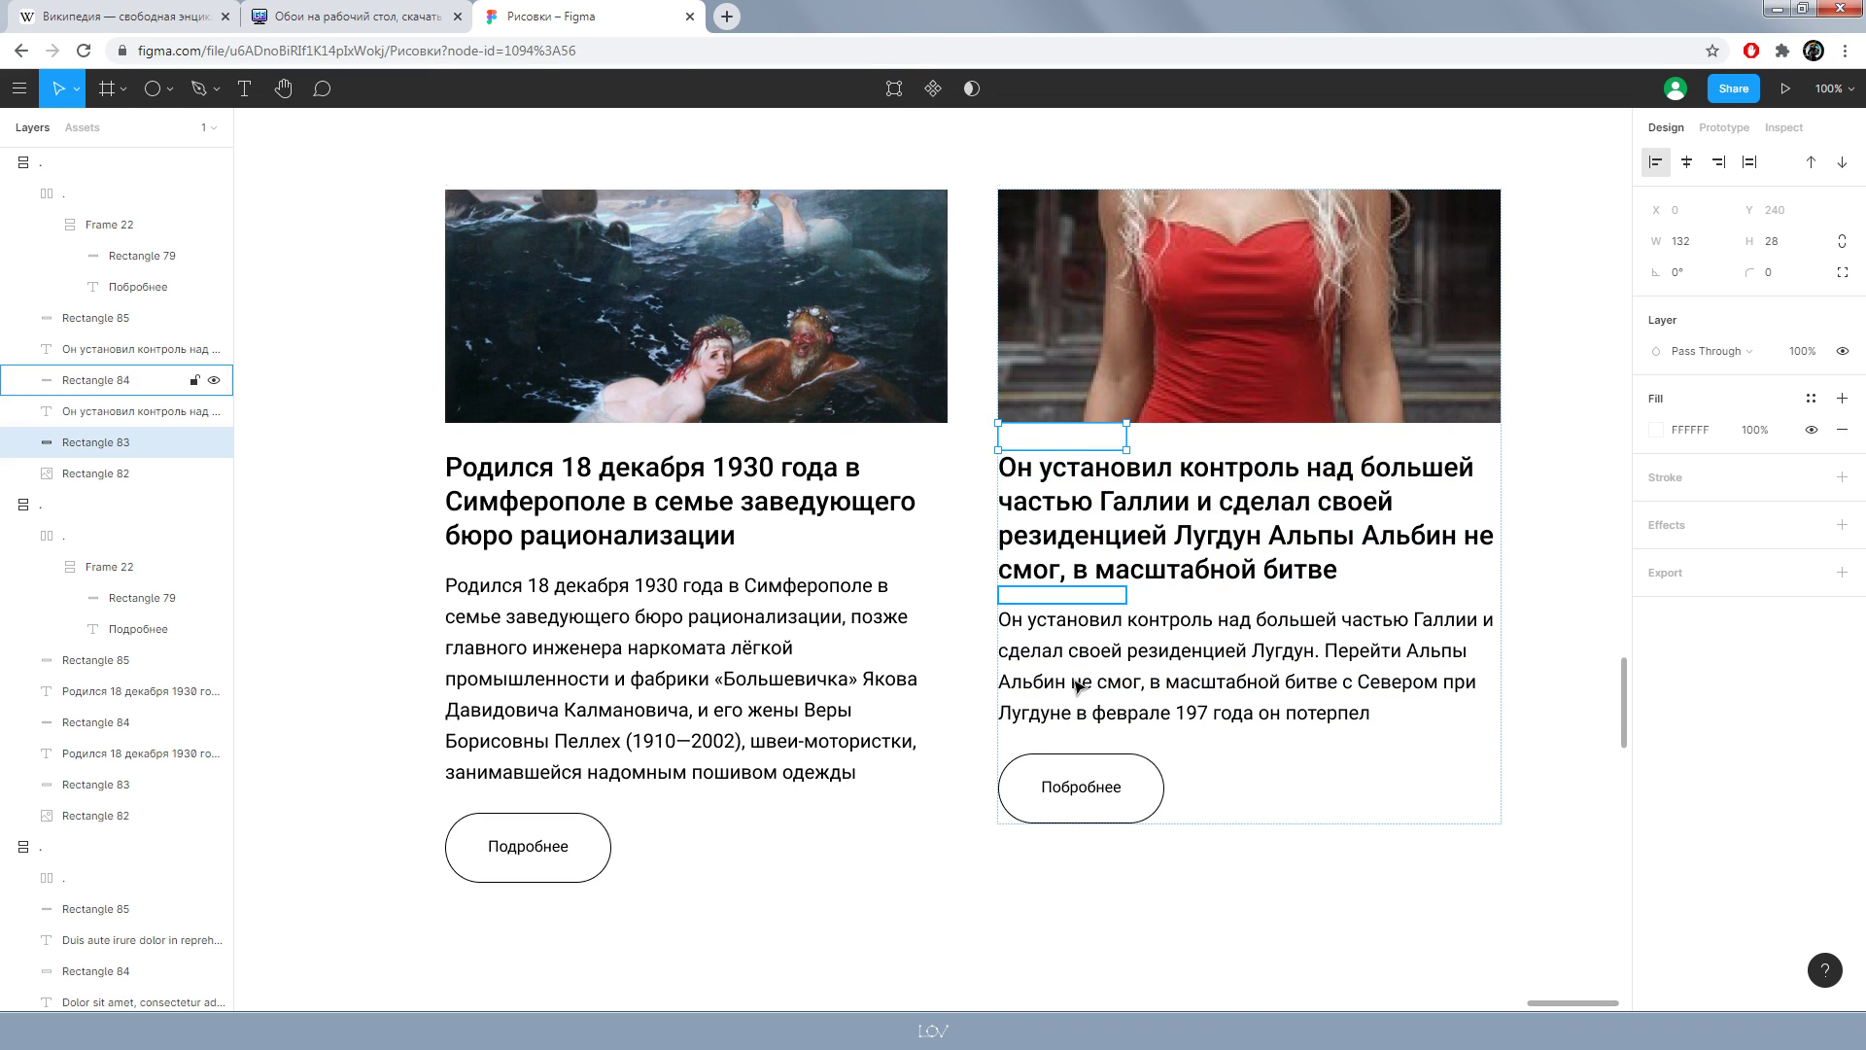
click(1250, 926)
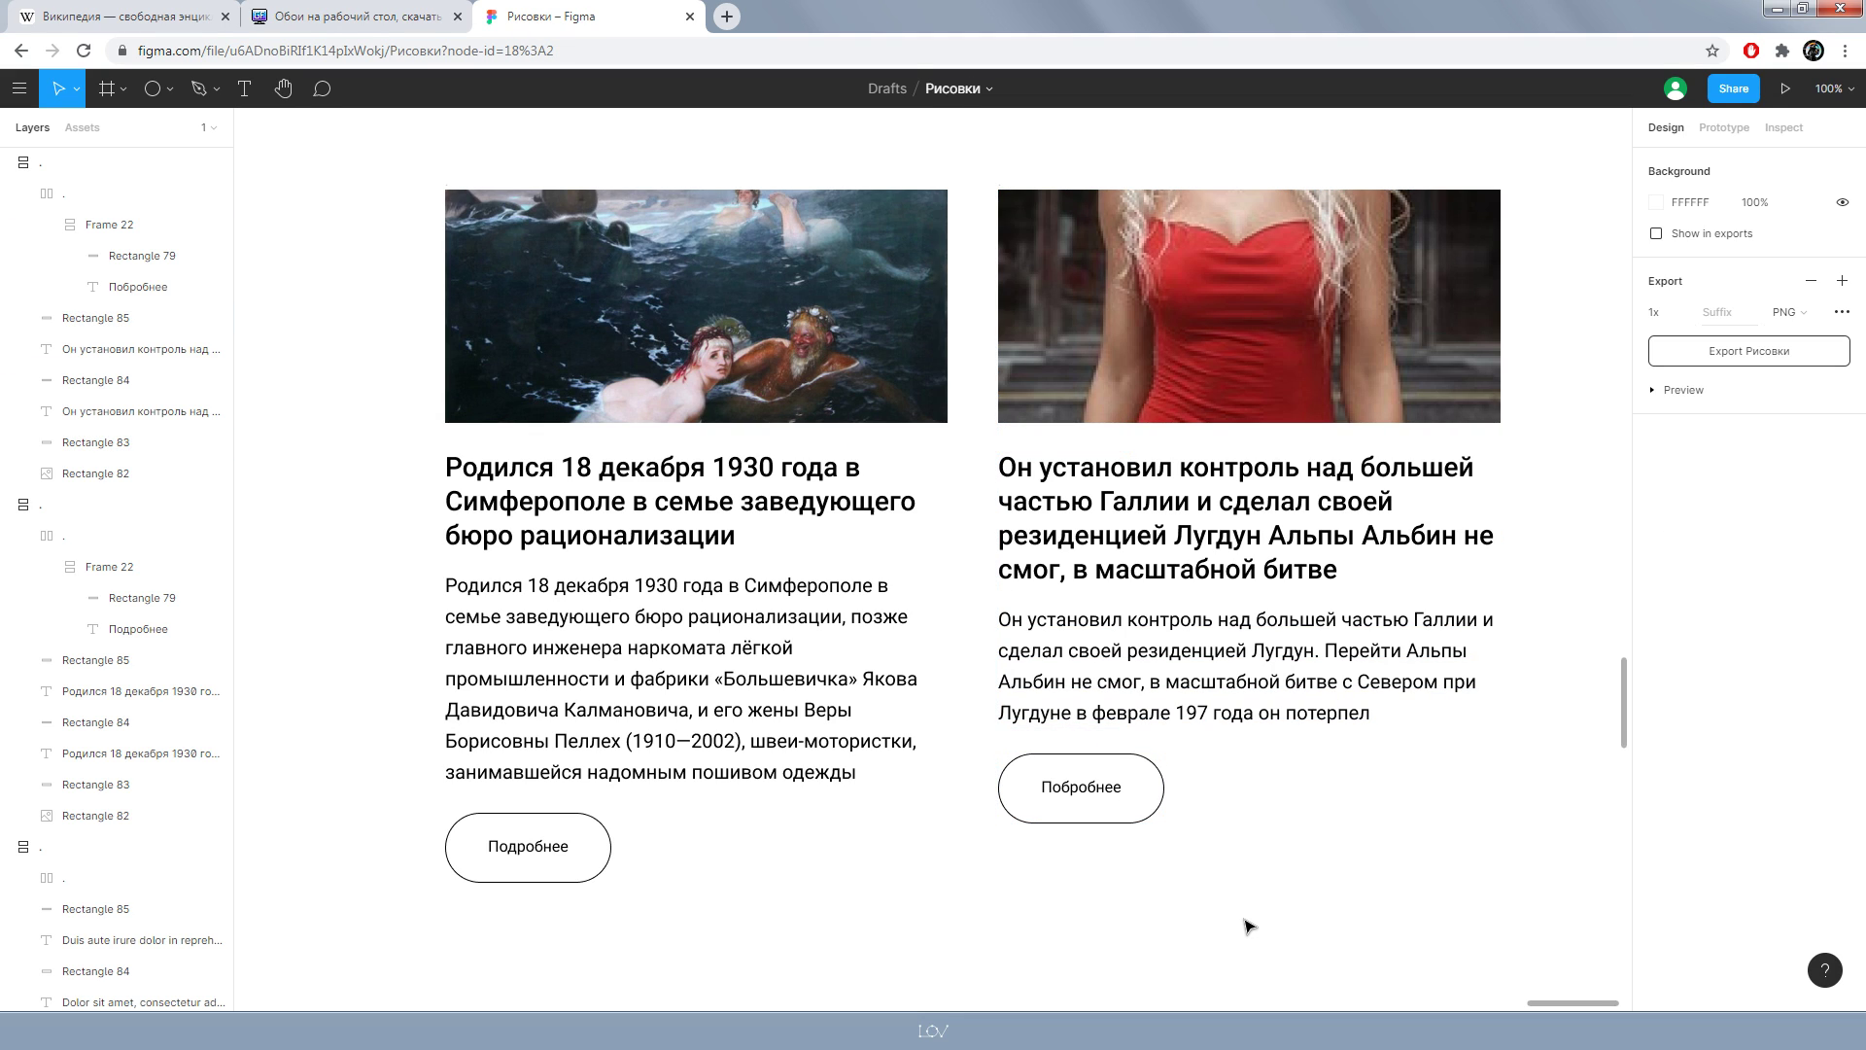